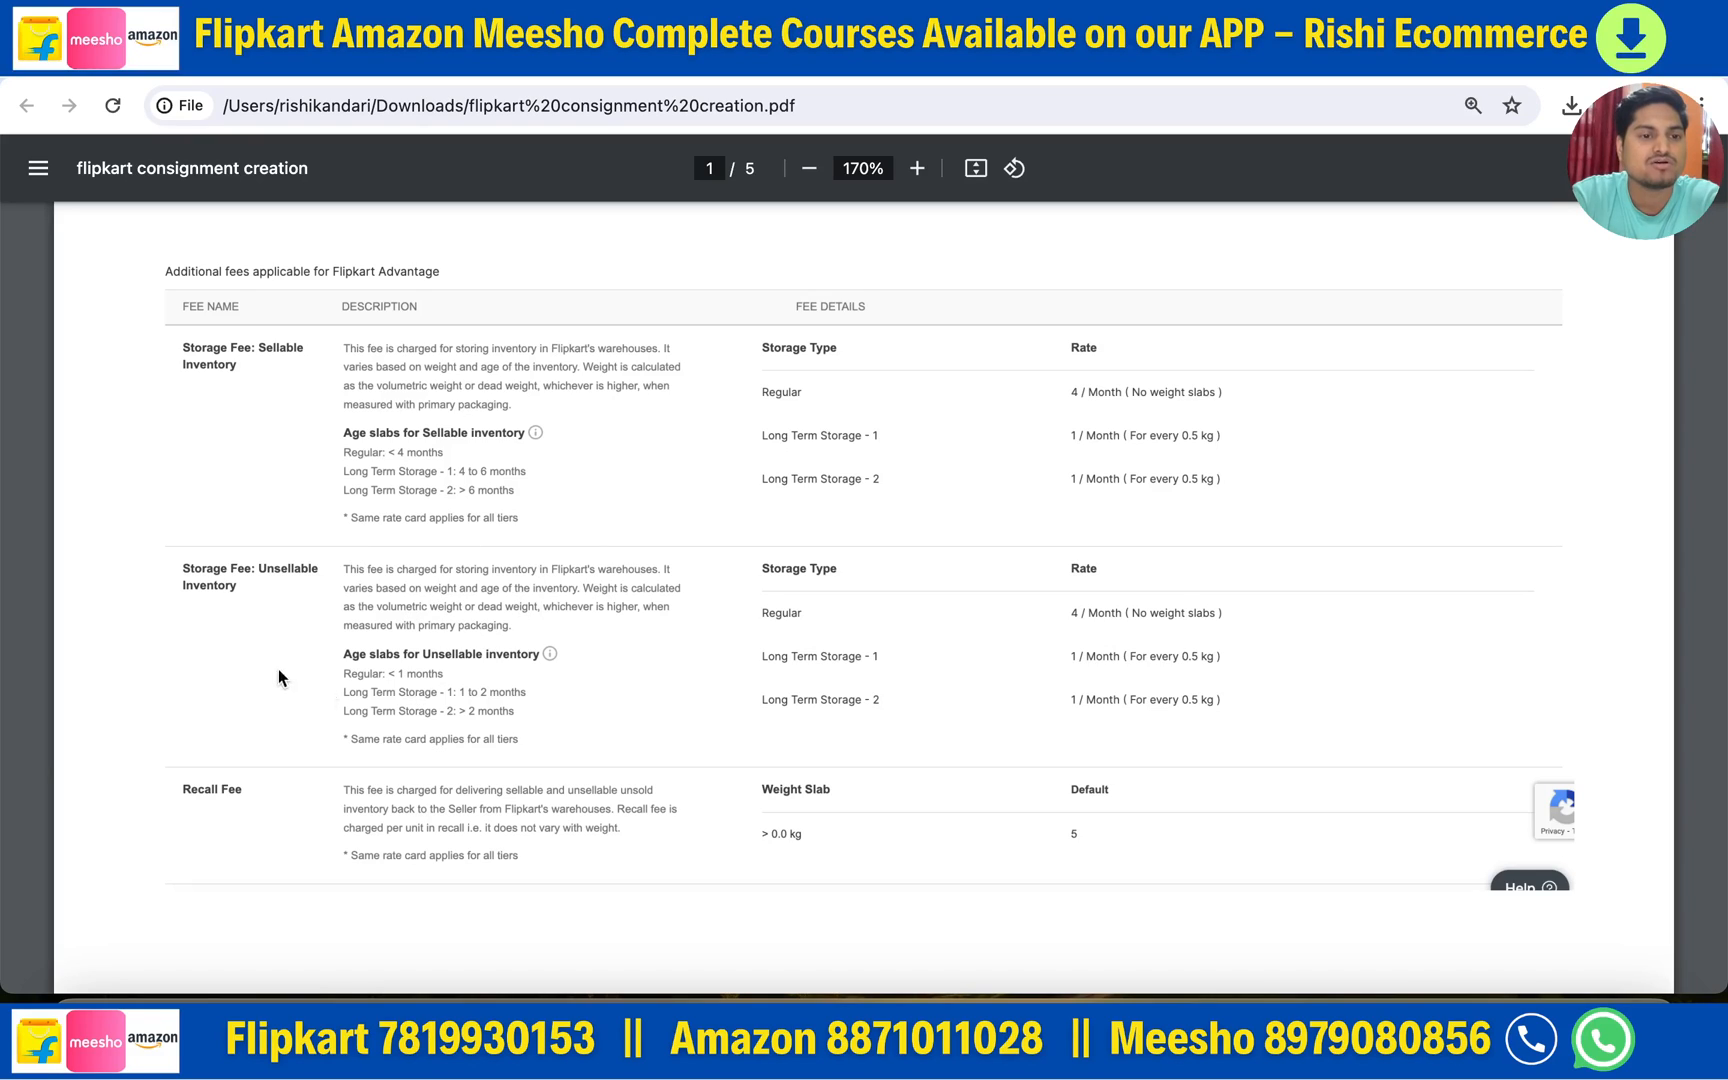
pyautogui.scroll(-1, 325, 686)
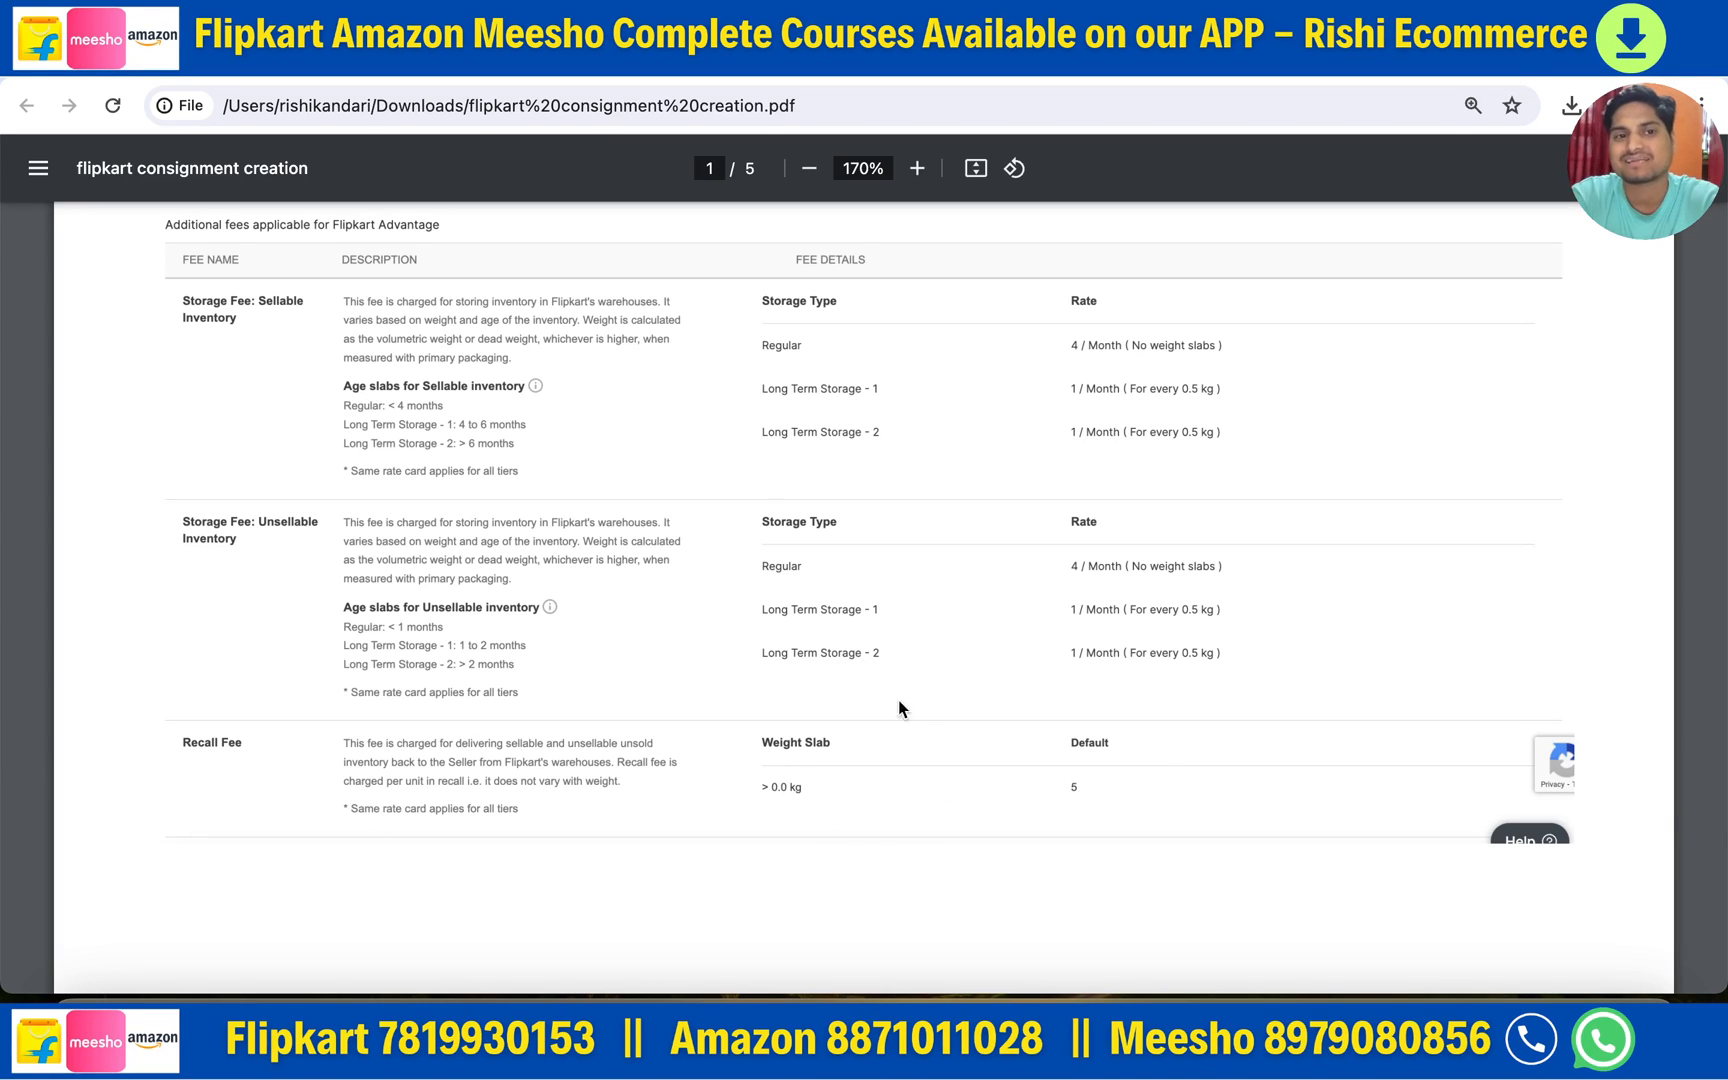
pyautogui.scroll(1, 728, 636)
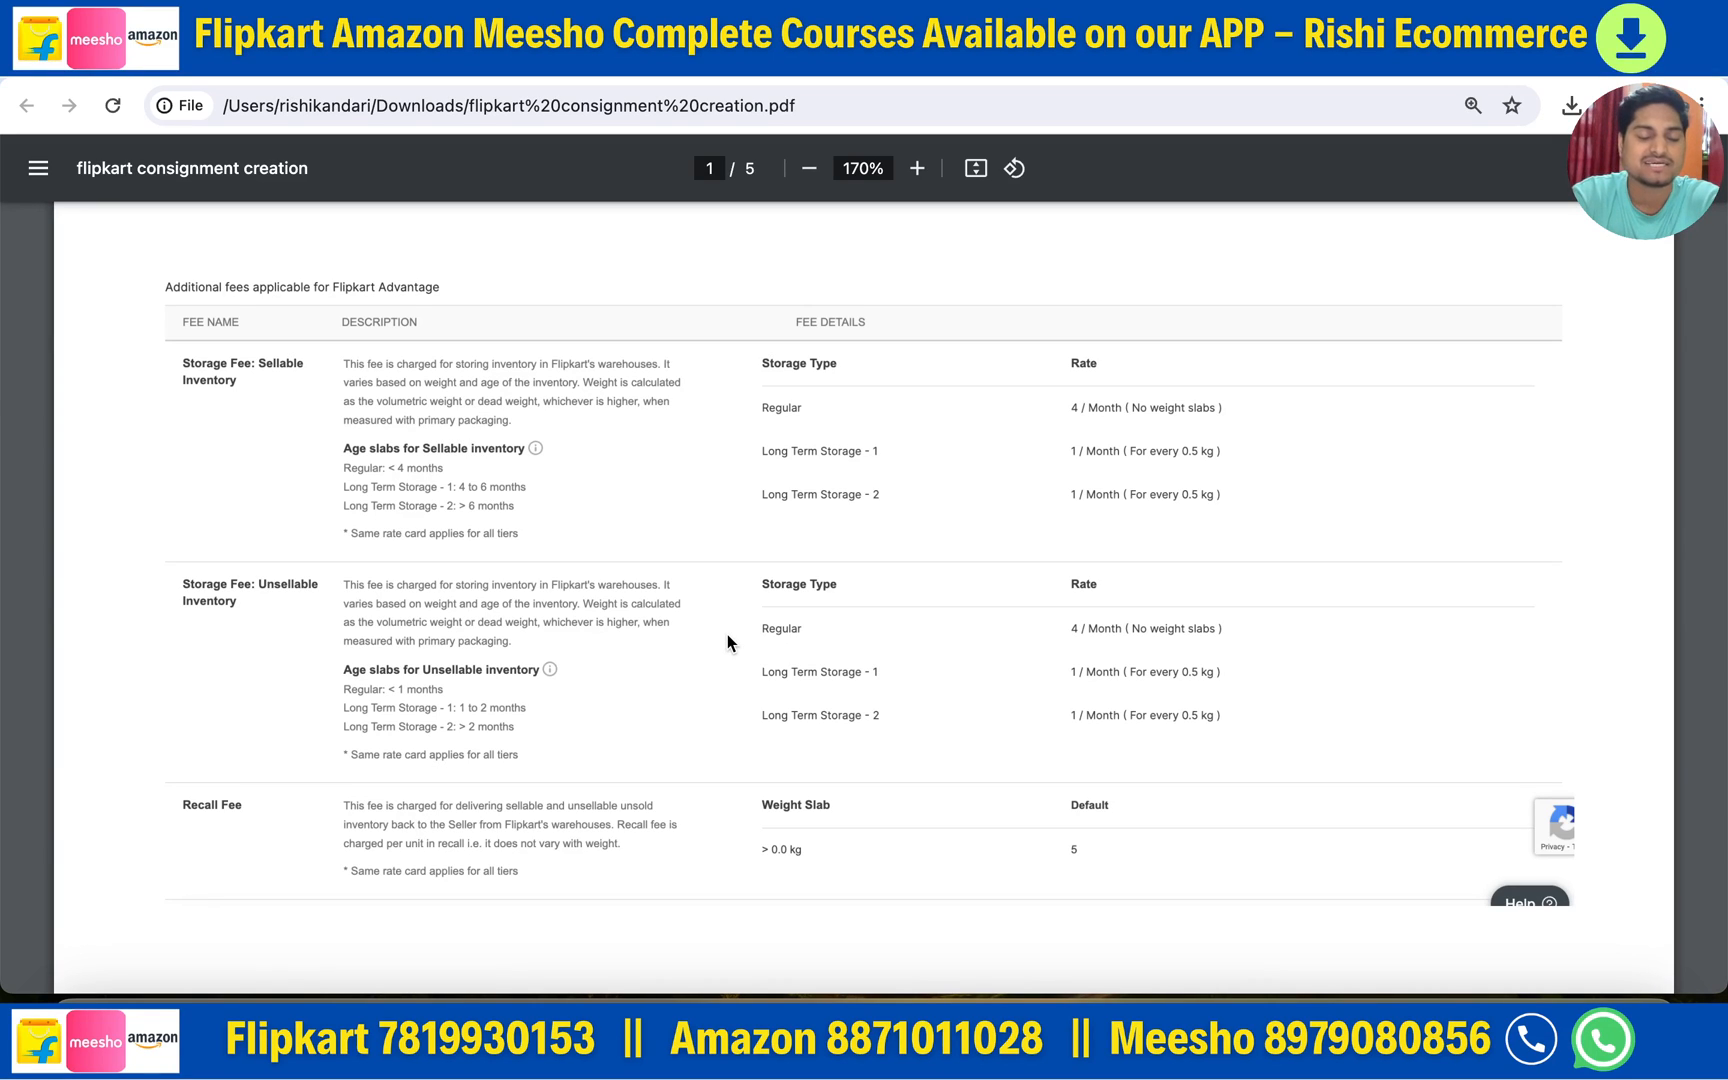
pyautogui.scroll(1, 728, 640)
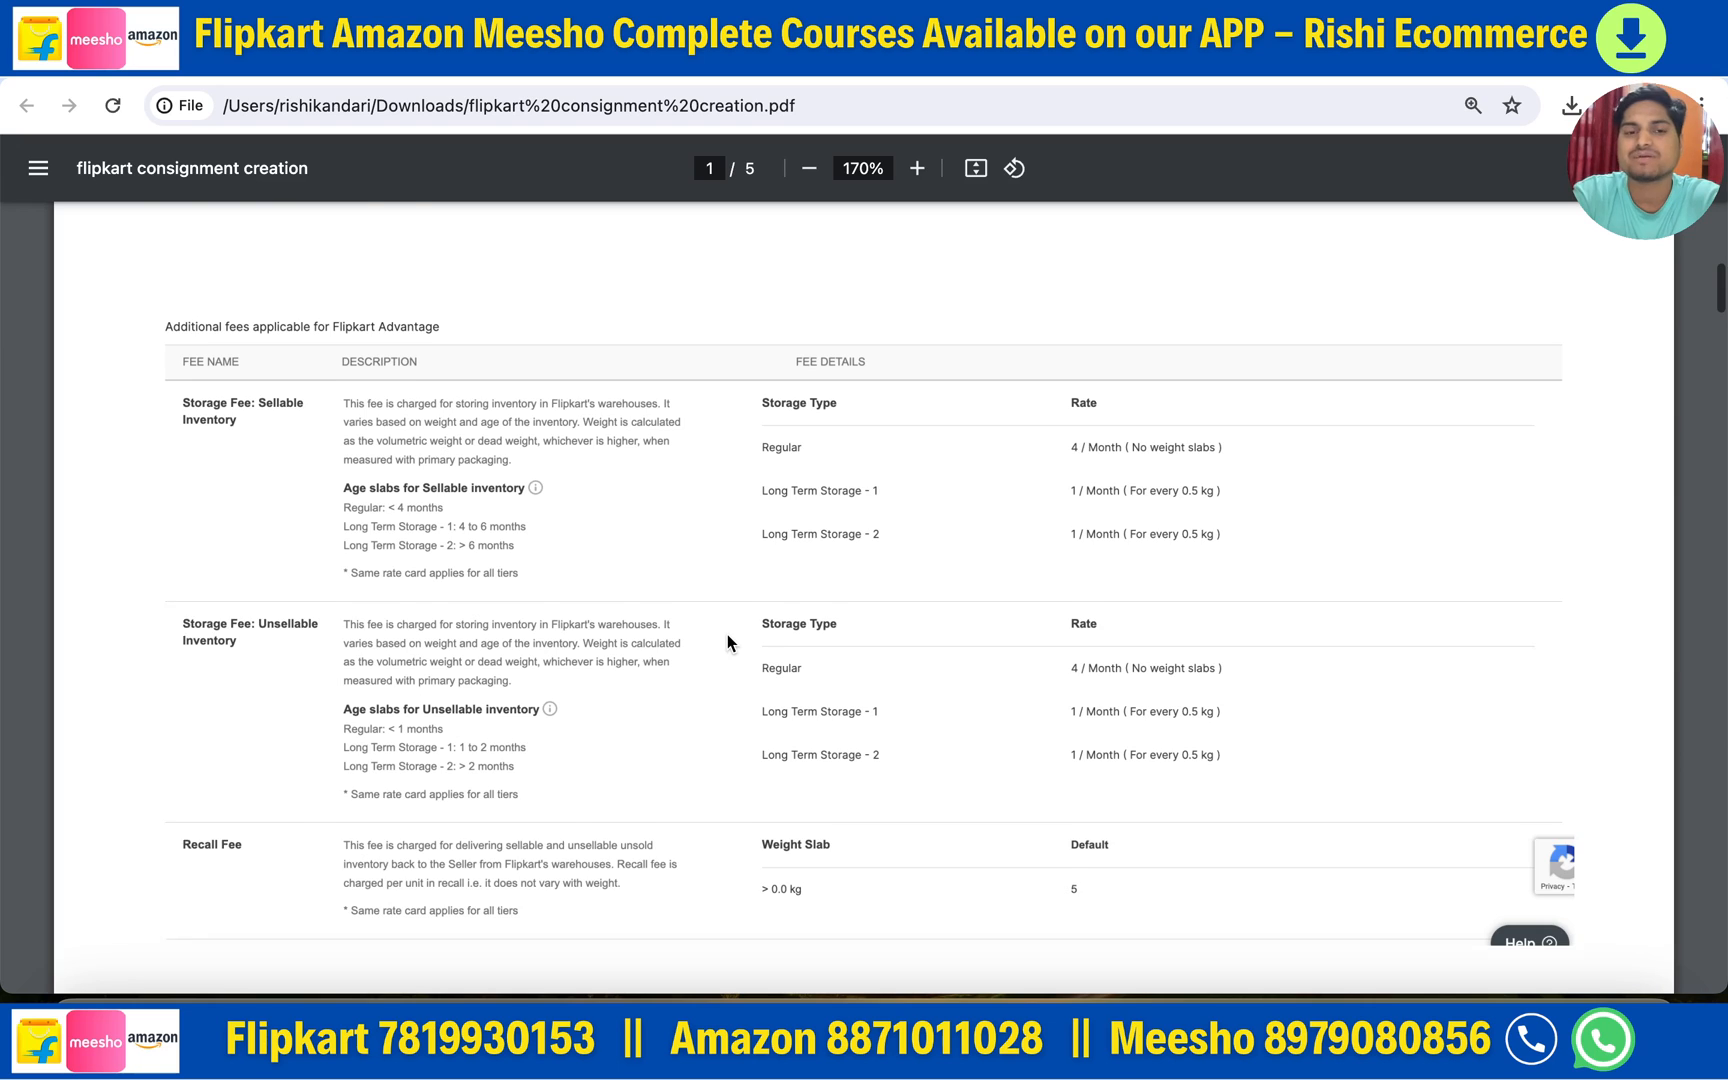
pyautogui.scroll(-2, 728, 640)
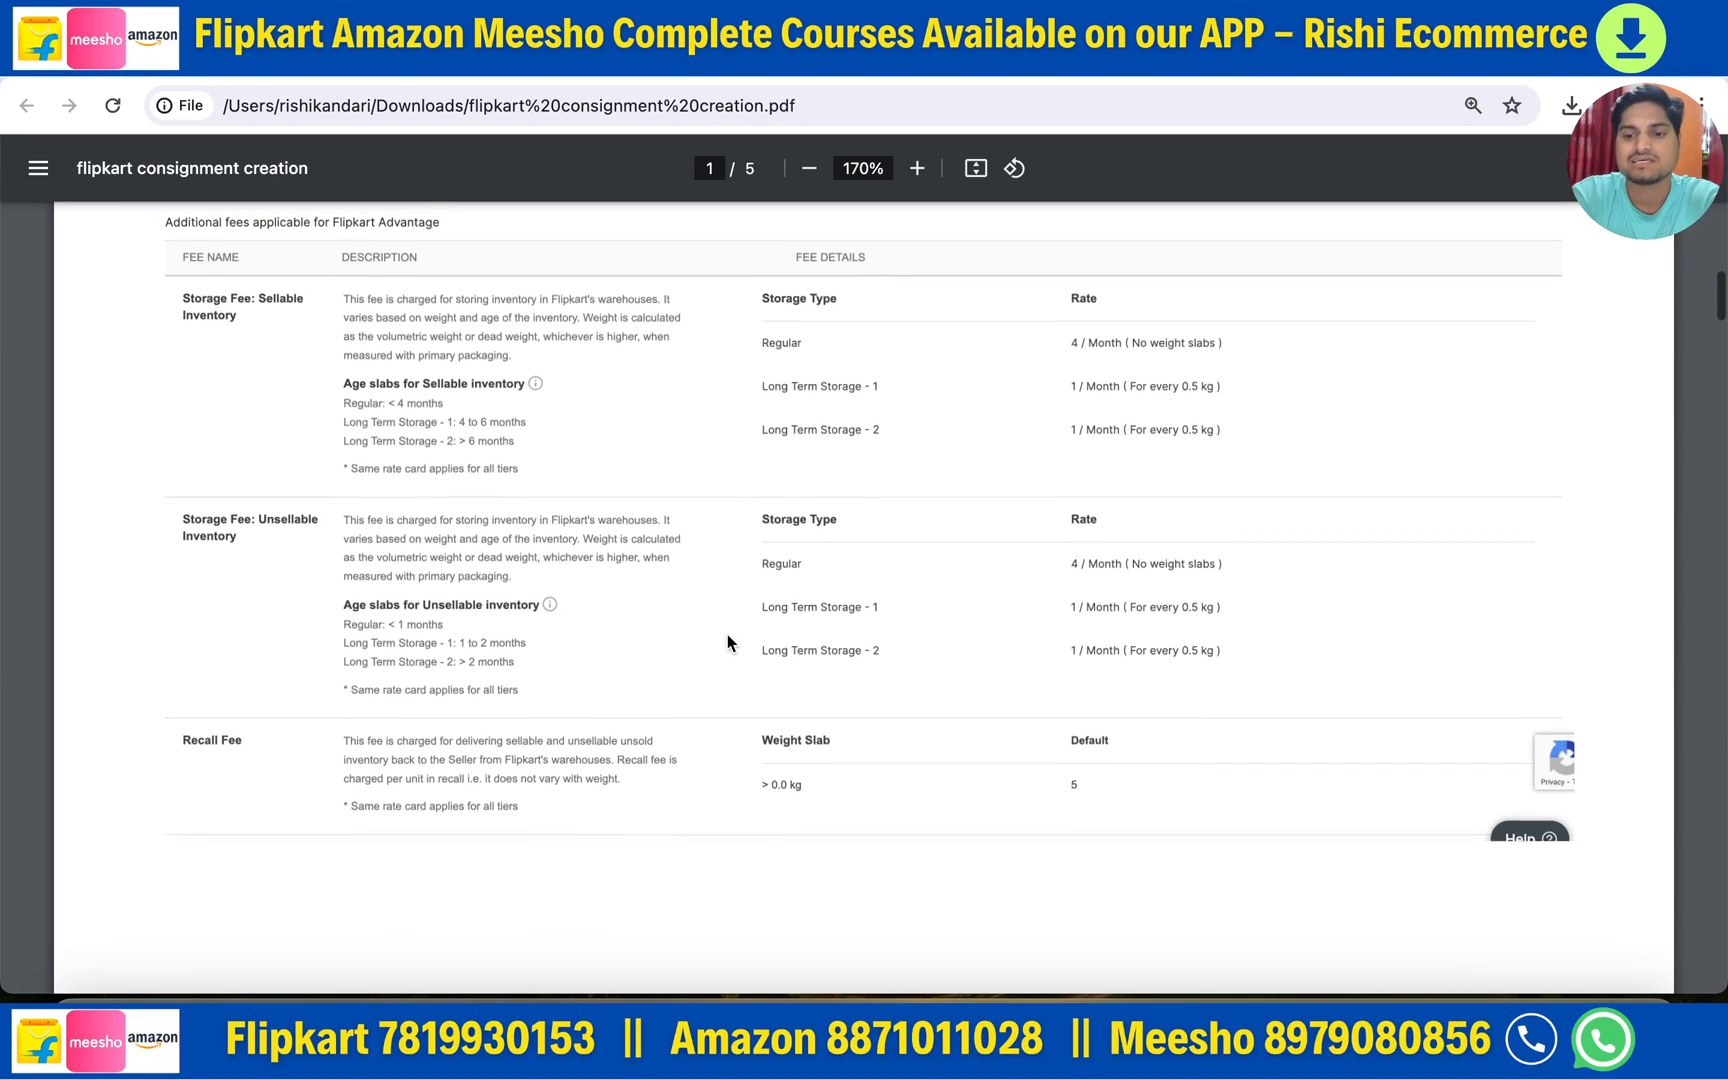
pyautogui.scroll(-2, 727, 636)
pyautogui.scroll(2, 727, 636)
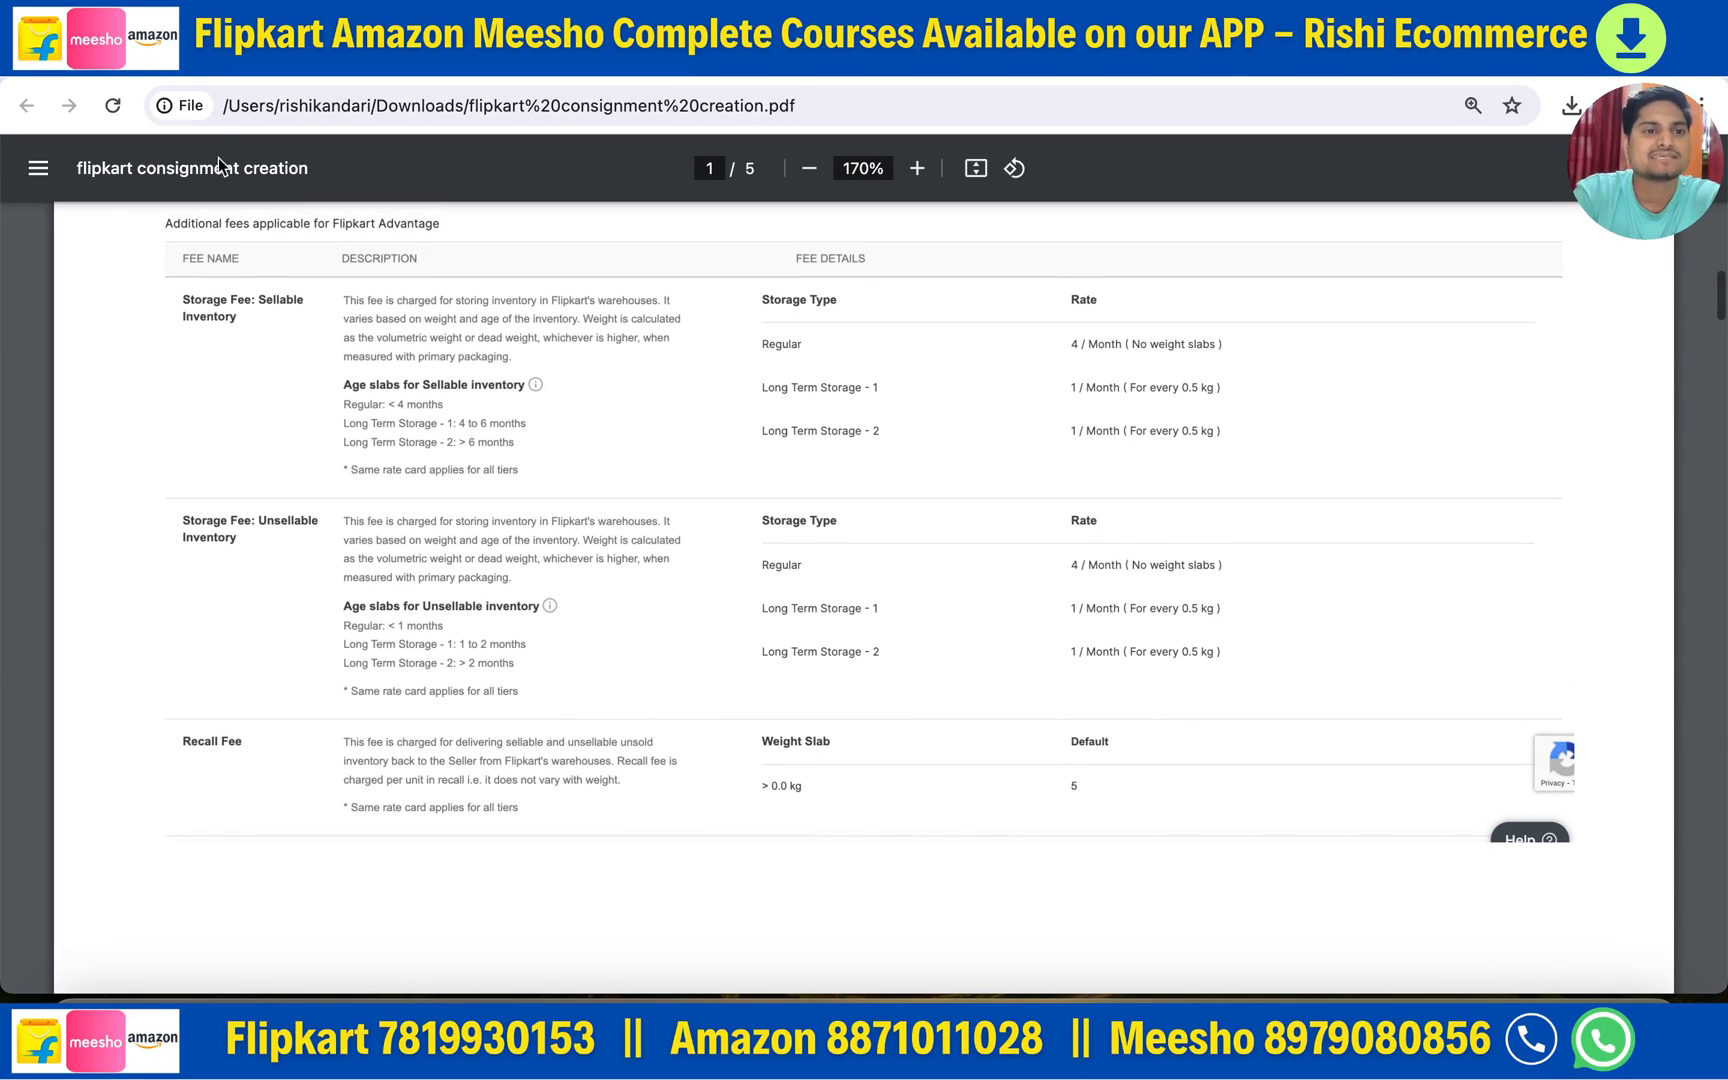
# - Open the Flipkart Fulfilment Consignments page from Inventory > Consignment in Seller Hub
pyautogui.click(190, 52)
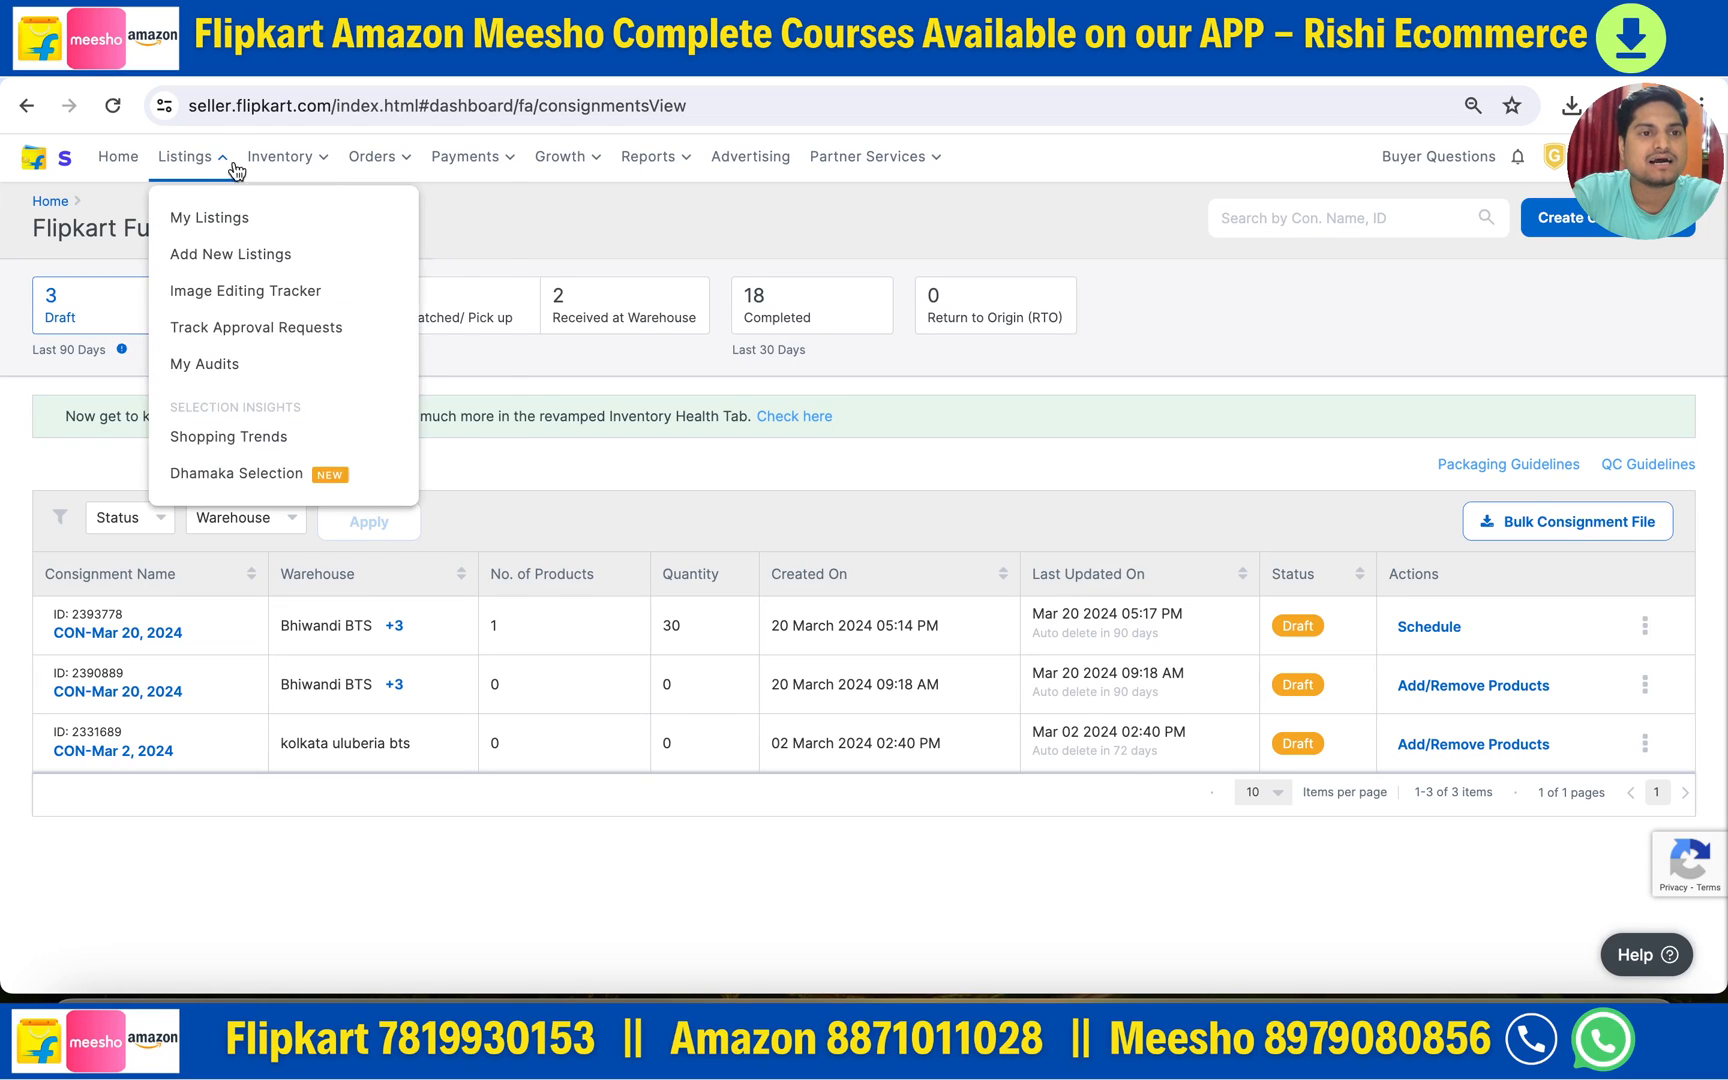
pyautogui.moveTo(286, 176)
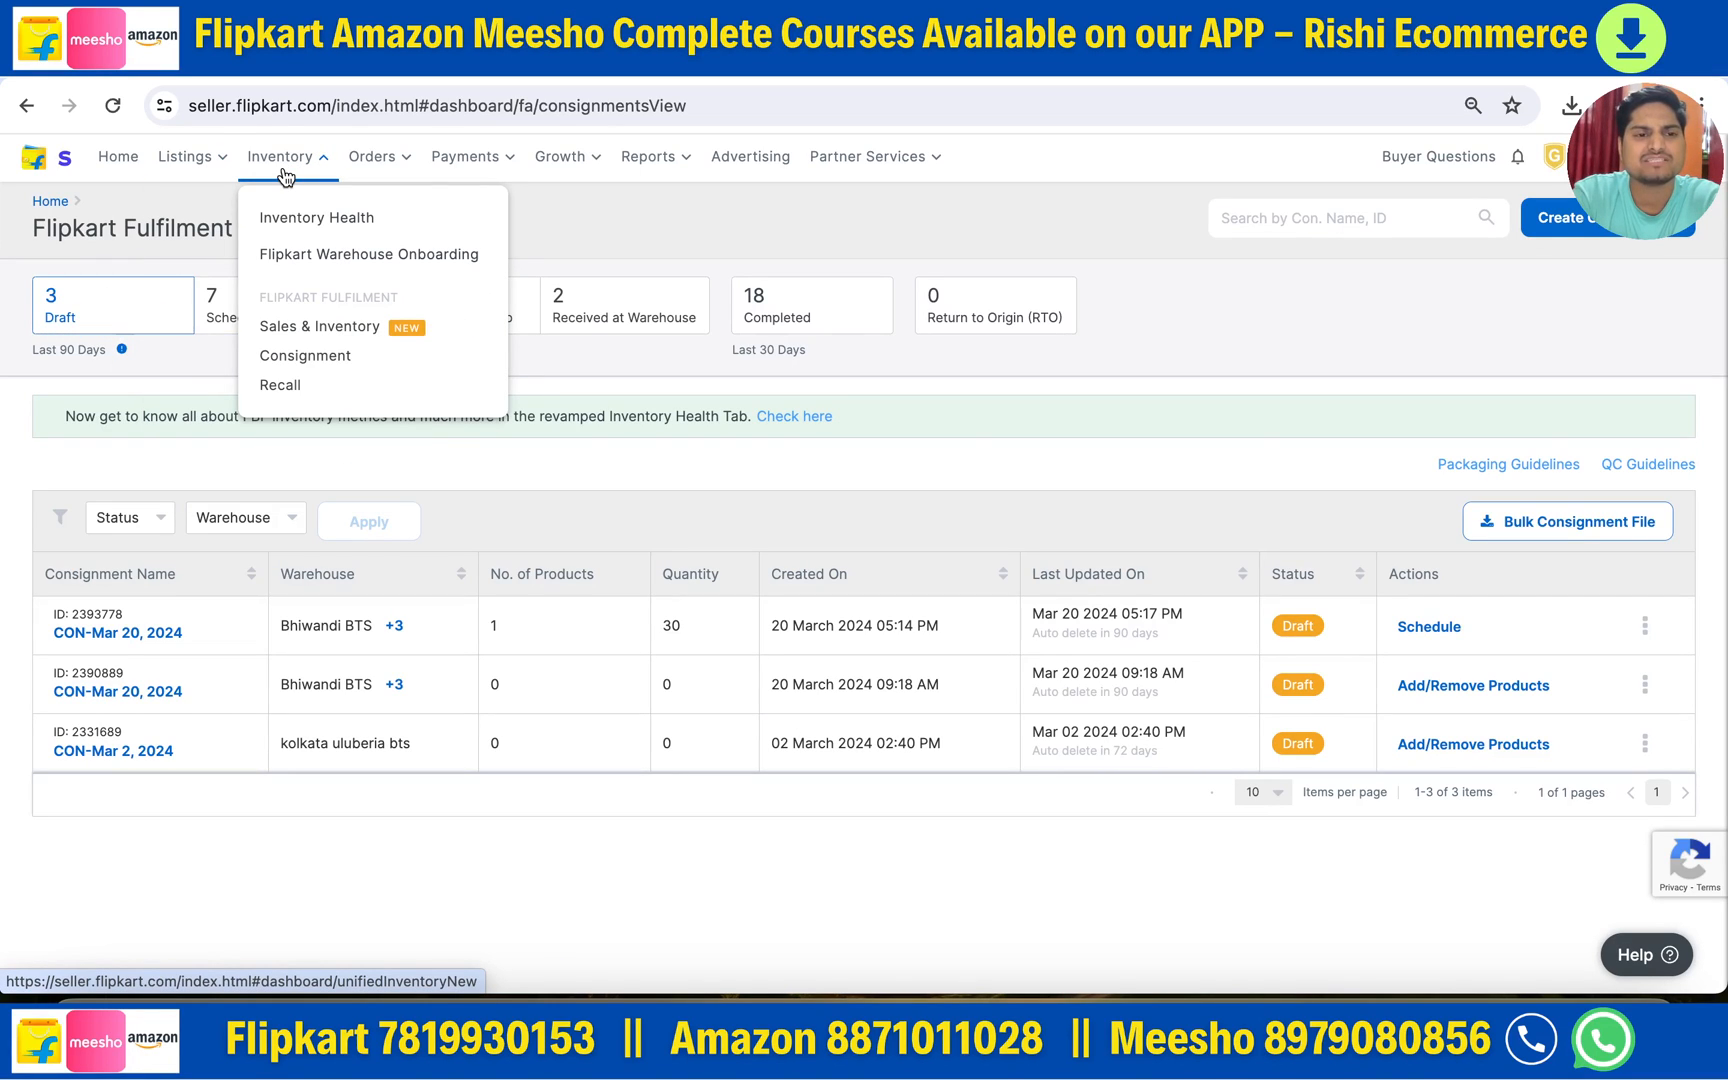
pyautogui.click(305, 365)
# - Review the Scheduled, Dispatched, Received, Completed and Return to Origin lists, then return to Draft
pyautogui.moveTo(242, 177)
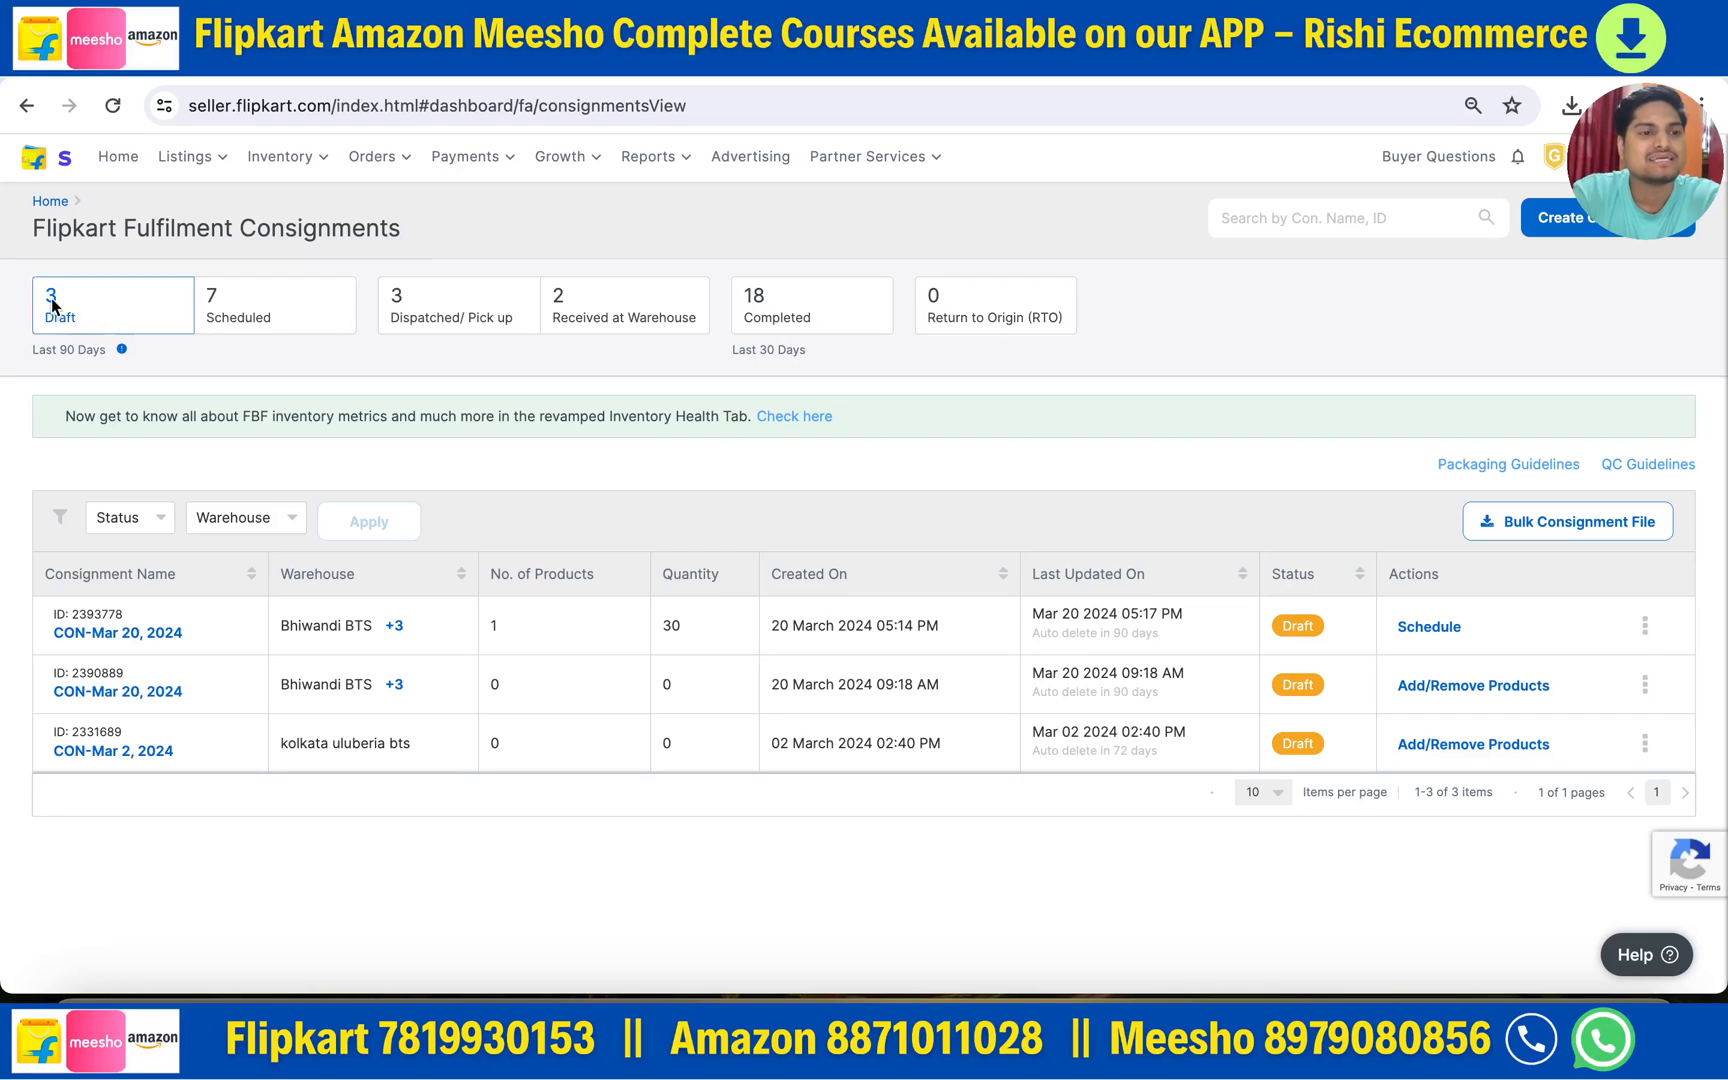
pyautogui.click(243, 302)
pyautogui.click(423, 318)
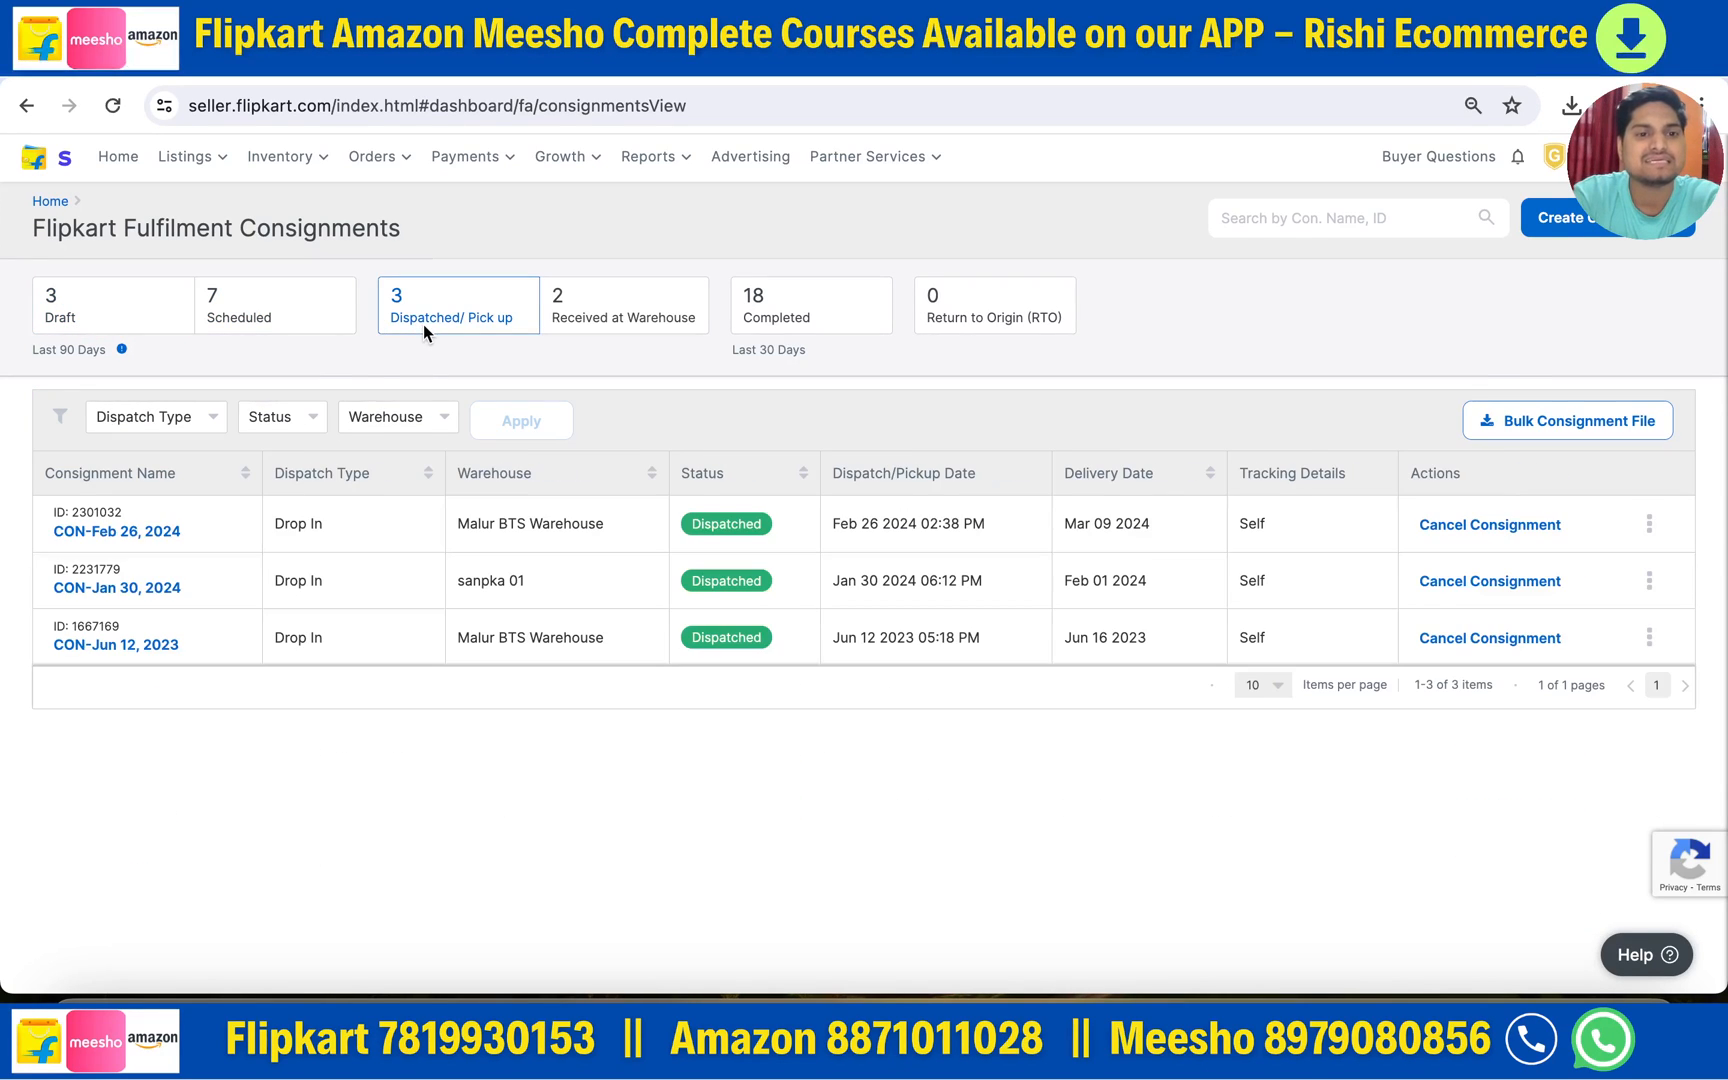
pyautogui.click(625, 312)
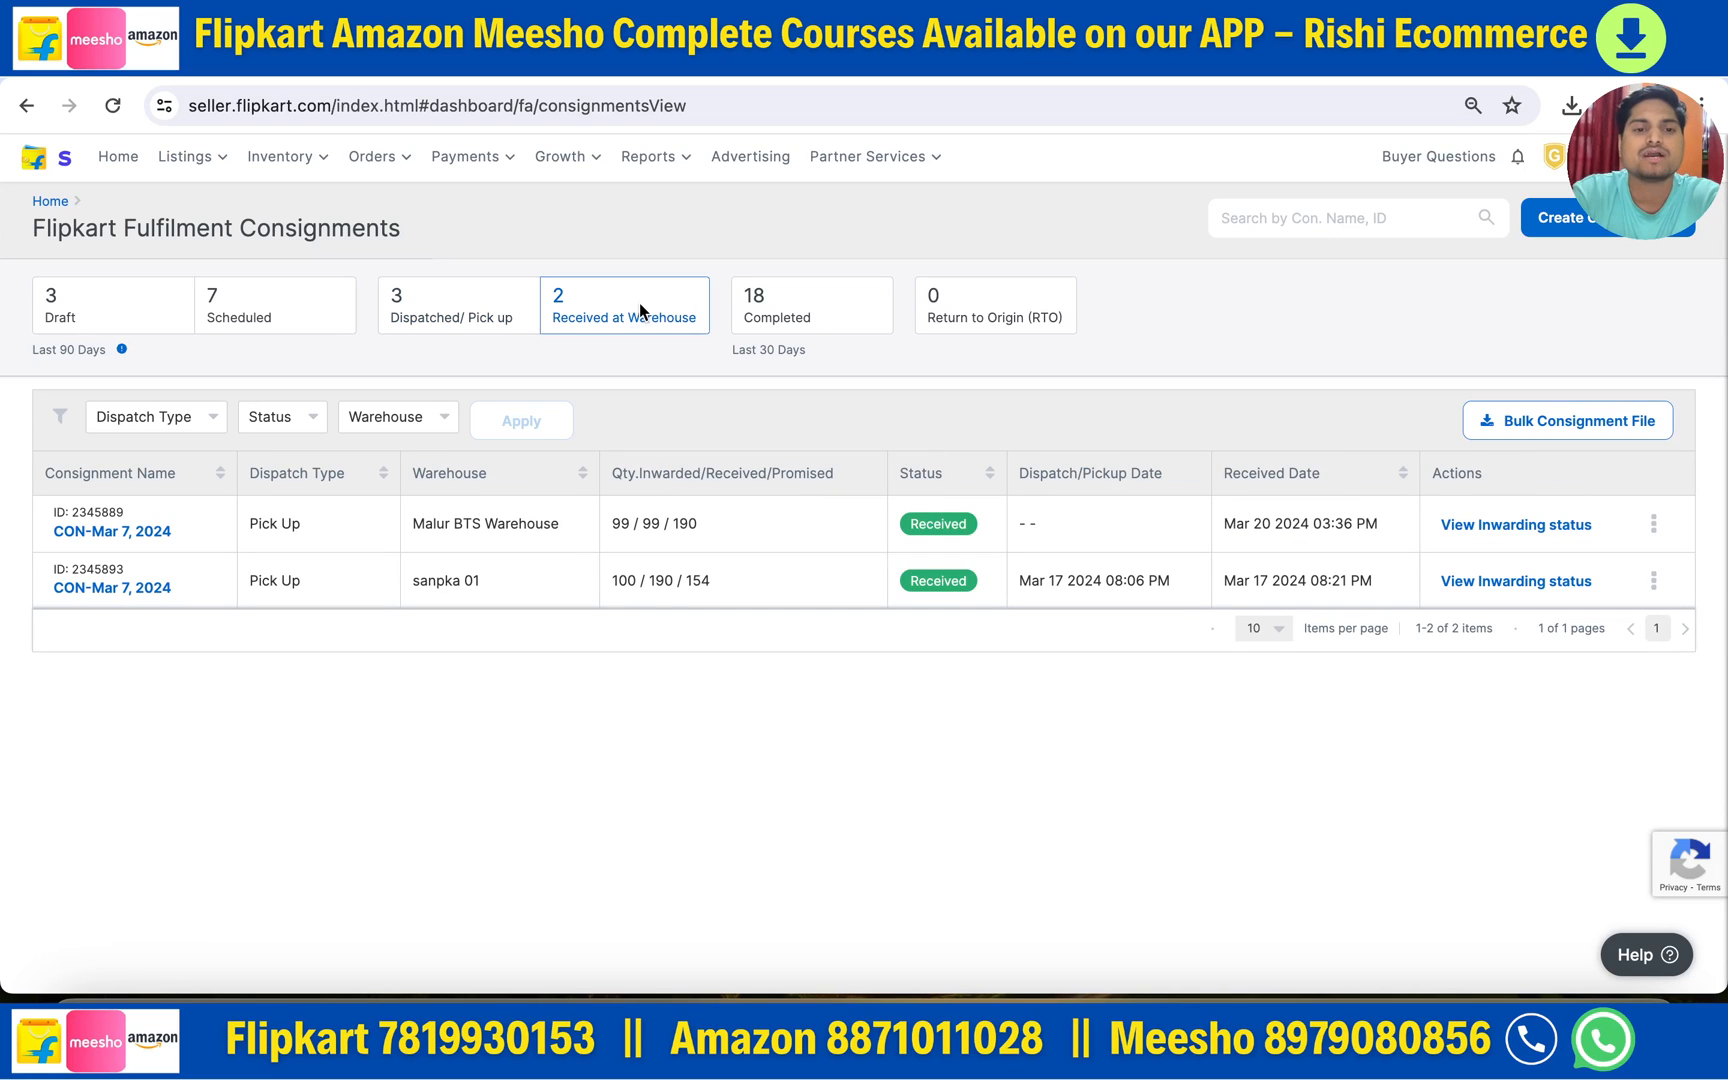
pyautogui.click(776, 315)
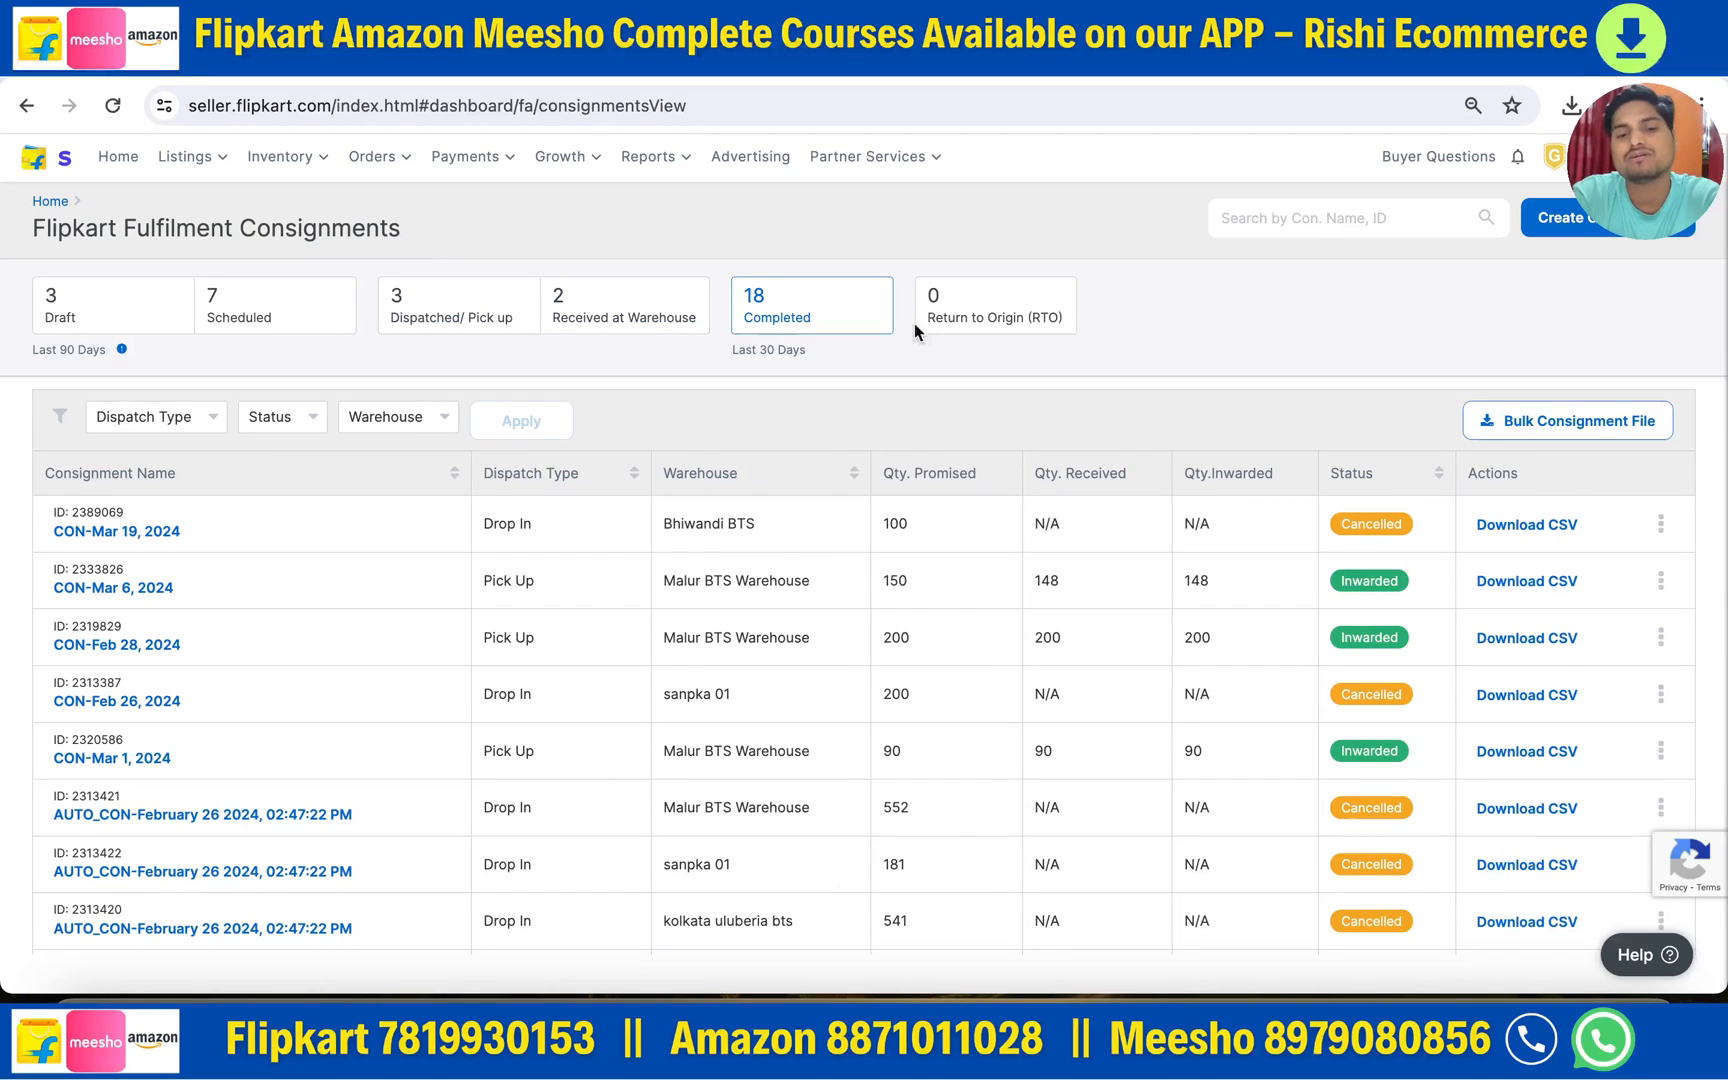
pyautogui.click(975, 320)
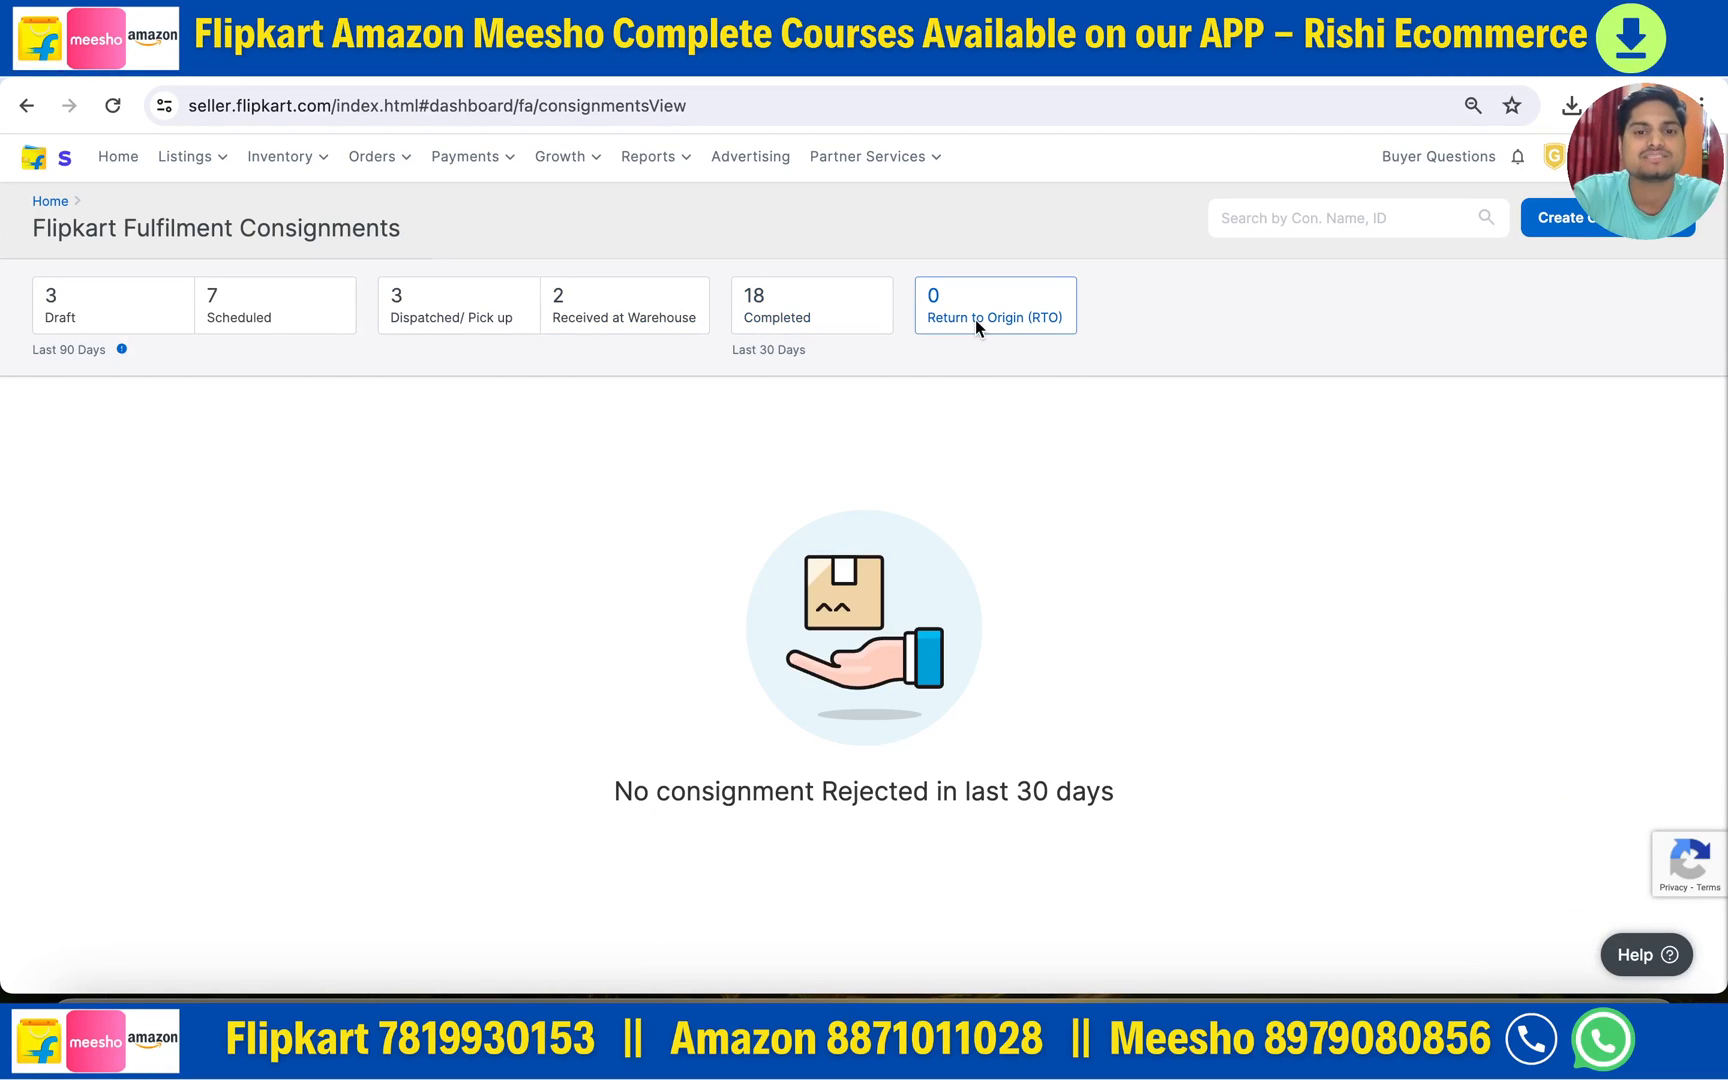
pyautogui.click(89, 324)
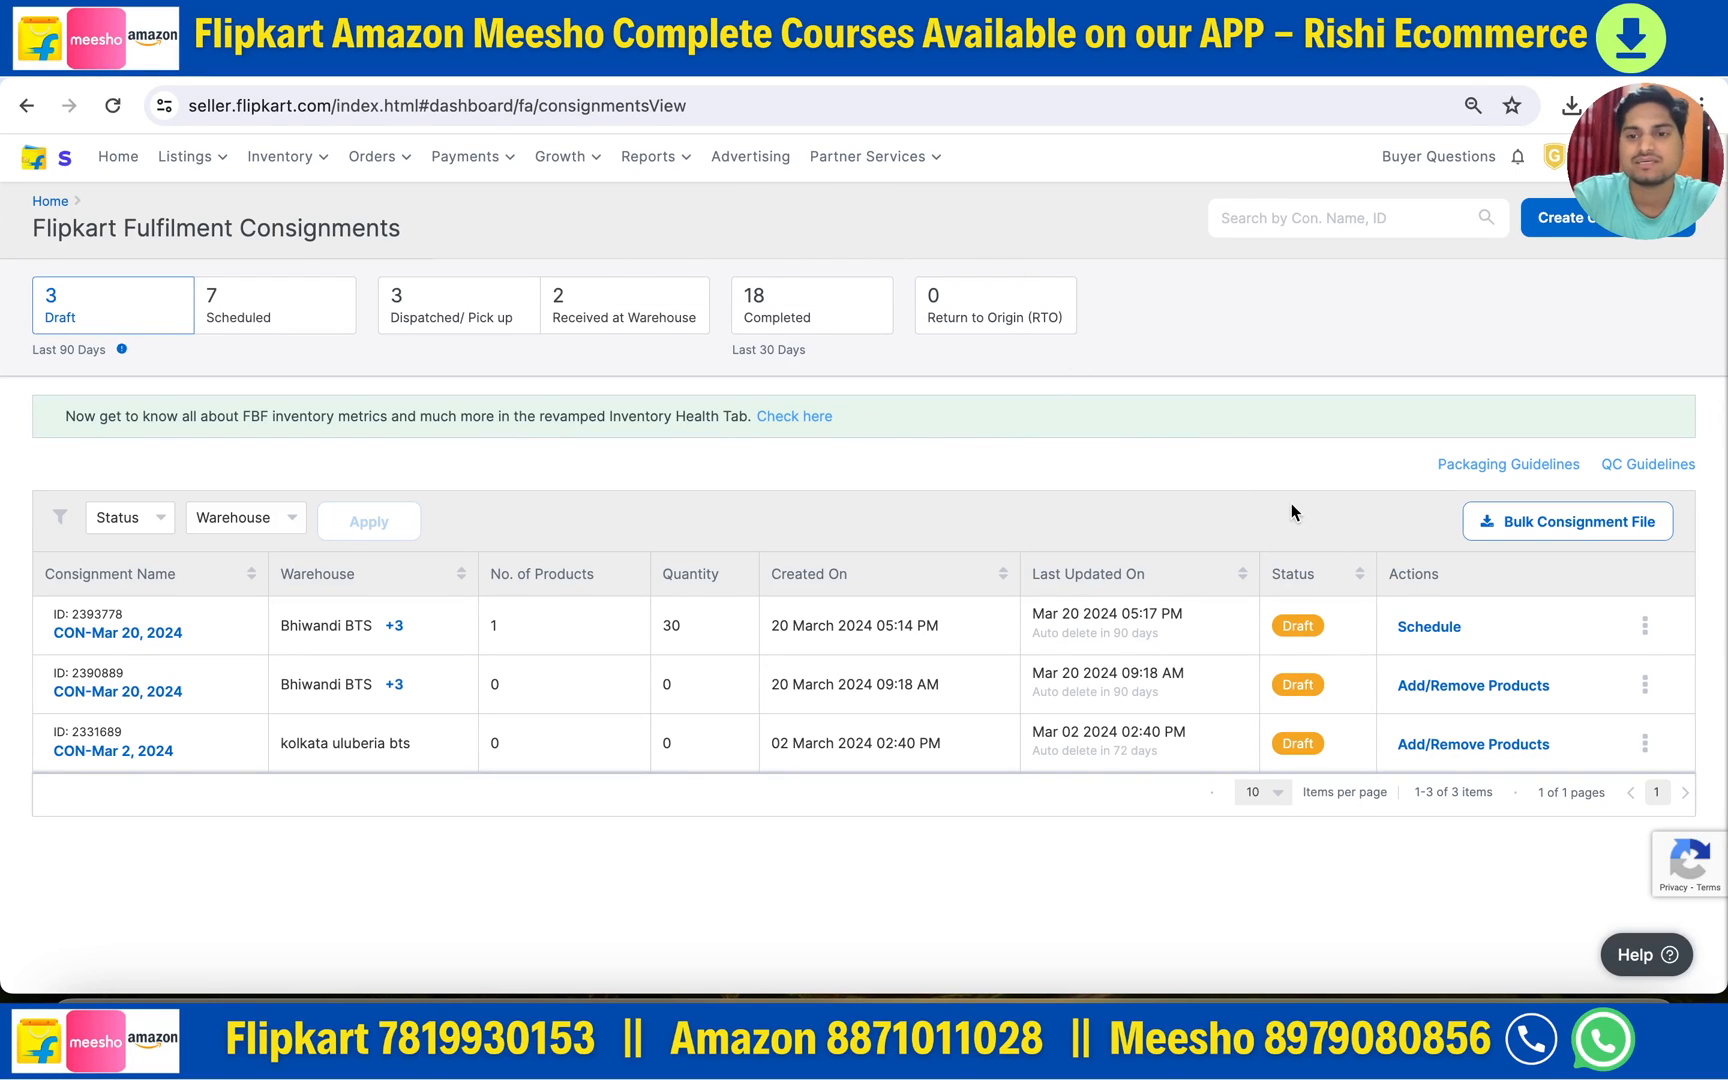
# - Download the bulk consignment file and highlight the first draft consignment's ID
pyautogui.click(1556, 530)
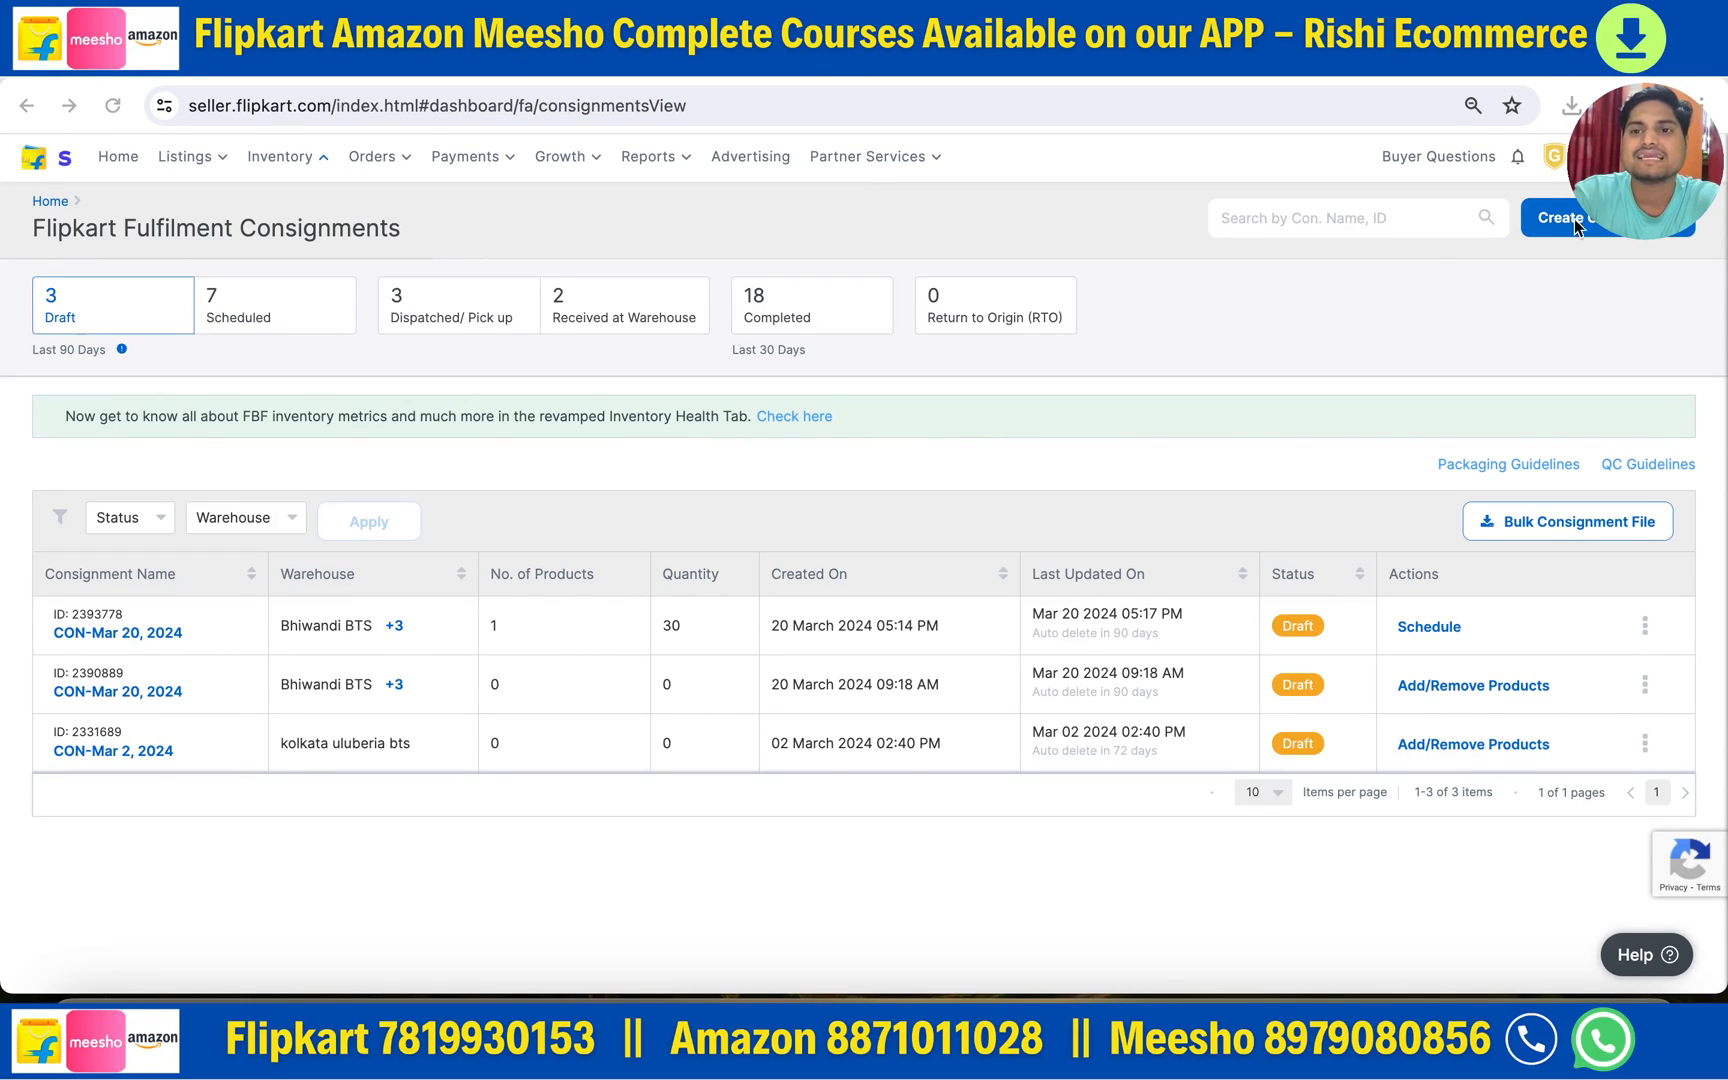
pyautogui.click(1259, 343)
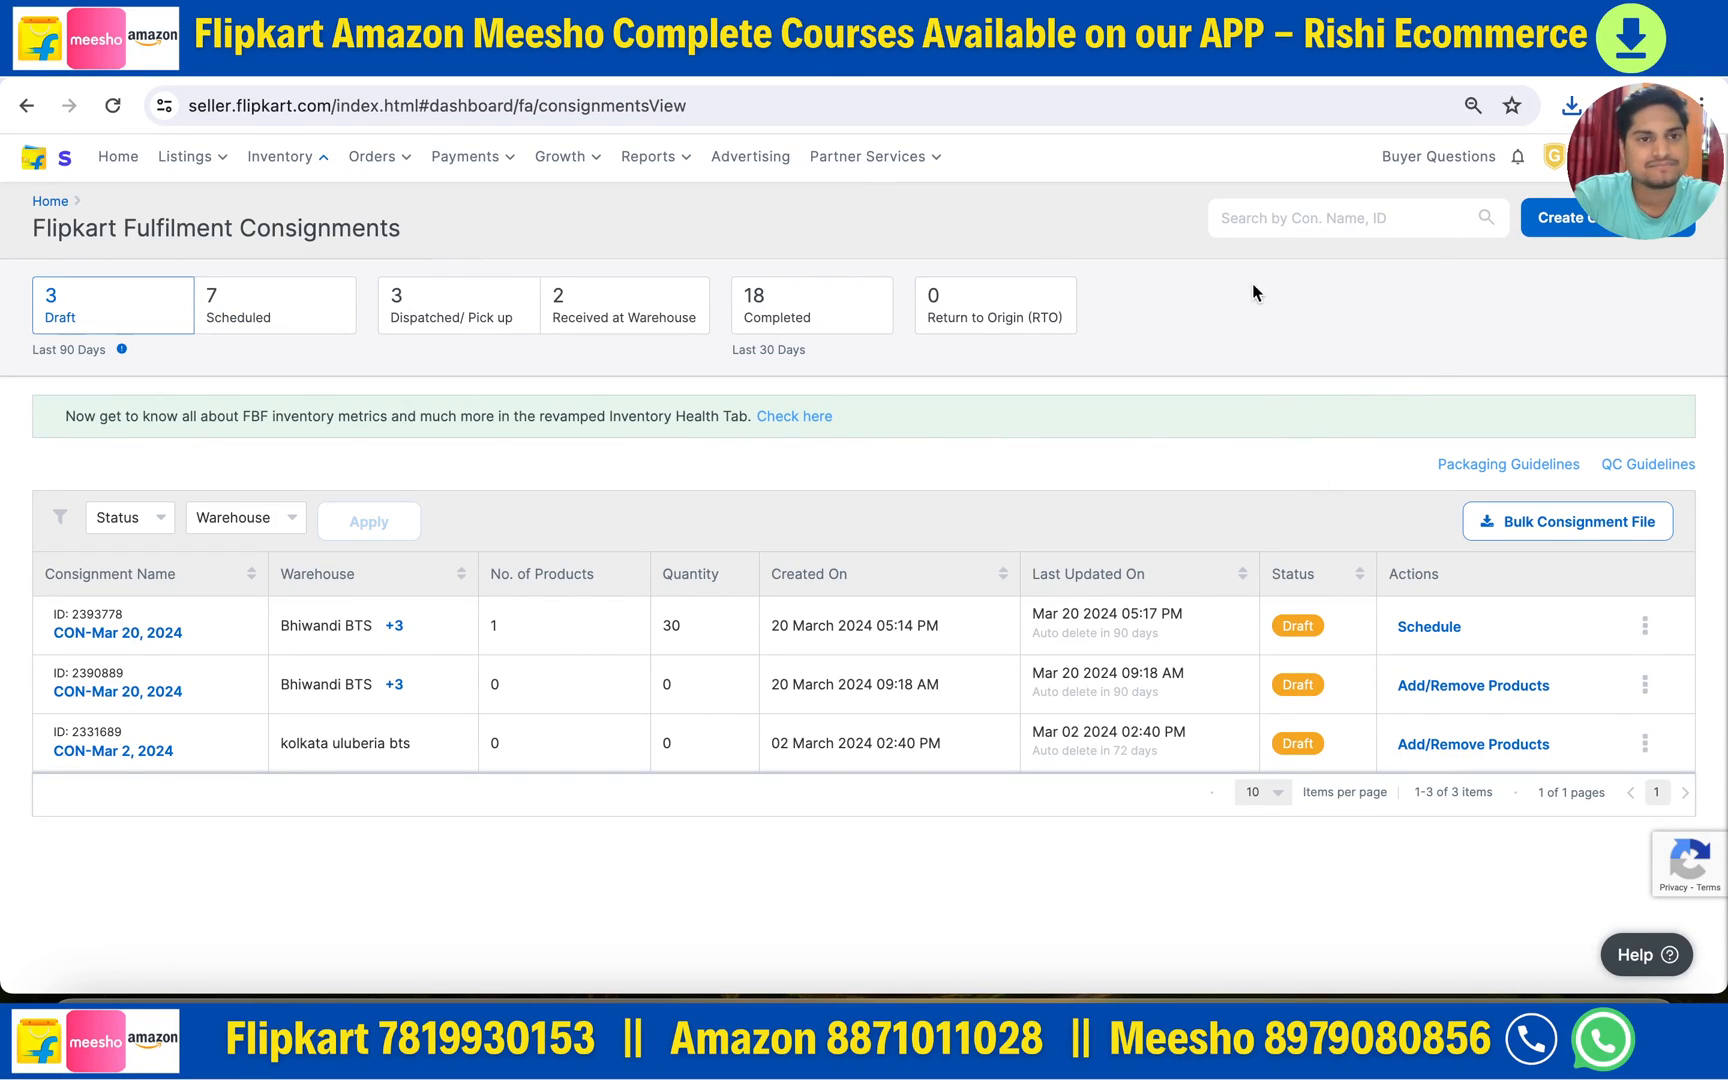
pyautogui.click(1334, 218)
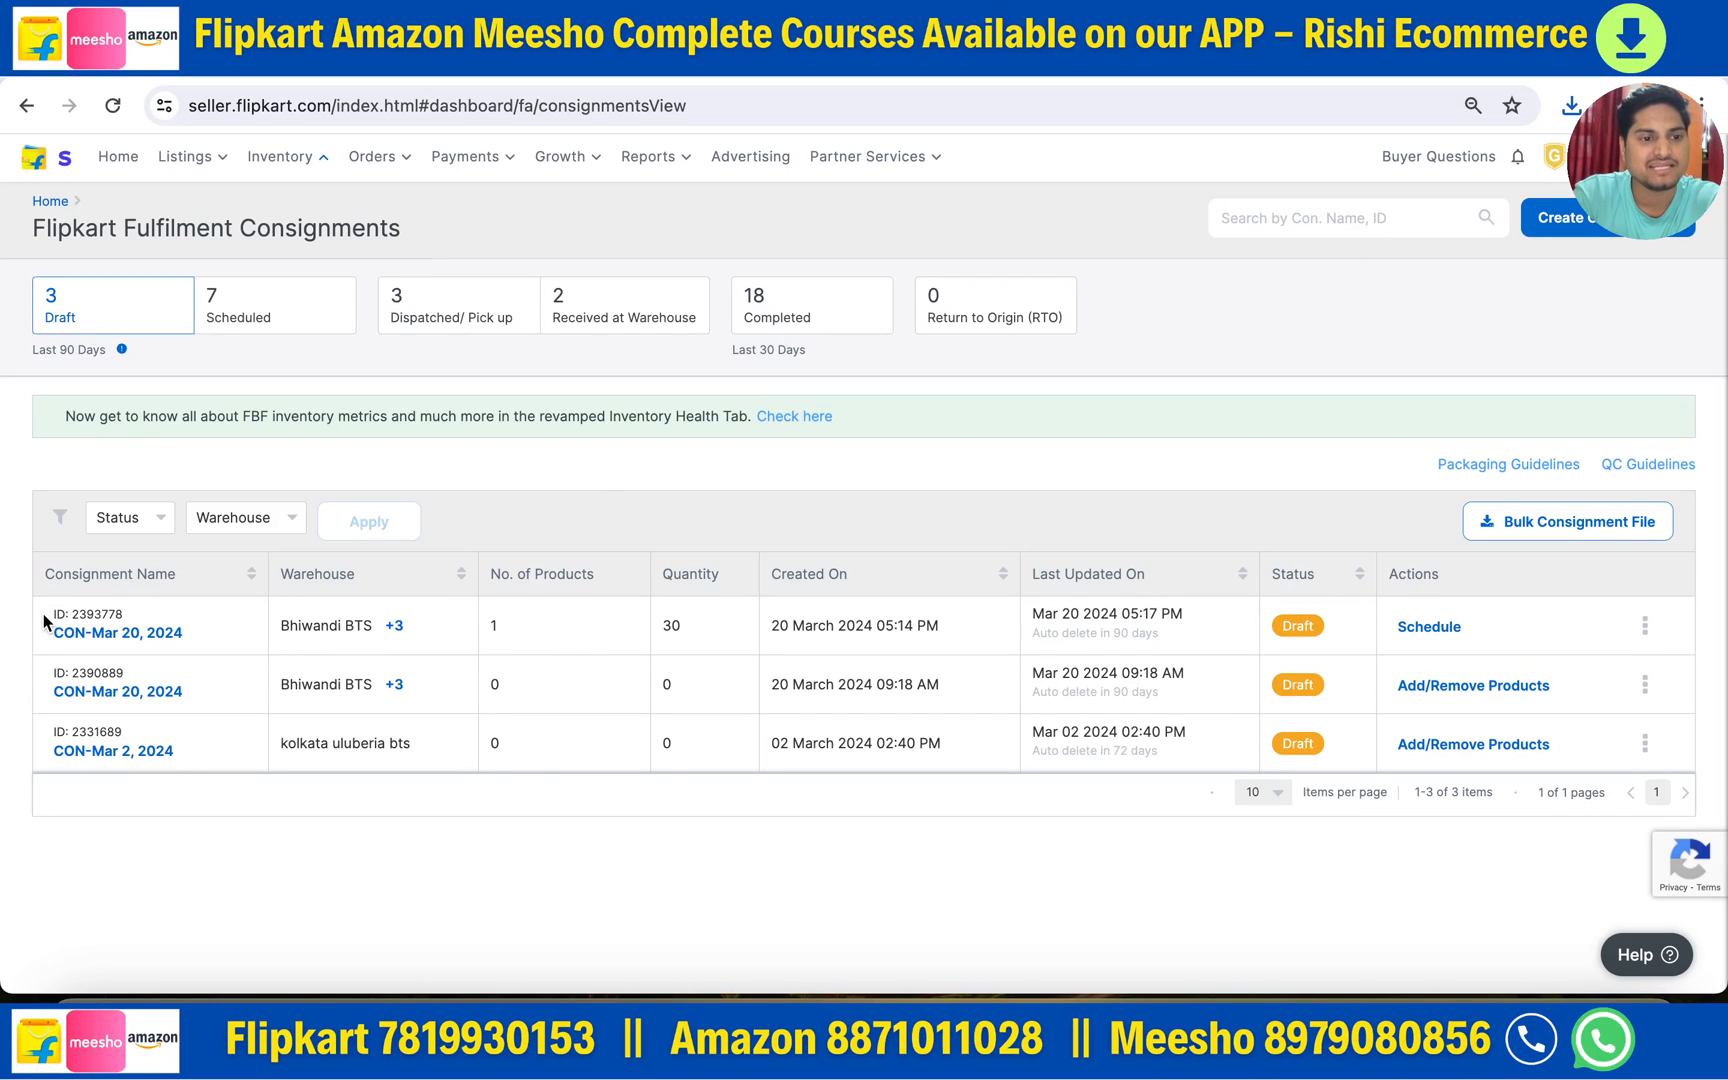
pyautogui.moveTo(51, 614); pyautogui.dragTo(133, 621)
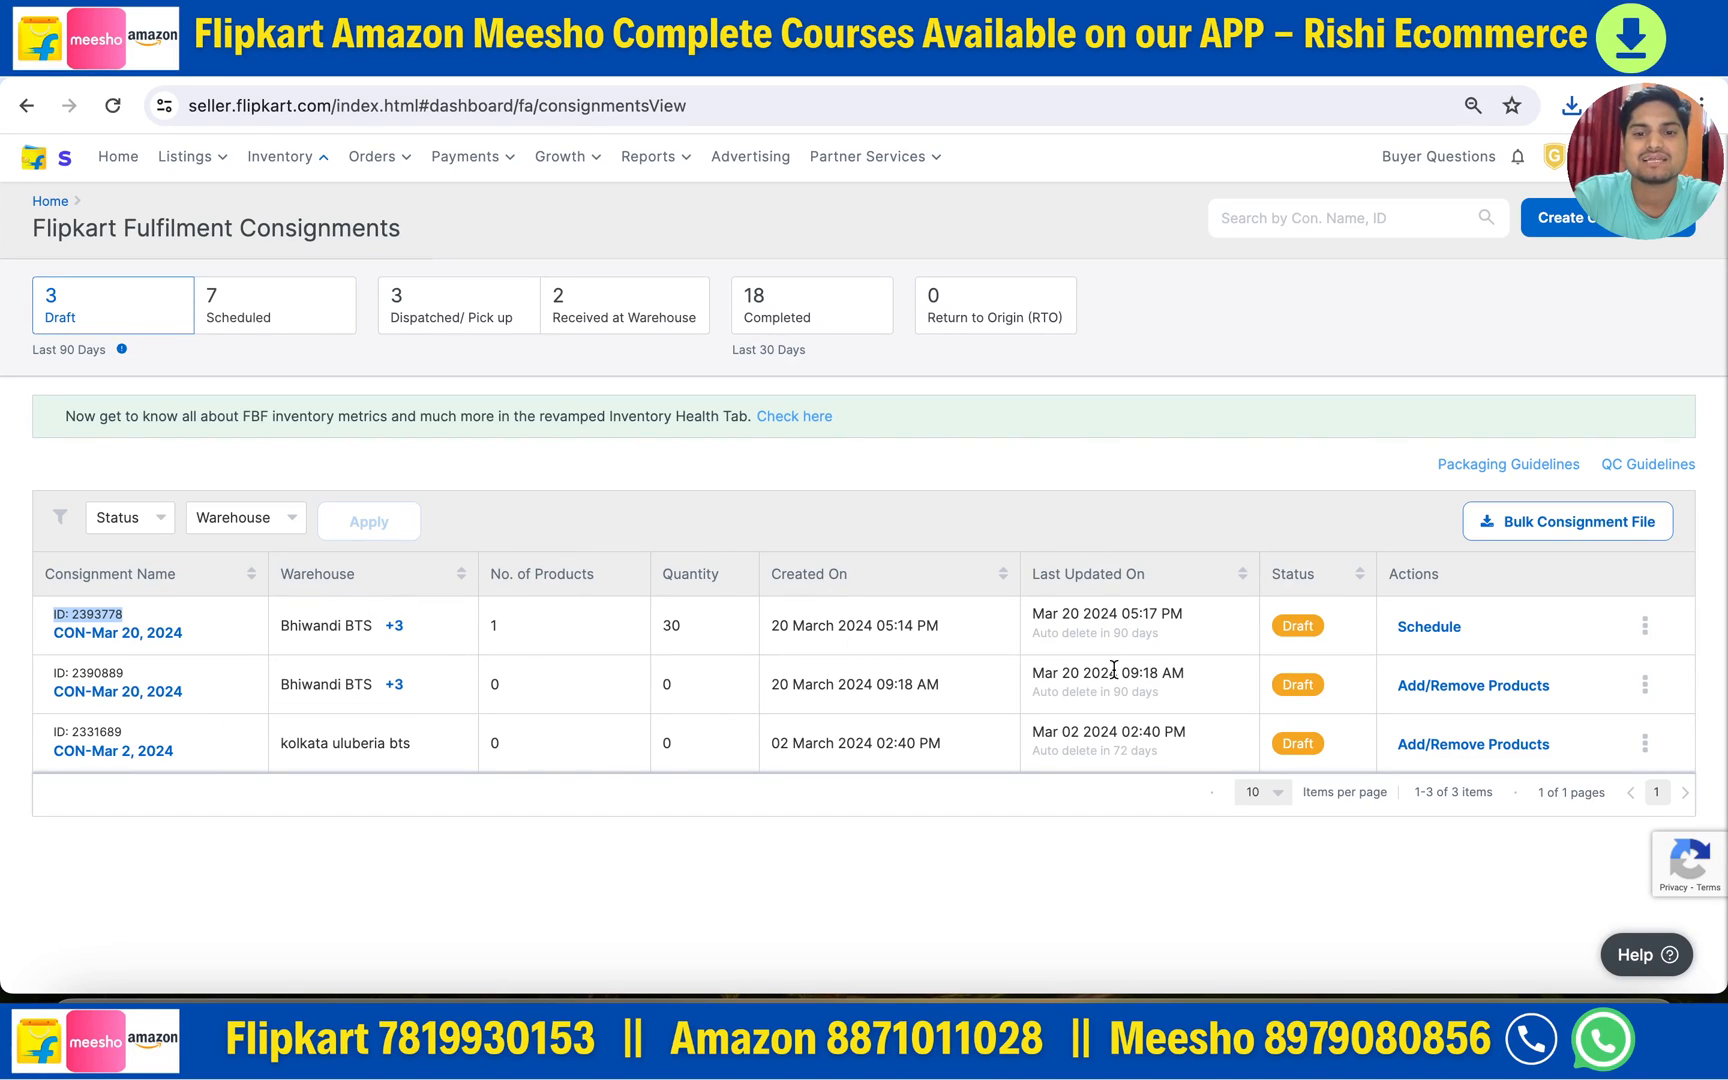
pyautogui.click(1327, 368)
# - Check the first draft consignment's actions menu, then start a new consignment
pyautogui.click(1644, 625)
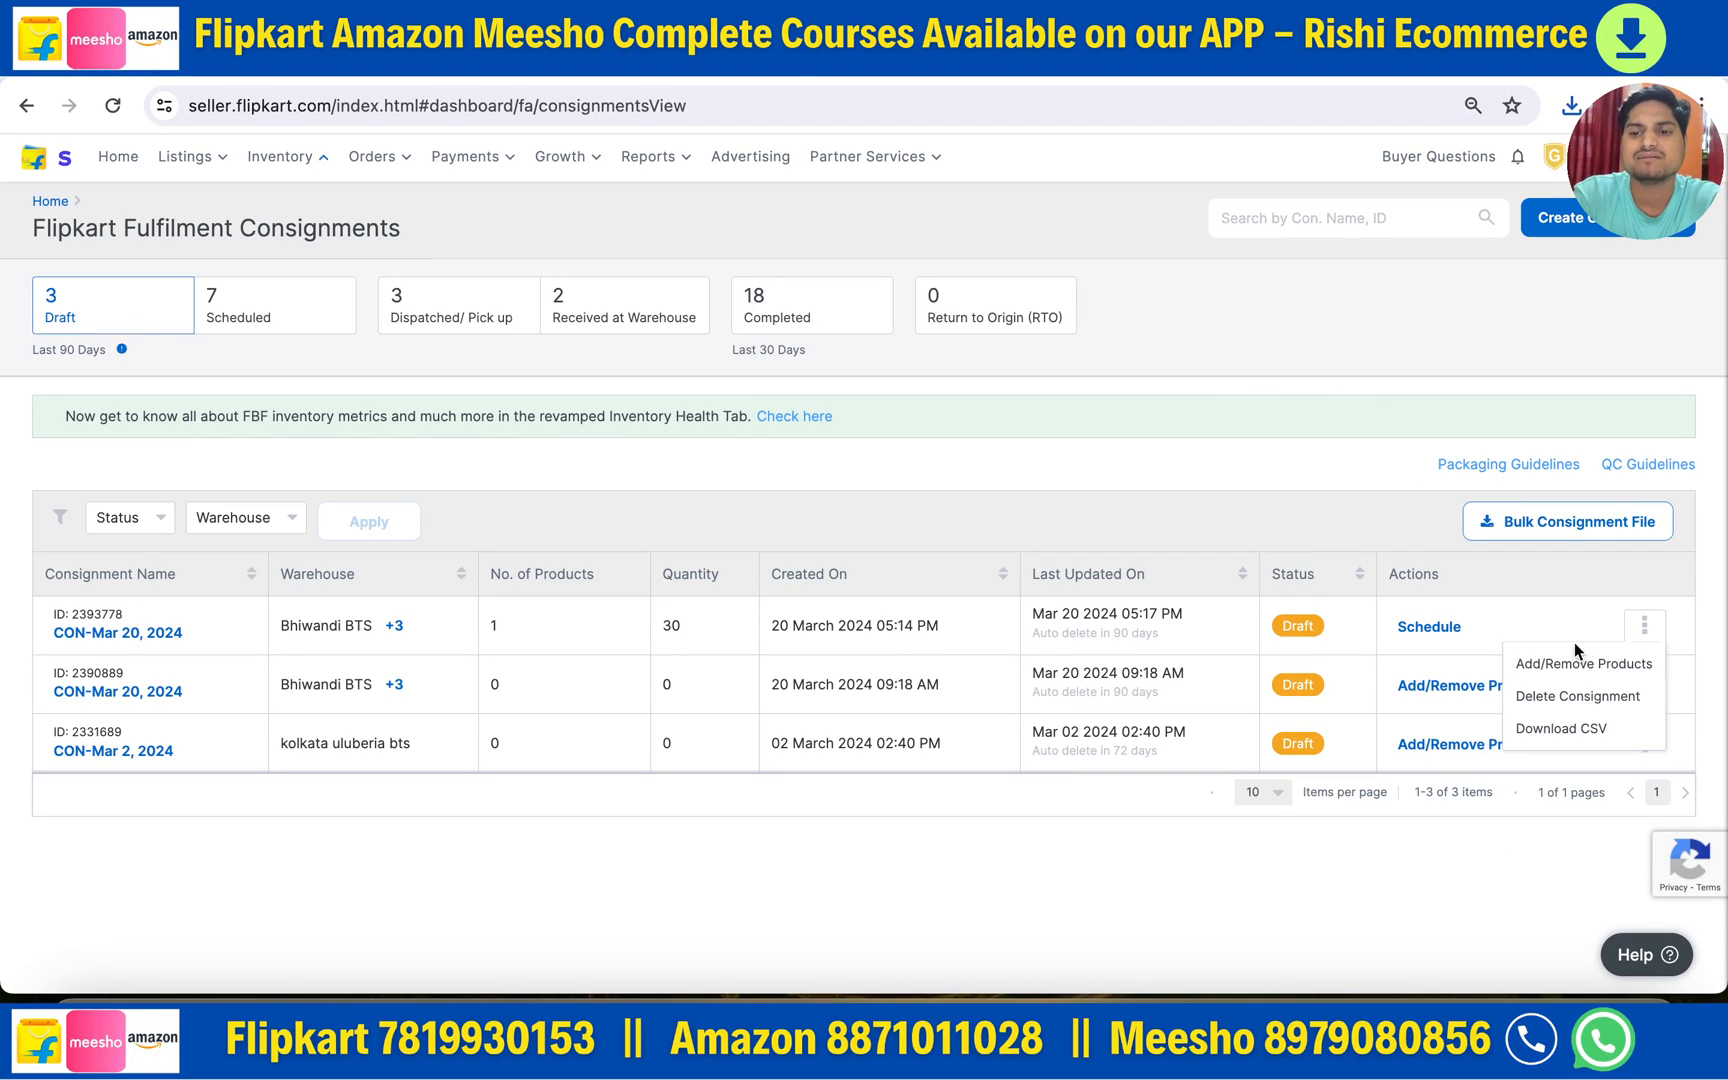
pyautogui.click(1336, 437)
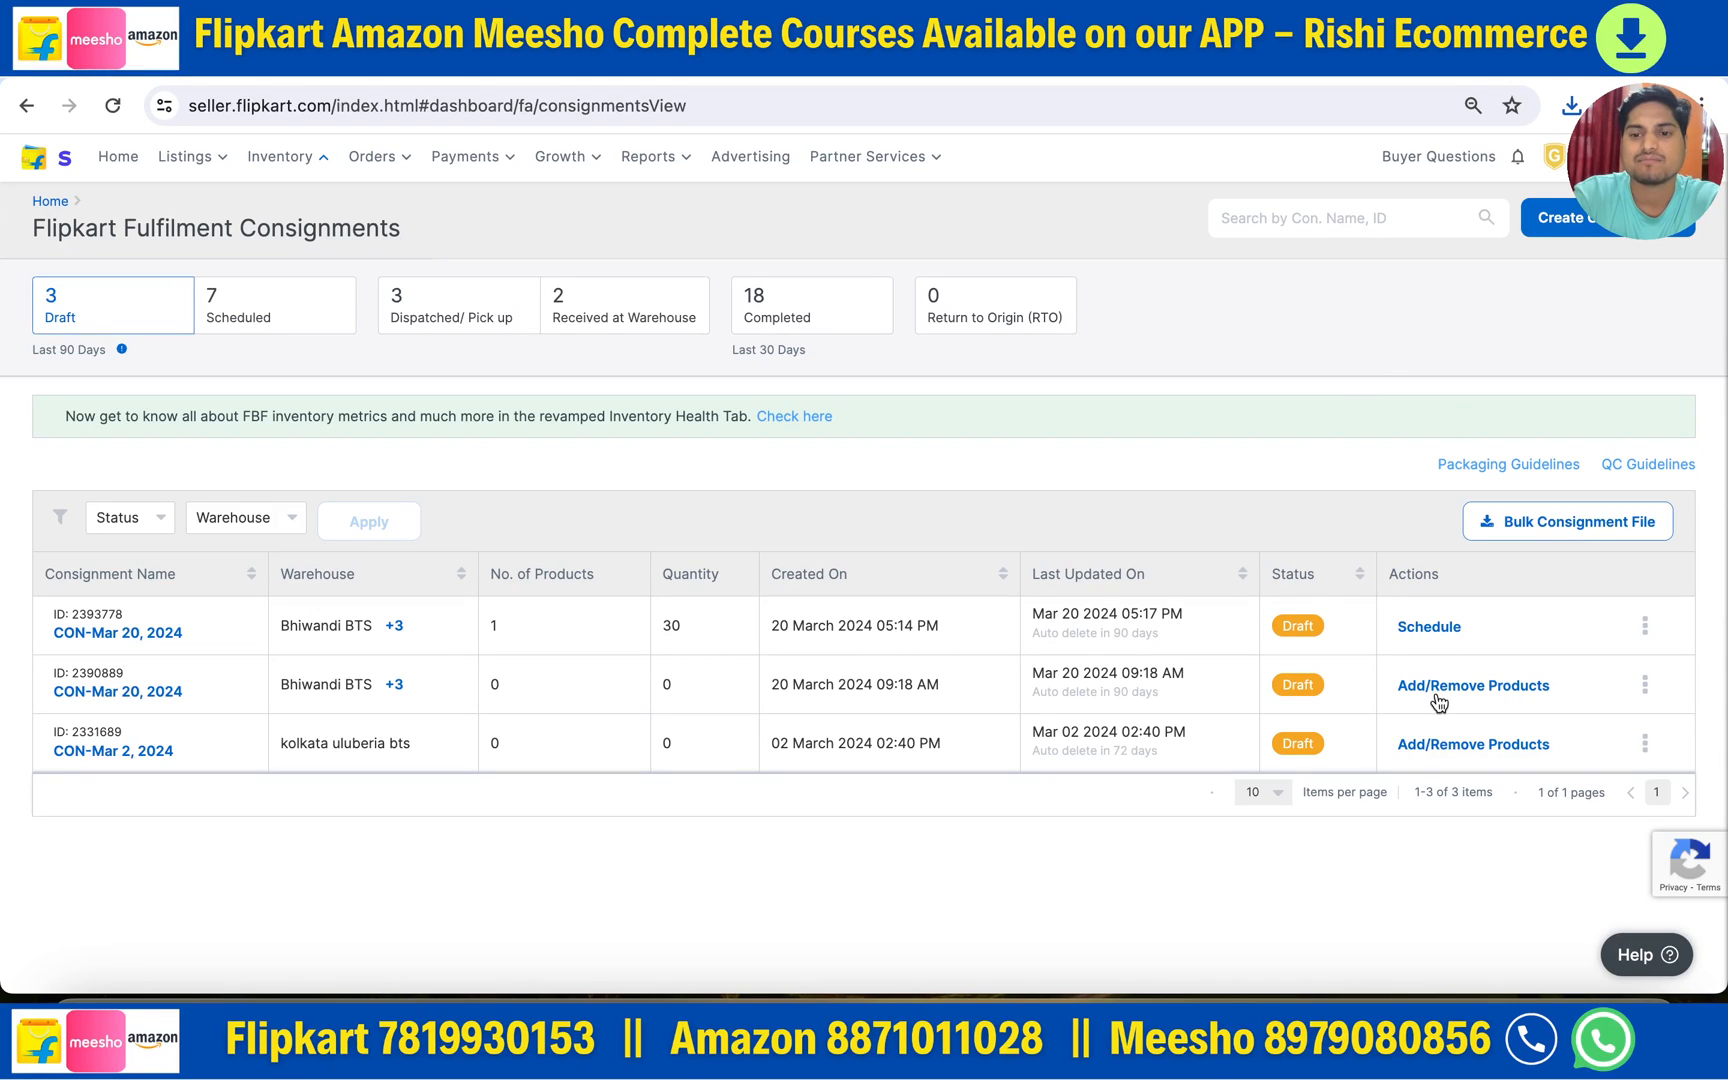
pyautogui.click(1584, 231)
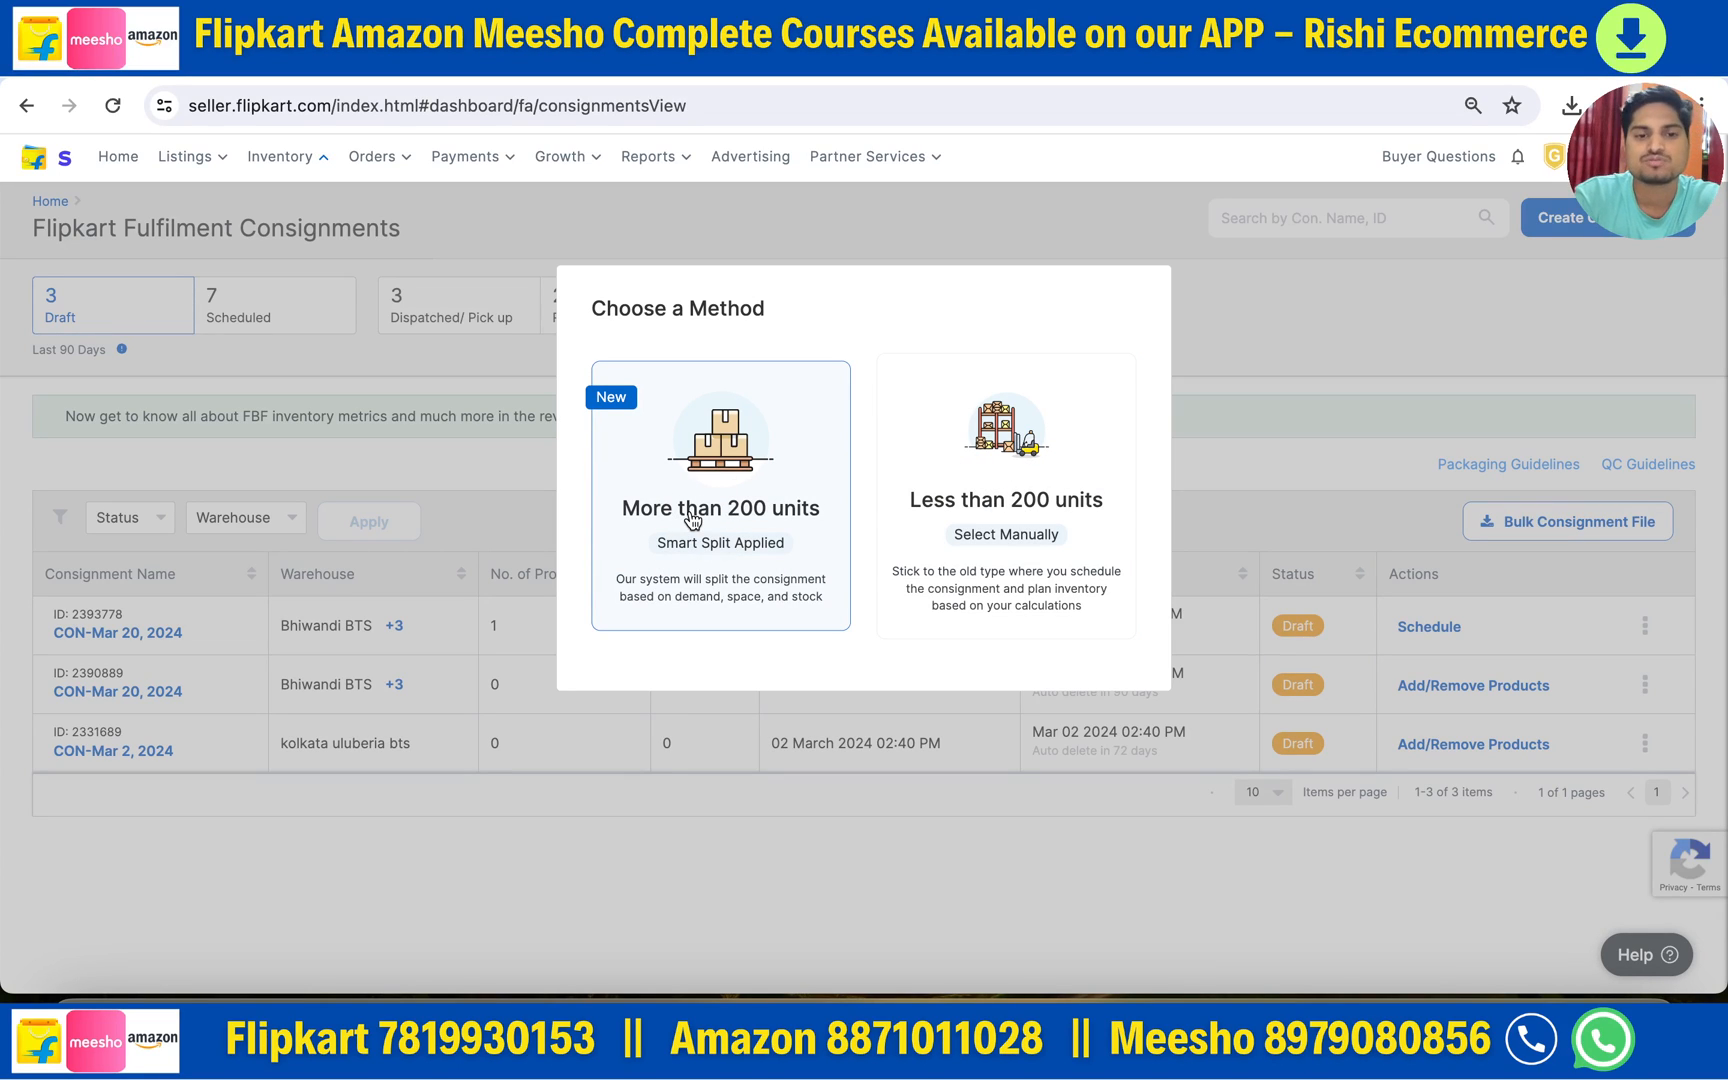
# - Choose a creation method, dismiss the Smart Splitter popup, and set the address to faReturnAddress - Bhiwandi BTS
pyautogui.click(726, 483)
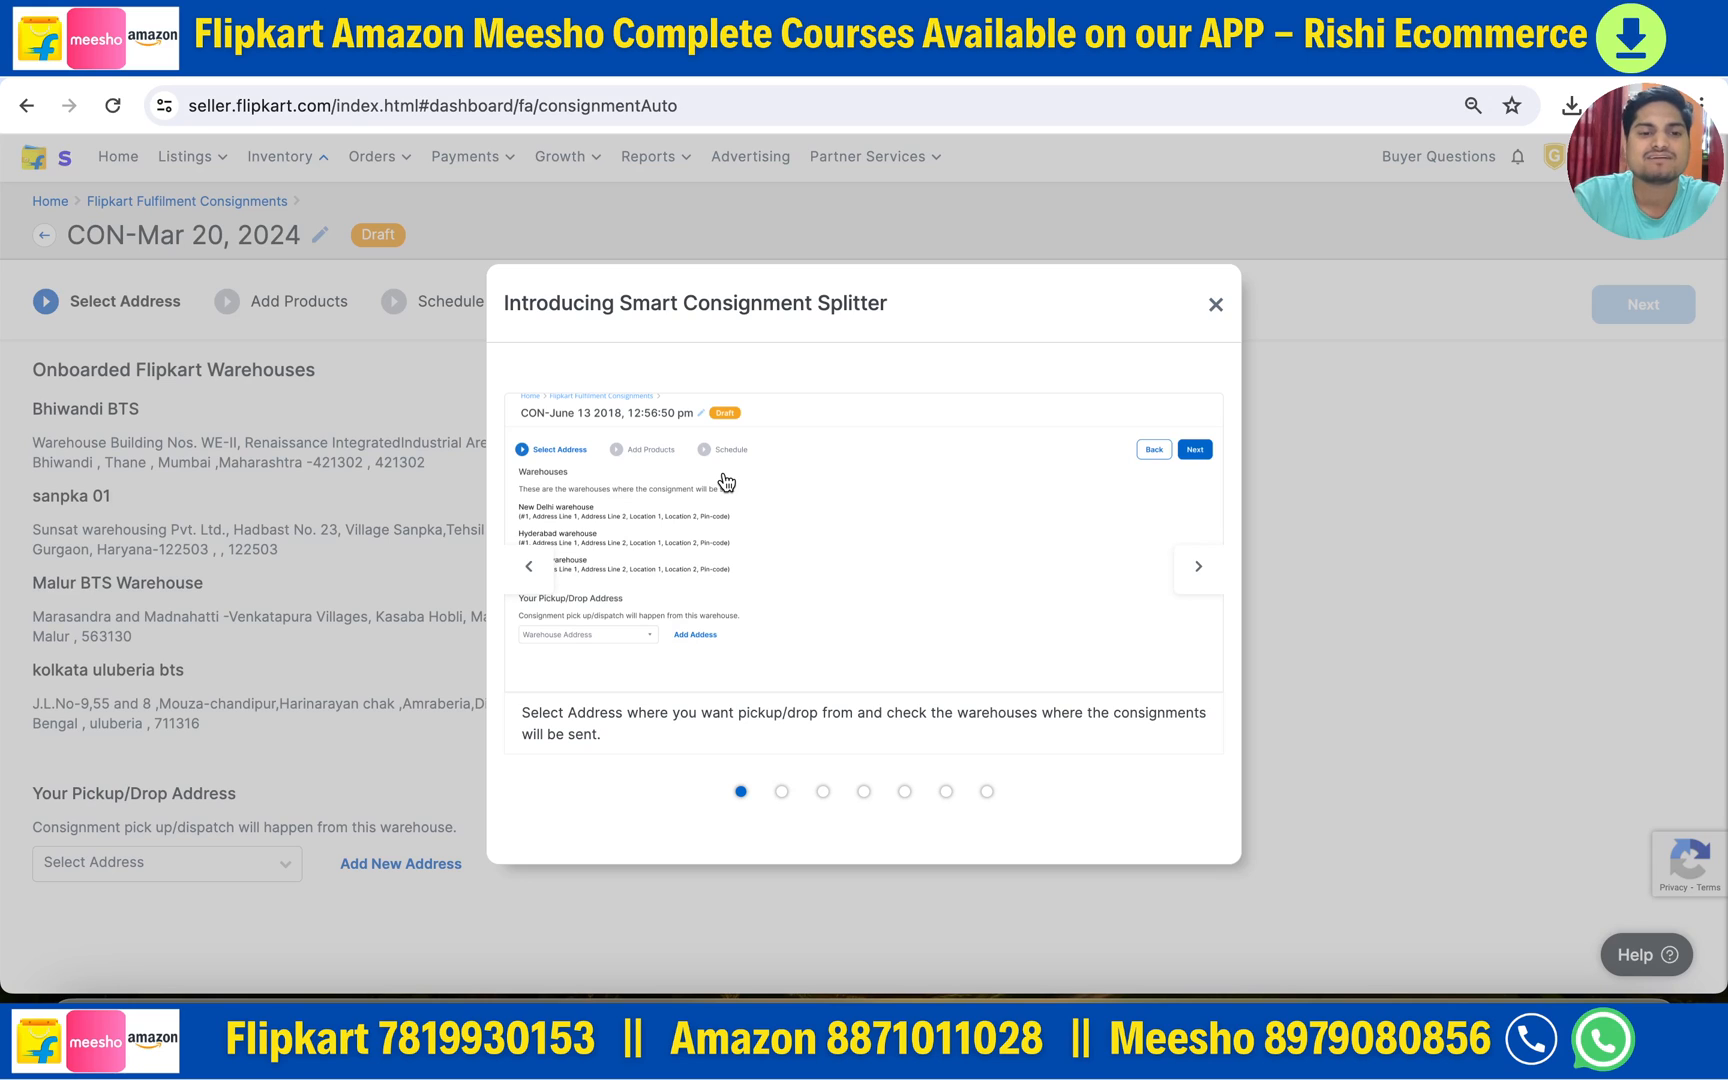
pyautogui.click(1216, 304)
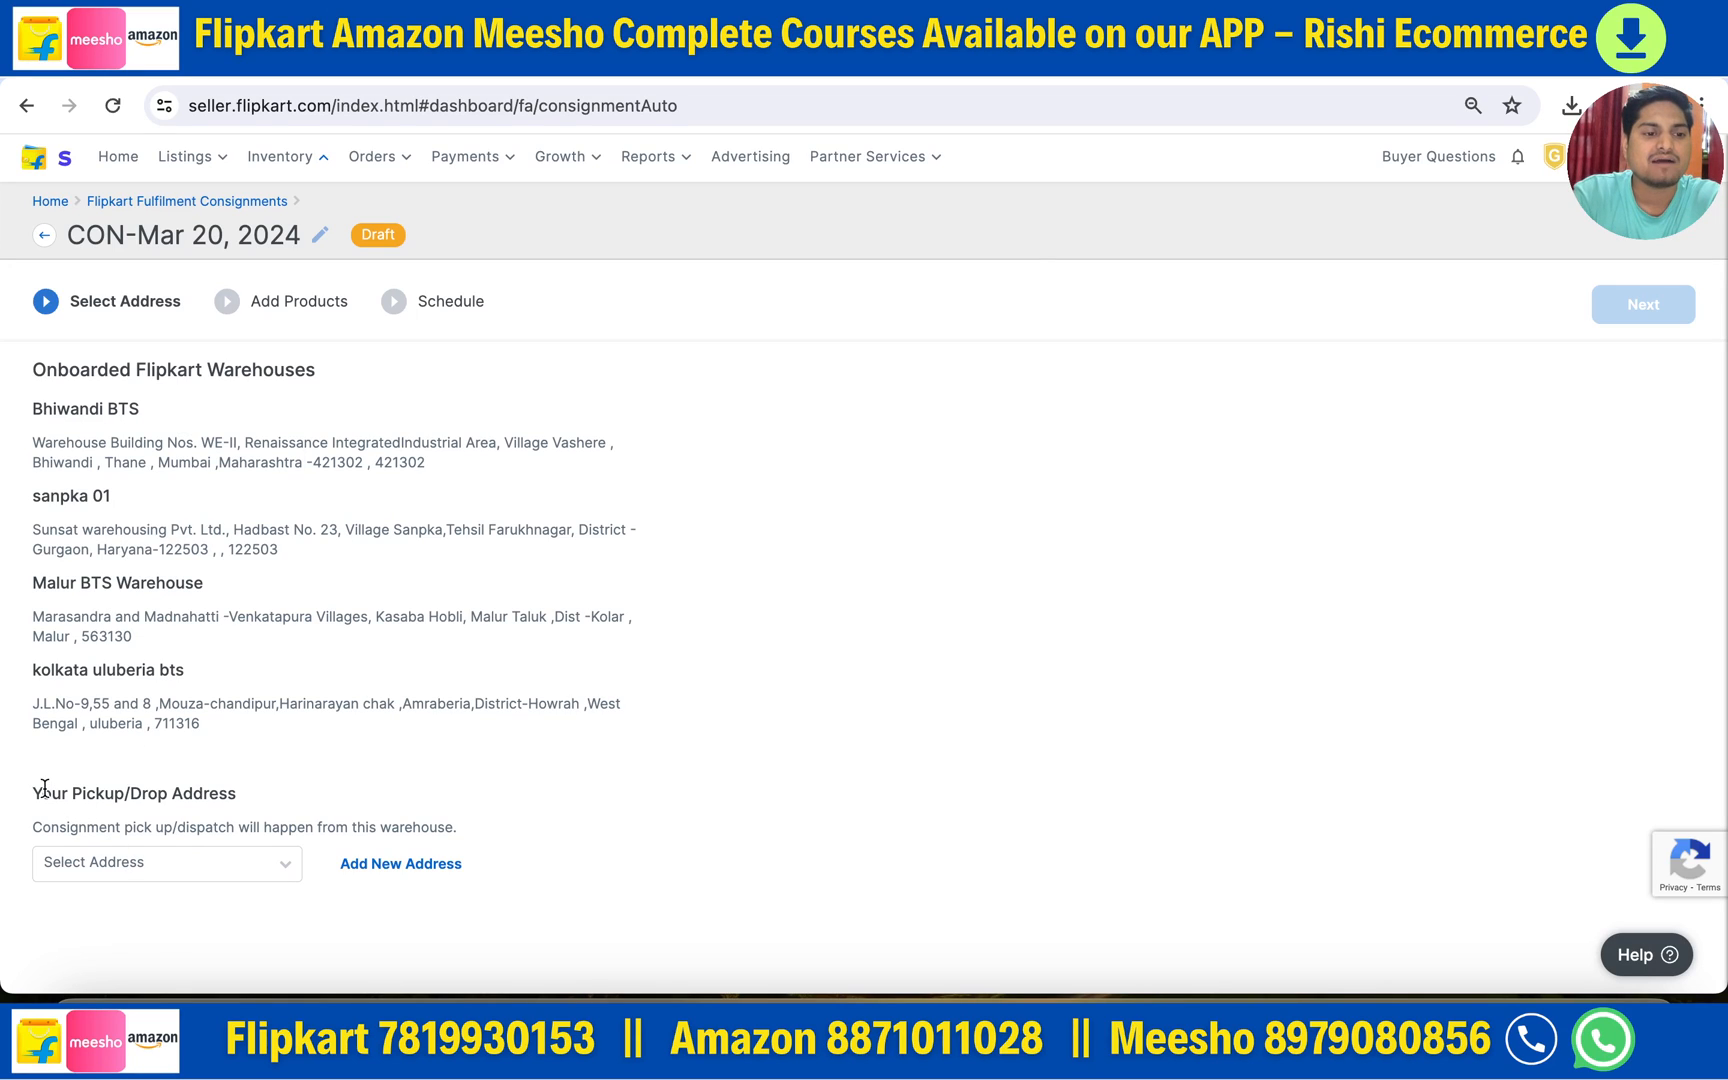
pyautogui.moveTo(35, 790); pyautogui.dragTo(197, 793)
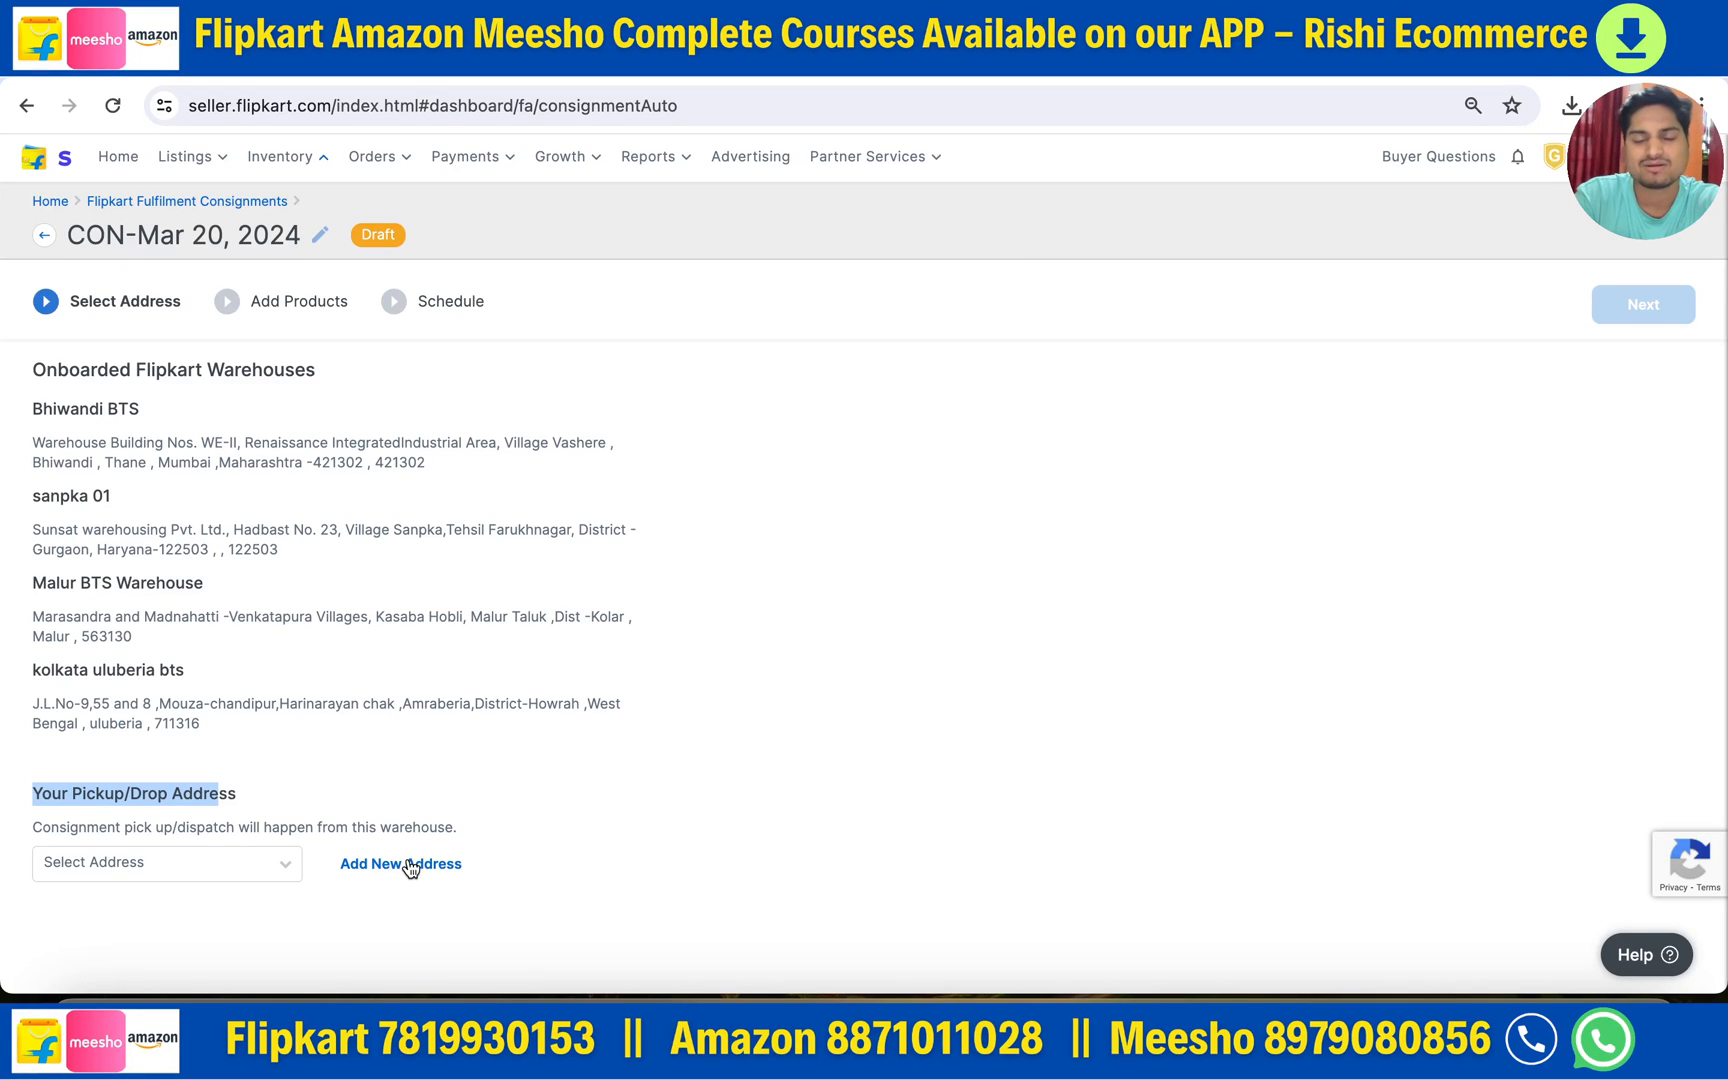
pyautogui.click(283, 866)
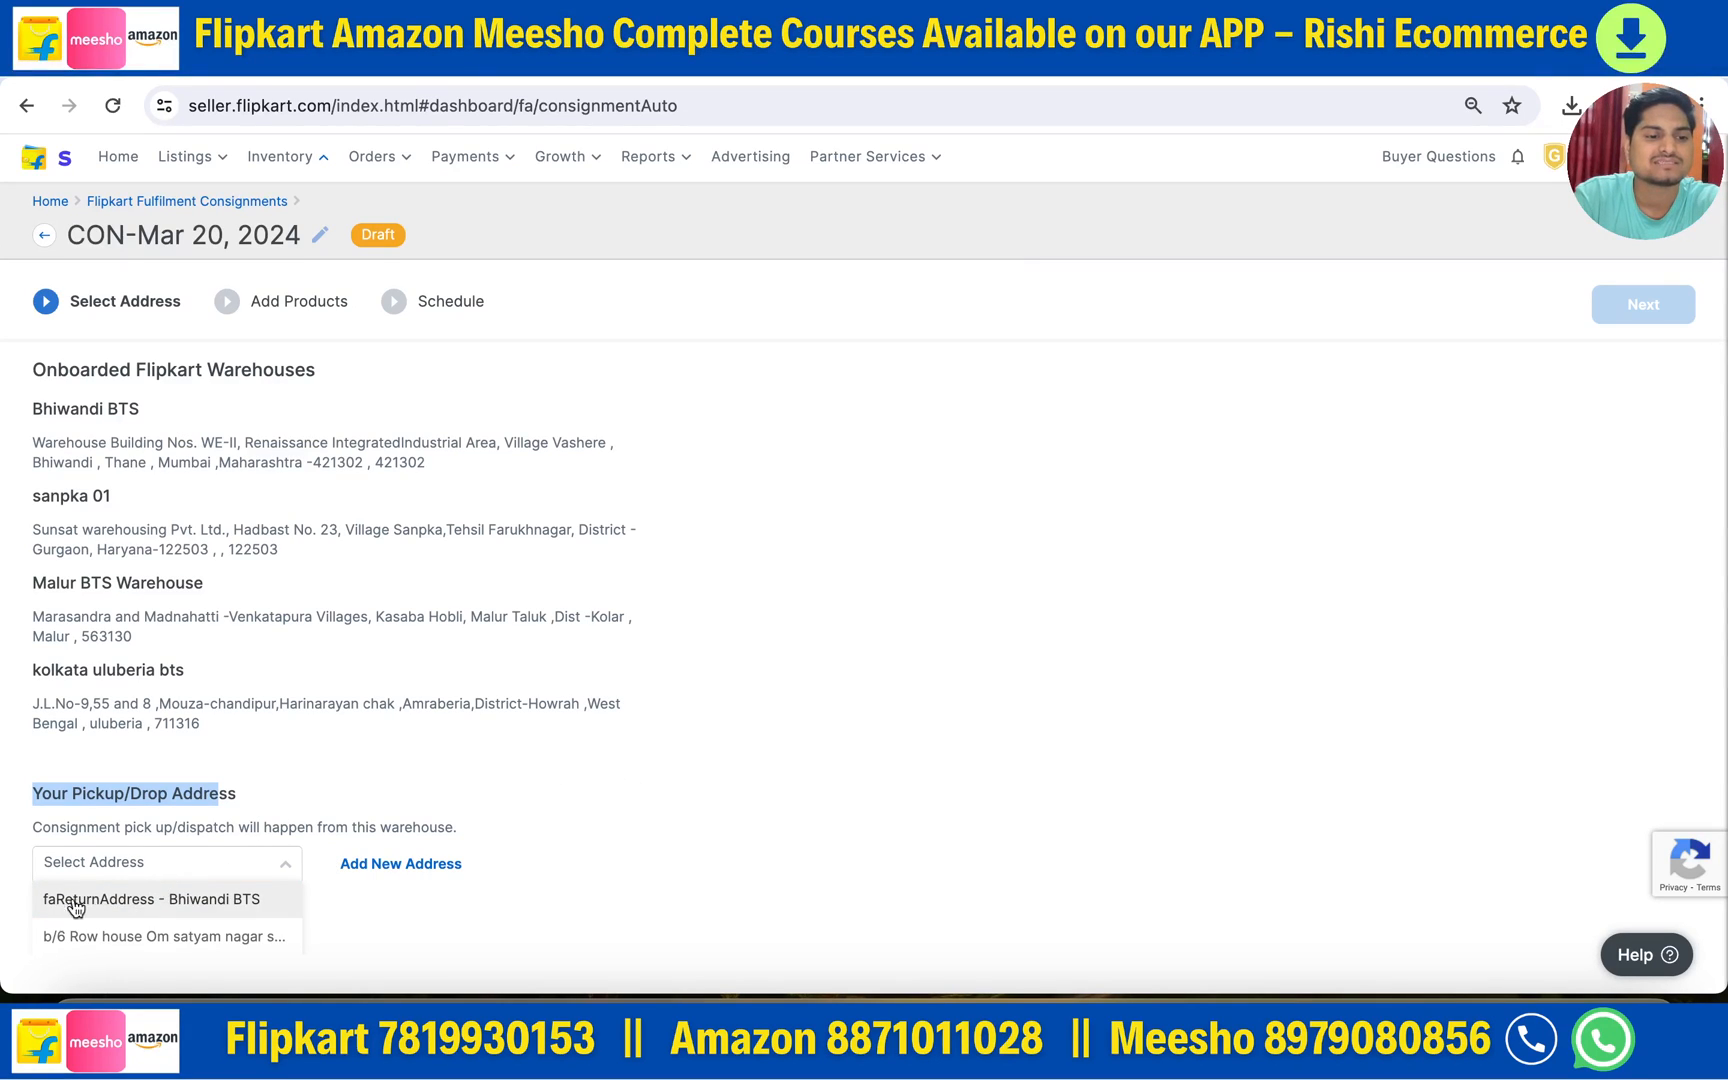
pyautogui.click(114, 902)
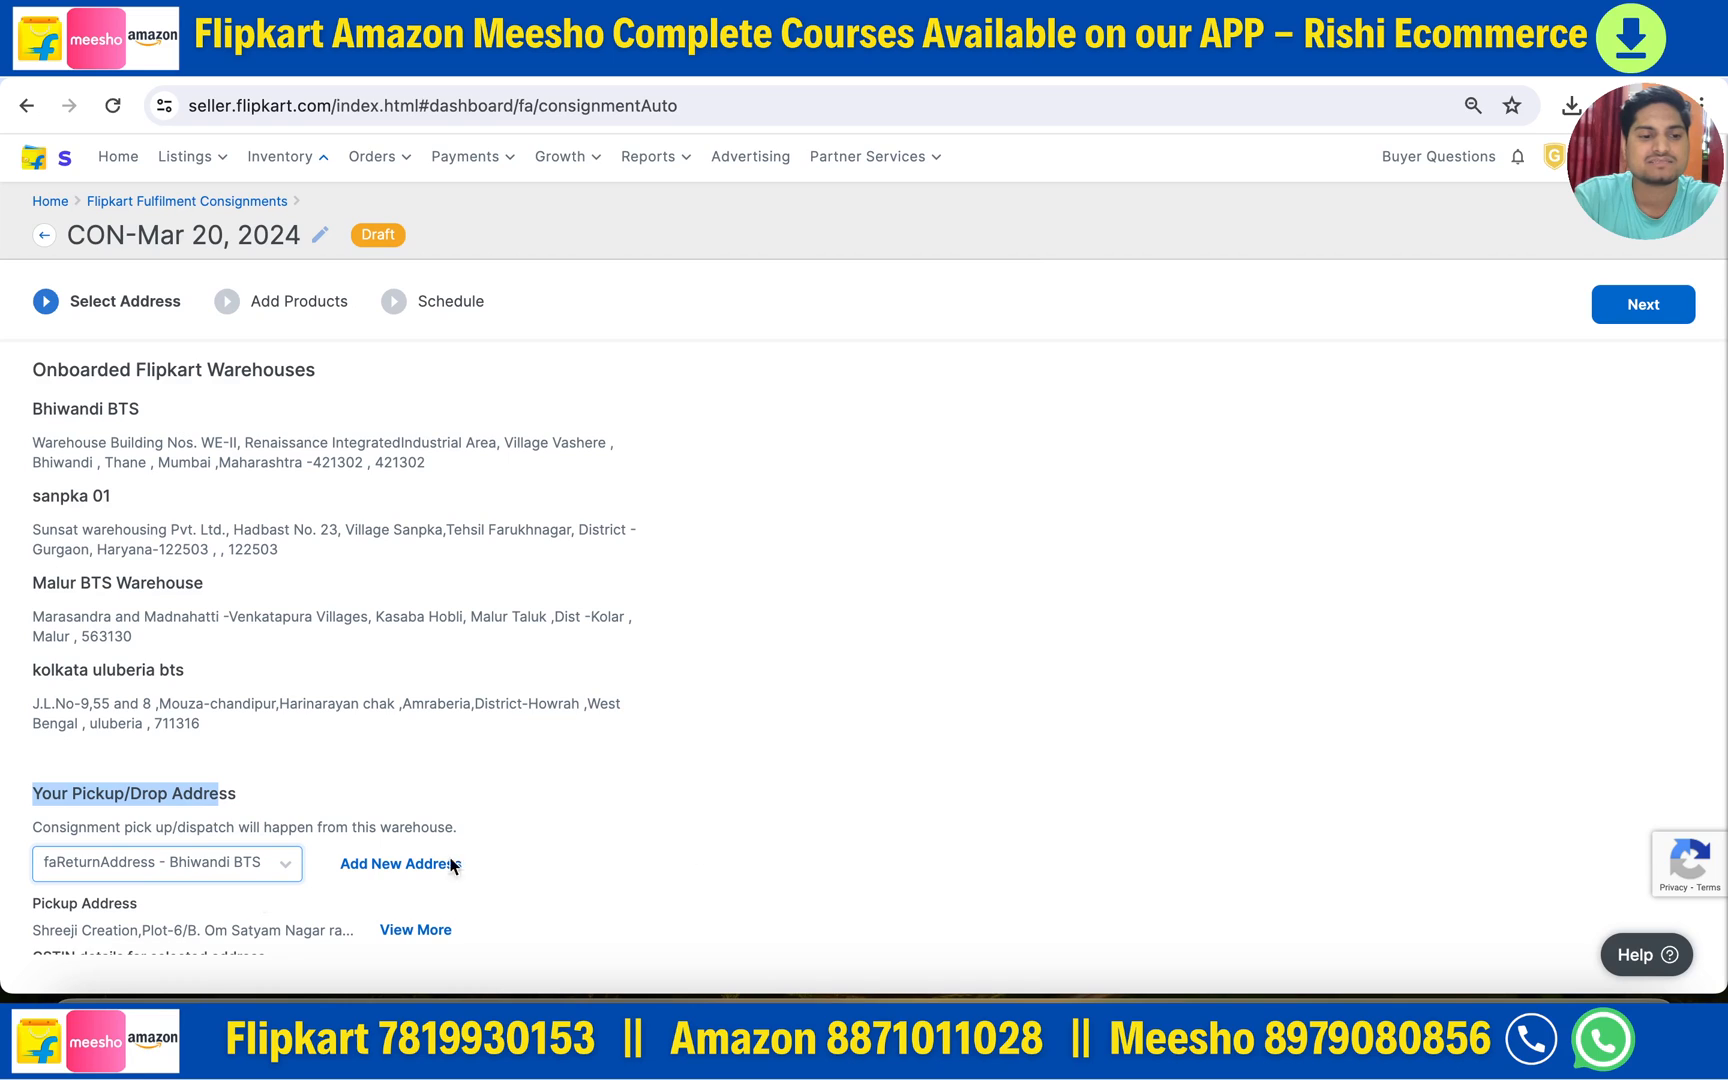
pyautogui.click(1643, 308)
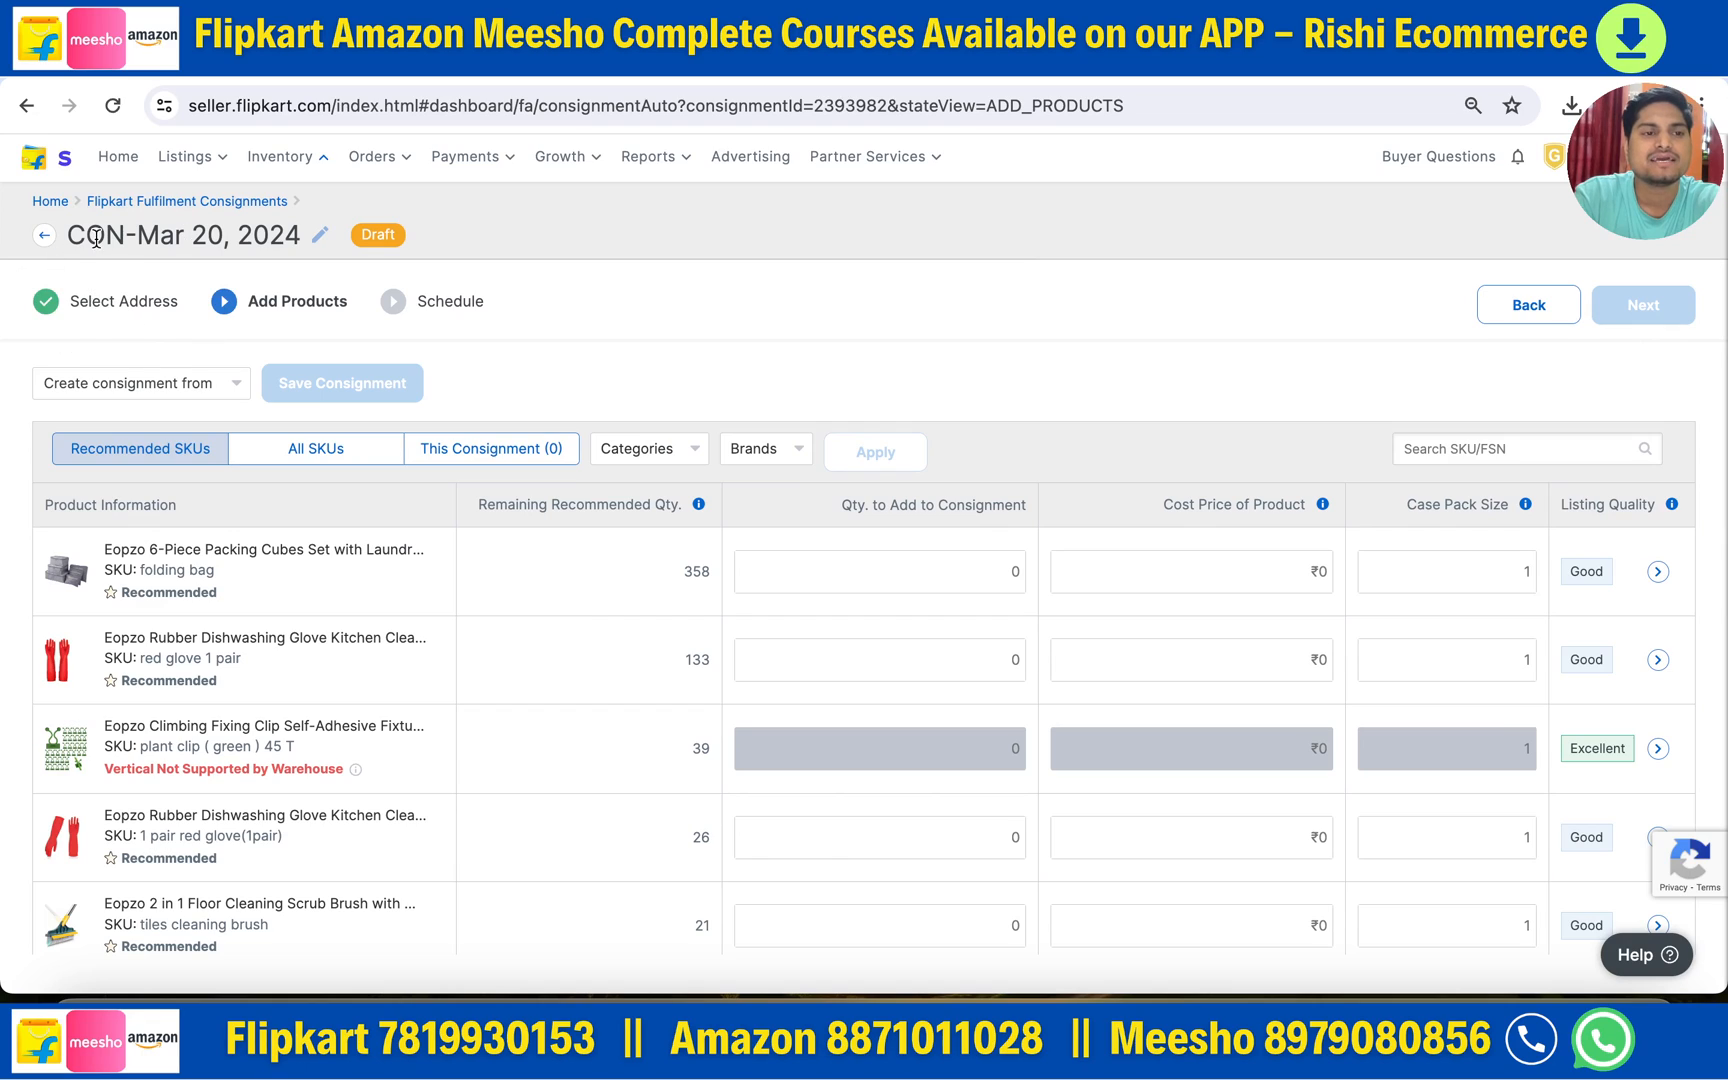
# - Reveal the Request Bulk Download File and Bulk Upload File options under Create consignment from
pyautogui.moveTo(67, 234); pyautogui.dragTo(305, 238)
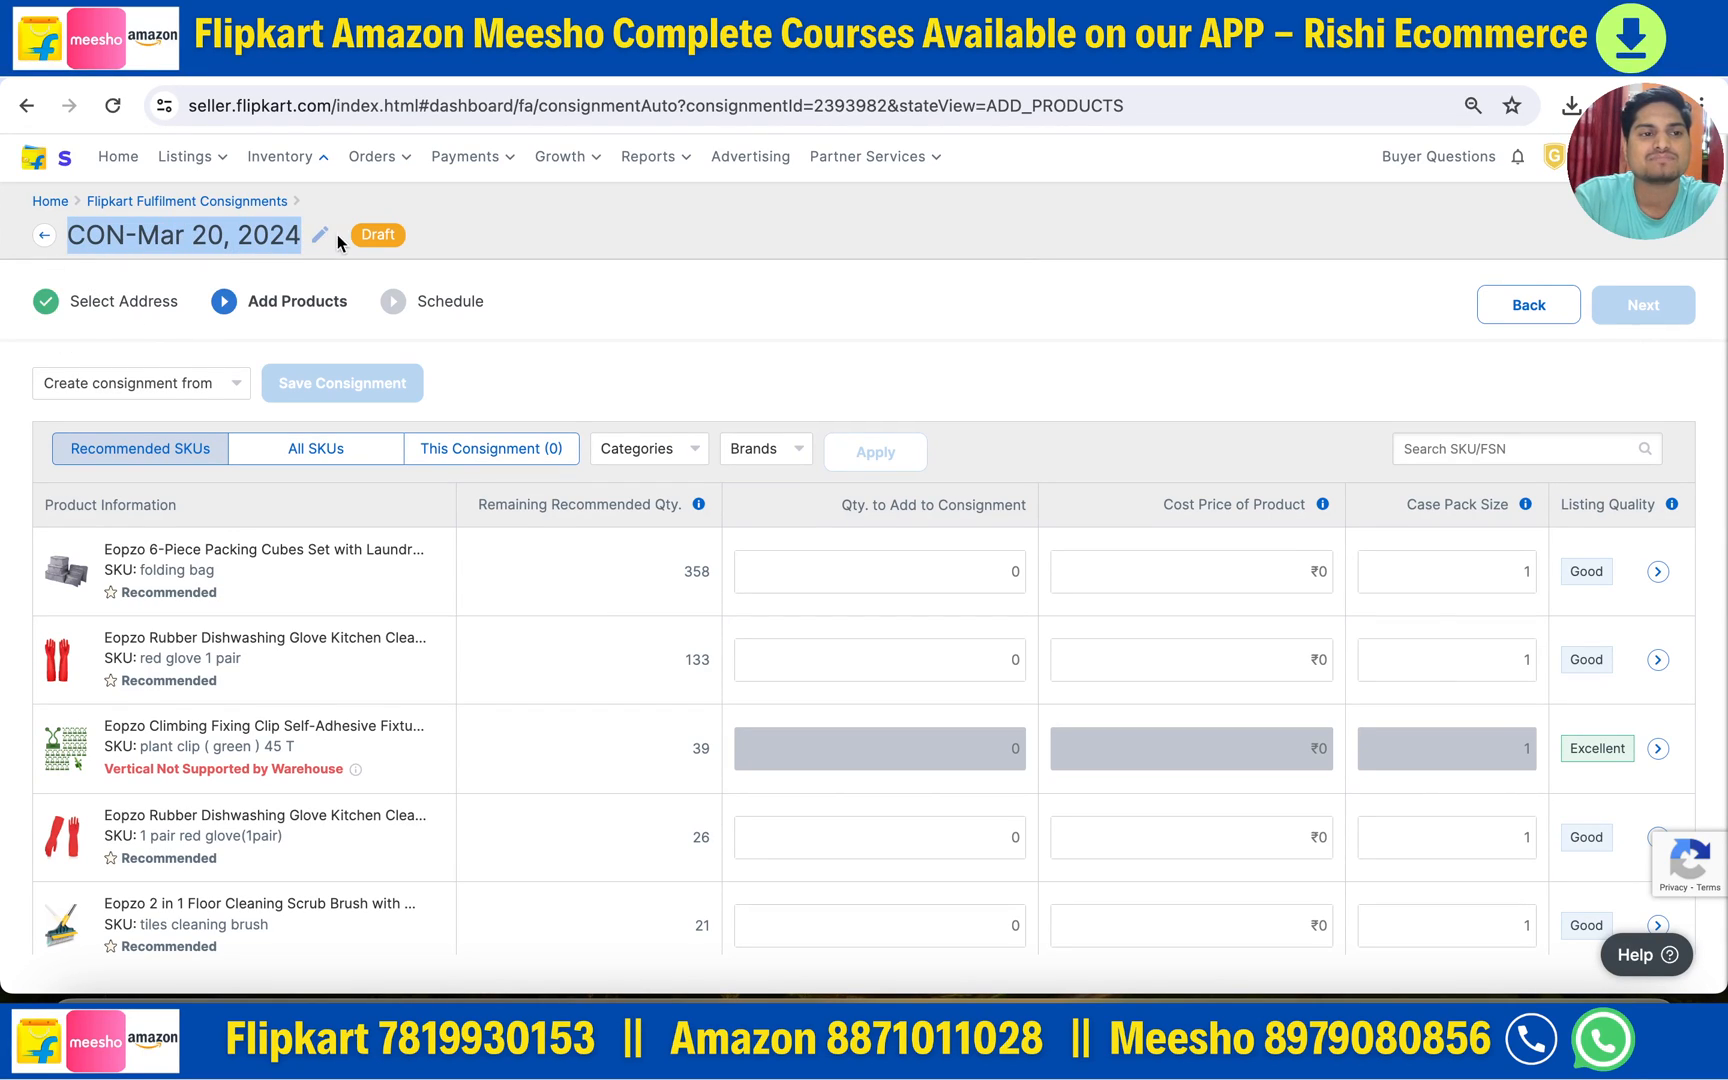
pyautogui.click(155, 318)
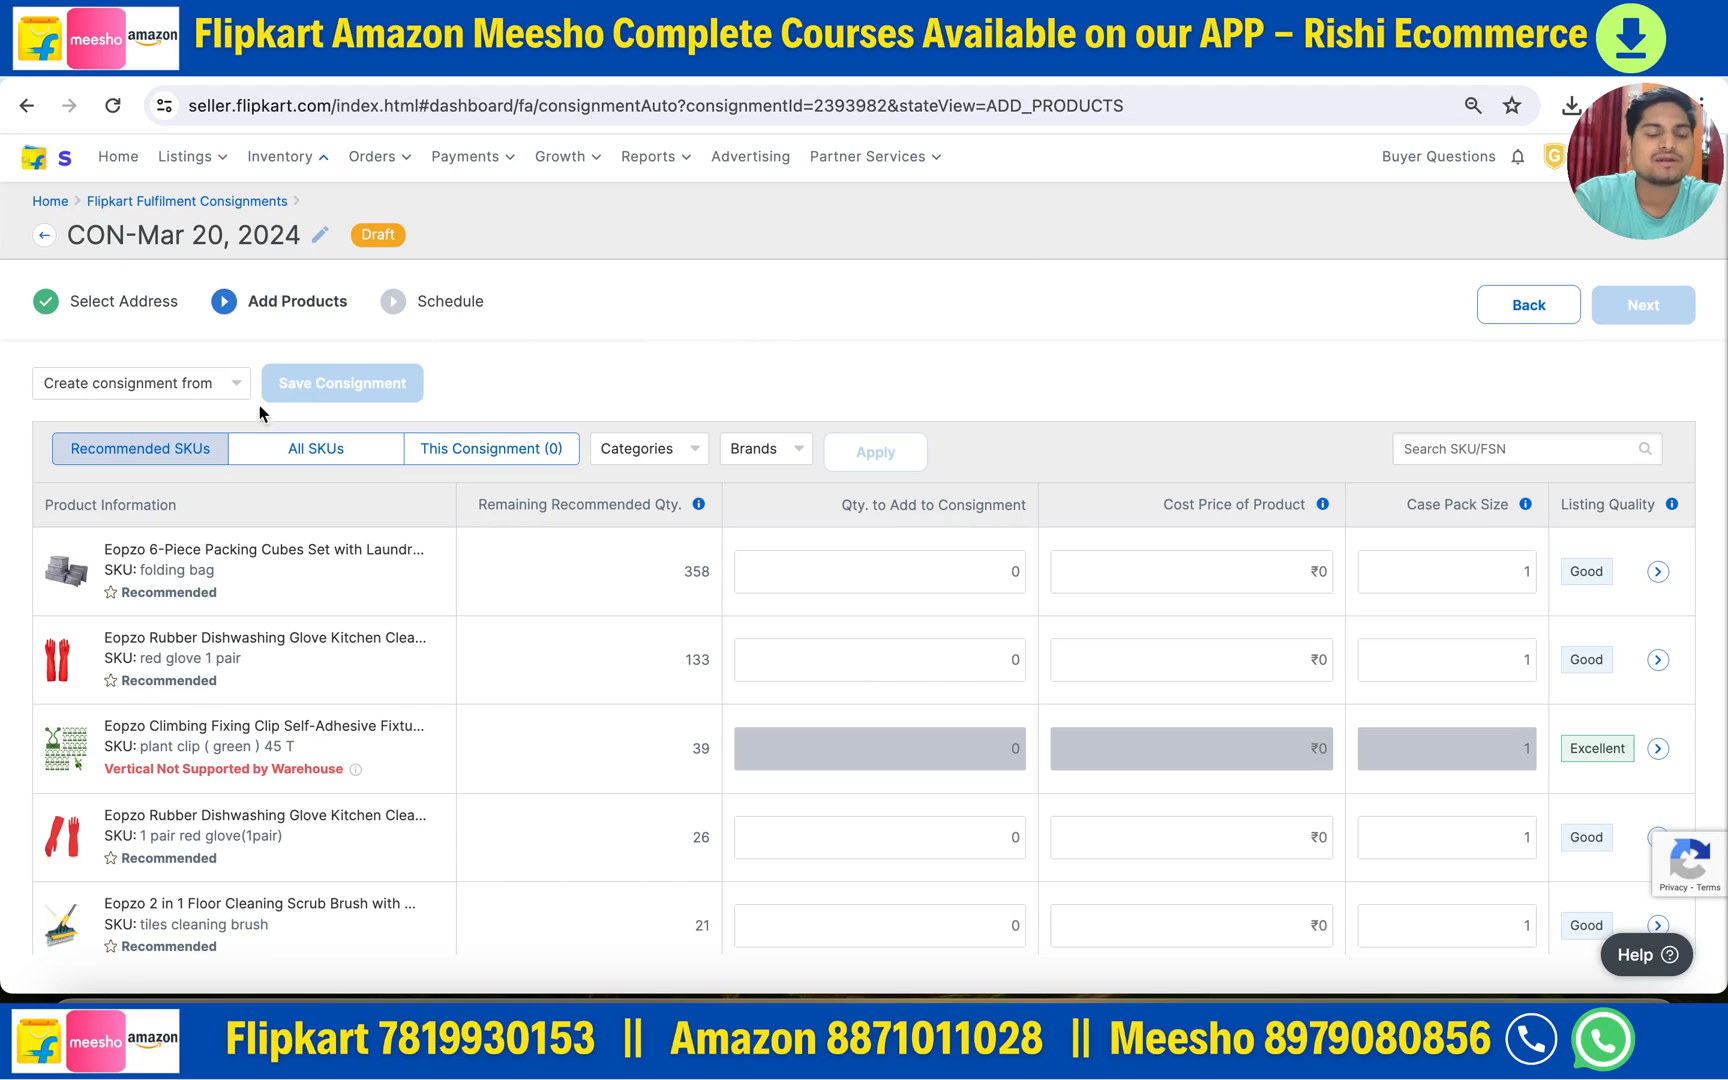
pyautogui.click(115, 390)
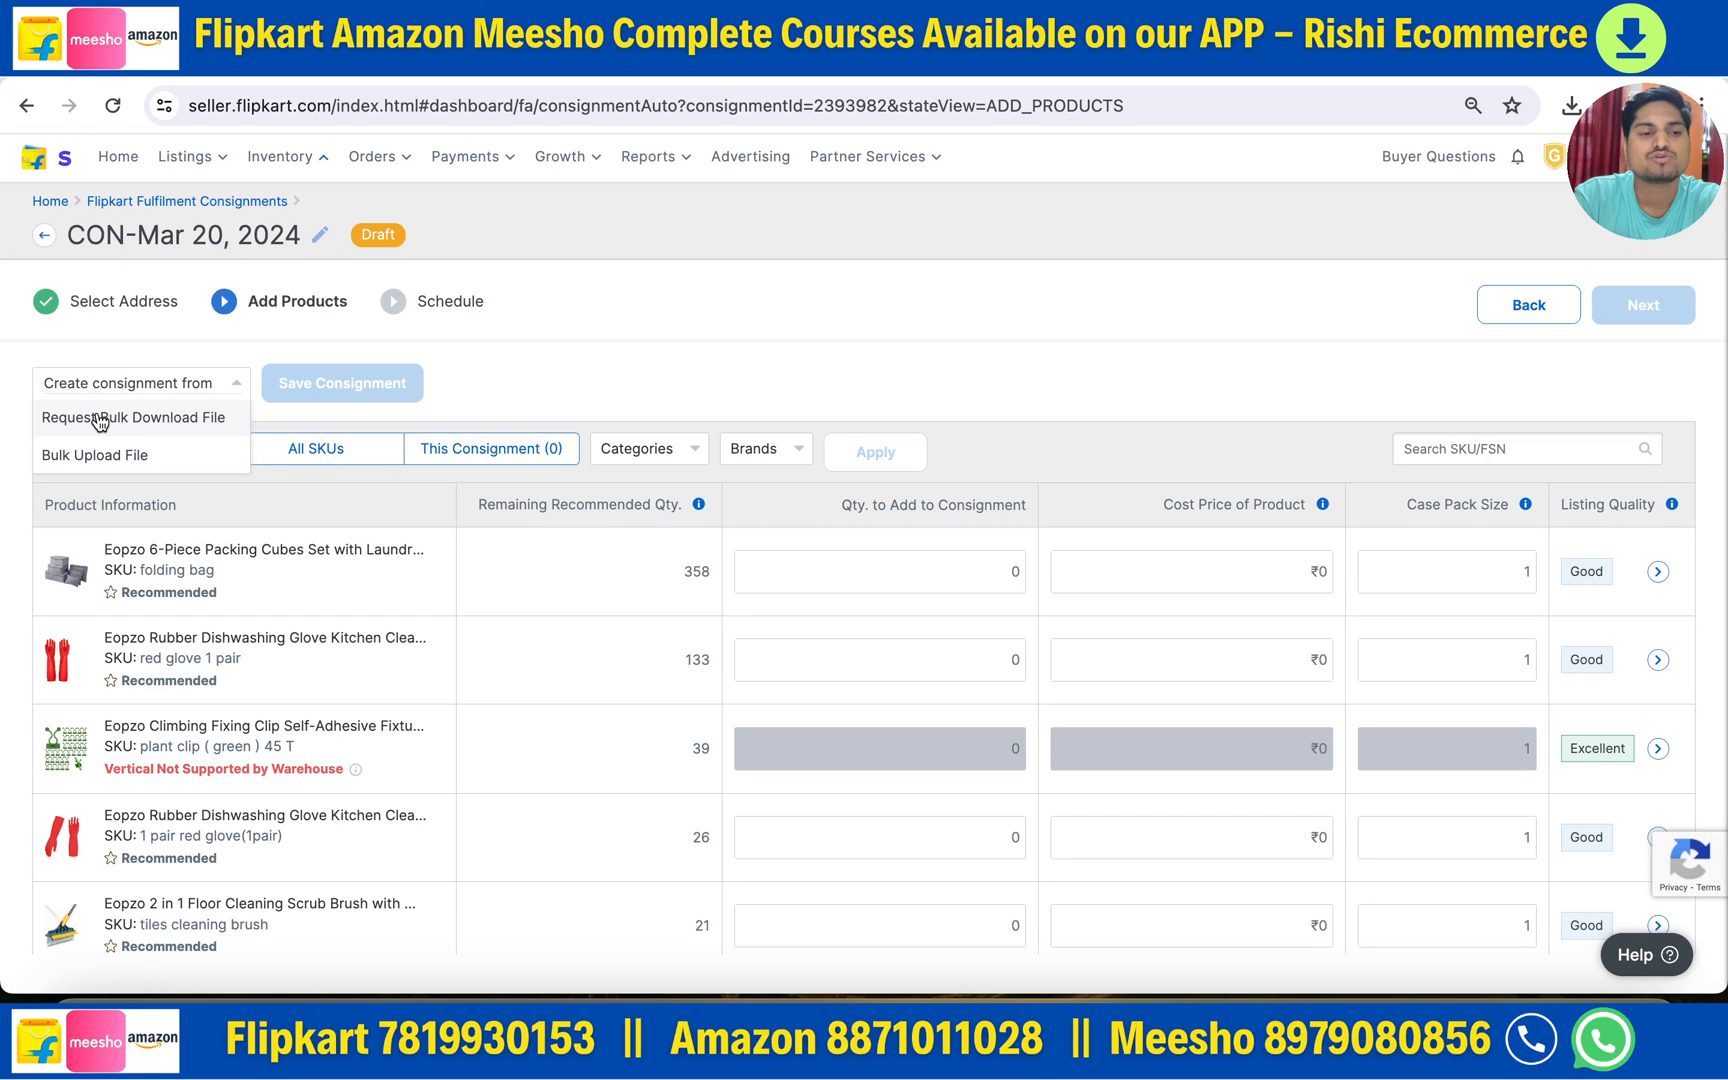
pyautogui.click(100, 420)
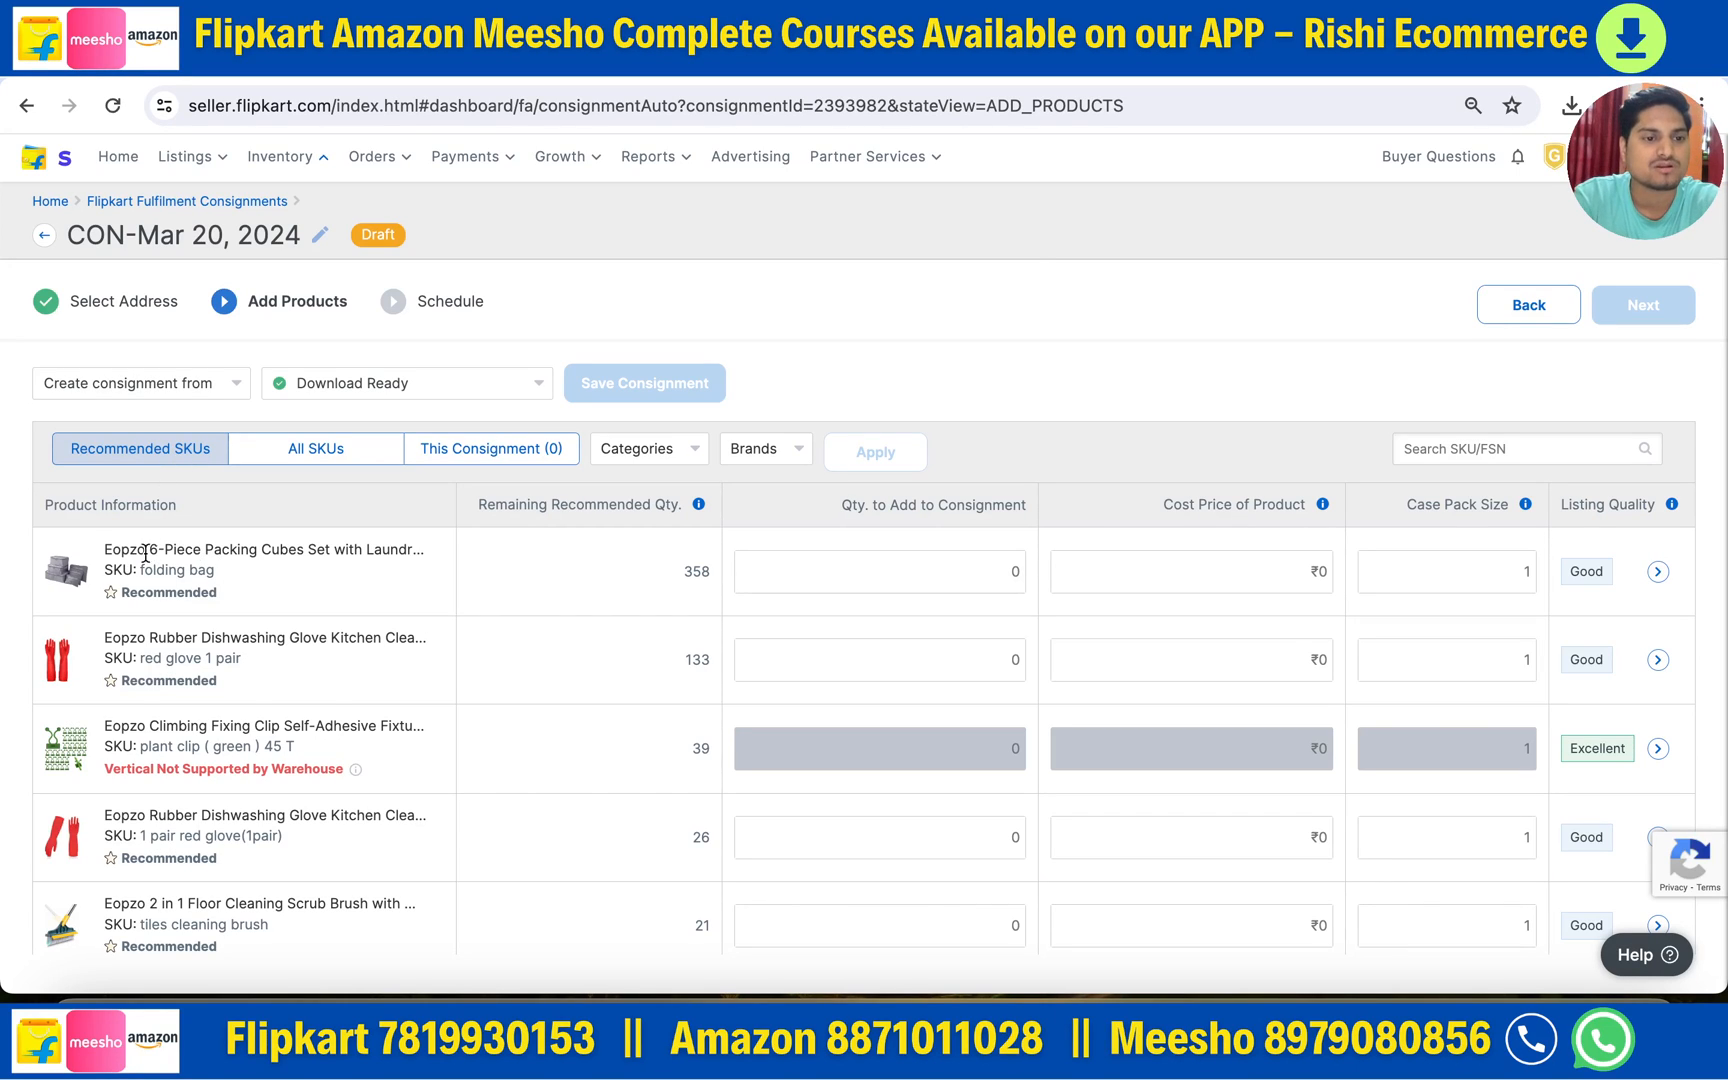
pyautogui.scroll(-2, 184, 645)
pyautogui.scroll(2, 184, 650)
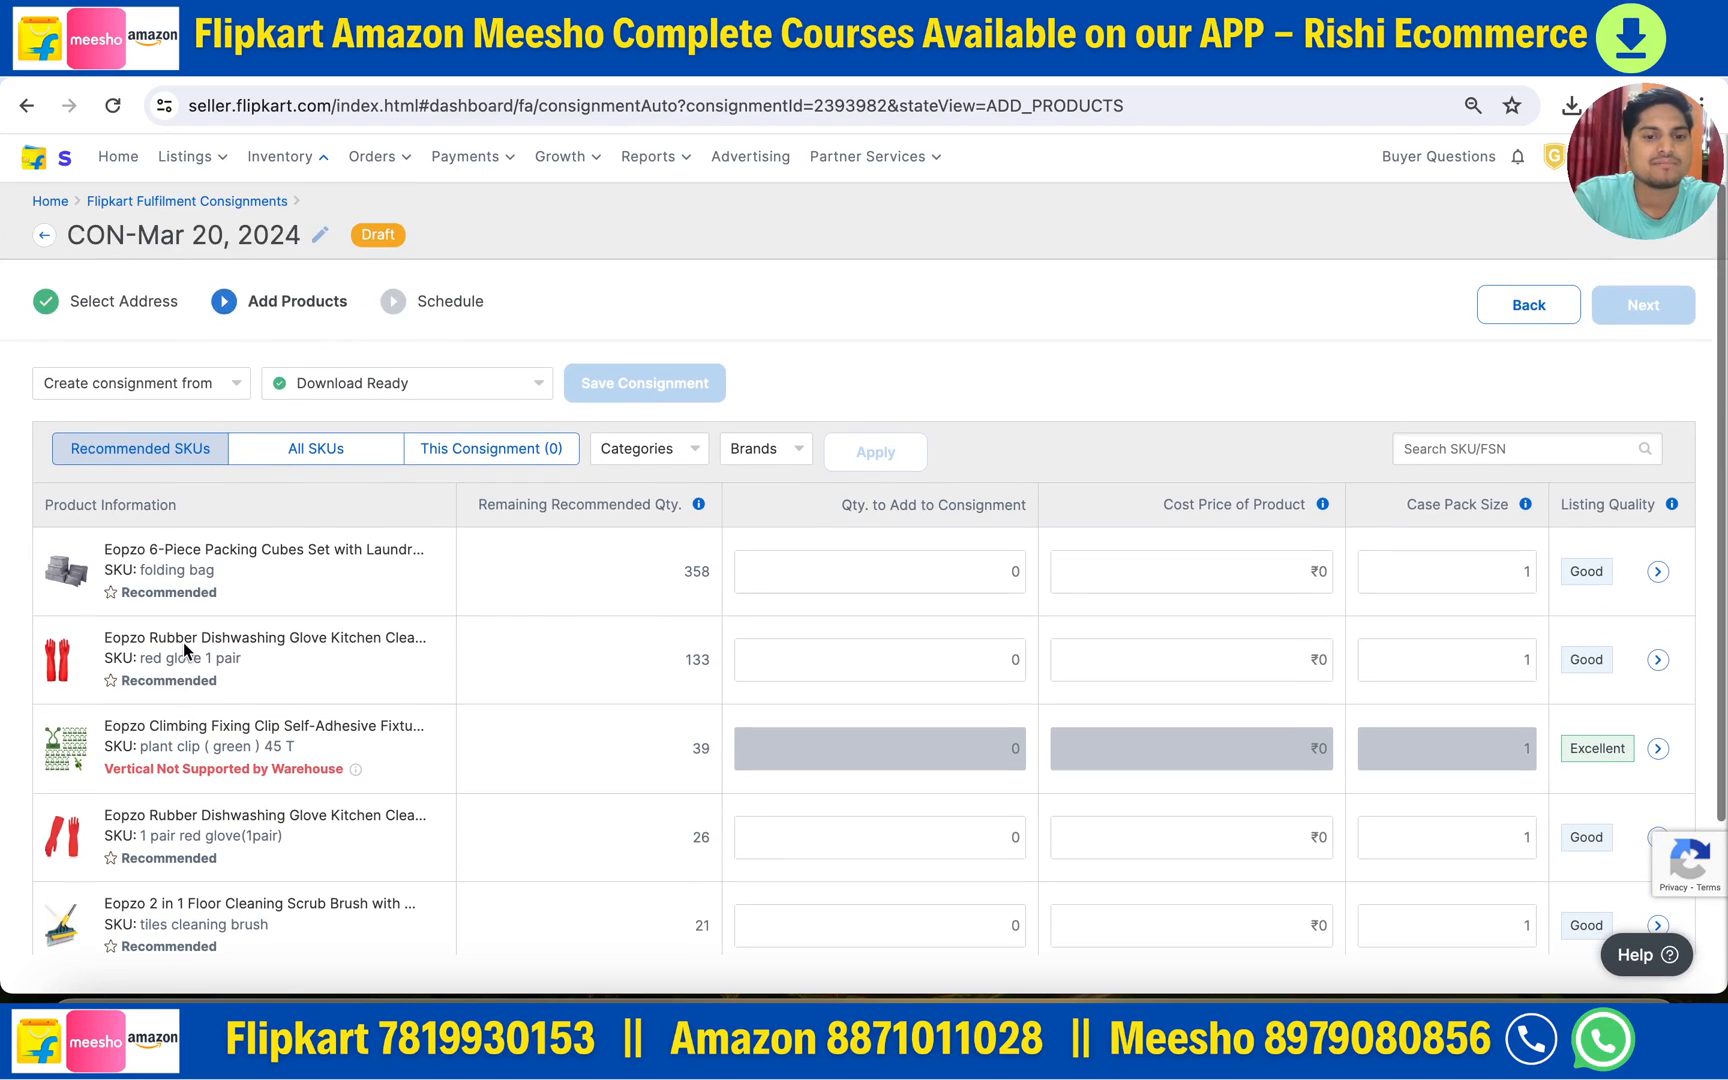
pyautogui.moveTo(482, 503); pyautogui.dragTo(684, 505)
pyautogui.scroll(-2, 694, 630)
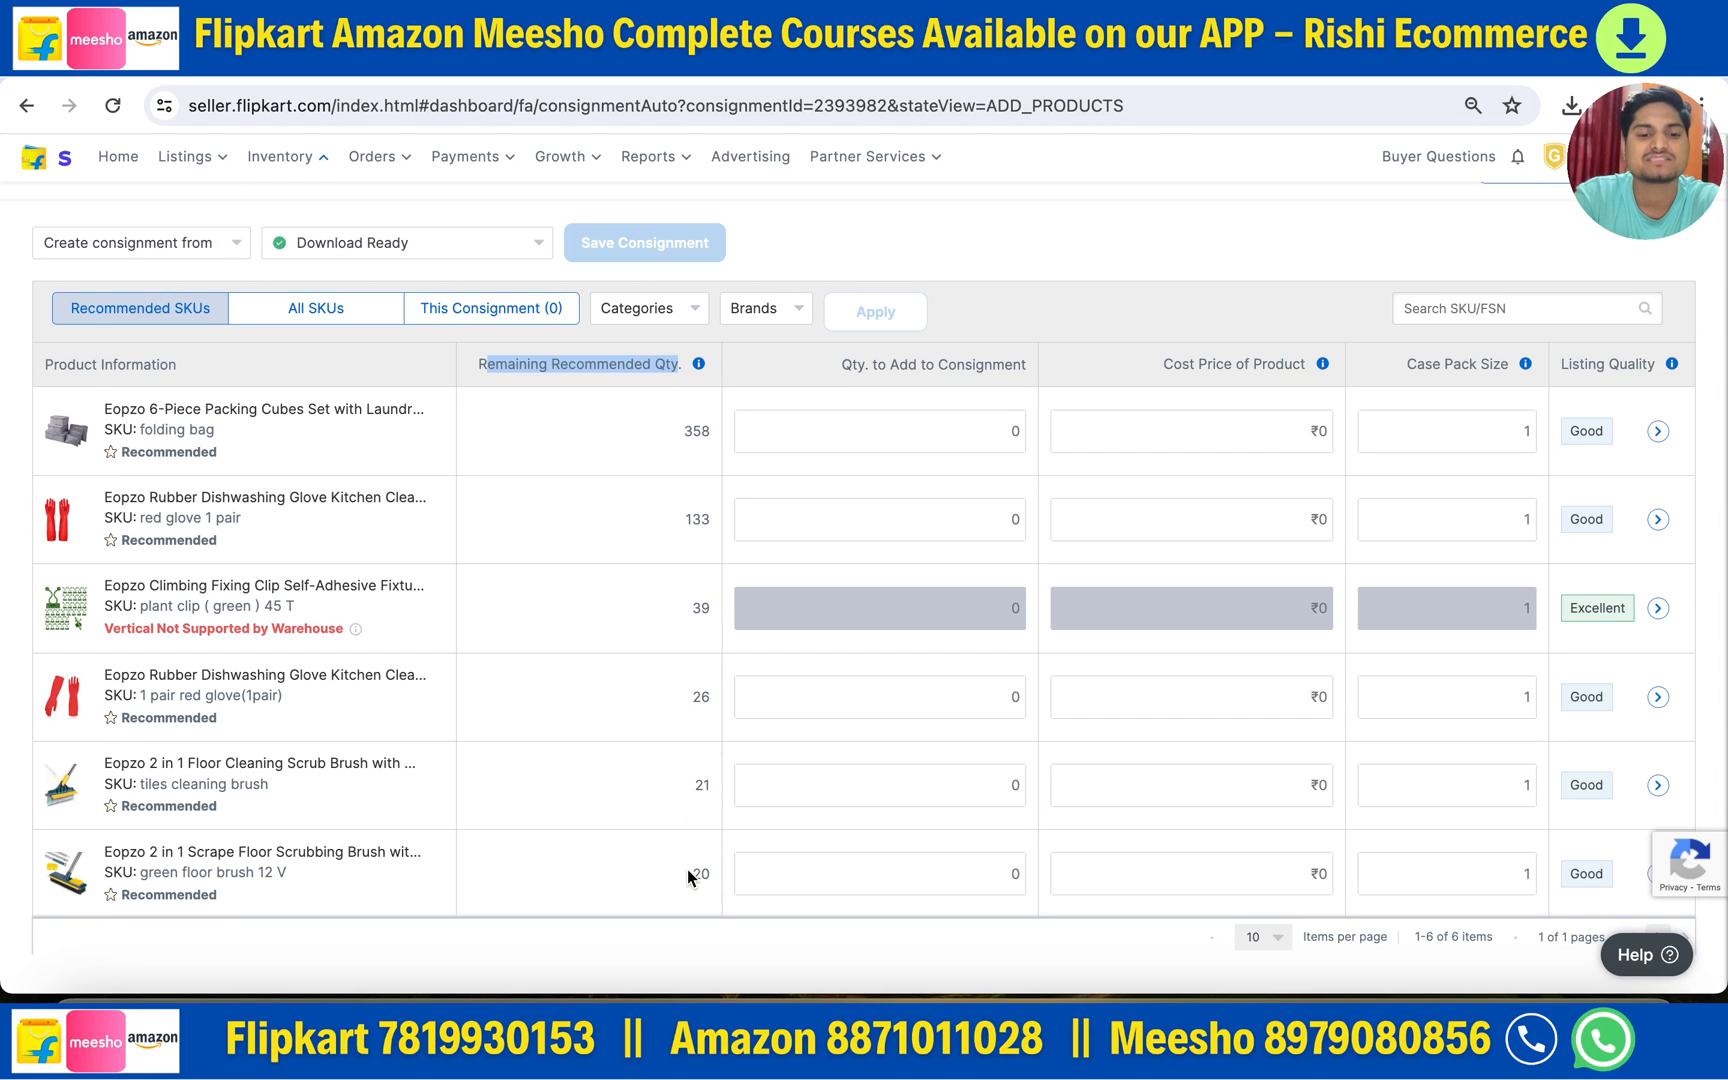
pyautogui.scroll(1, 687, 869)
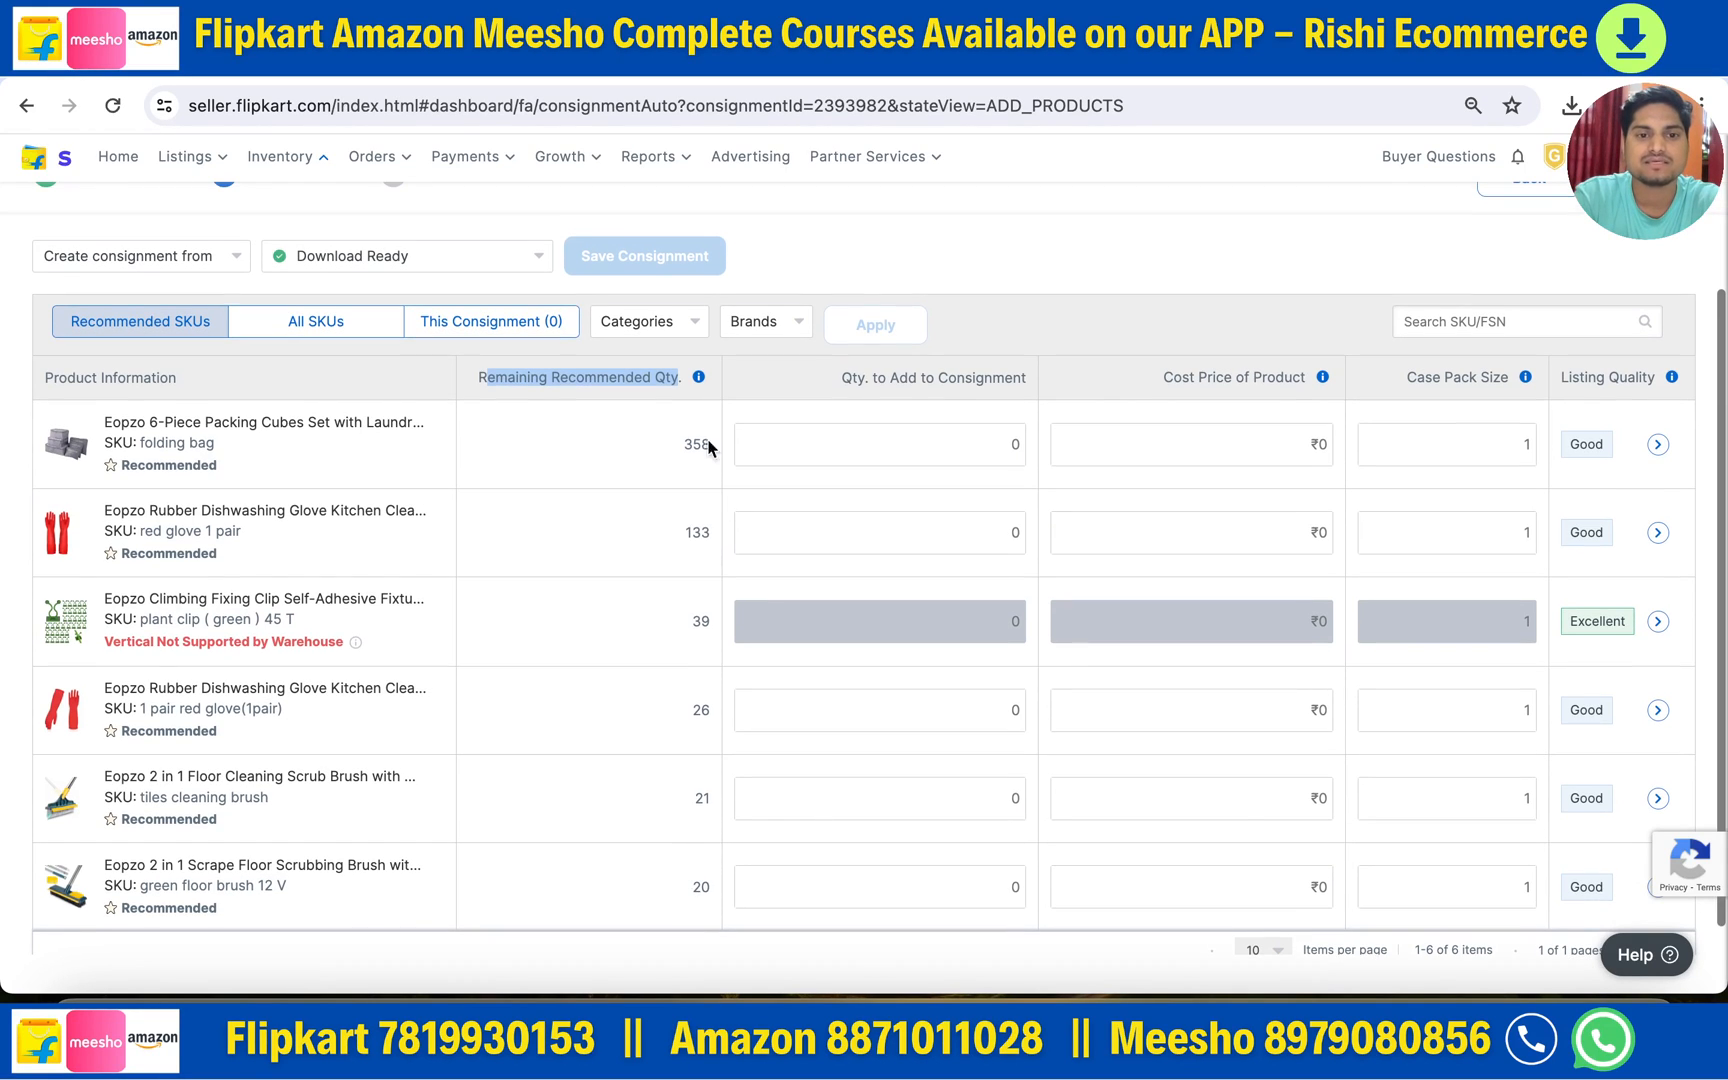
pyautogui.scroll(1, 657, 690)
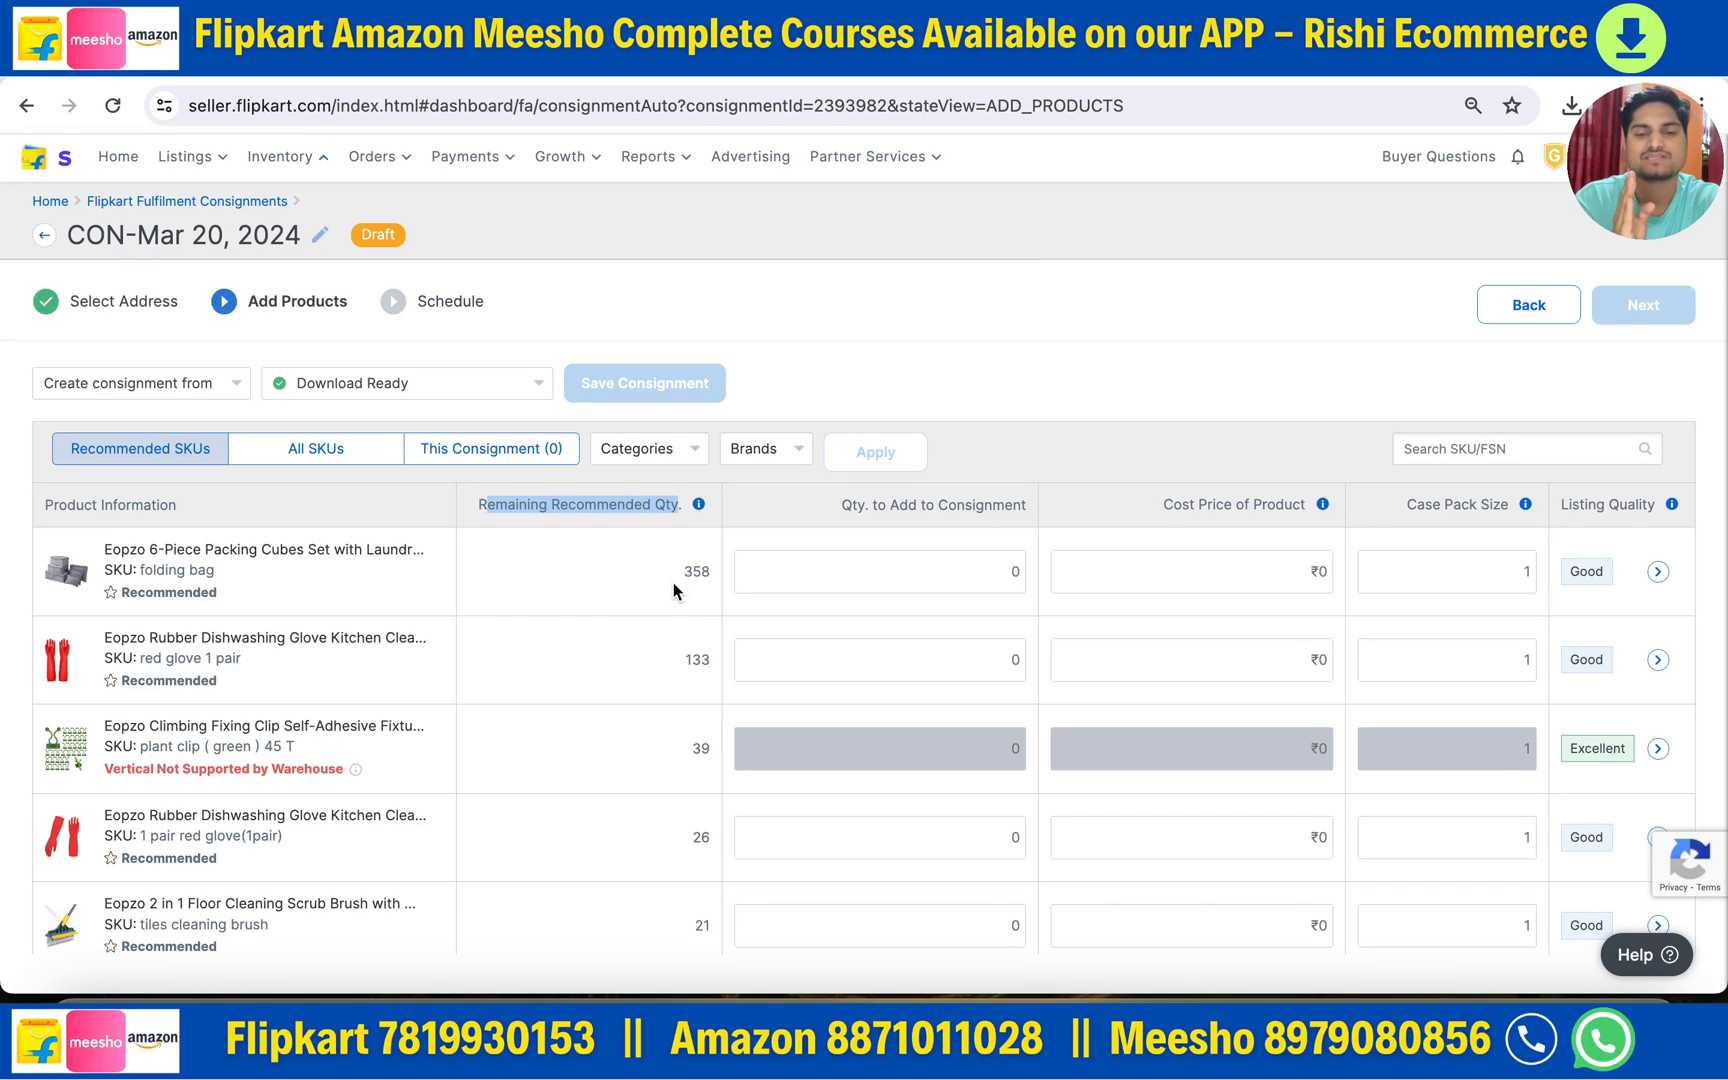
pyautogui.scroll(-2, 663, 850)
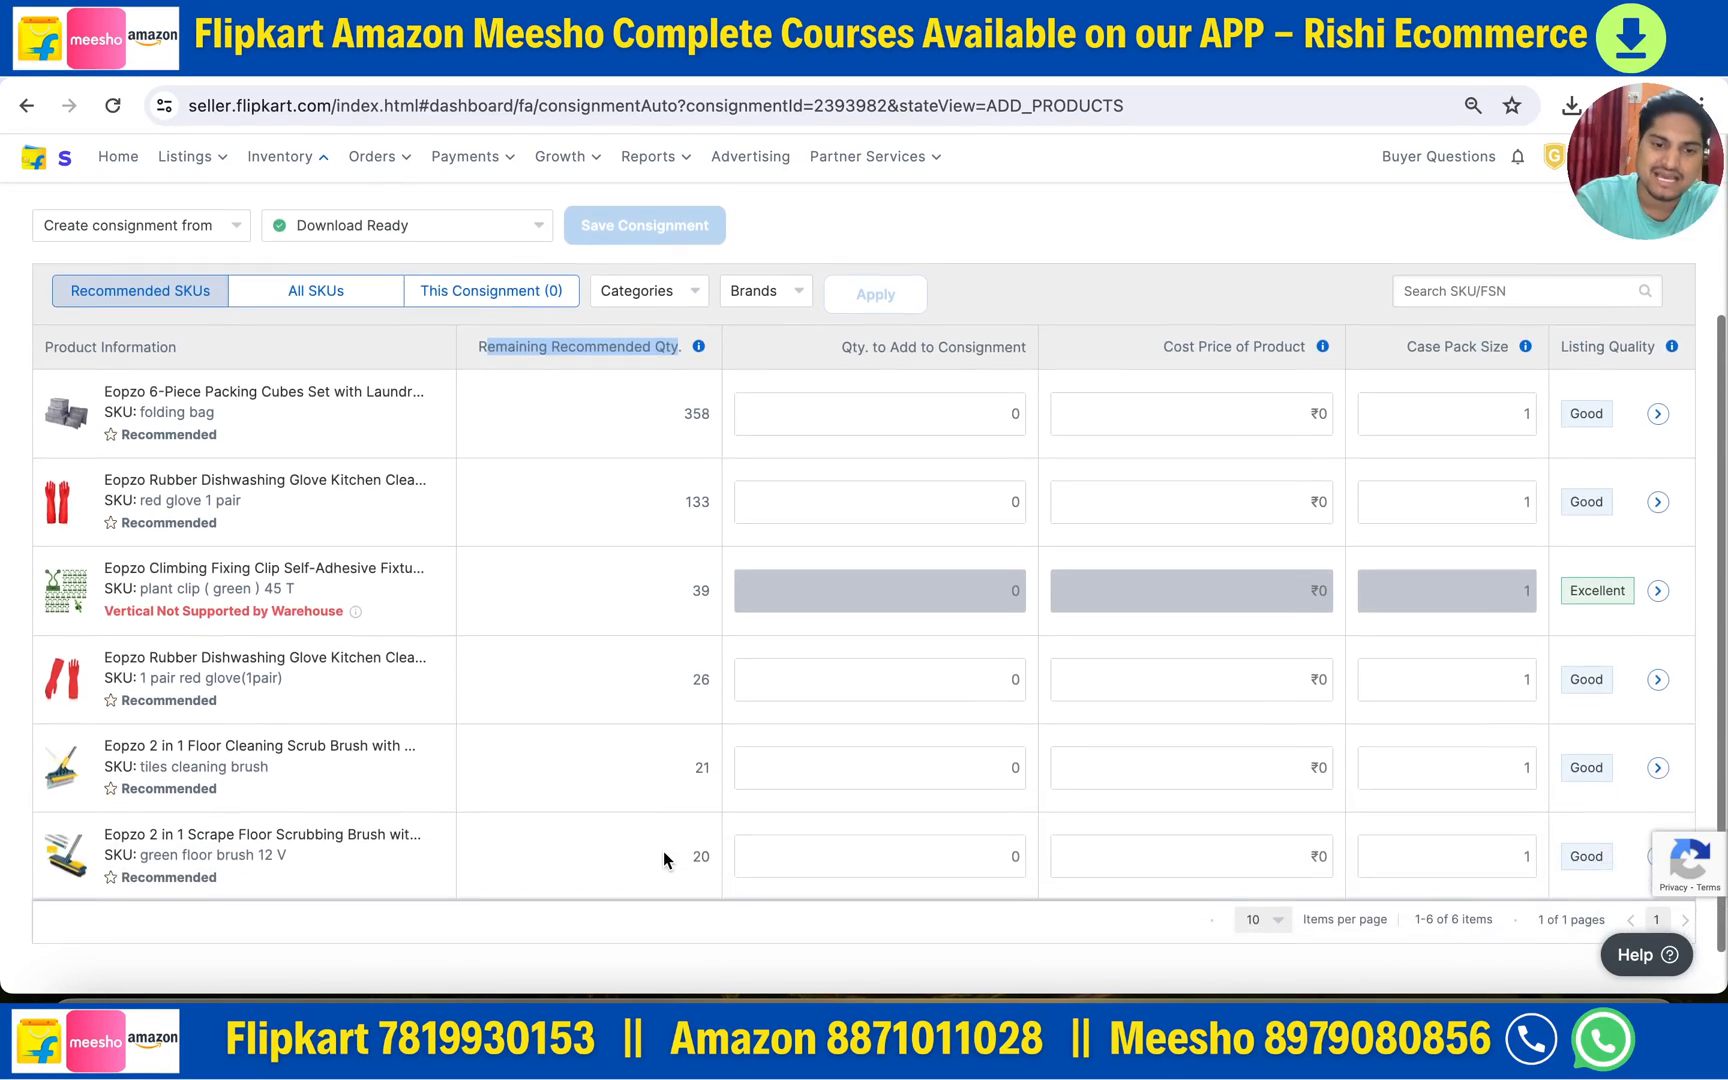
pyautogui.scroll(2, 663, 850)
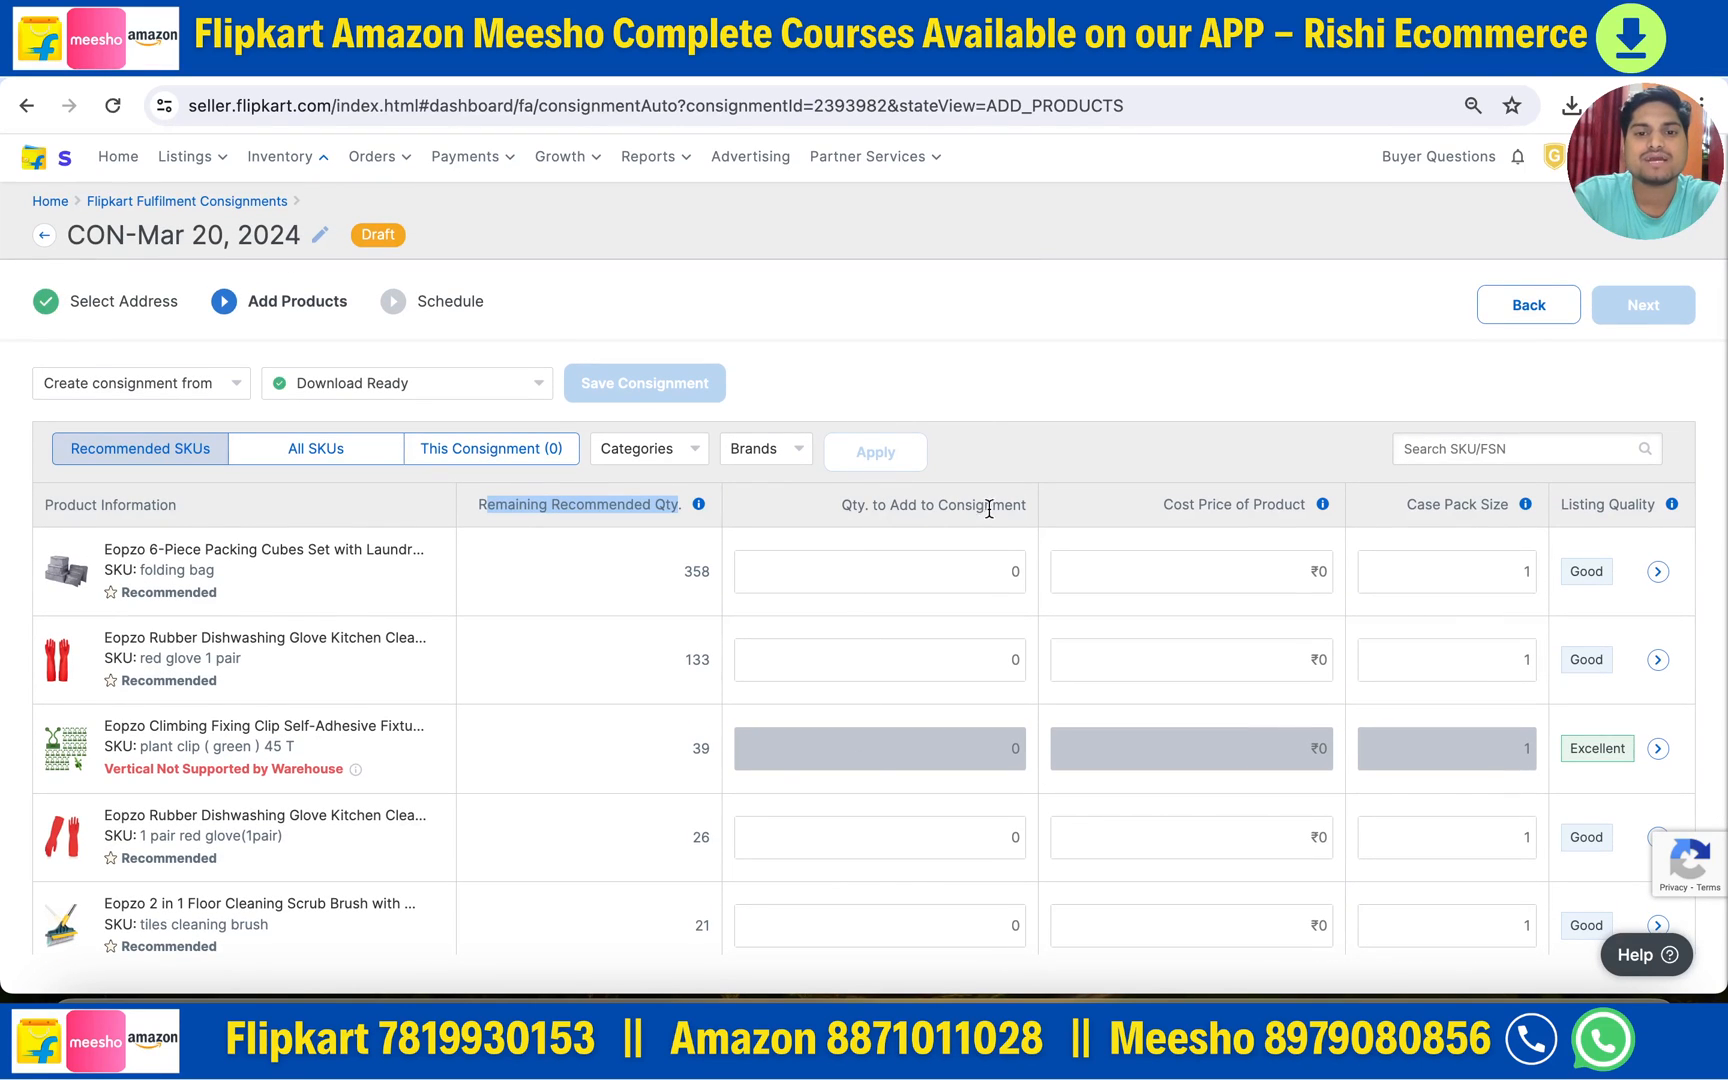
pyautogui.click(676, 572)
pyautogui.moveTo(676, 572); pyautogui.dragTo(713, 572)
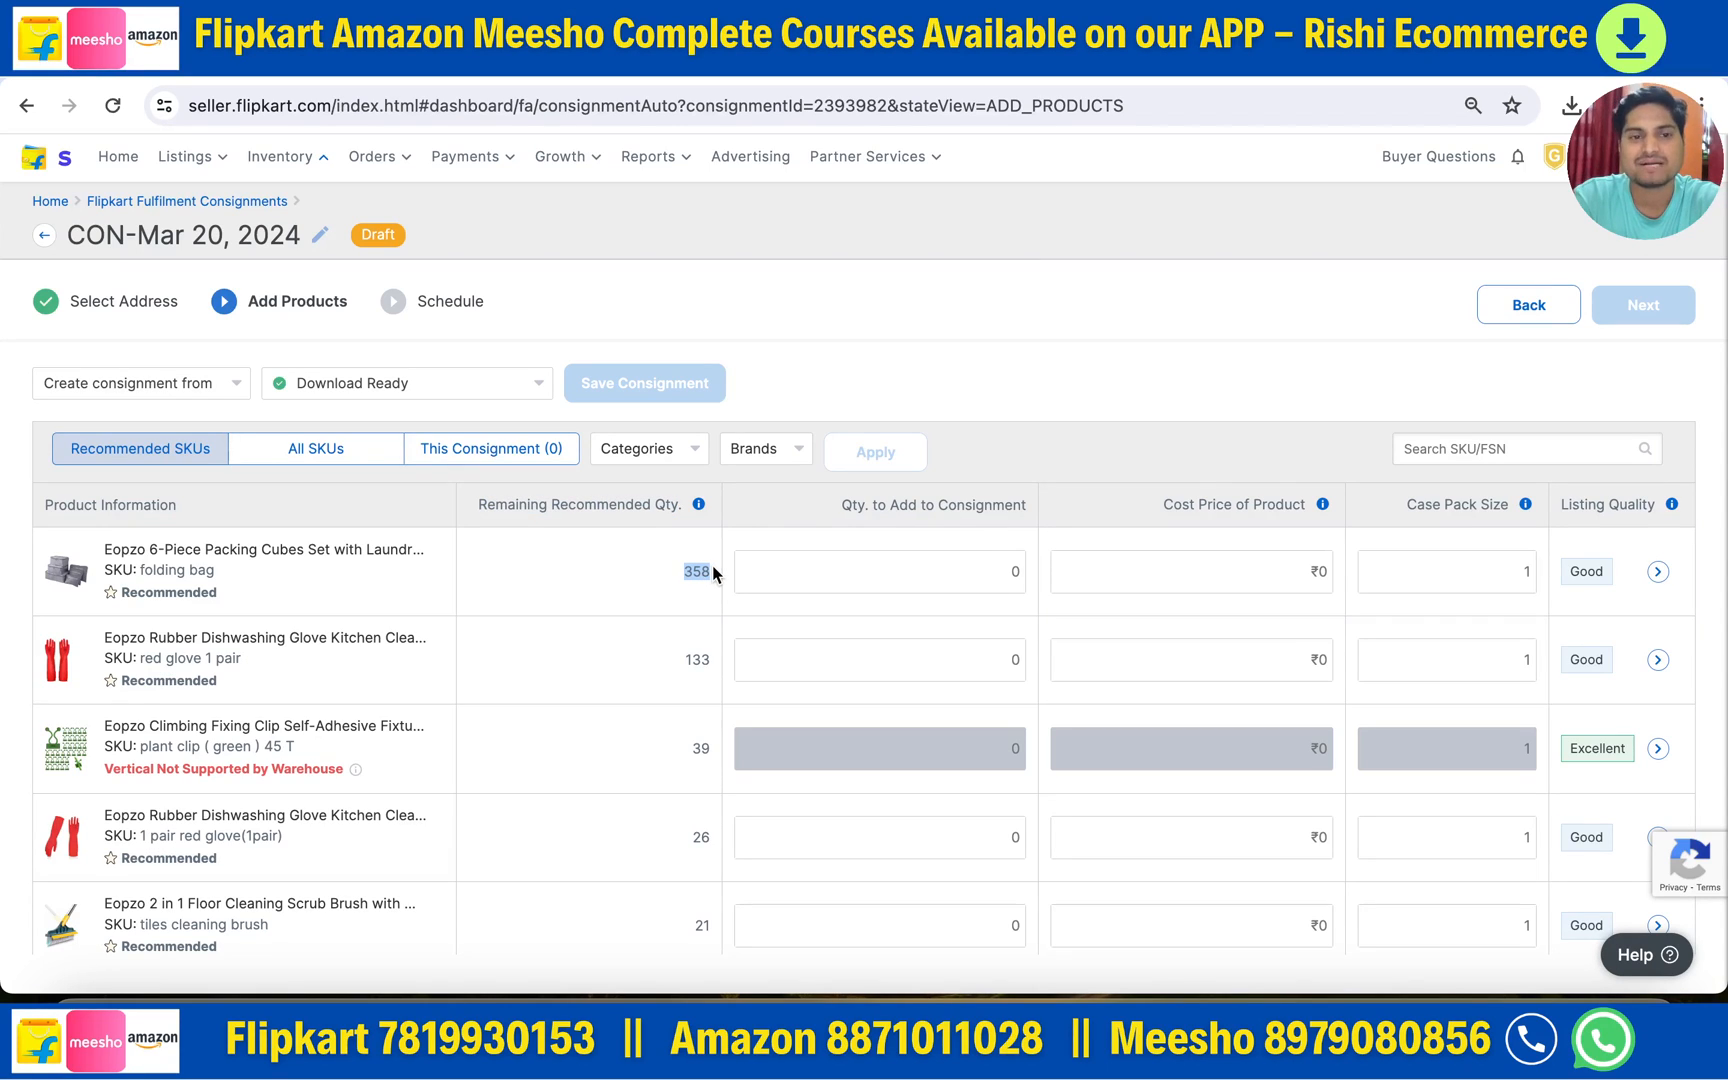
# - Add 100 units each of packing cubes and red gloves, costed at ₹200 and ₹199
pyautogui.click(1010, 570)
pyautogui.write('100')
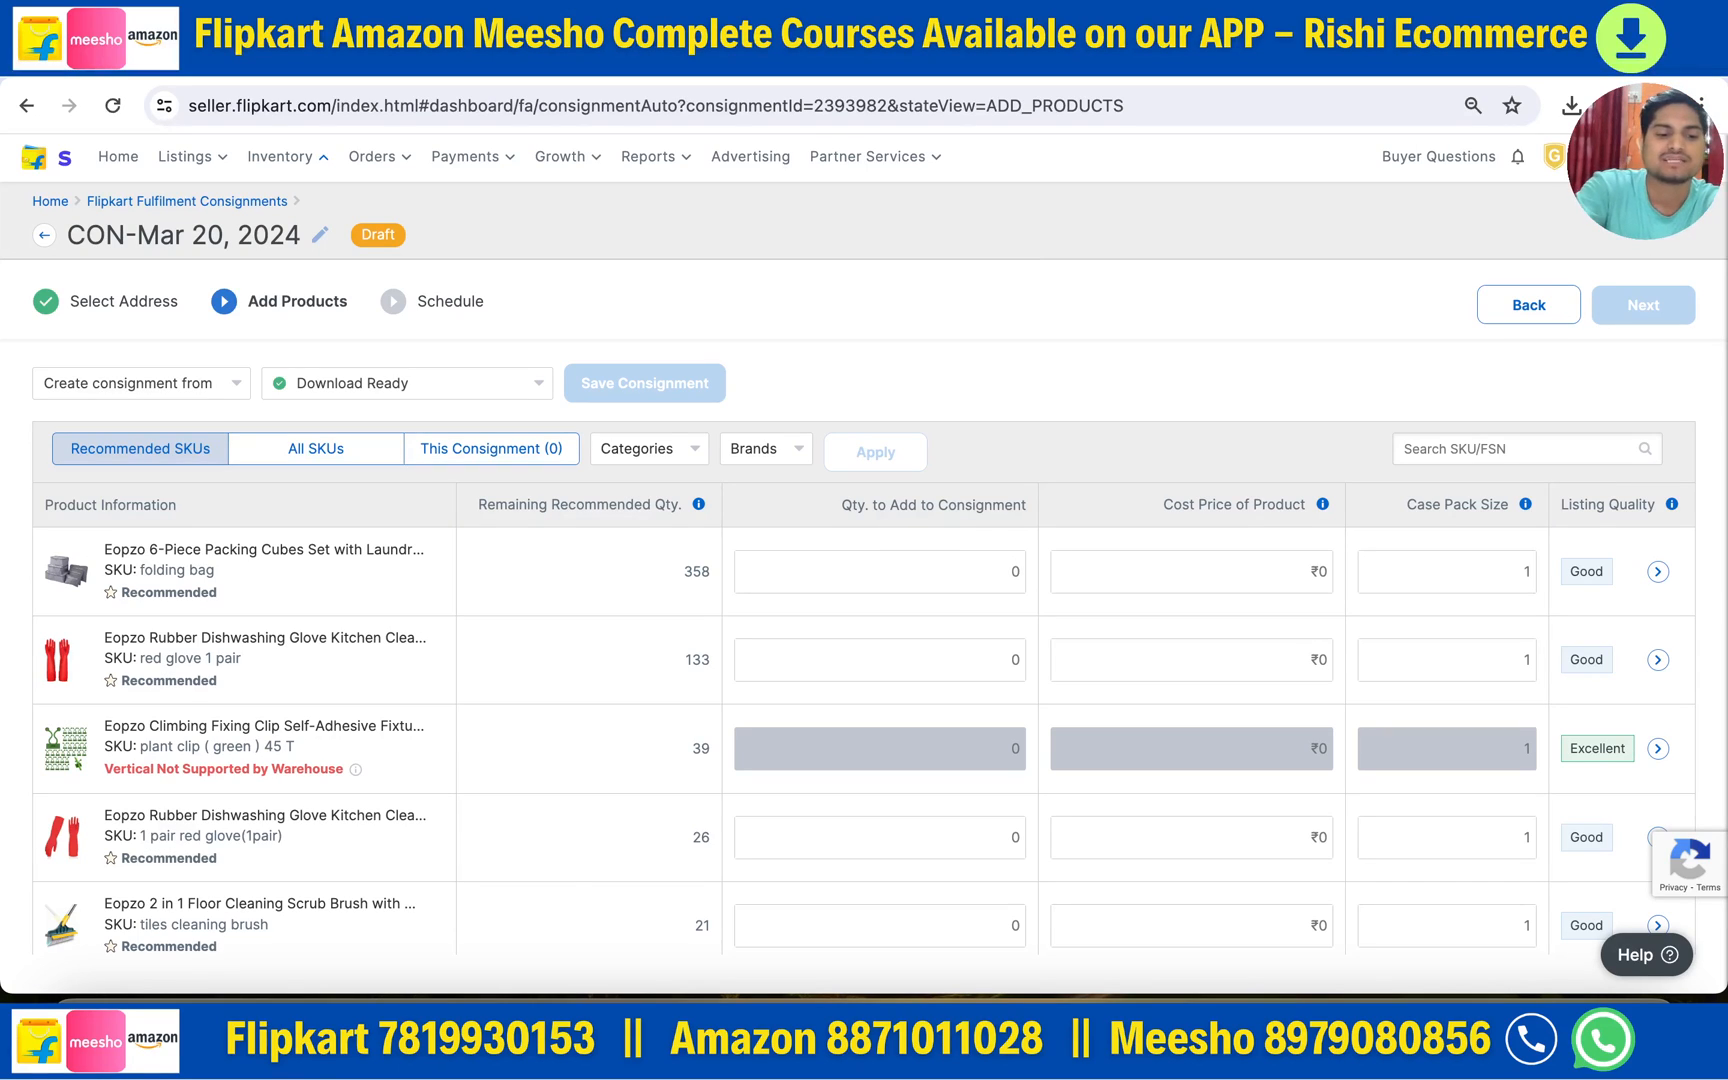
pyautogui.click(1006, 659)
pyautogui.write('100')
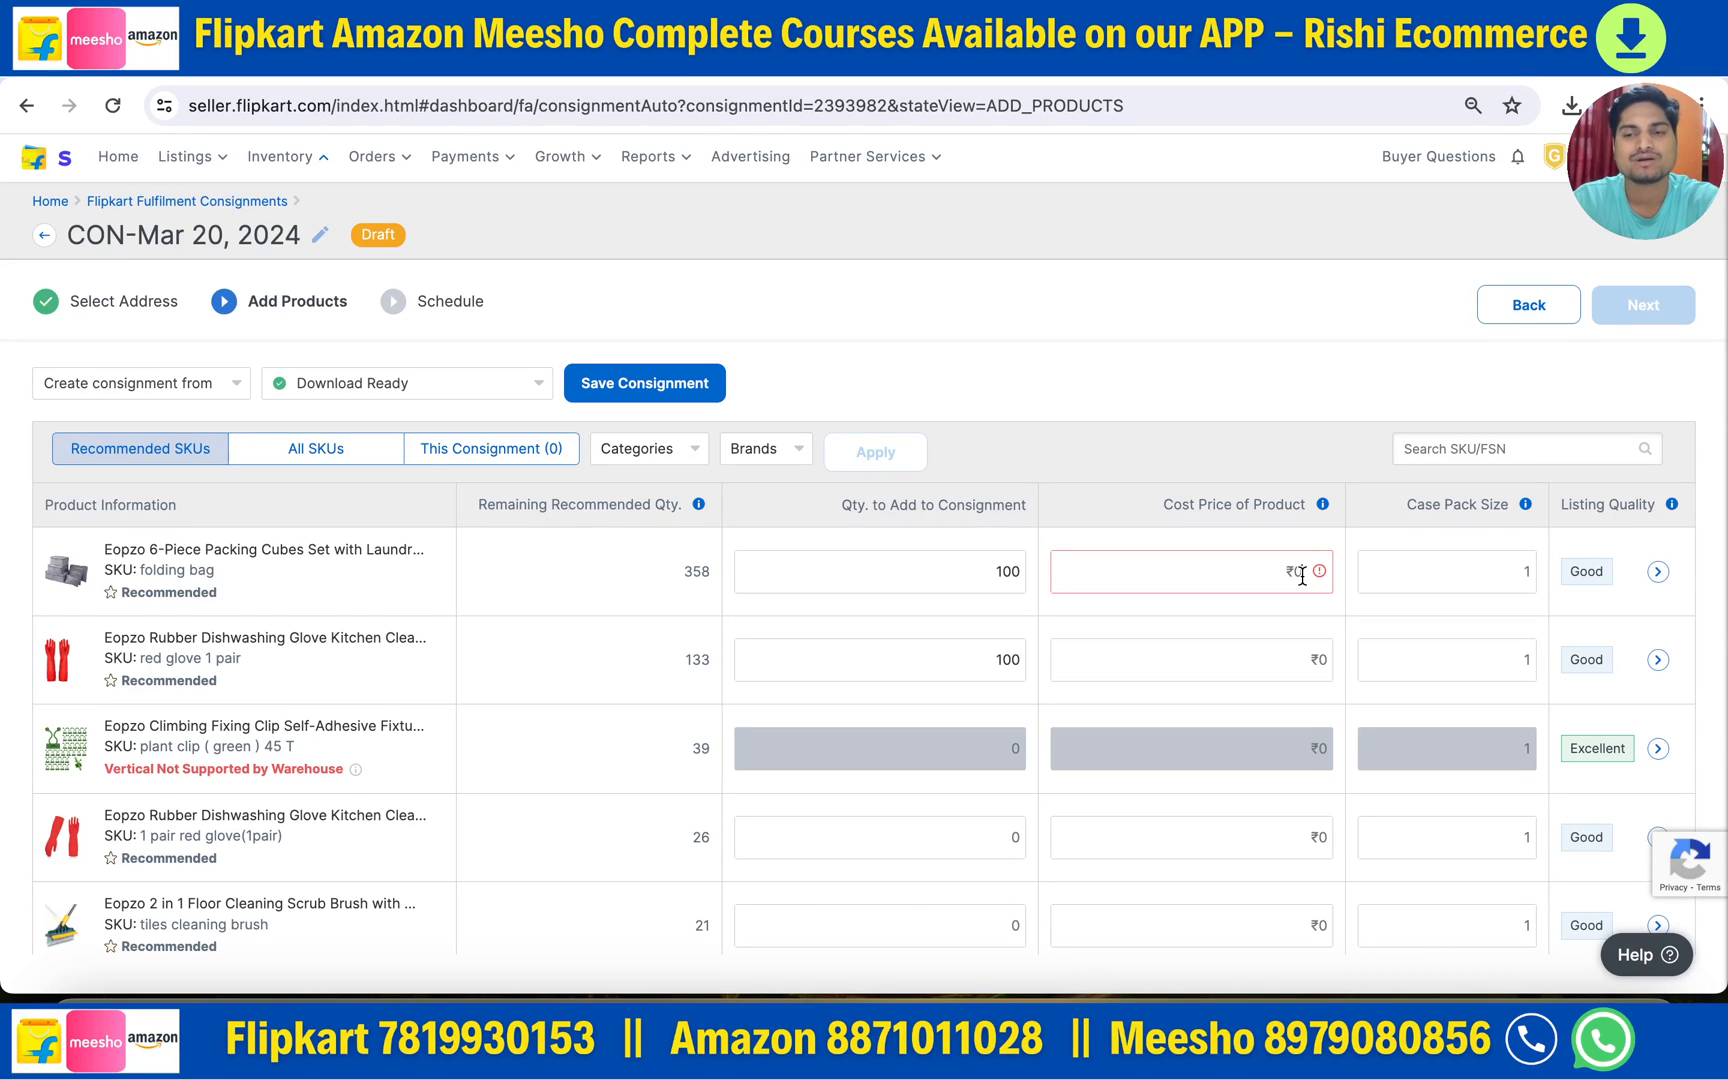
pyautogui.write('200')
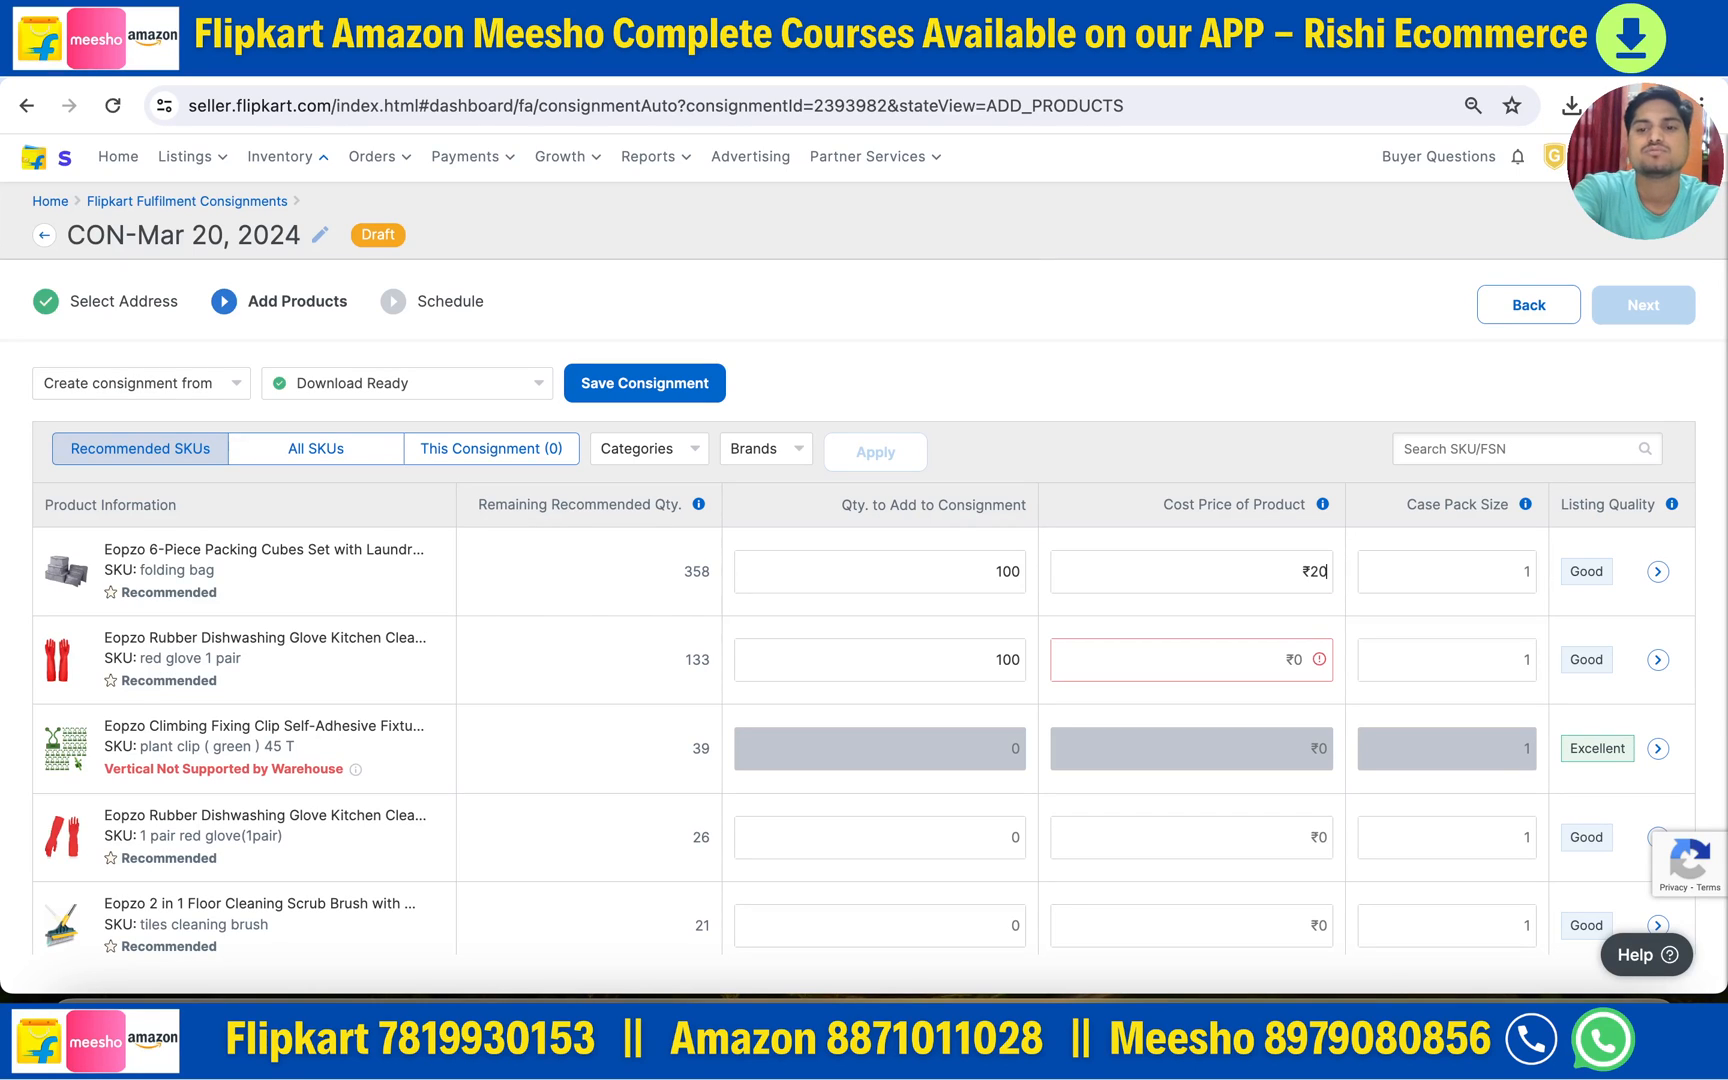
pyautogui.click(1302, 659)
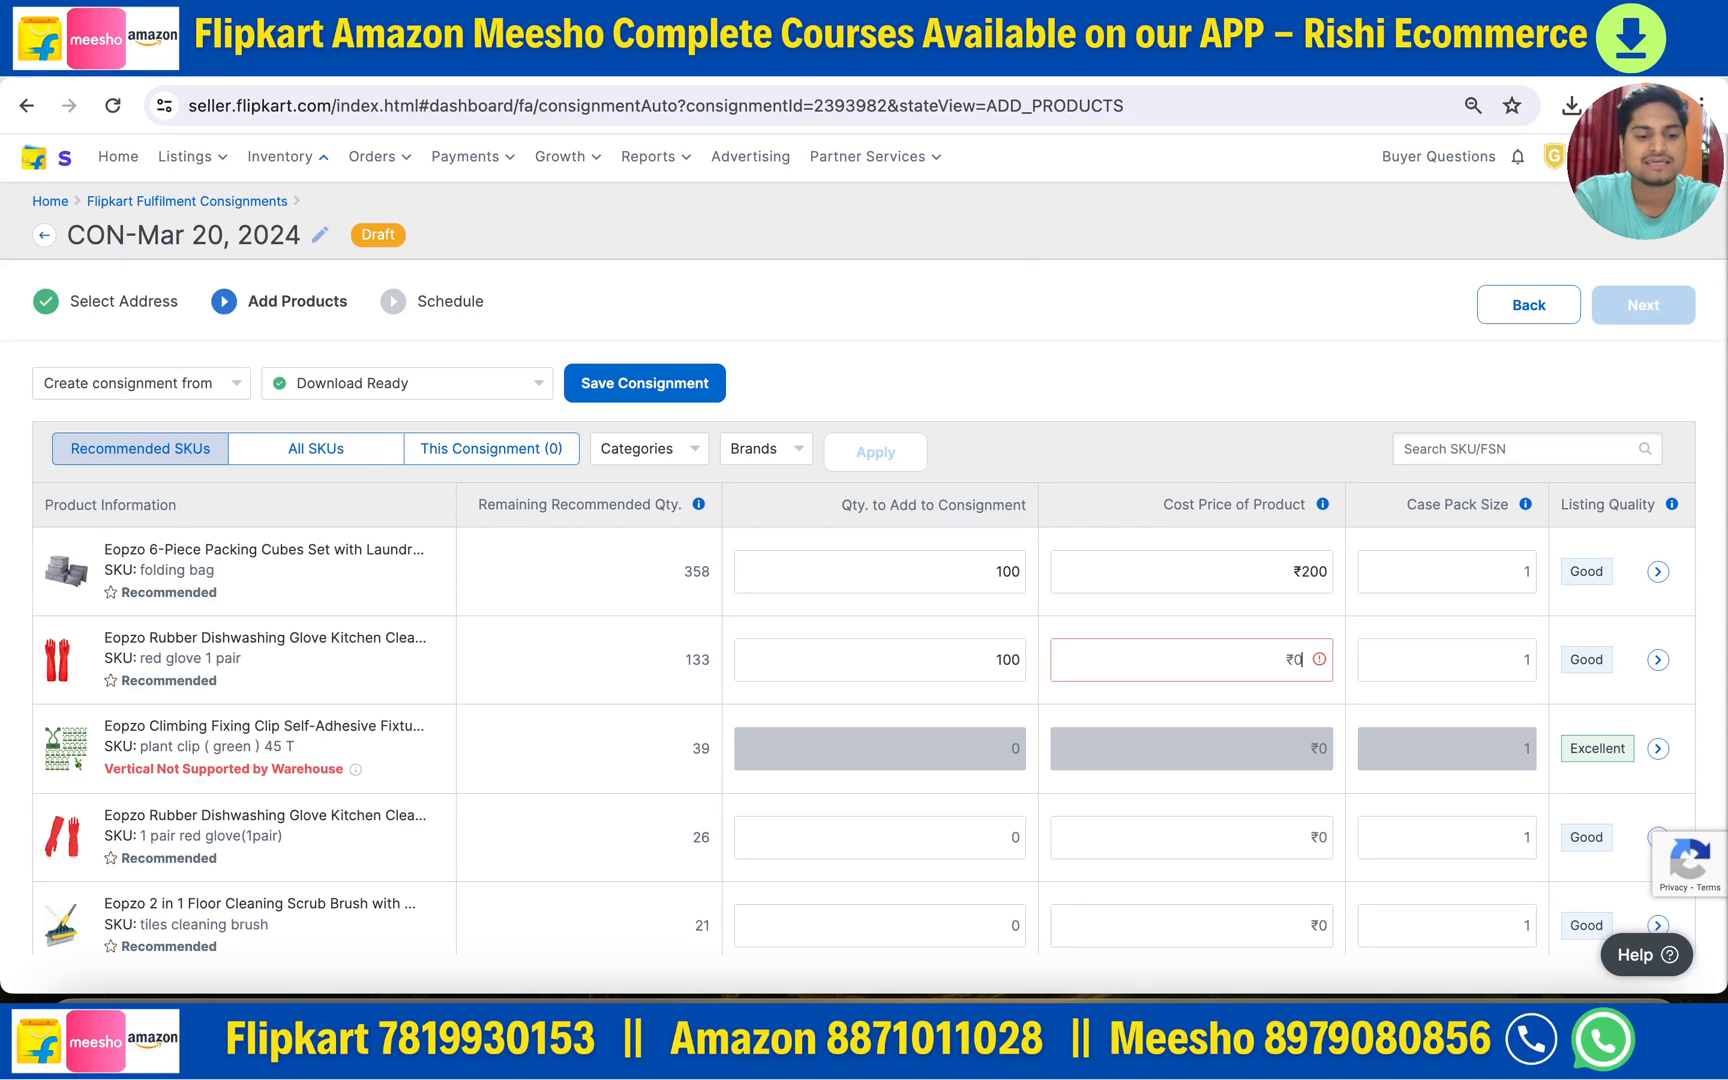
pyautogui.write('199')
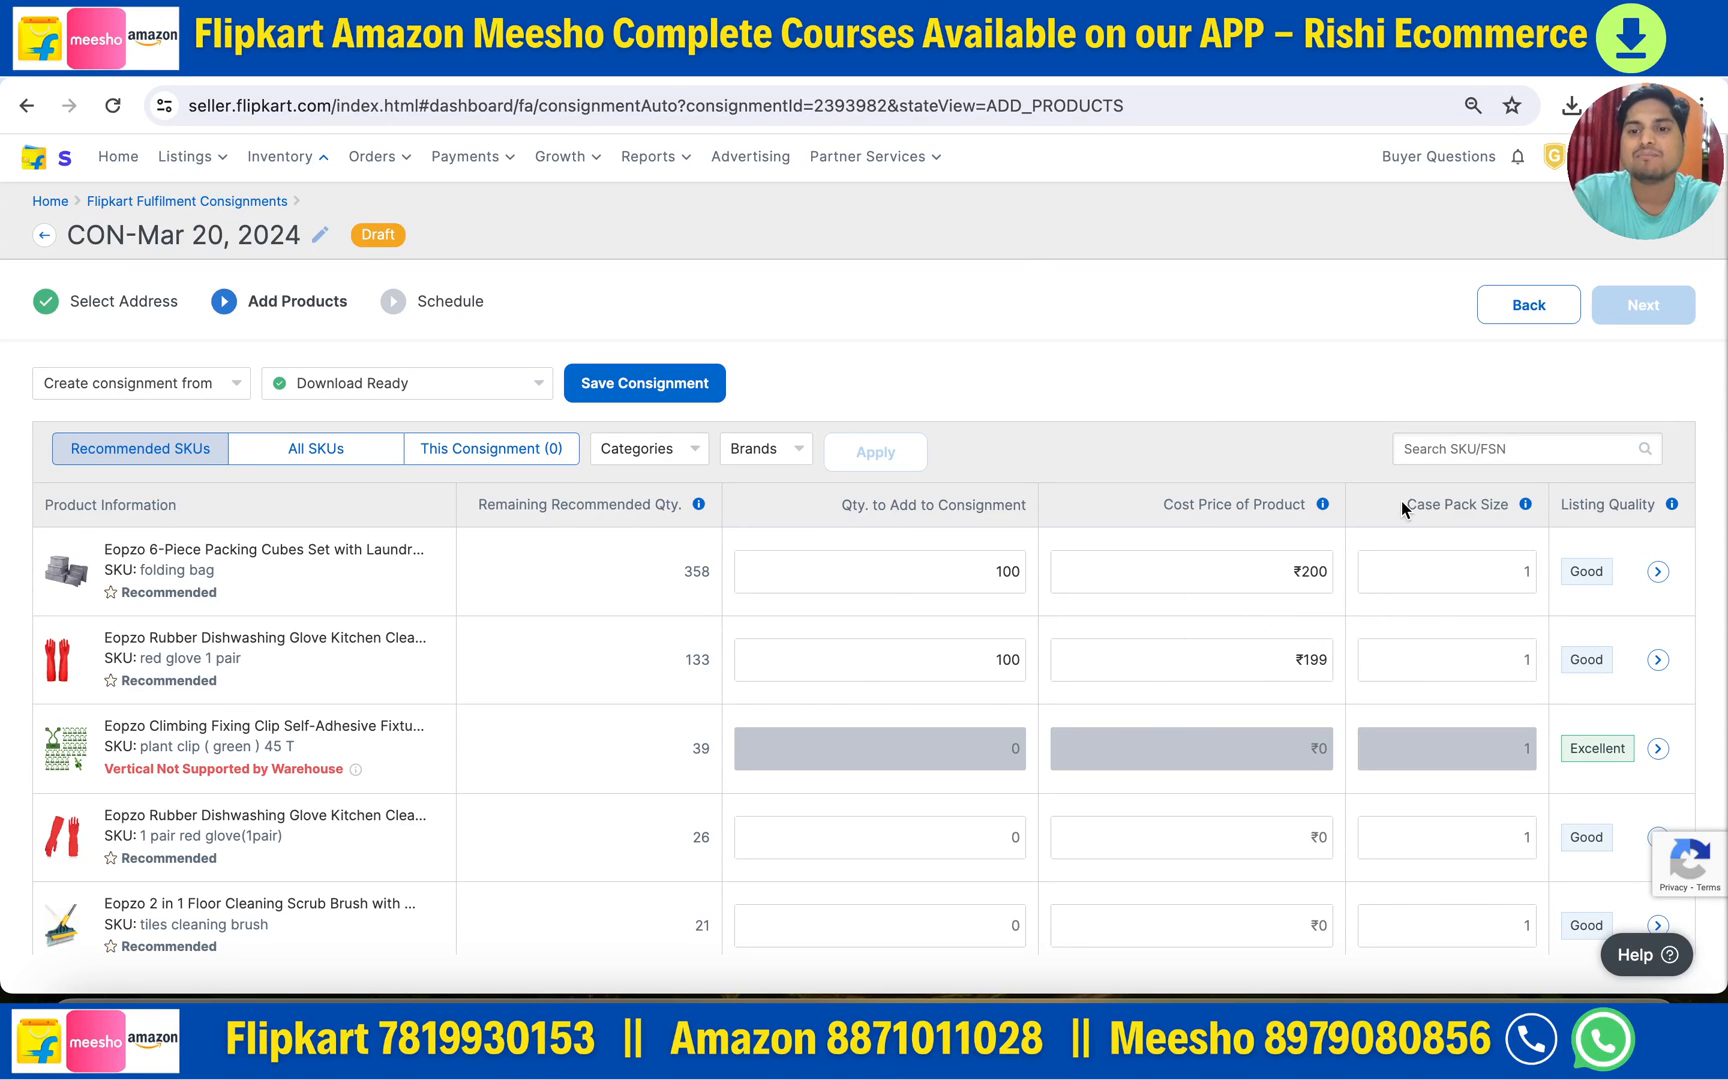
# - Check the packing cubes row's Case Pack Size field, then open the ready downloads list
pyautogui.click(1490, 580)
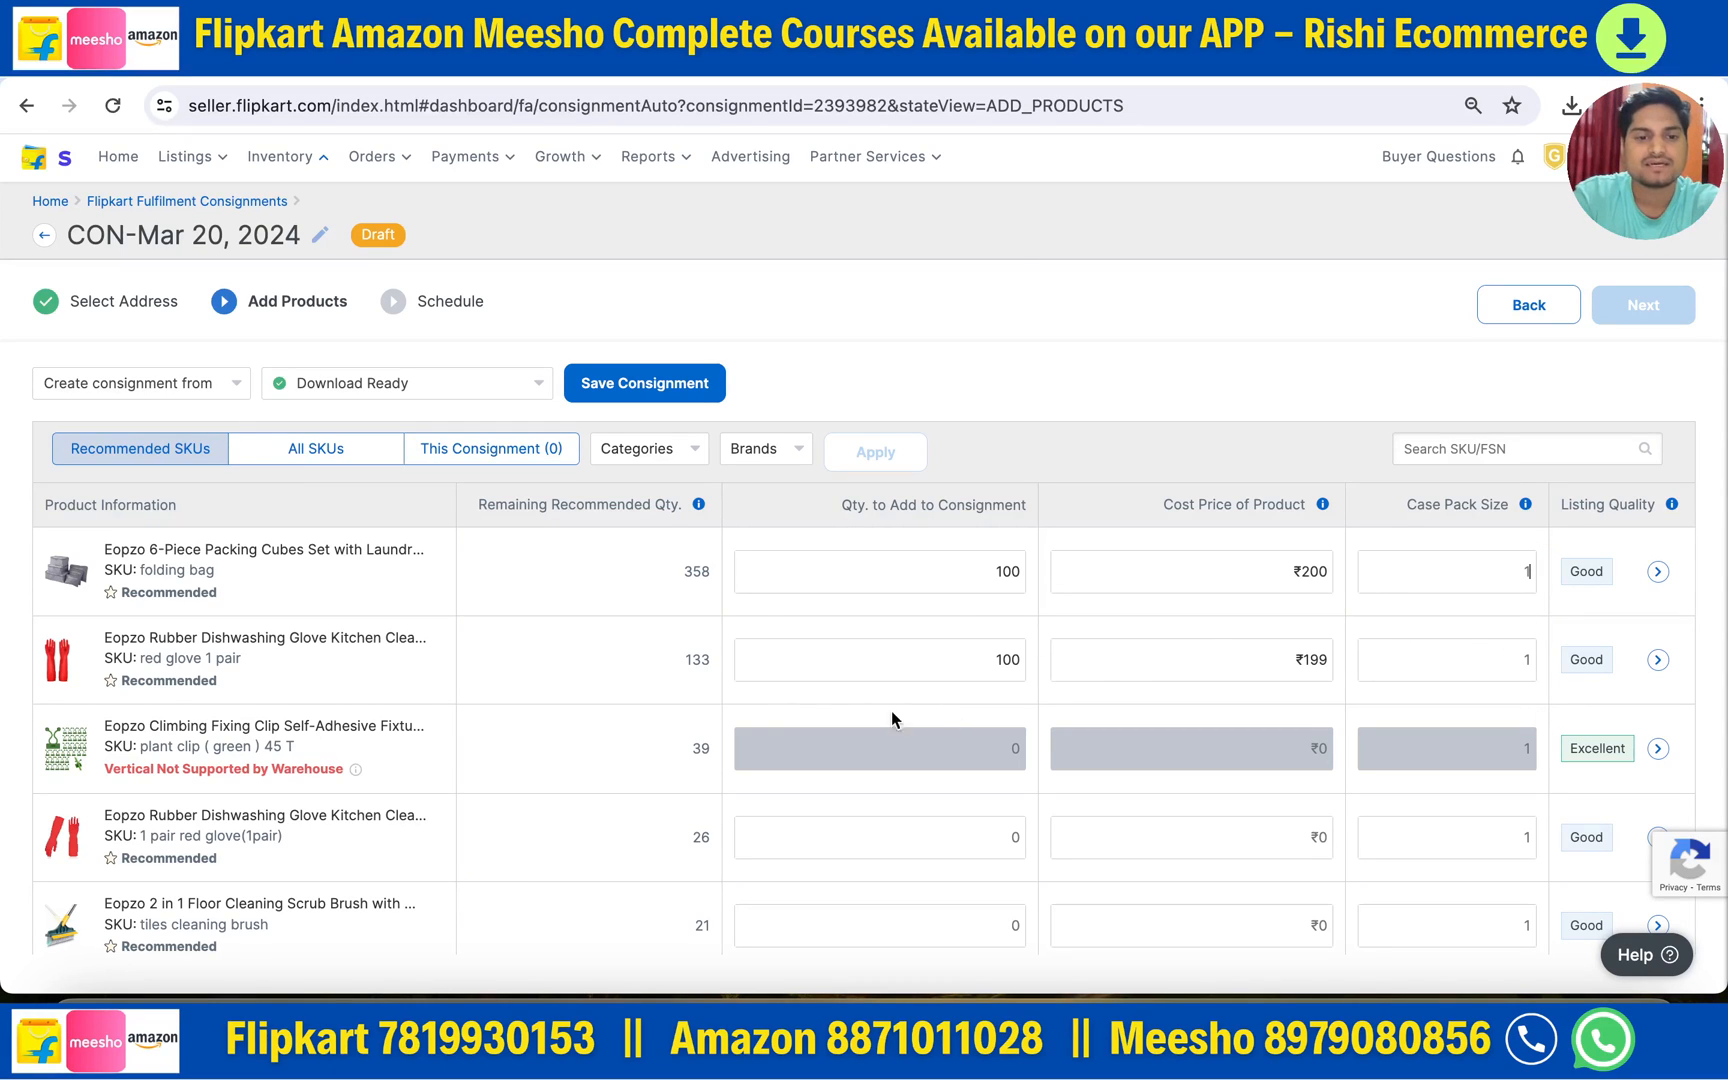
pyautogui.scroll(-1, 536, 791)
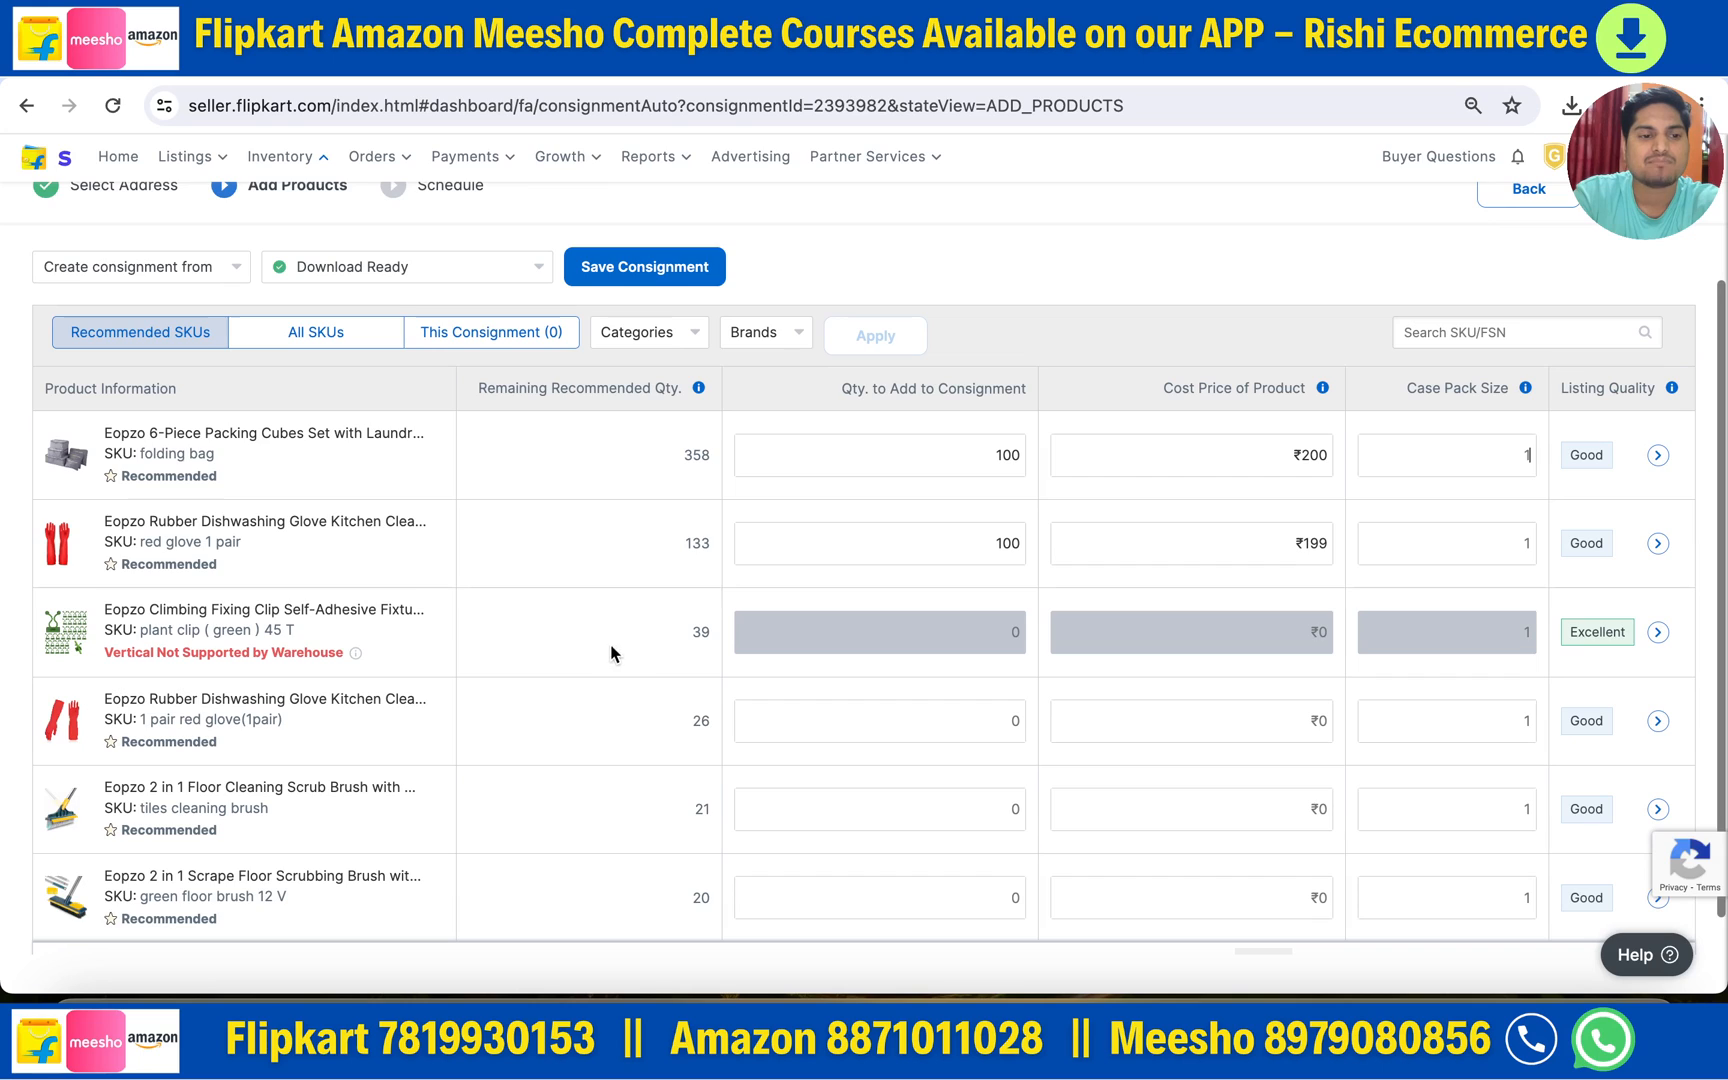
pyautogui.scroll(1, 709, 594)
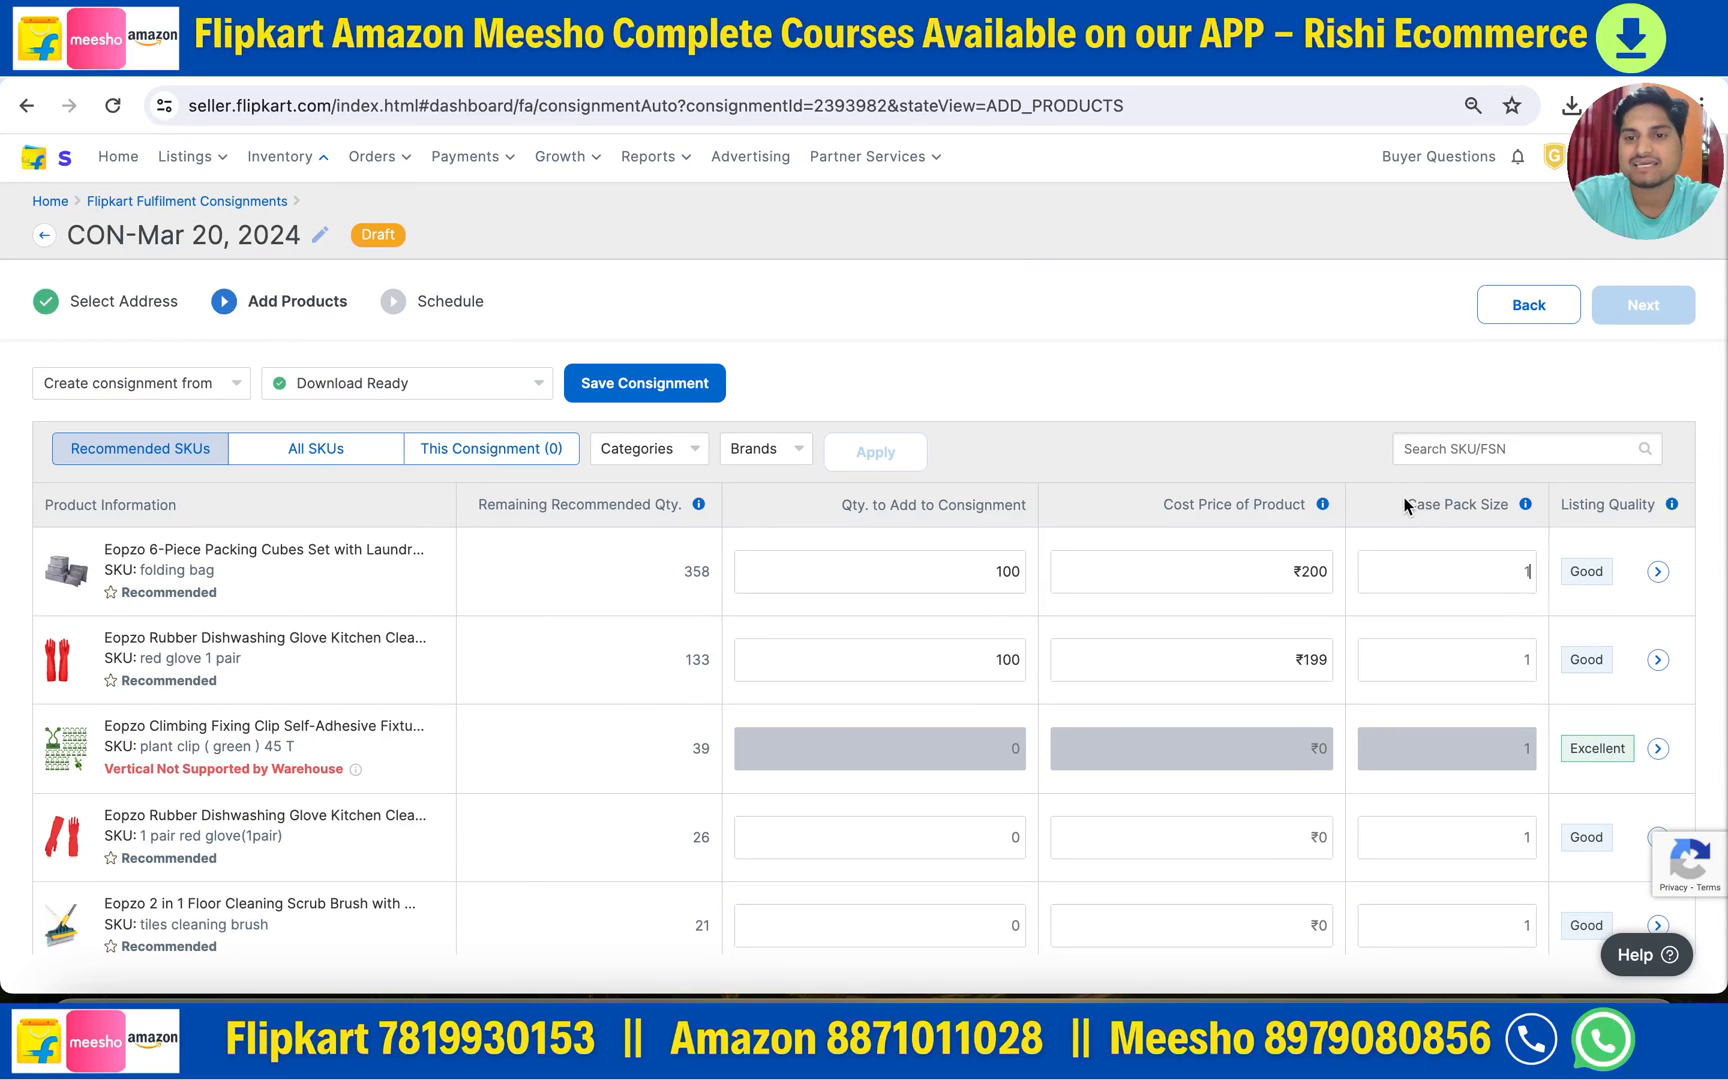
pyautogui.moveTo(1405, 504); pyautogui.dragTo(1524, 507)
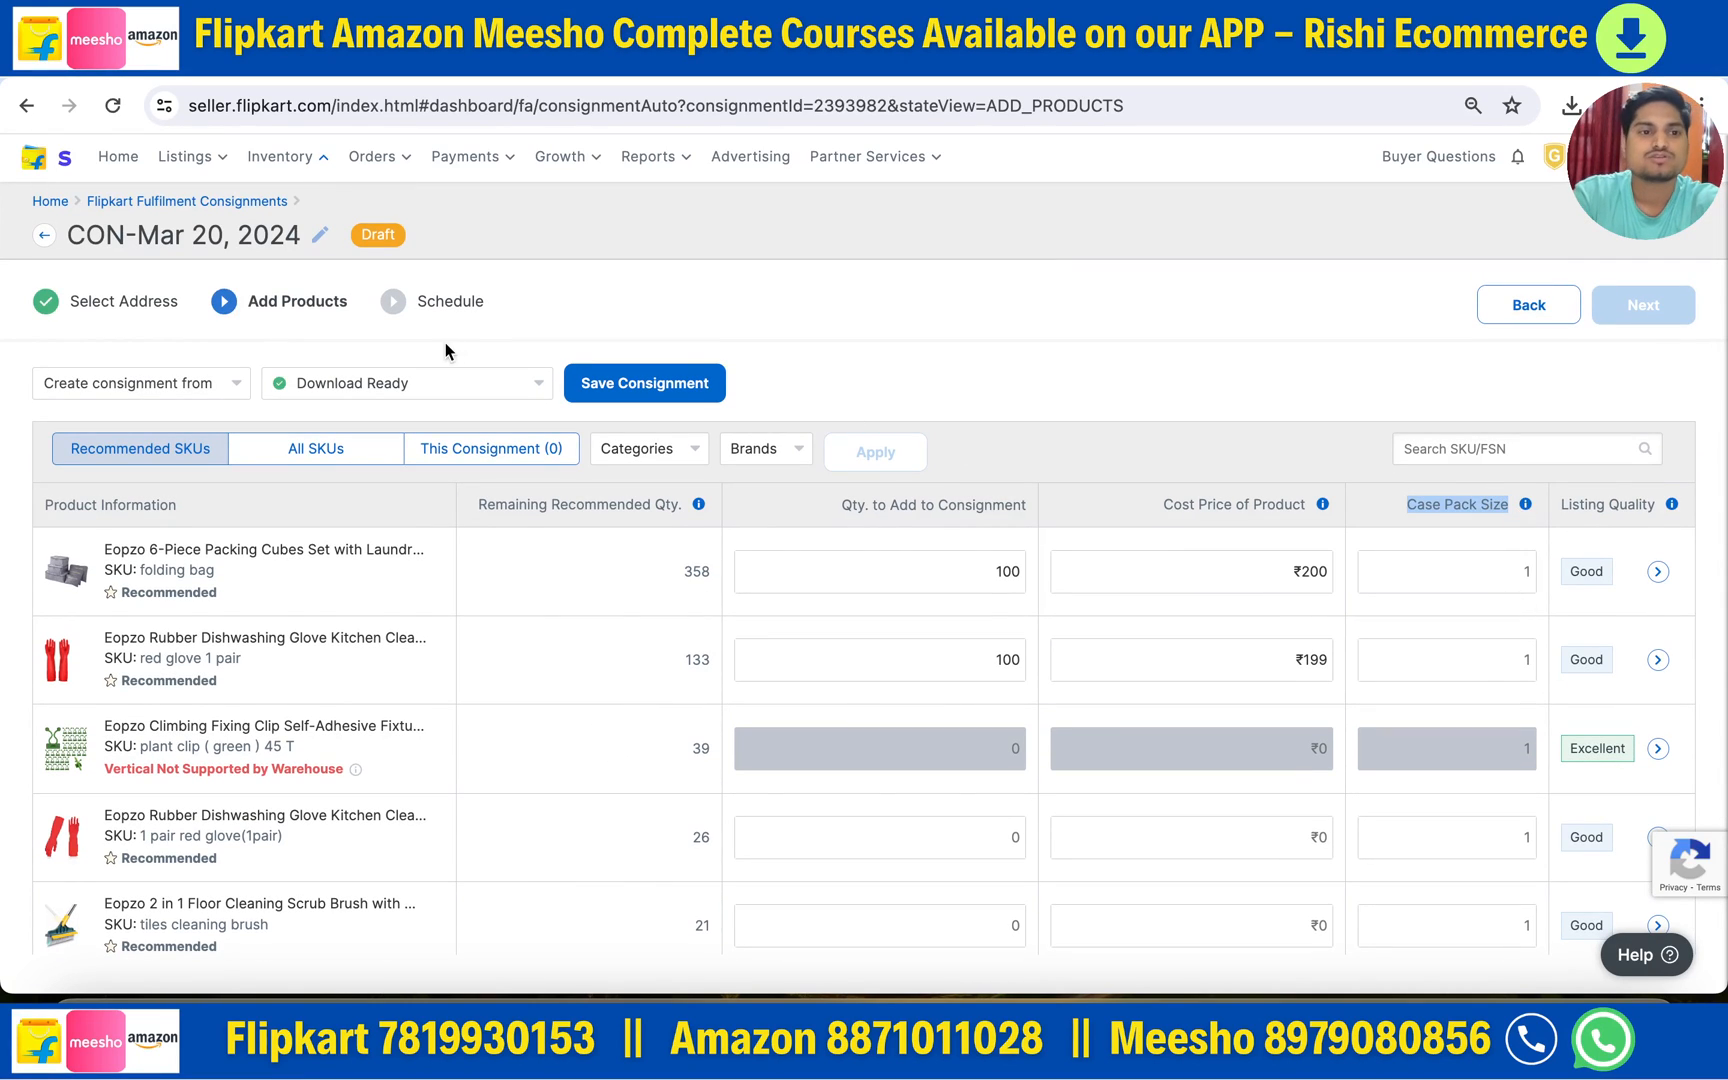
pyautogui.click(391, 395)
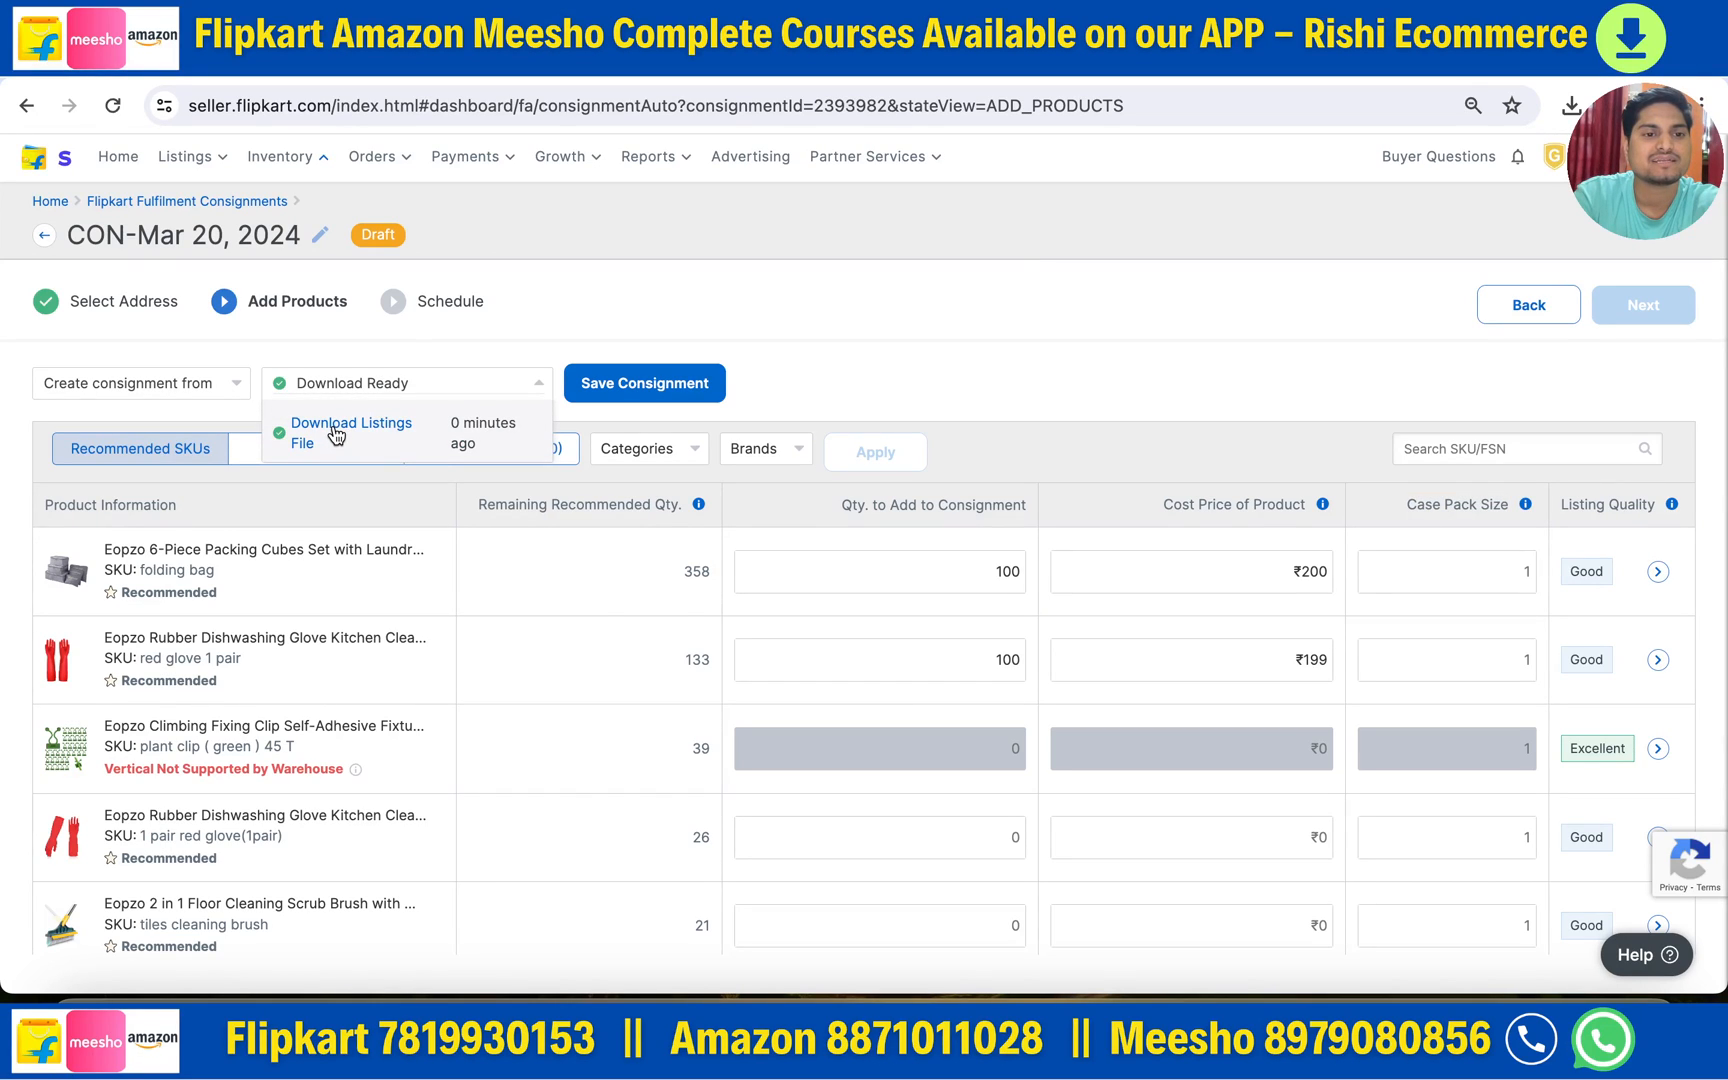
# - Download the listings CSV, inspect its QUANTITY, COST PRICE and CASE PACK SIZE columns in Numbers, and close it
pyautogui.click(335, 432)
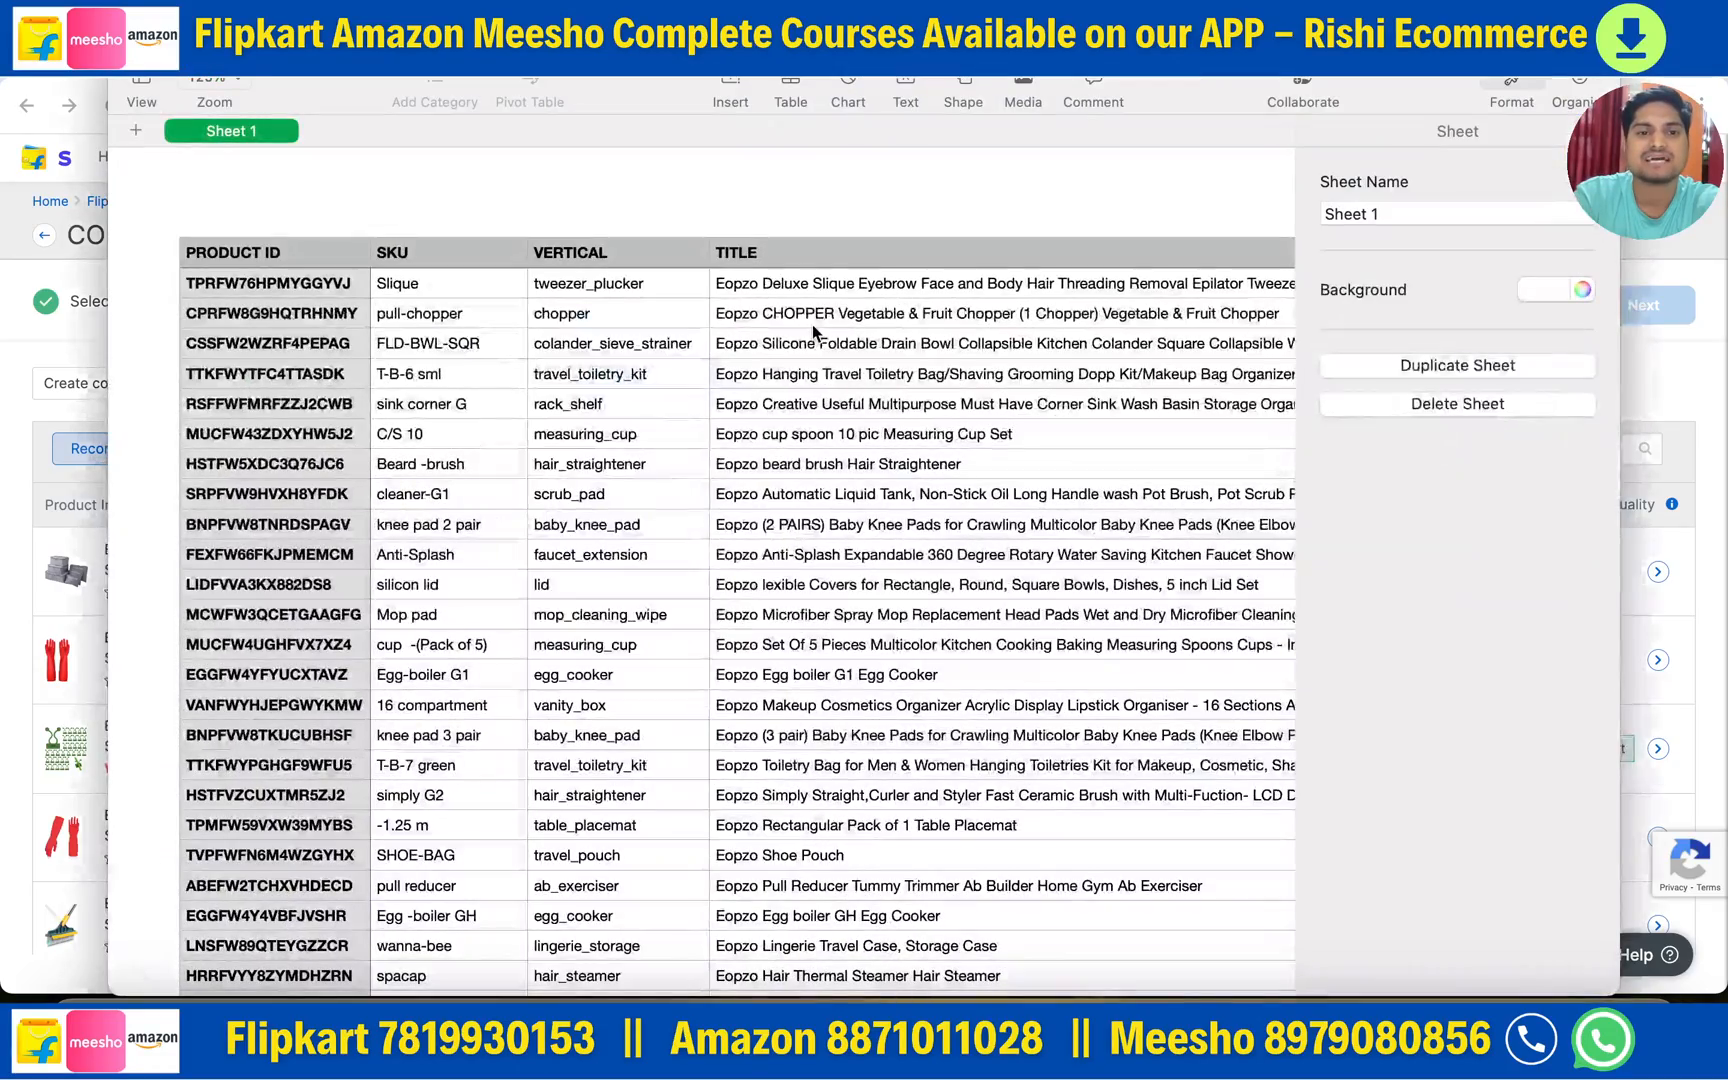
pyautogui.hscroll(20, 674, 420)
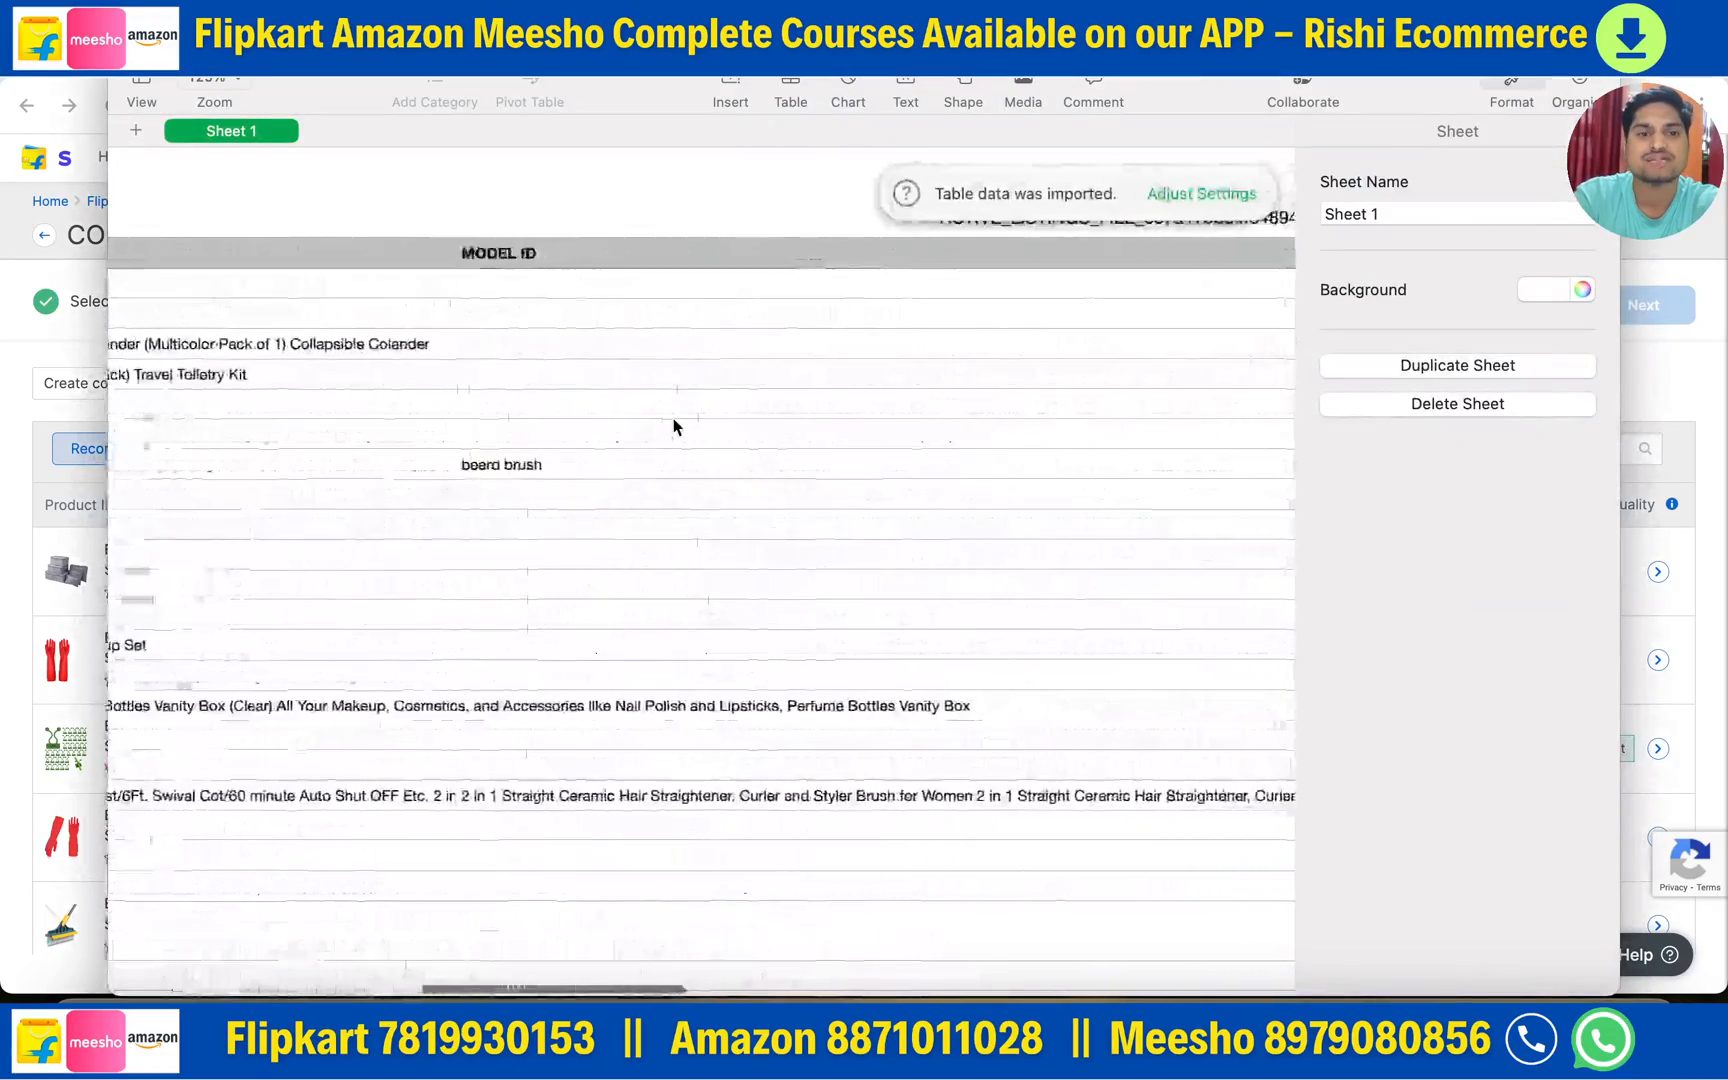
pyautogui.hscroll(20, 674, 420)
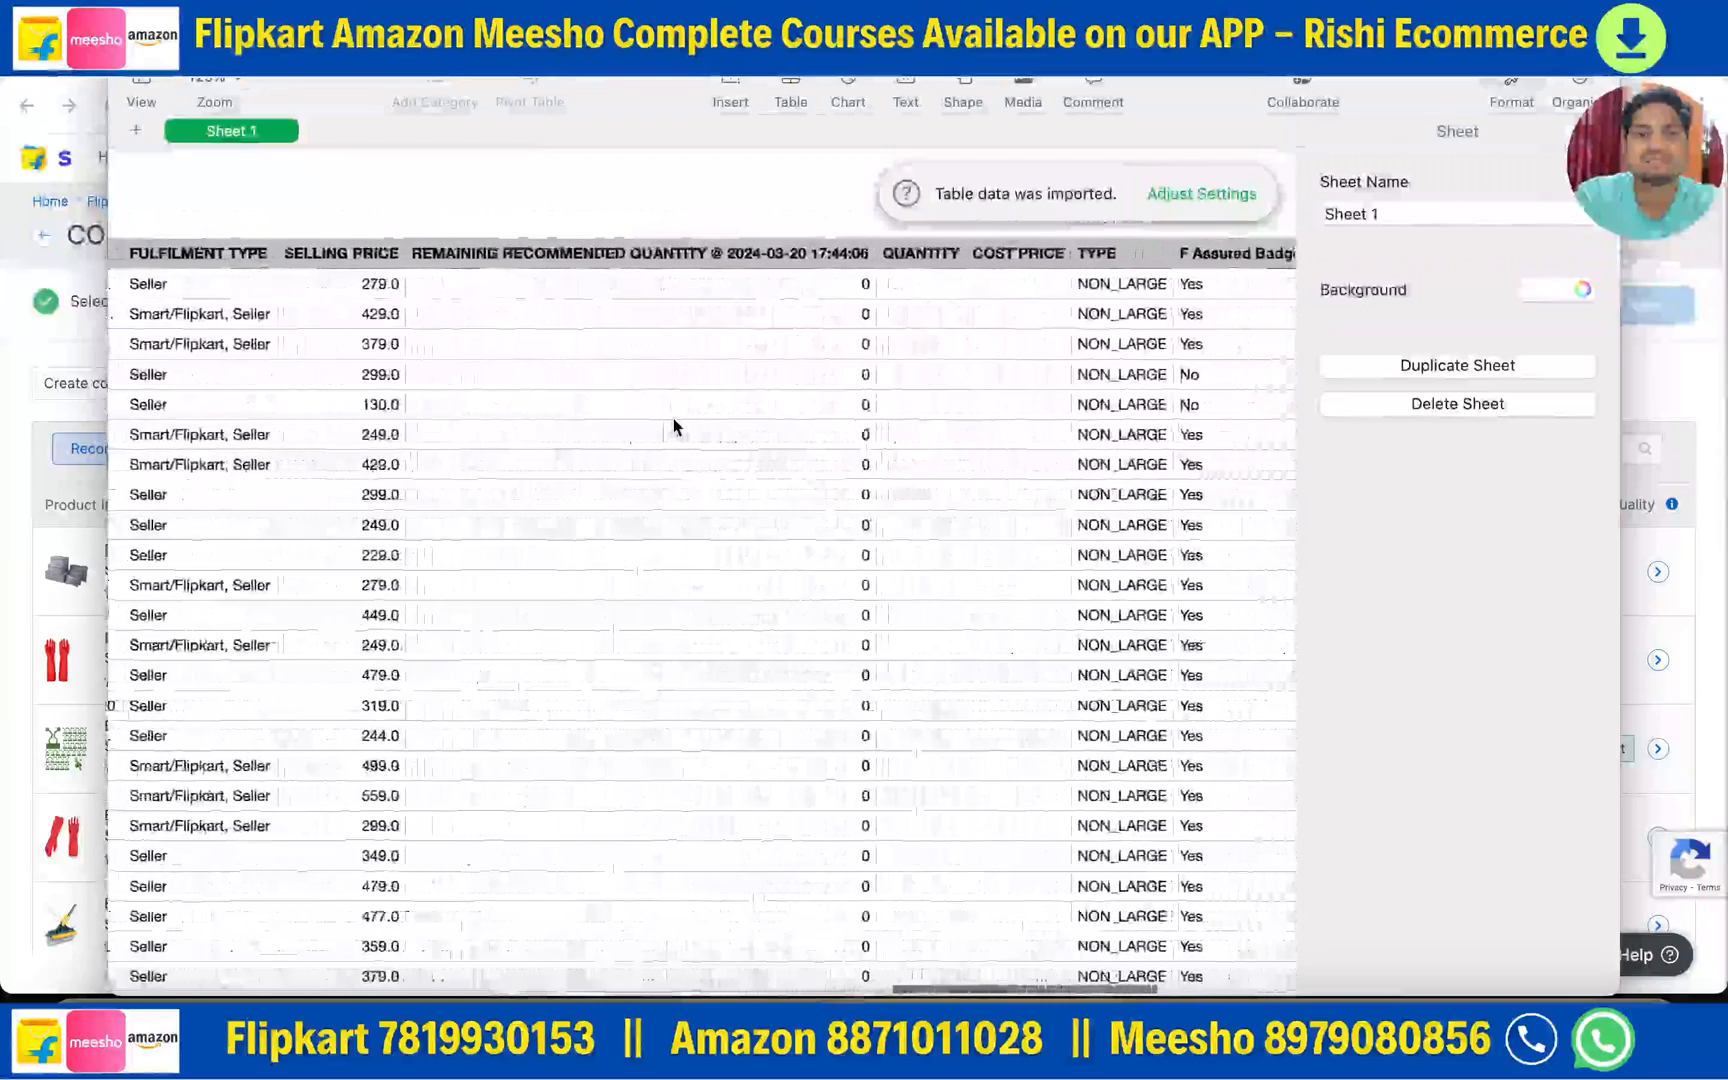
pyautogui.hscroll(5, 674, 425)
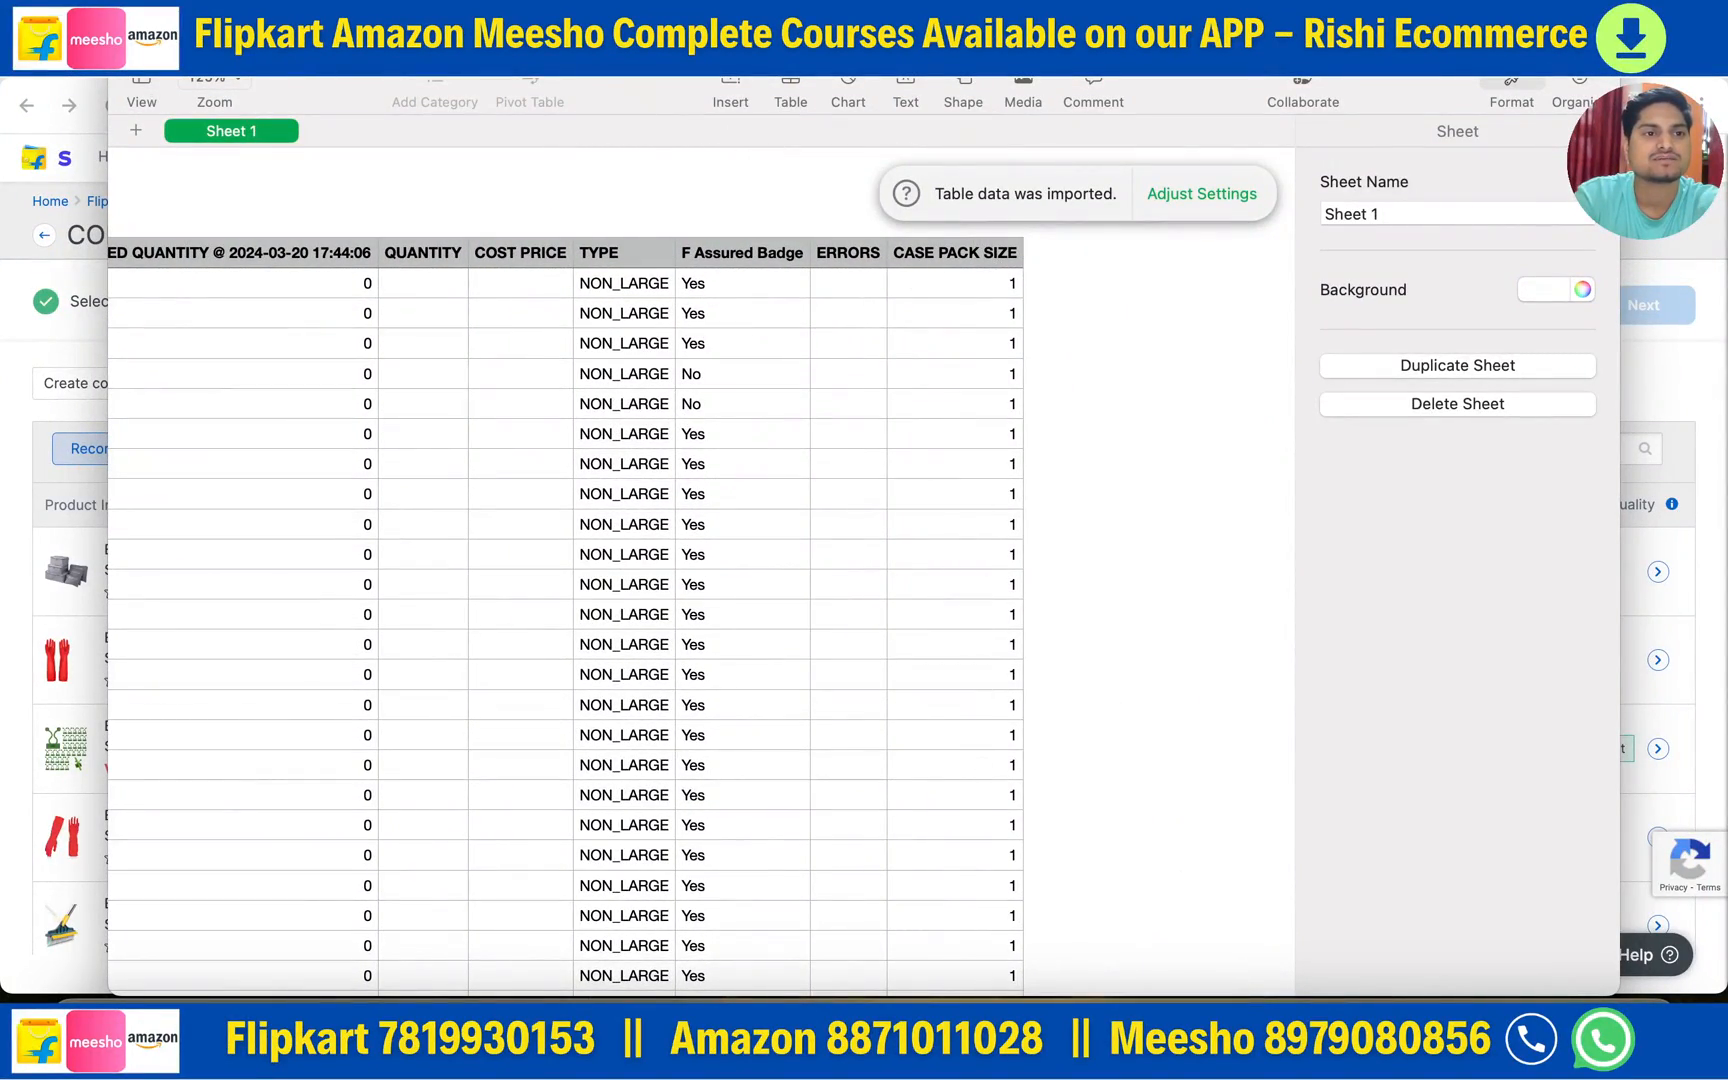
pyautogui.click(124, 50)
# - Return to Seller Hub and save the two products into the consignment
pyautogui.scroll(-1, 1438, 718)
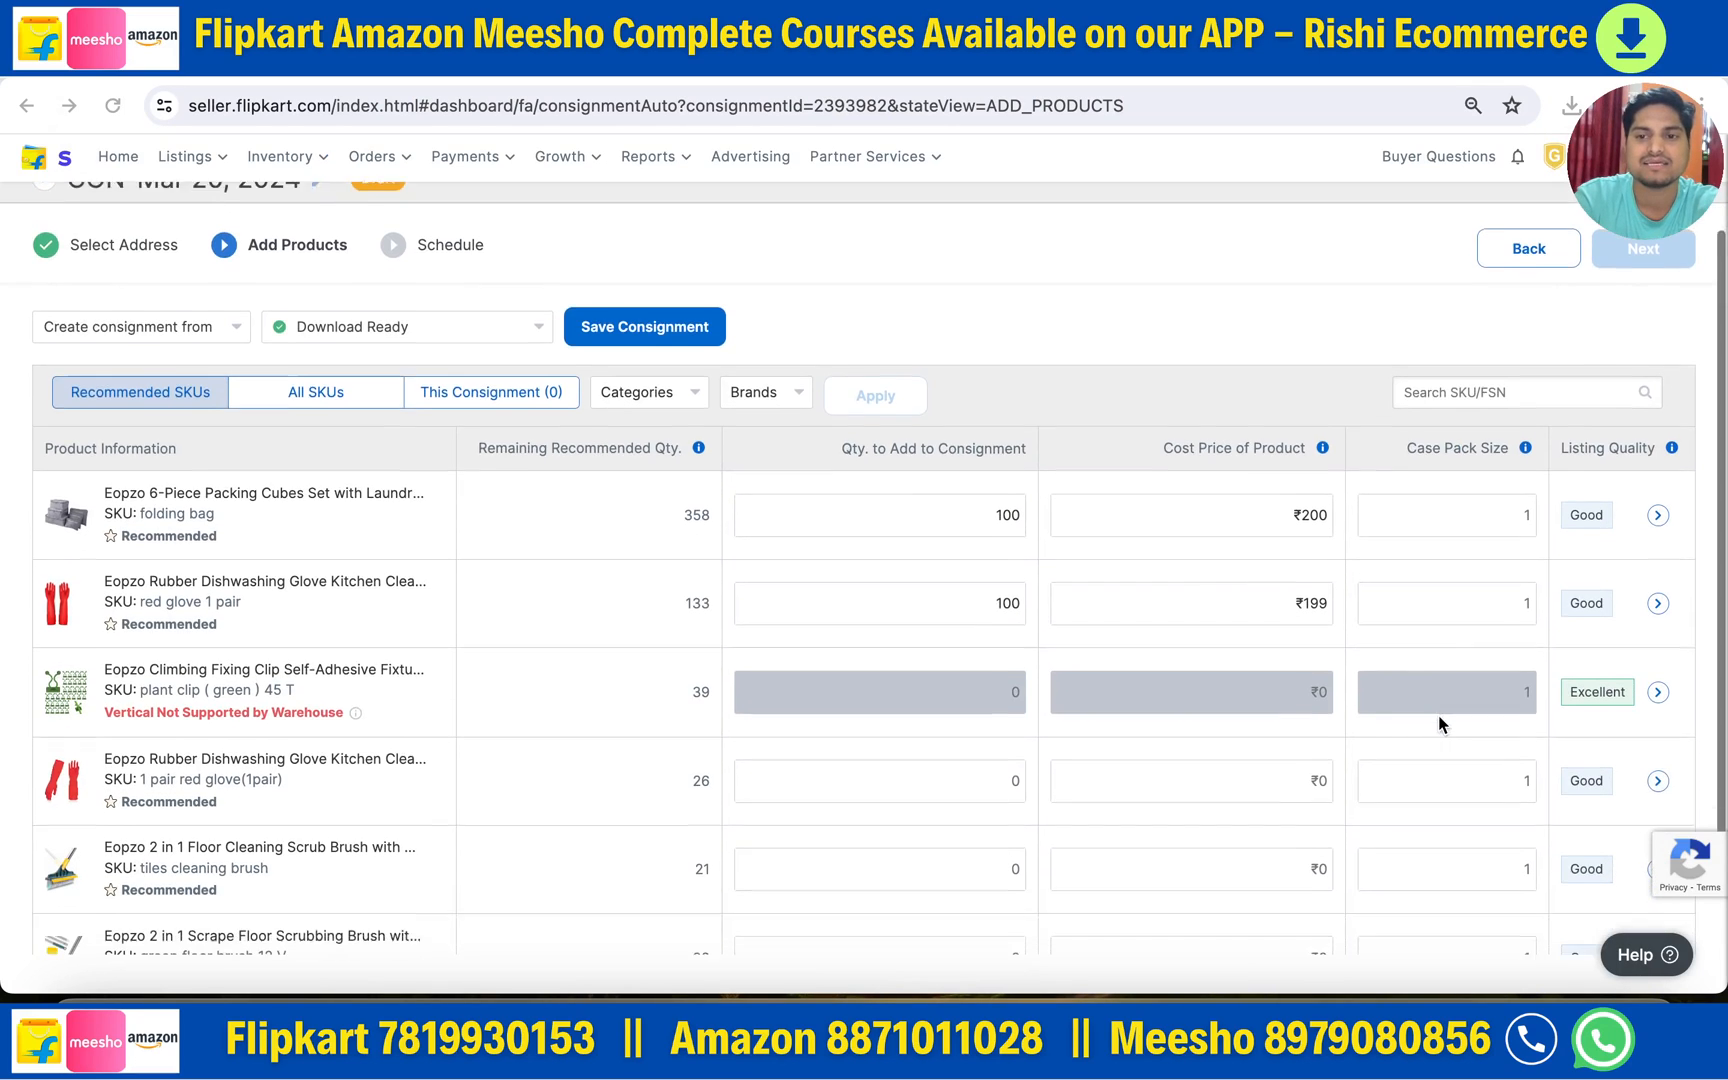
pyautogui.scroll(-1, 1438, 716)
pyautogui.scroll(2, 1196, 724)
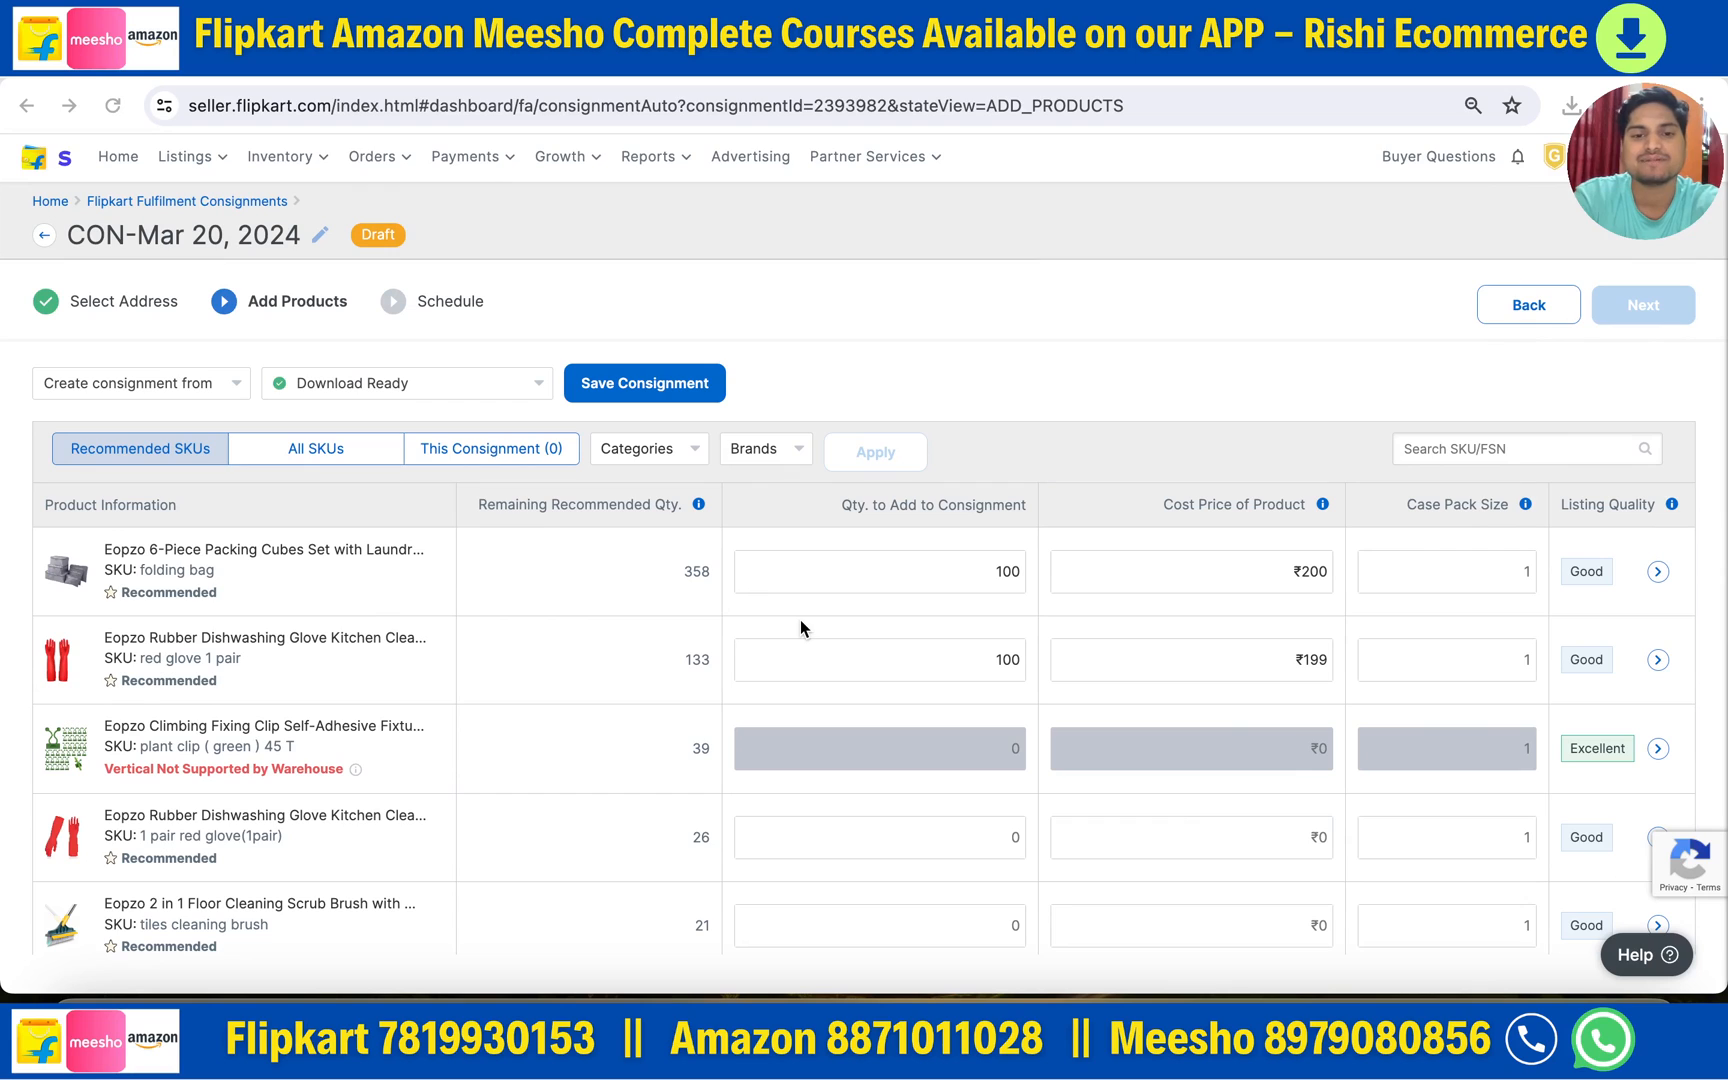
pyautogui.scroll(-3, 450, 818)
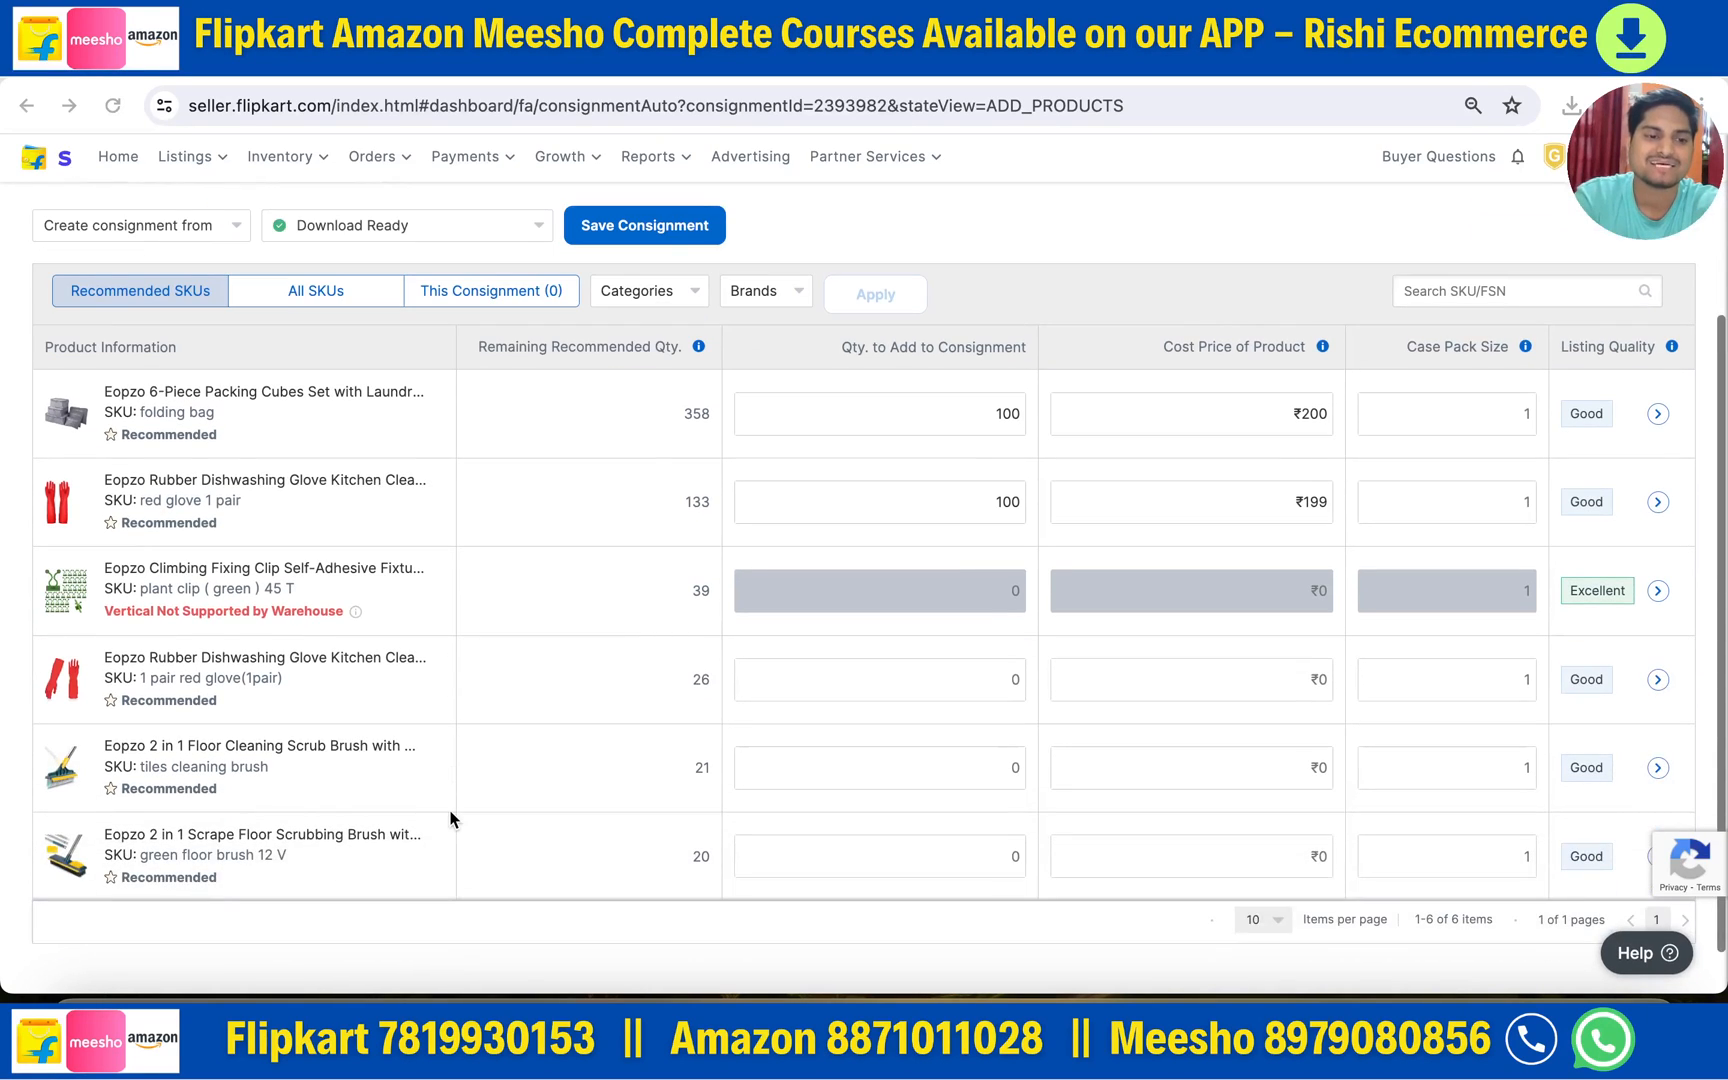
pyautogui.scroll(1, 450, 815)
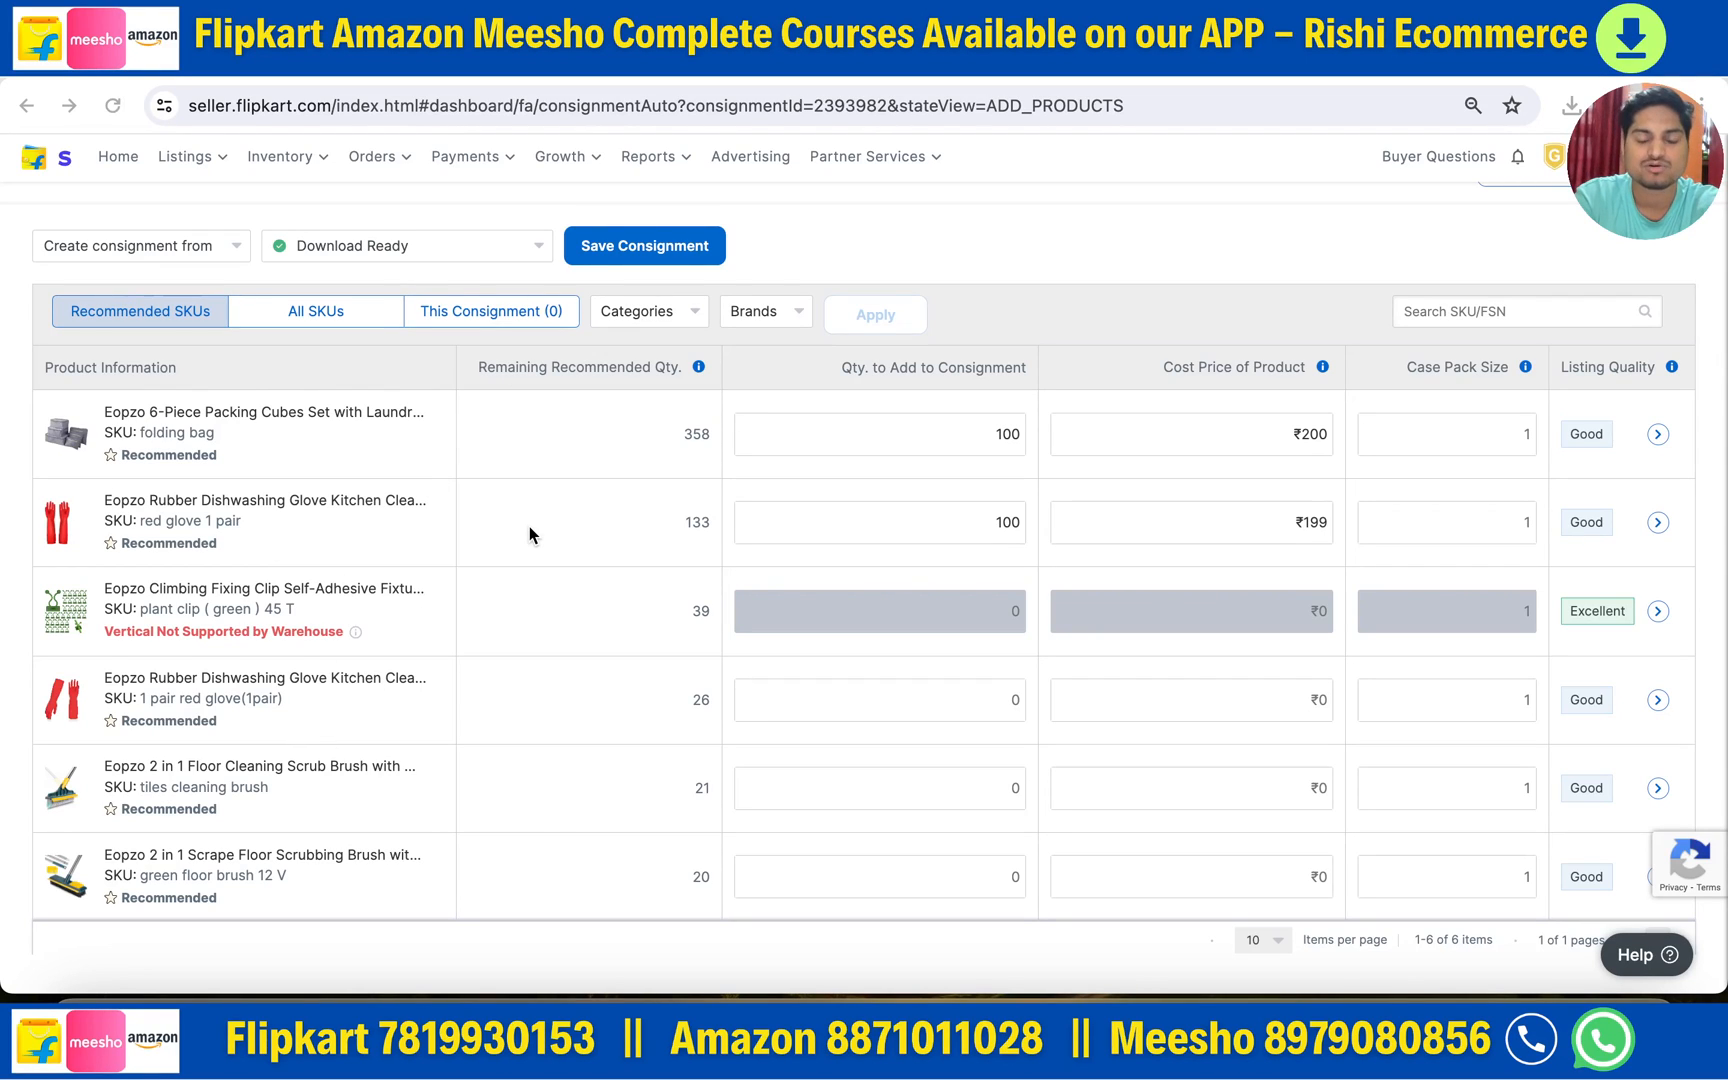
pyautogui.scroll(2, 529, 528)
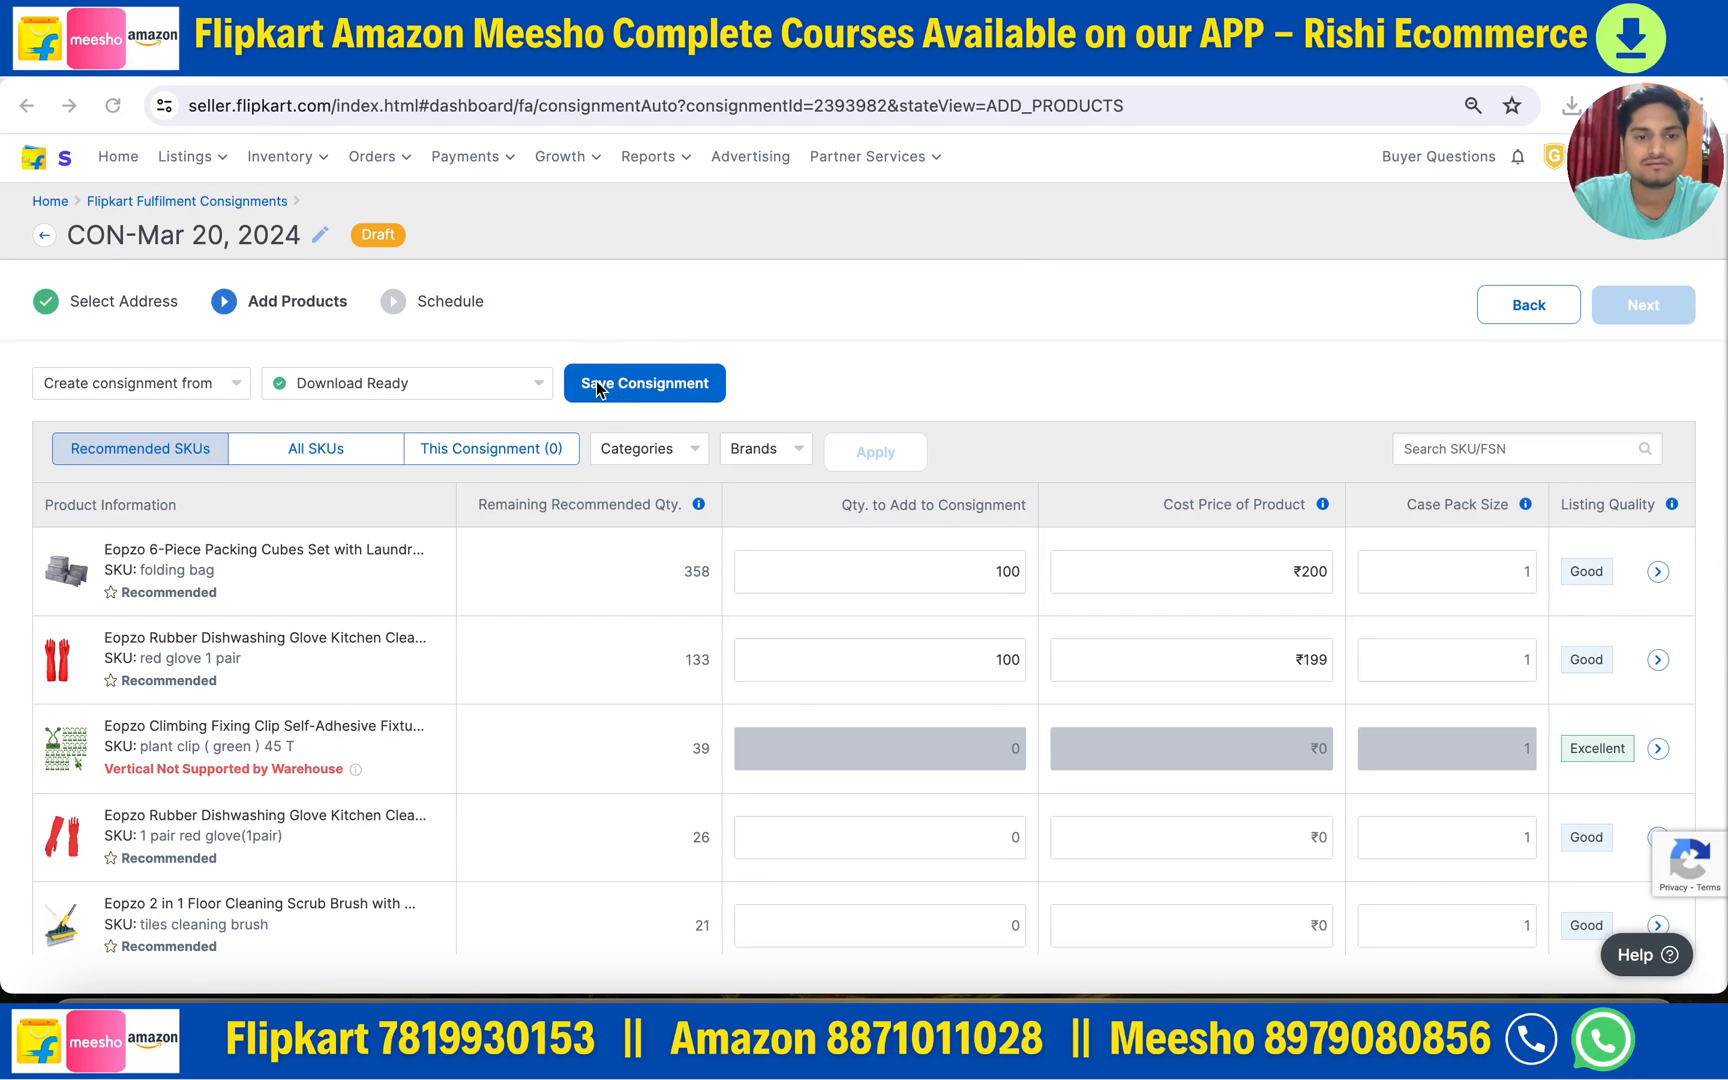
pyautogui.click(868, 334)
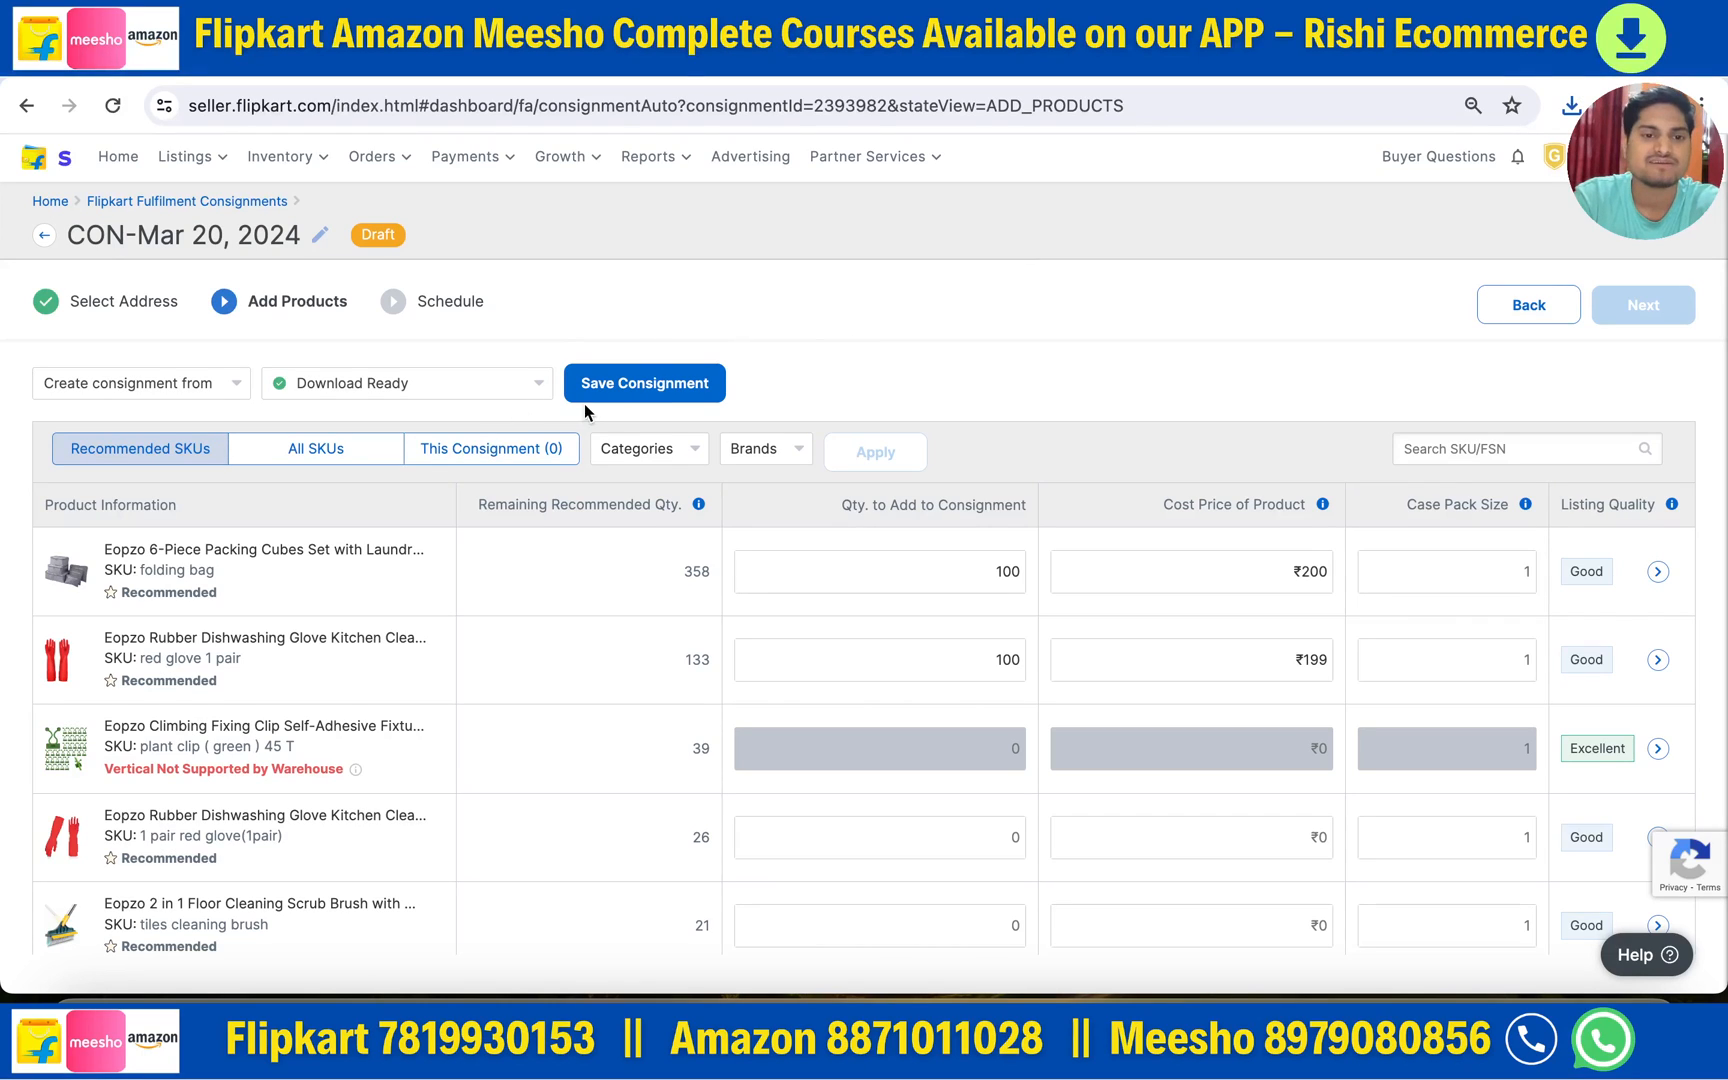
pyautogui.click(640, 388)
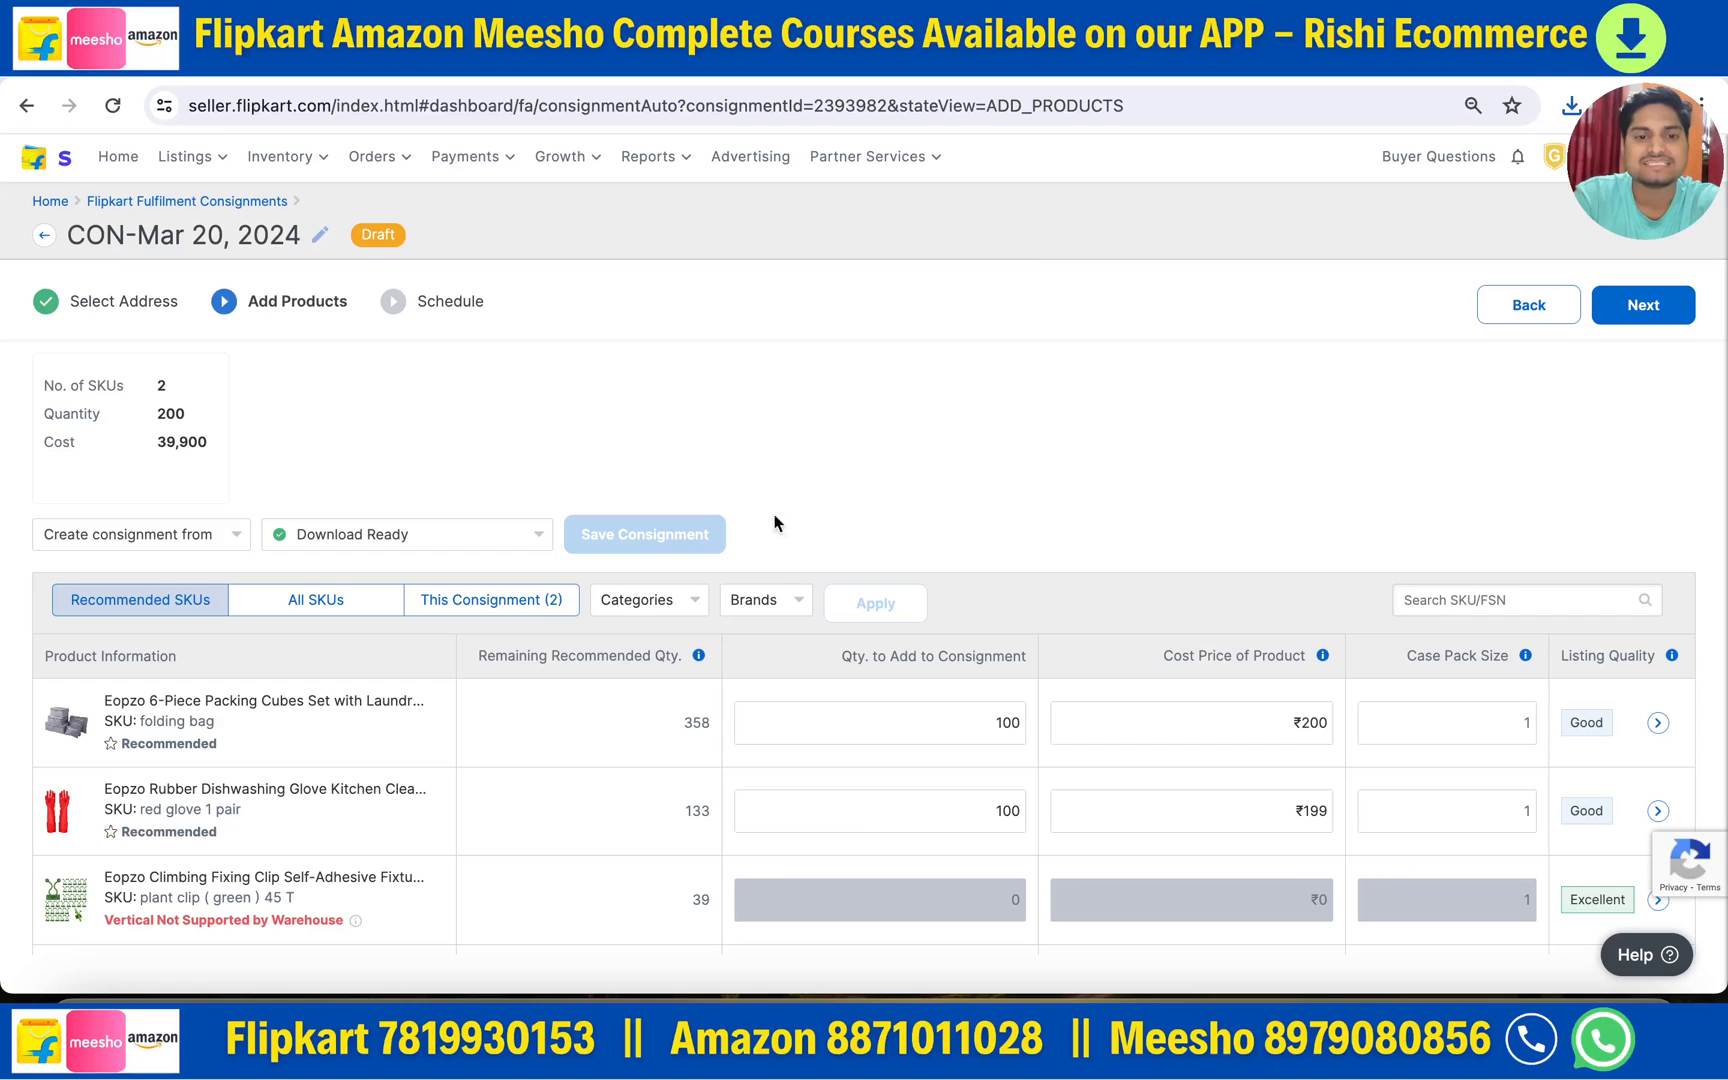
# - Review the summary totals: 2 SKUs, 200 units and cost 39,900
pyautogui.scroll(-2, 630, 705)
pyautogui.scroll(2, 598, 686)
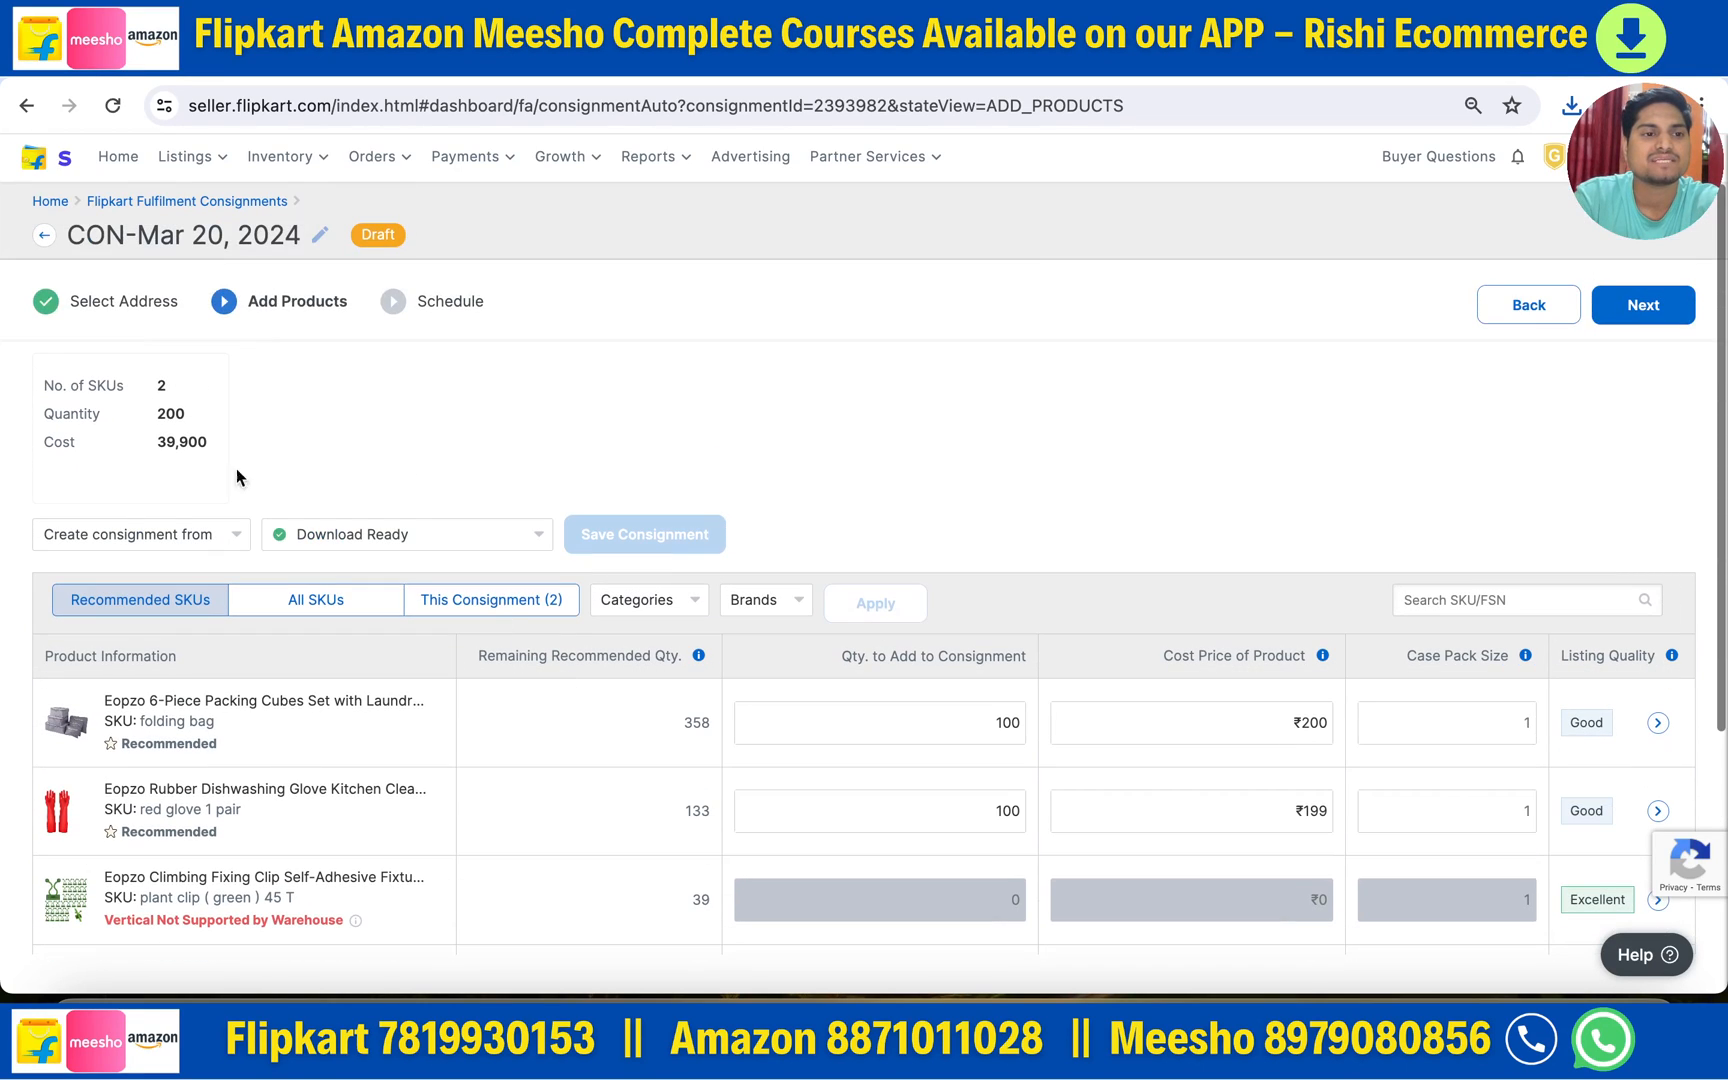
pyautogui.moveTo(44, 385); pyautogui.dragTo(192, 392)
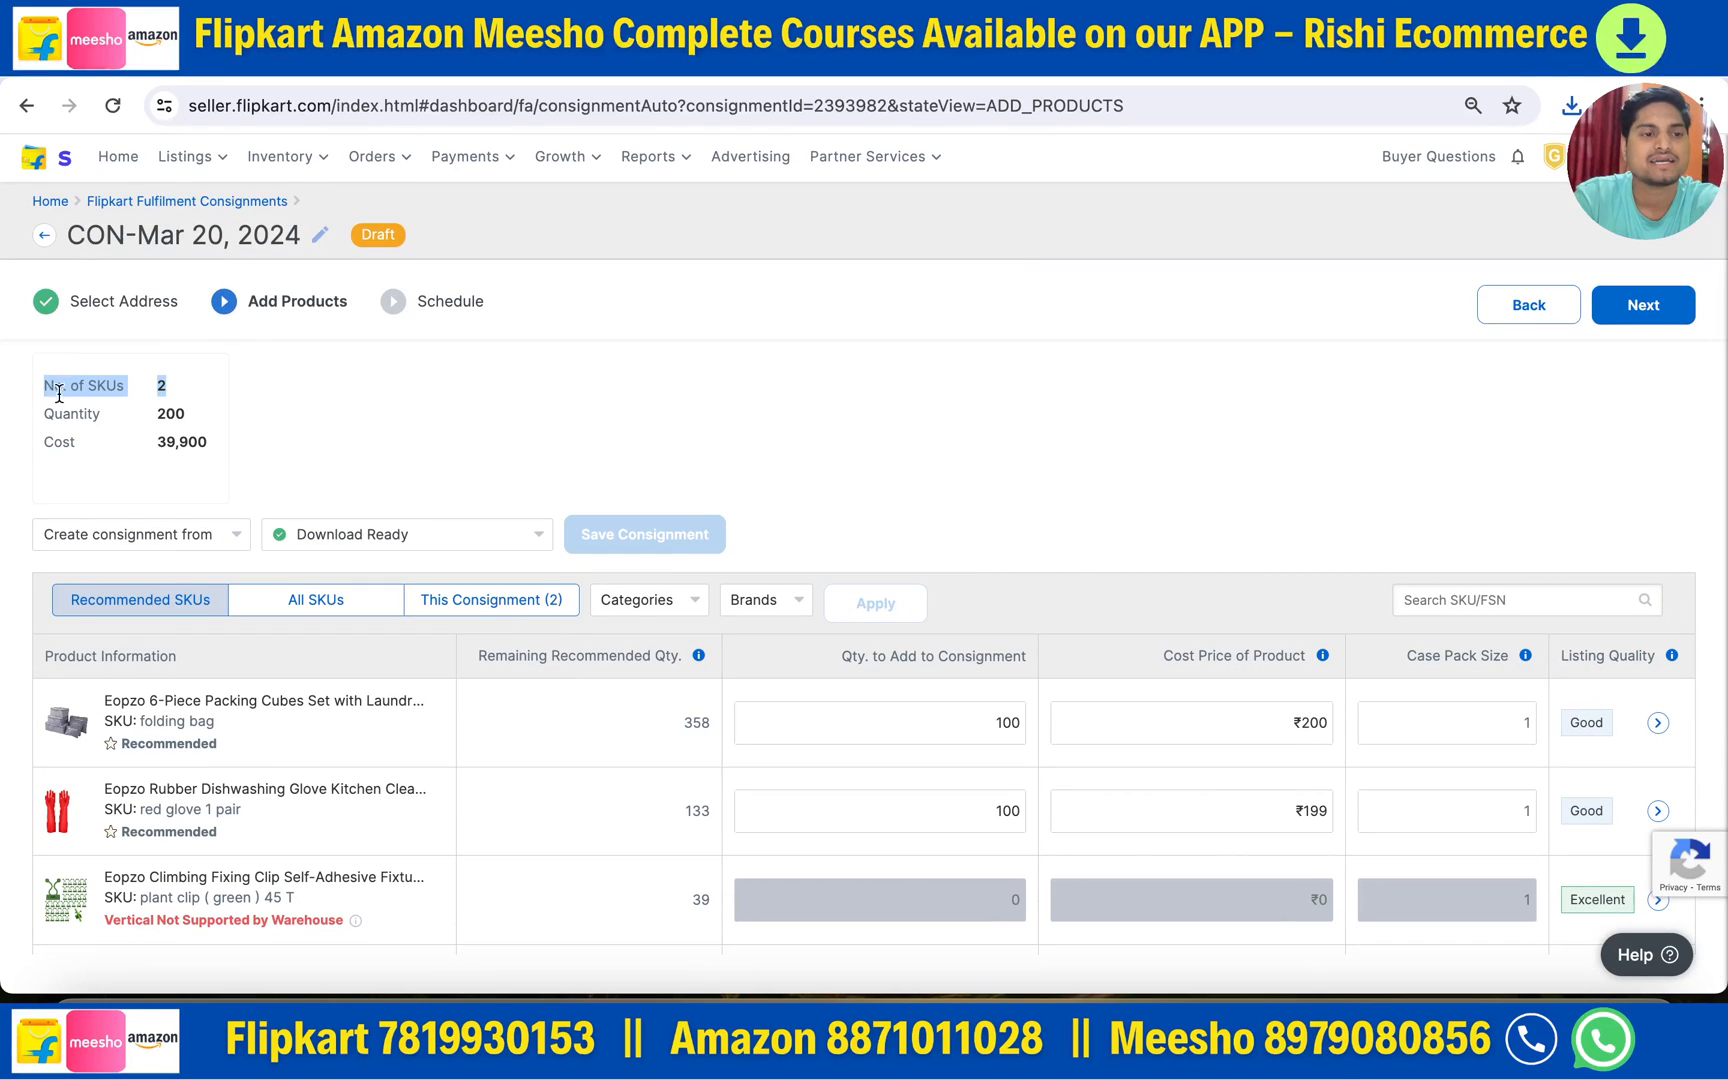
pyautogui.moveTo(45, 414); pyautogui.dragTo(246, 425)
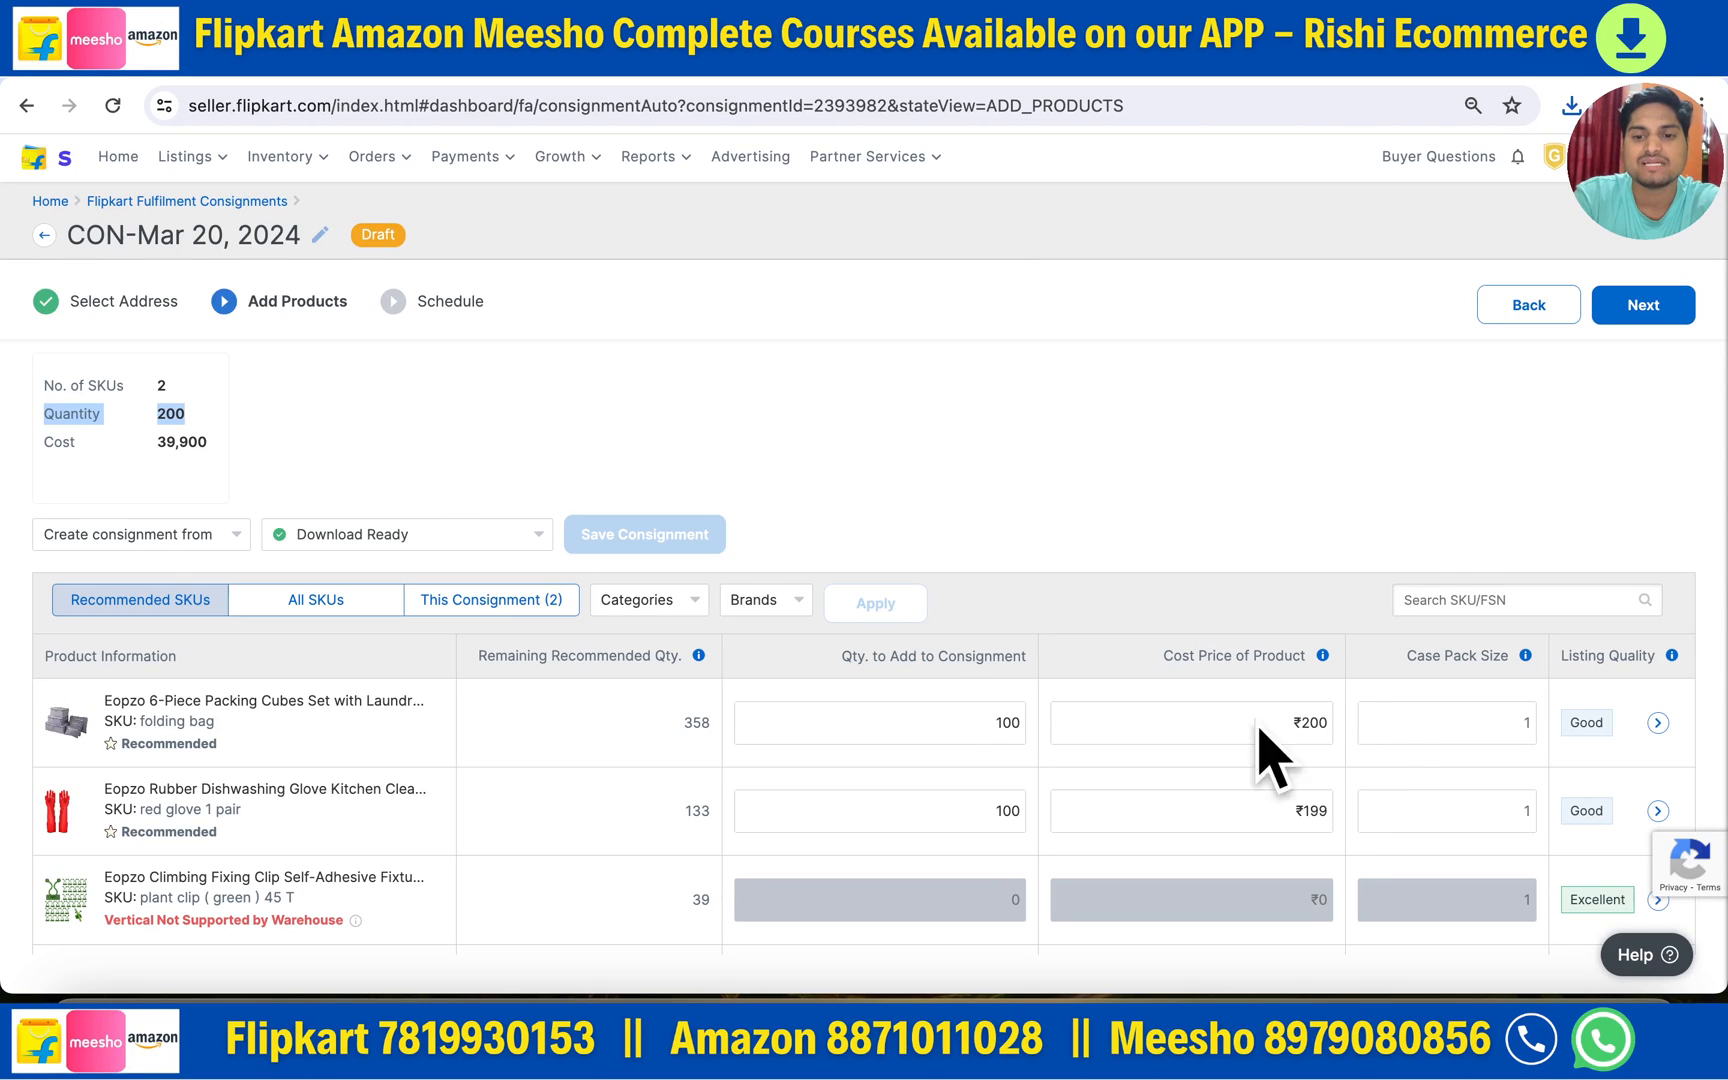
pyautogui.moveTo(40, 442); pyautogui.dragTo(223, 455)
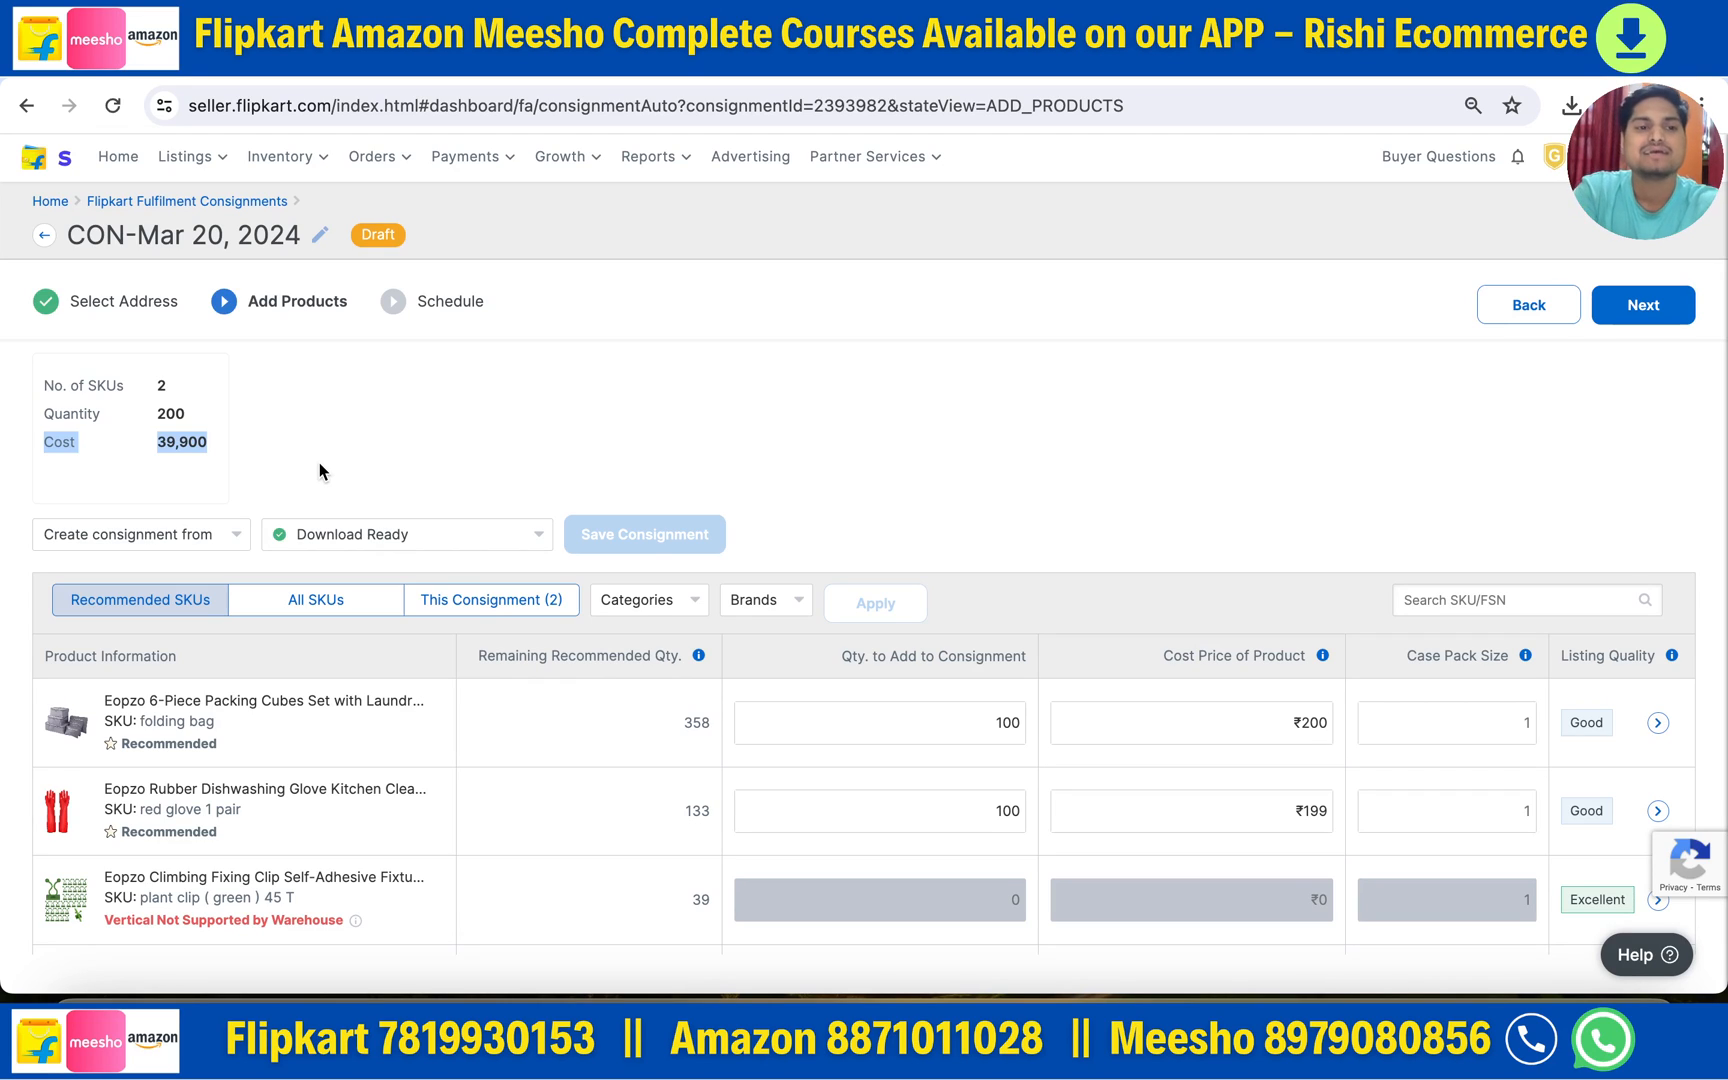
pyautogui.click(480, 450)
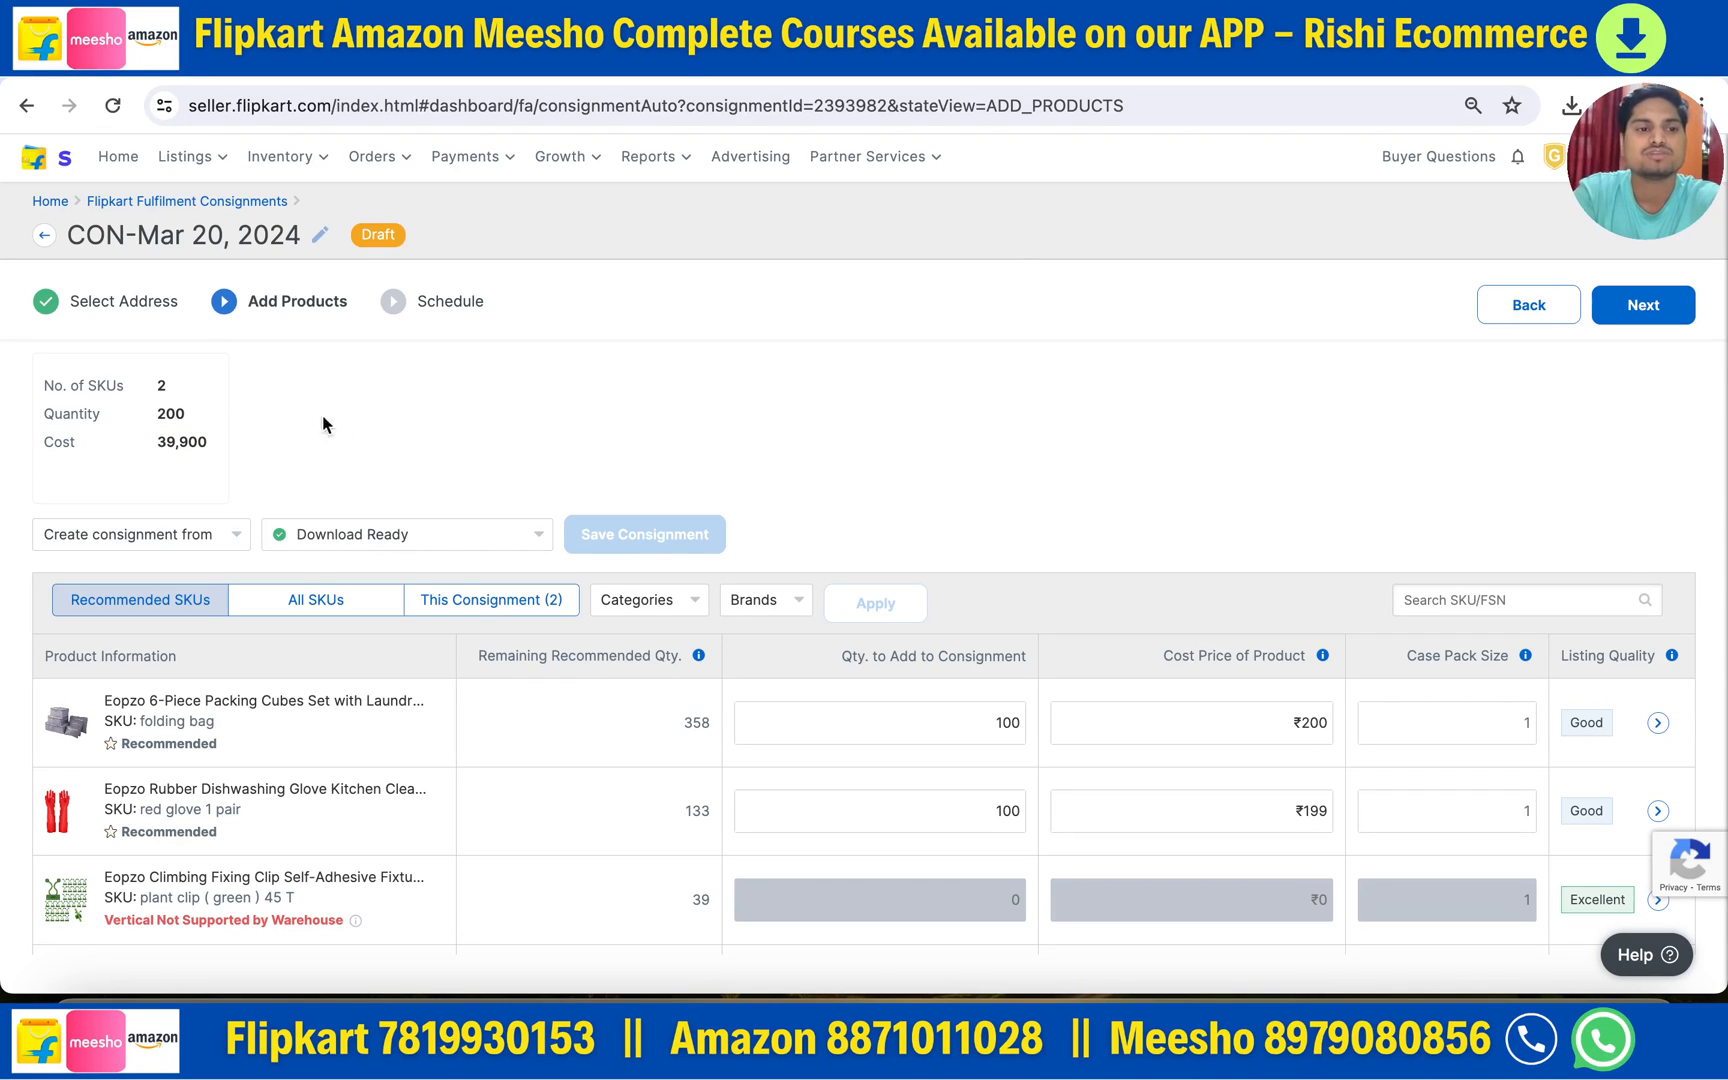
pyautogui.click(475, 441)
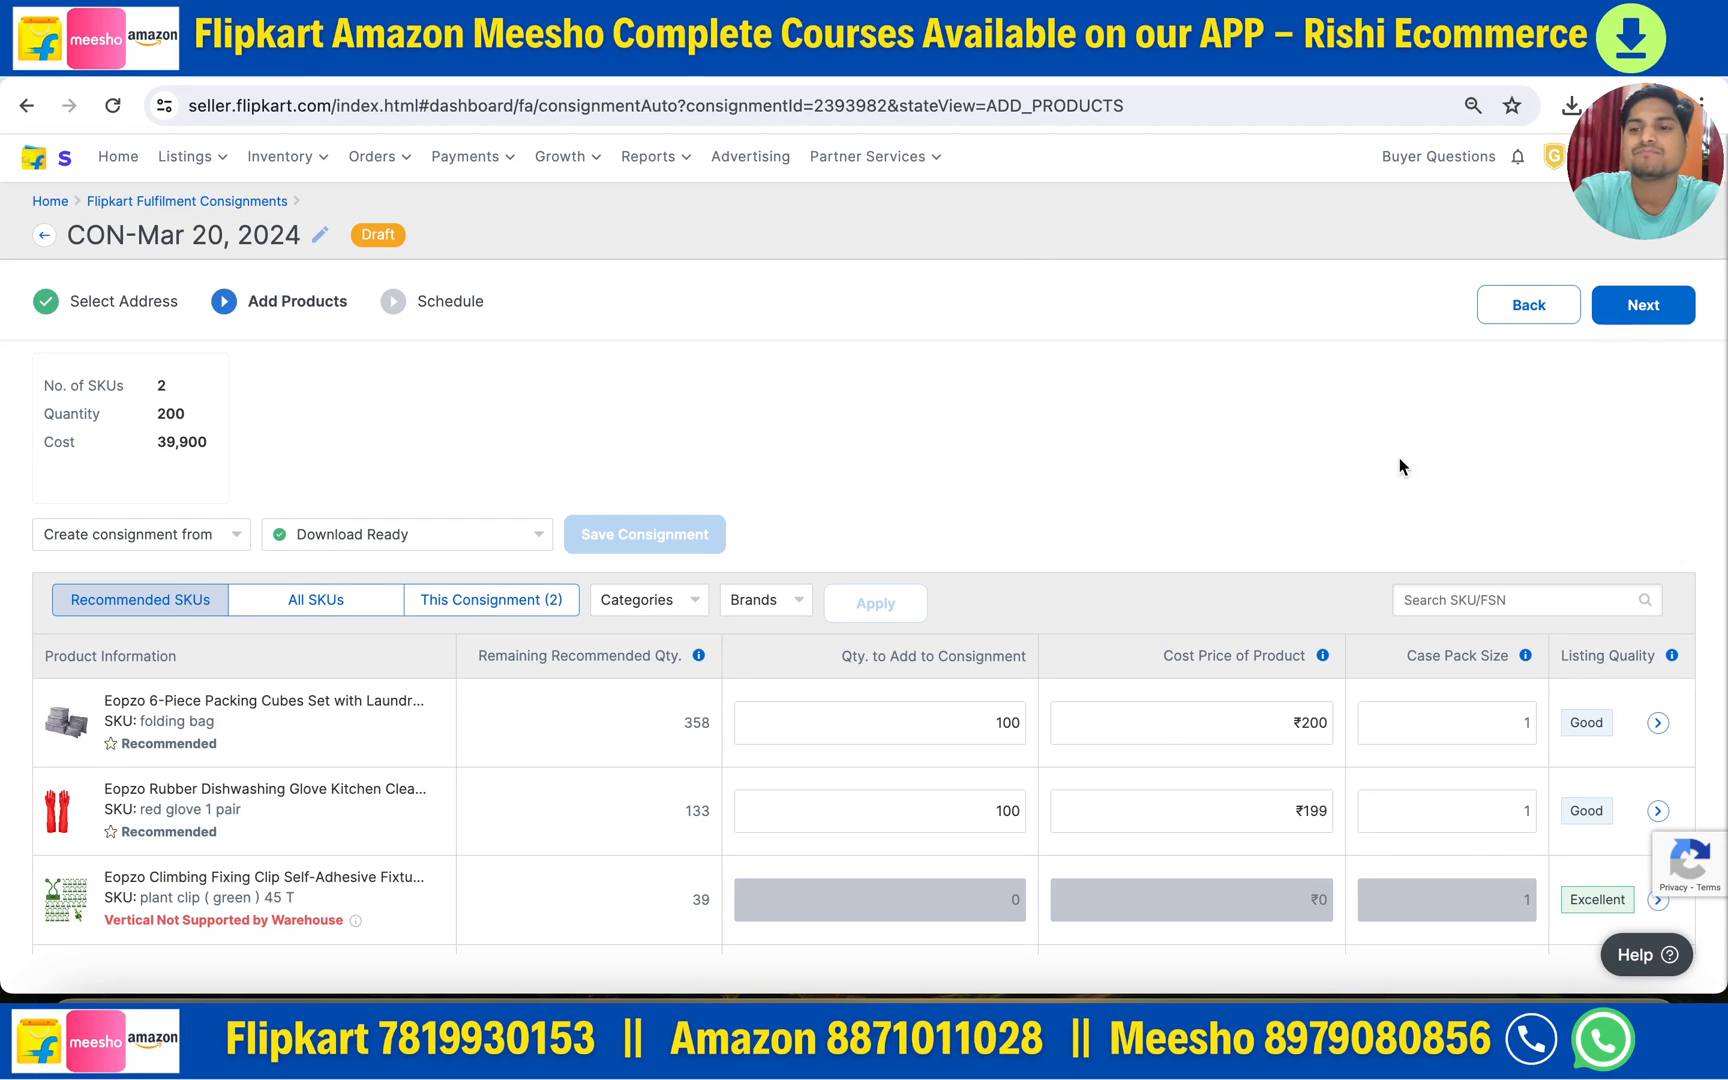
# - Advance draft CON-Mar 20, 2024 to the Schedule step and choose Pick Up delivery
pyautogui.click(1630, 308)
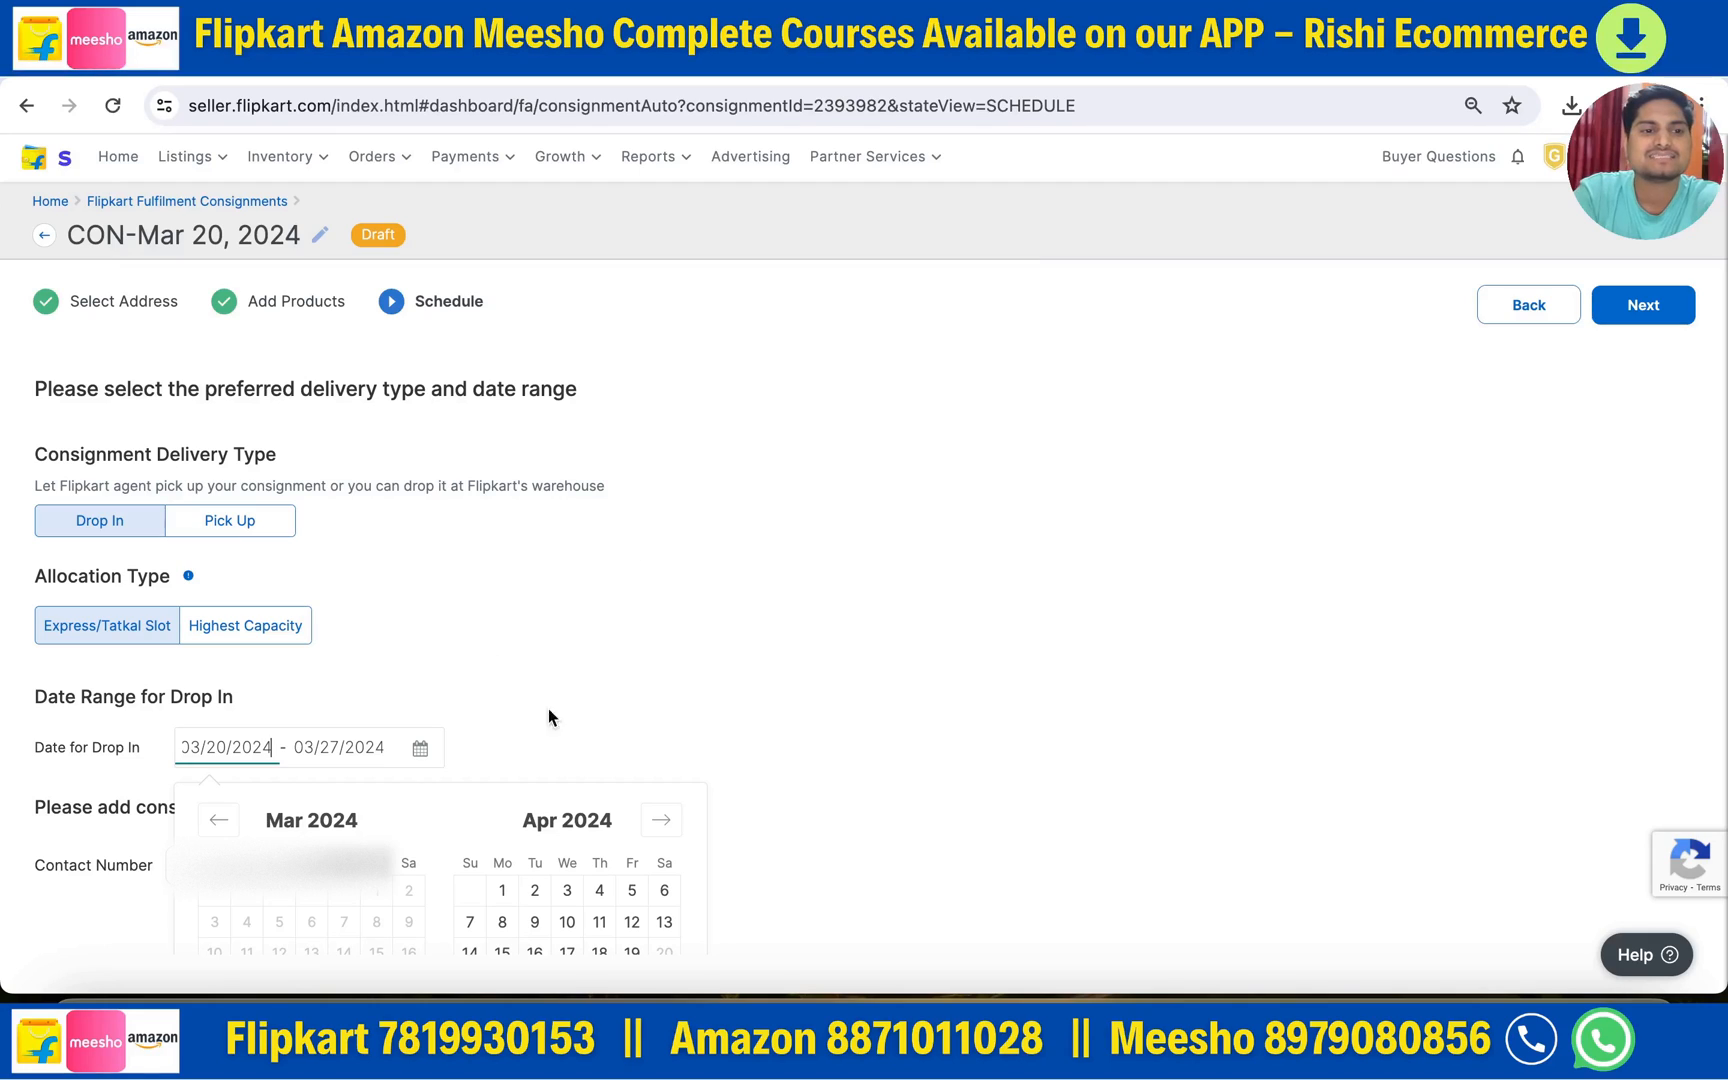
pyautogui.scroll(-1, 567, 713)
pyautogui.scroll(1, 567, 713)
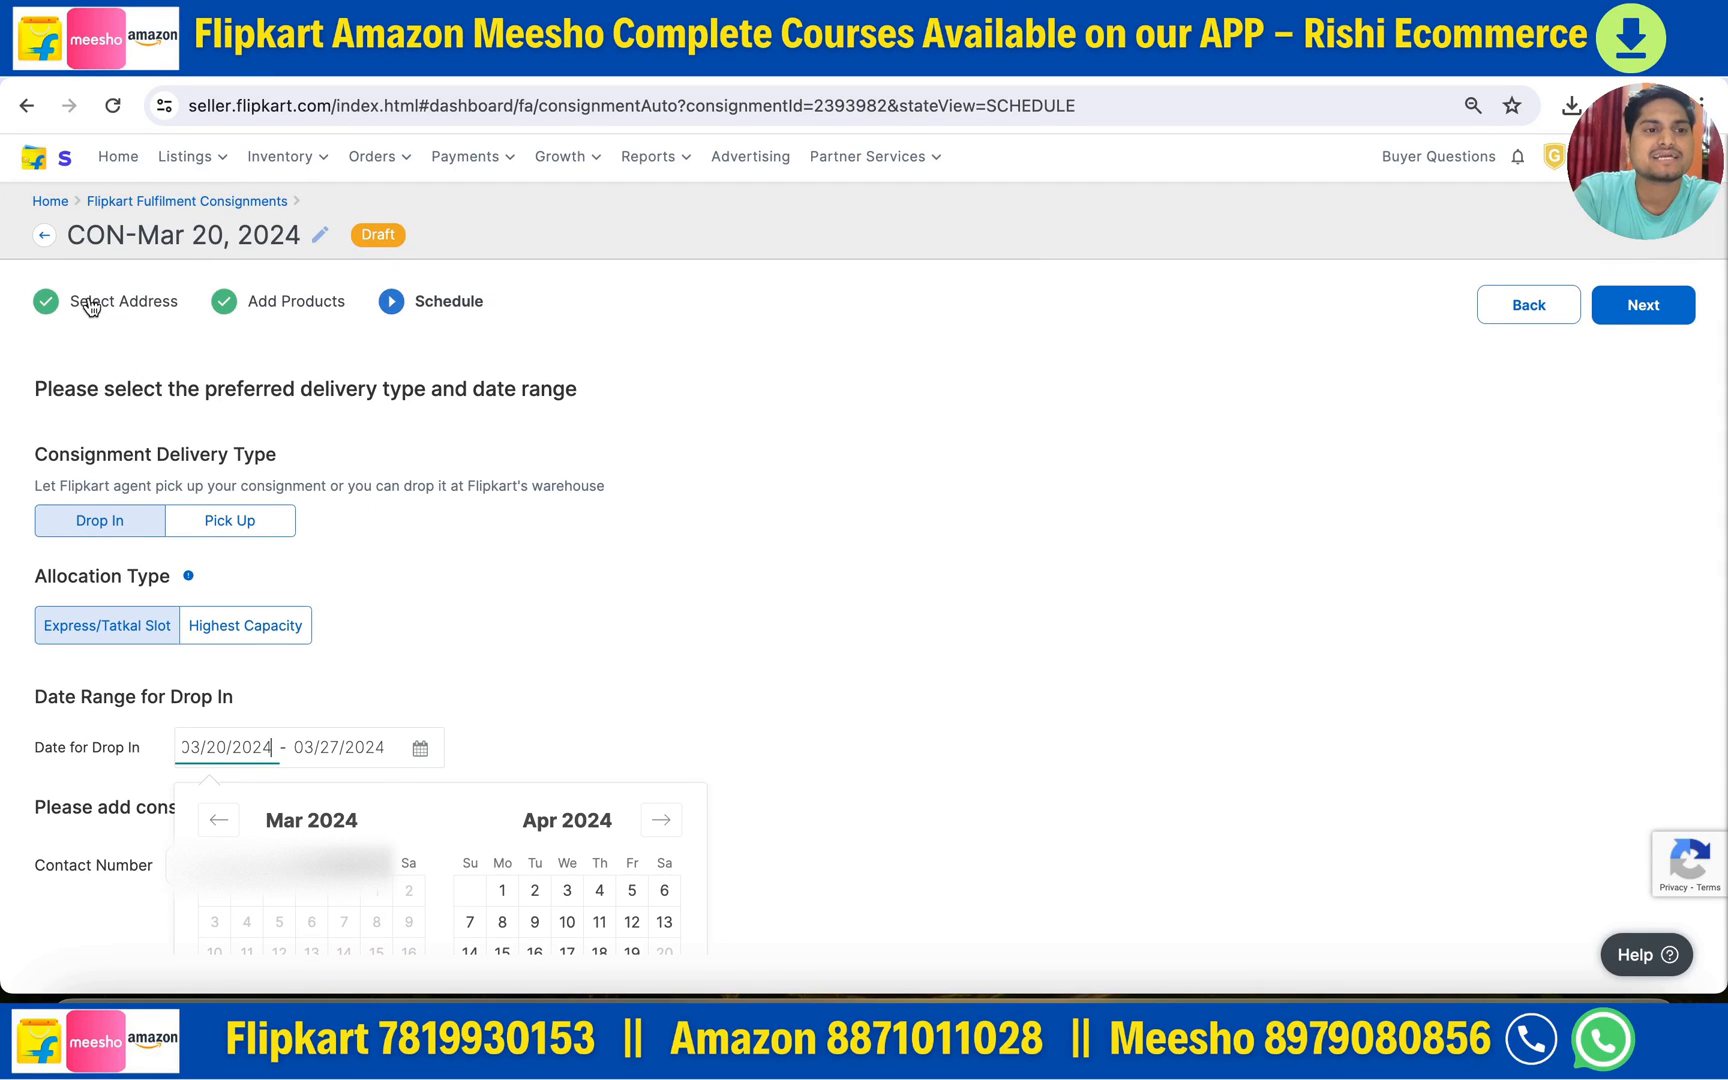
pyautogui.moveTo(80, 300); pyautogui.dragTo(341, 307)
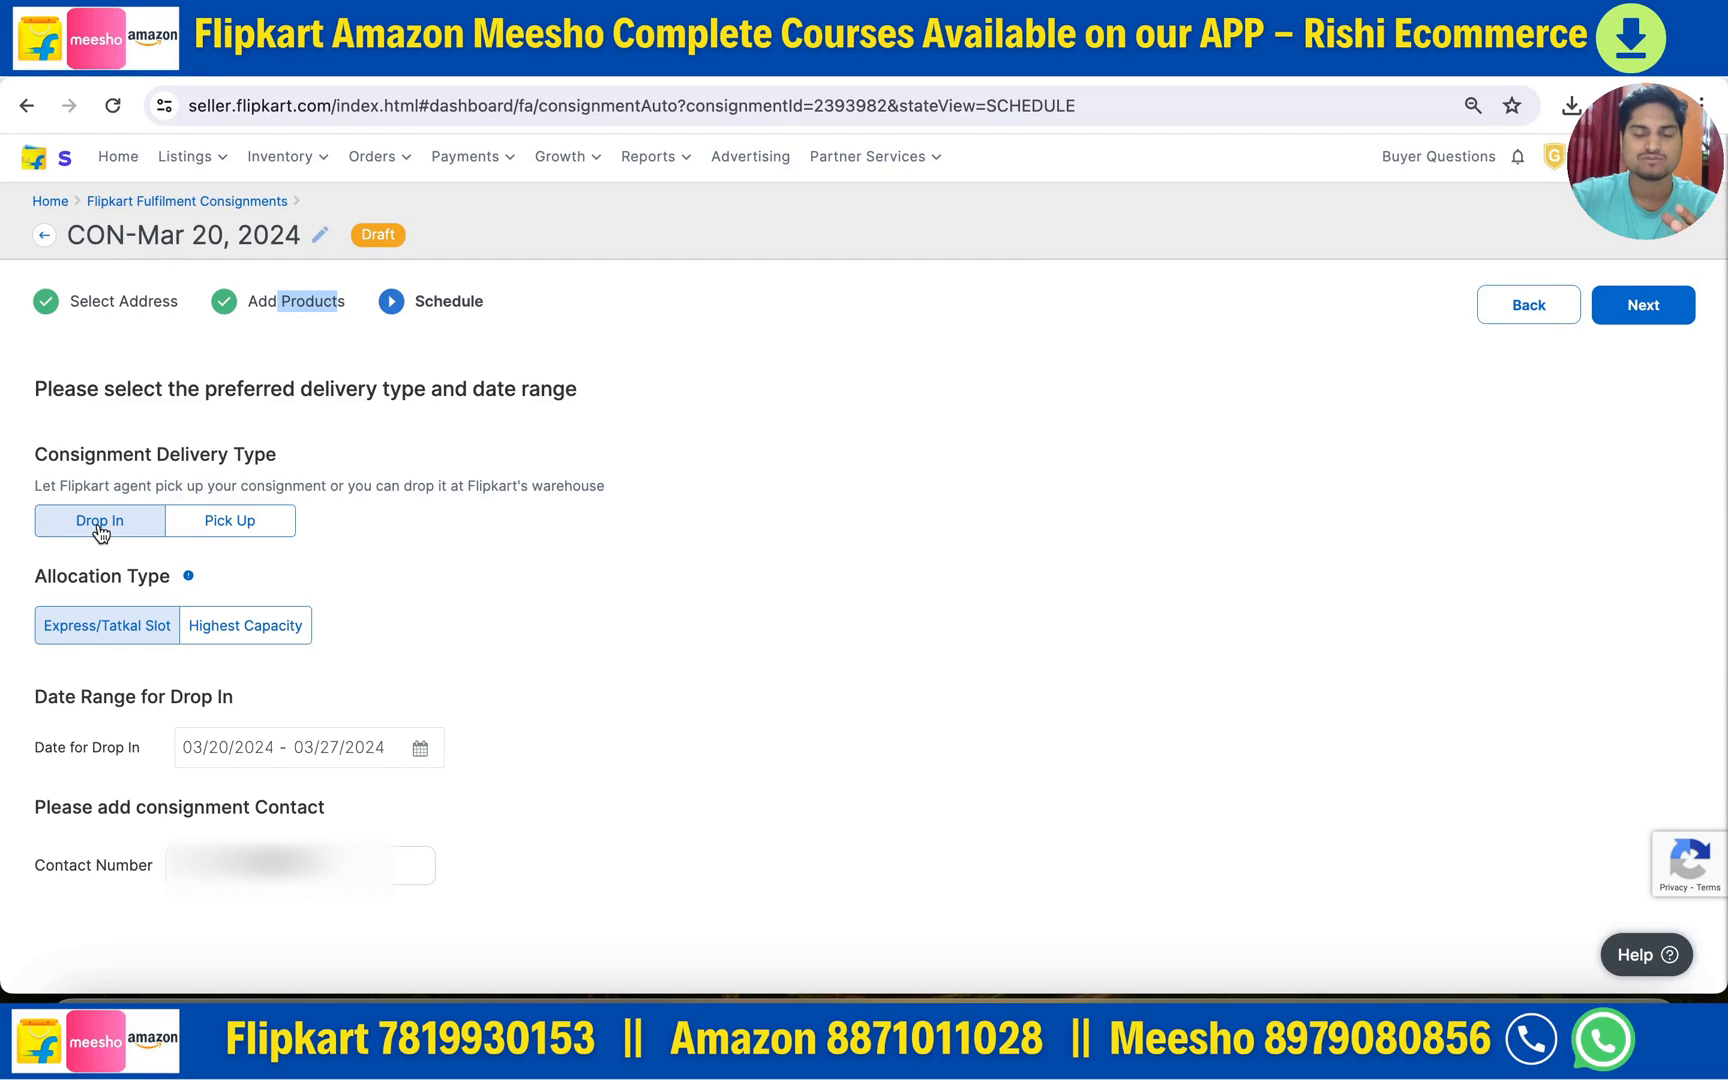
pyautogui.click(219, 533)
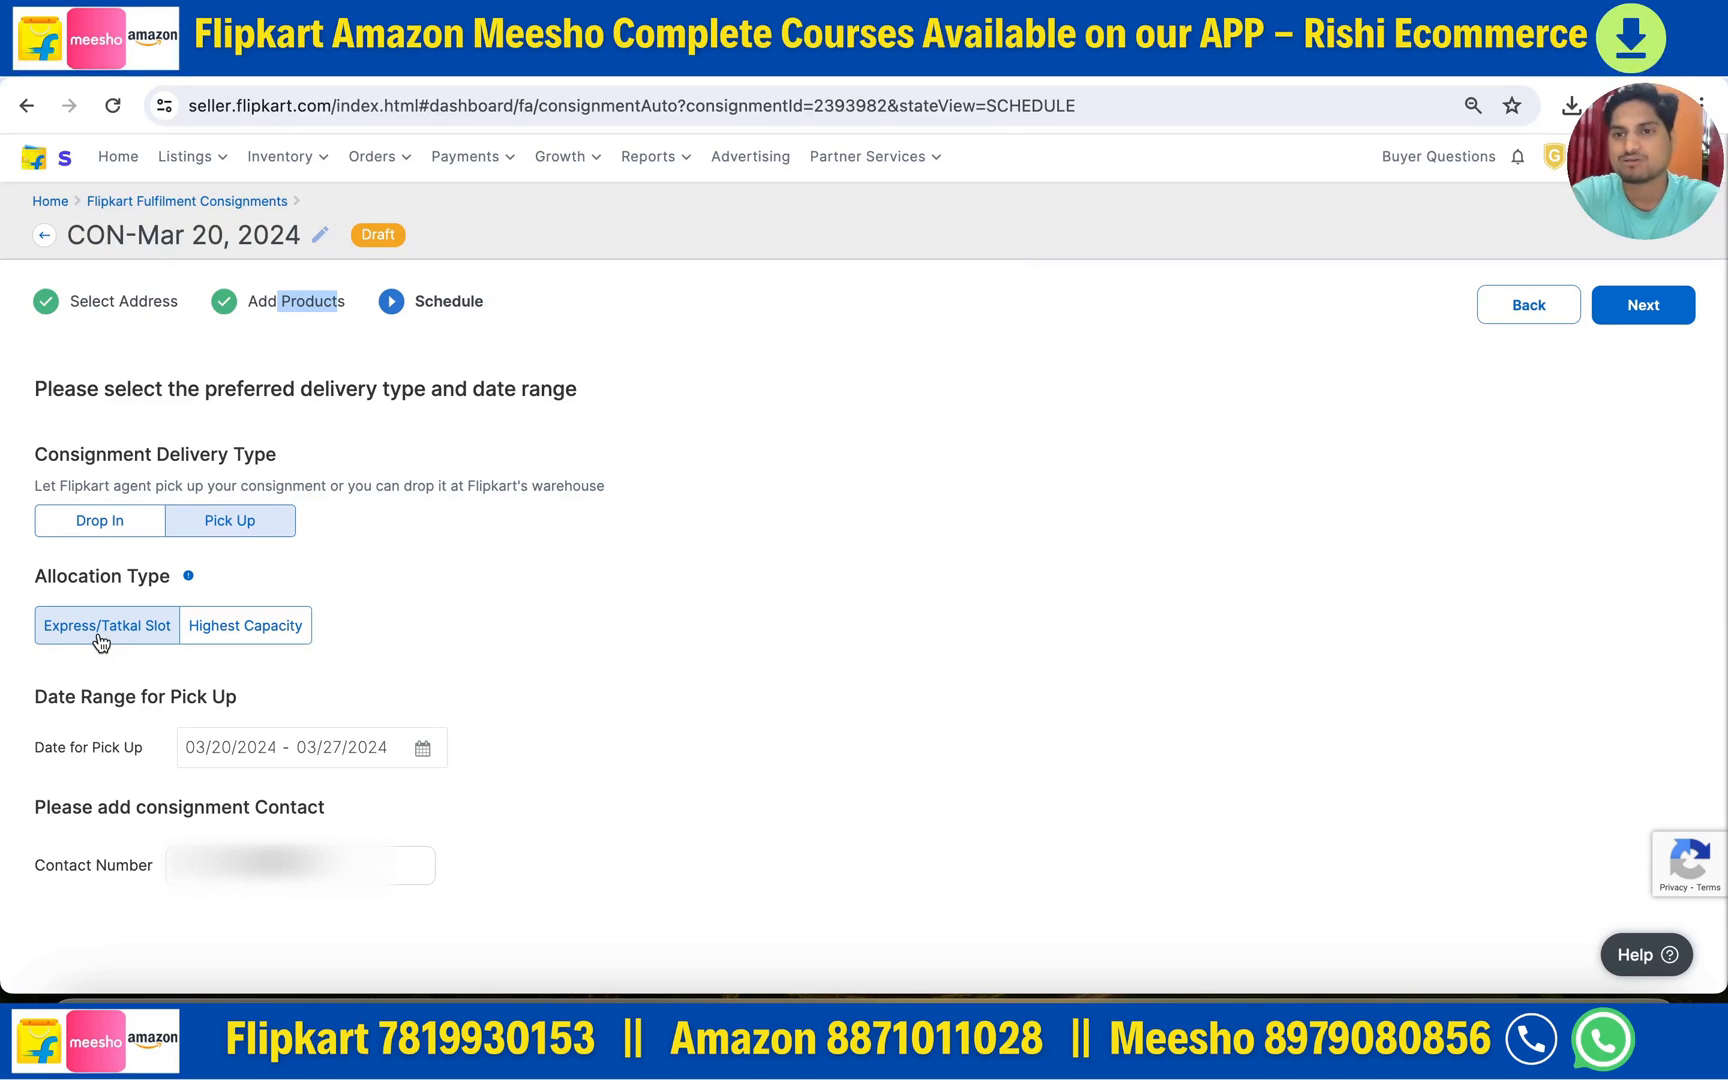
# - Keep Express/Tatkal Slot allocation and set the pick-up date range to Mar 20–Mar 24, 2024
pyautogui.click(240, 636)
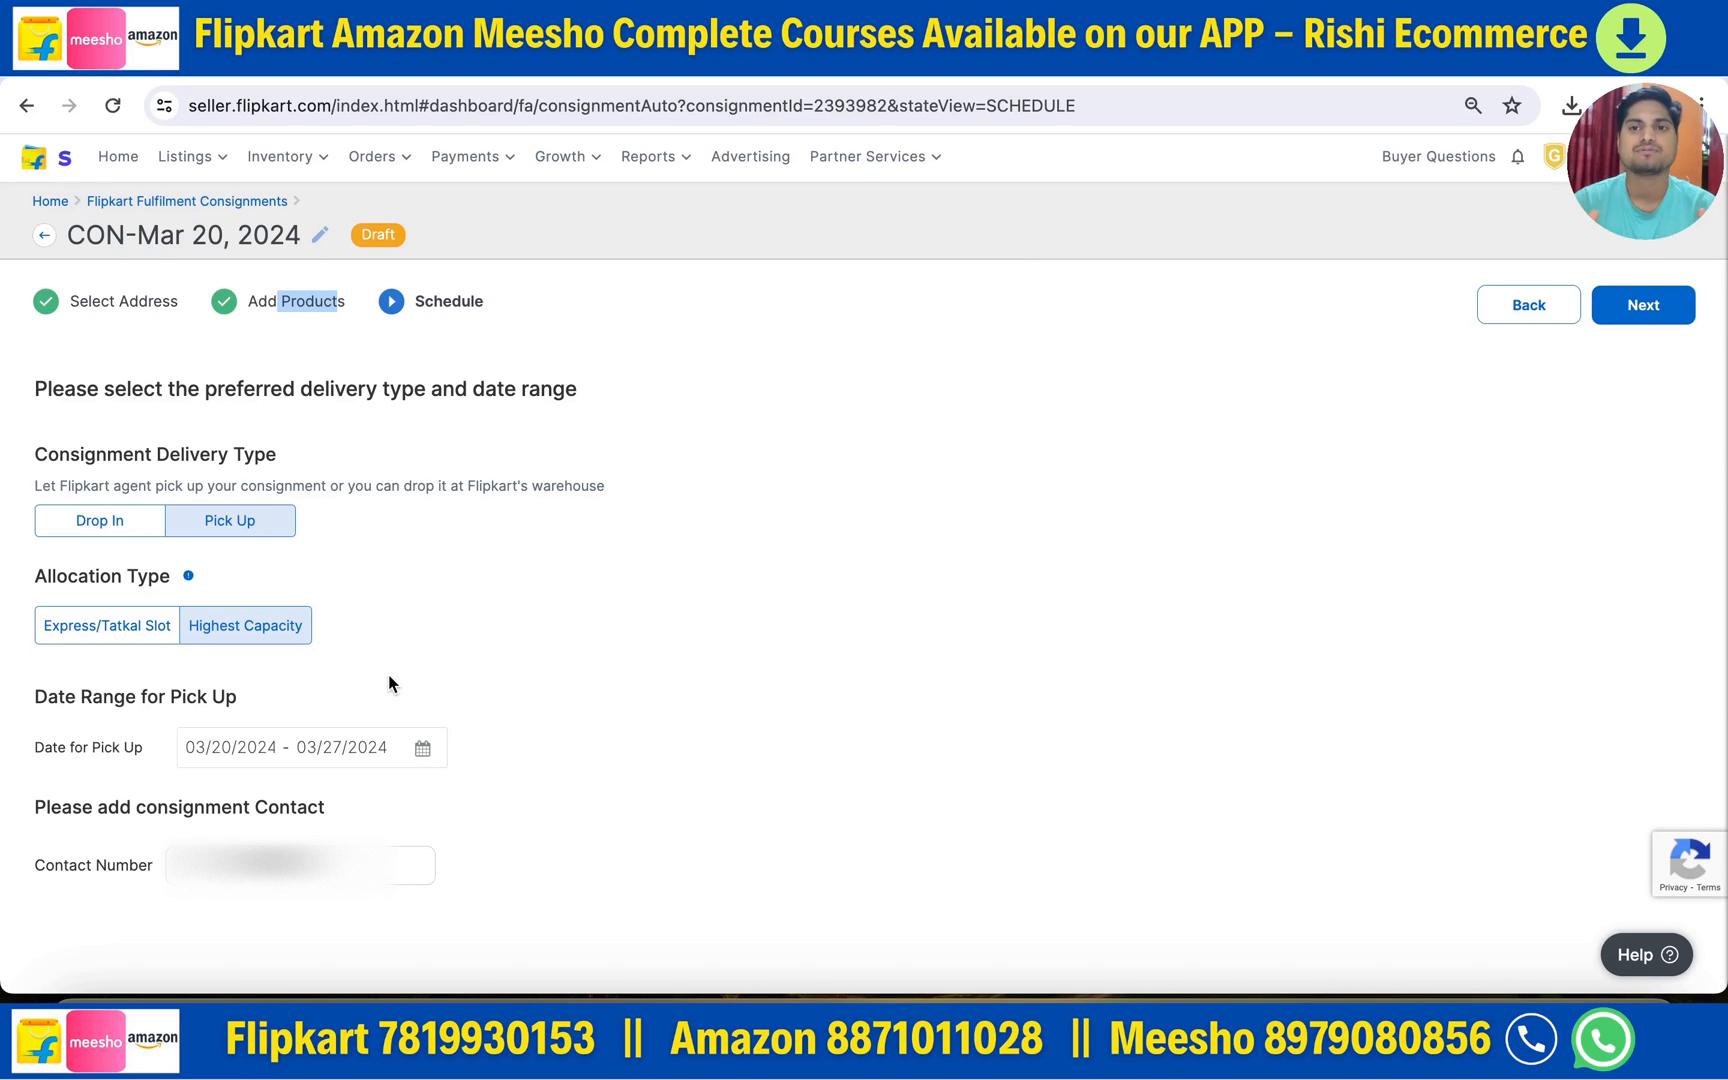
pyautogui.click(95, 642)
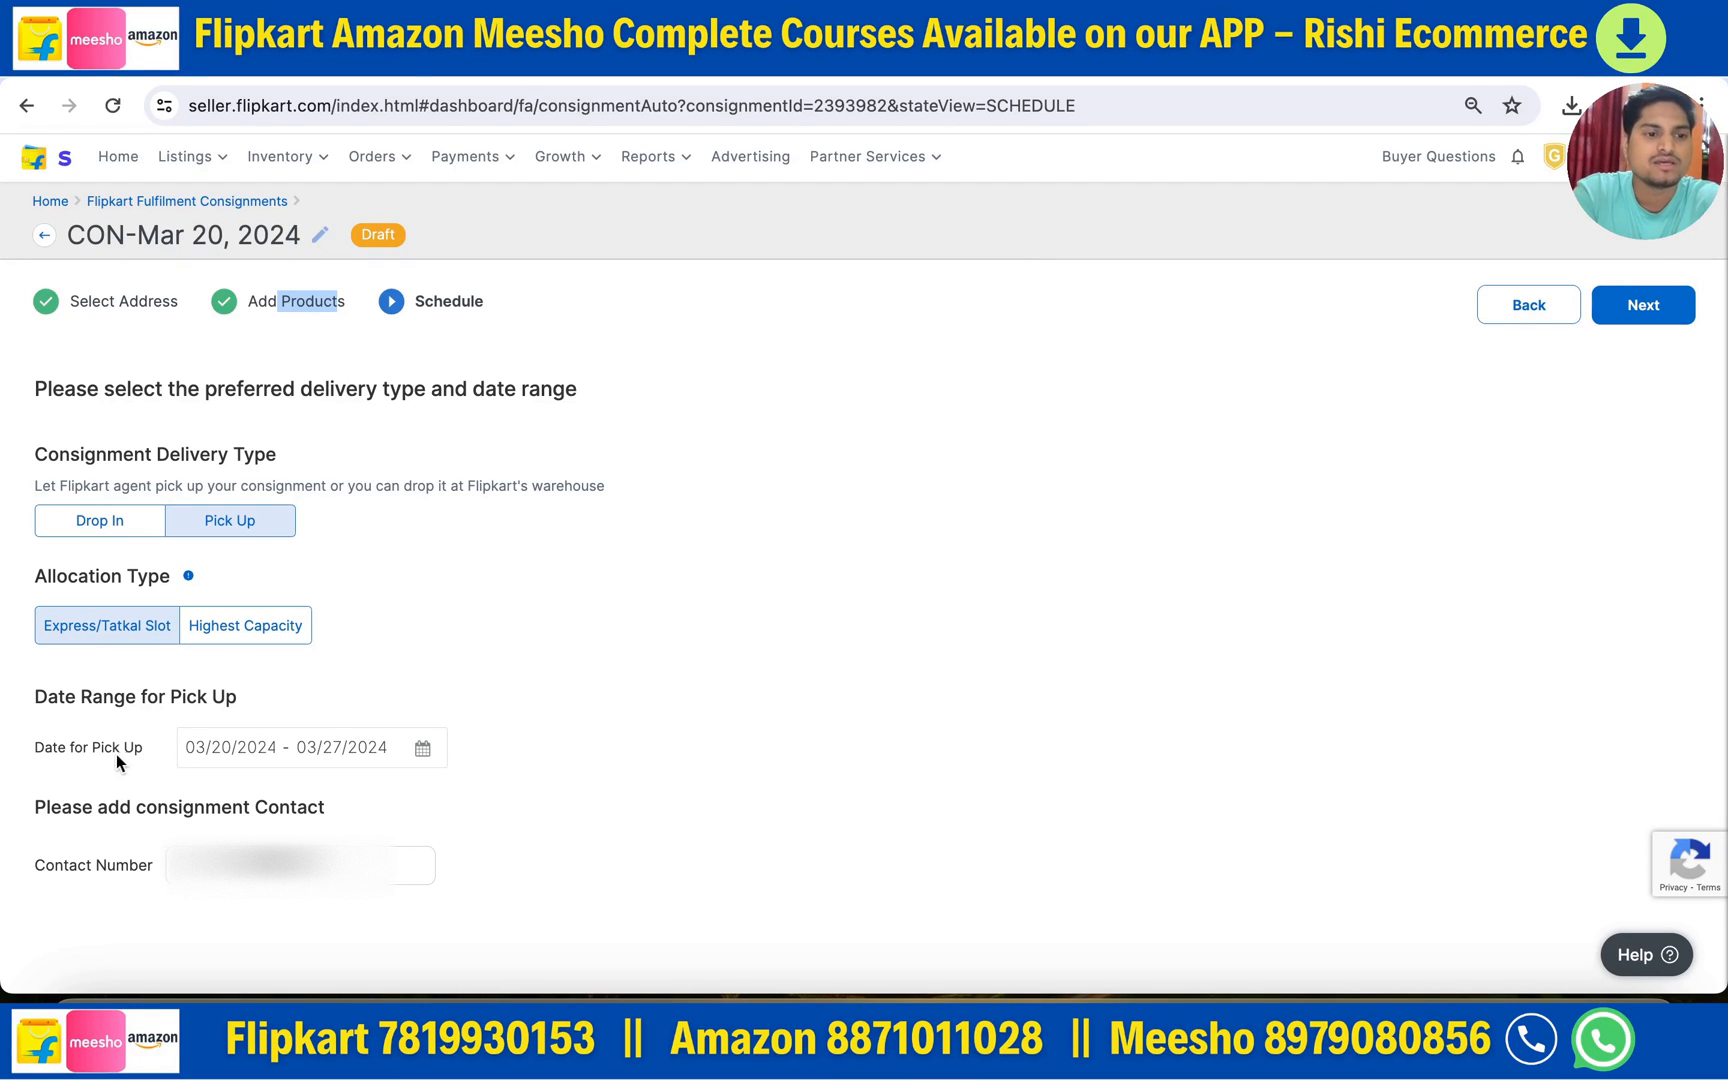
pyautogui.click(420, 749)
pyautogui.scroll(-2, 620, 735)
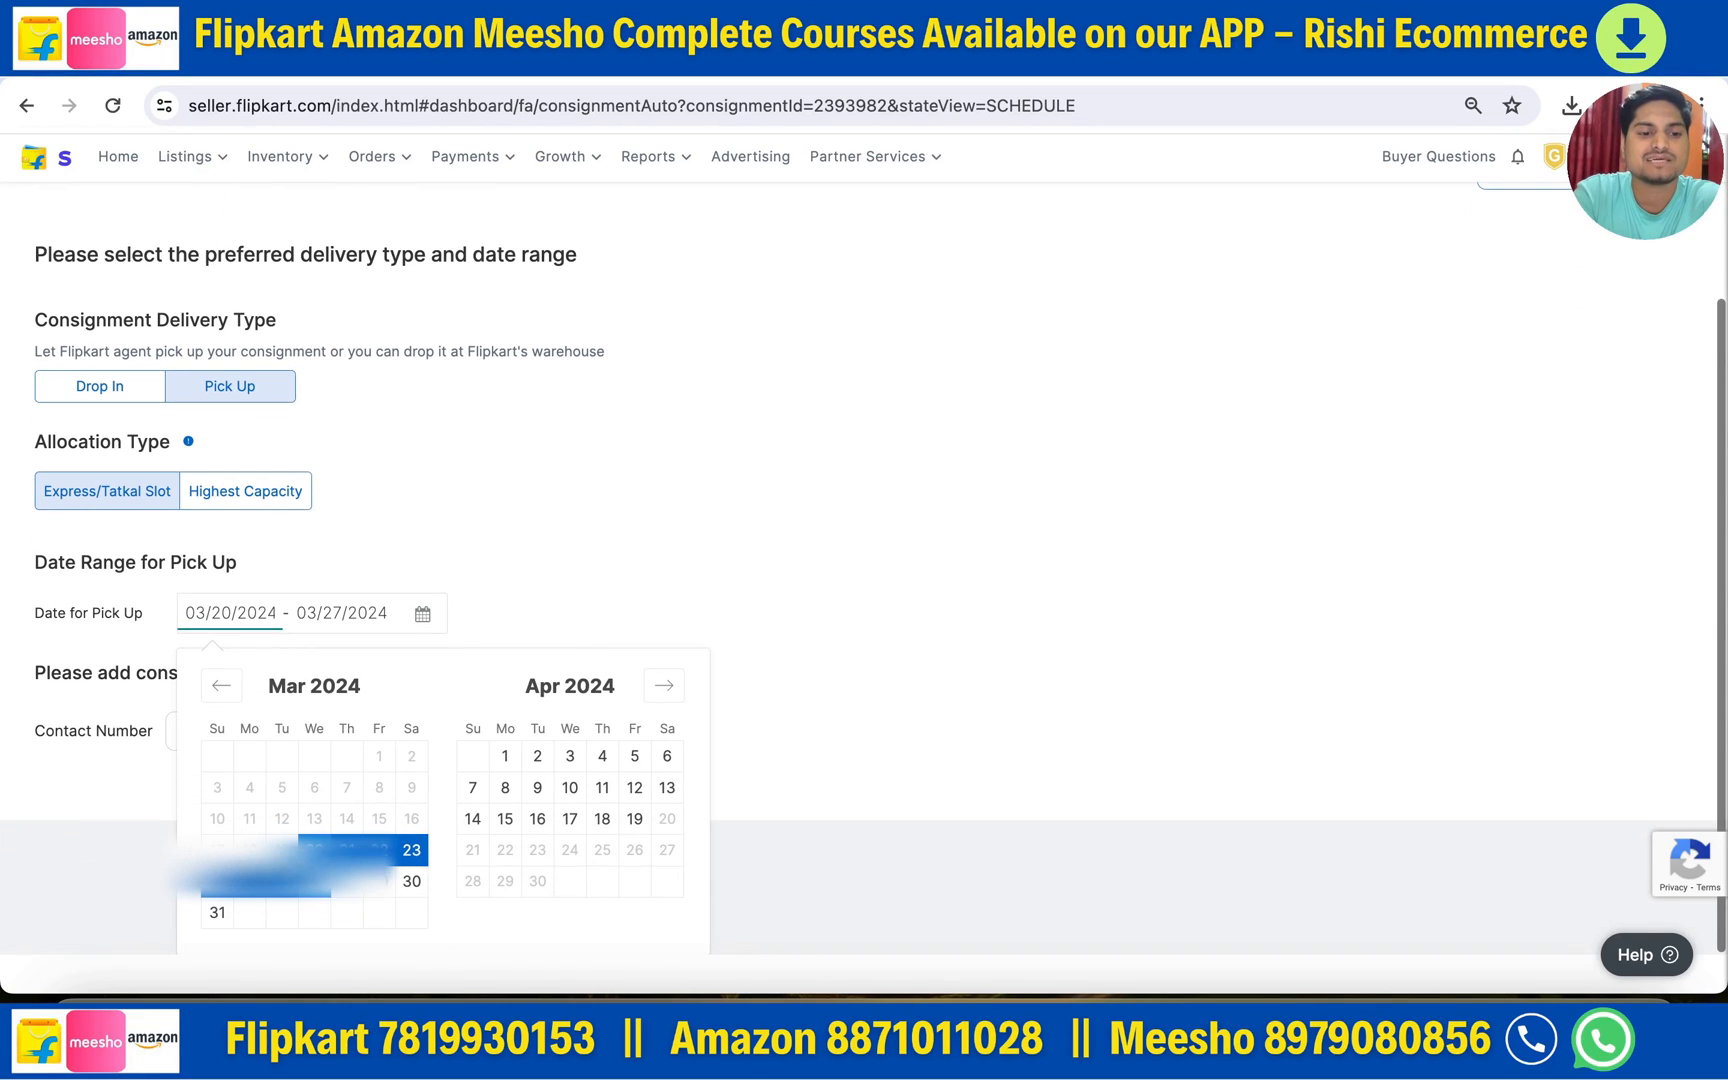
pyautogui.click(314, 851)
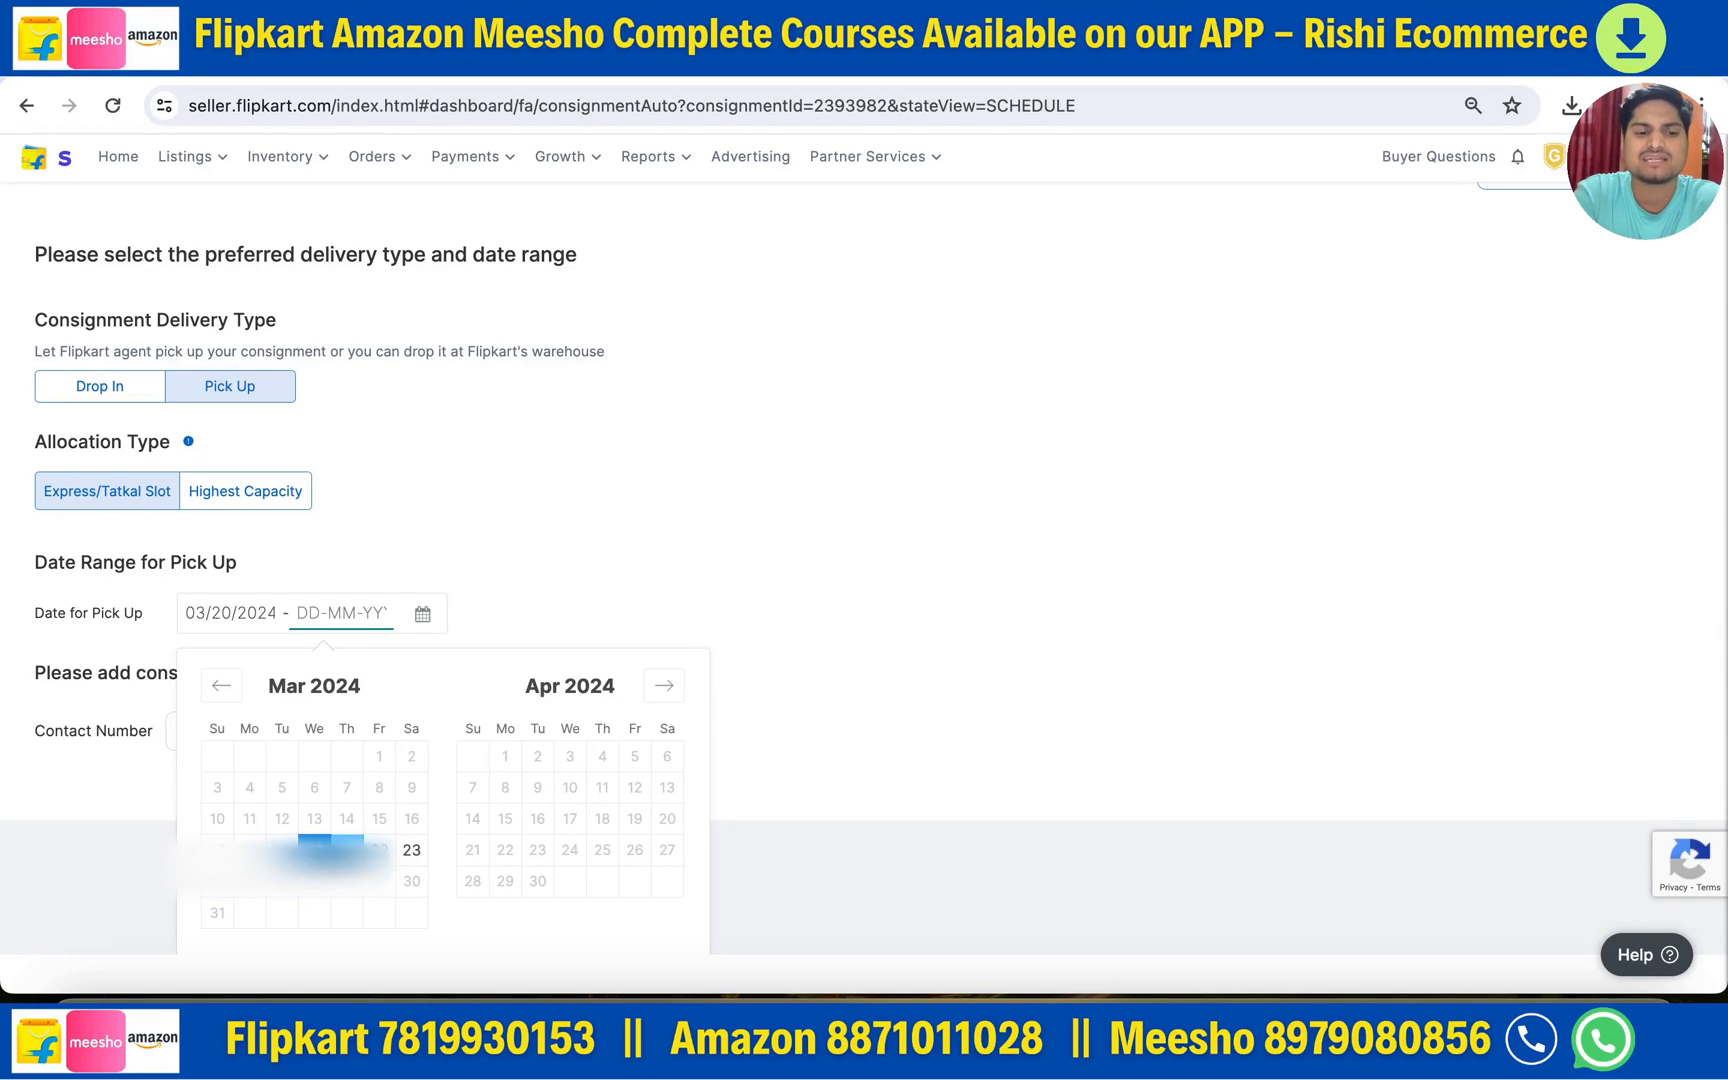
pyautogui.click(225, 885)
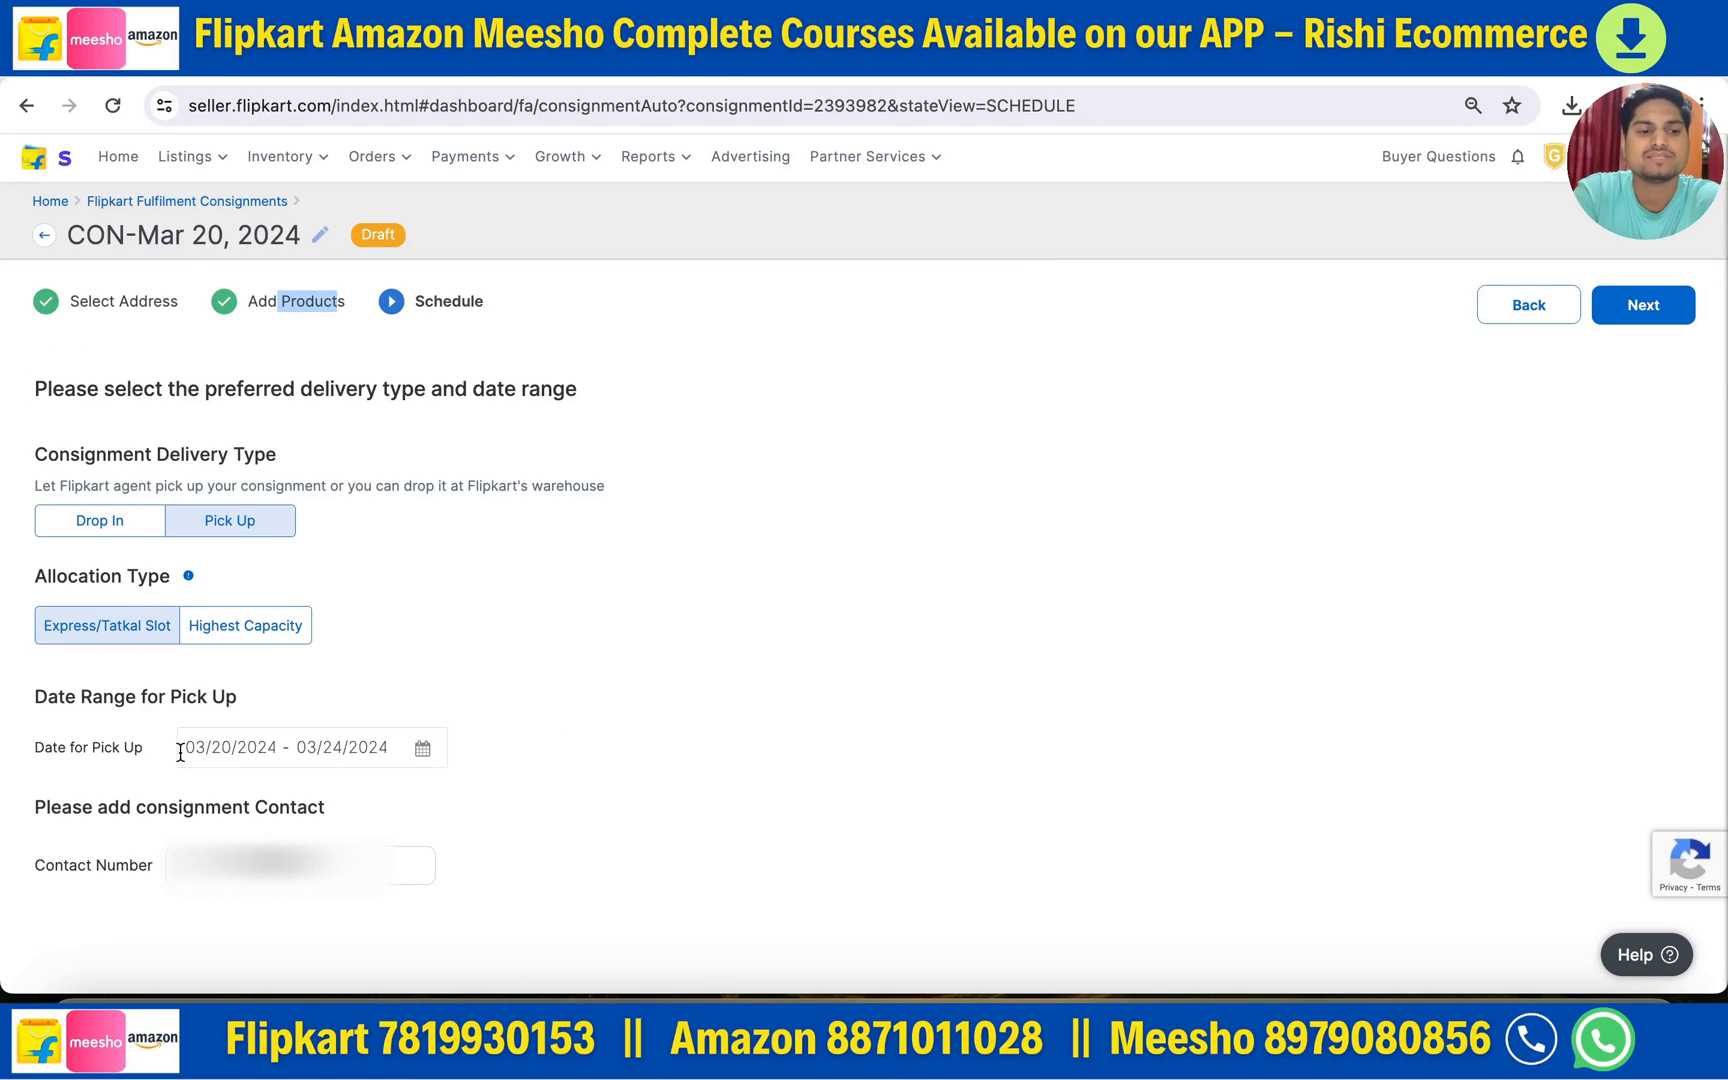
pyautogui.click(181, 750)
pyautogui.click(531, 740)
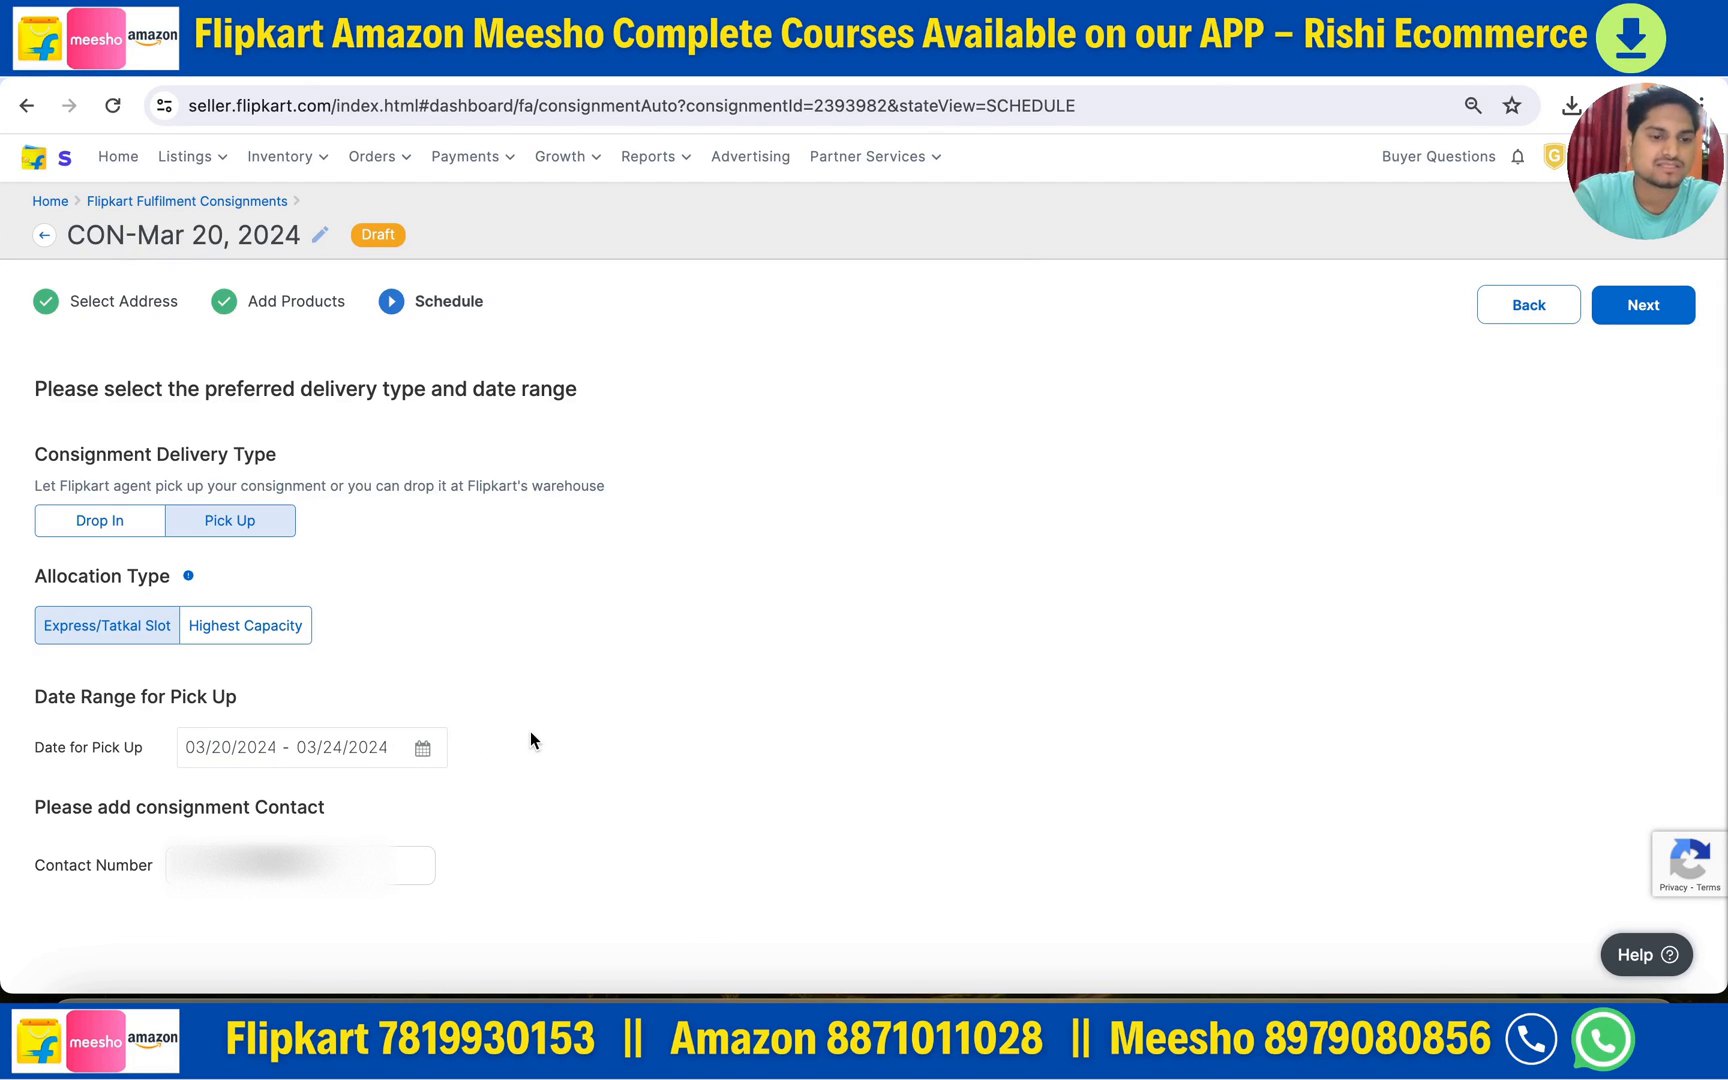
# - Try Drop In delivery's calendar, then revert to Pick Up with dates unchanged
pyautogui.click(101, 528)
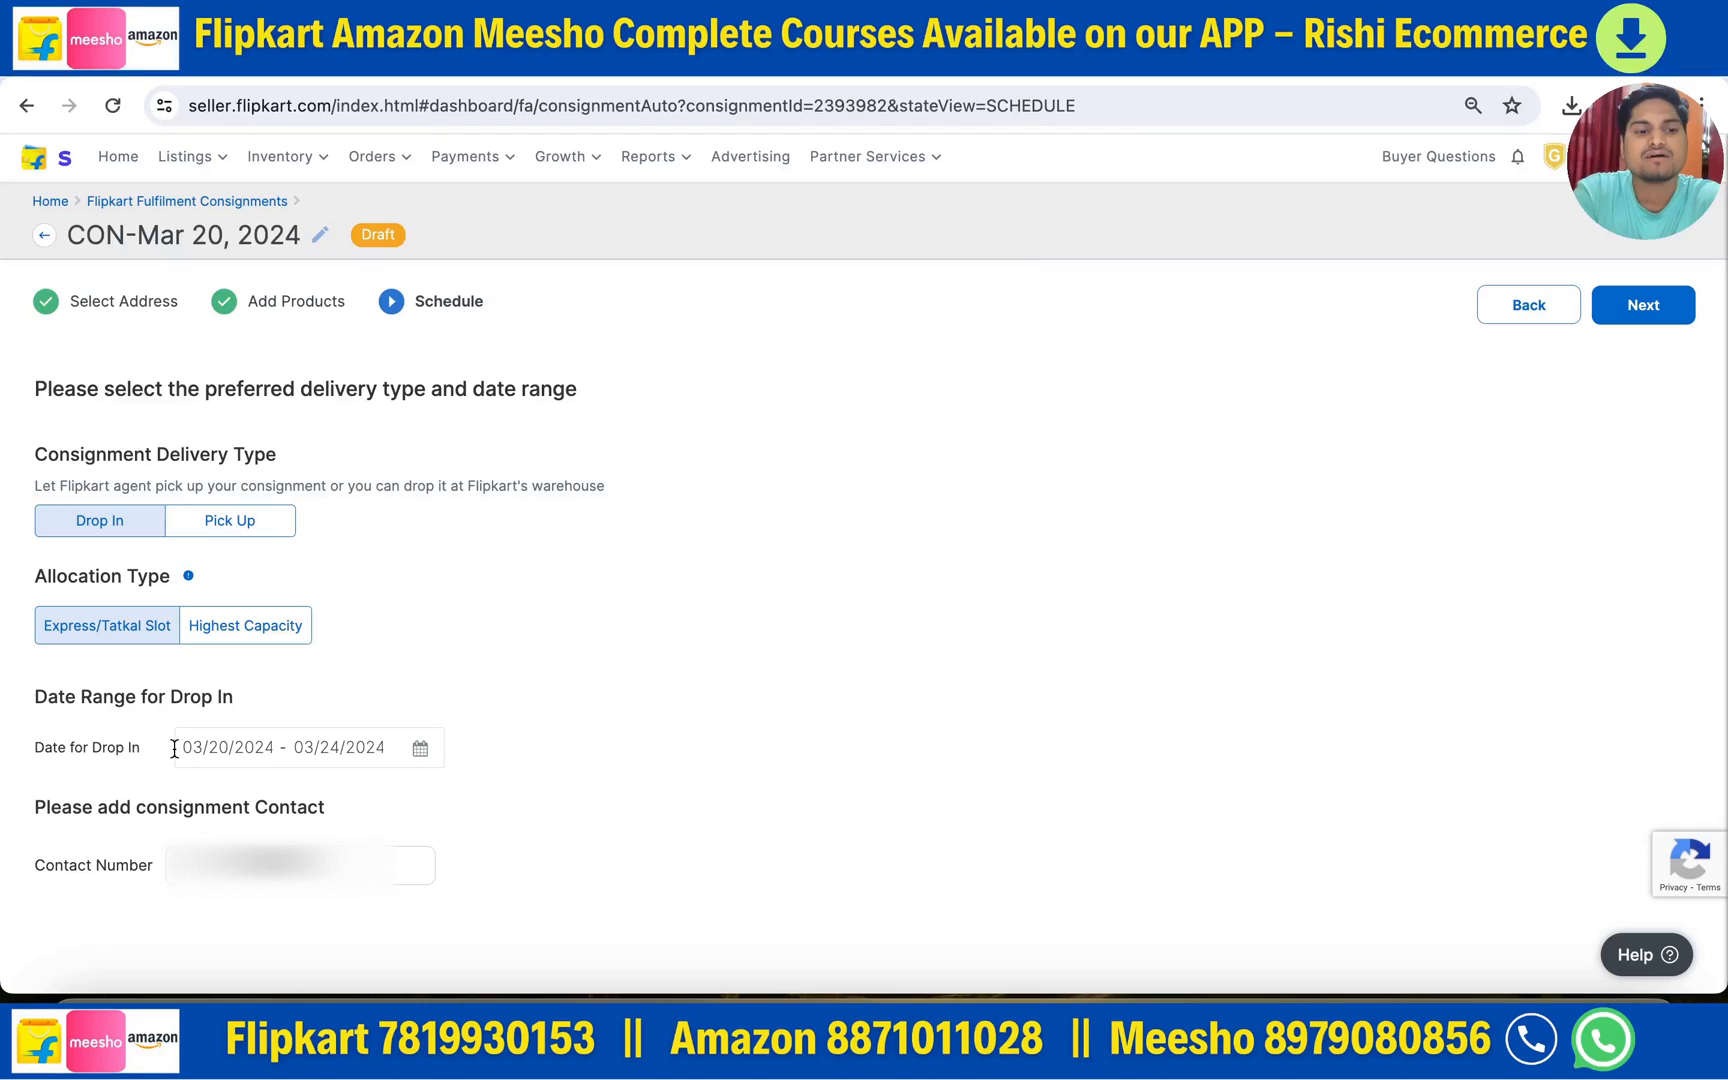
pyautogui.click(222, 748)
pyautogui.click(541, 684)
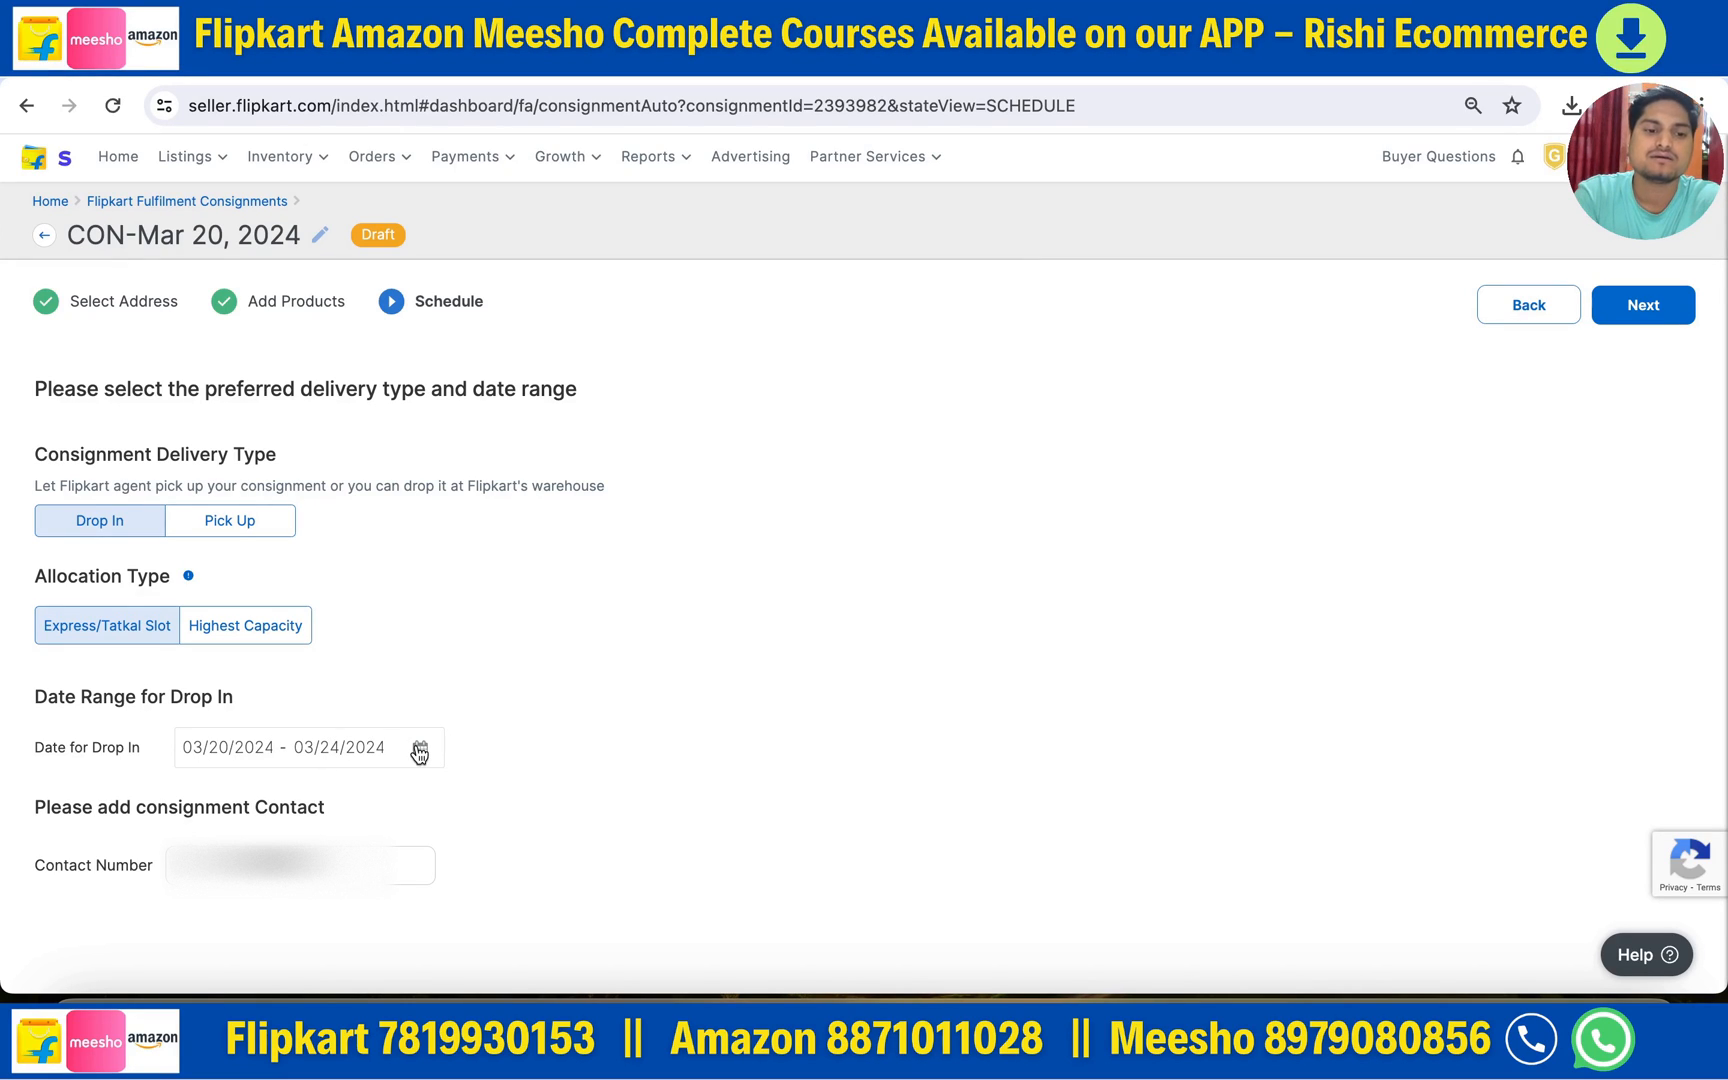
pyautogui.click(370, 747)
pyautogui.scroll(-1, 566, 862)
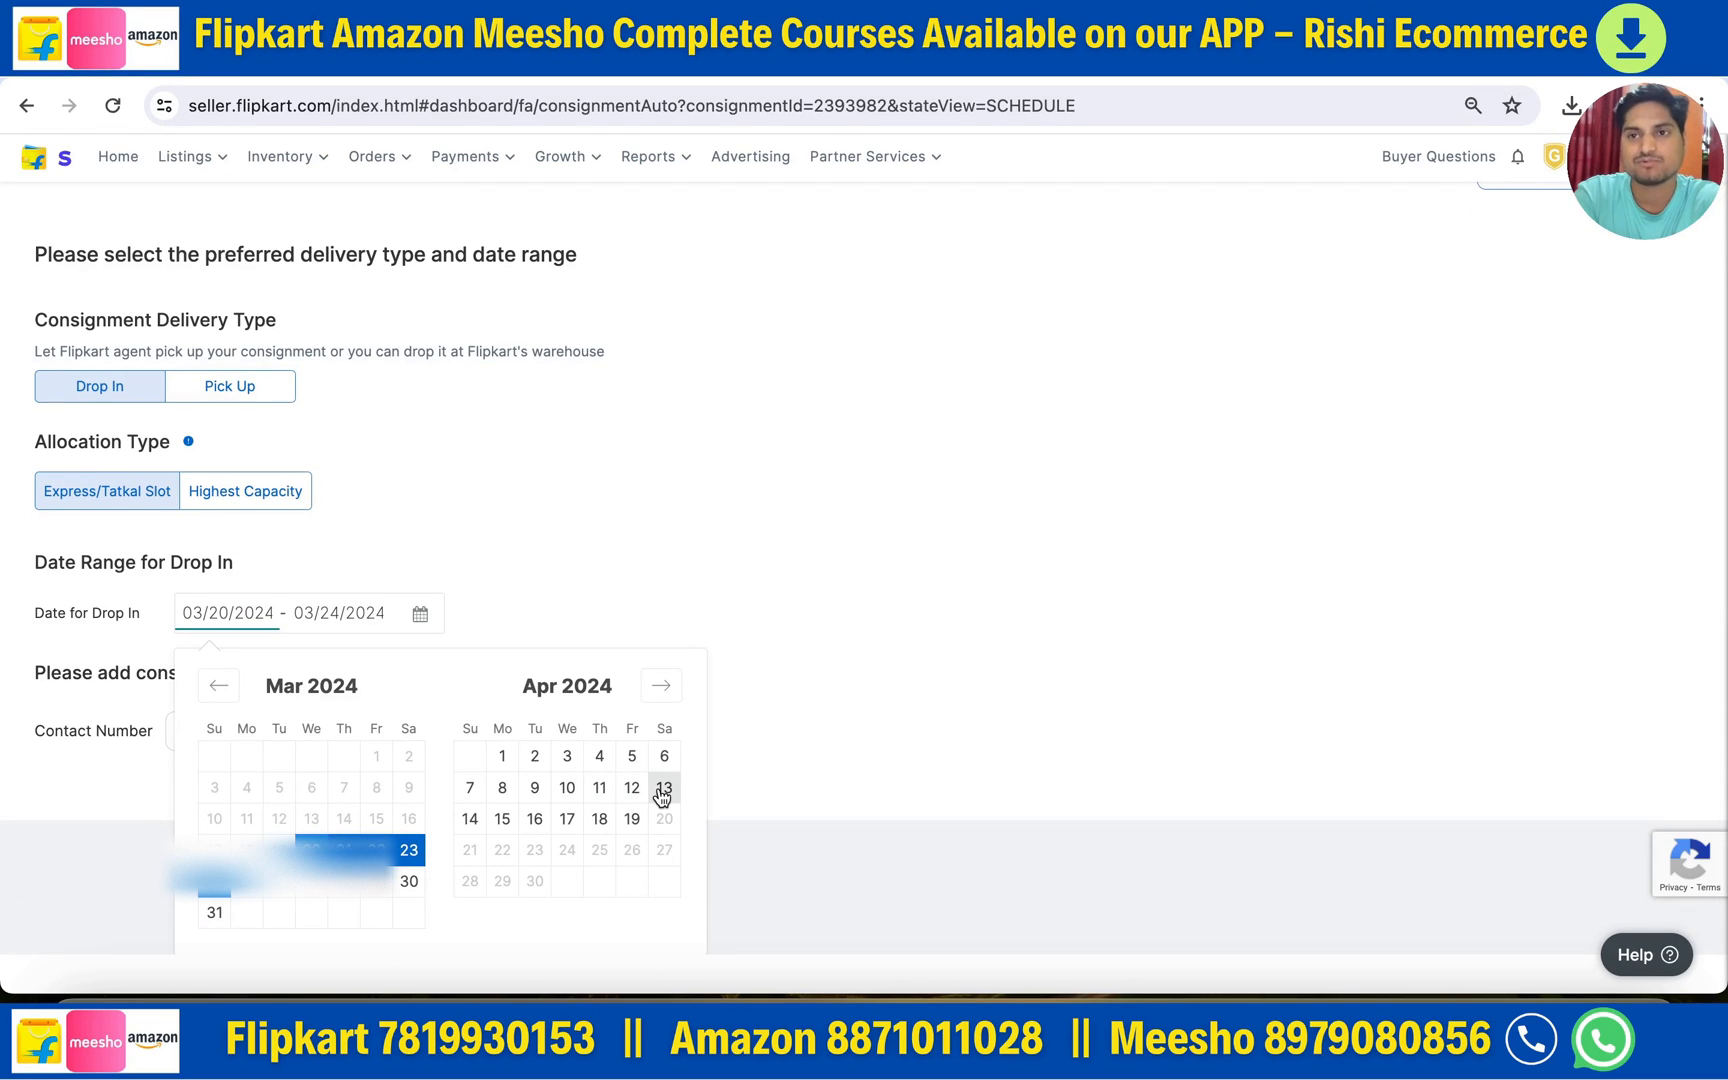
pyautogui.click(787, 779)
pyautogui.click(230, 526)
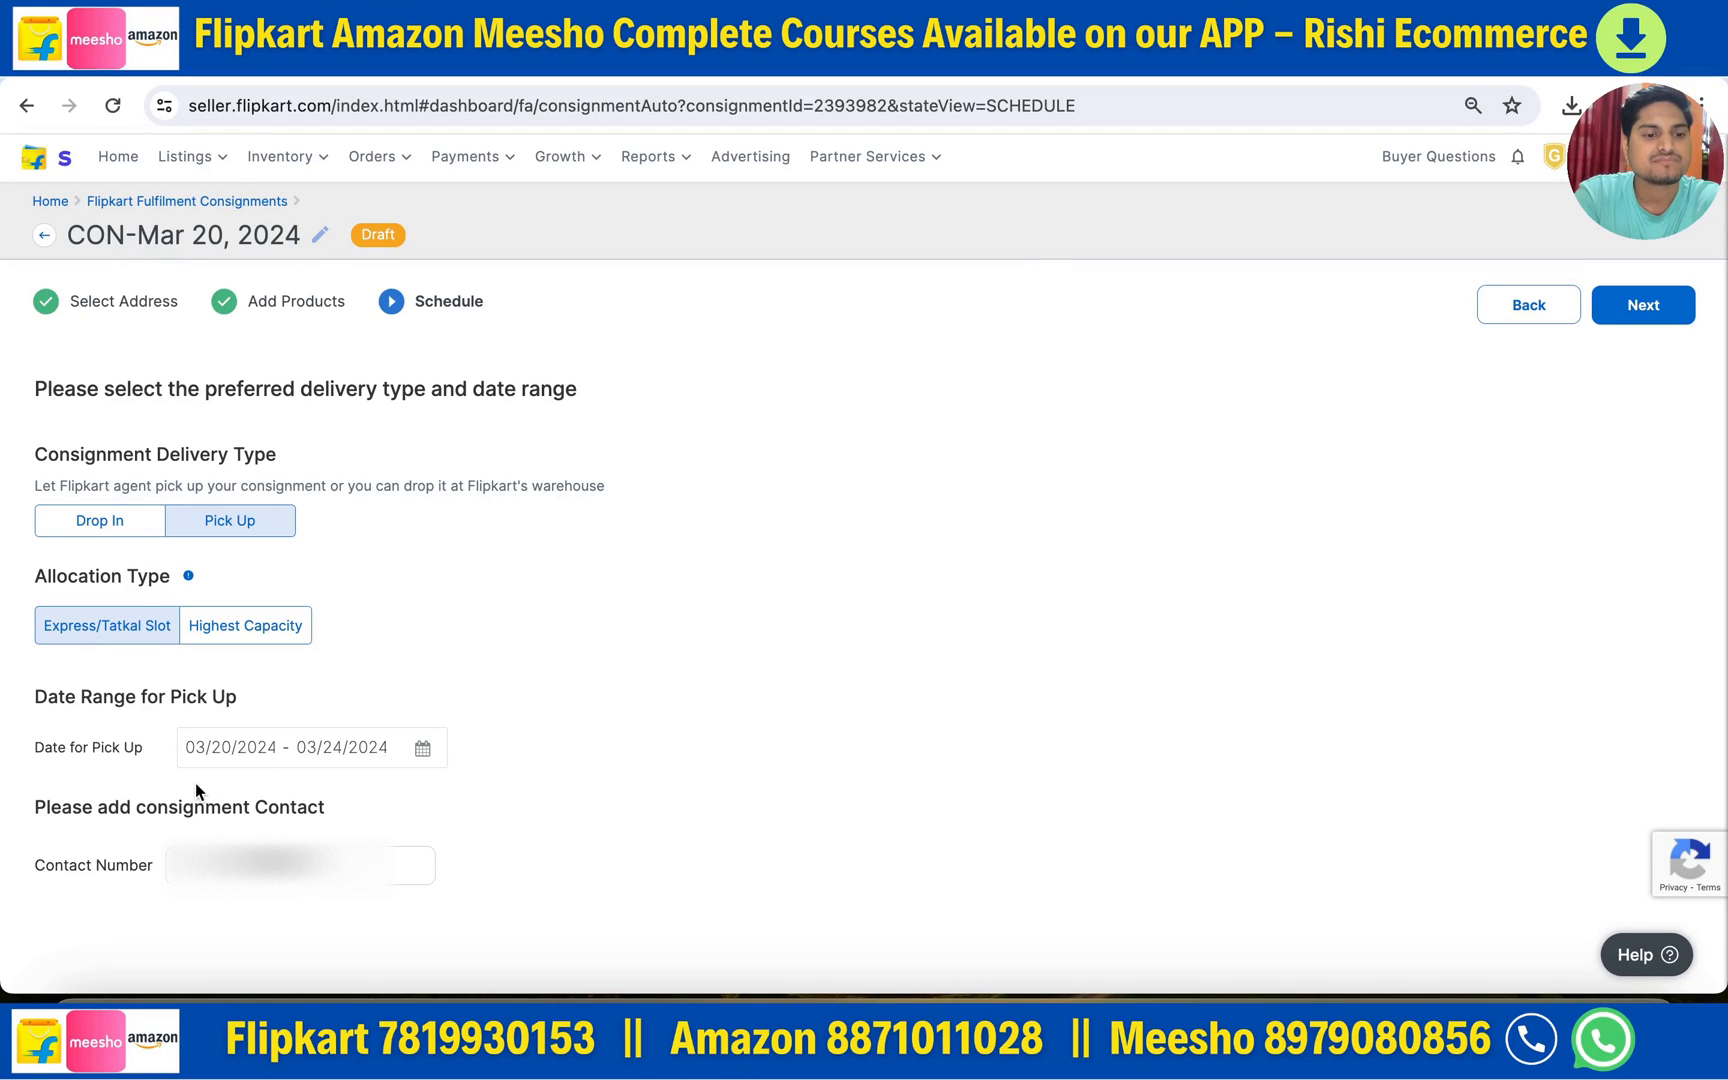
# - Create the split consignments and review the Malur BTS, kolkata uluberia bts and sanpka 01 quantities
pyautogui.click(1646, 312)
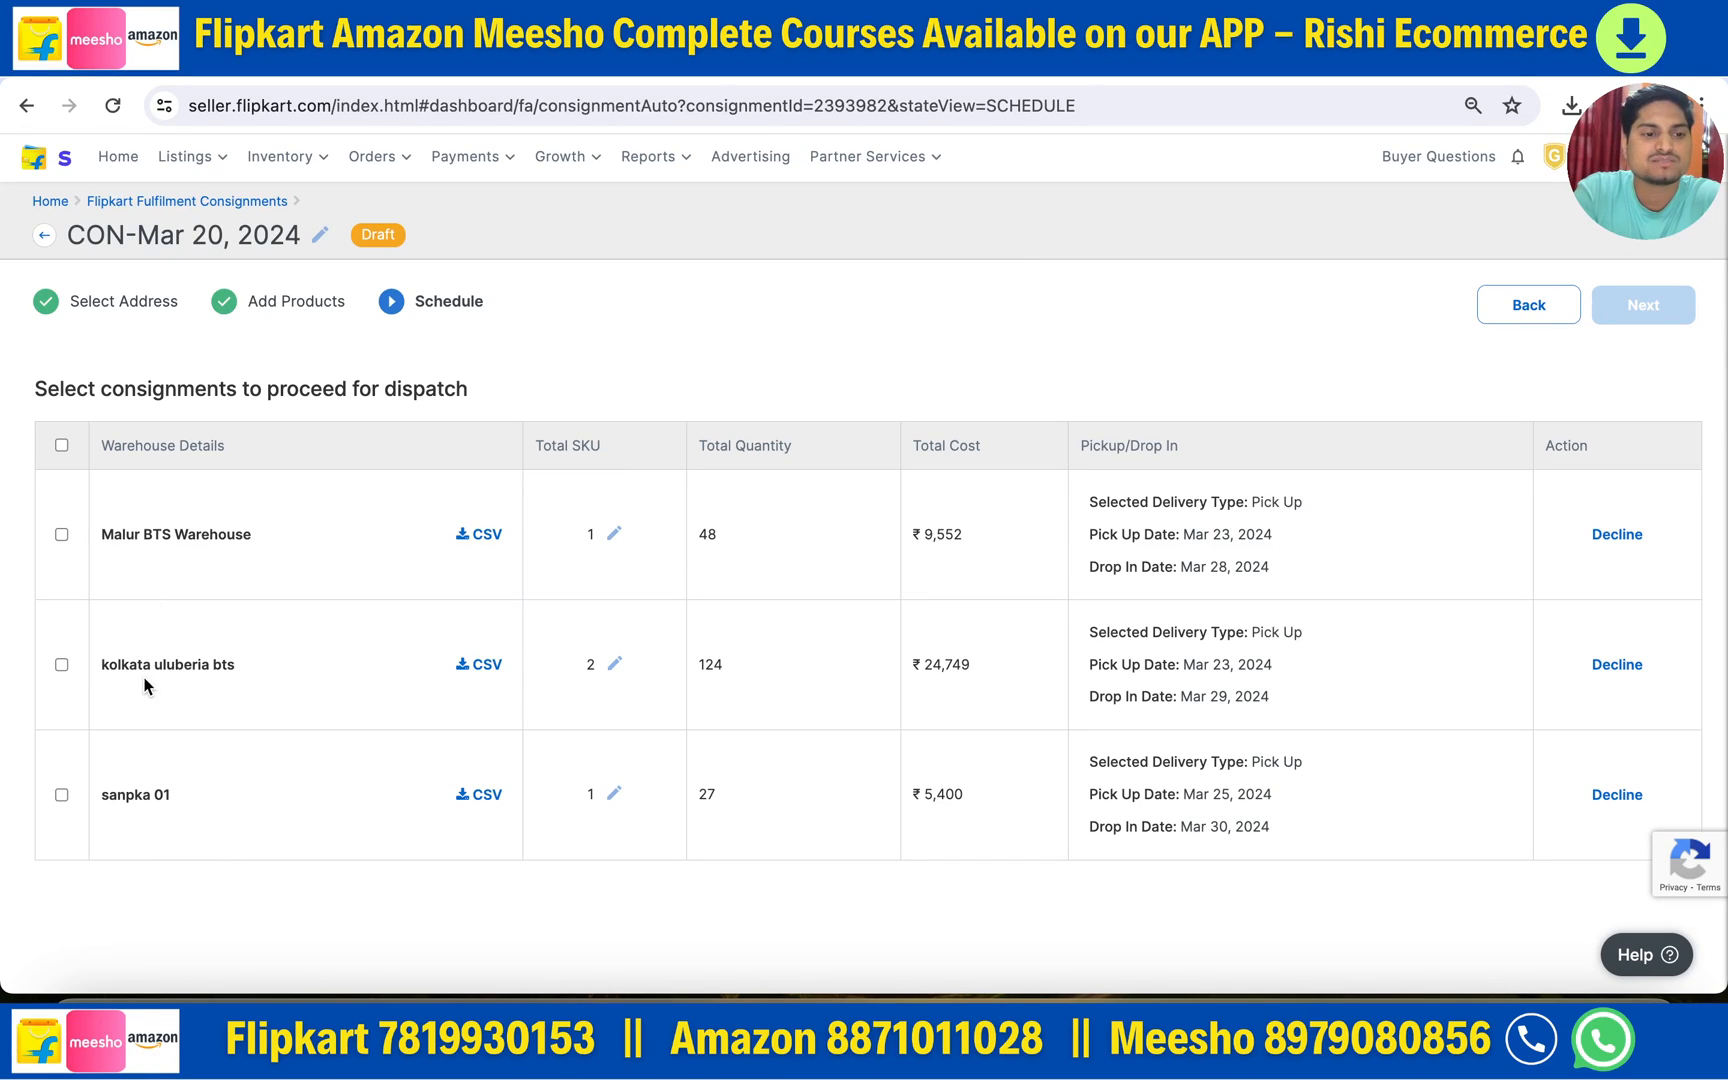
pyautogui.moveTo(112, 528); pyautogui.dragTo(241, 527)
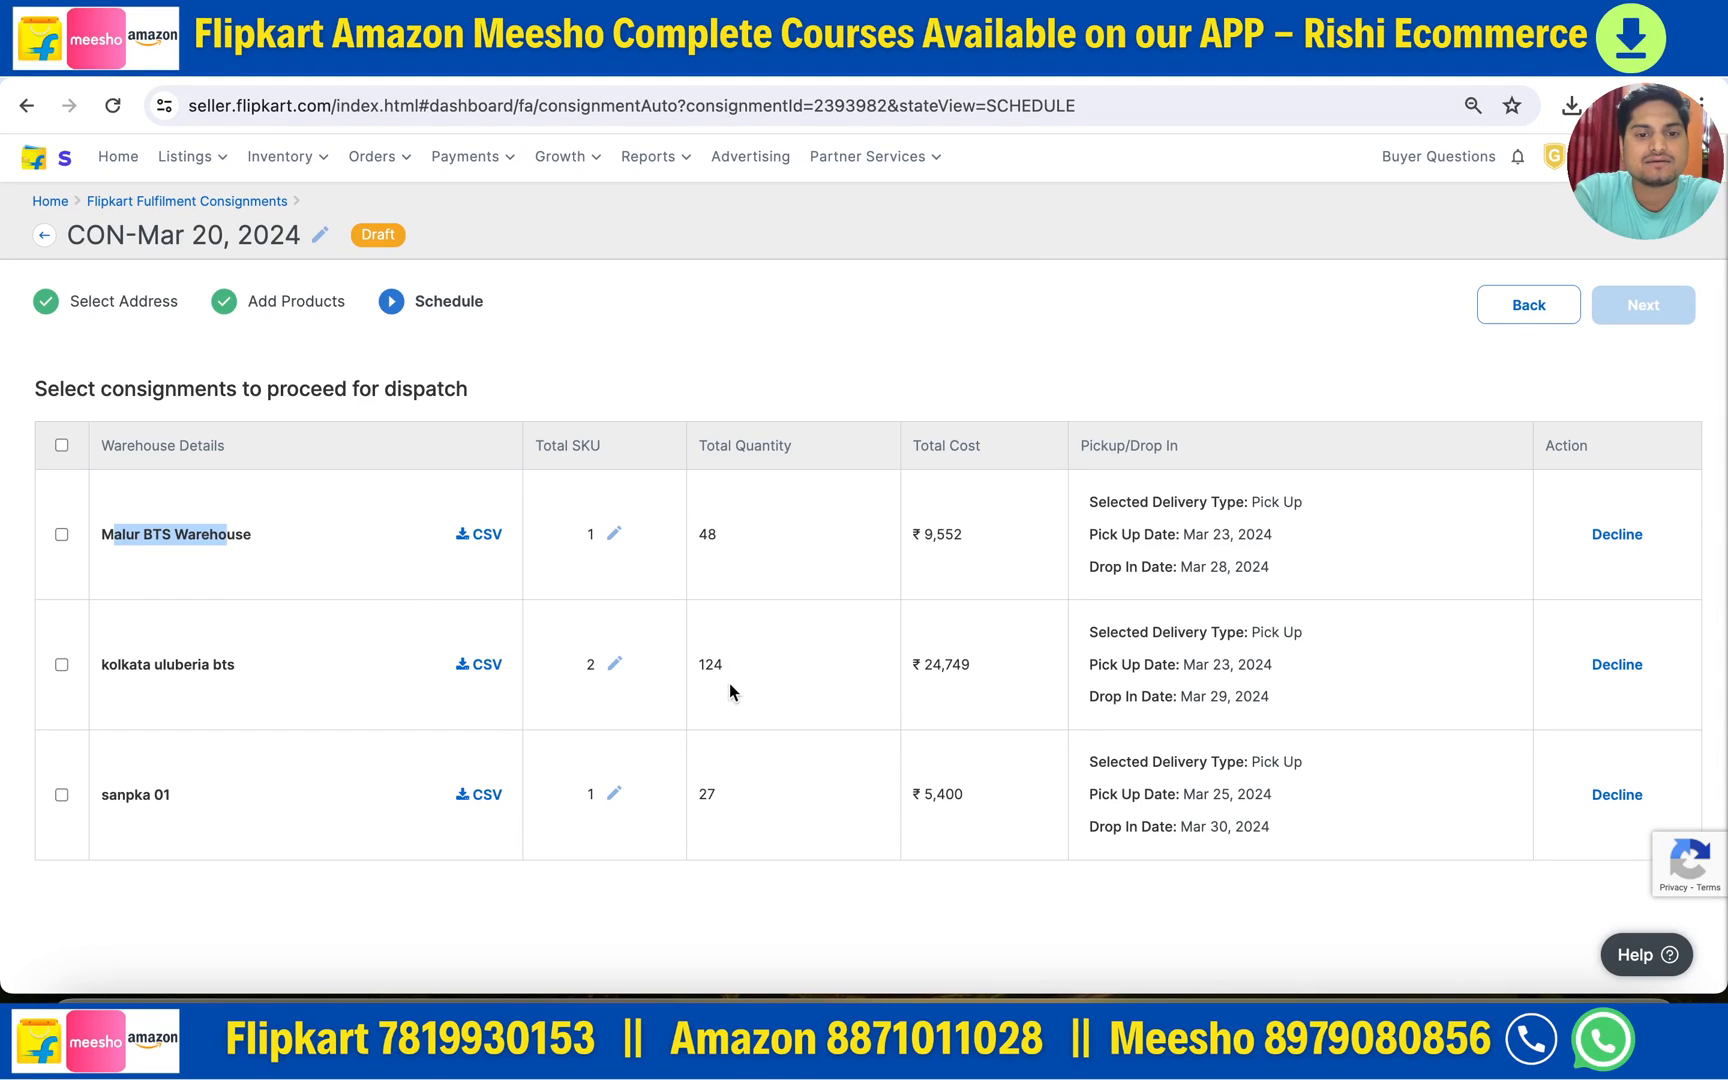
pyautogui.moveTo(712, 665); pyautogui.dragTo(738, 666)
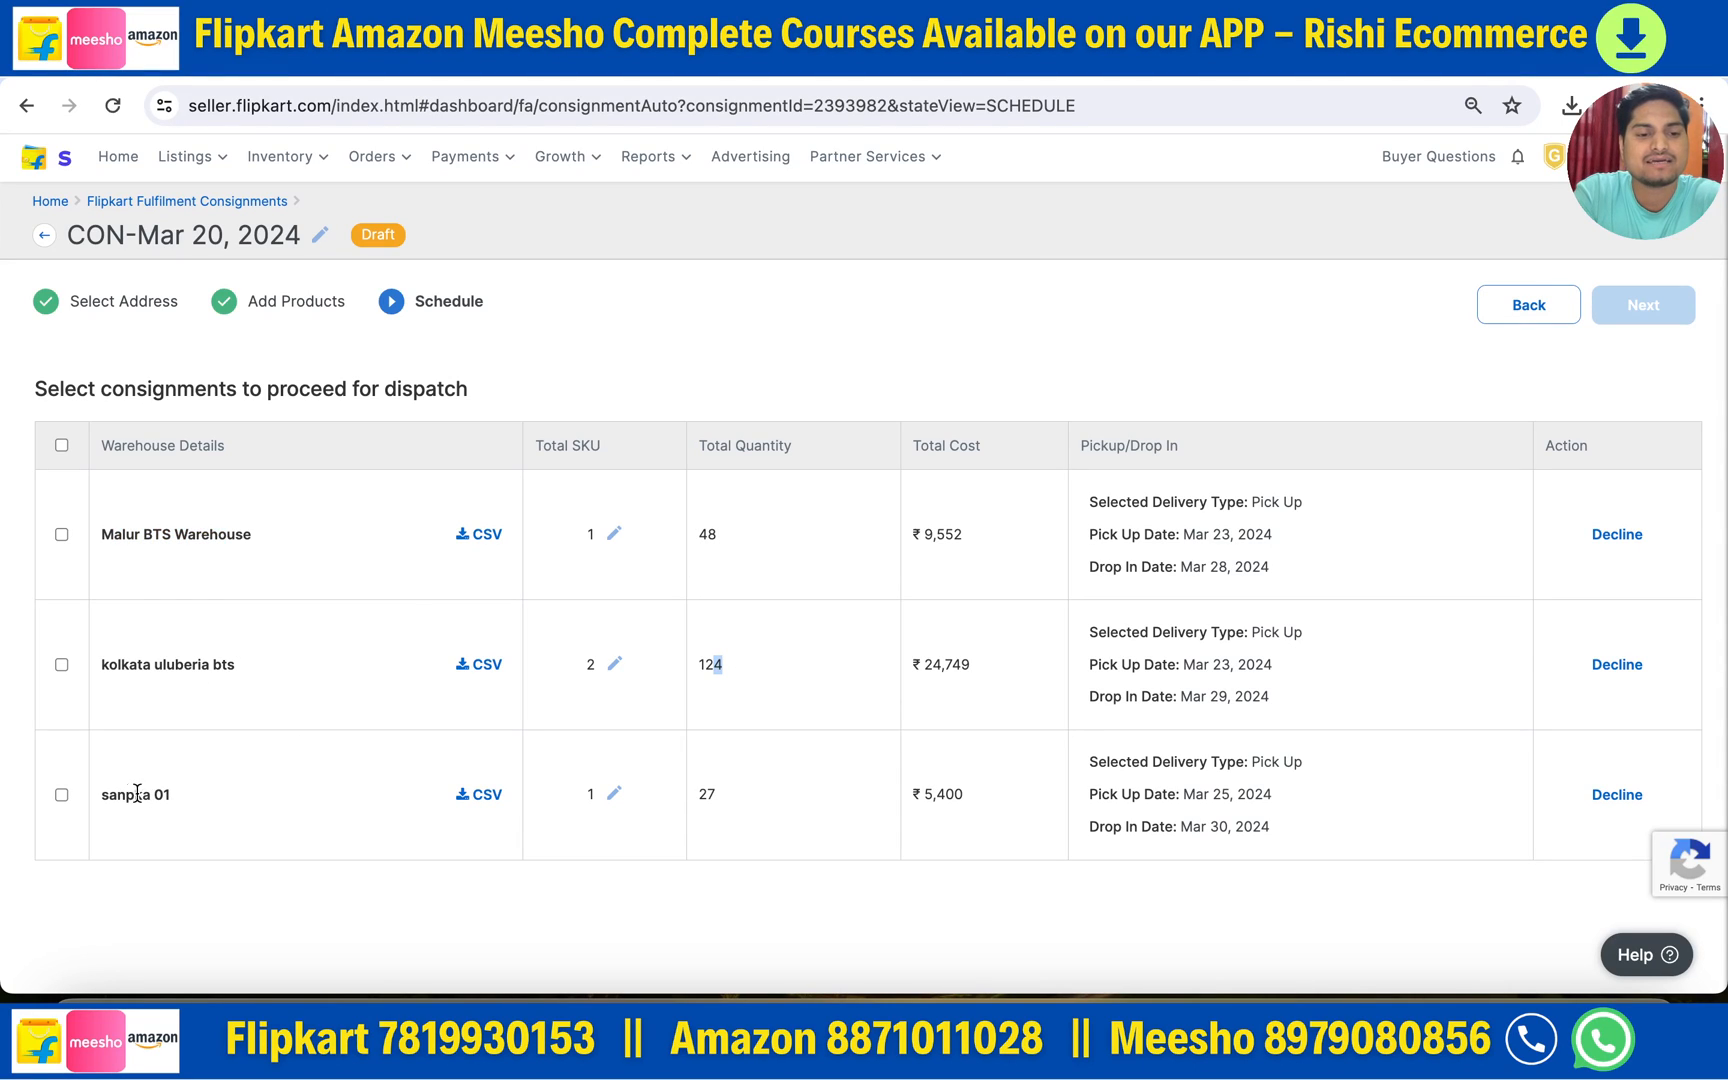
pyautogui.moveTo(700, 793); pyautogui.dragTo(733, 800)
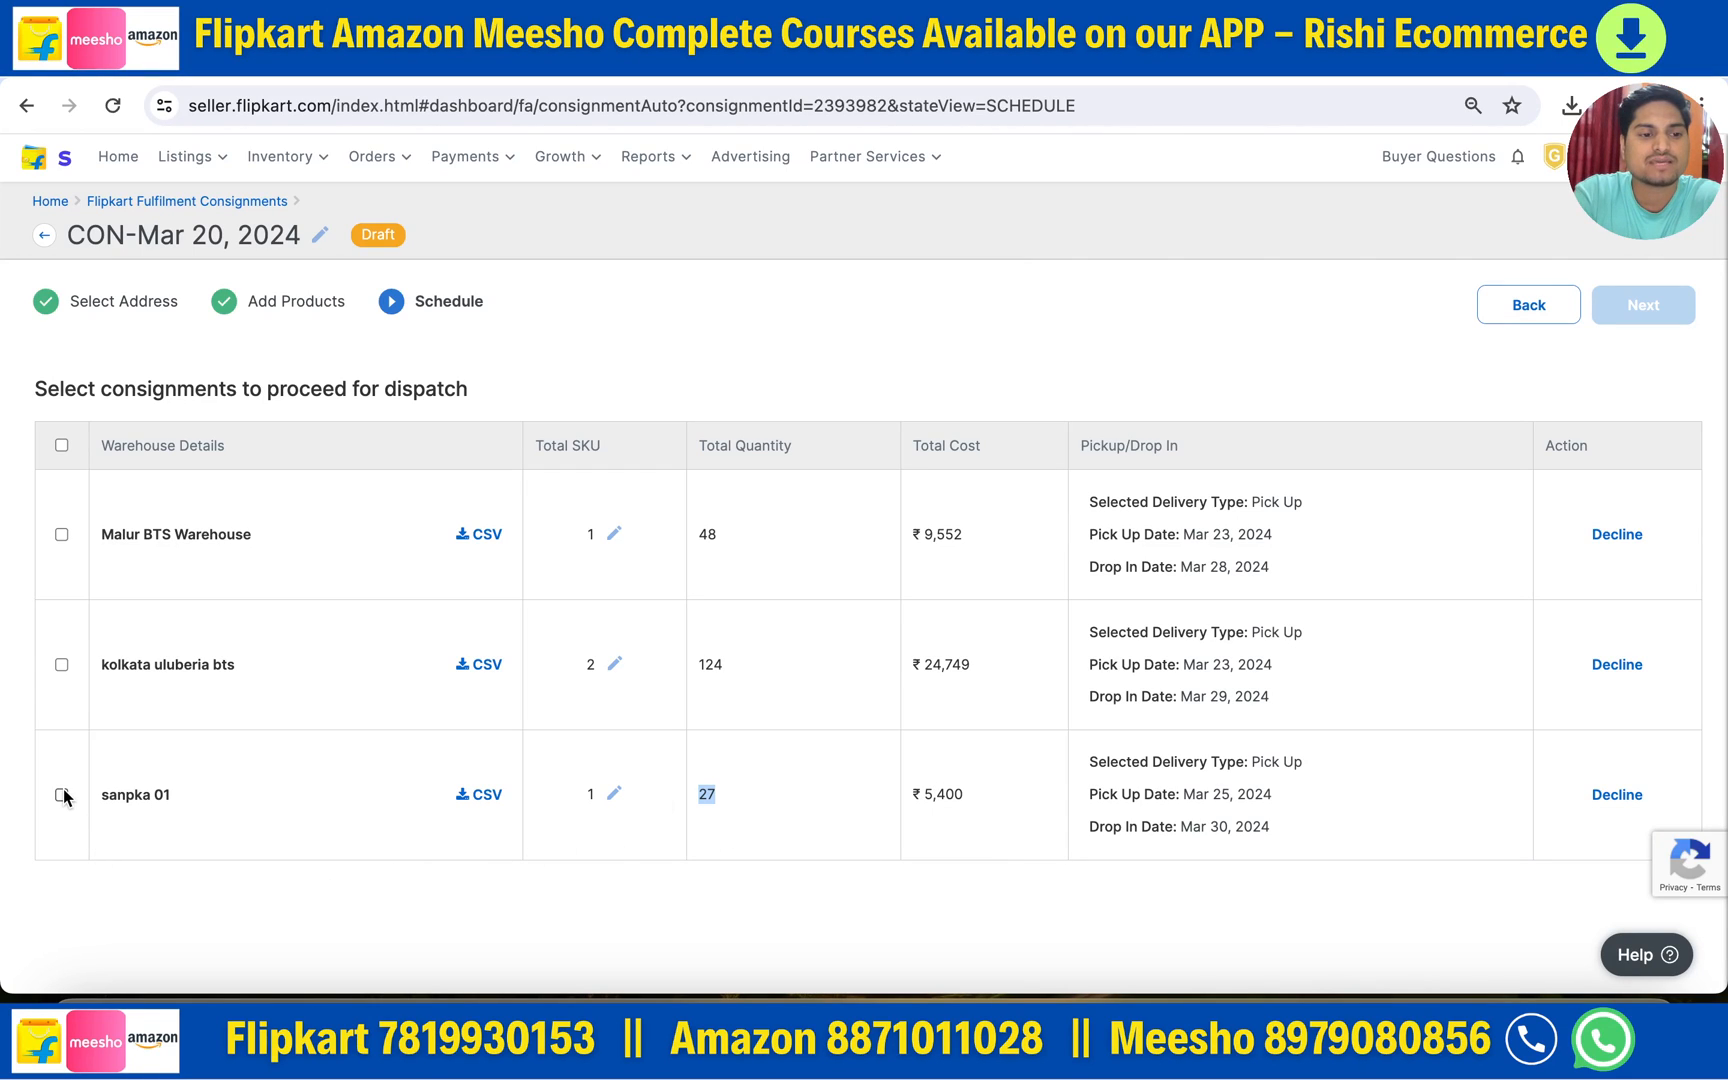
# - Decline the sanpka 01 and Malur BTS Warehouse consignments, confirming each
pyautogui.click(1617, 795)
pyautogui.click(1060, 569)
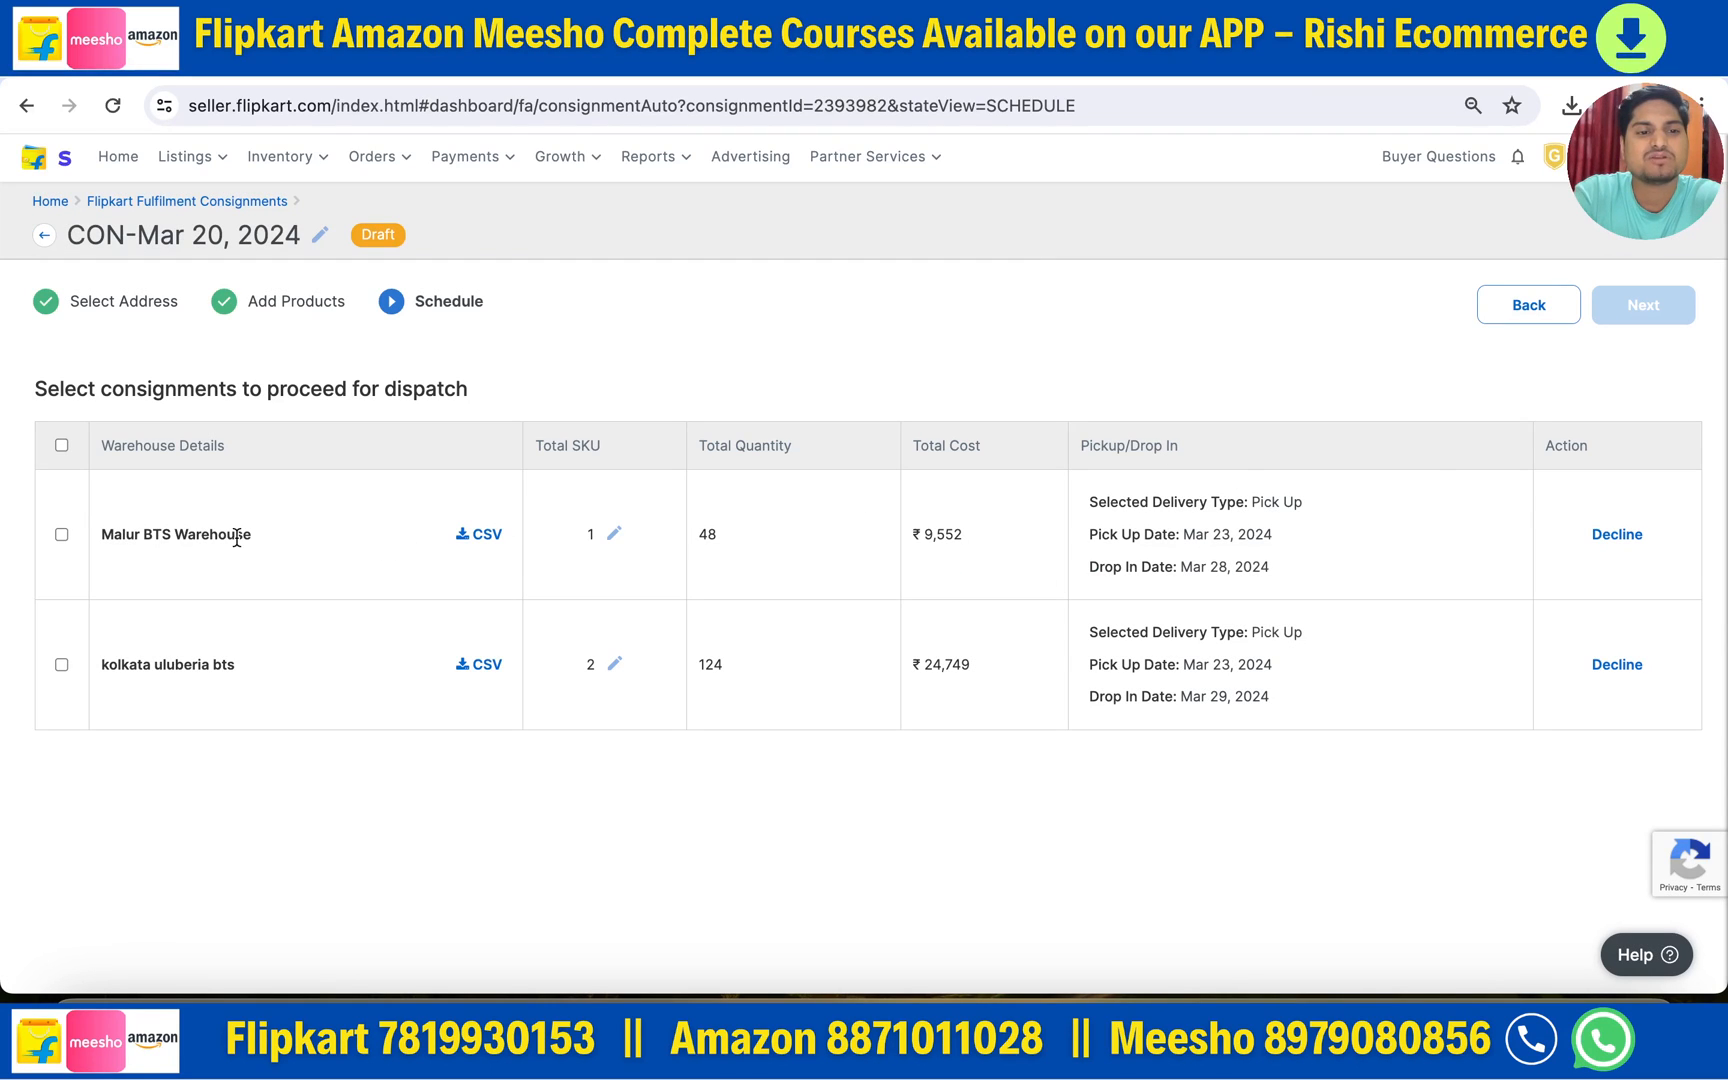
pyautogui.click(1612, 537)
pyautogui.click(1052, 569)
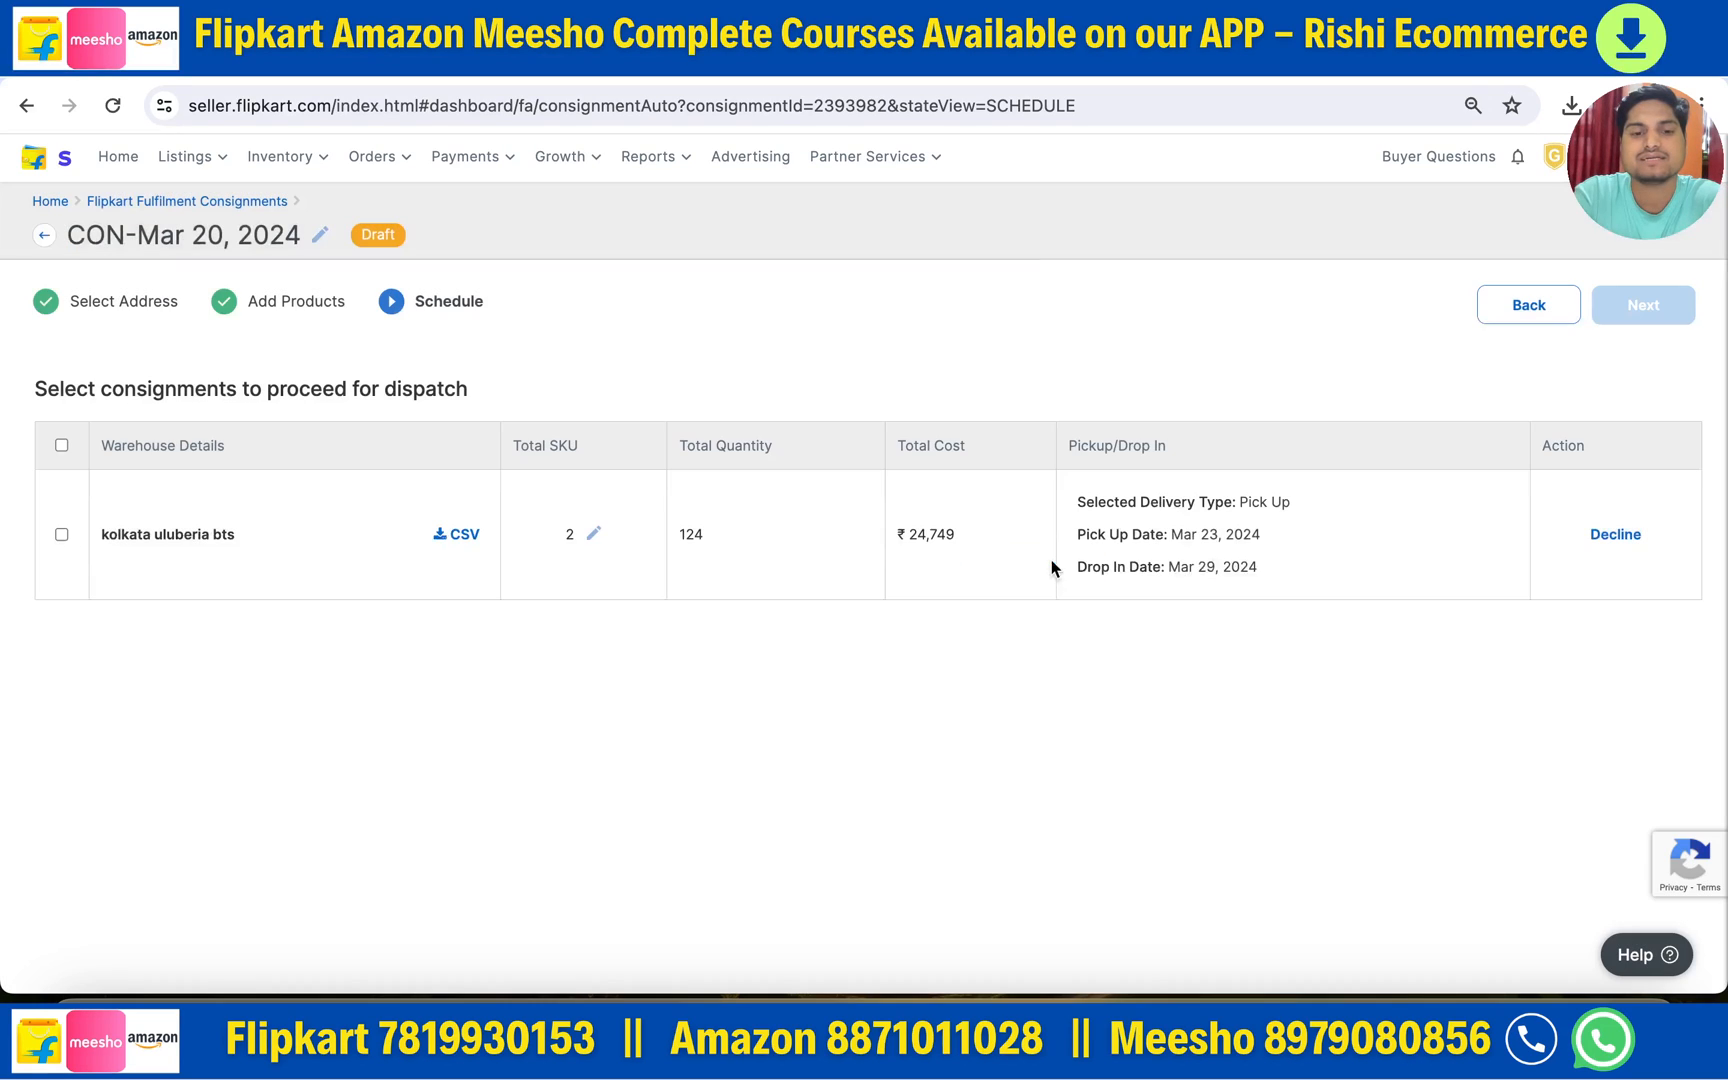
# - Regenerate the Pick Up consignments and open the 71-unit kolkata uluberia bts quantity editor
pyautogui.click(116, 110)
pyautogui.click(1212, 304)
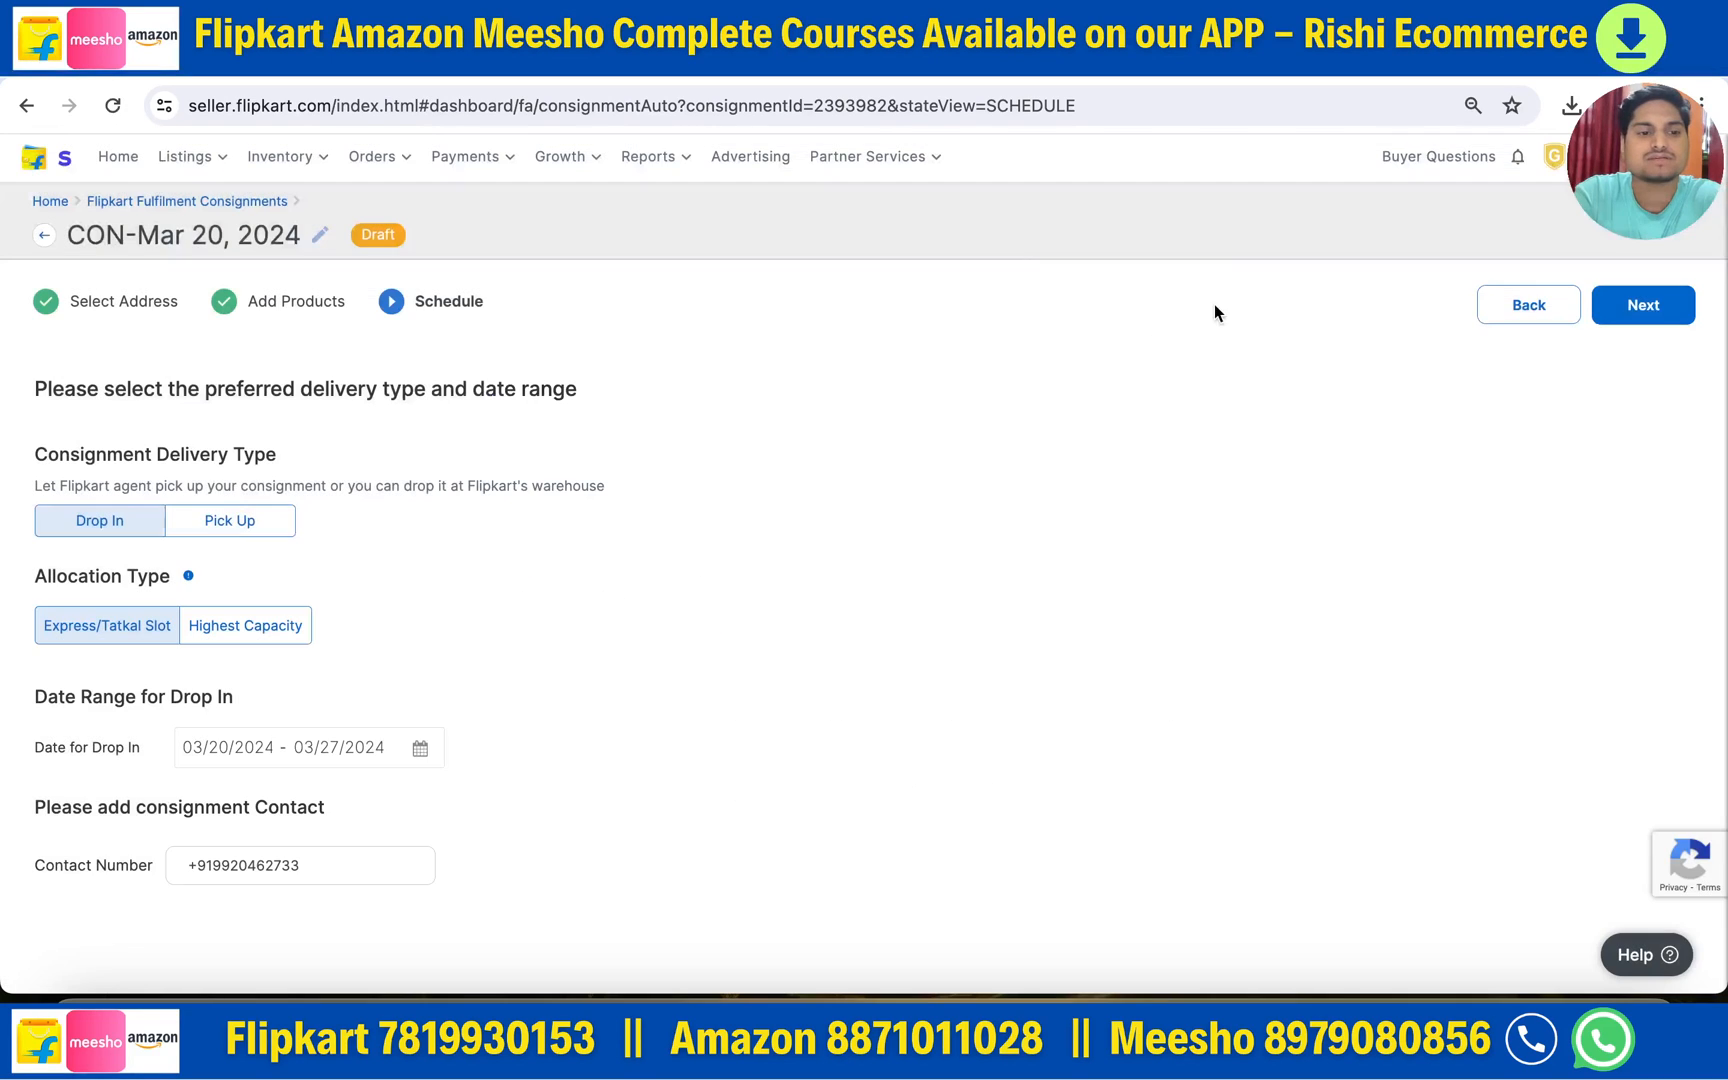
pyautogui.click(238, 537)
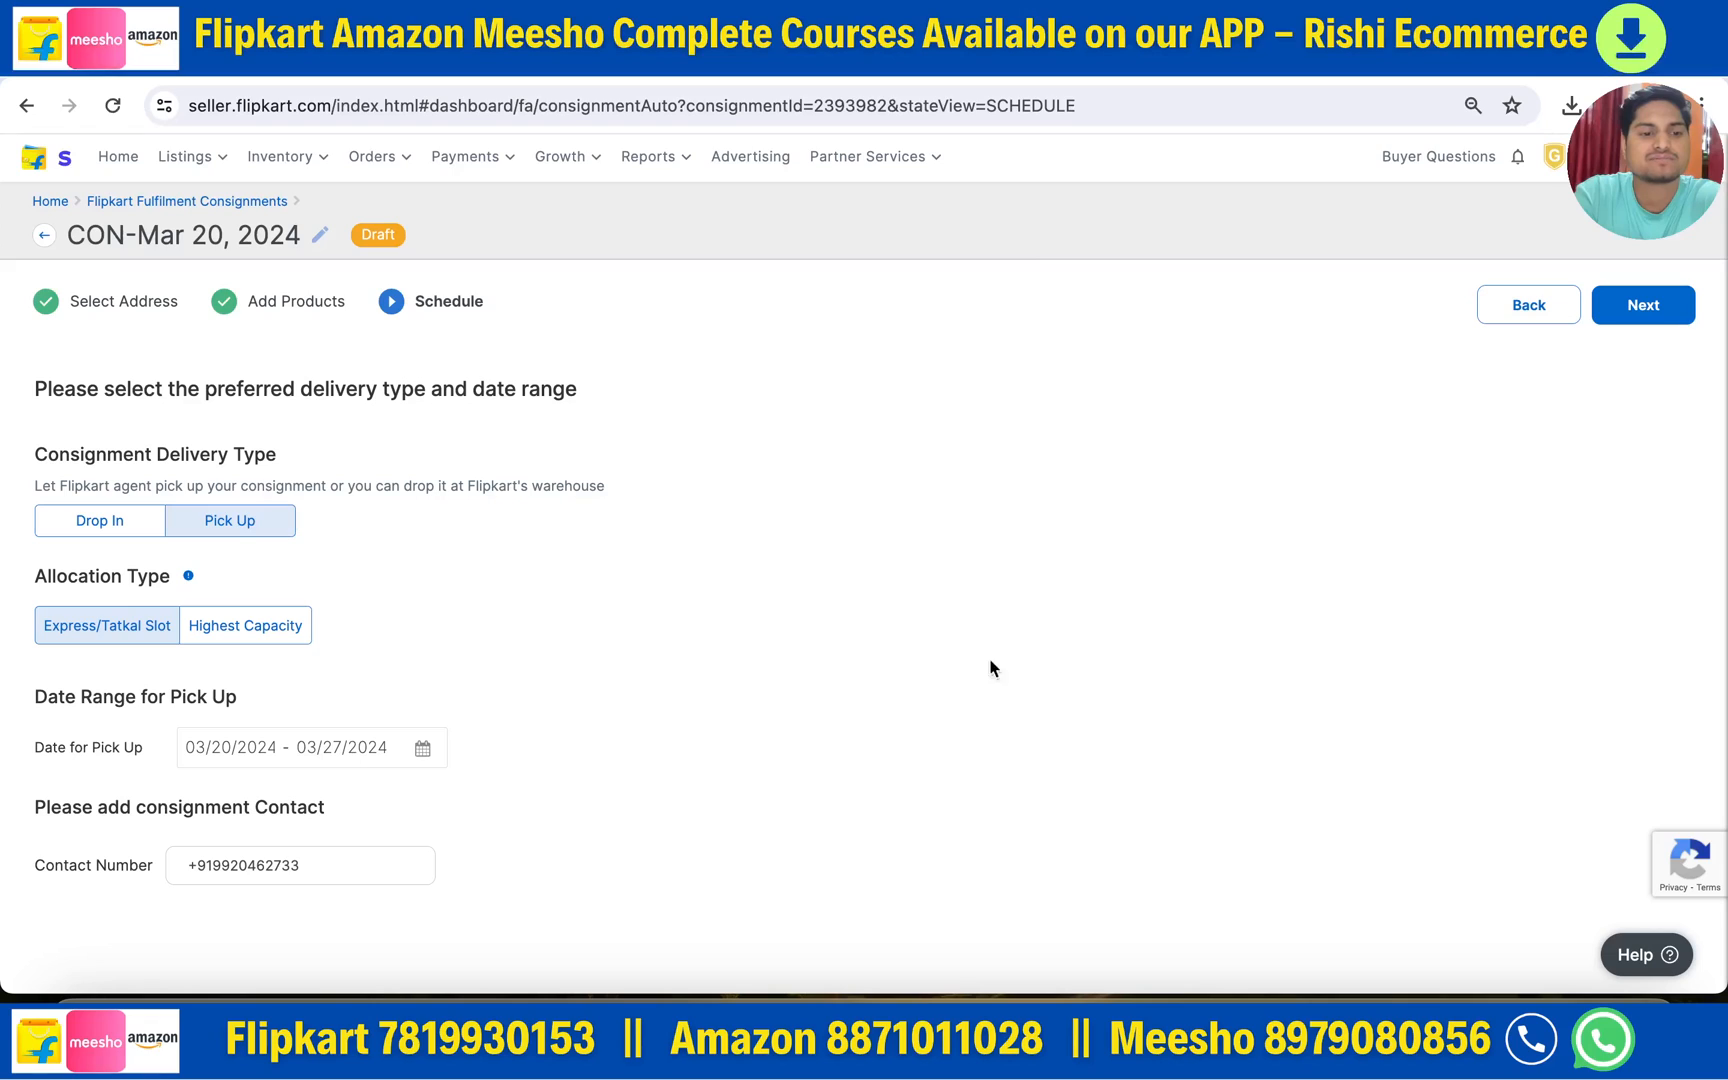
pyautogui.click(1640, 310)
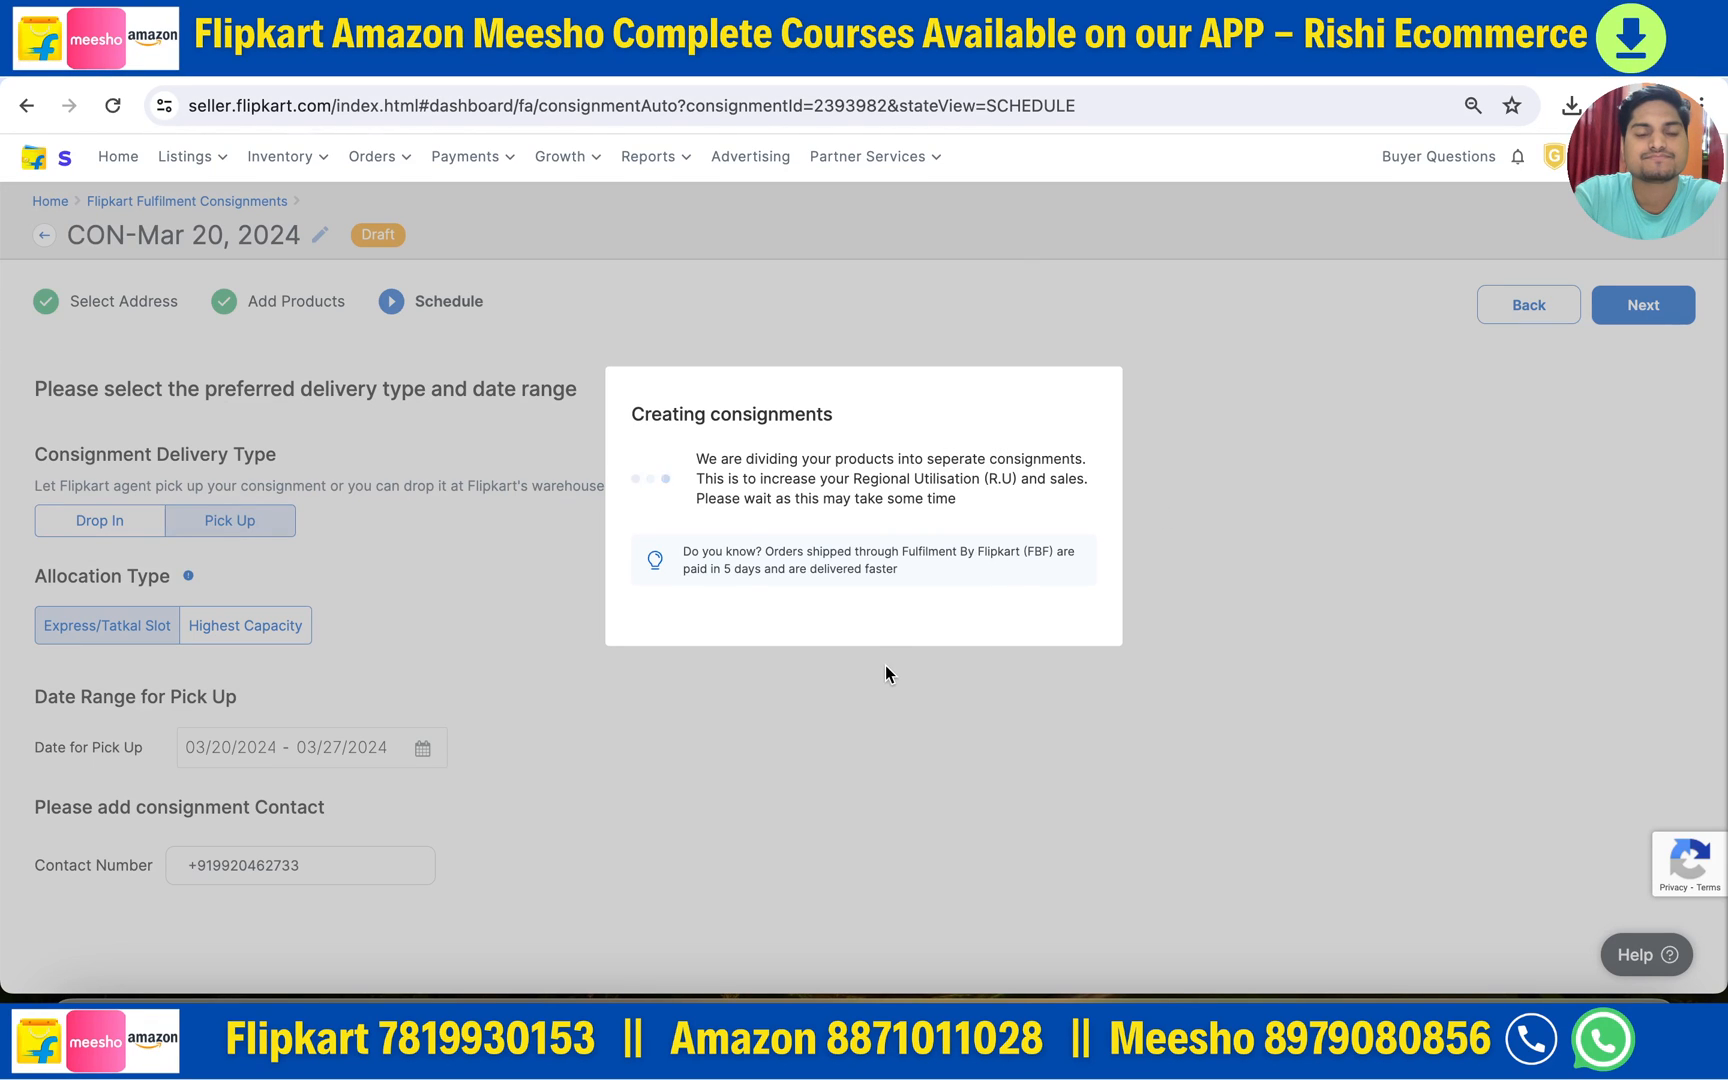
pyautogui.scroll(-1, 764, 872)
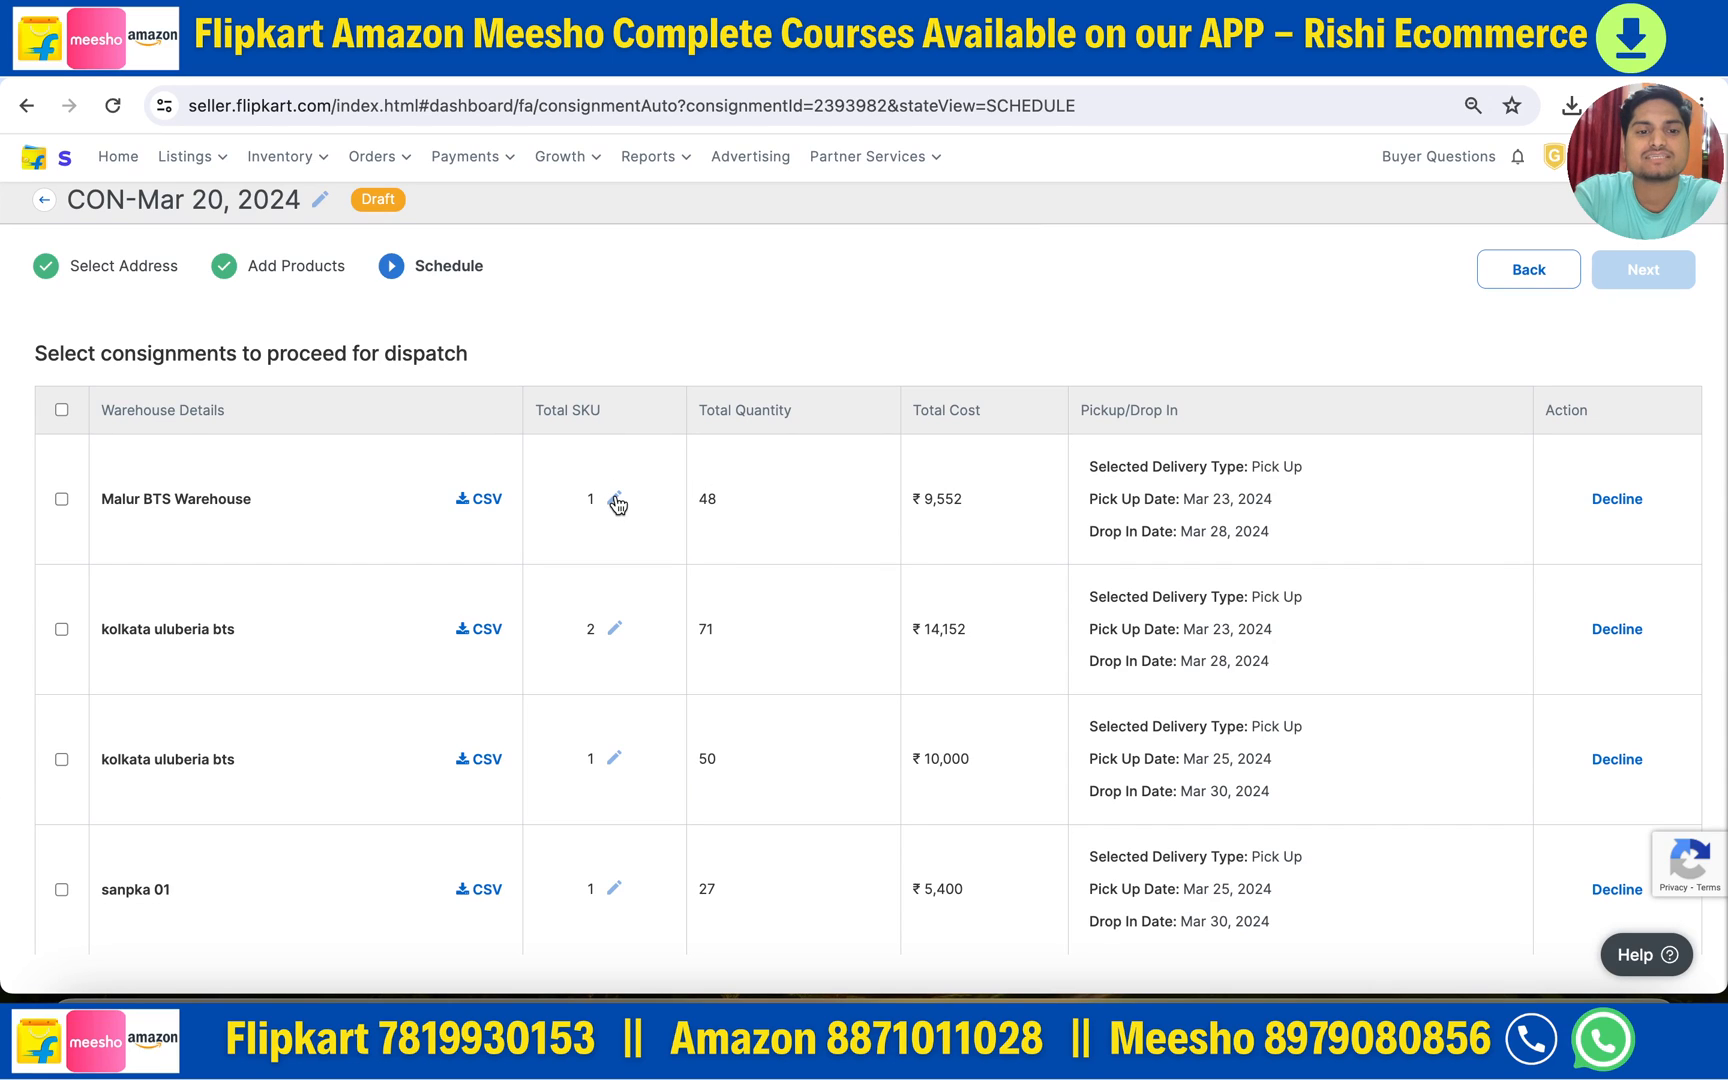
pyautogui.click(615, 628)
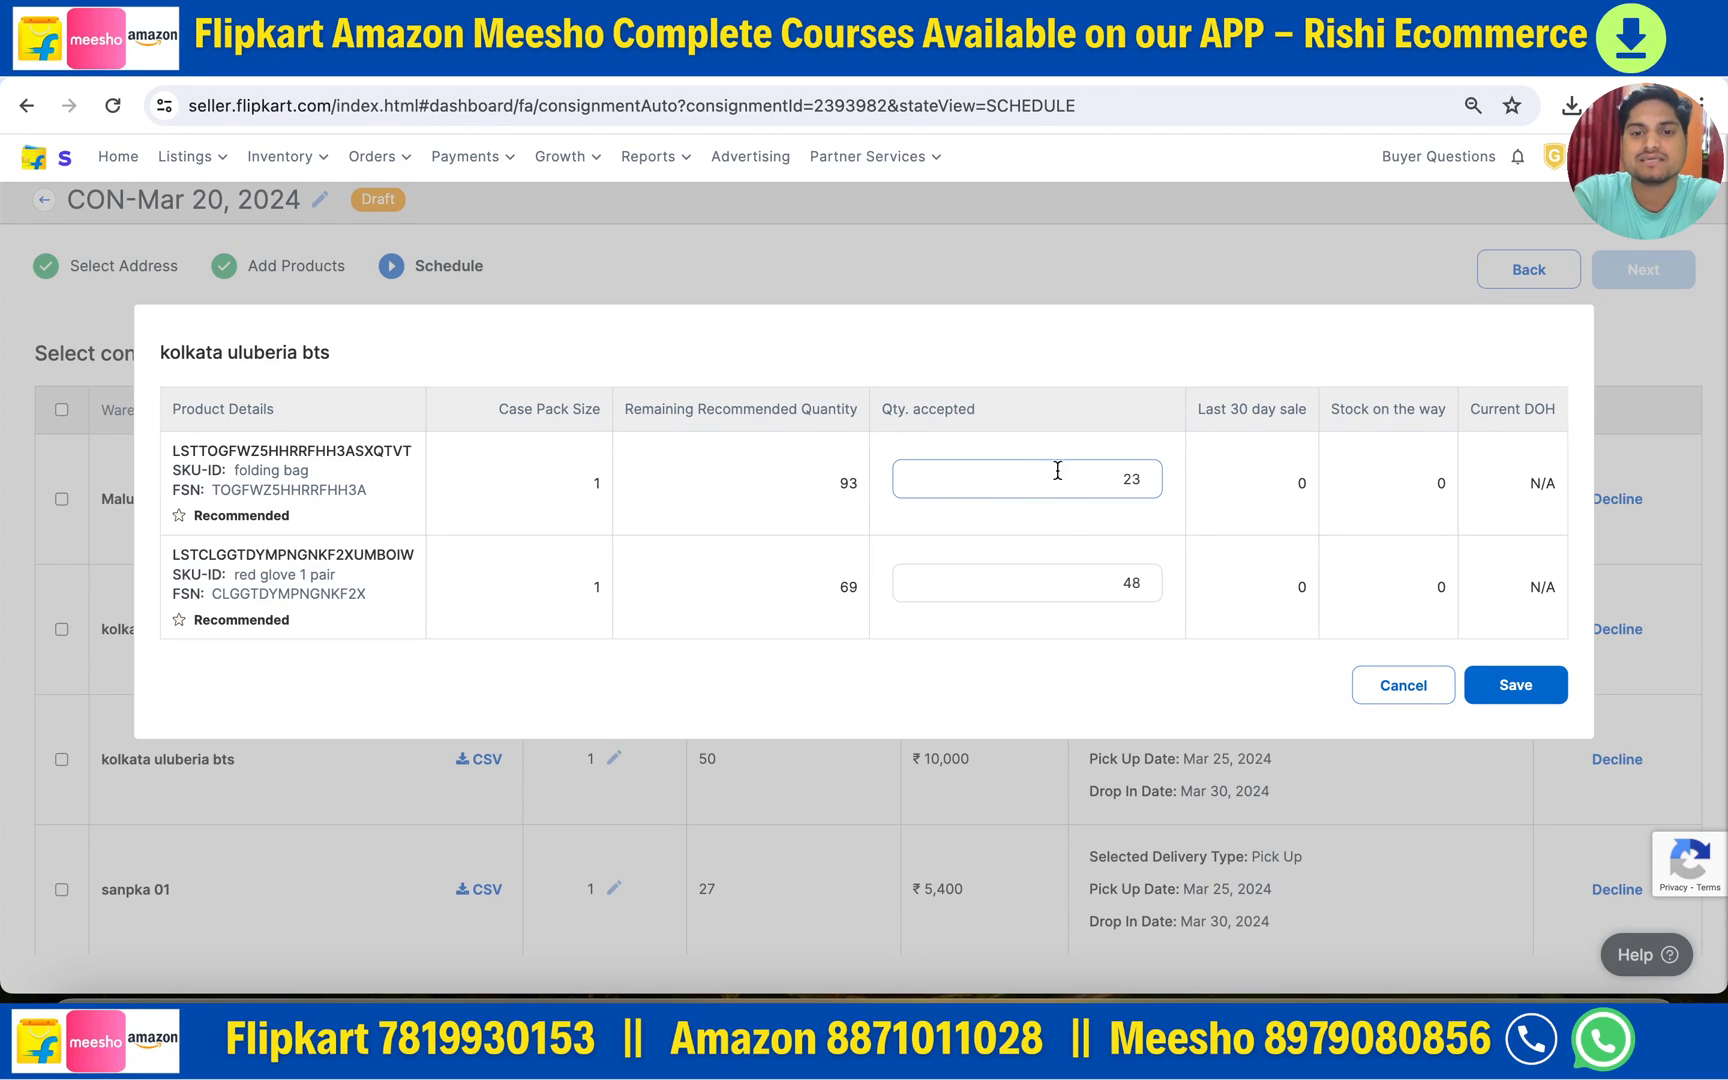
# - Cancel the invalid folding-bag quantity edit and select all four consignments (196 units) for dispatch
pyautogui.click(1137, 478)
pyautogui.press('BackSpace')
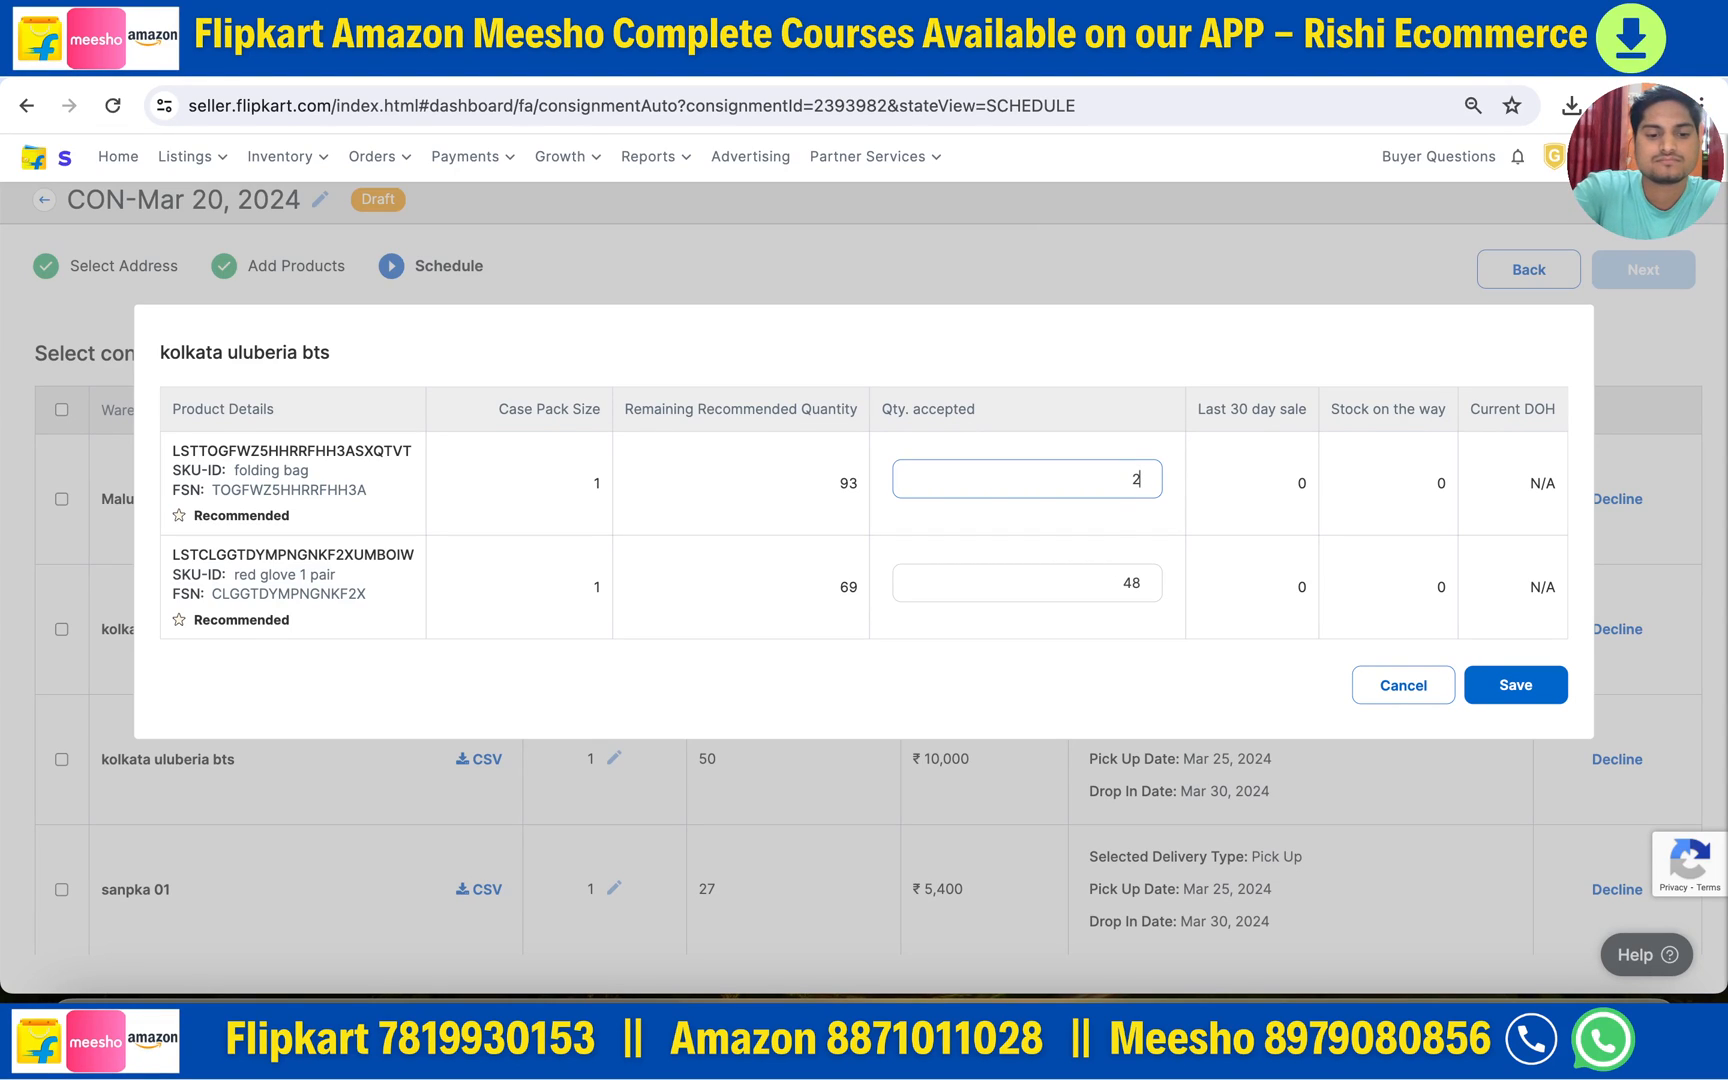
pyautogui.write('4')
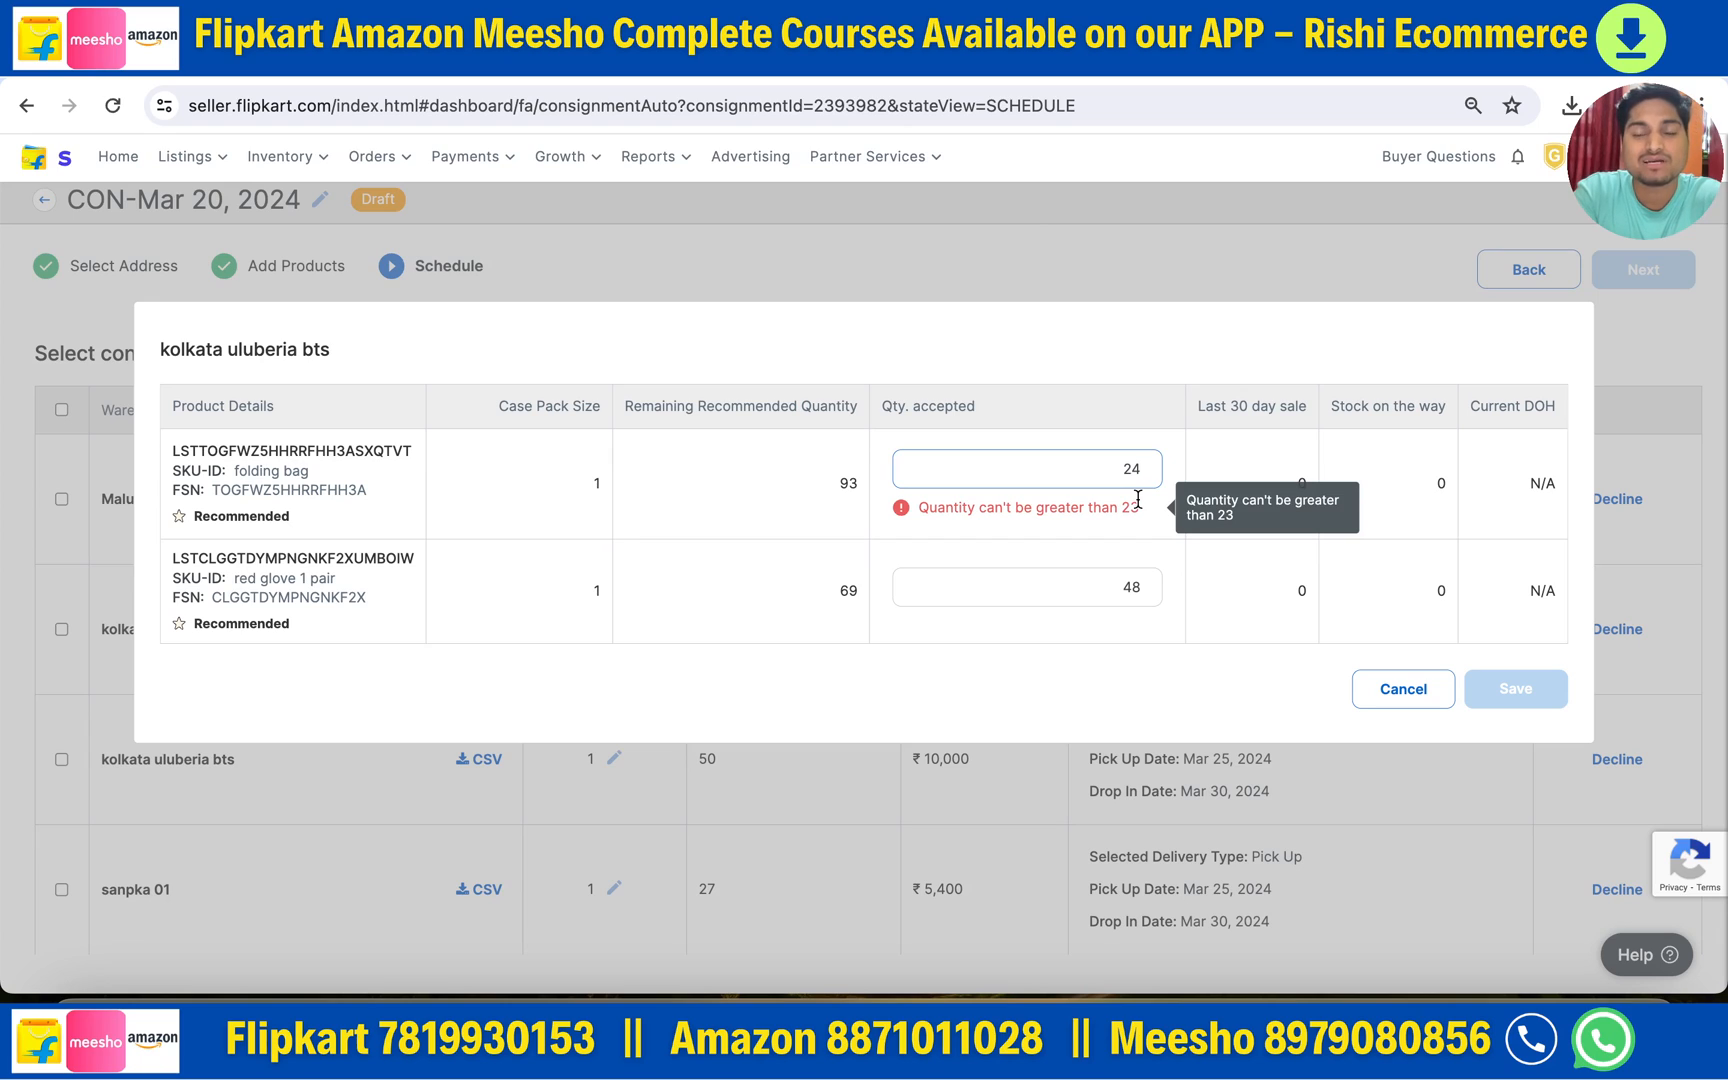
pyautogui.click(1402, 690)
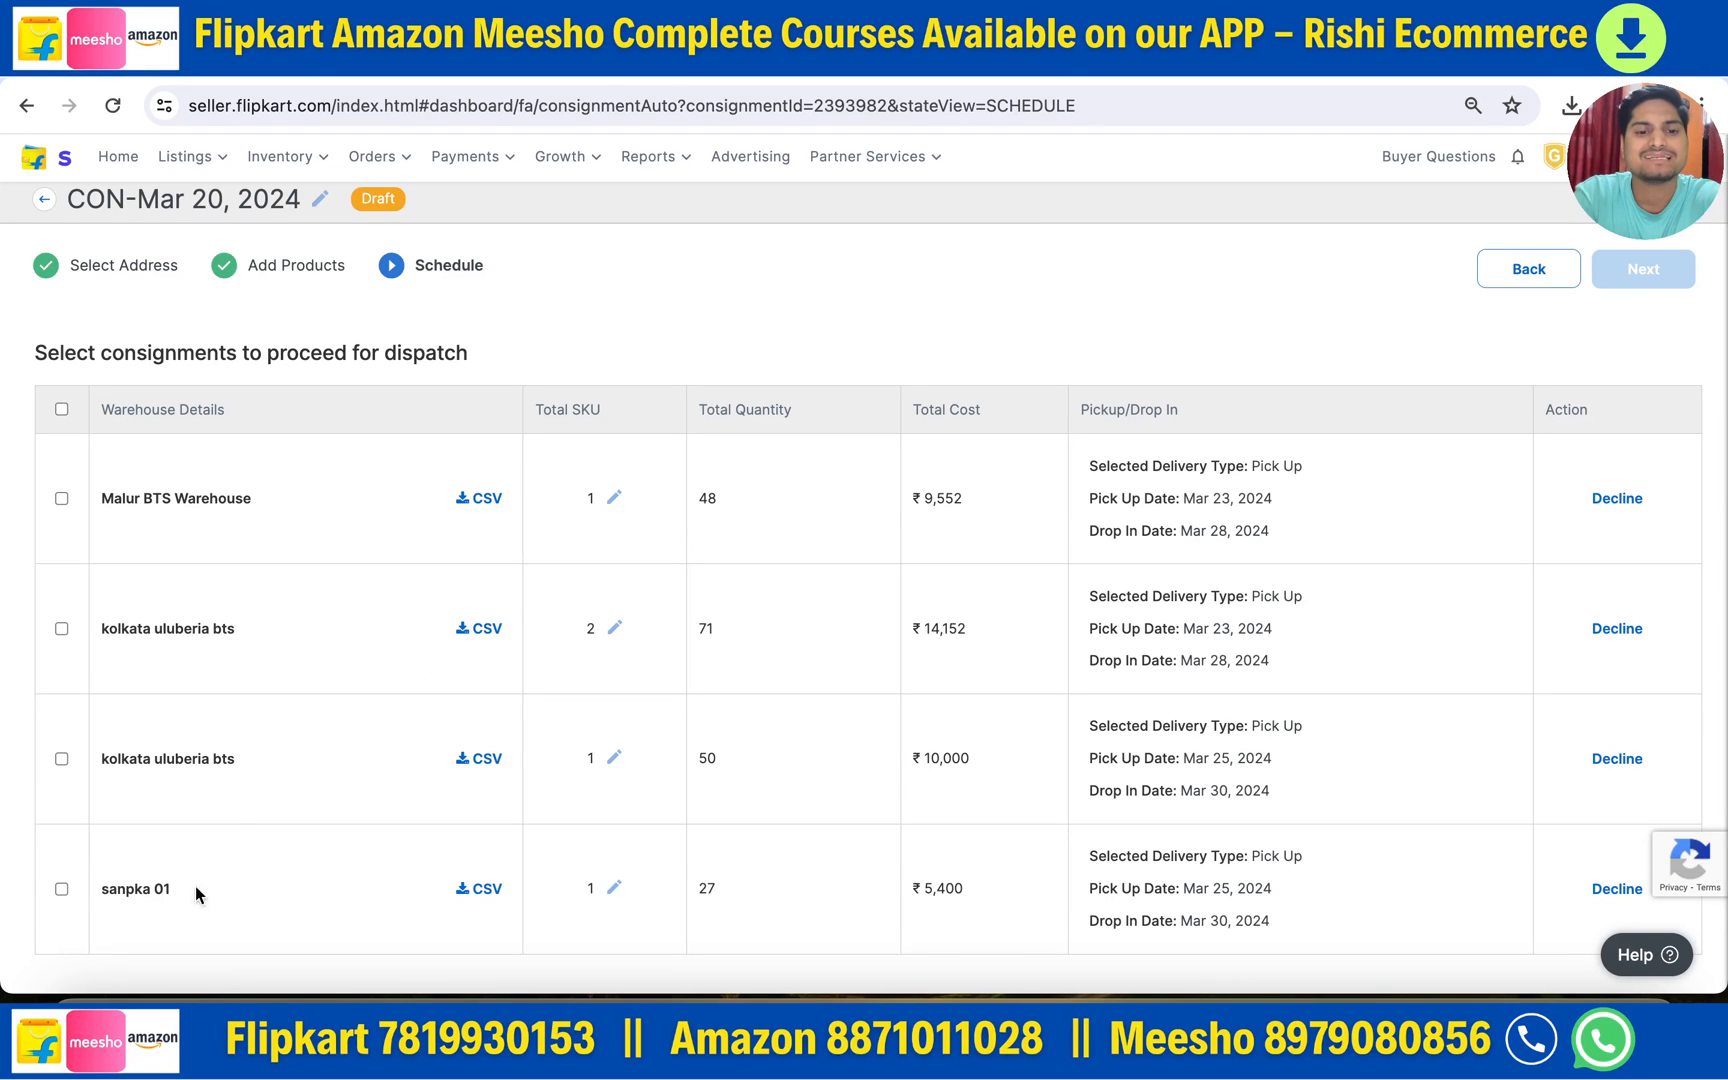
pyautogui.click(61, 408)
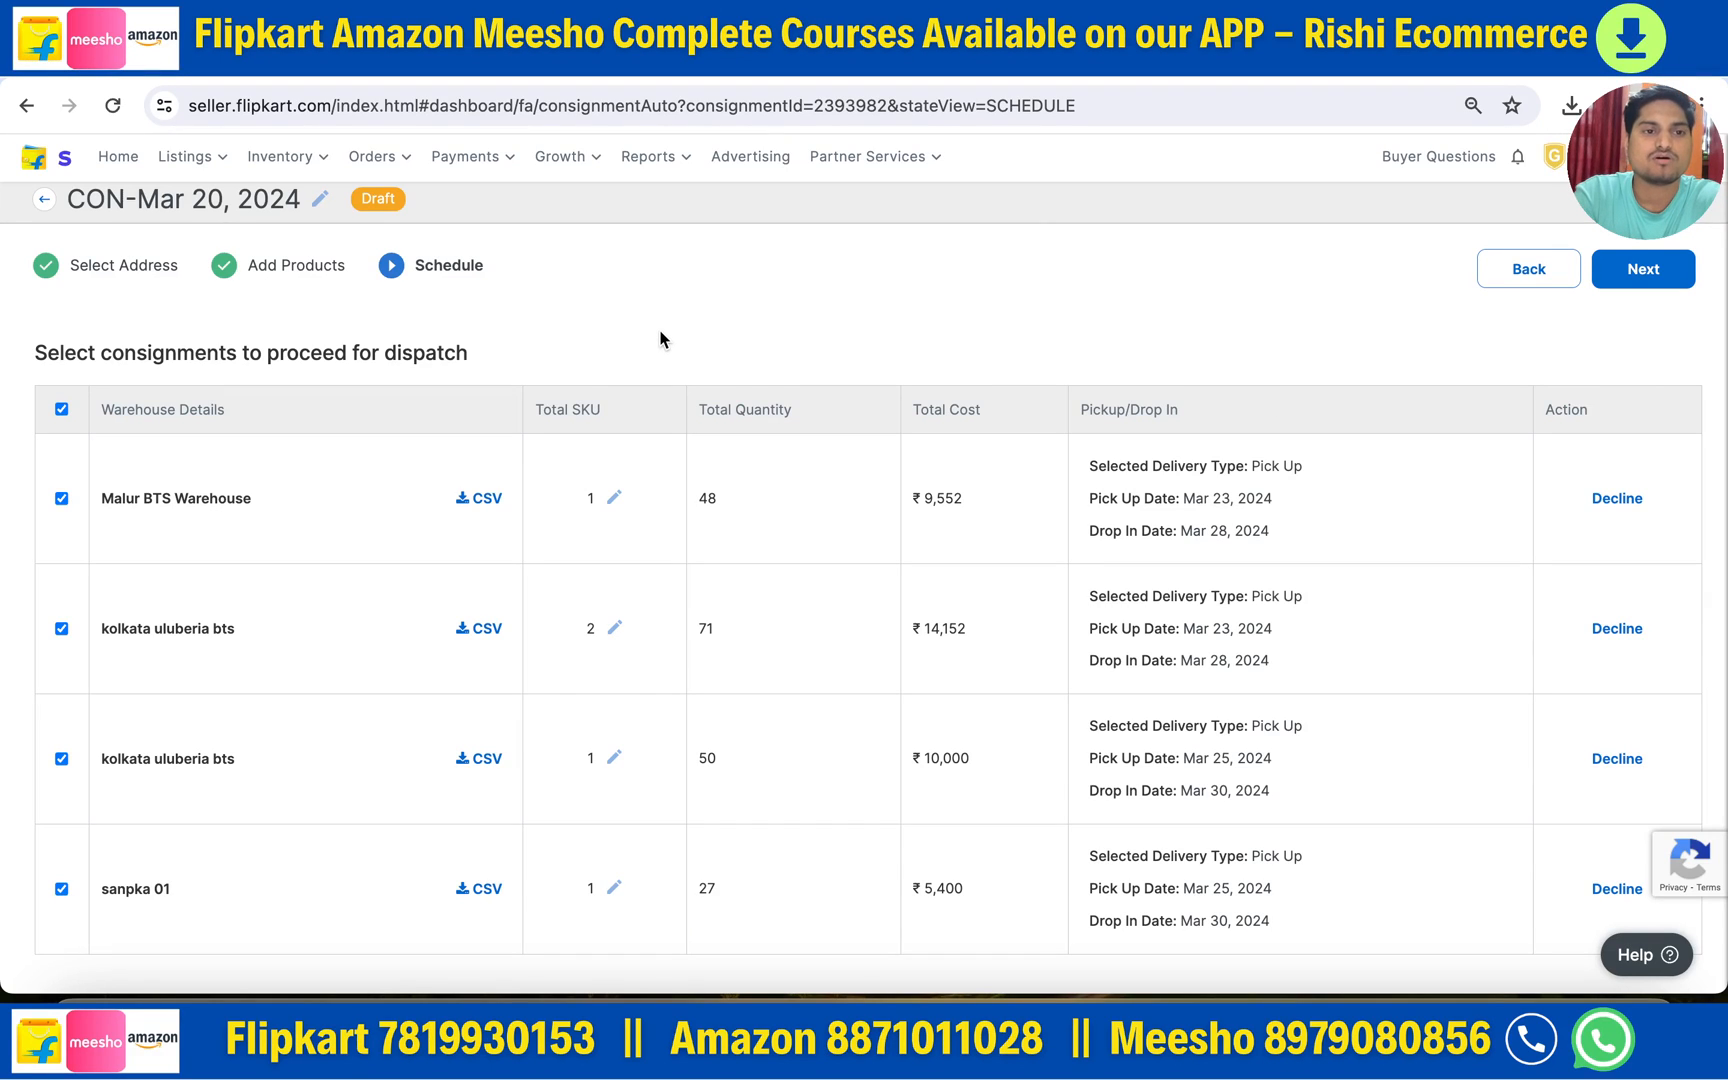
# - Open the Flipkart Fulfilment Consignments list from the Inventory menu
pyautogui.scroll(1, 660, 339)
pyautogui.moveTo(280, 160)
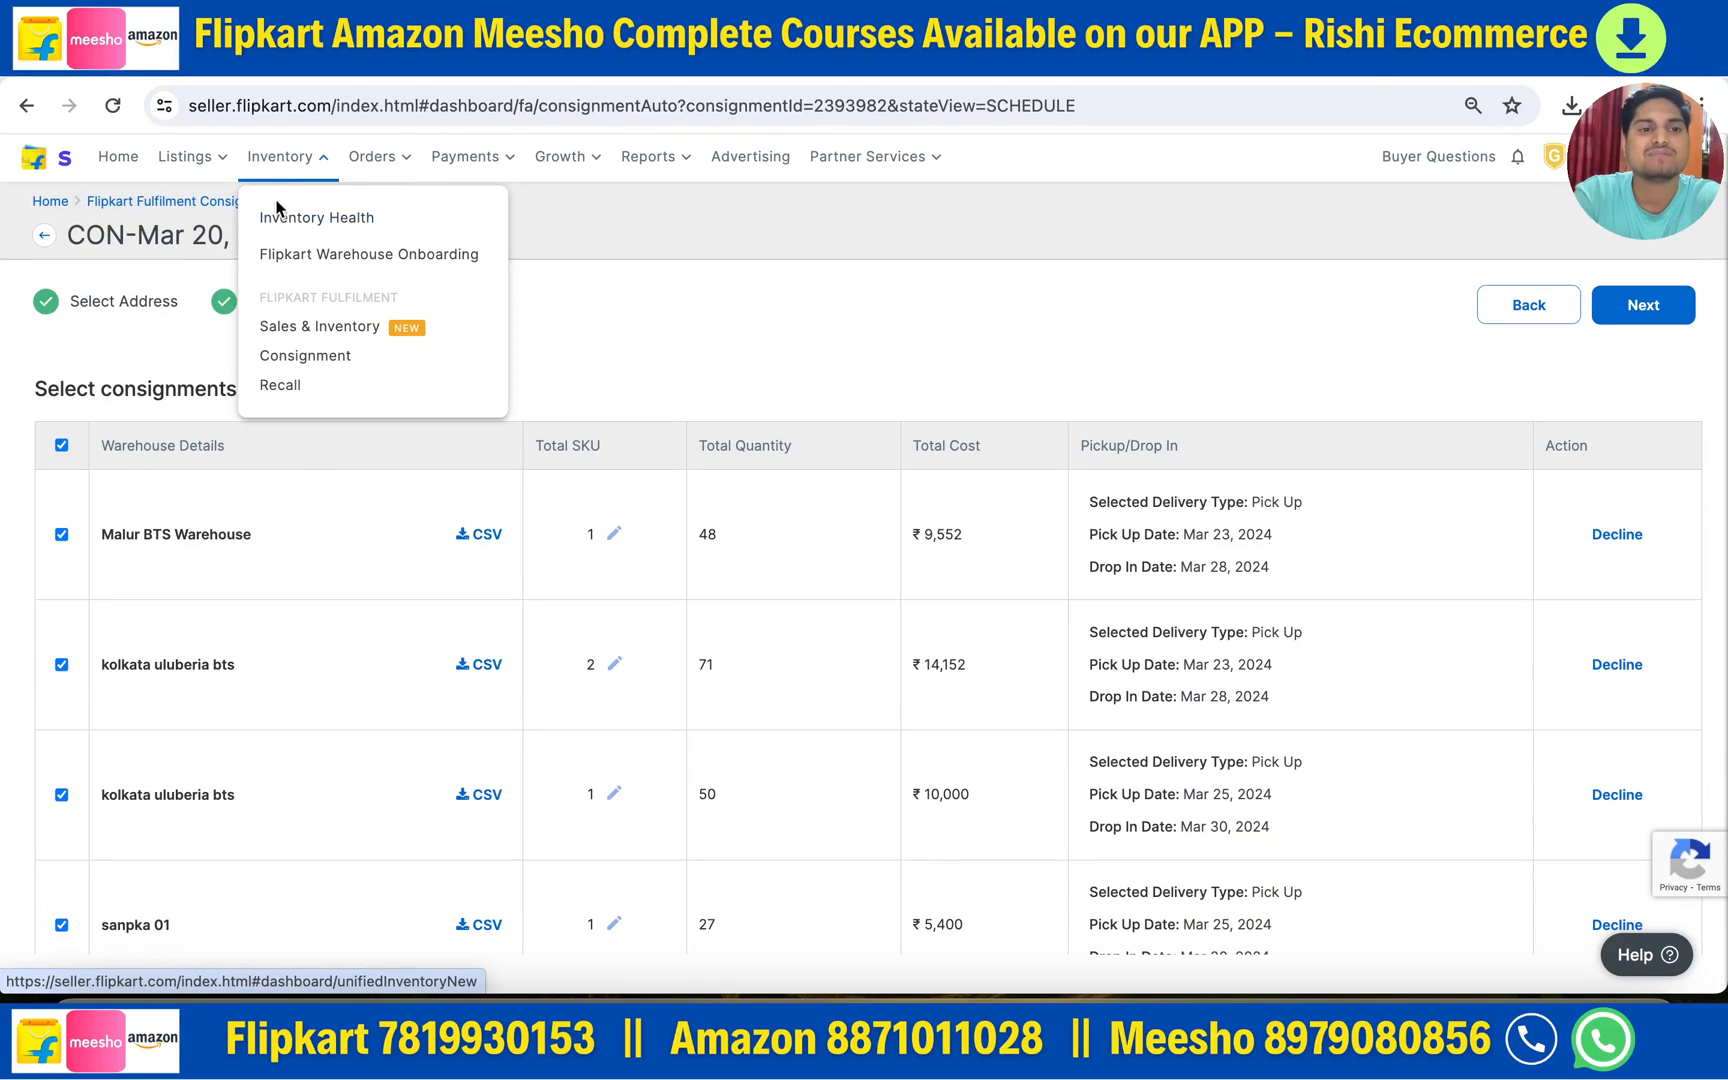
pyautogui.click(290, 360)
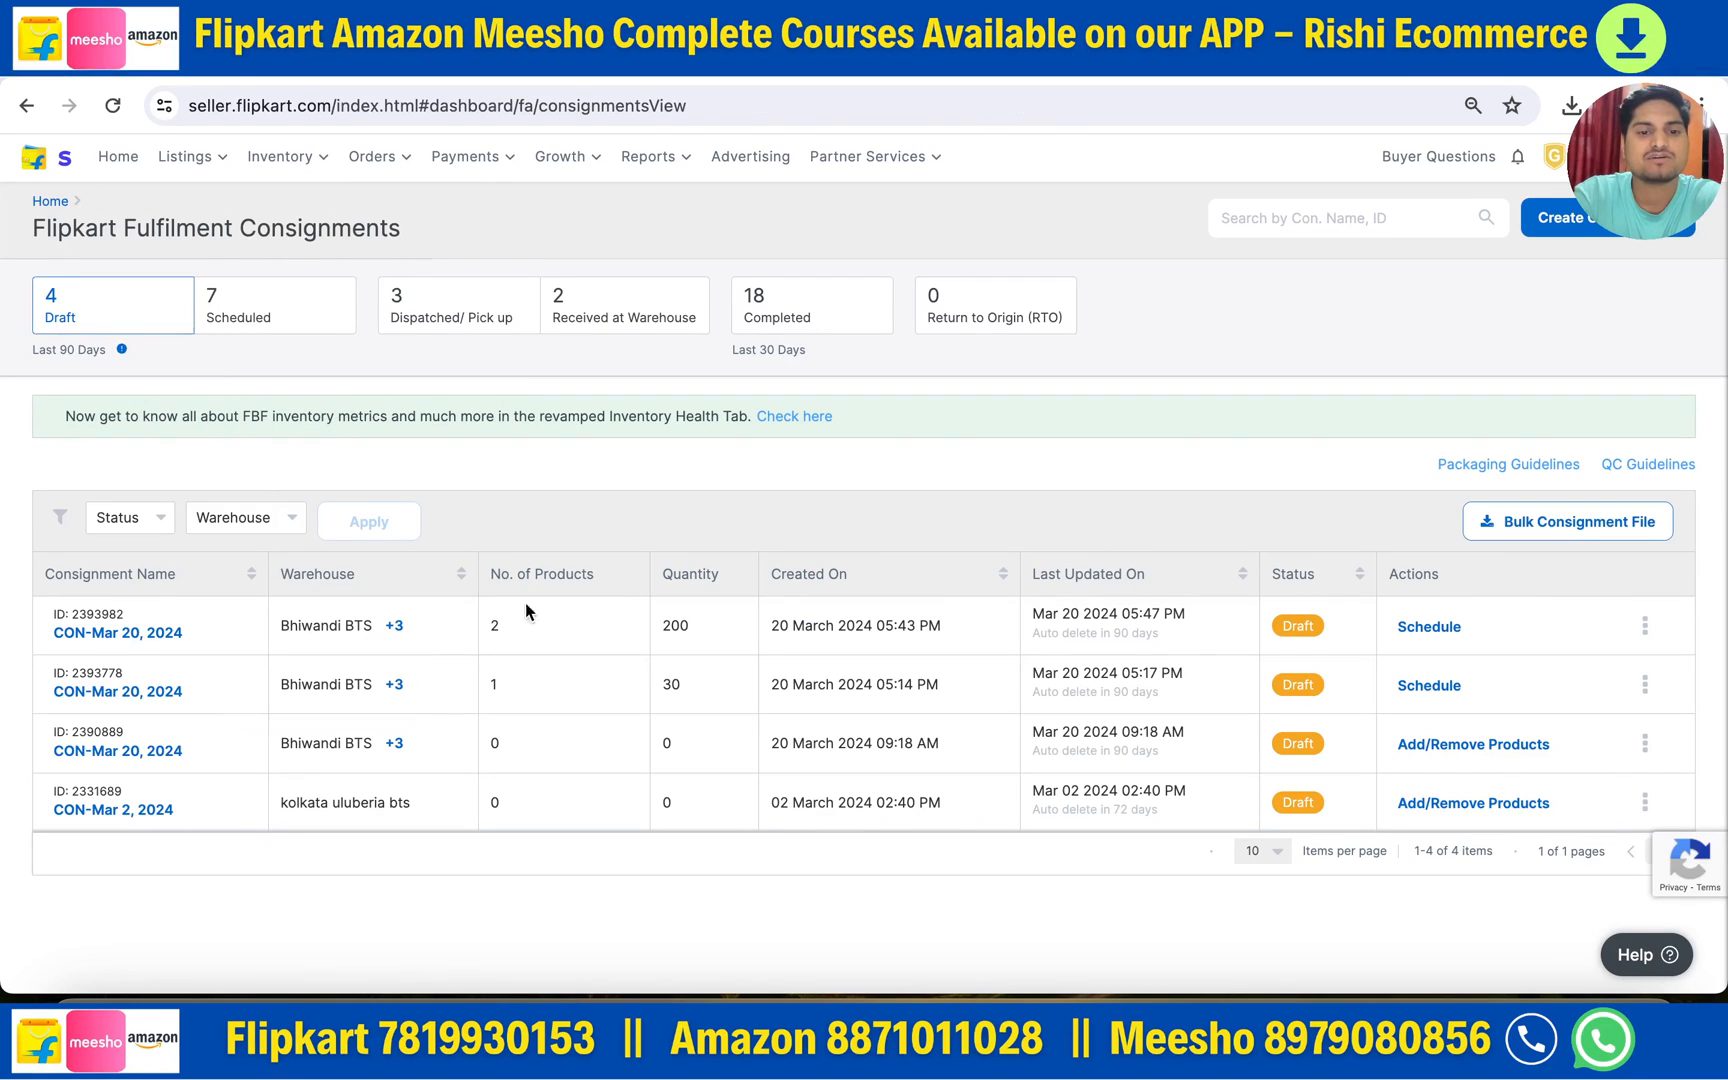
pyautogui.doubleClick(667, 625)
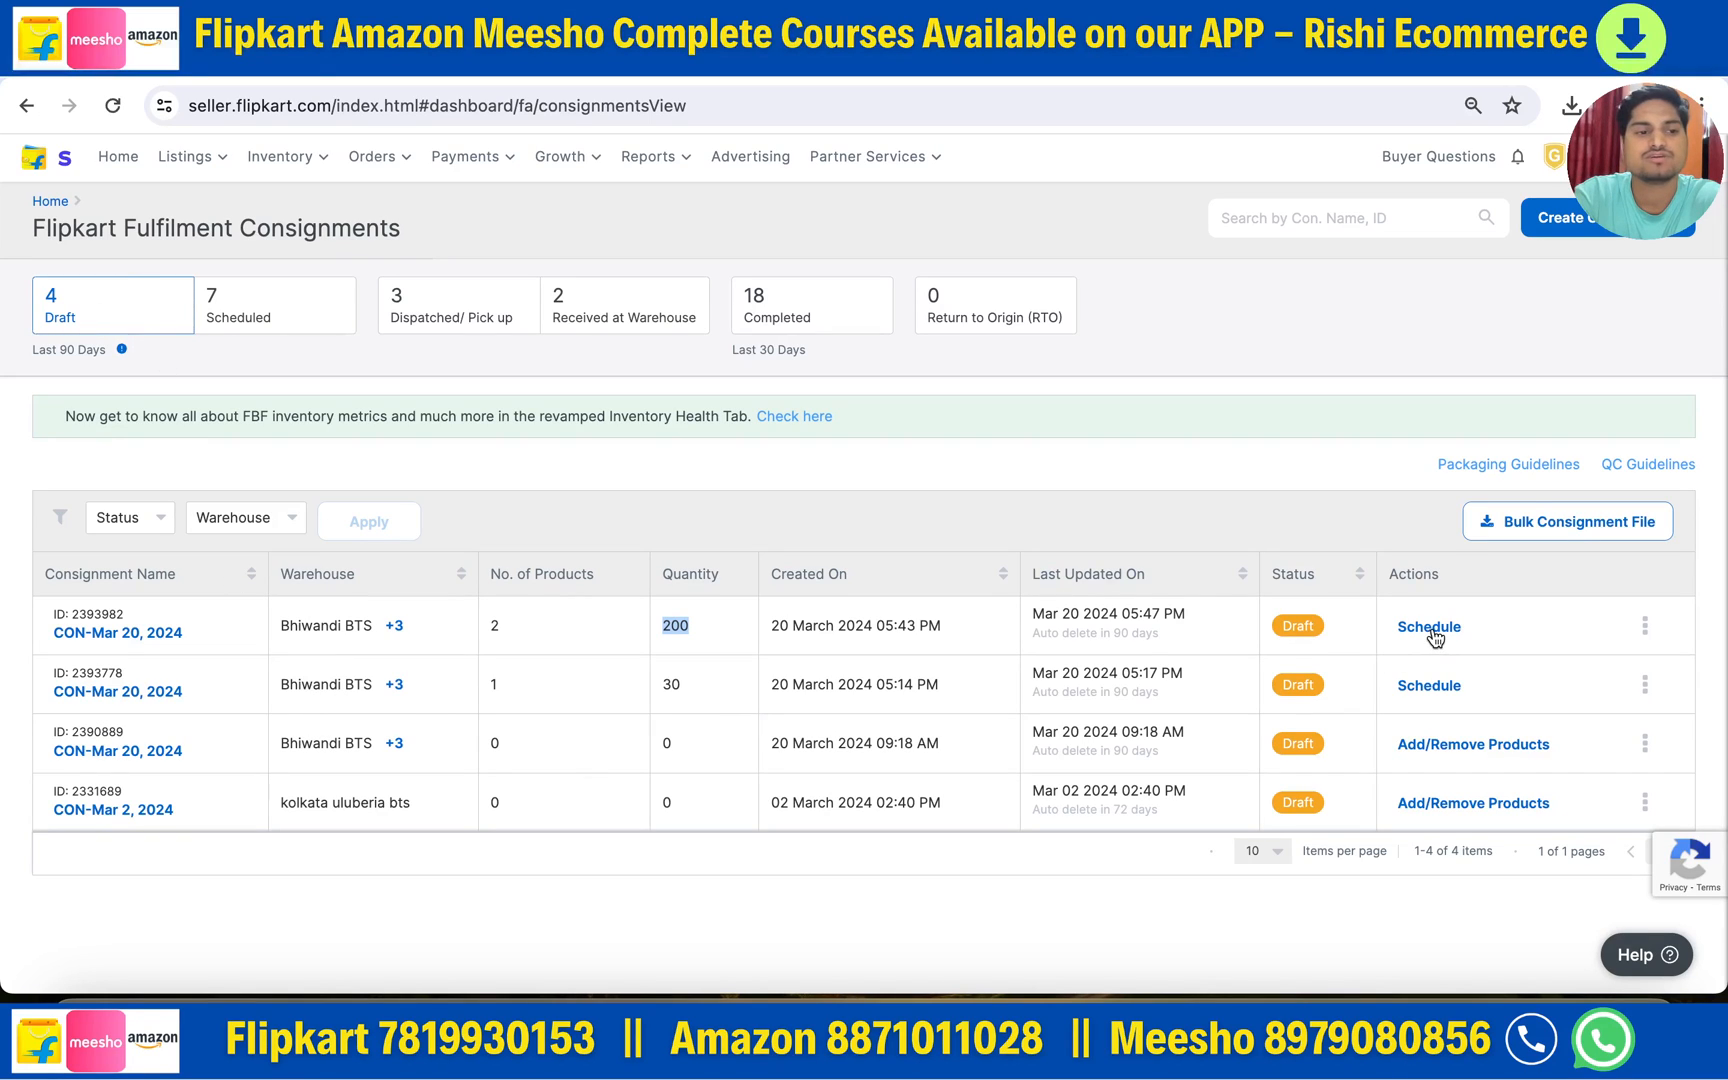
# - Sort consignments by name, view the Scheduled card, then return to the Draft consignments
pyautogui.doubleClick(40, 577)
pyautogui.click(80, 577)
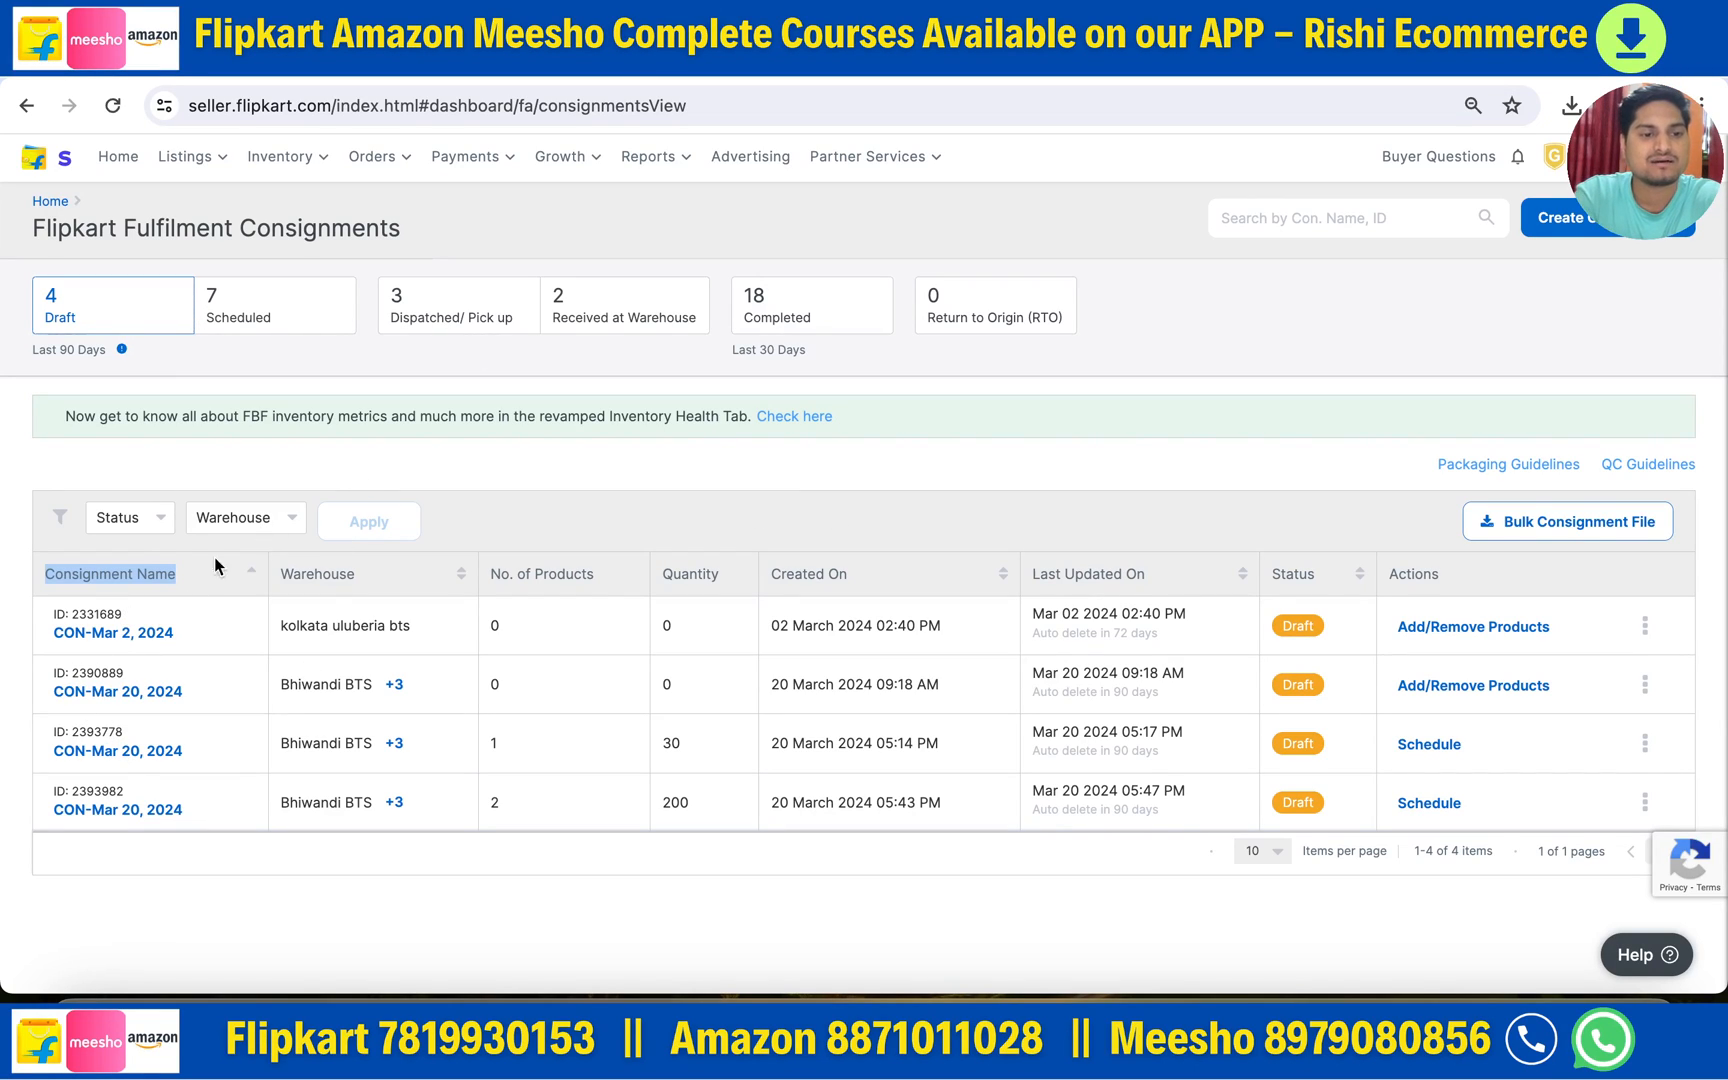
pyautogui.click(241, 322)
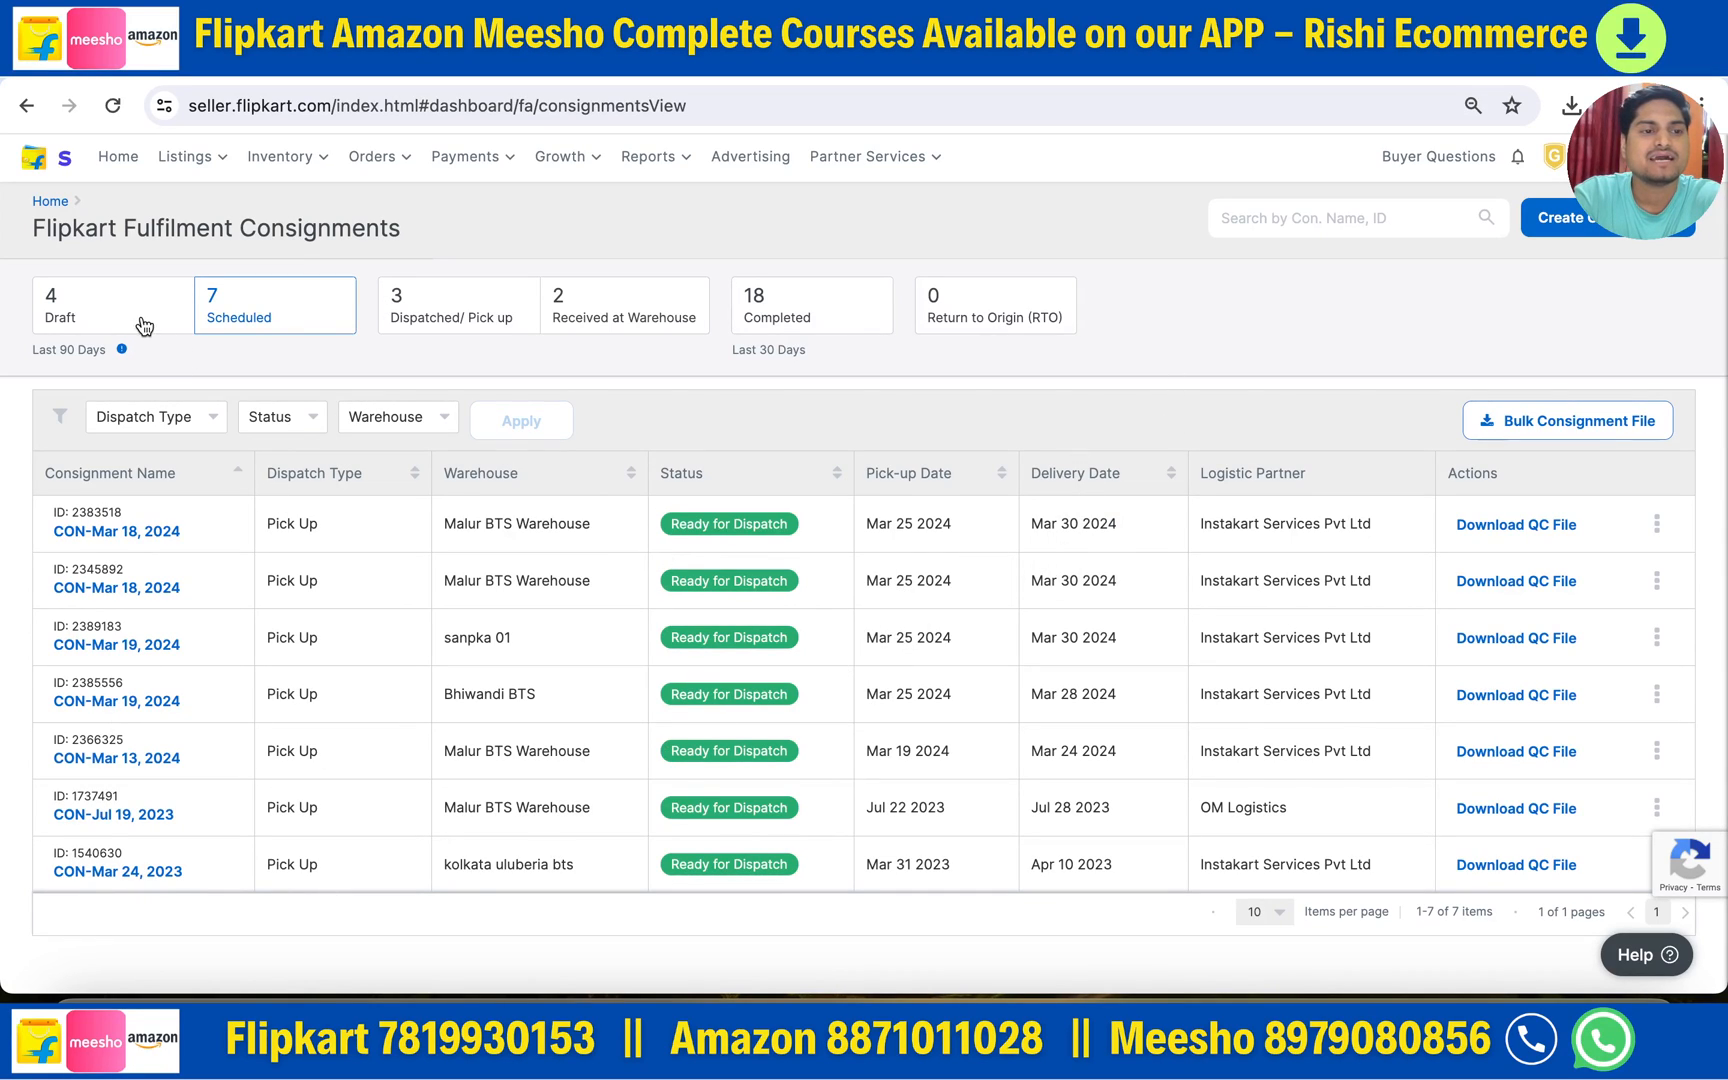
pyautogui.click(92, 326)
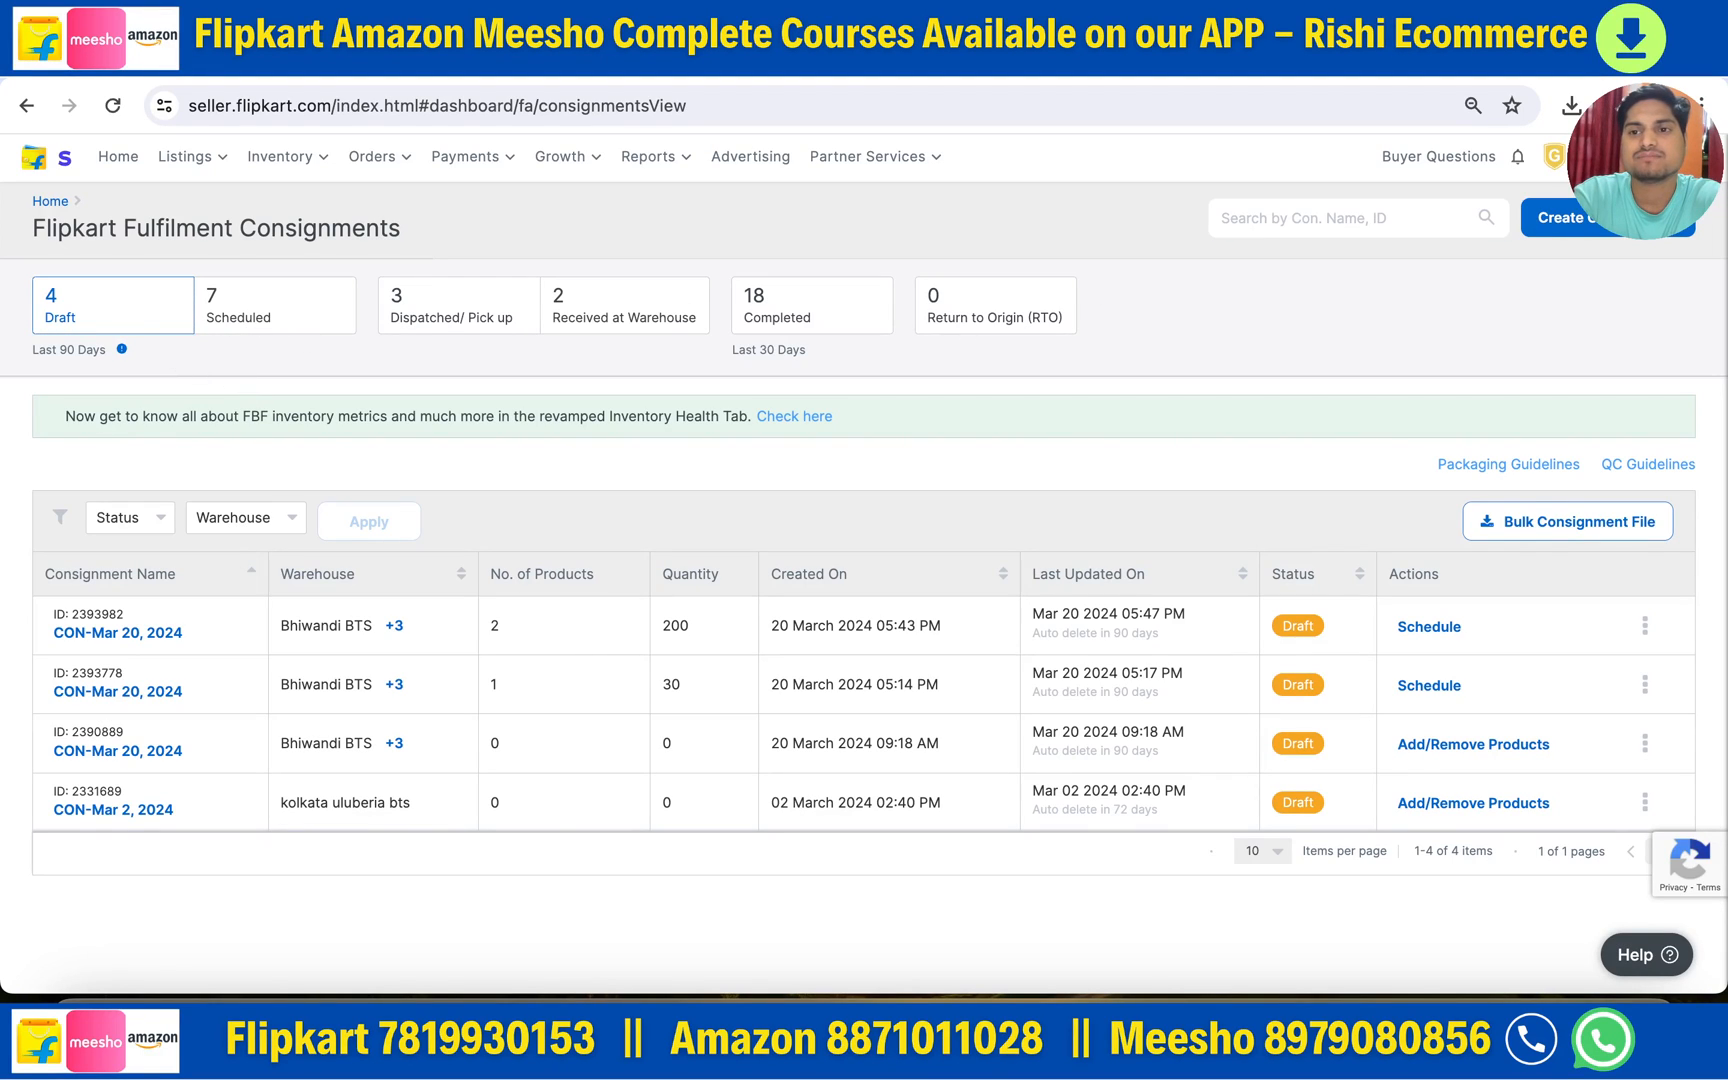
# - Try the over-200-unit Smart Split method, back out, and restart consignment creation
pyautogui.click(1608, 218)
pyautogui.click(711, 536)
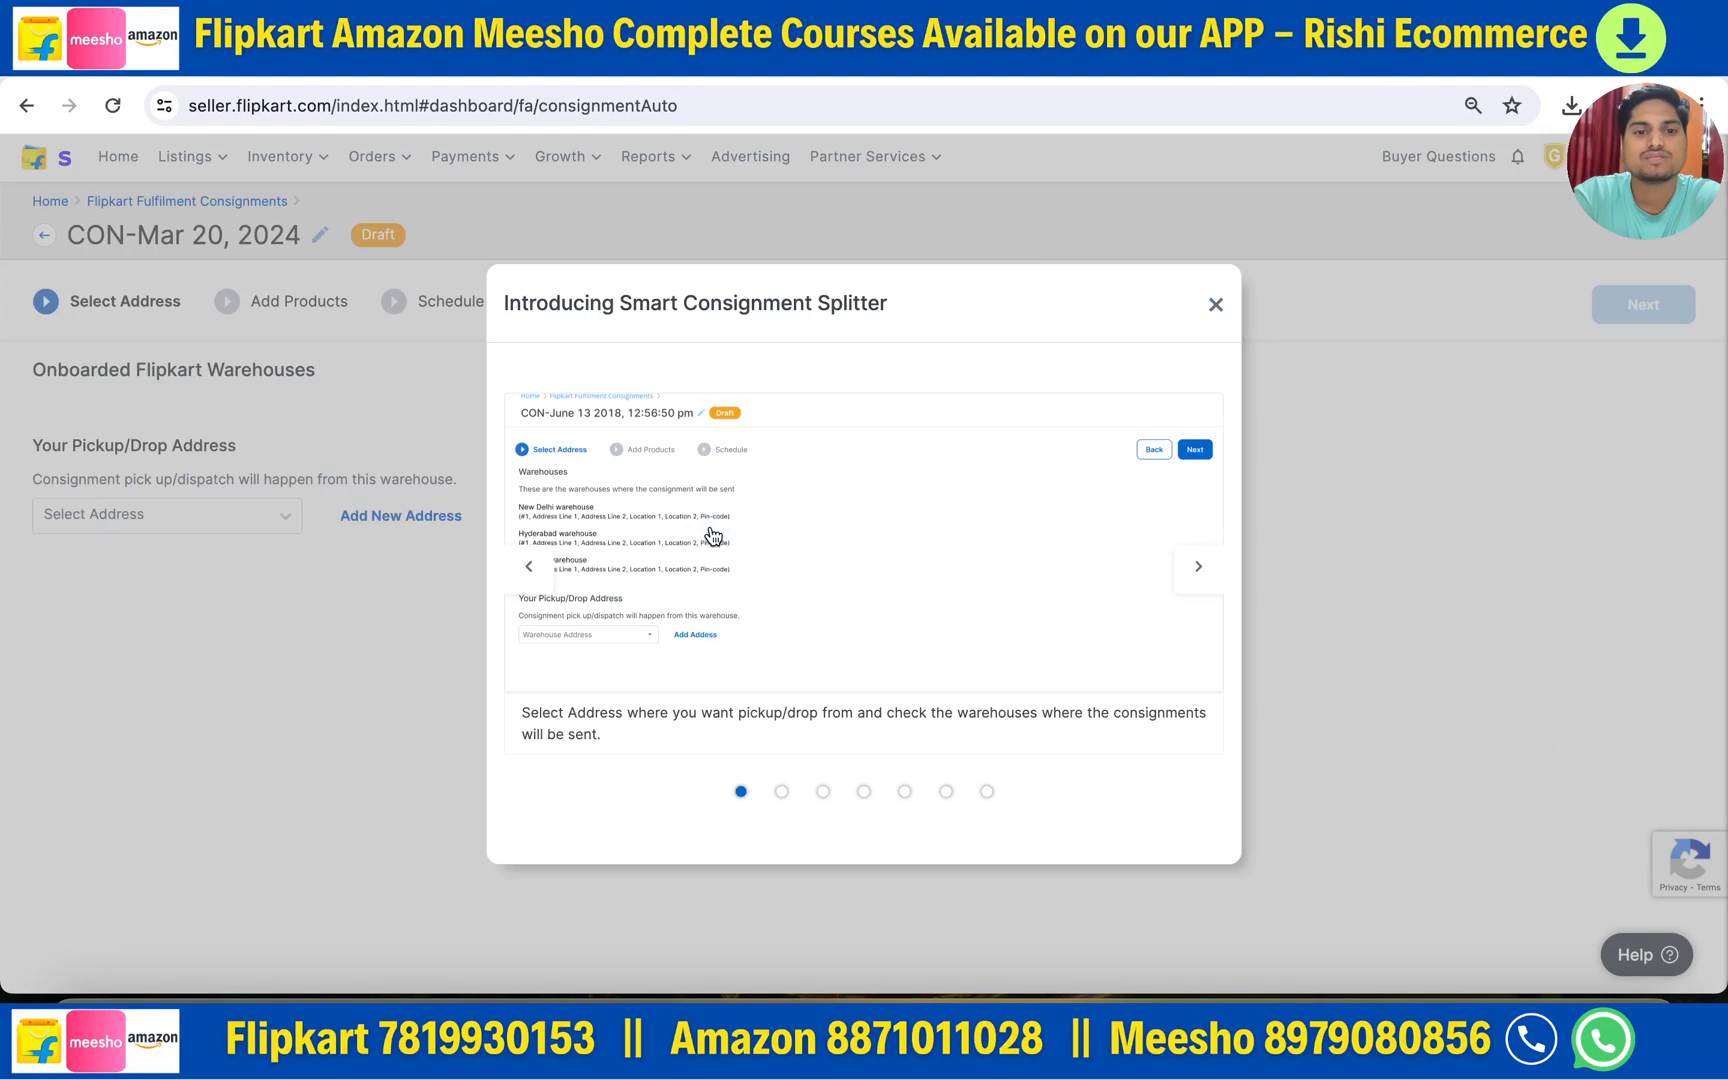
pyautogui.click(1215, 304)
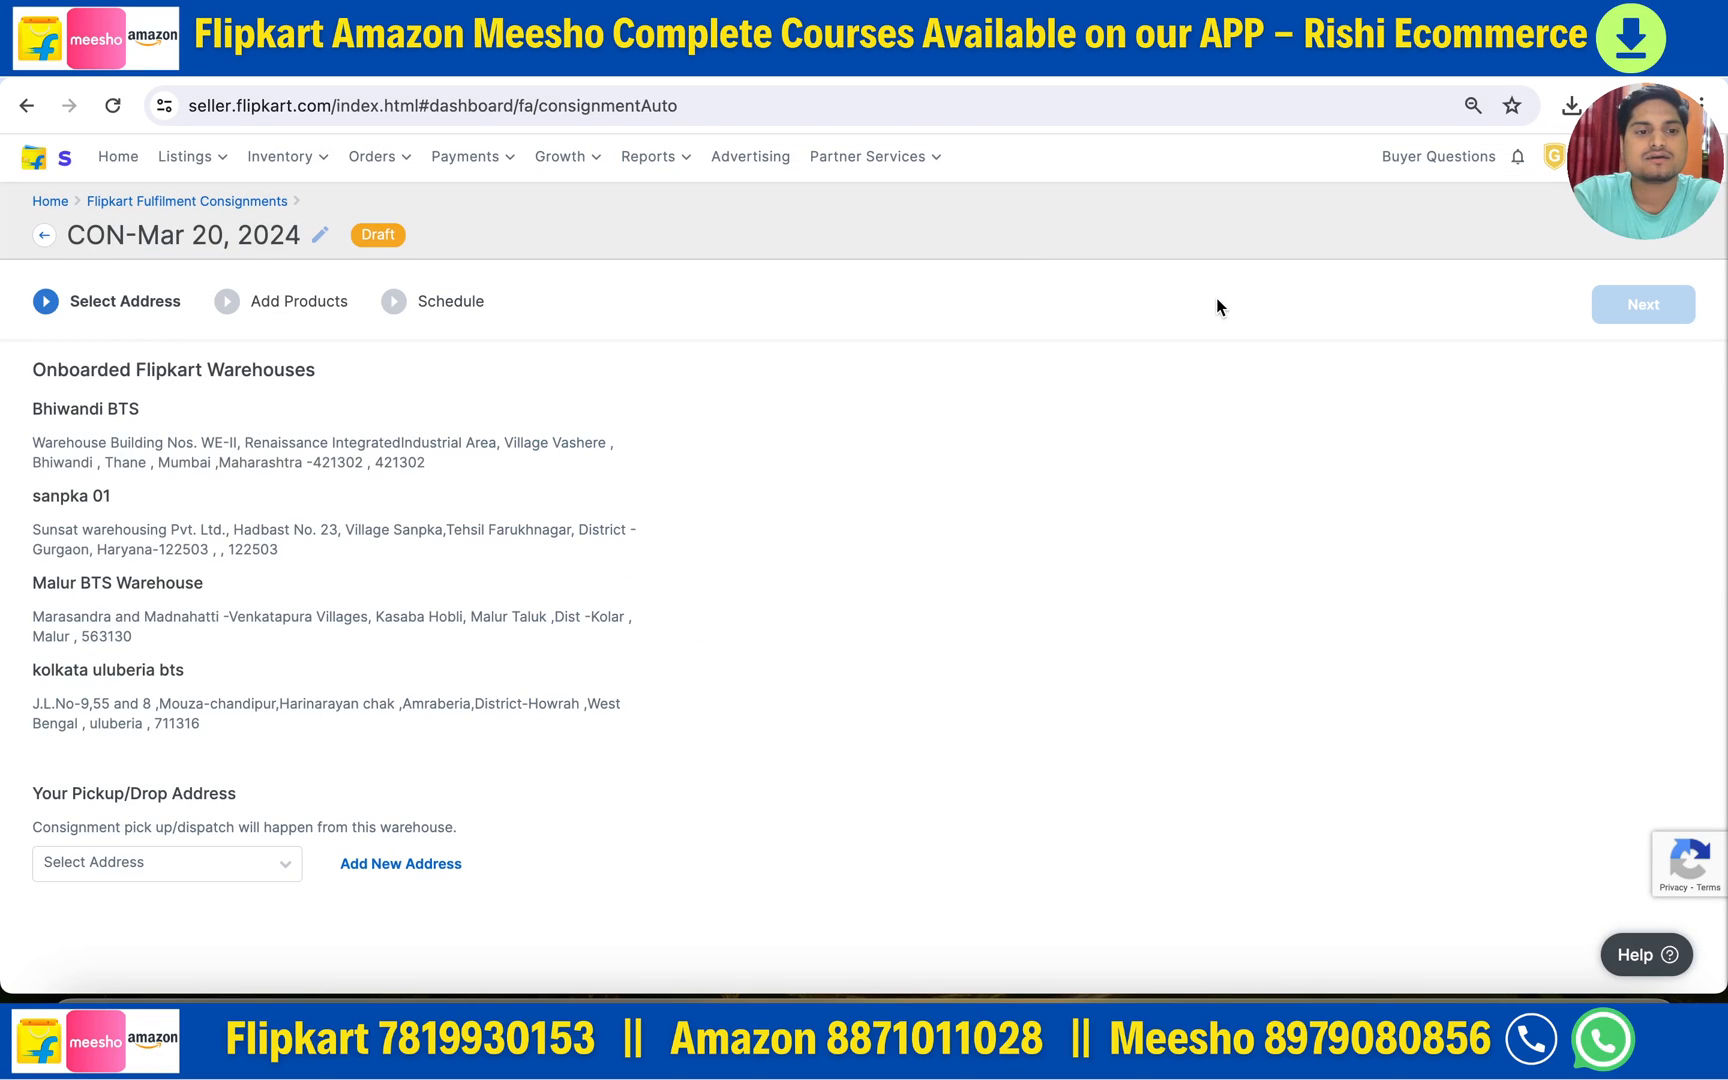
pyautogui.click(405, 865)
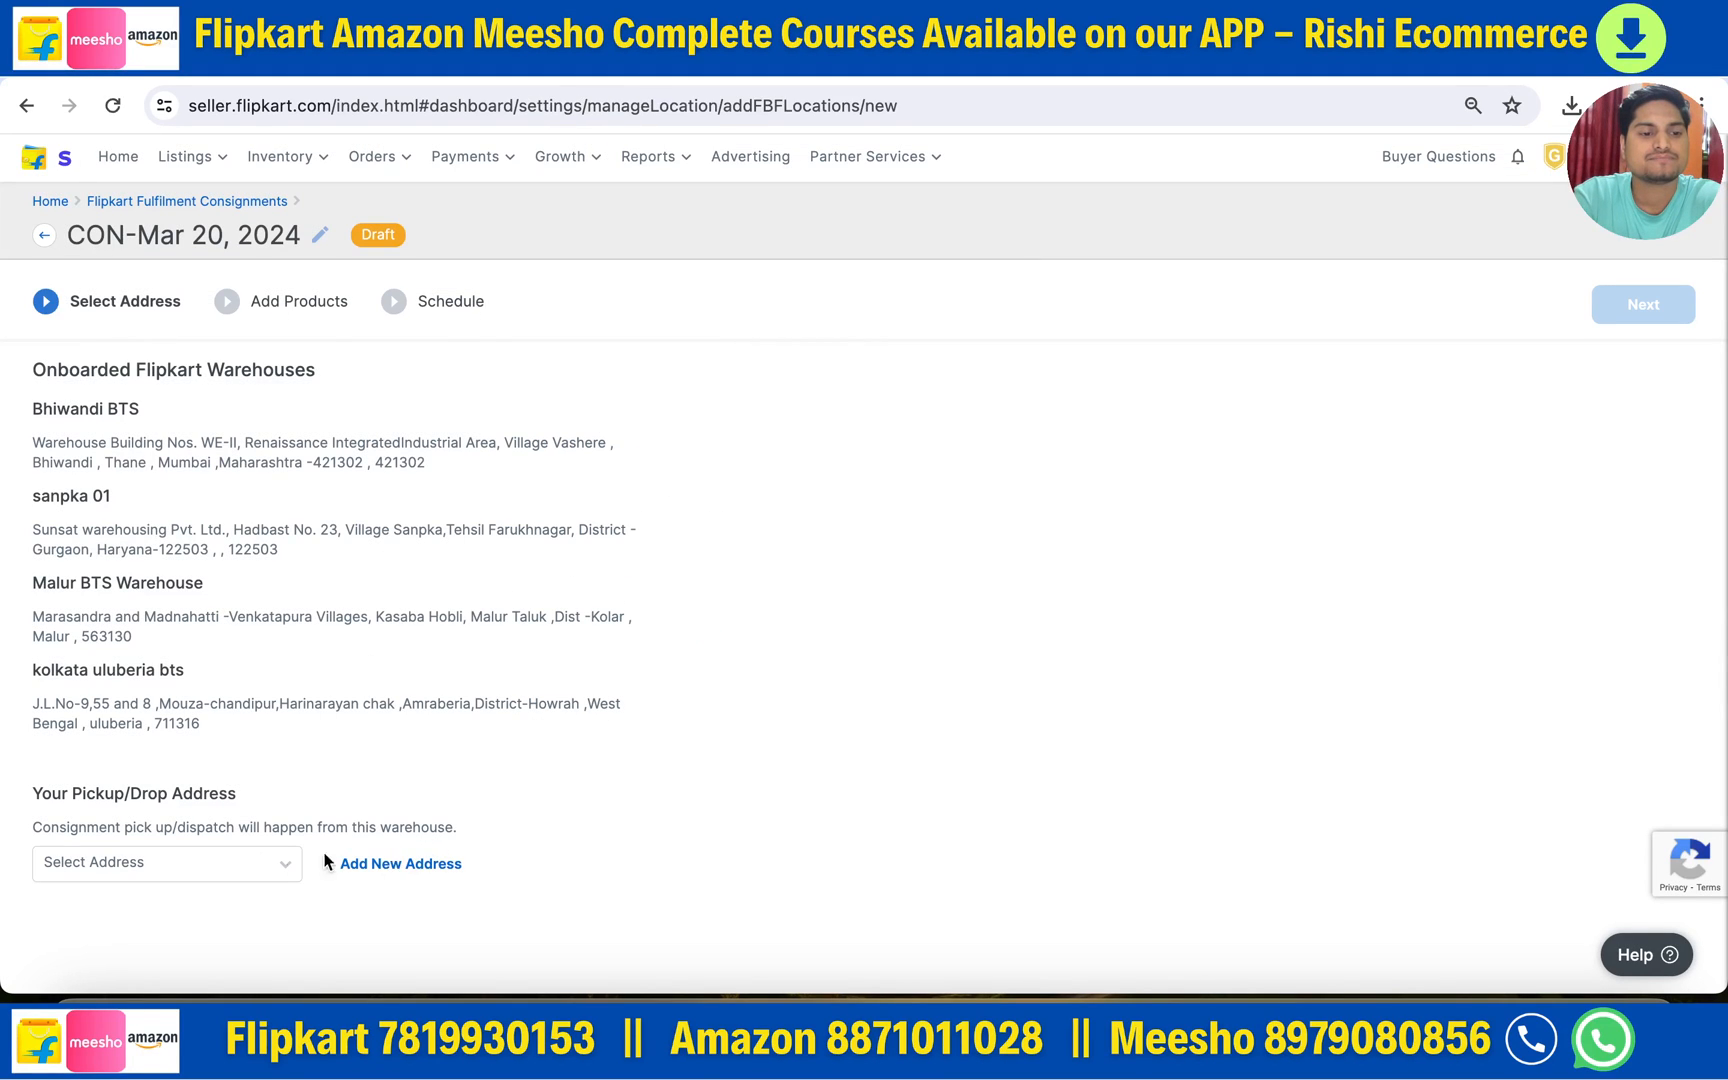
pyautogui.hscroll(-5, 392, 508)
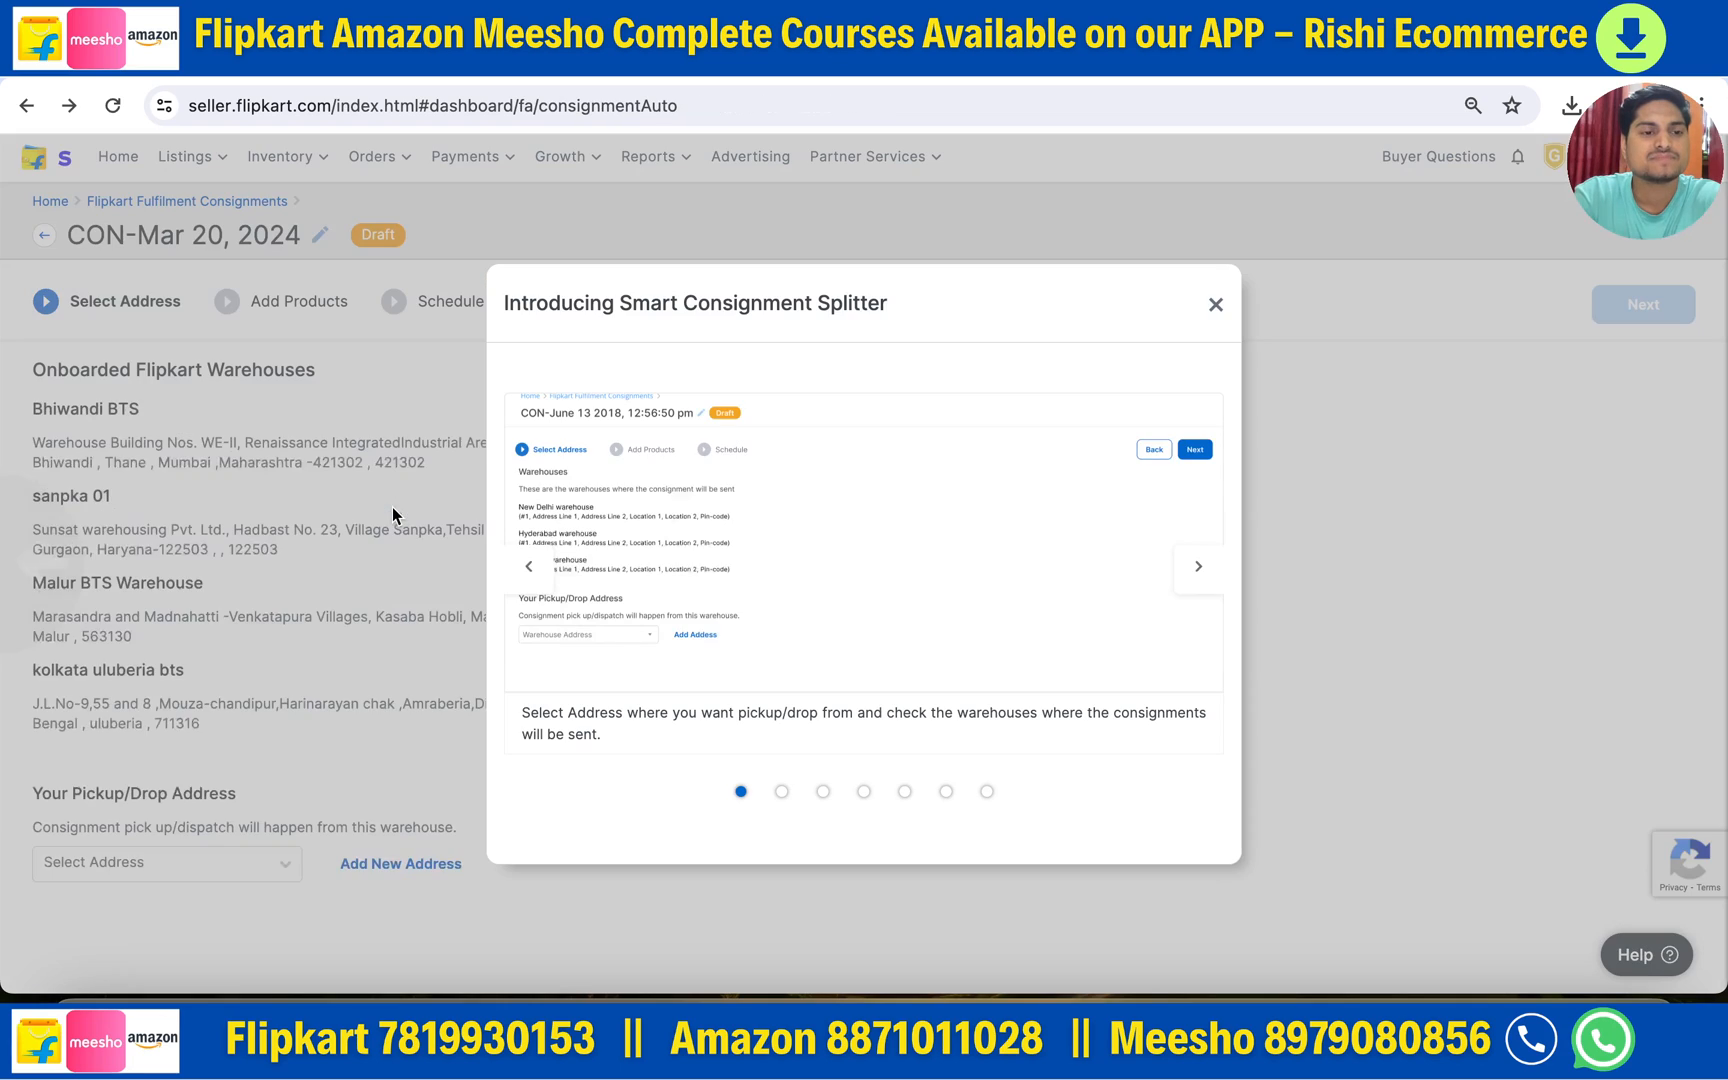
pyautogui.click(1215, 305)
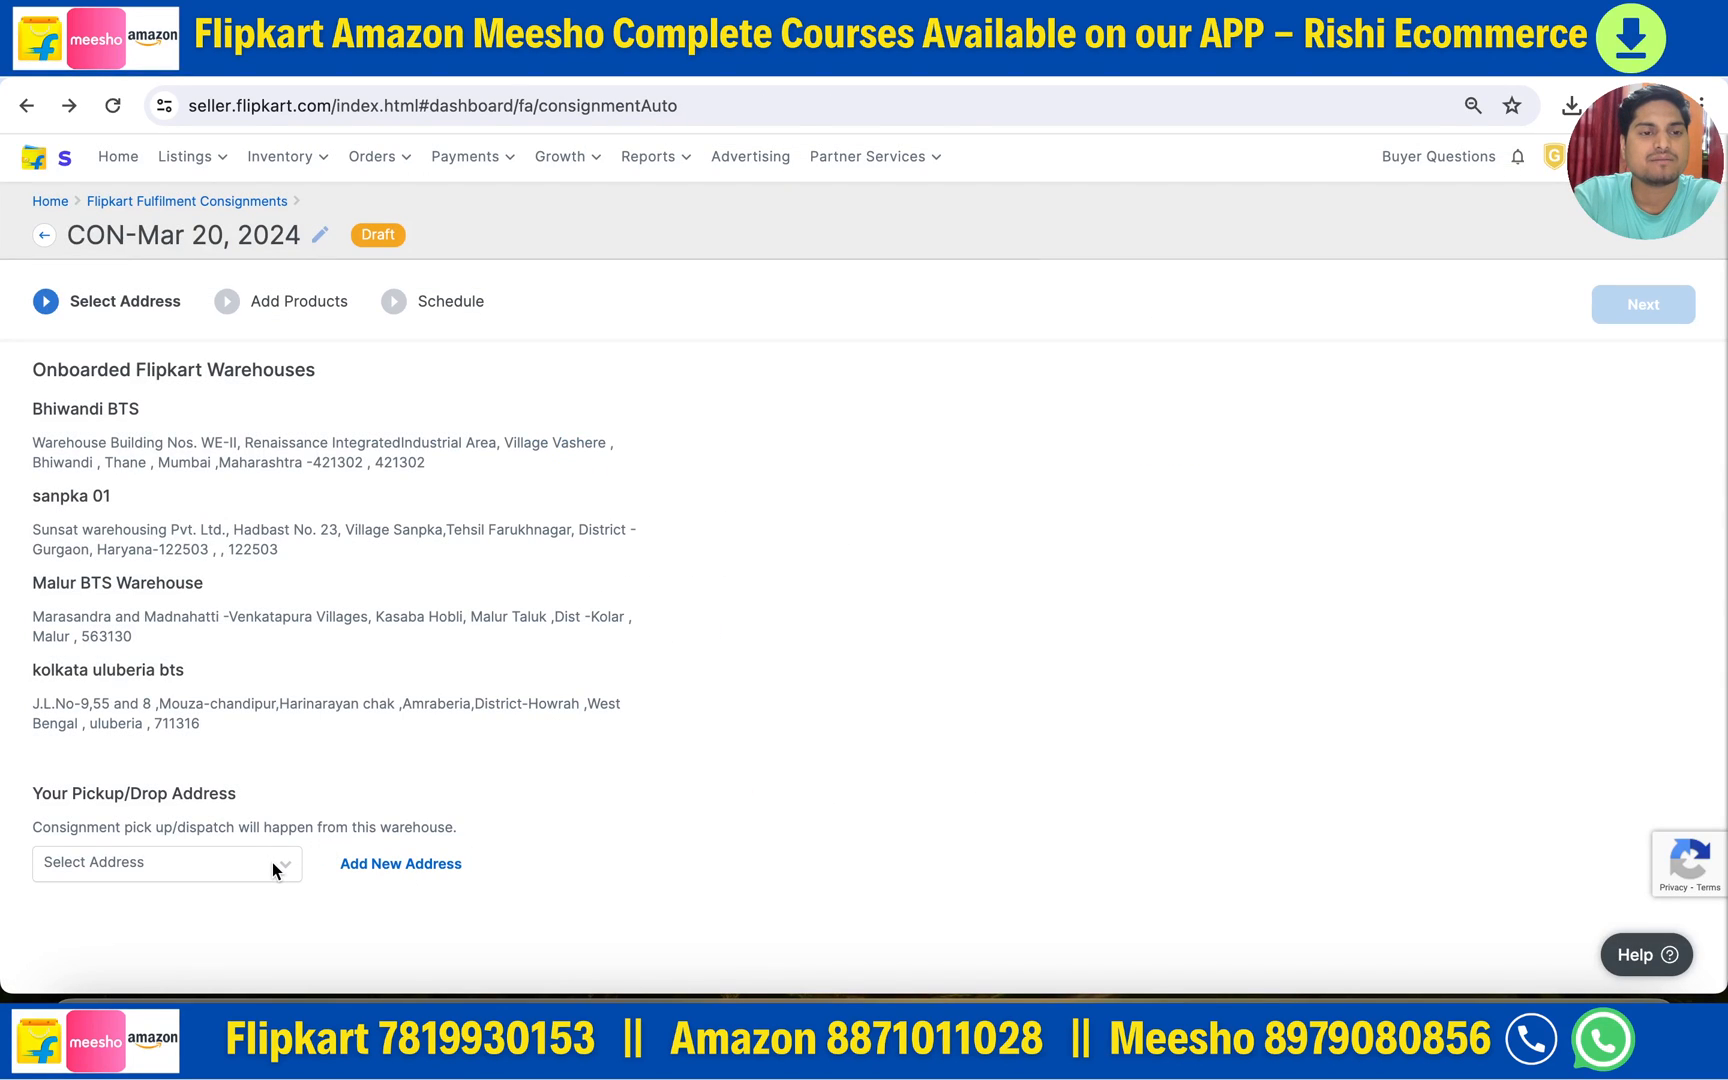
pyautogui.hscroll(-5, 271, 863)
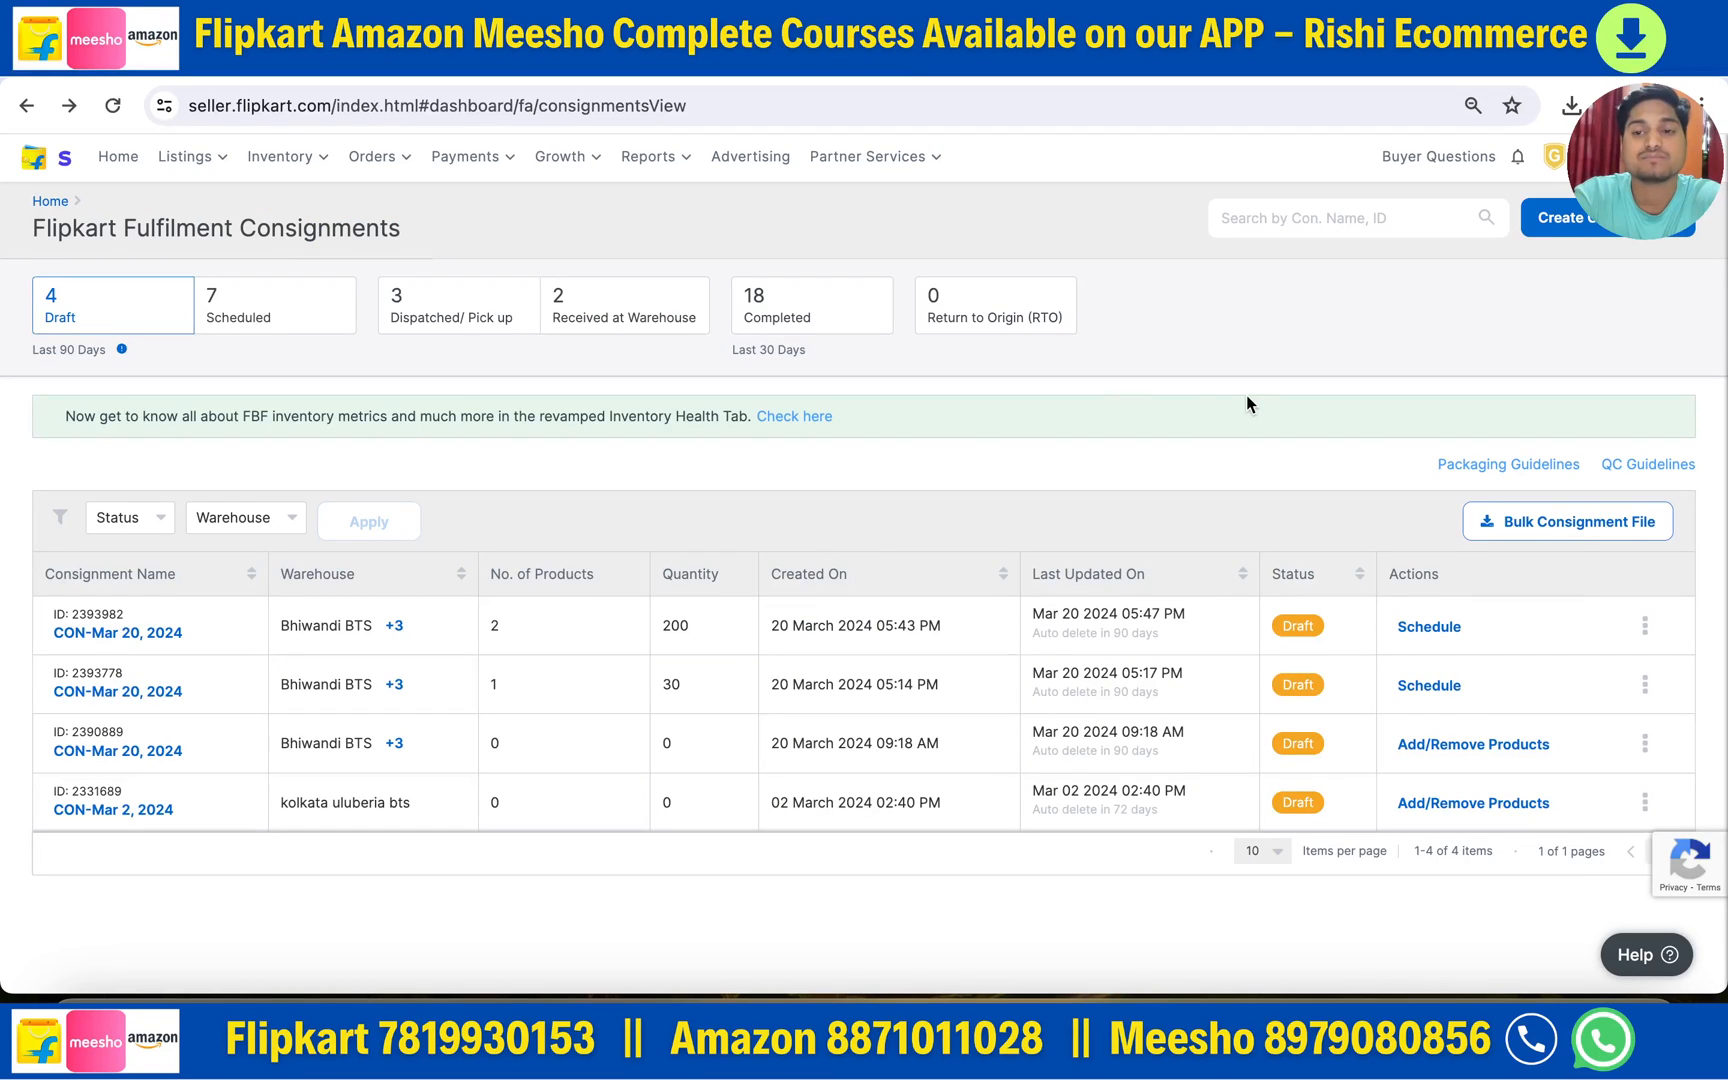
pyautogui.click(1597, 222)
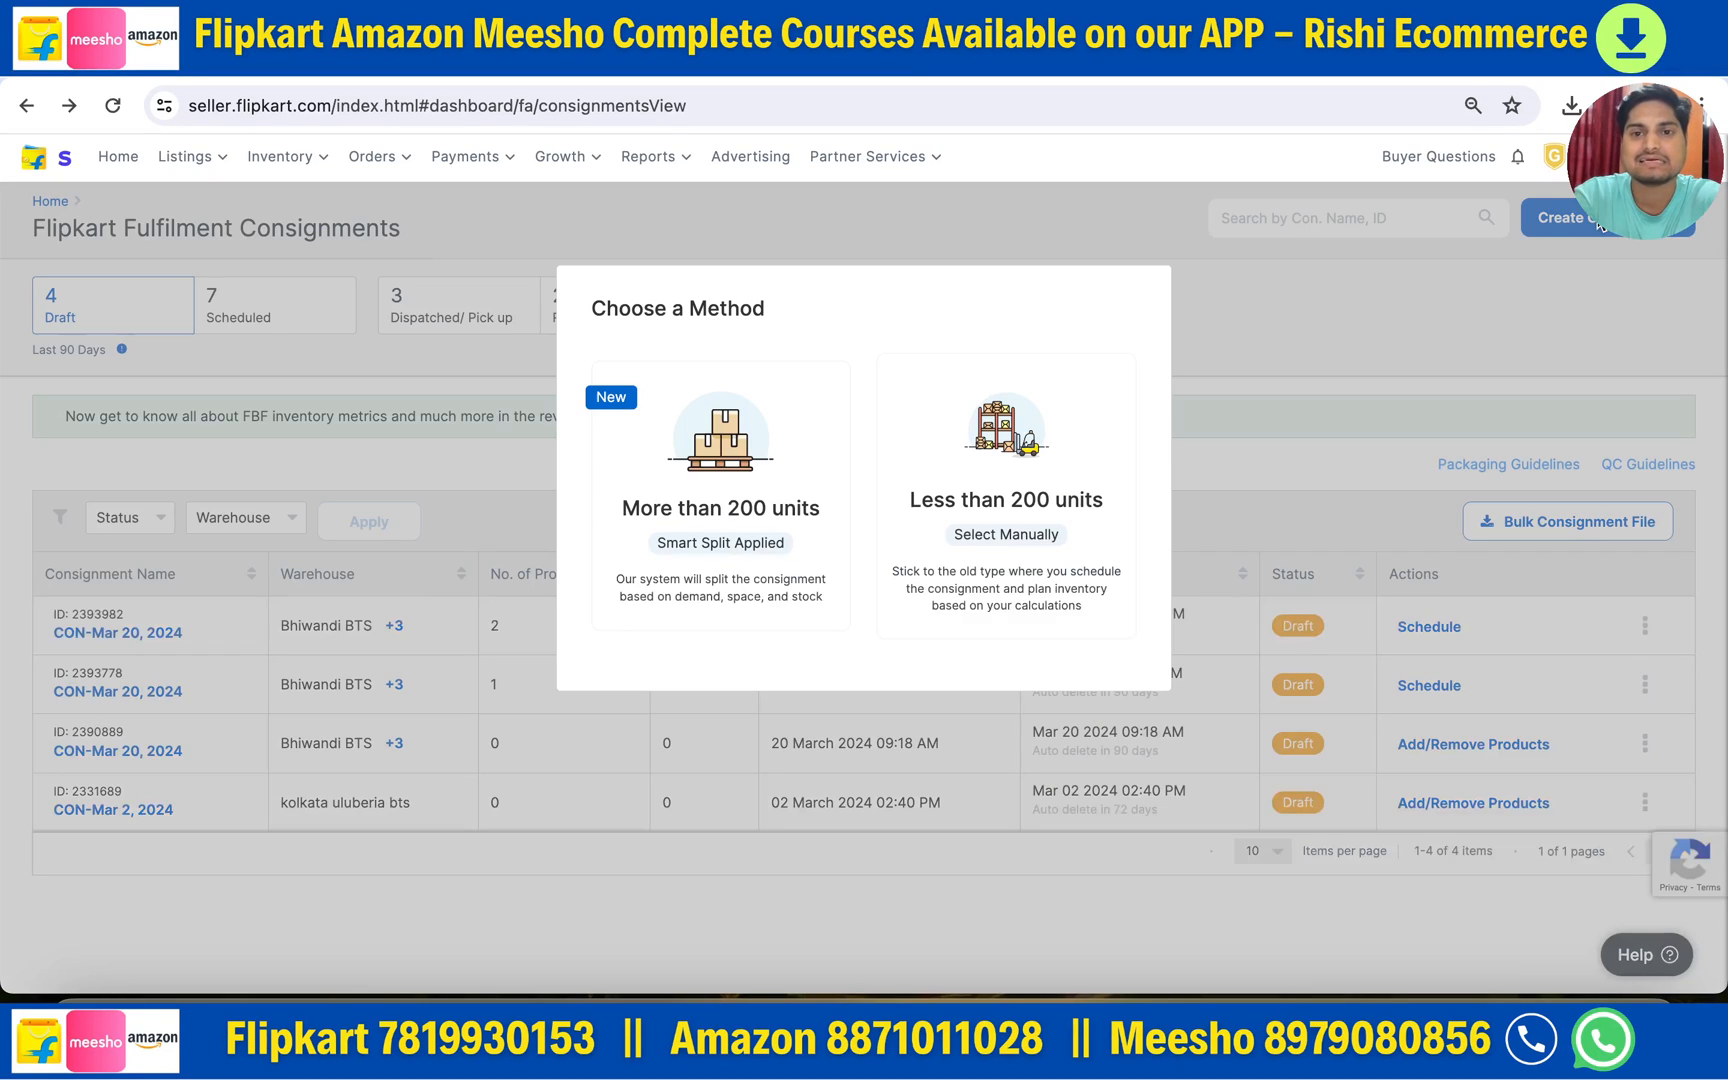
# - Create a manual under-200-unit consignment to Bhiwandi BTS dispatched from faReturnAddress
pyautogui.click(1022, 497)
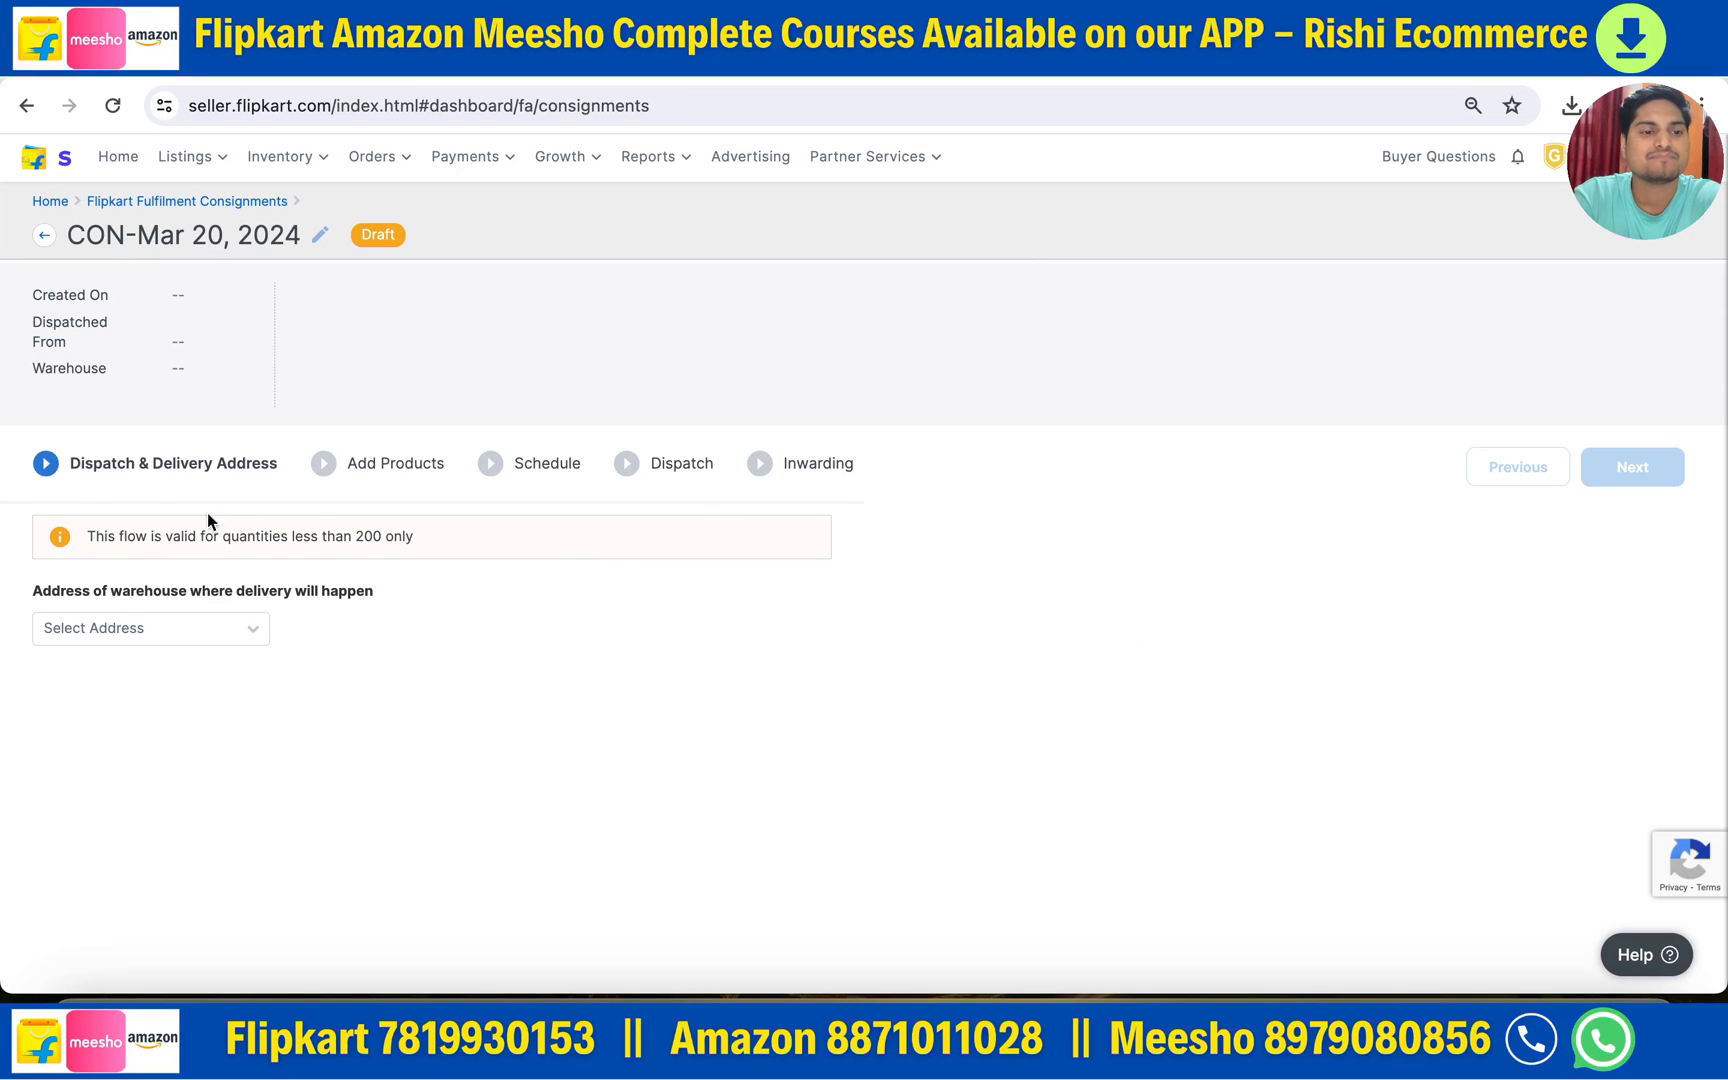
pyautogui.click(207, 627)
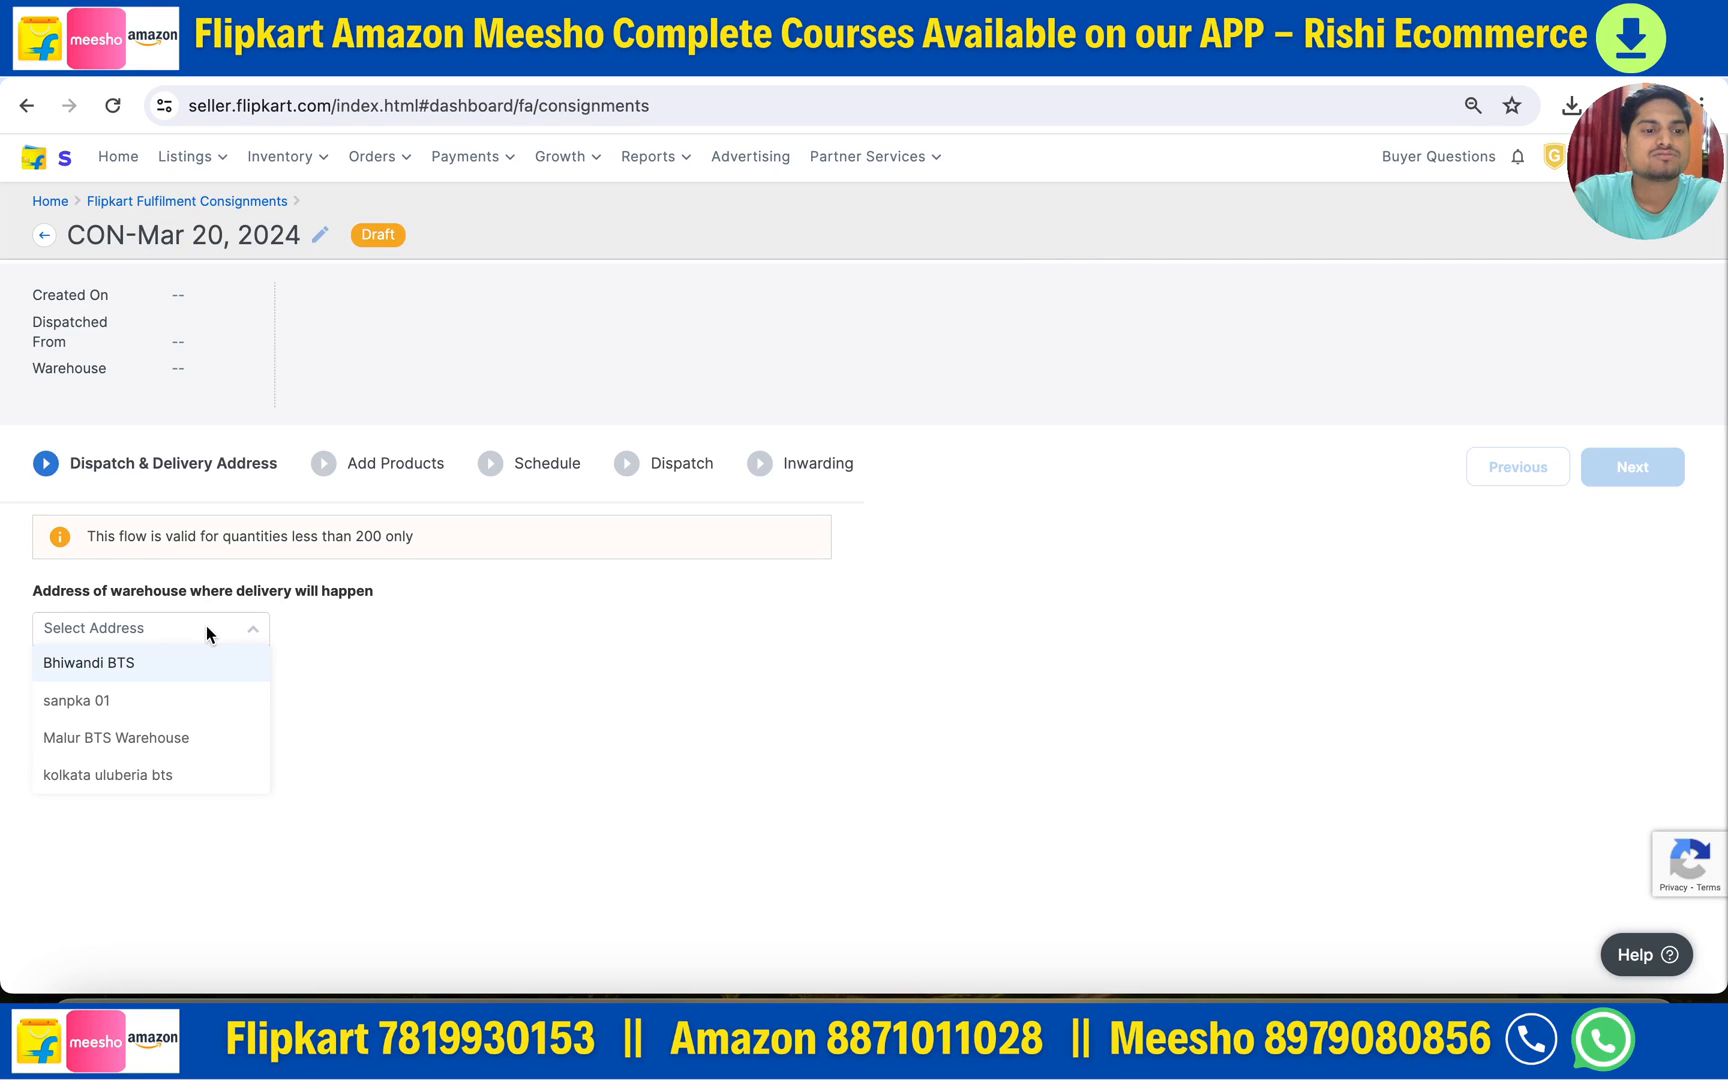
pyautogui.click(122, 665)
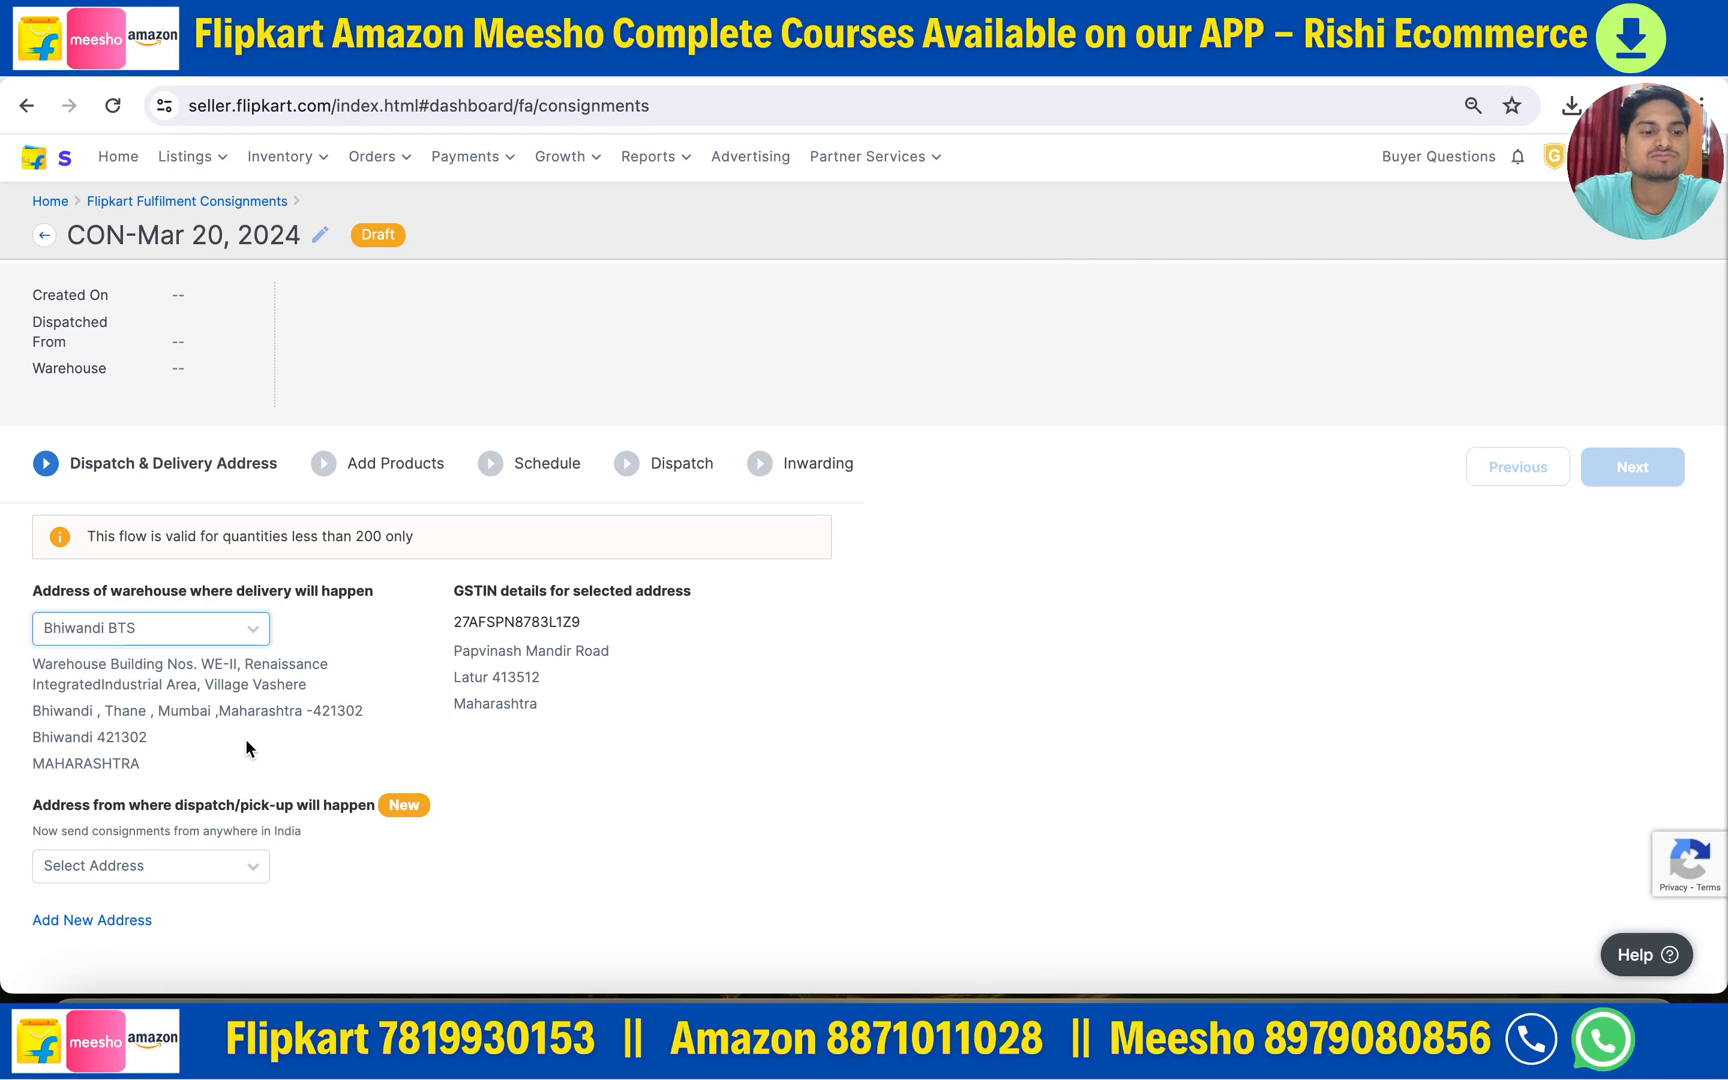
pyautogui.click(224, 866)
pyautogui.click(115, 900)
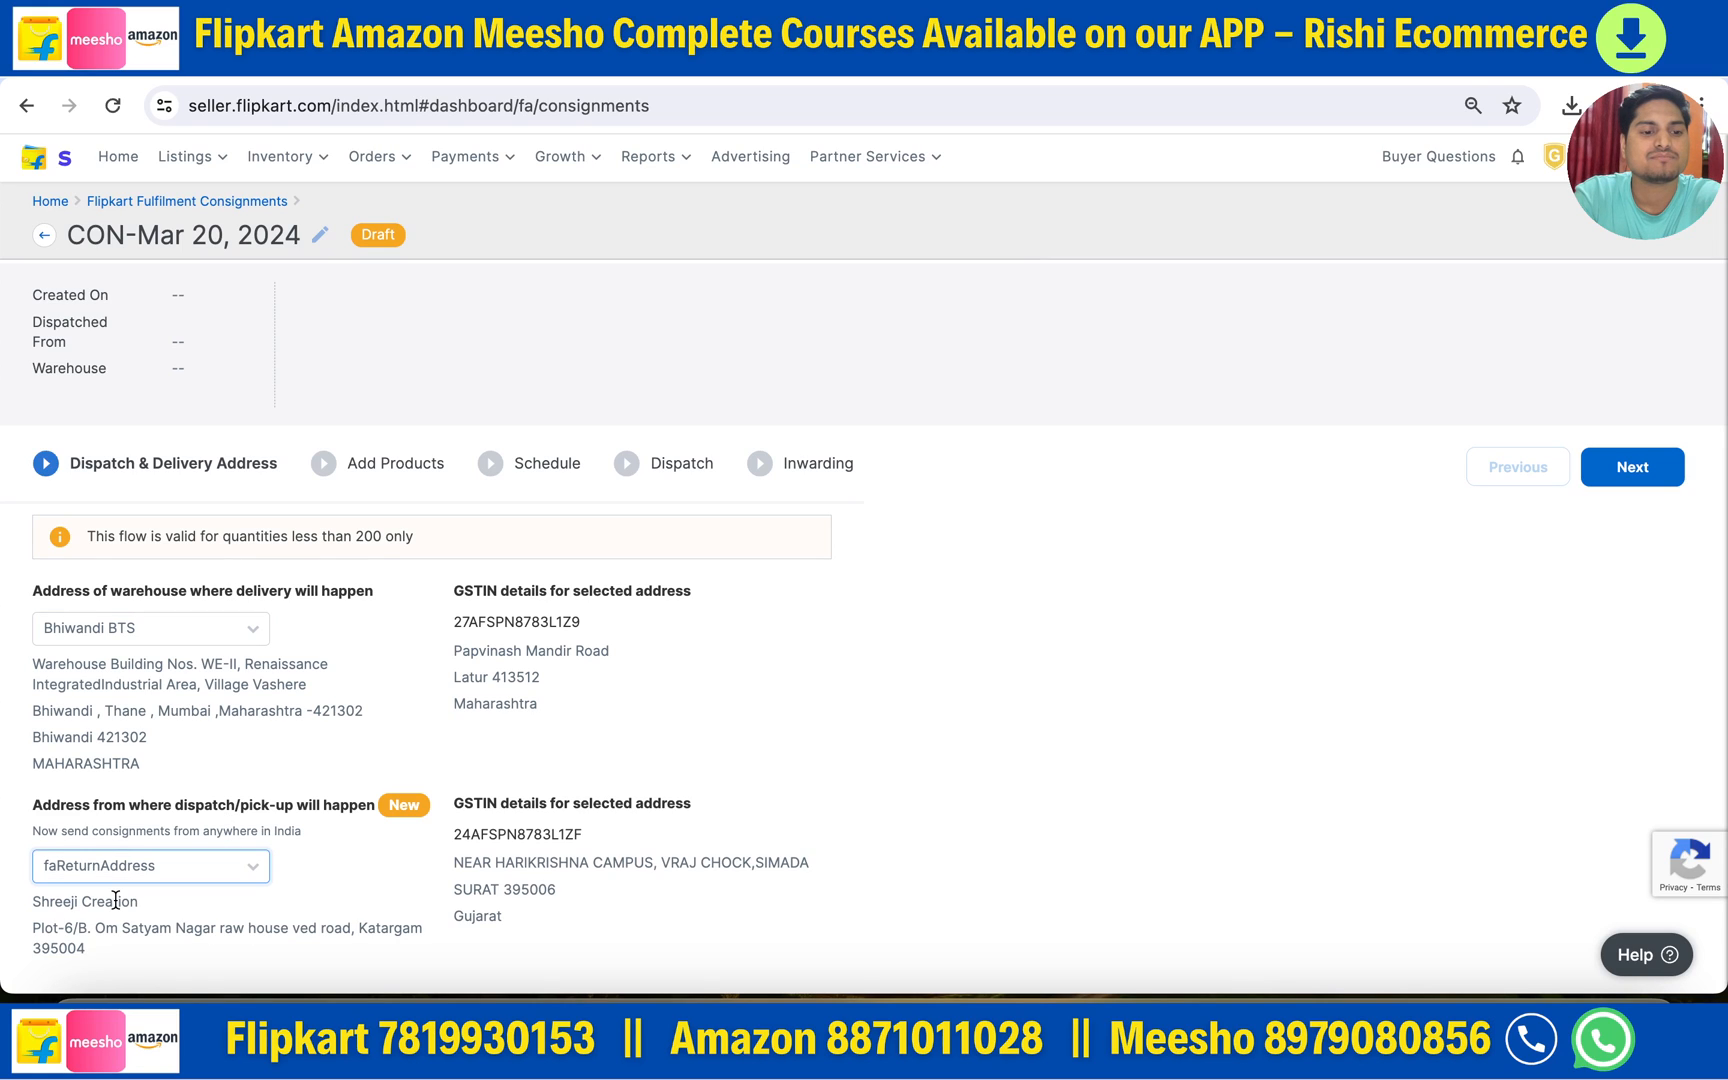
pyautogui.click(1610, 470)
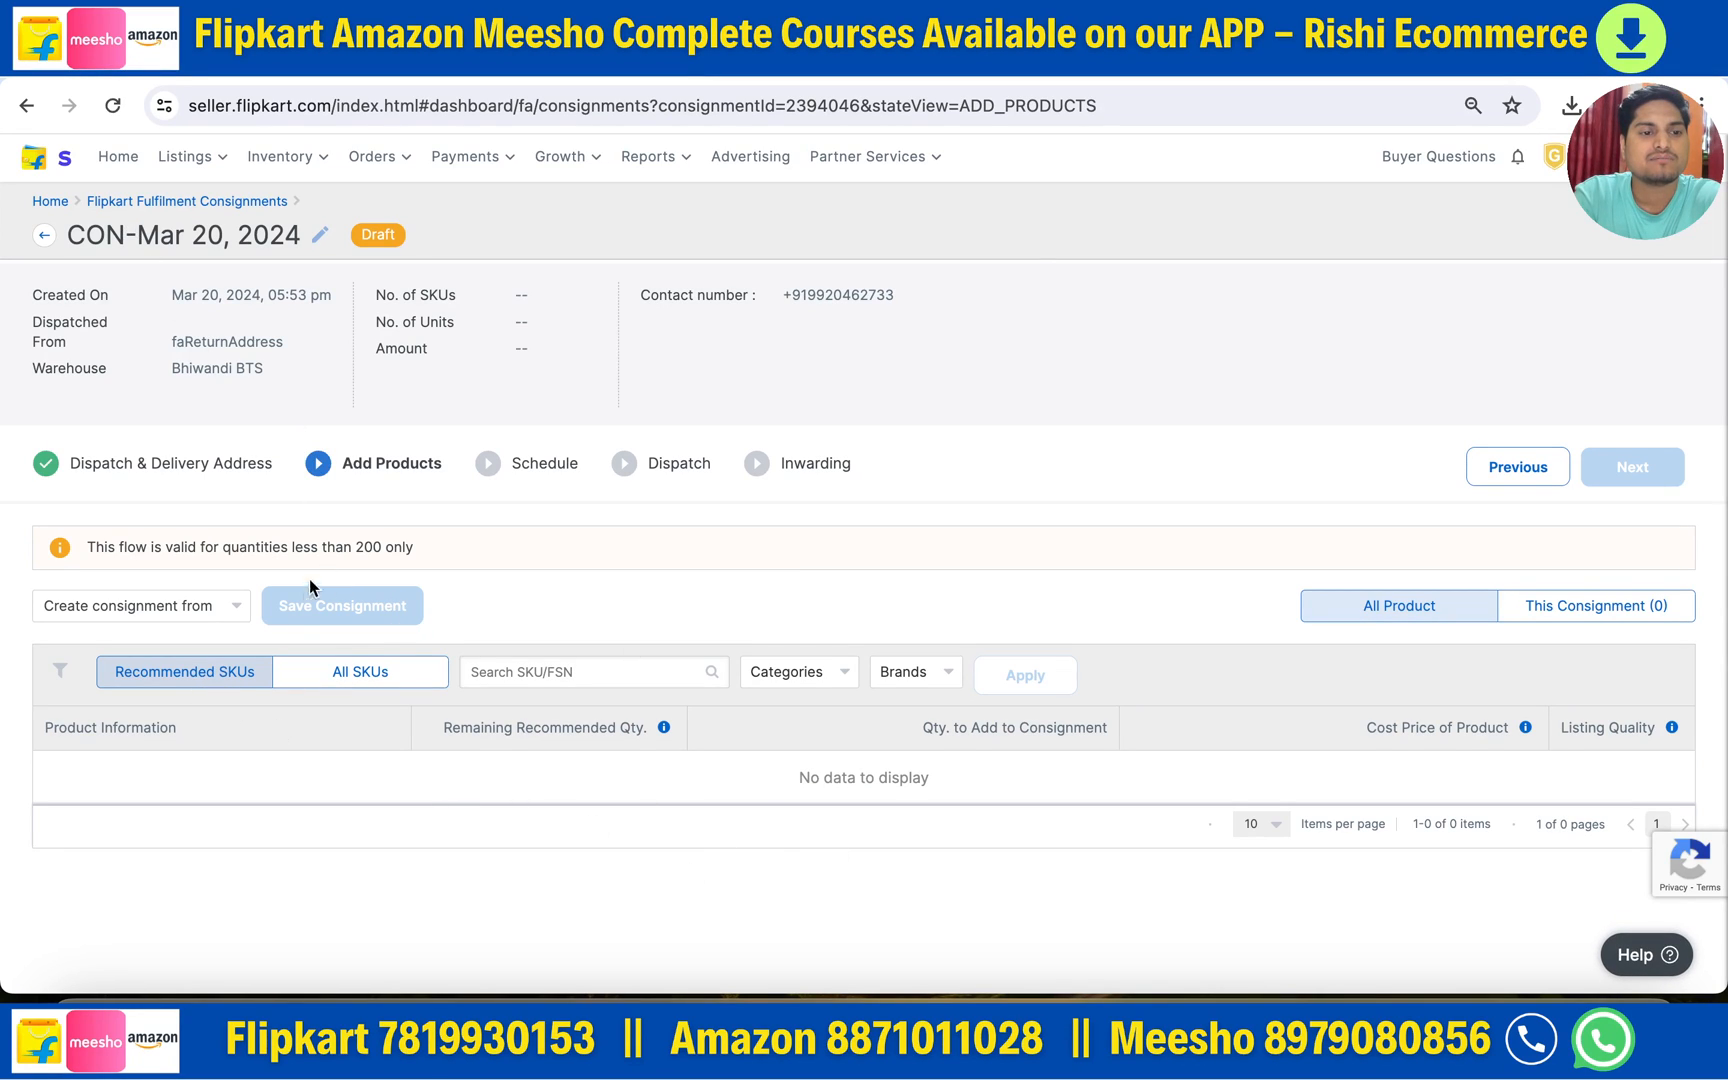
# - Add 10 toiletry hanging kits from all SKUs and save past the over-200-units warning
pyautogui.click(346, 674)
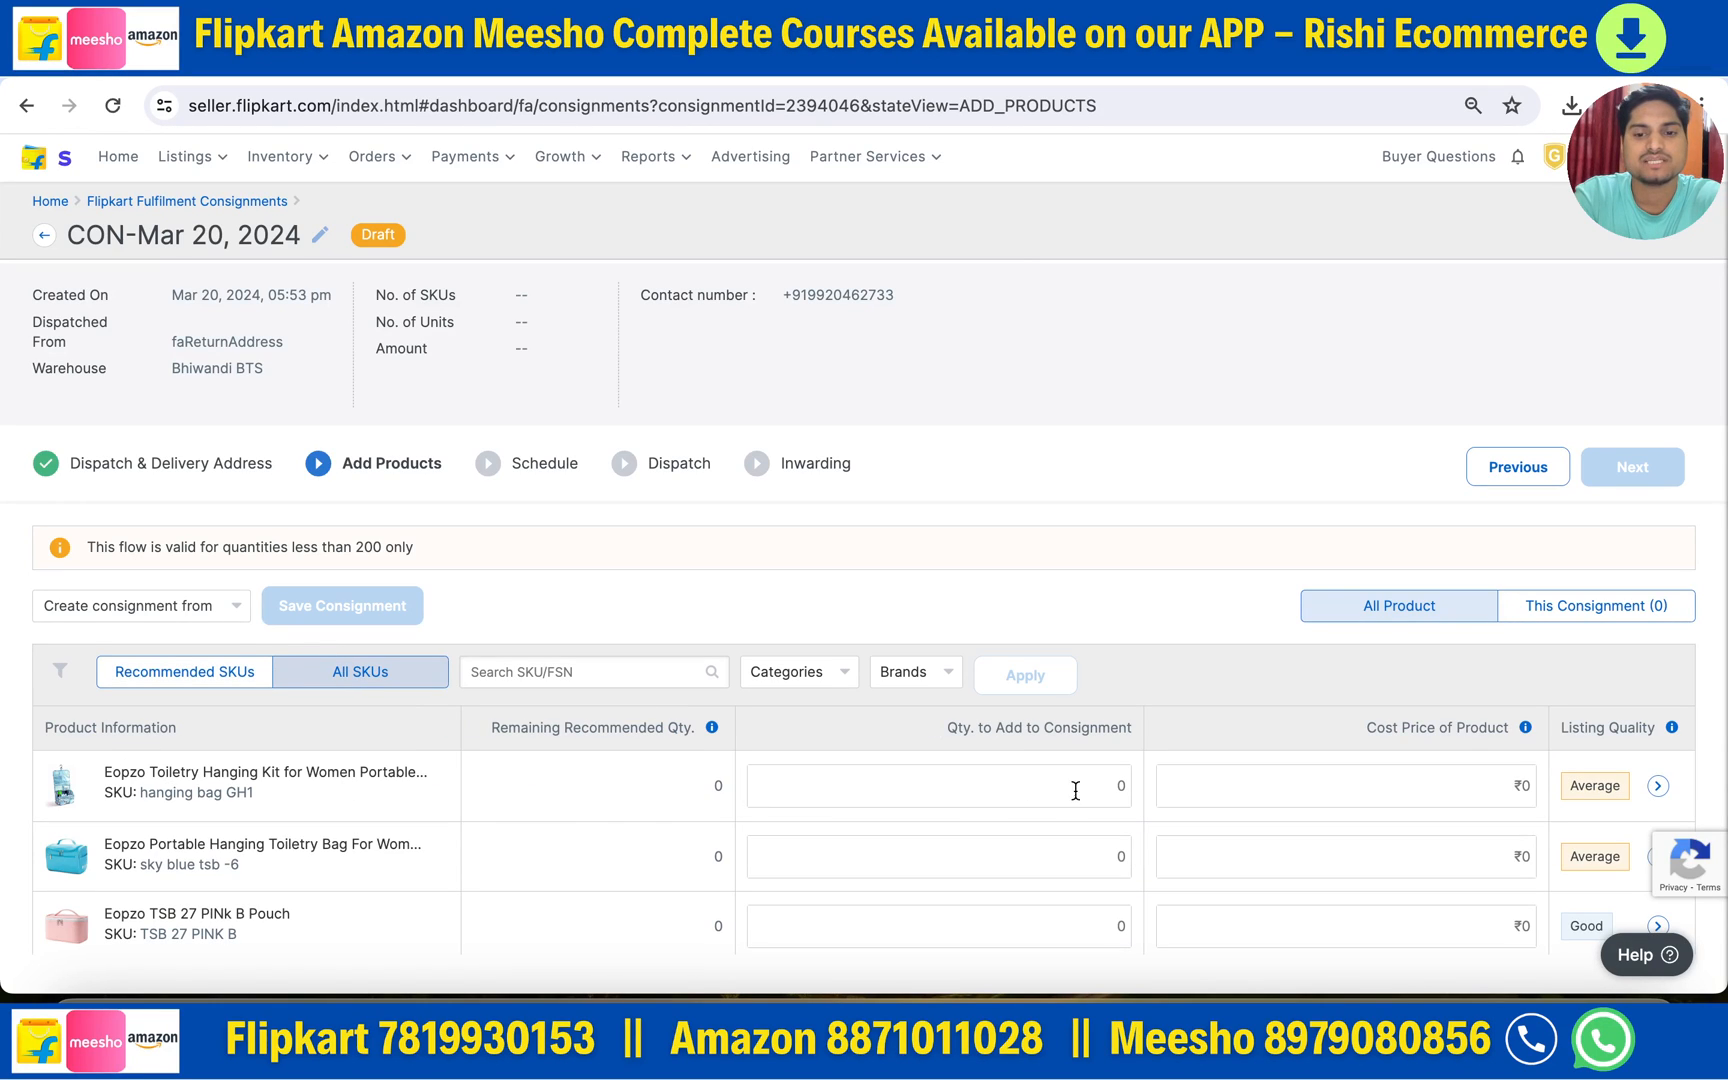
pyautogui.click(1116, 788)
pyautogui.write('10')
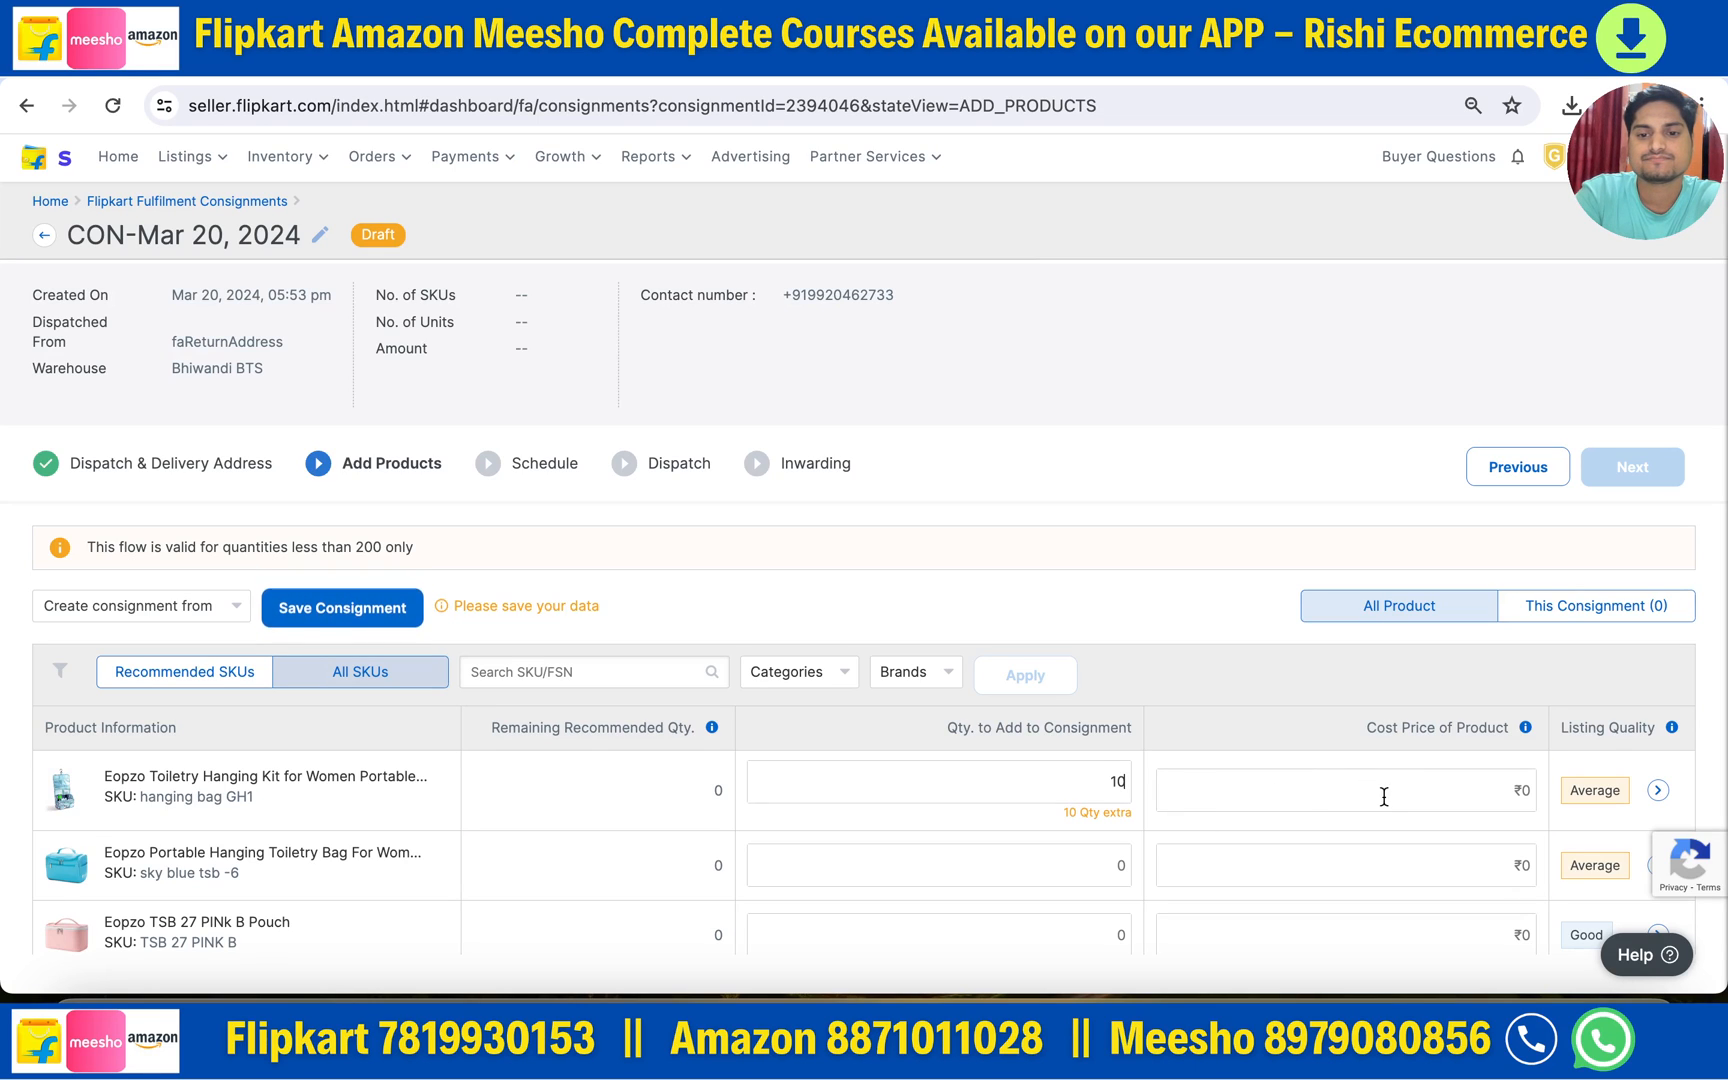
pyautogui.press('BackSpace')
pyautogui.press('BackSpace')
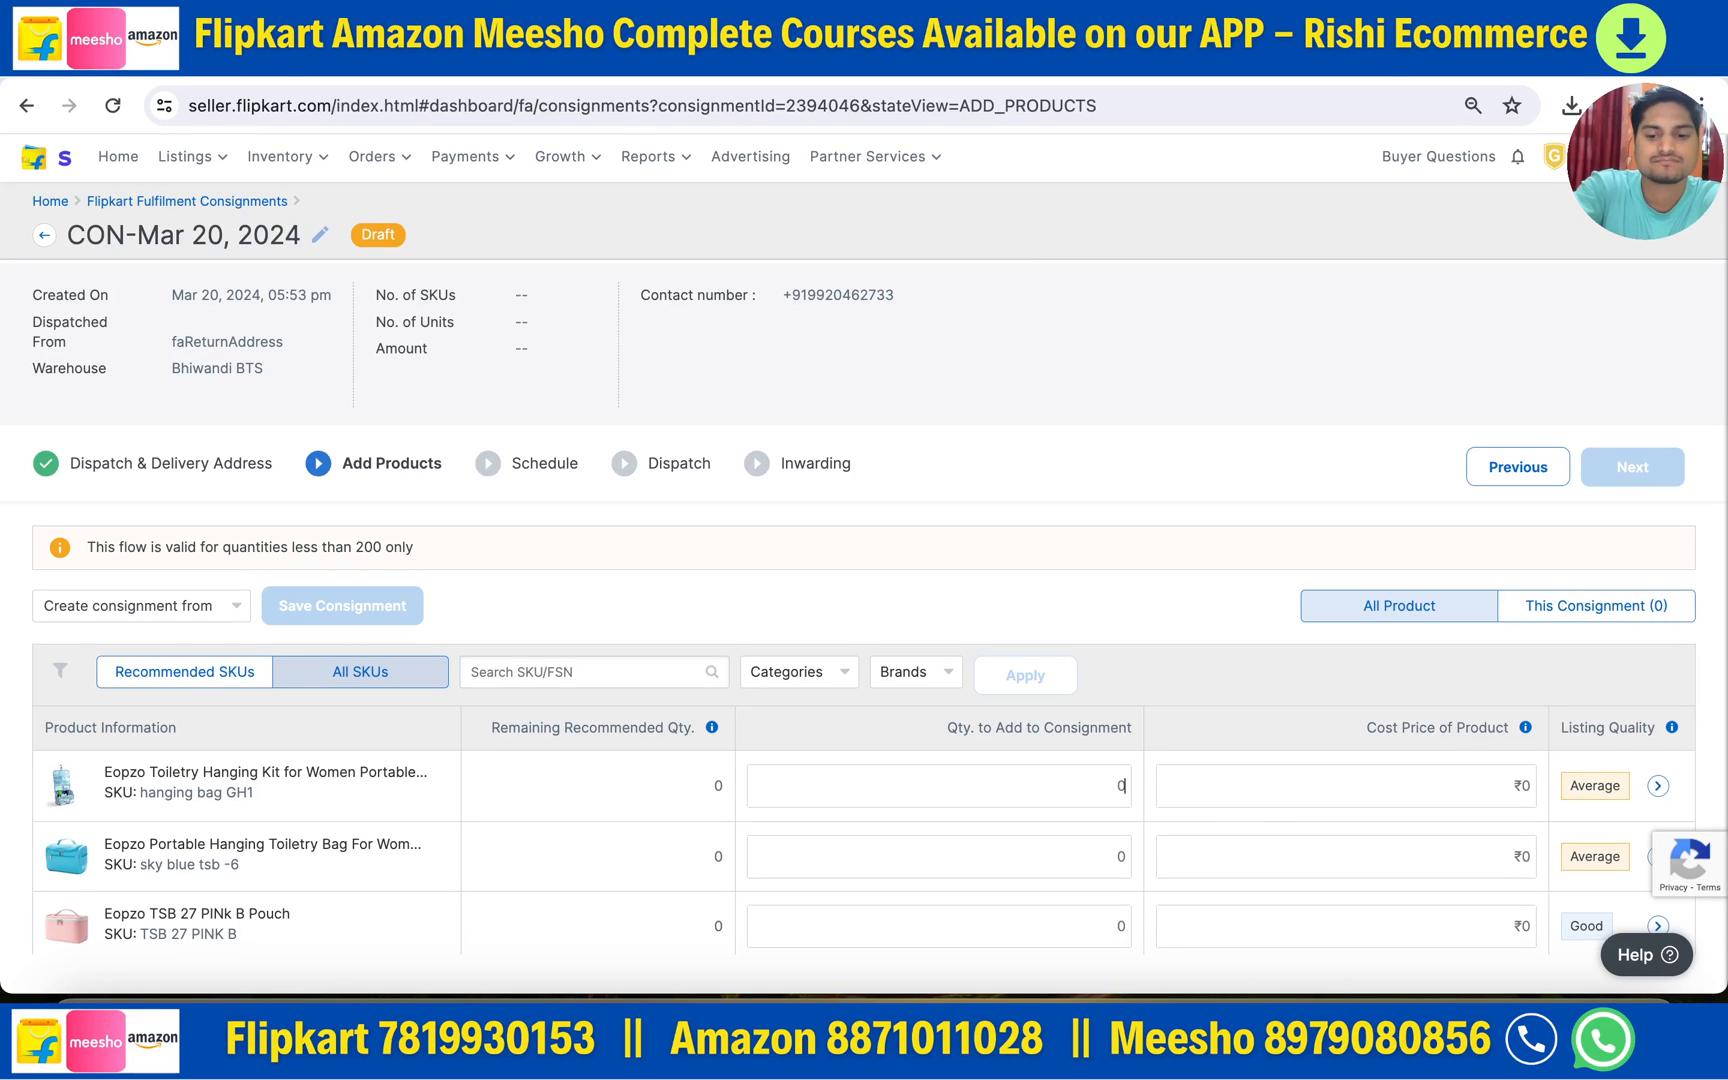
pyautogui.write('10')
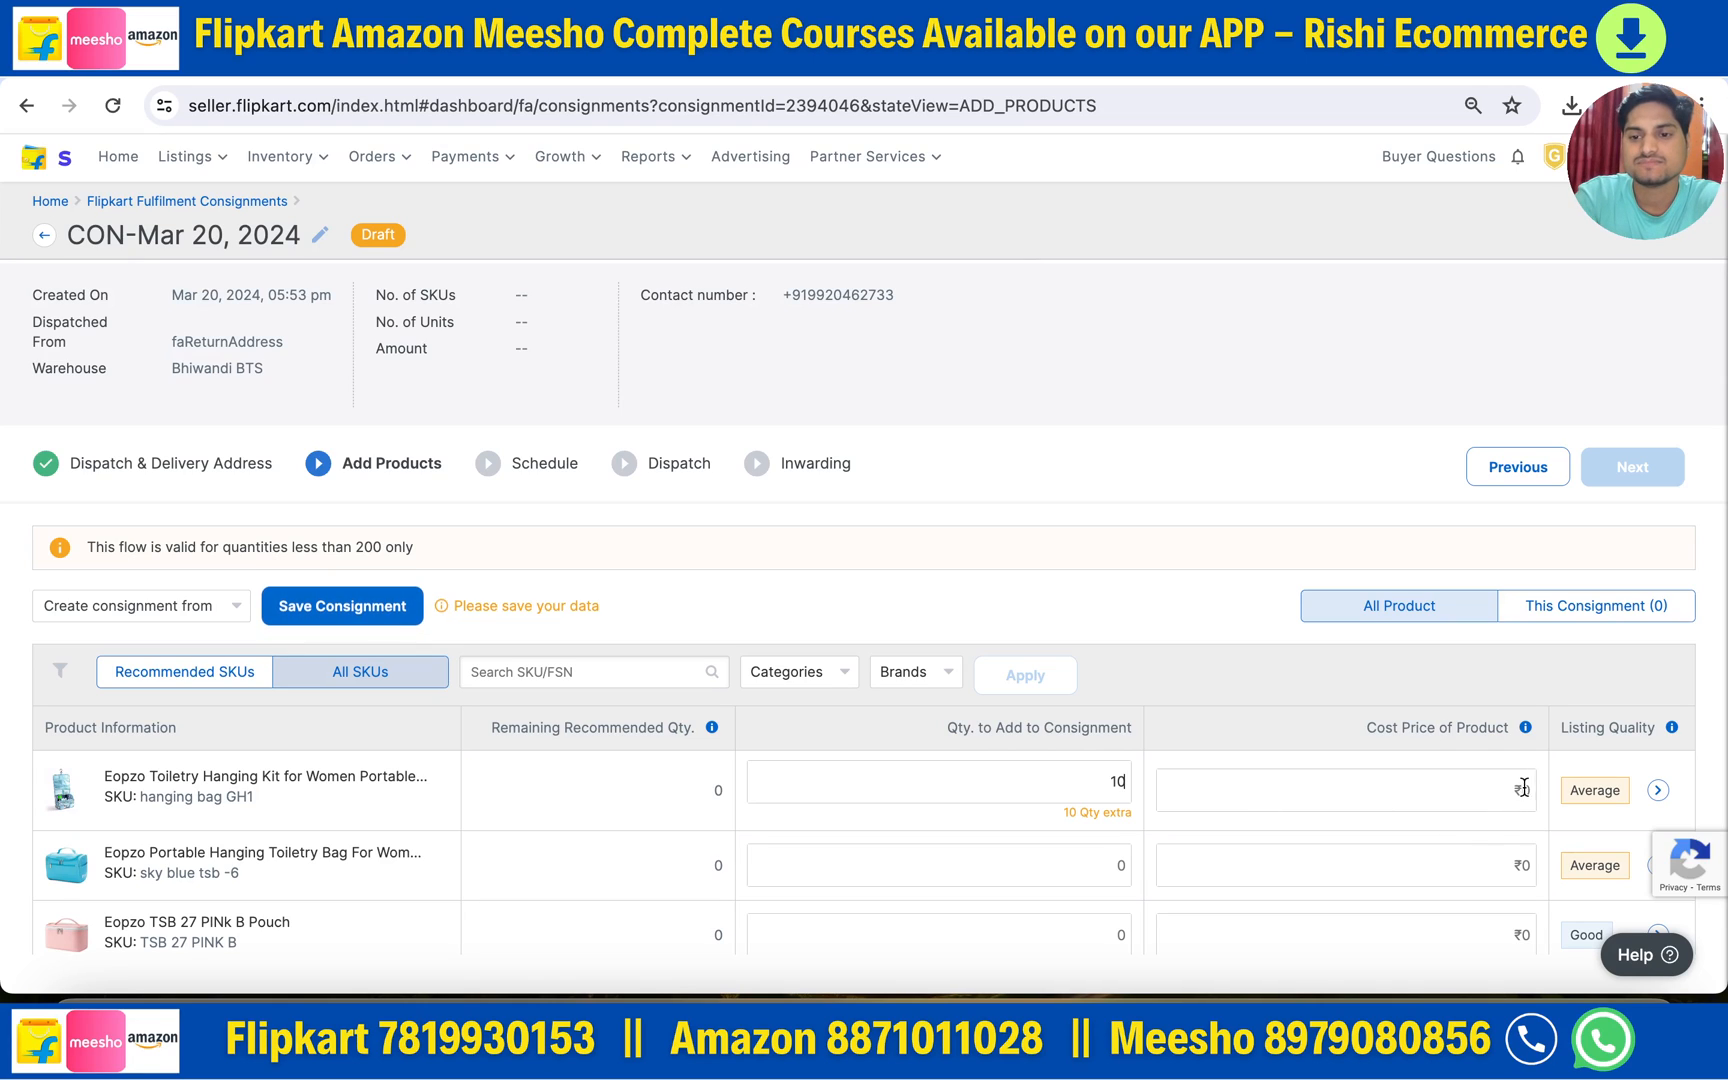
pyautogui.click(1525, 790)
pyautogui.write('100')
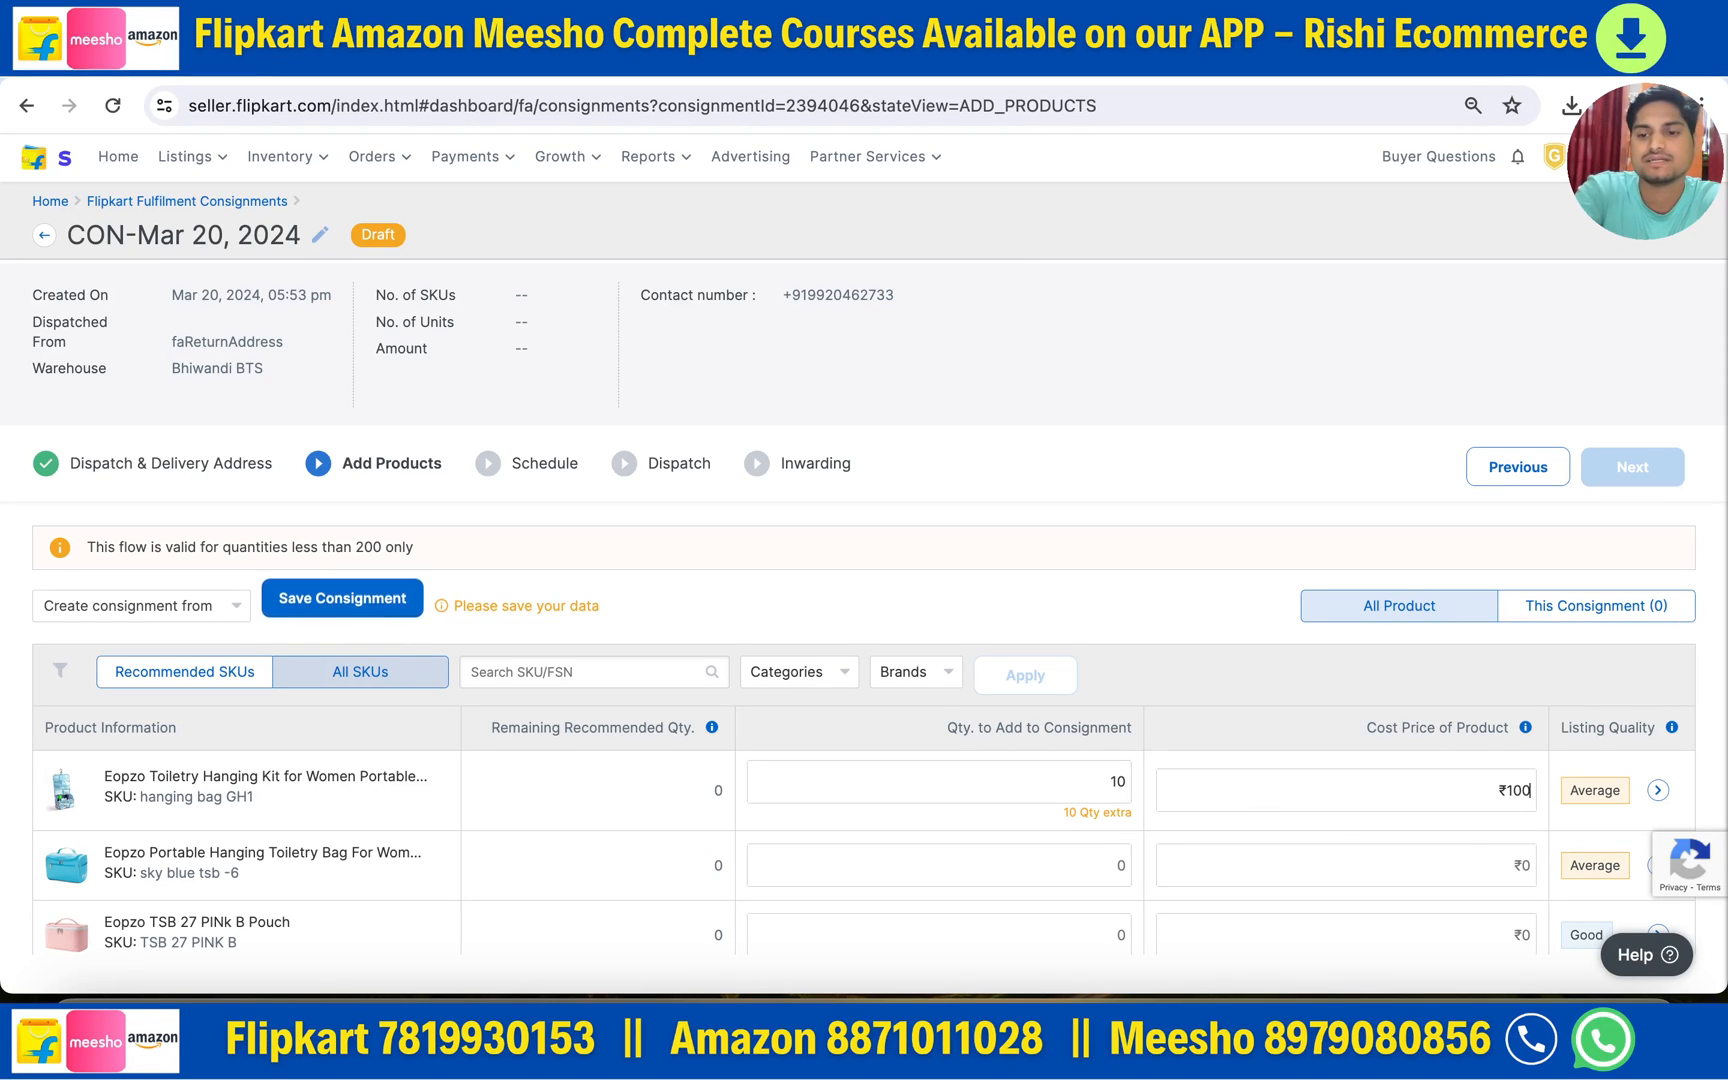
pyautogui.click(328, 617)
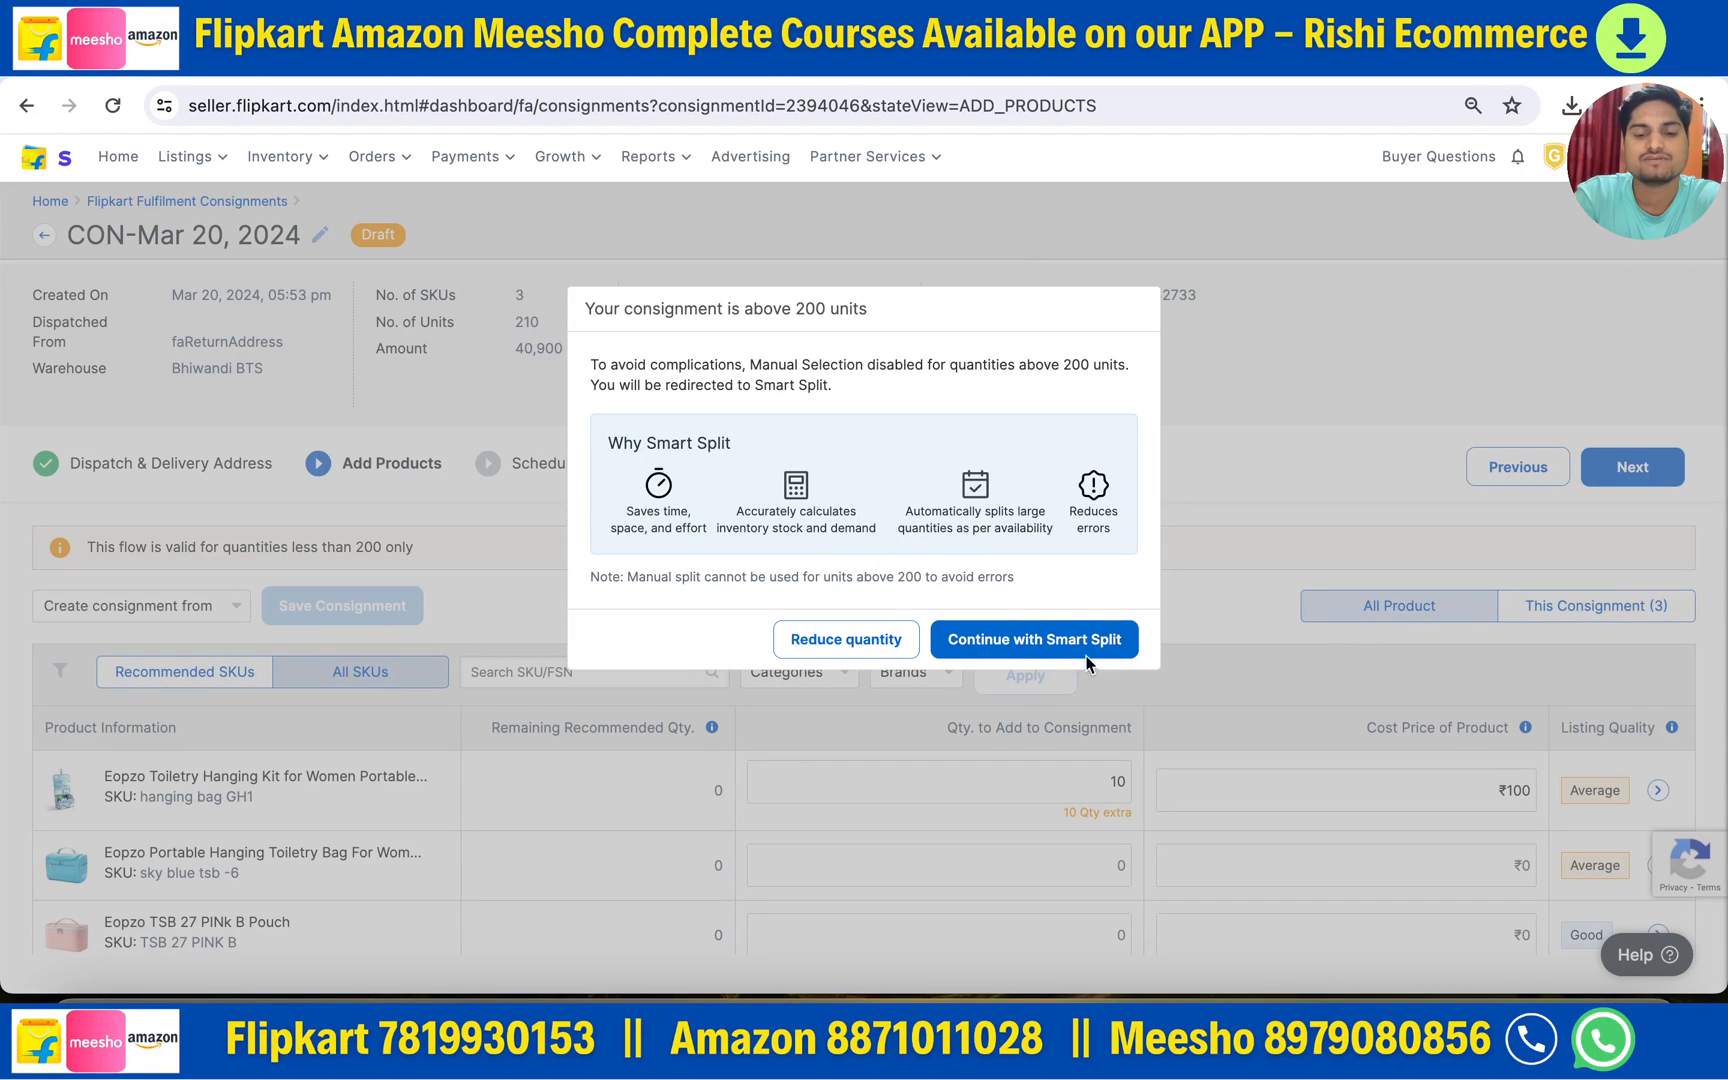
pyautogui.click(826, 645)
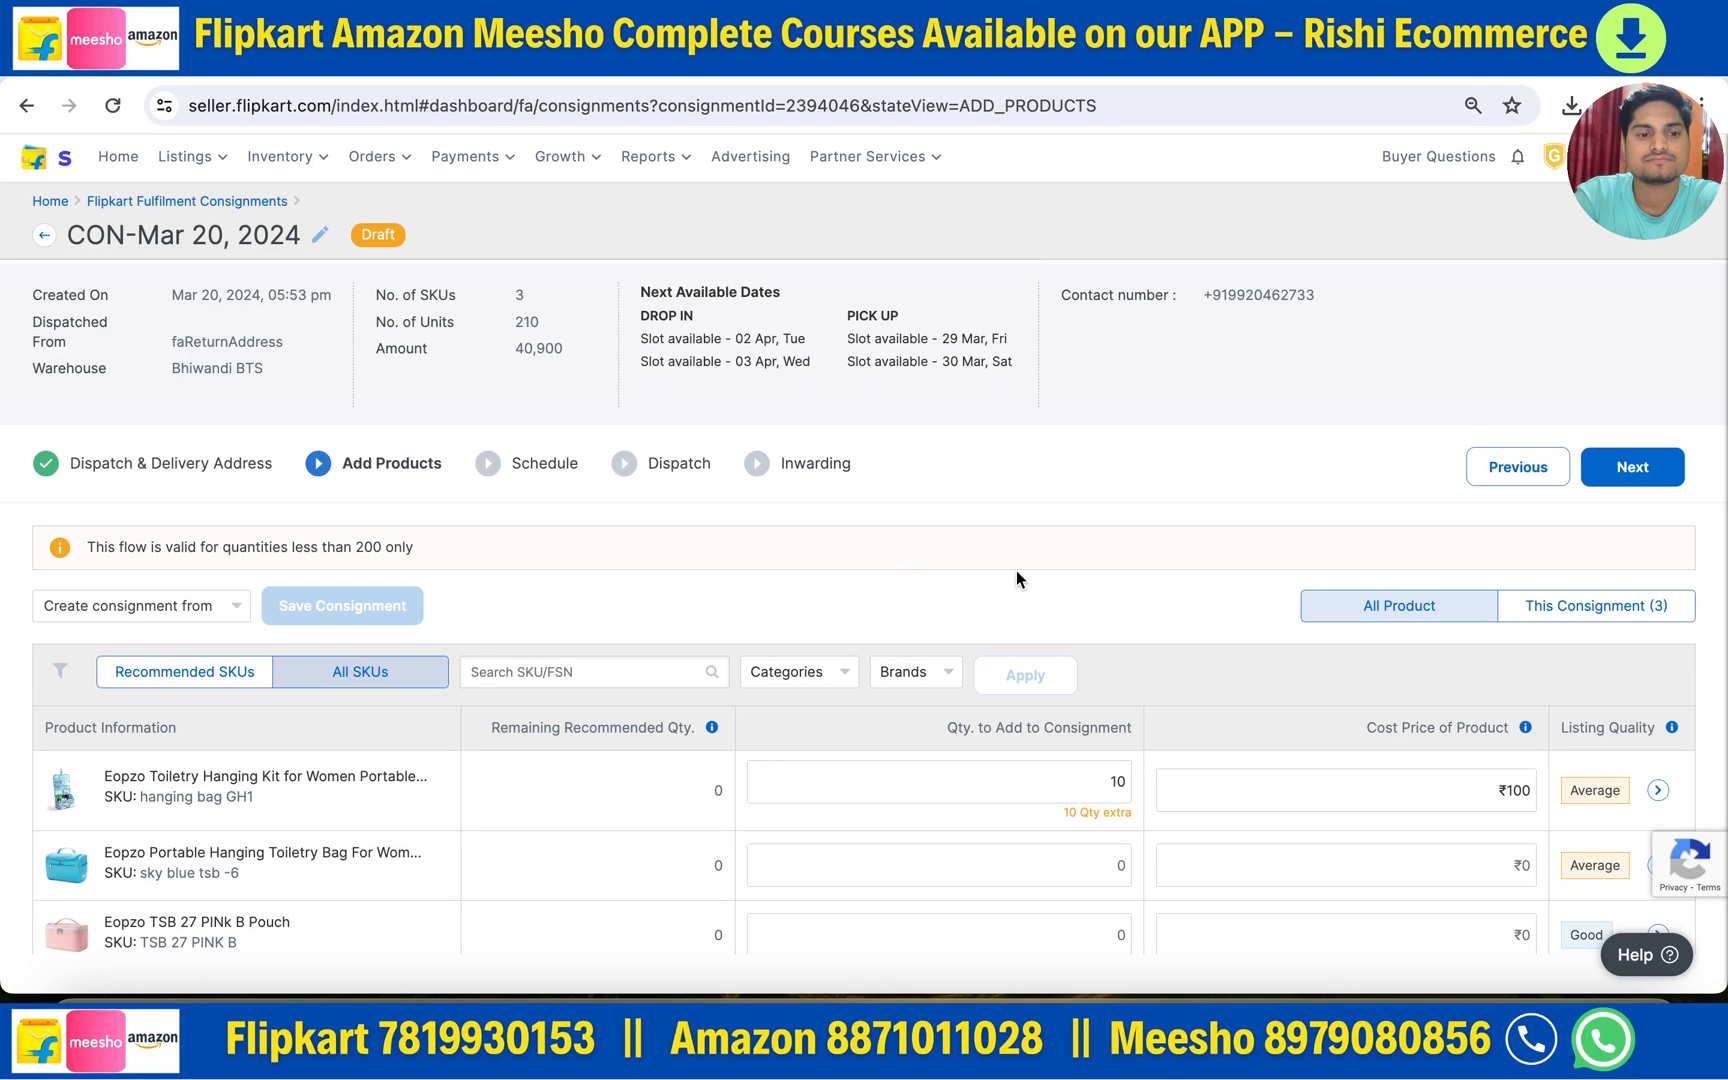
# - Correct the toiletry kit's cost price to ₹100 and list the three consignment products
pyautogui.scroll(-7, 1129, 787)
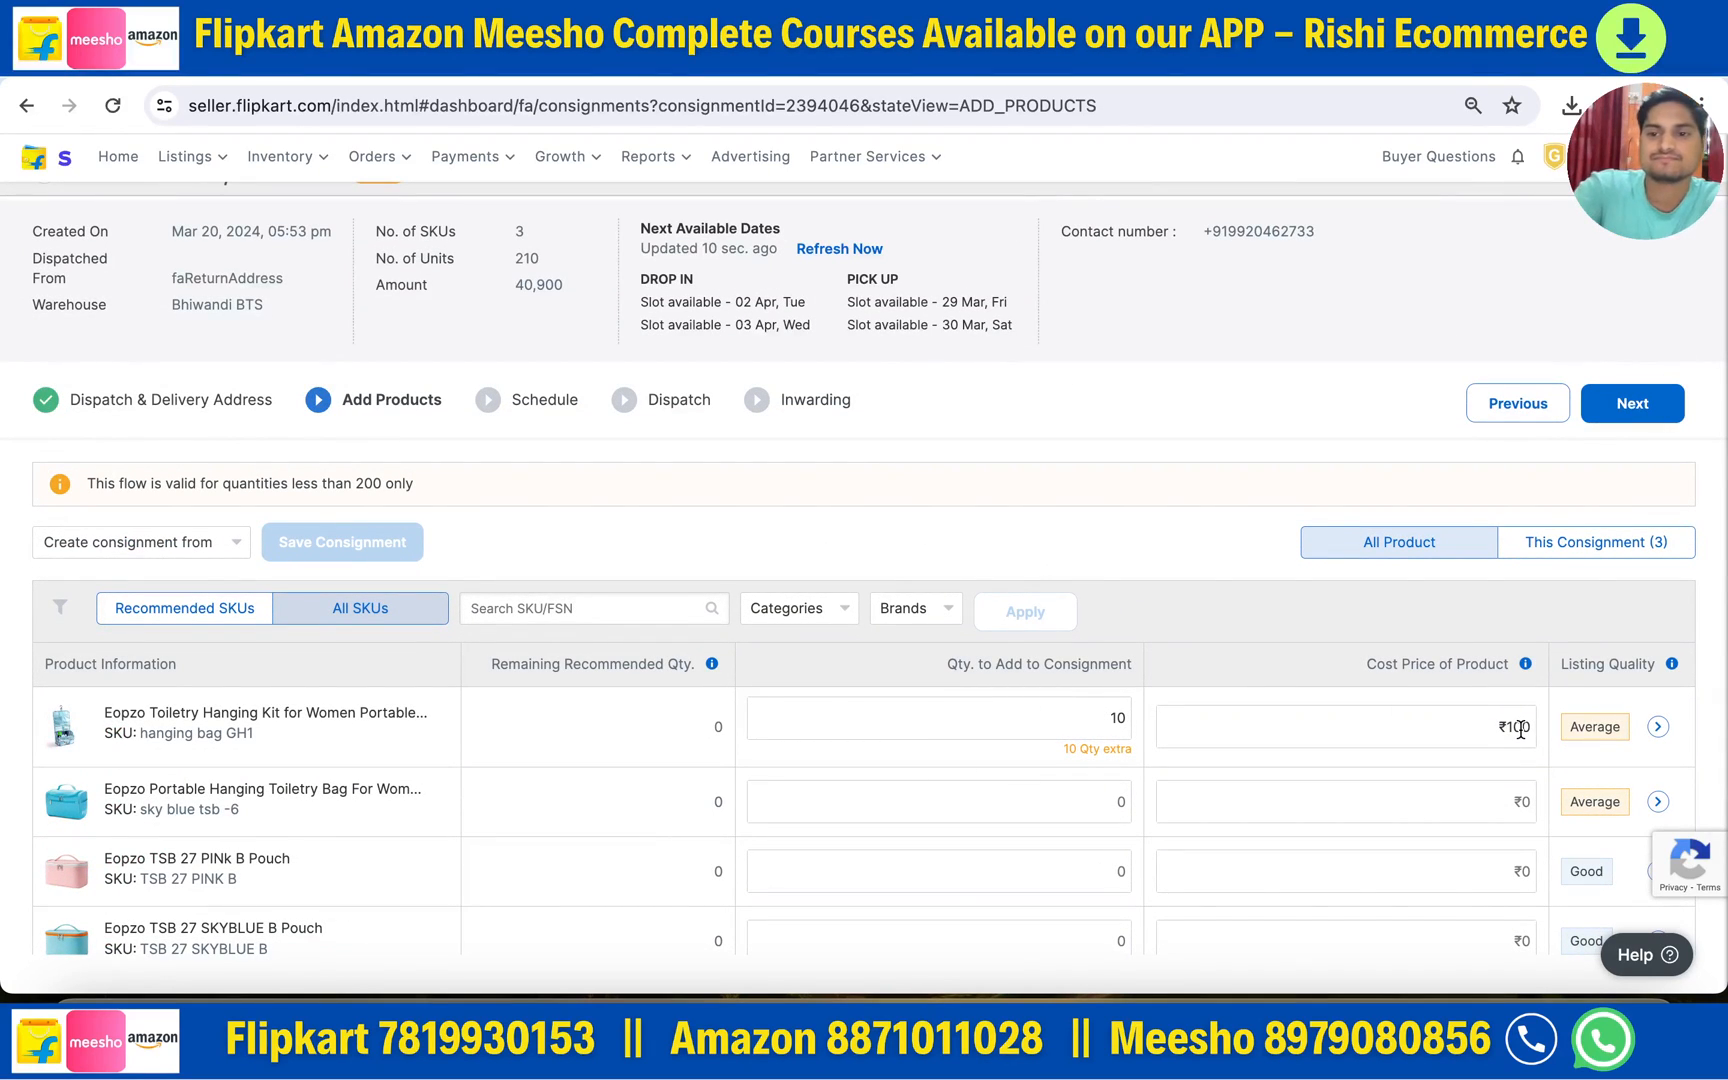
pyautogui.press('BackSpace')
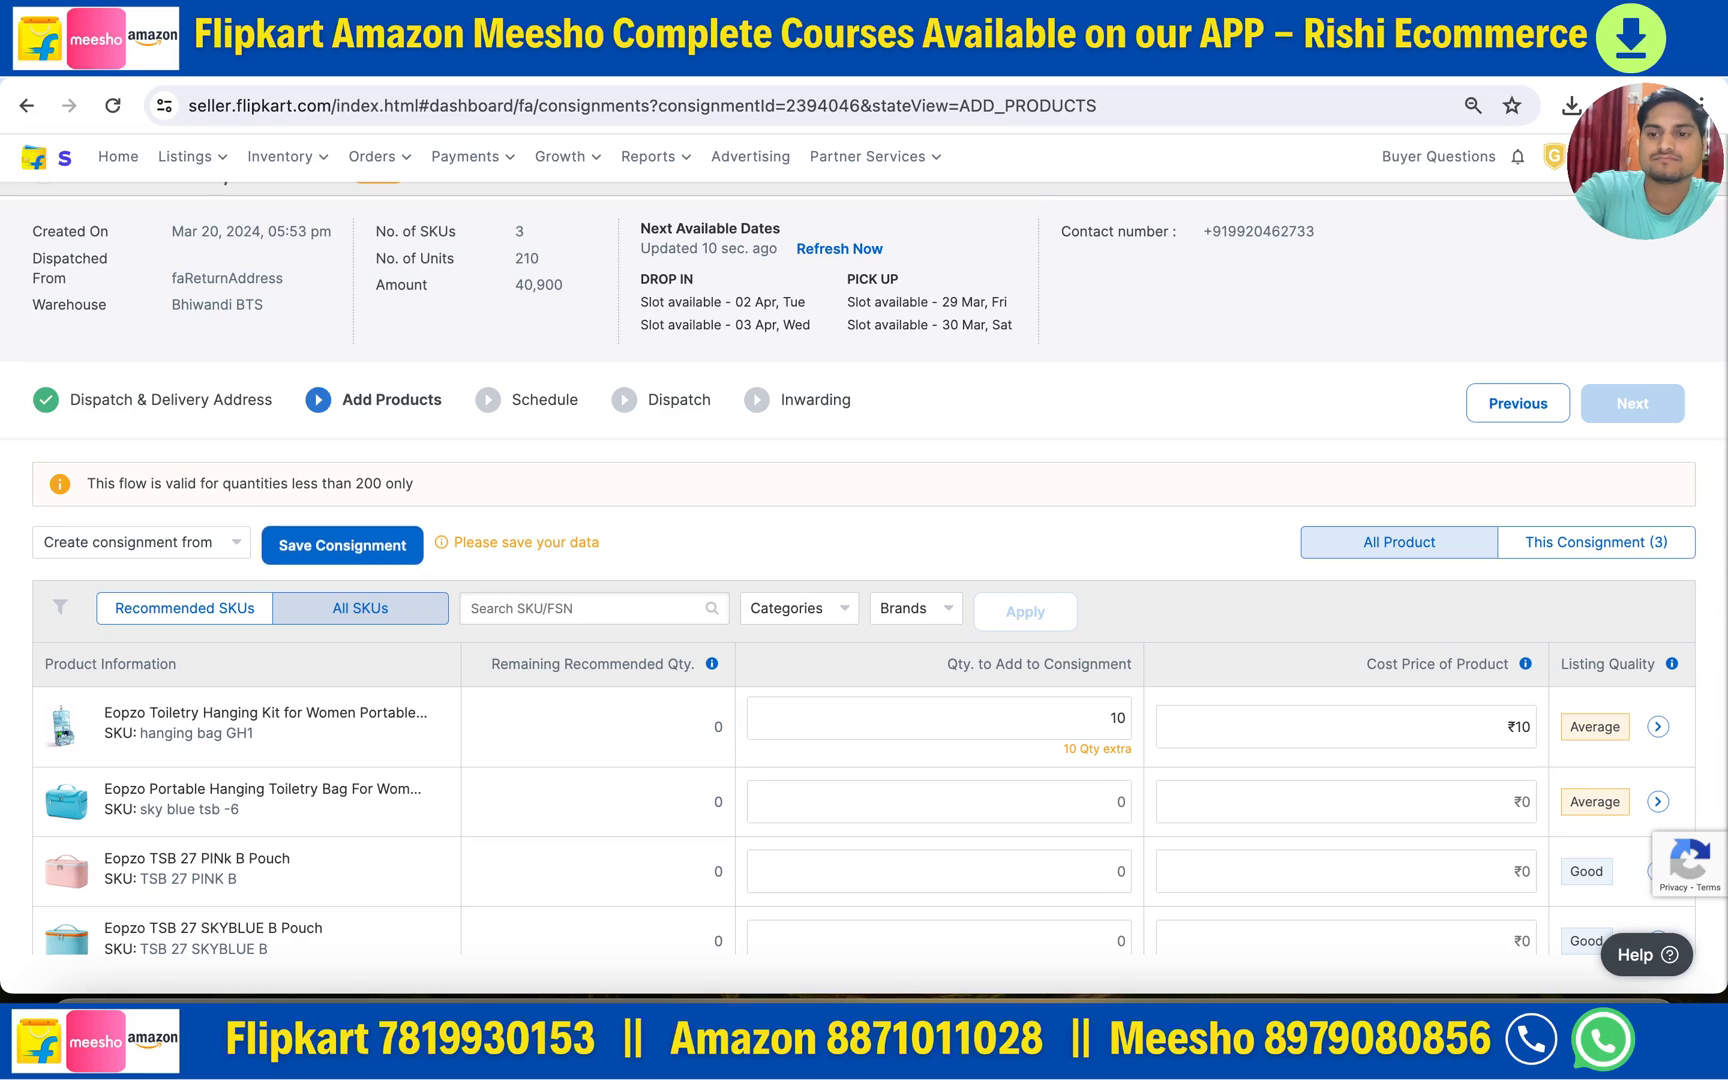
pyautogui.write('0')
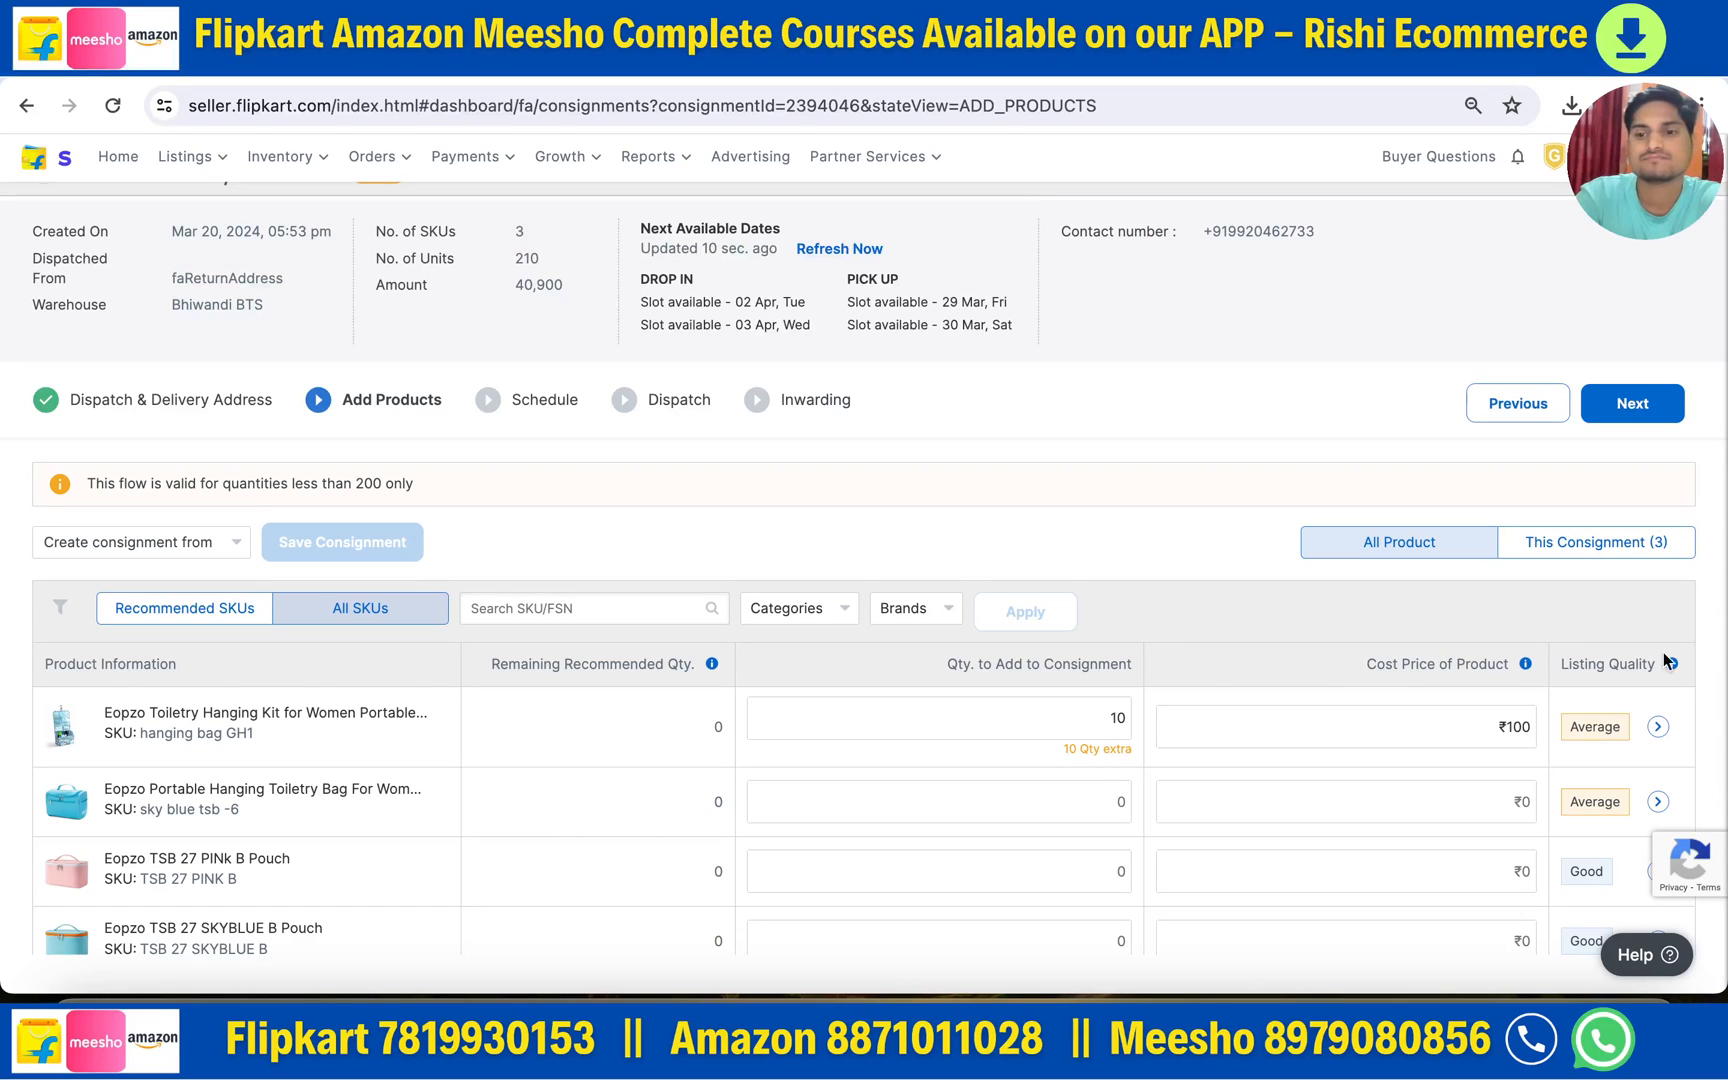
pyautogui.click(1602, 540)
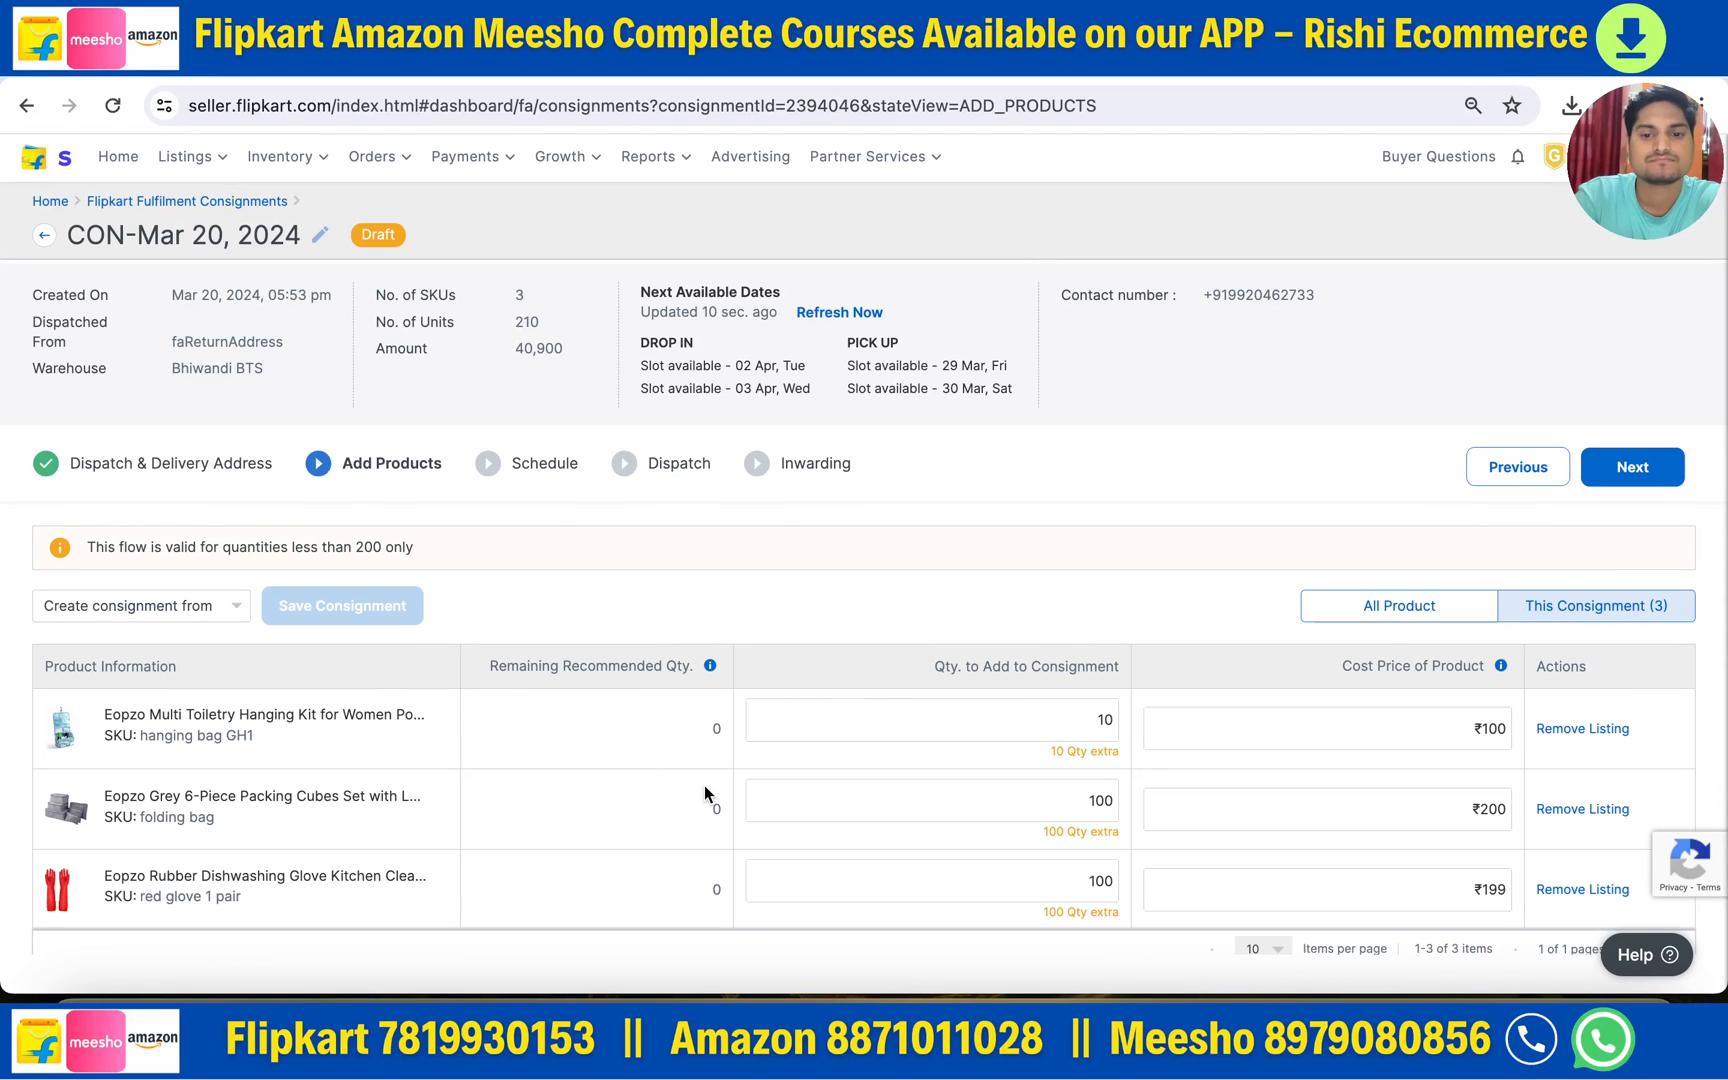
# - Zero the first two products' quantities and cost prices, save, and choose Reduce quantity
pyautogui.scroll(-1, 703, 784)
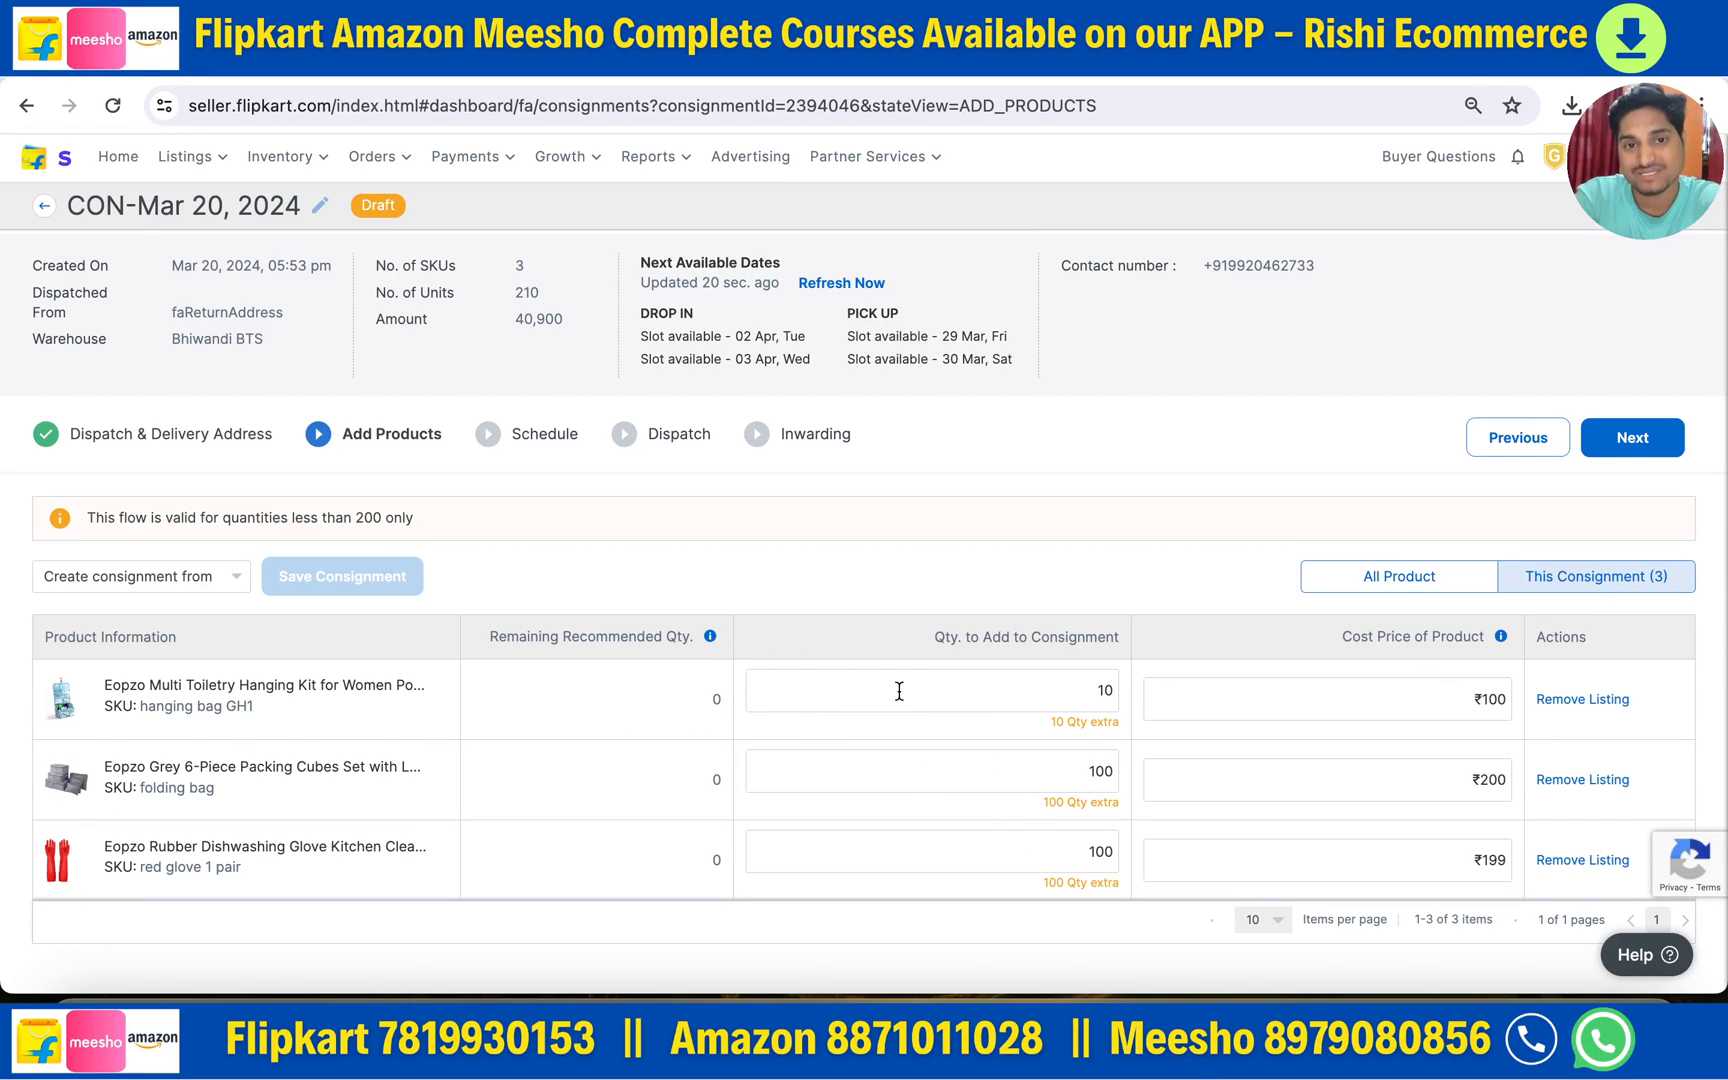
pyautogui.click(841, 285)
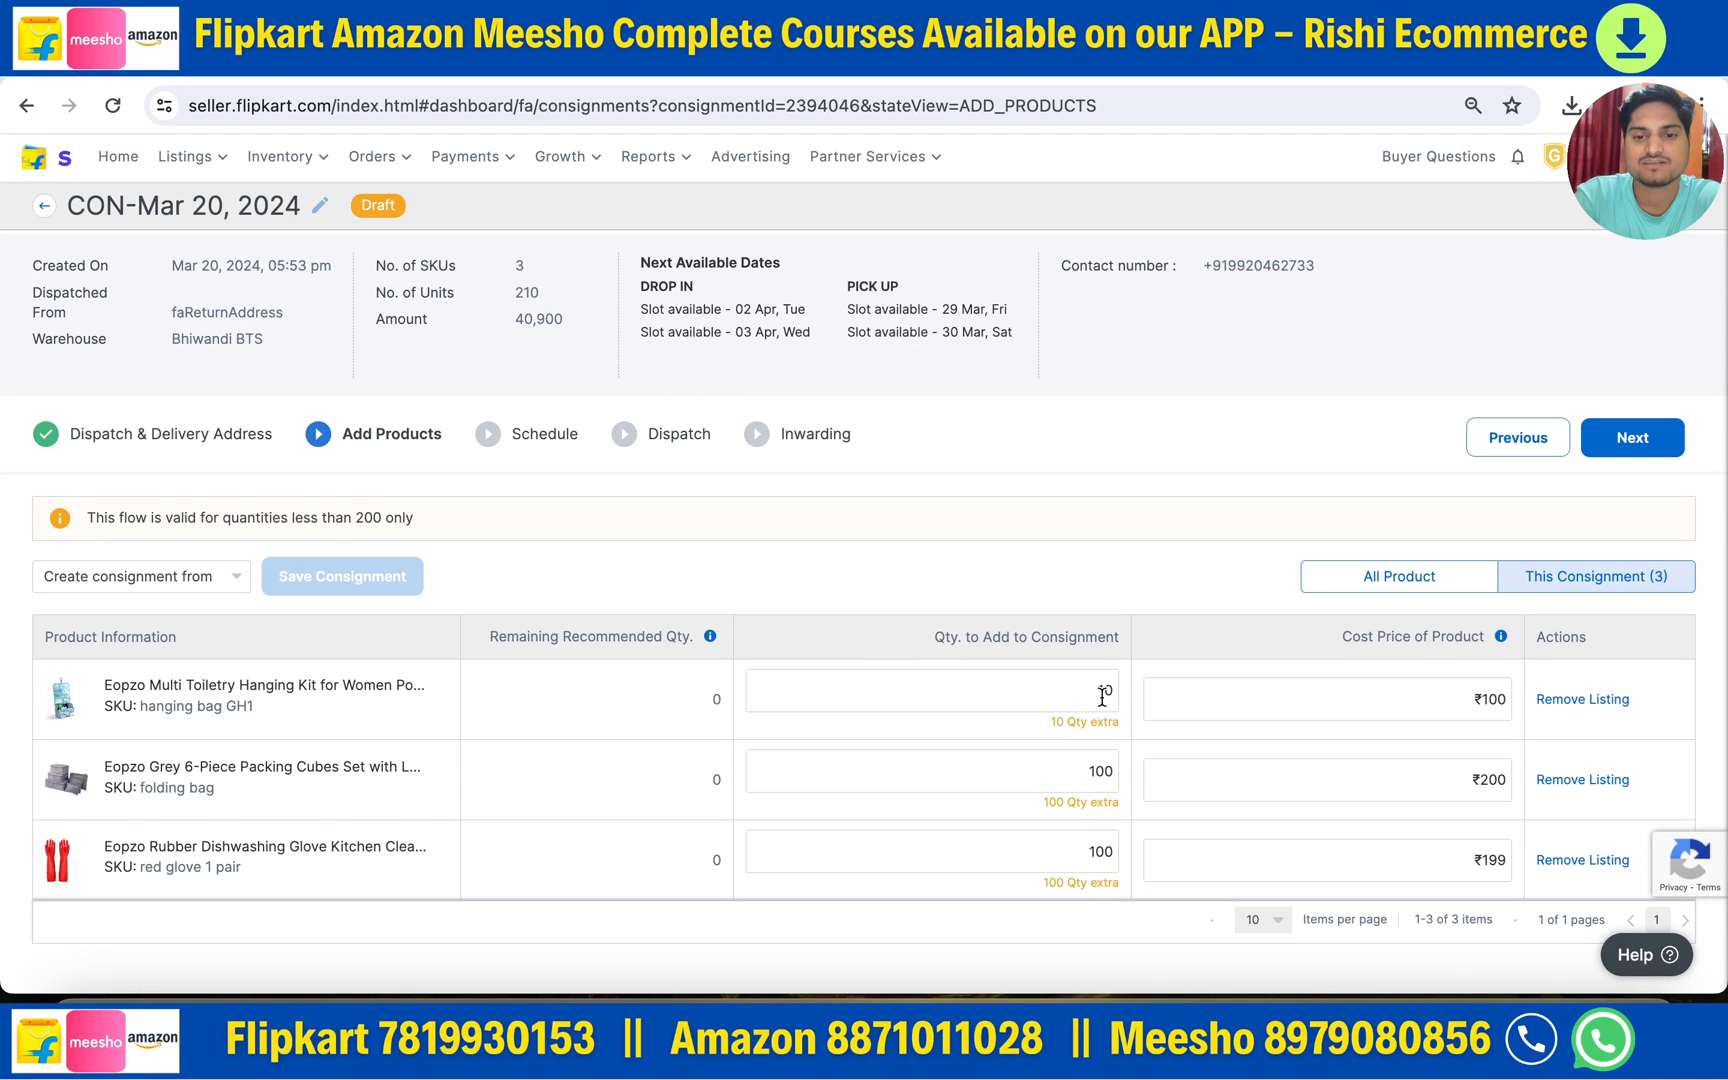
pyautogui.write('0')
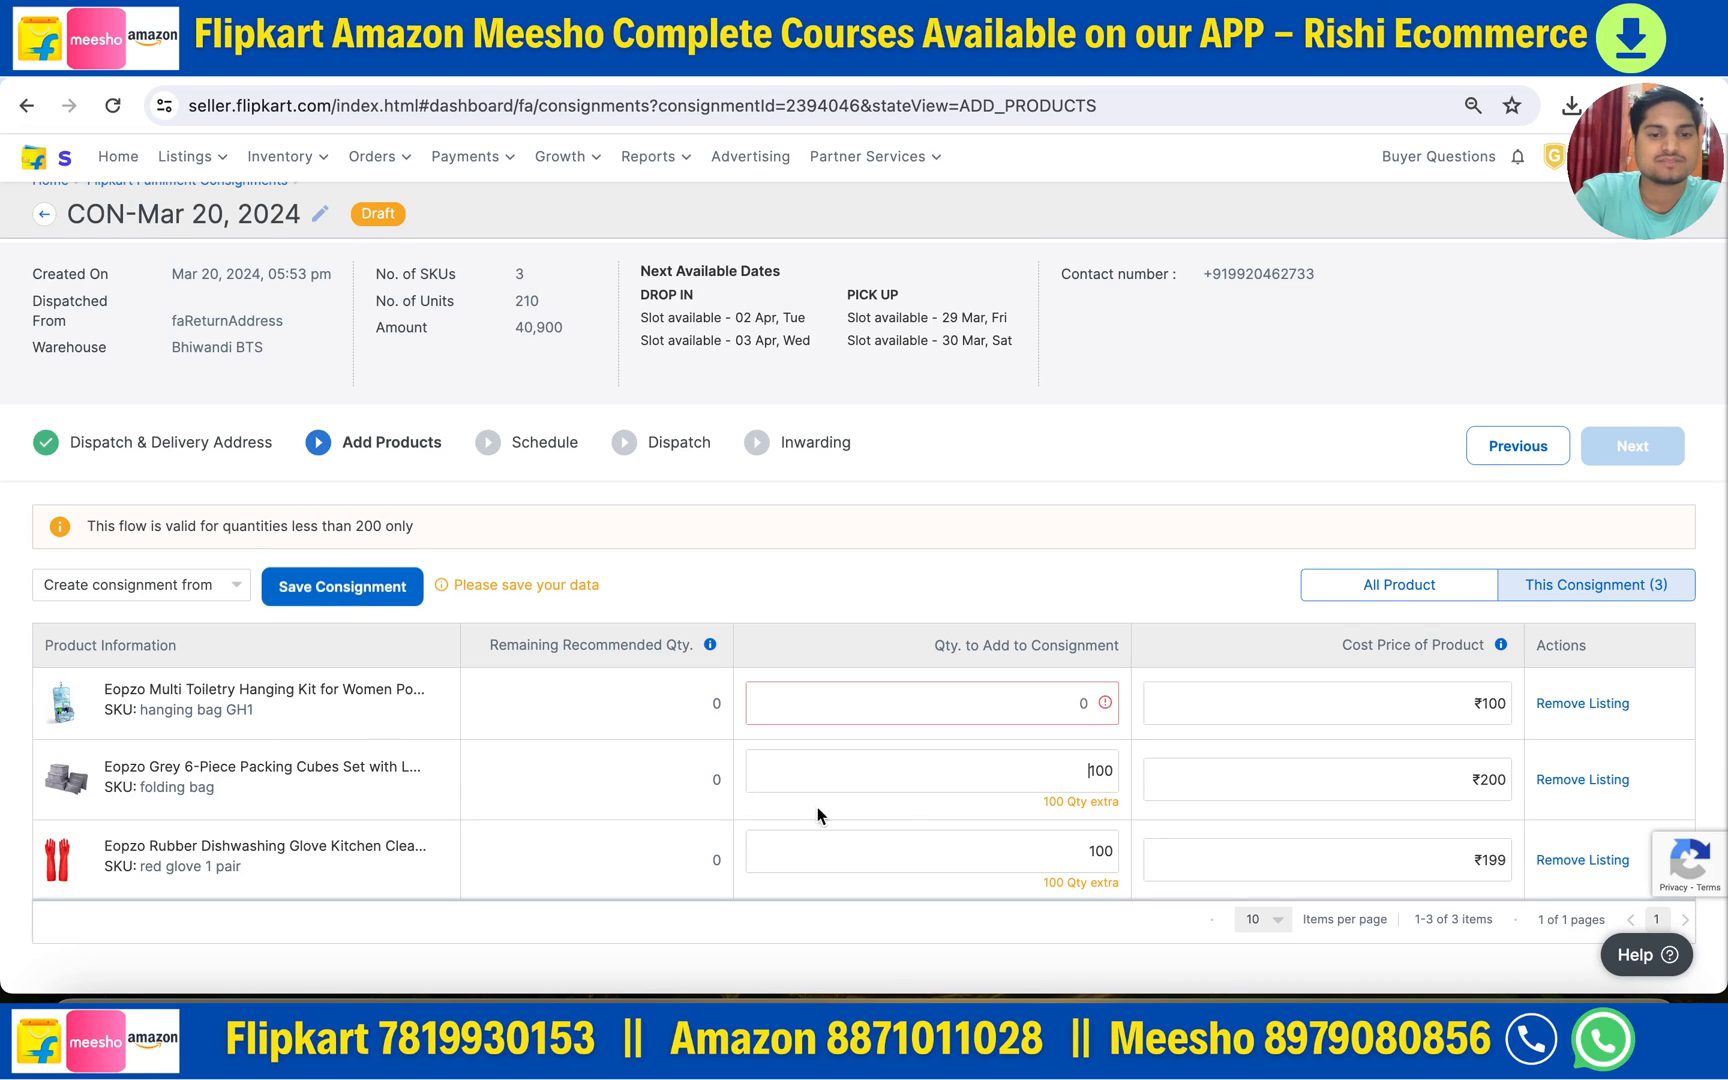
pyautogui.press('BackSpace')
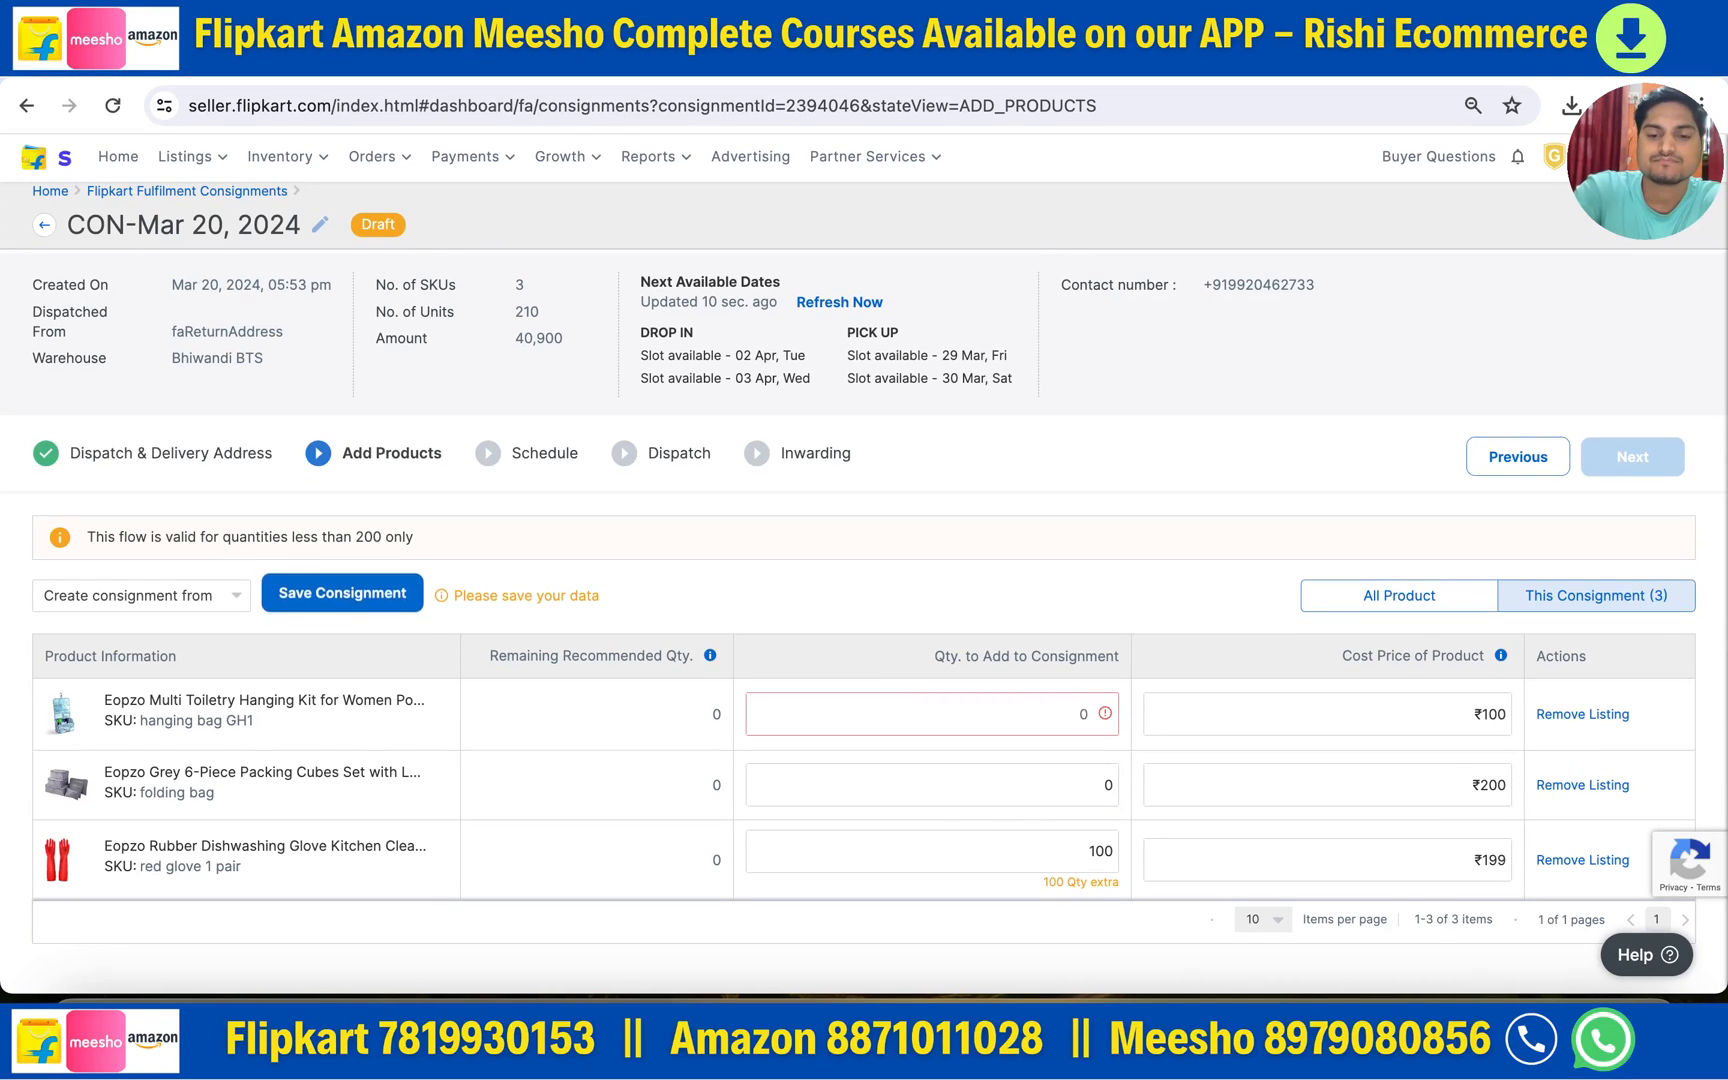
pyautogui.click(1499, 788)
pyautogui.press('BackSpace')
pyautogui.press('BackSpace')
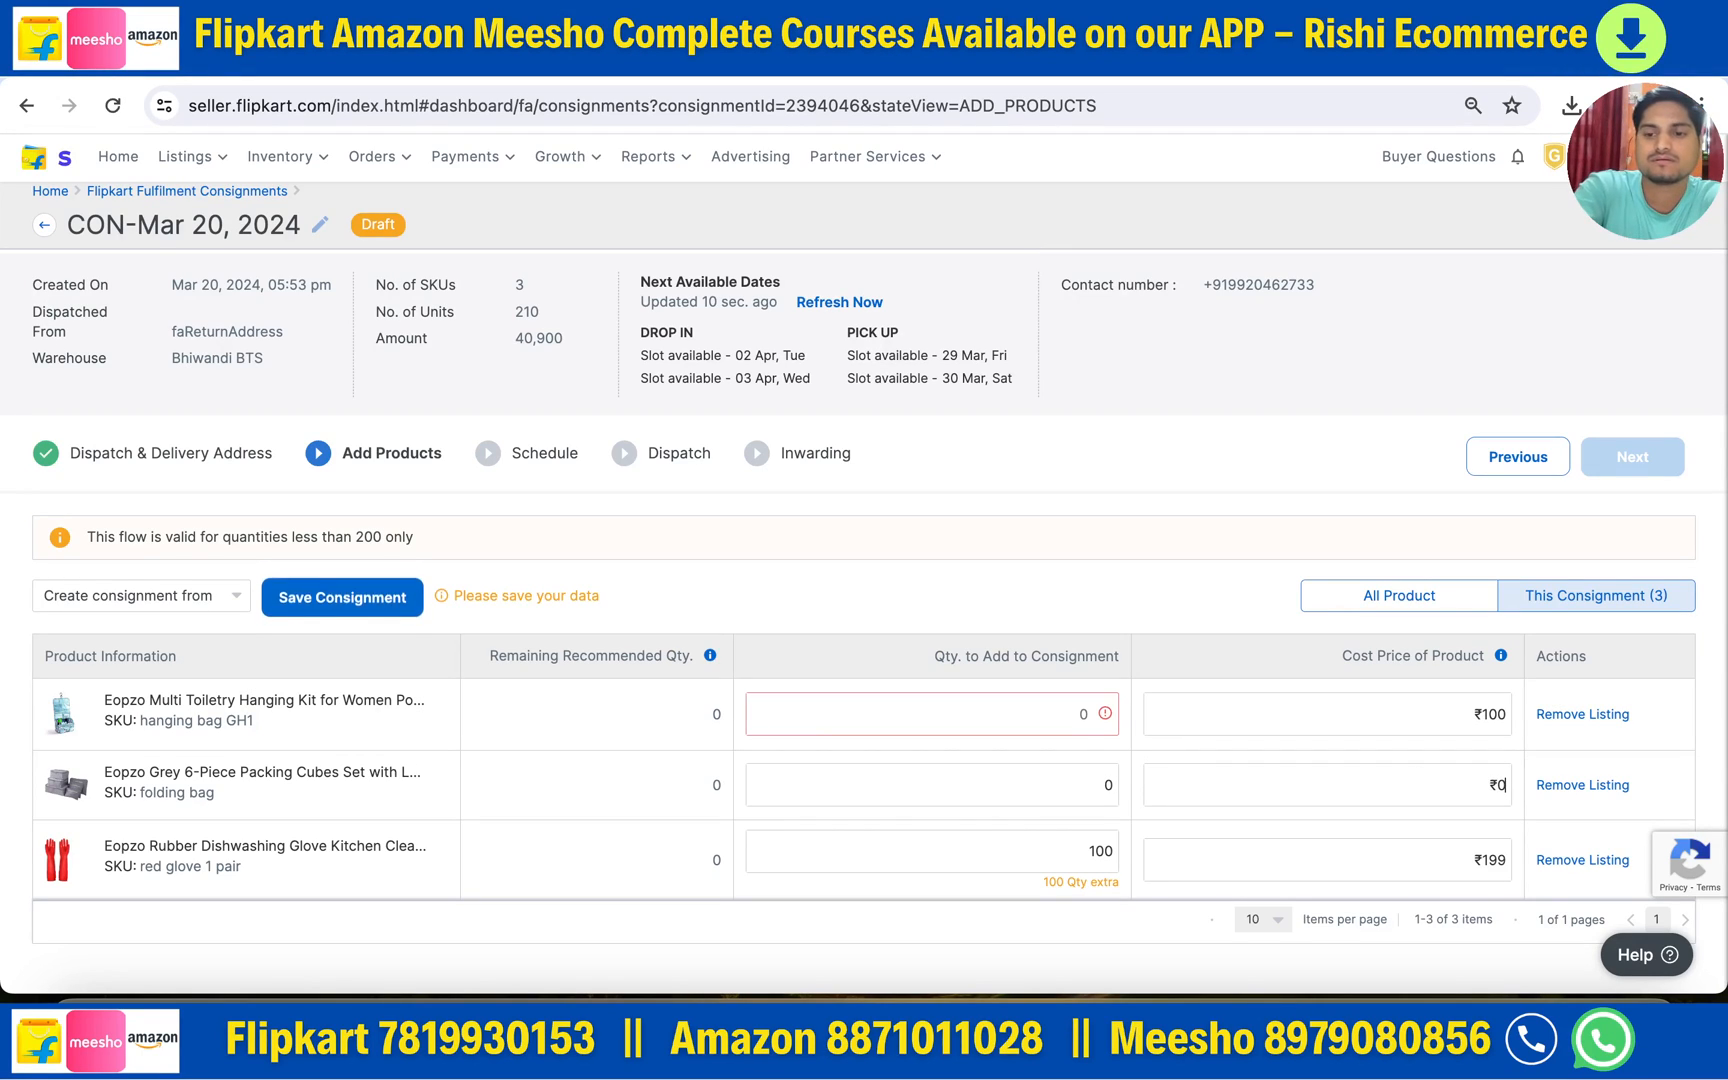
pyautogui.click(1492, 716)
pyautogui.press('BackSpace')
pyautogui.press('BackSpace')
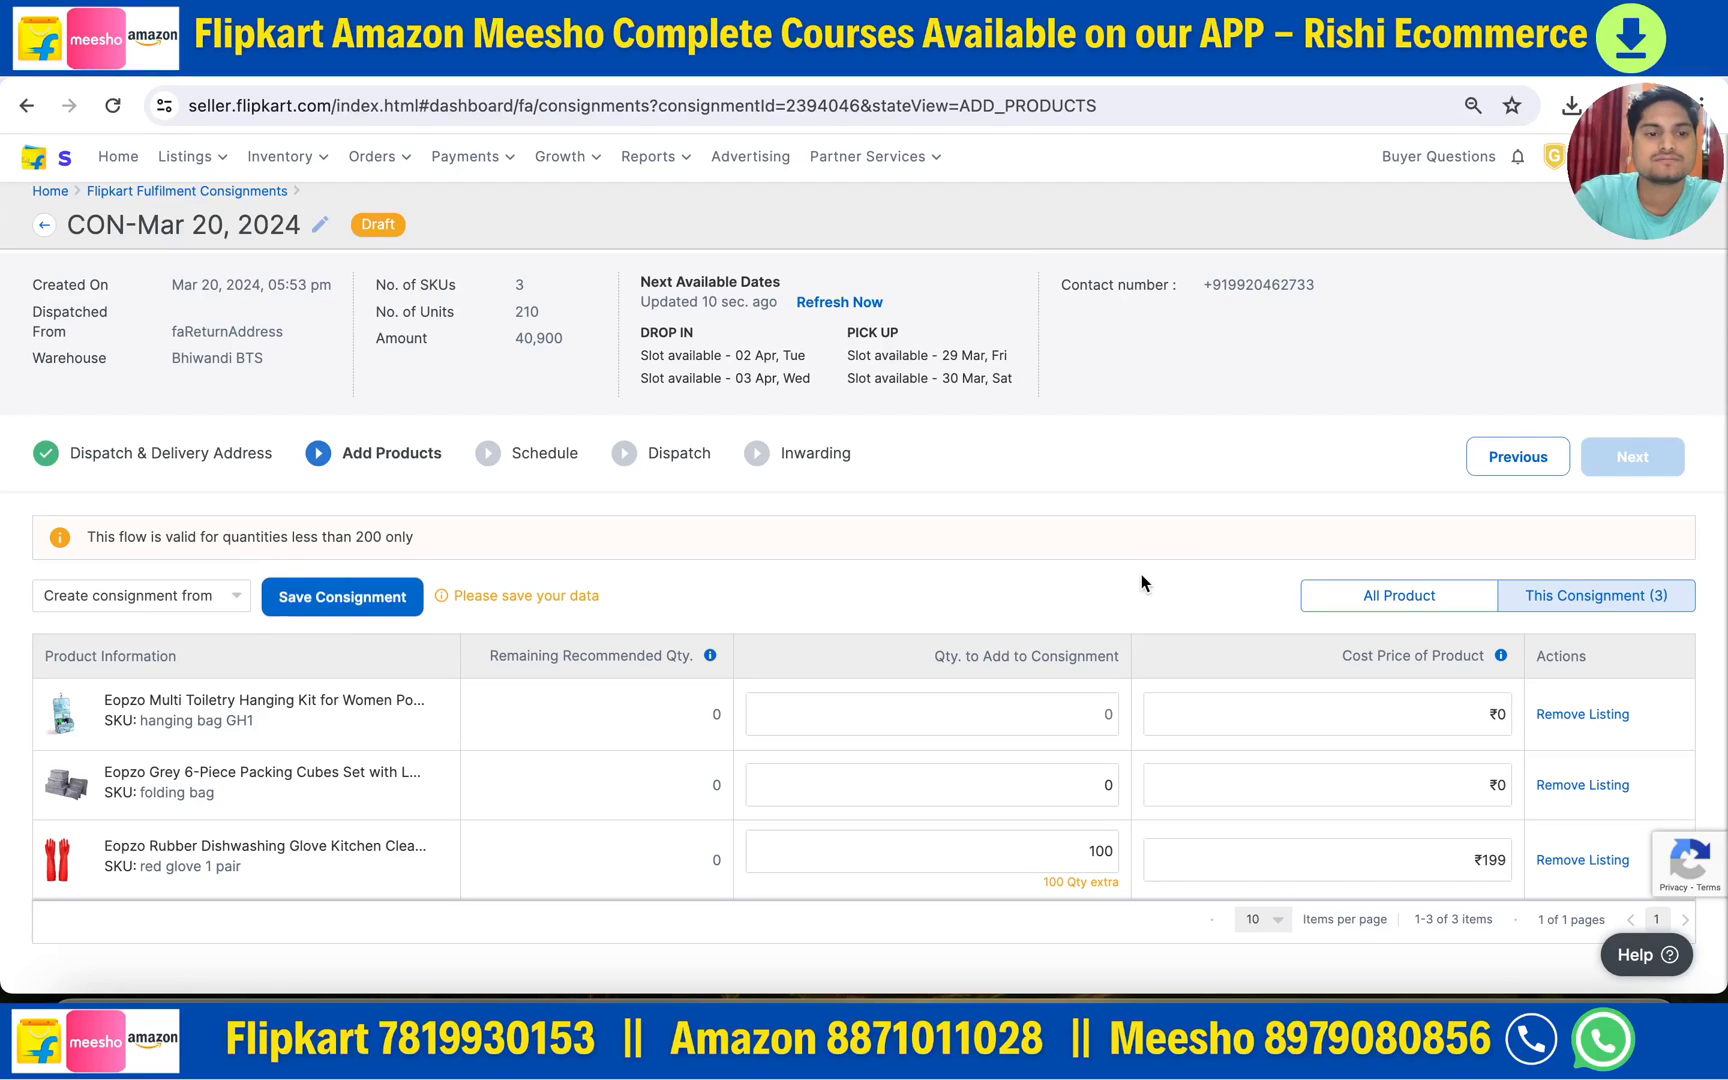
pyautogui.click(335, 585)
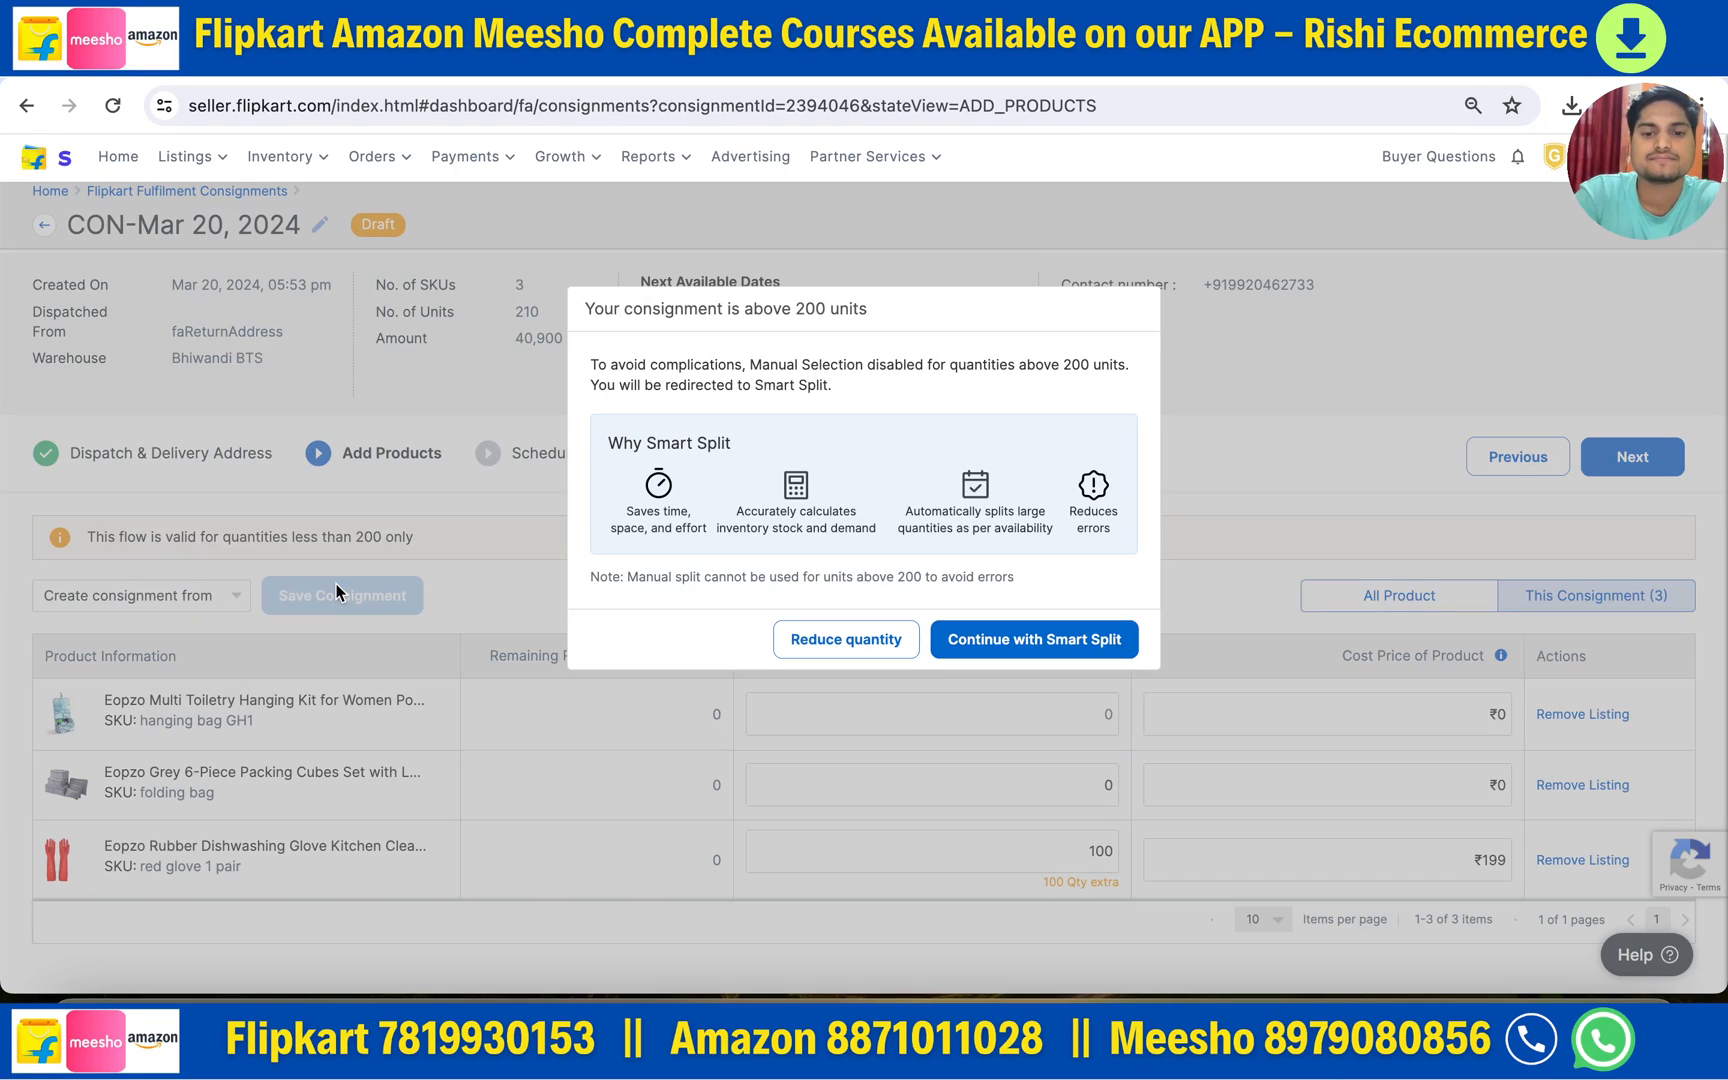
pyautogui.click(880, 641)
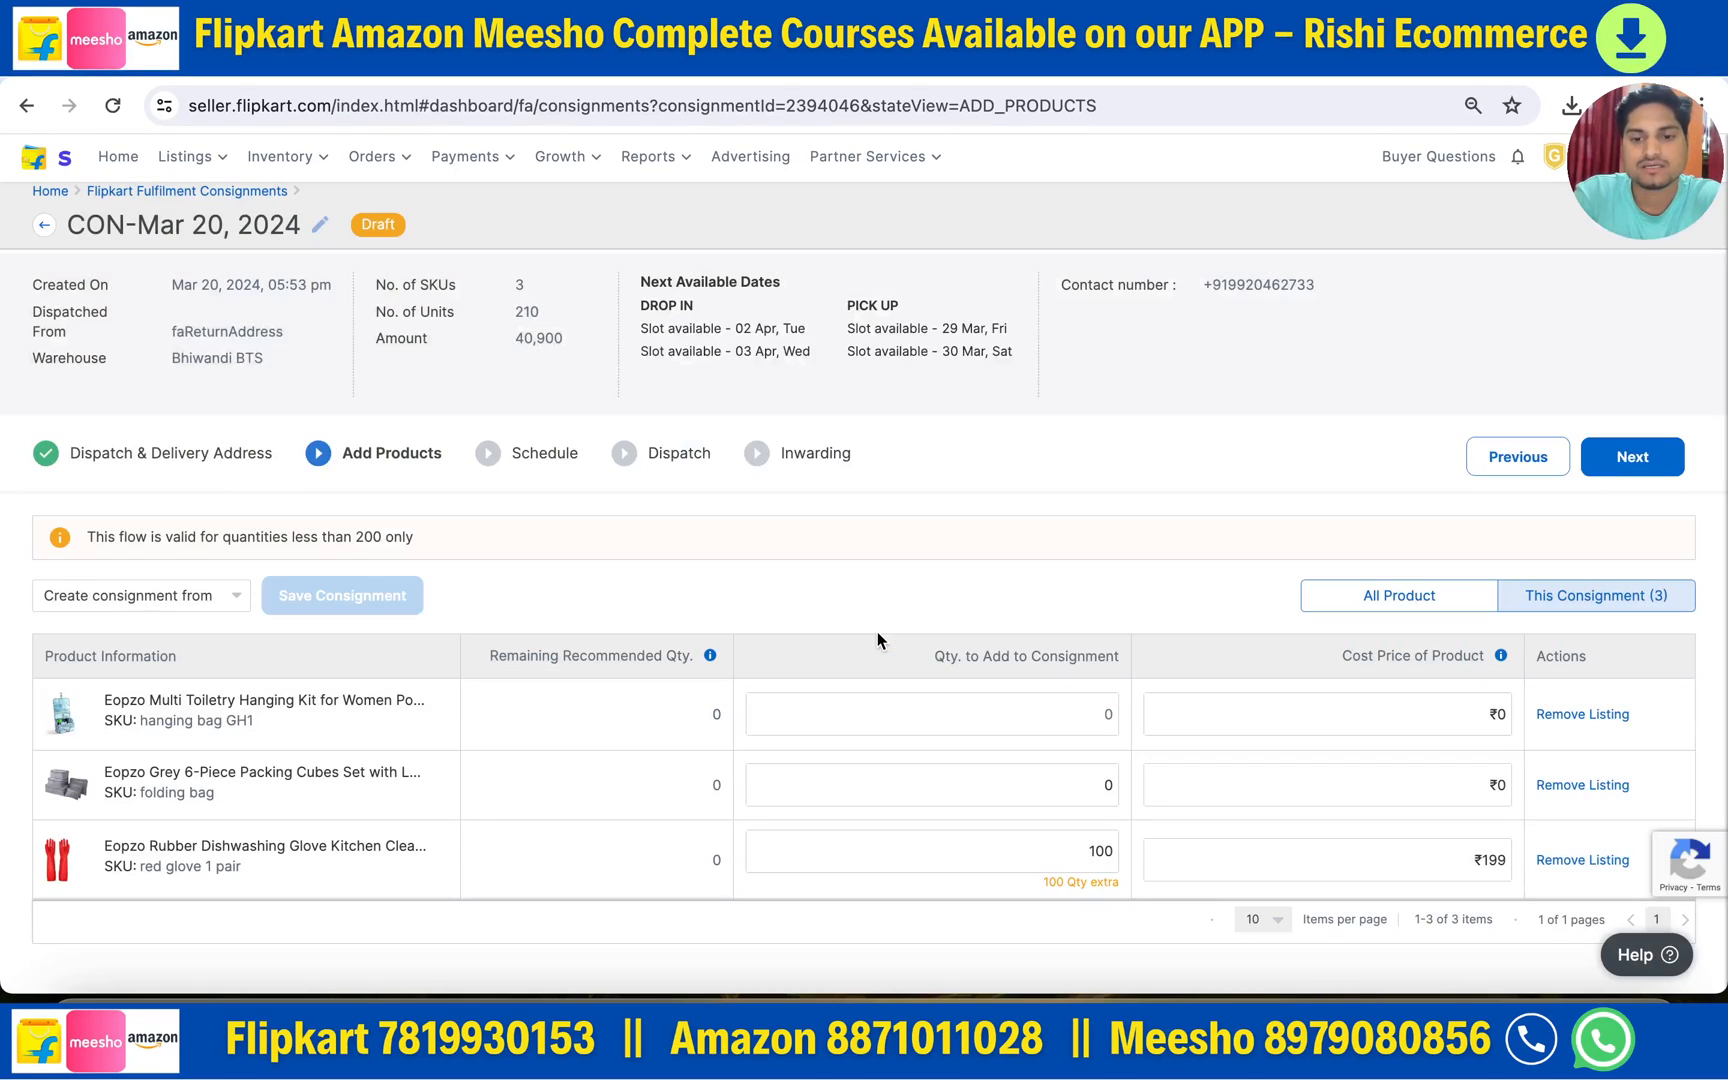
# - Cut the dishwashing glove quantity from 100 to 10 and save the consignment
pyautogui.click(1103, 848)
pyautogui.press('BackSpace')
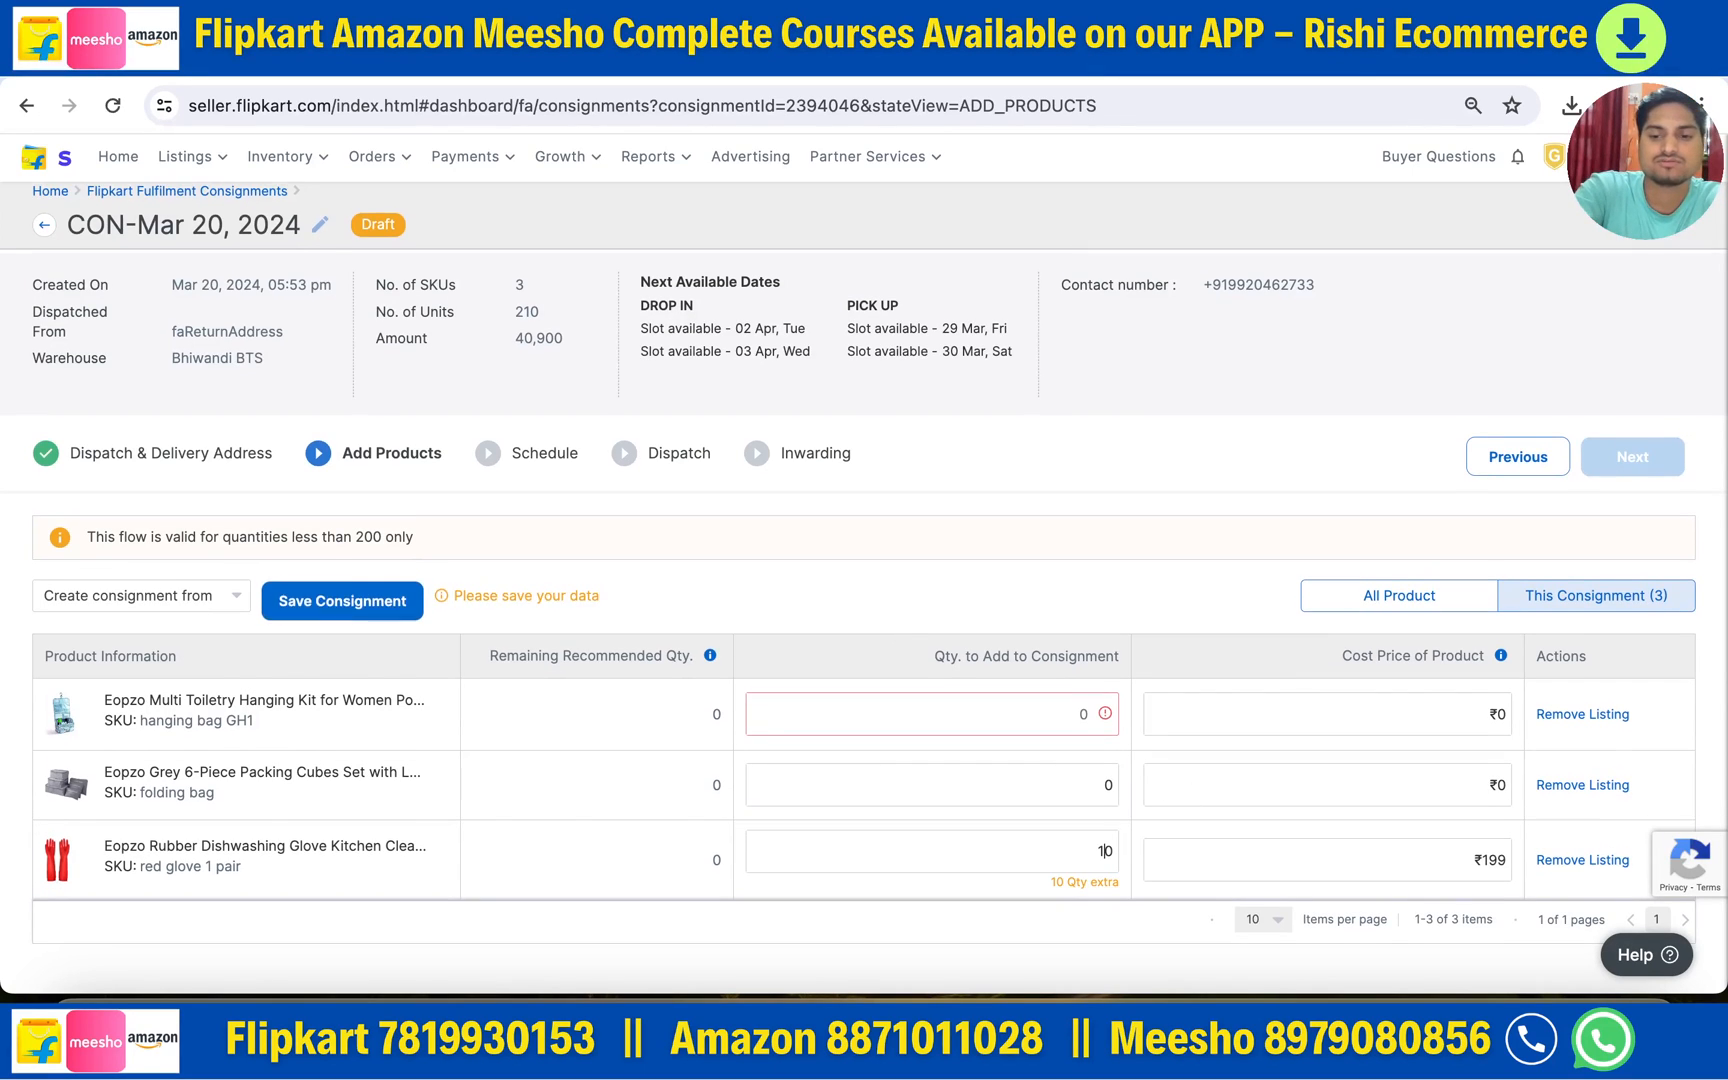
pyautogui.write('0')
pyautogui.press('BackSpace')
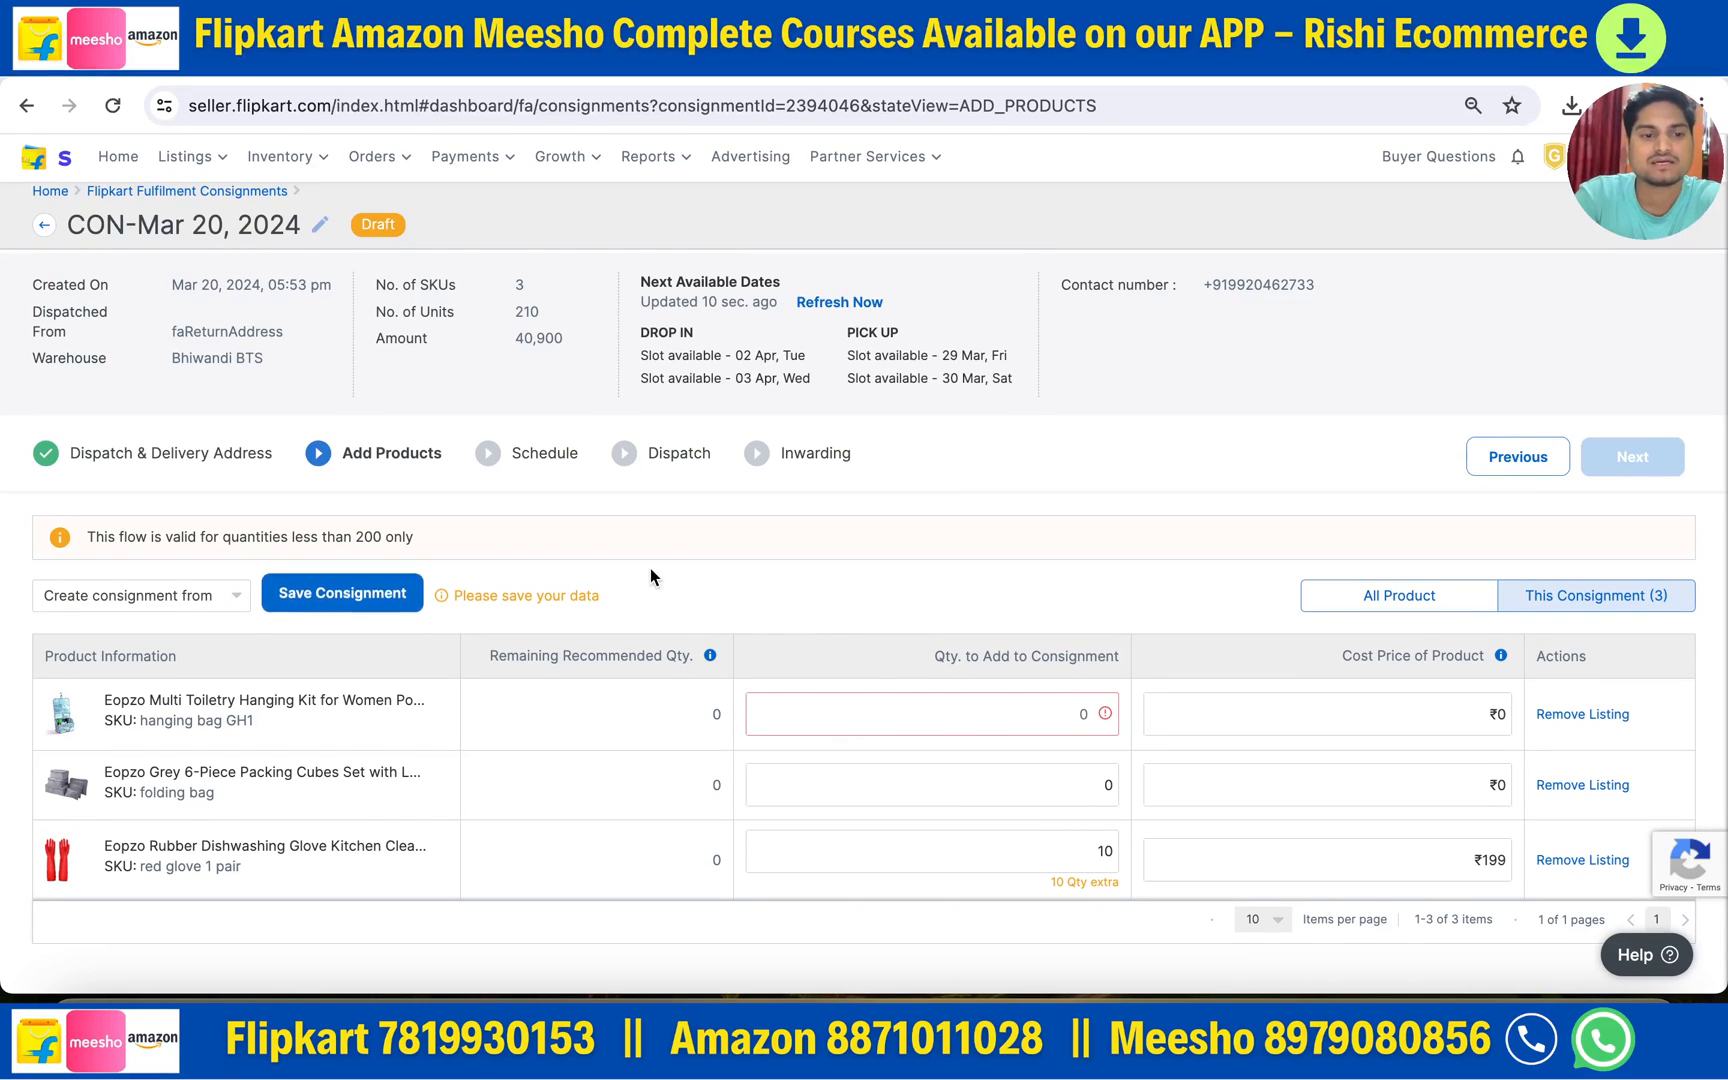
pyautogui.click(371, 595)
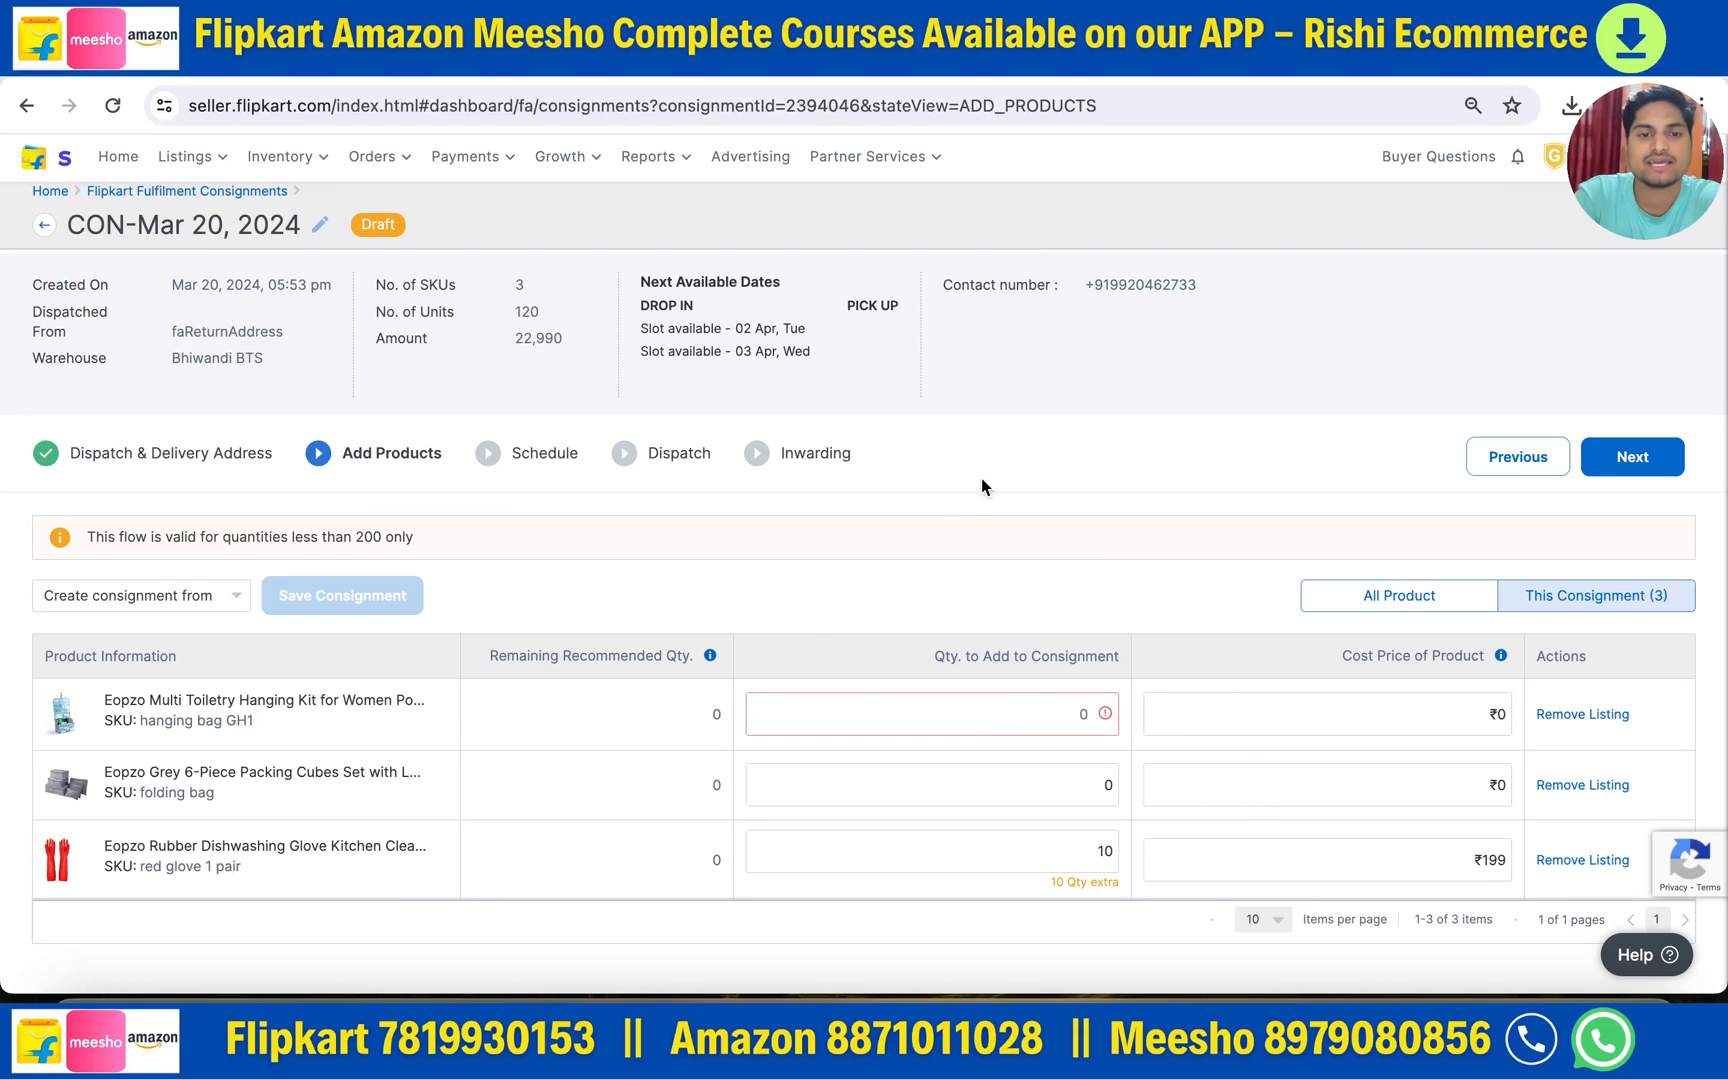
# - Schedule the consignment for Drop In on 2 April 2024
pyautogui.click(1624, 460)
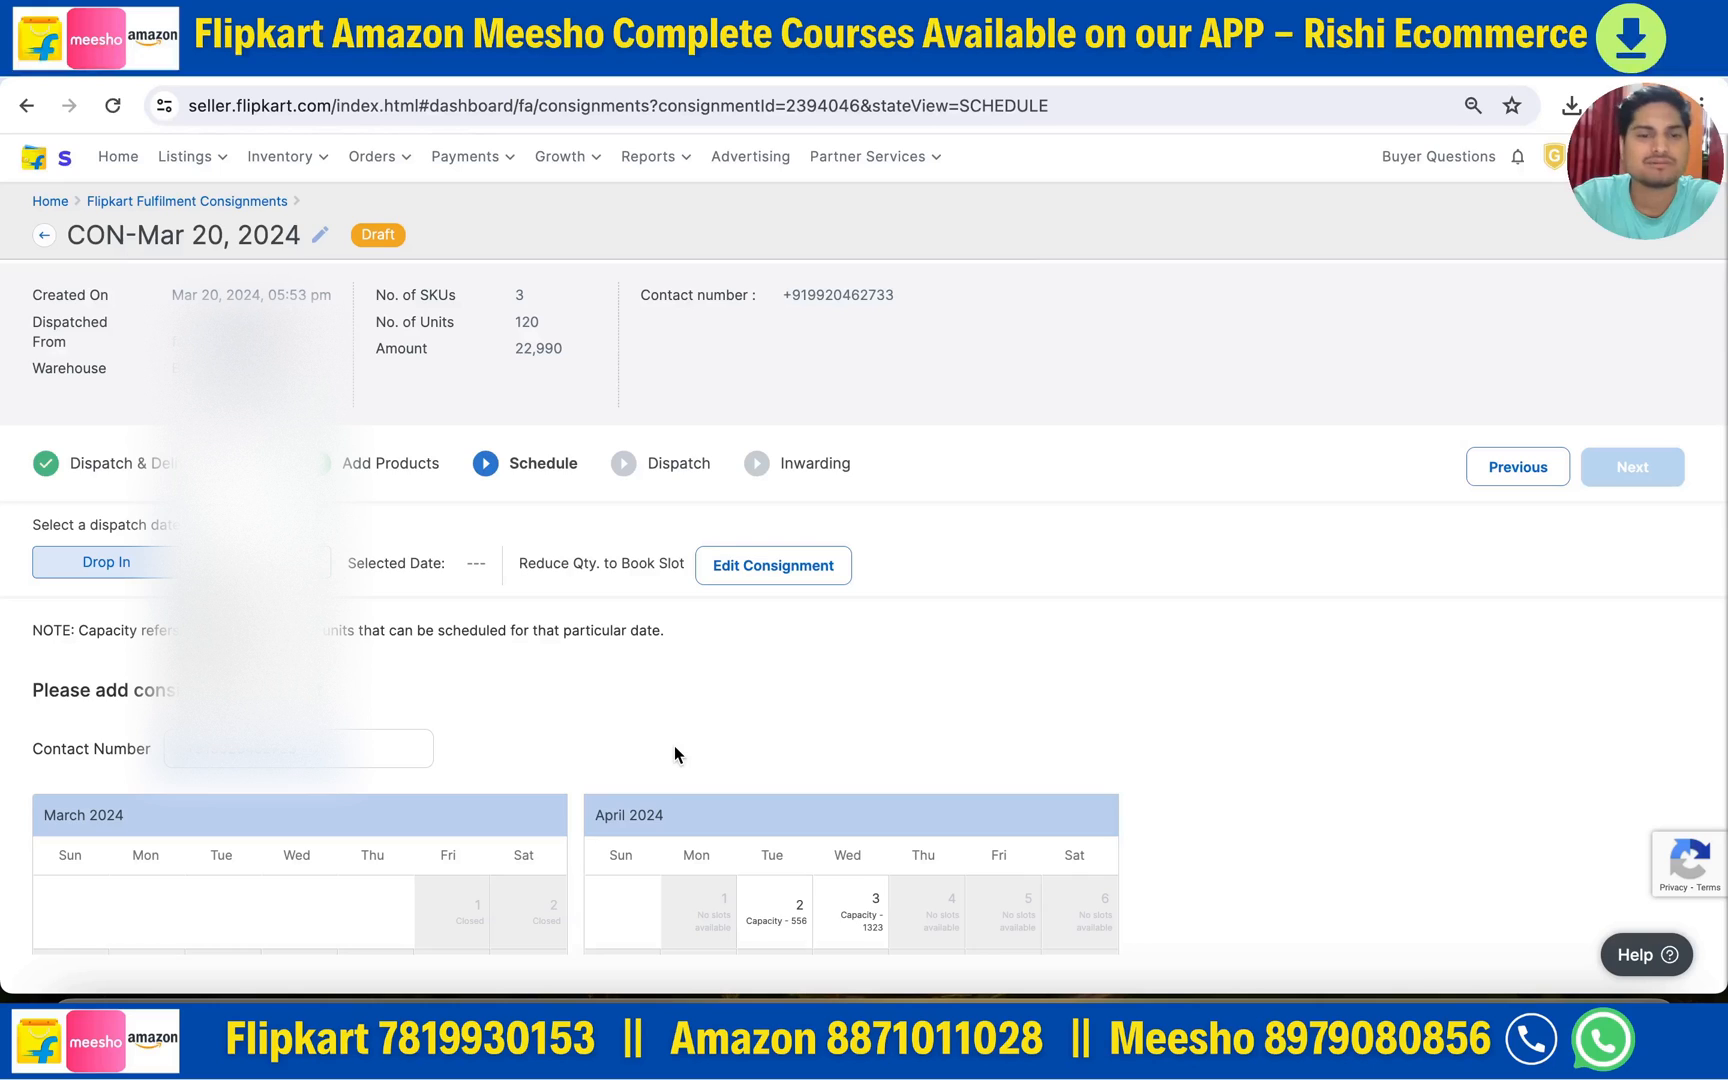
pyautogui.scroll(-3, 674, 745)
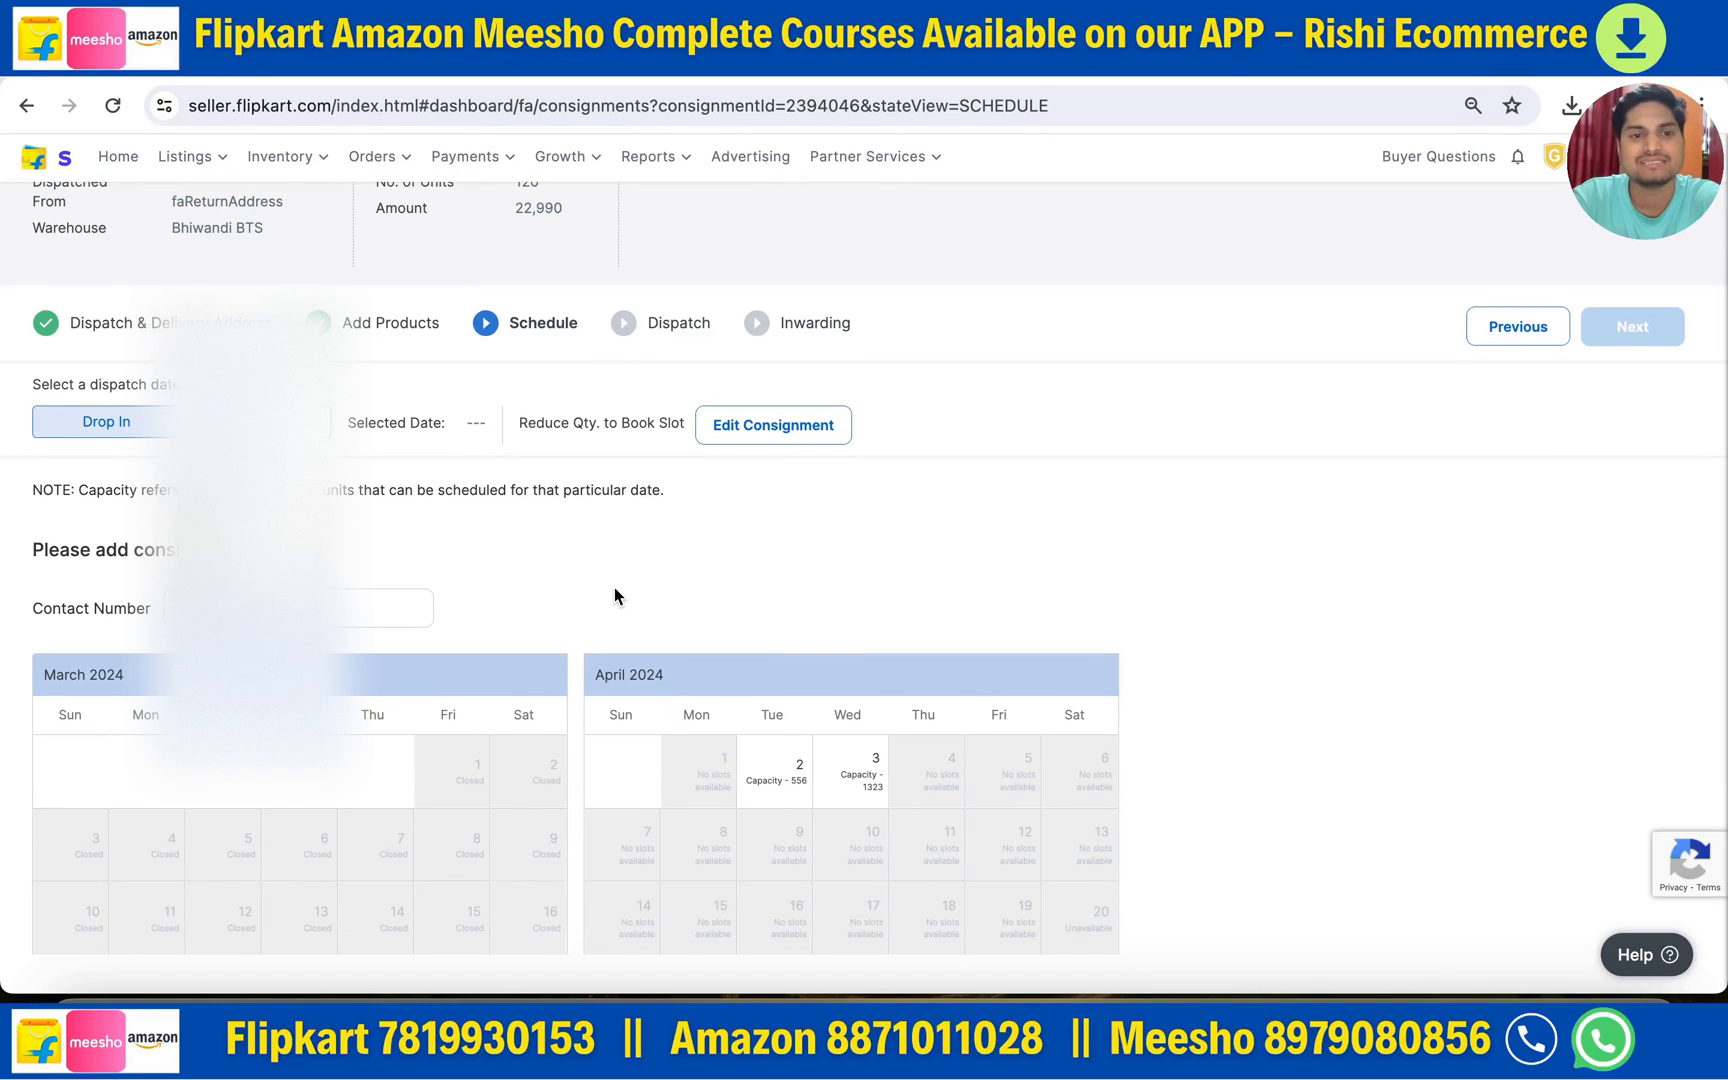
pyautogui.scroll(-1, 614, 595)
pyautogui.scroll(-1, 648, 580)
pyautogui.scroll(-2, 646, 581)
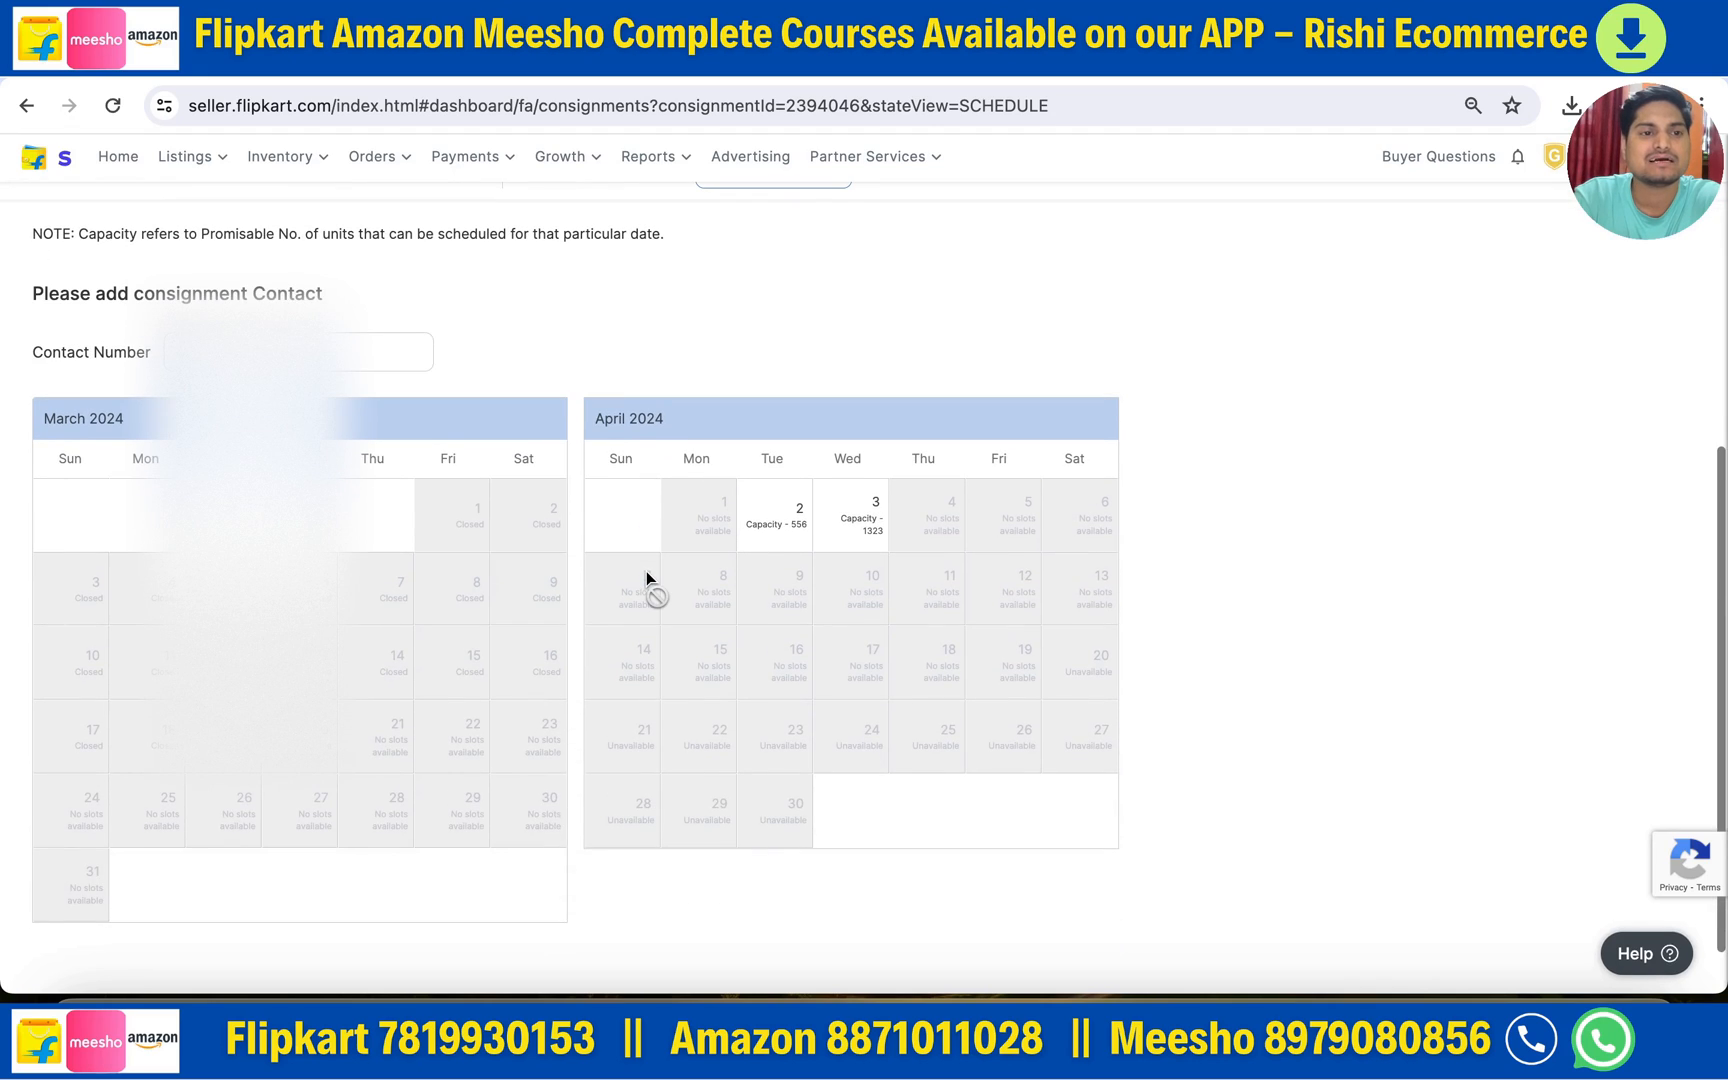
pyautogui.scroll(1, 644, 571)
pyautogui.scroll(-1, 600, 571)
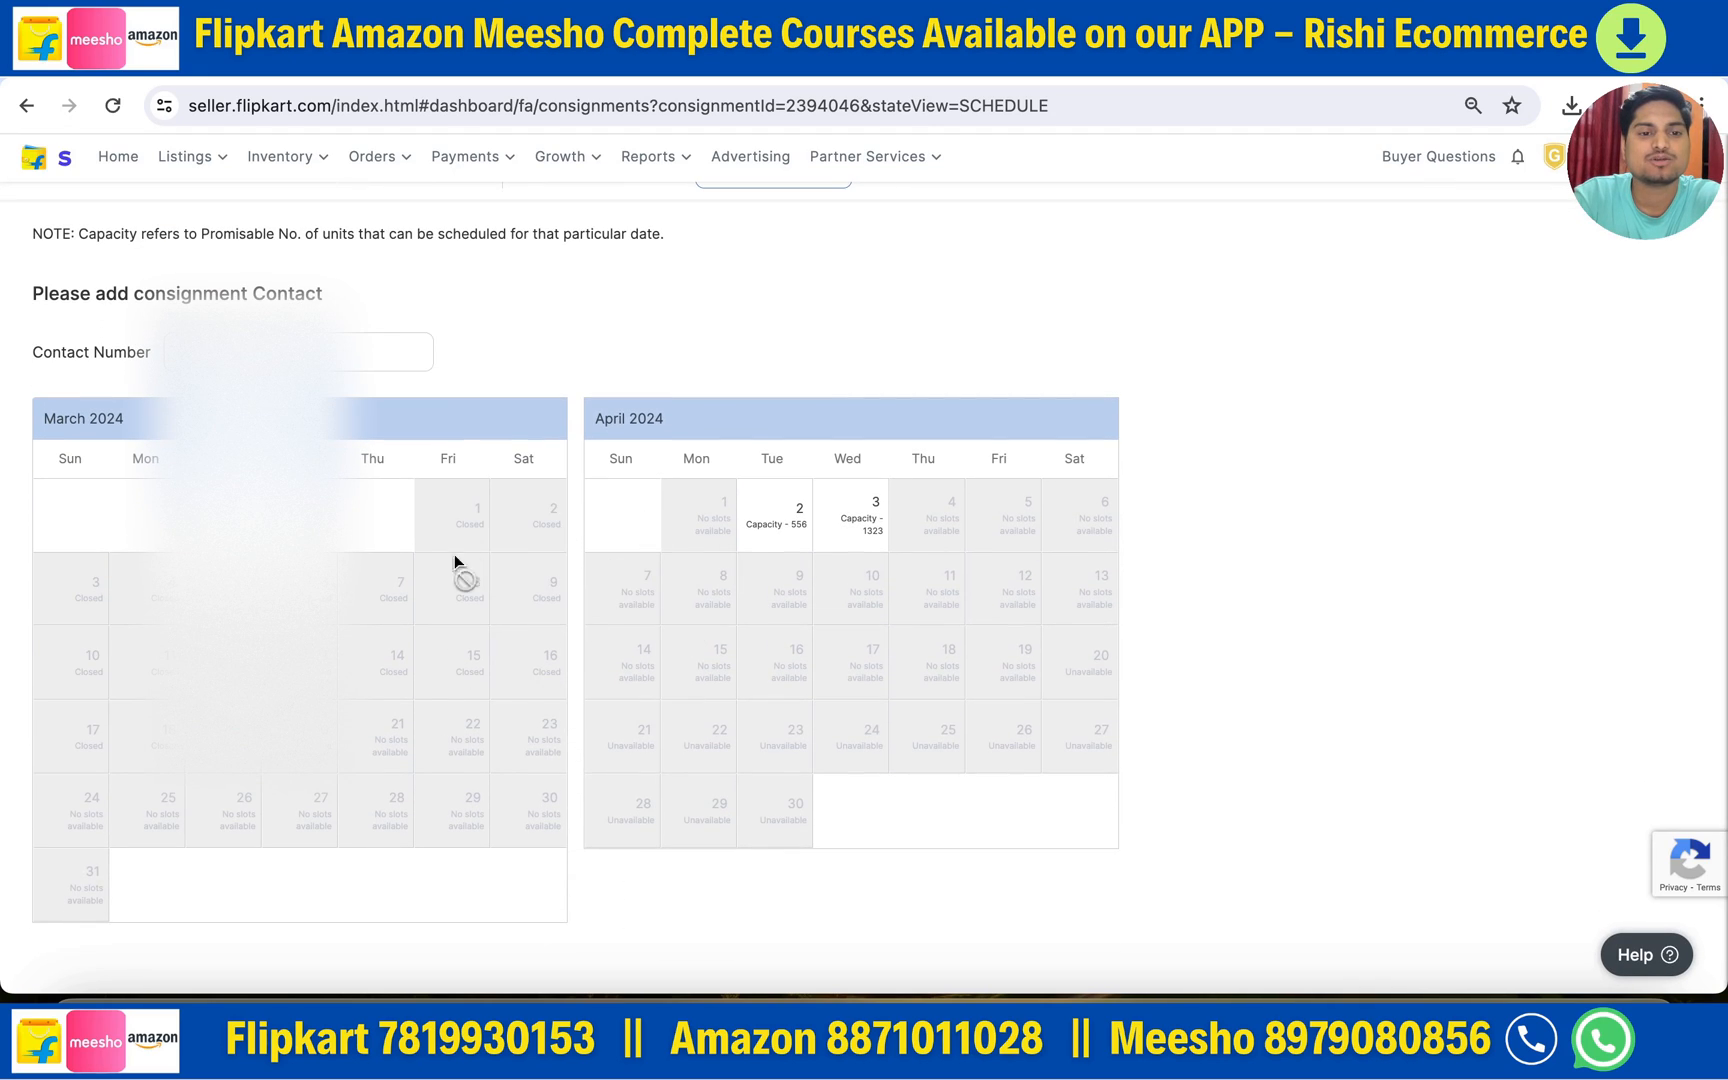
pyautogui.click(770, 535)
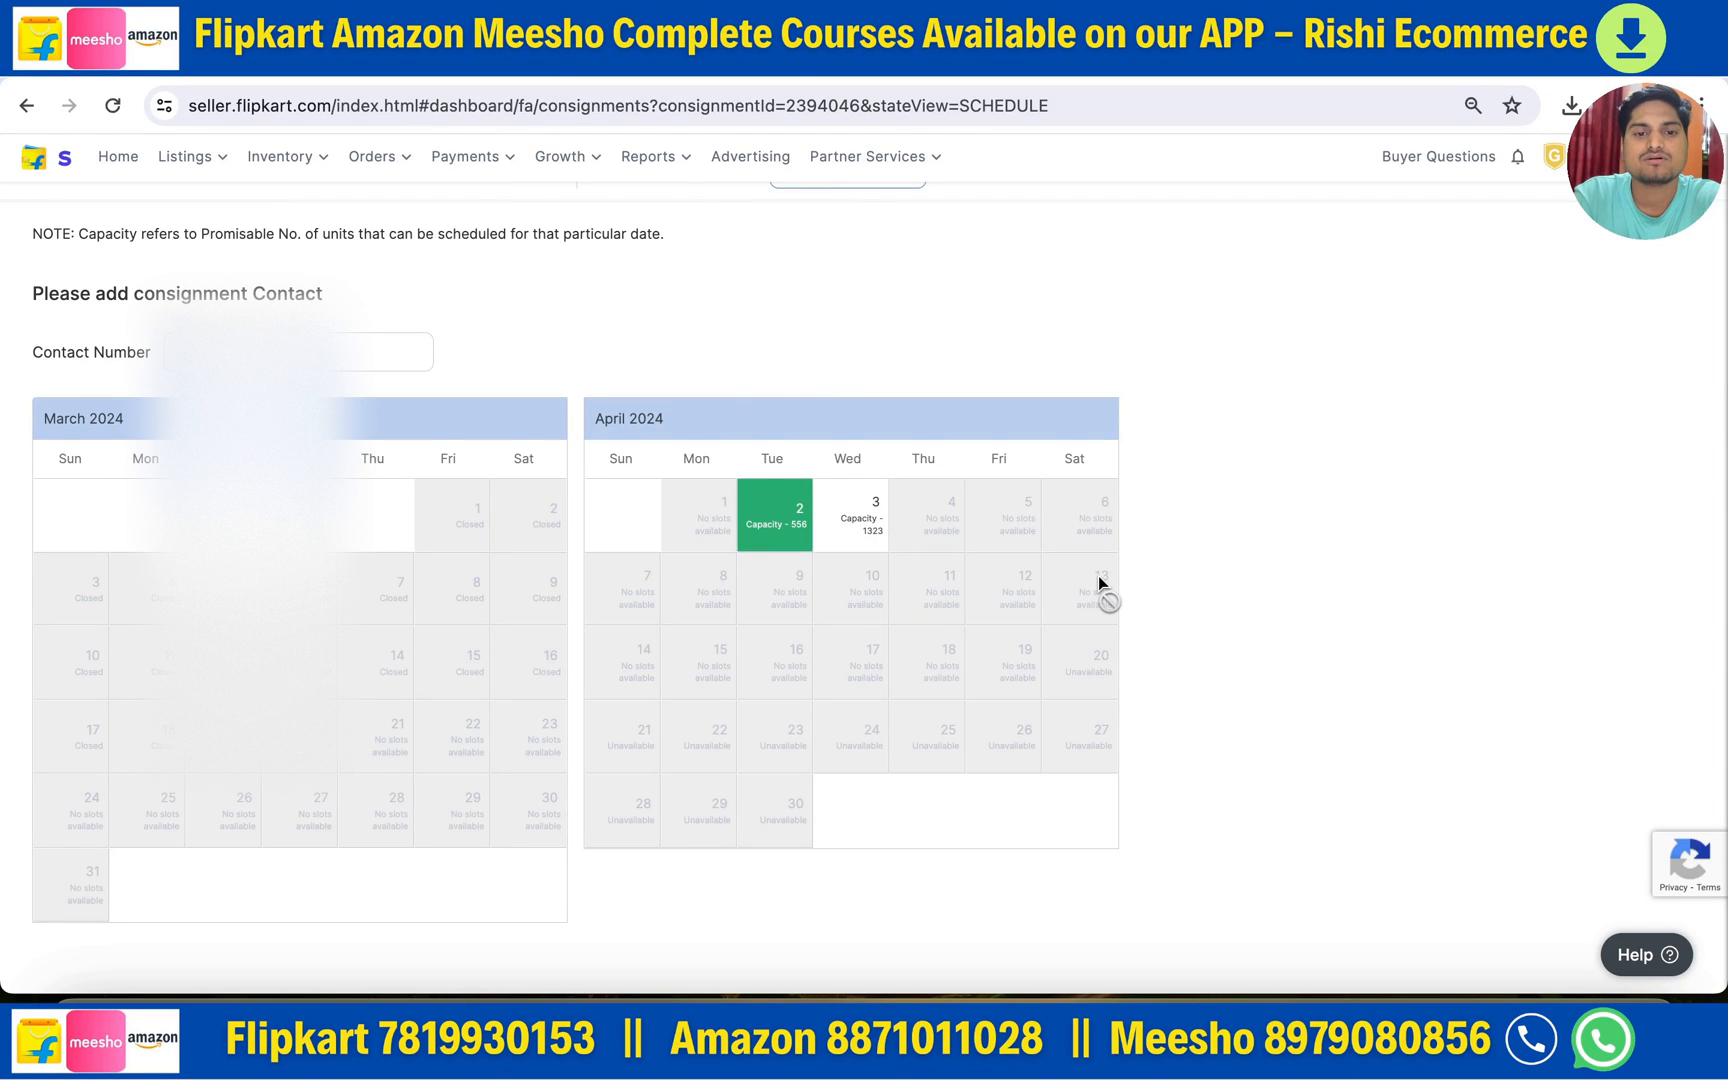
# - Return to the Fulfilment Consignments list, now showing 5 drafts
pyautogui.scroll(4, 1098, 590)
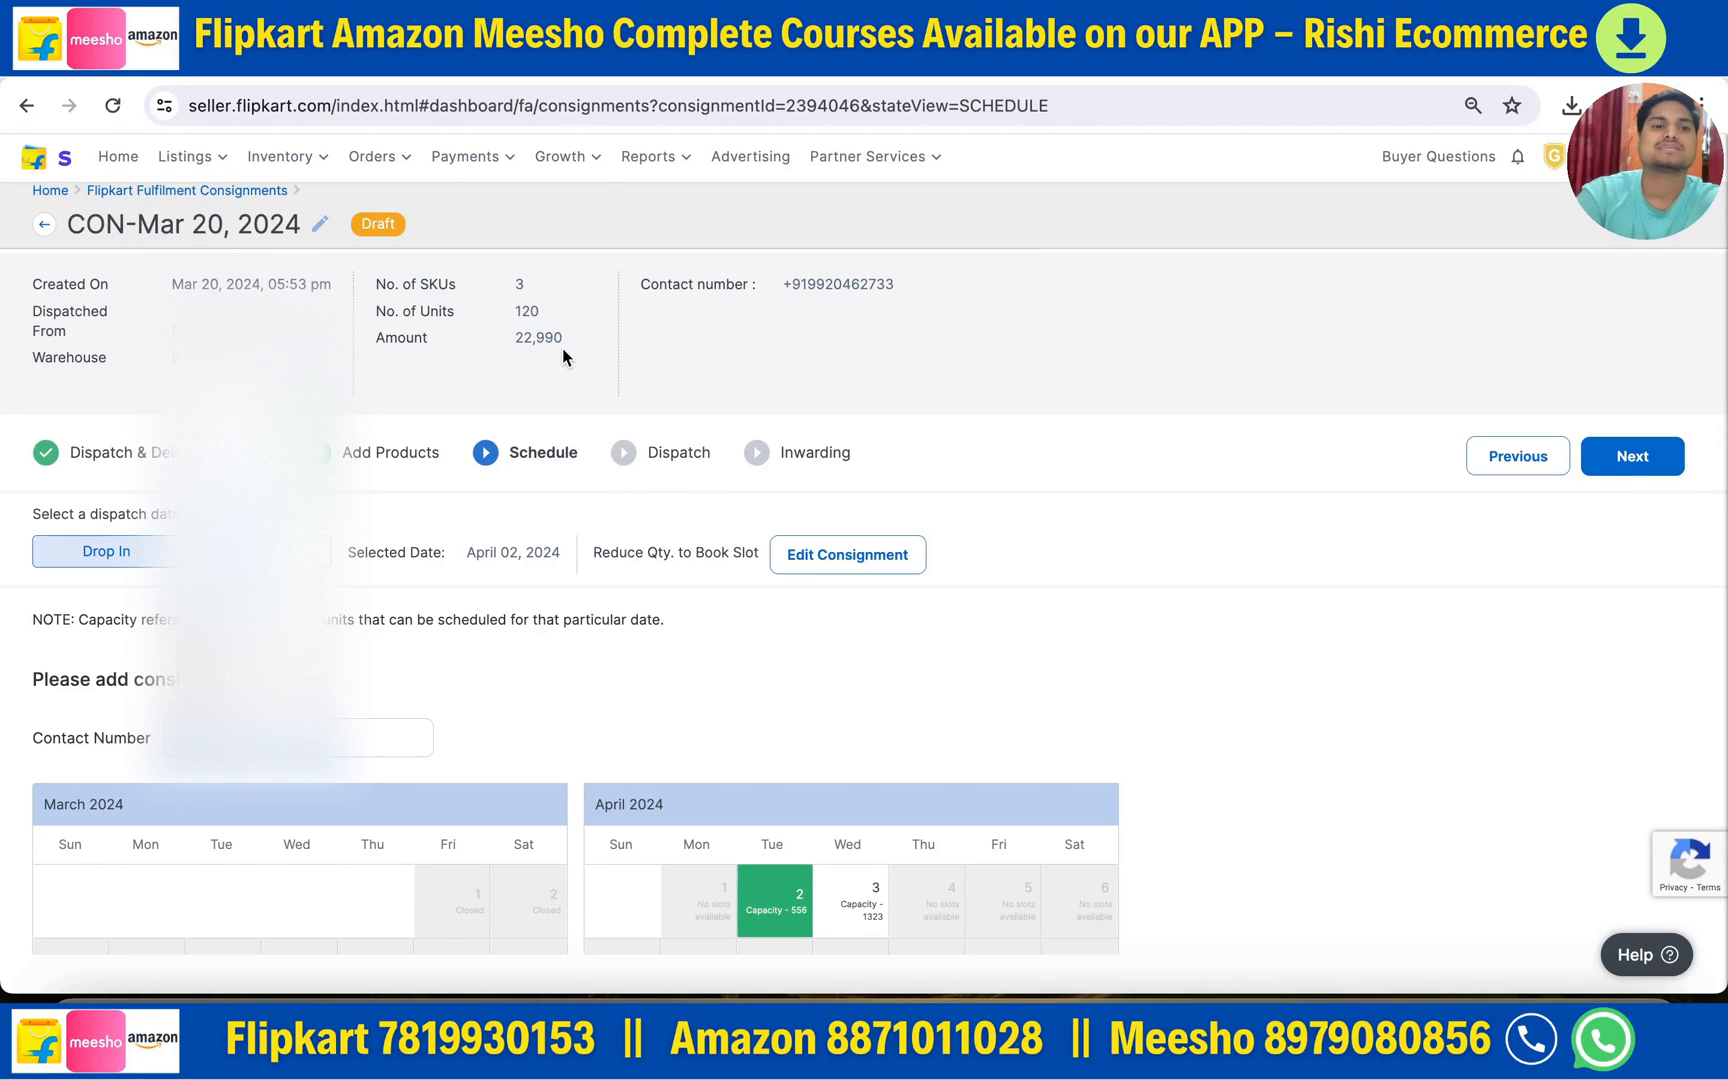
pyautogui.moveTo(272, 170)
pyautogui.click(305, 355)
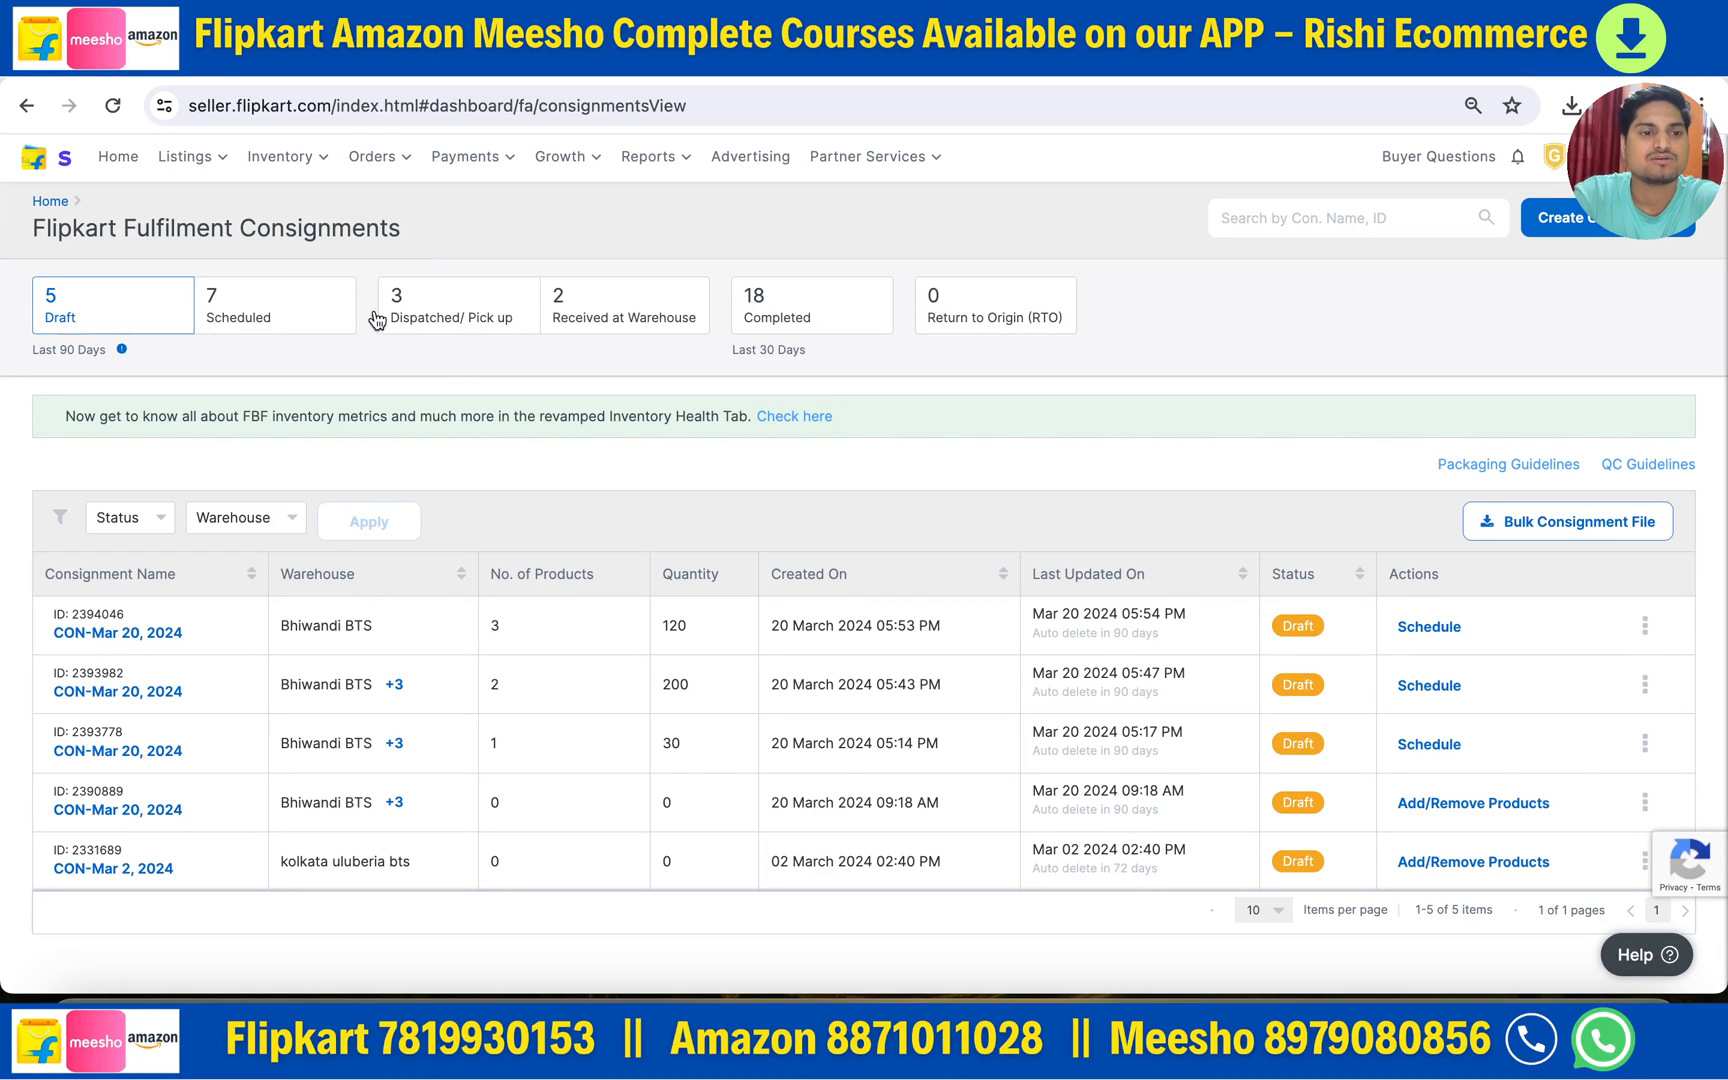
# - Download the QC file for the top scheduled CON-Mar 18, 2024 consignment and reveal it
pyautogui.click(307, 305)
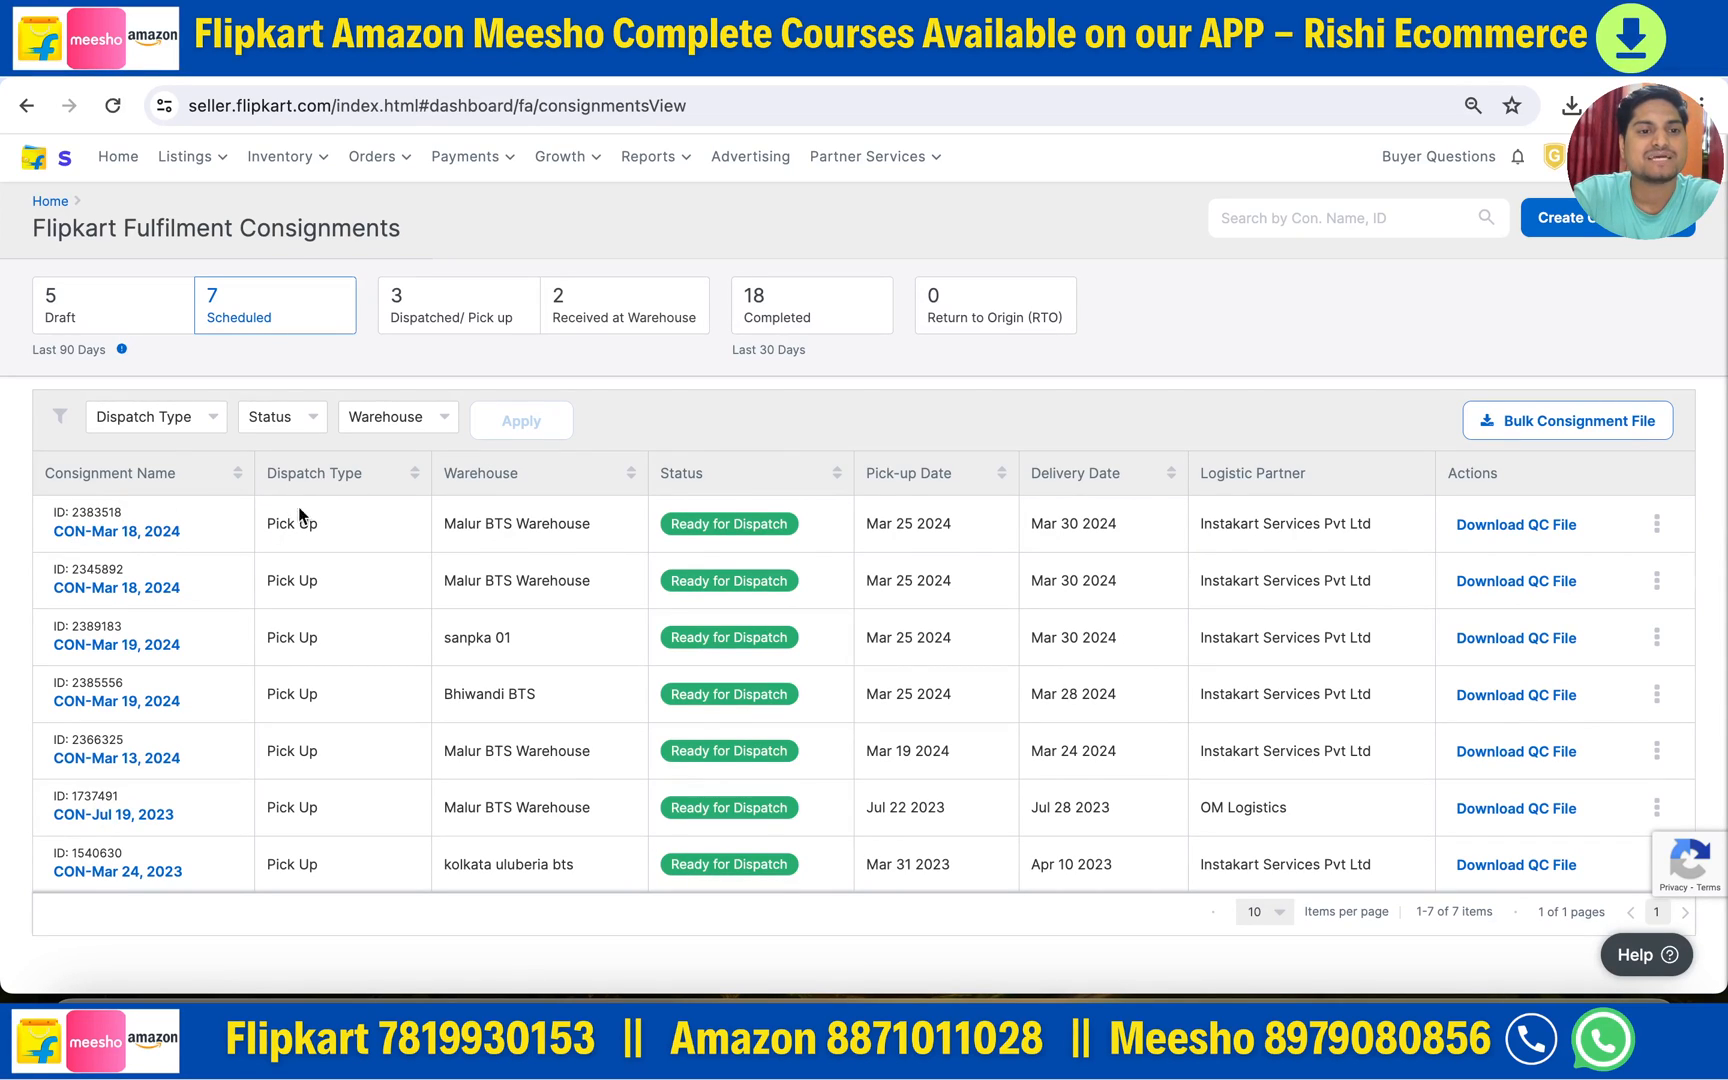
pyautogui.moveTo(276, 520); pyautogui.dragTo(321, 526)
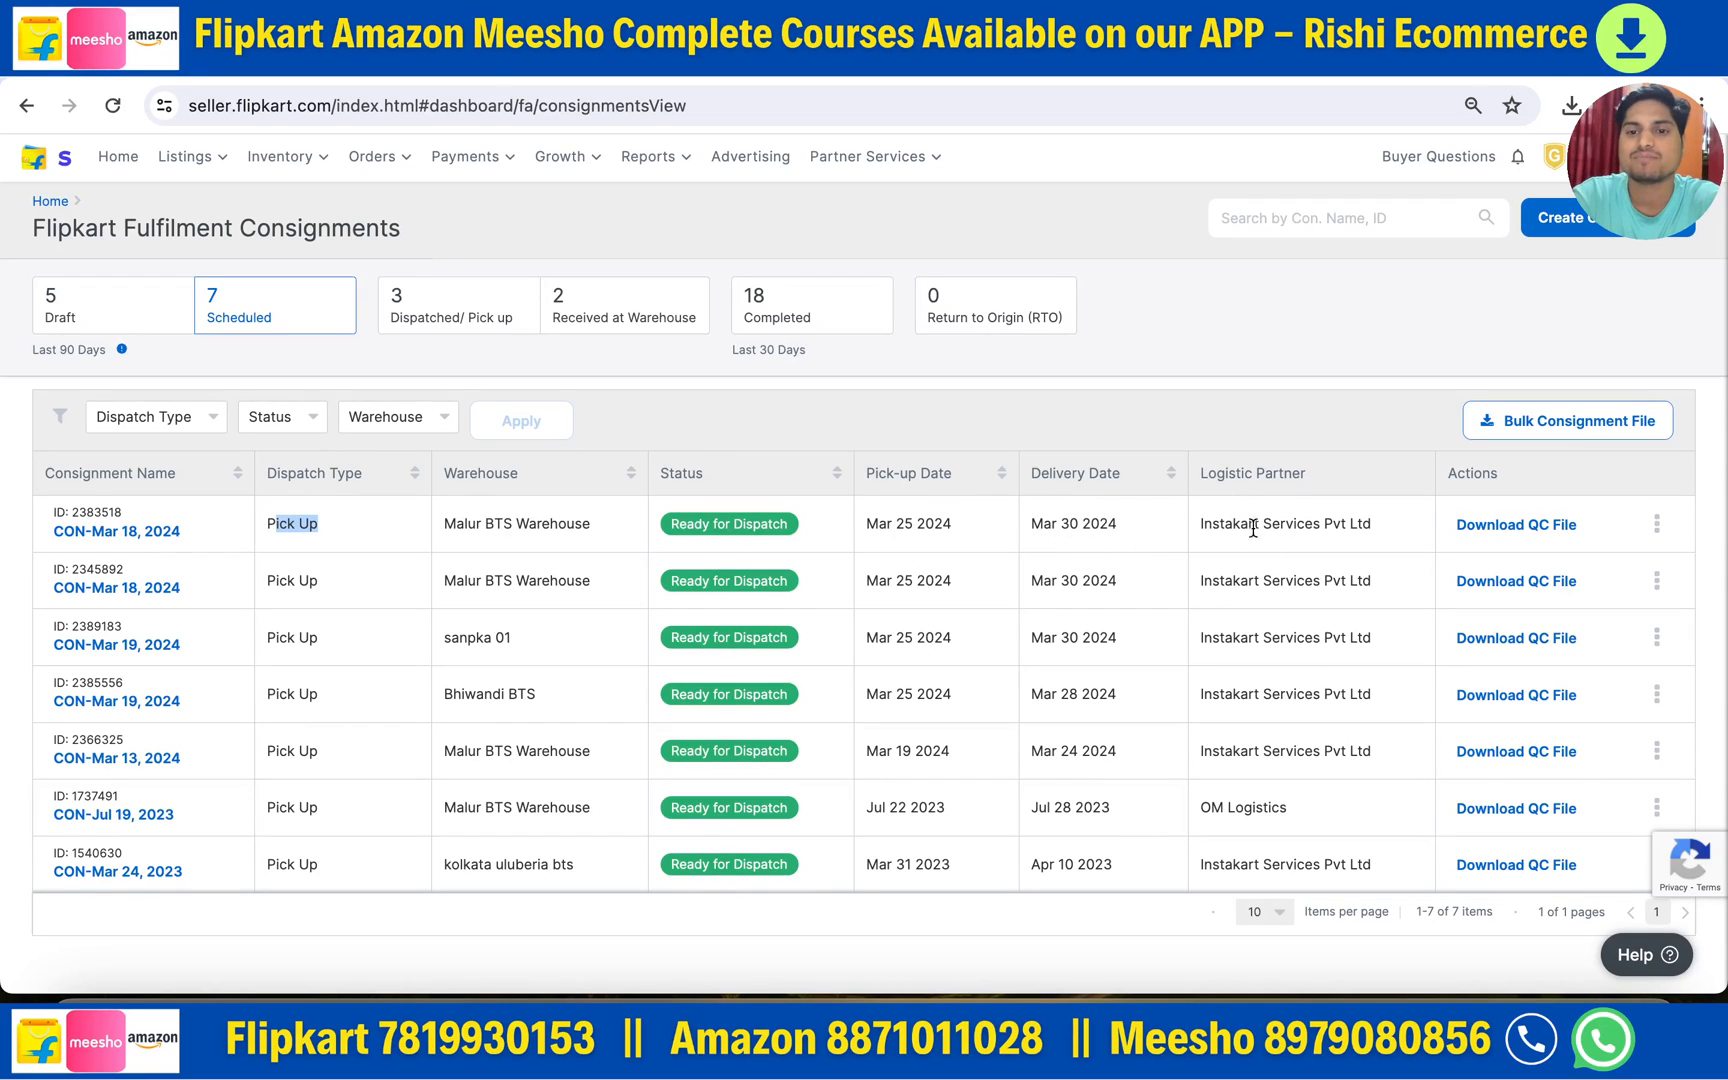
pyautogui.click(1497, 527)
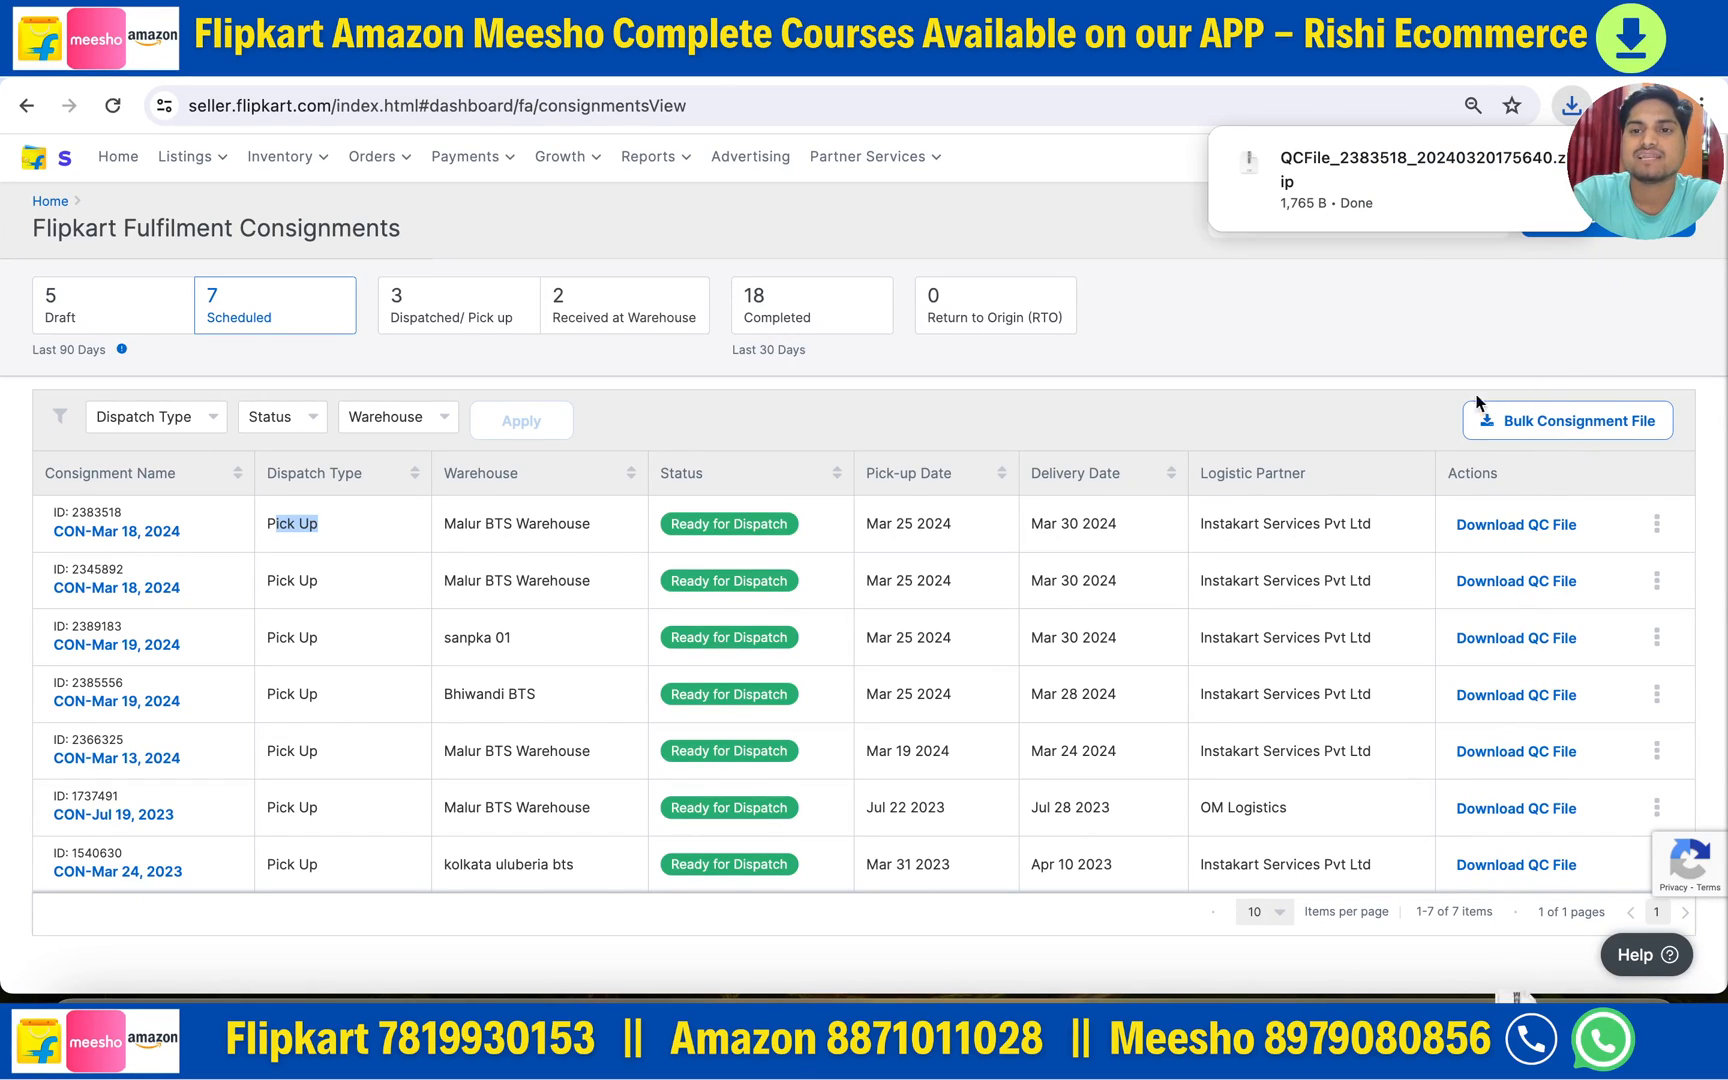
pyautogui.click(1382, 190)
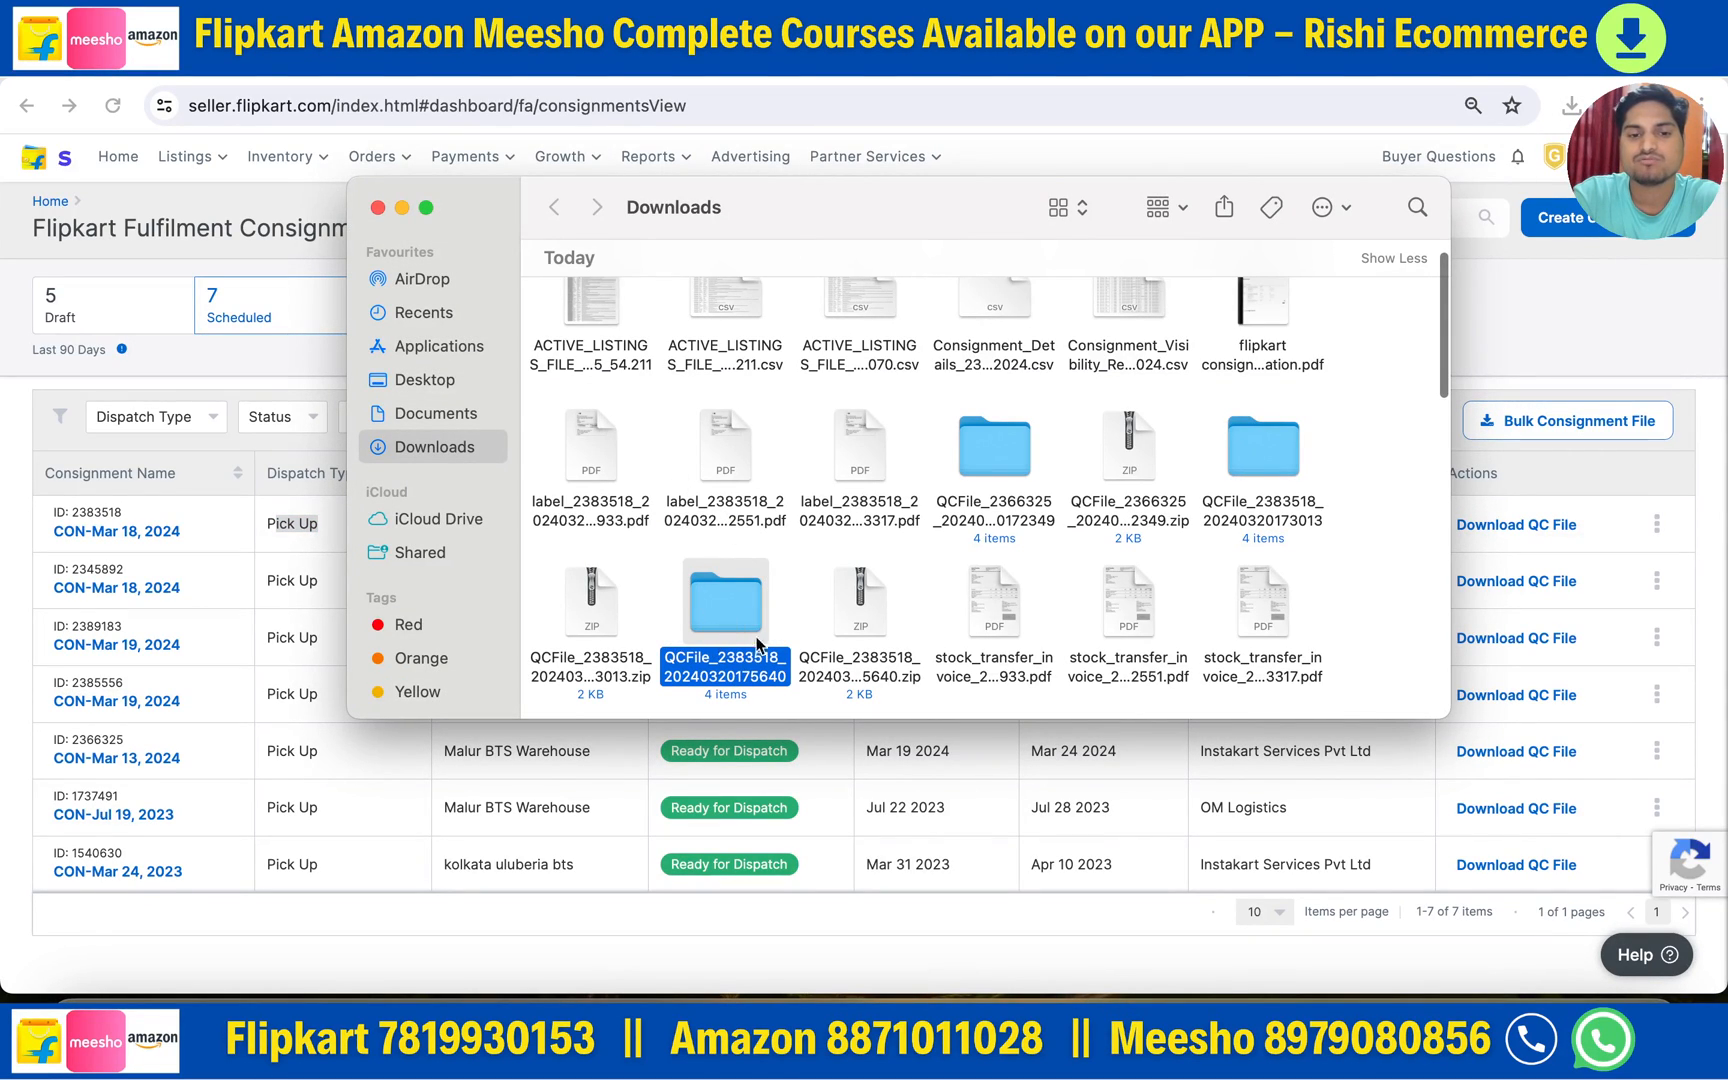
pyautogui.doubleClick(722, 612)
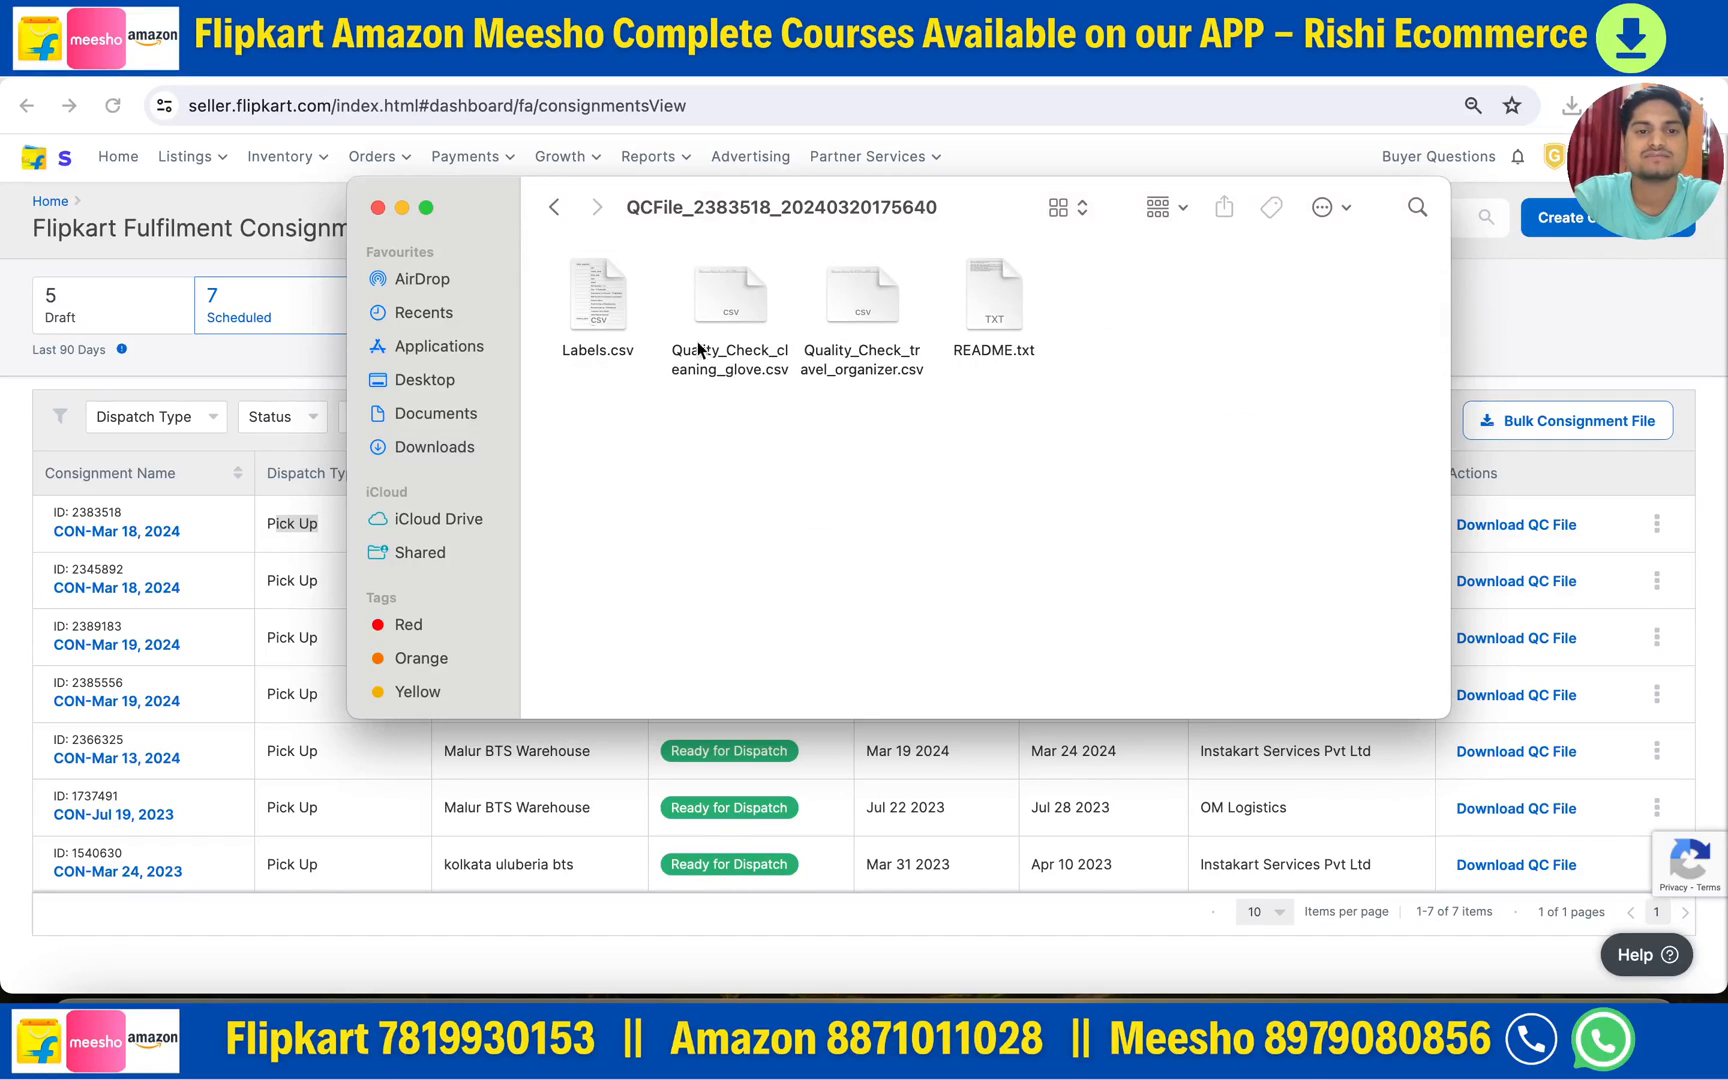
pyautogui.doubleClick(593, 313)
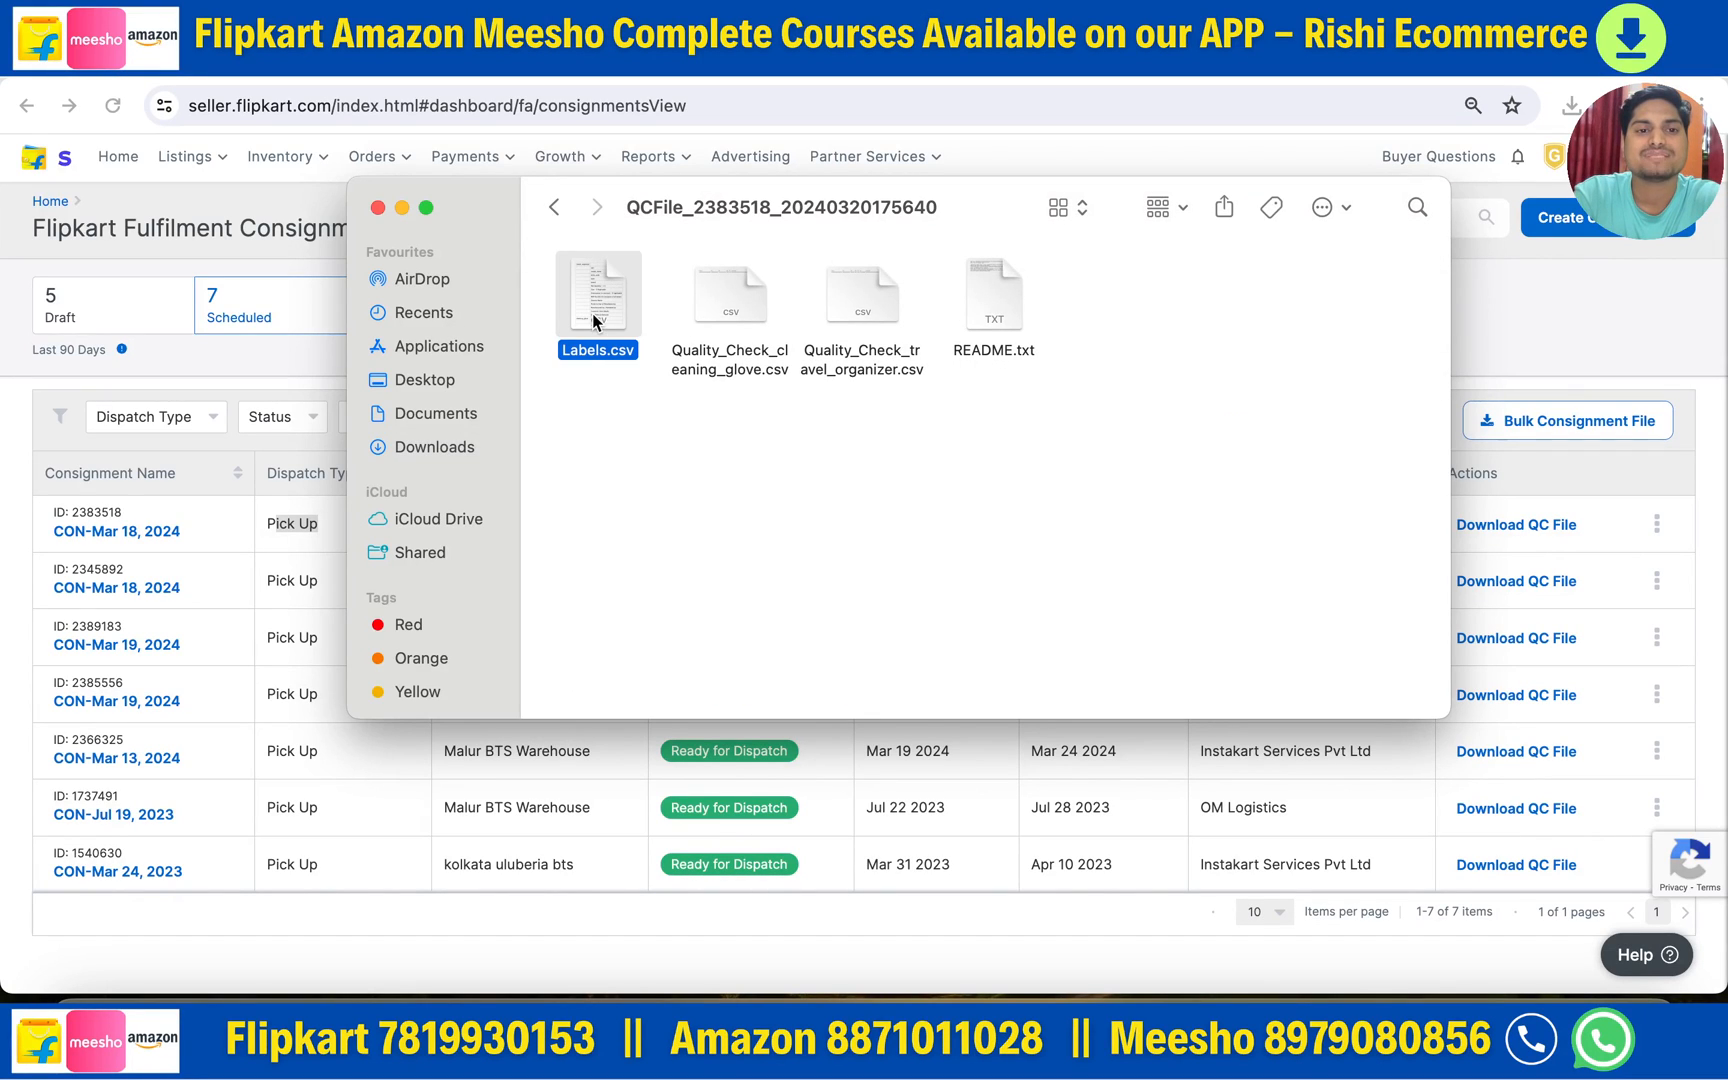
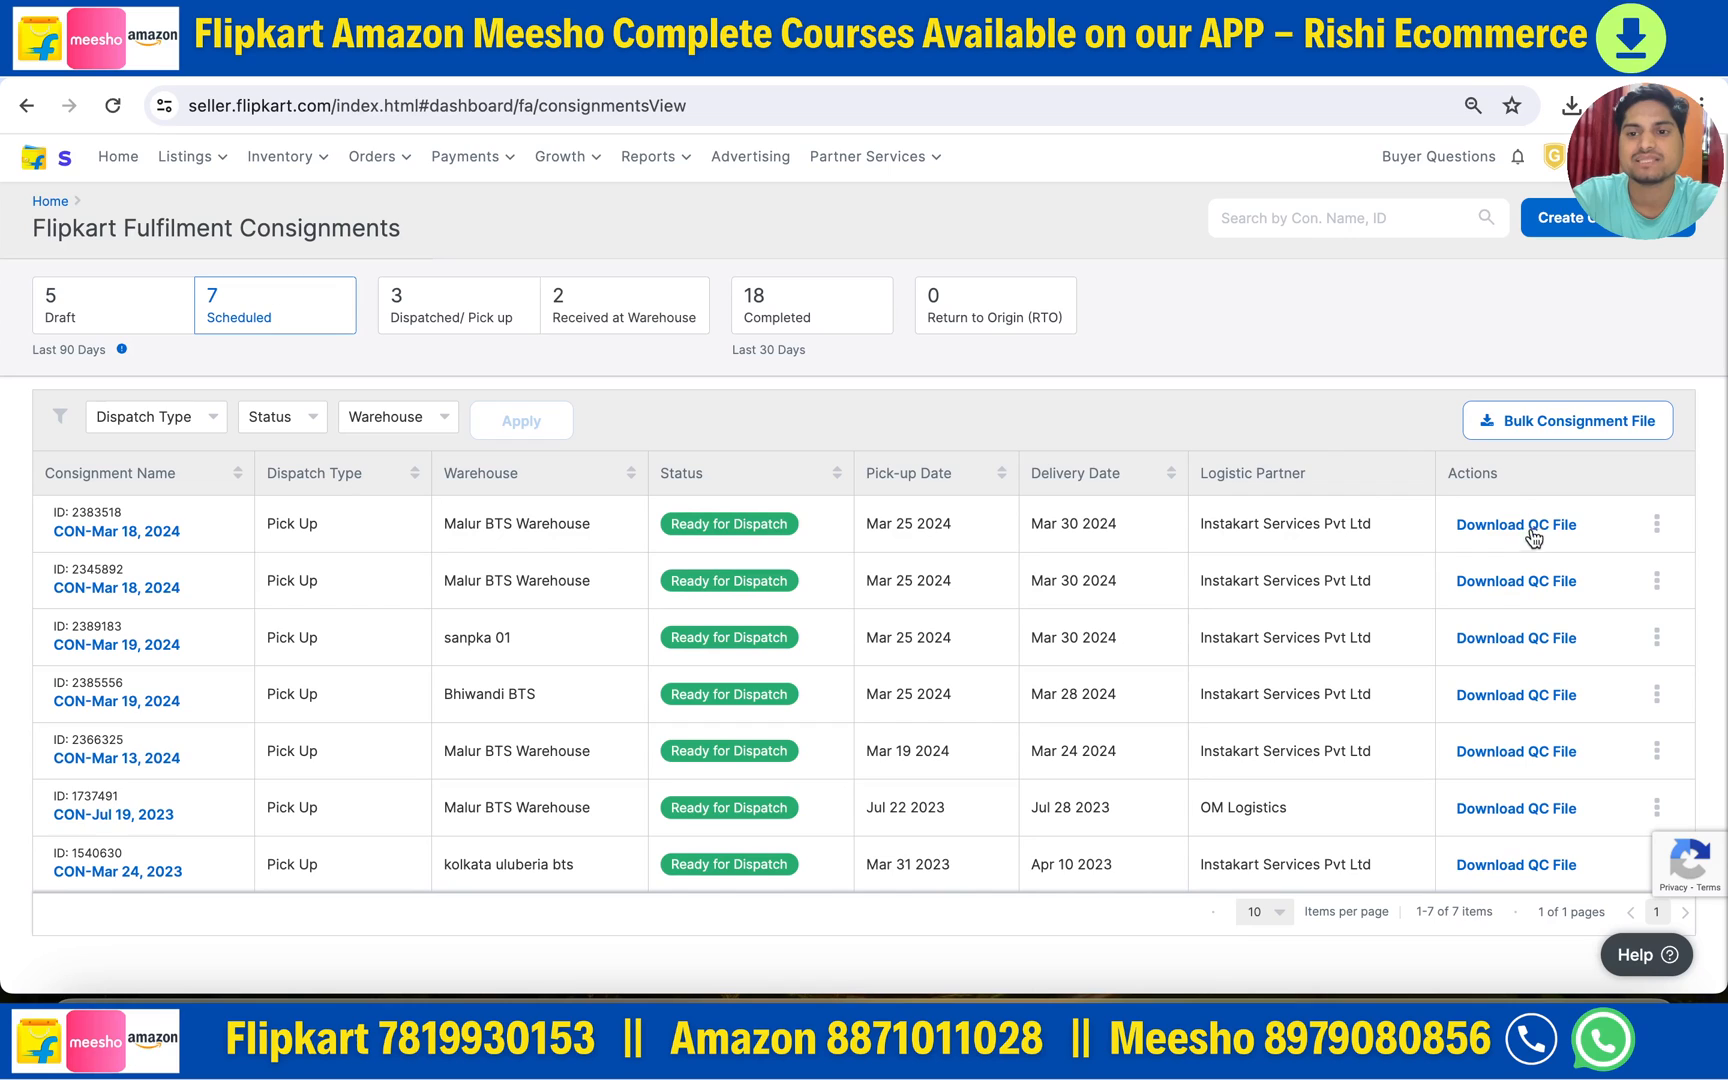
# - Download the QC file for consignment 2383518 and open its extracted folder in Finder
pyautogui.click(1531, 530)
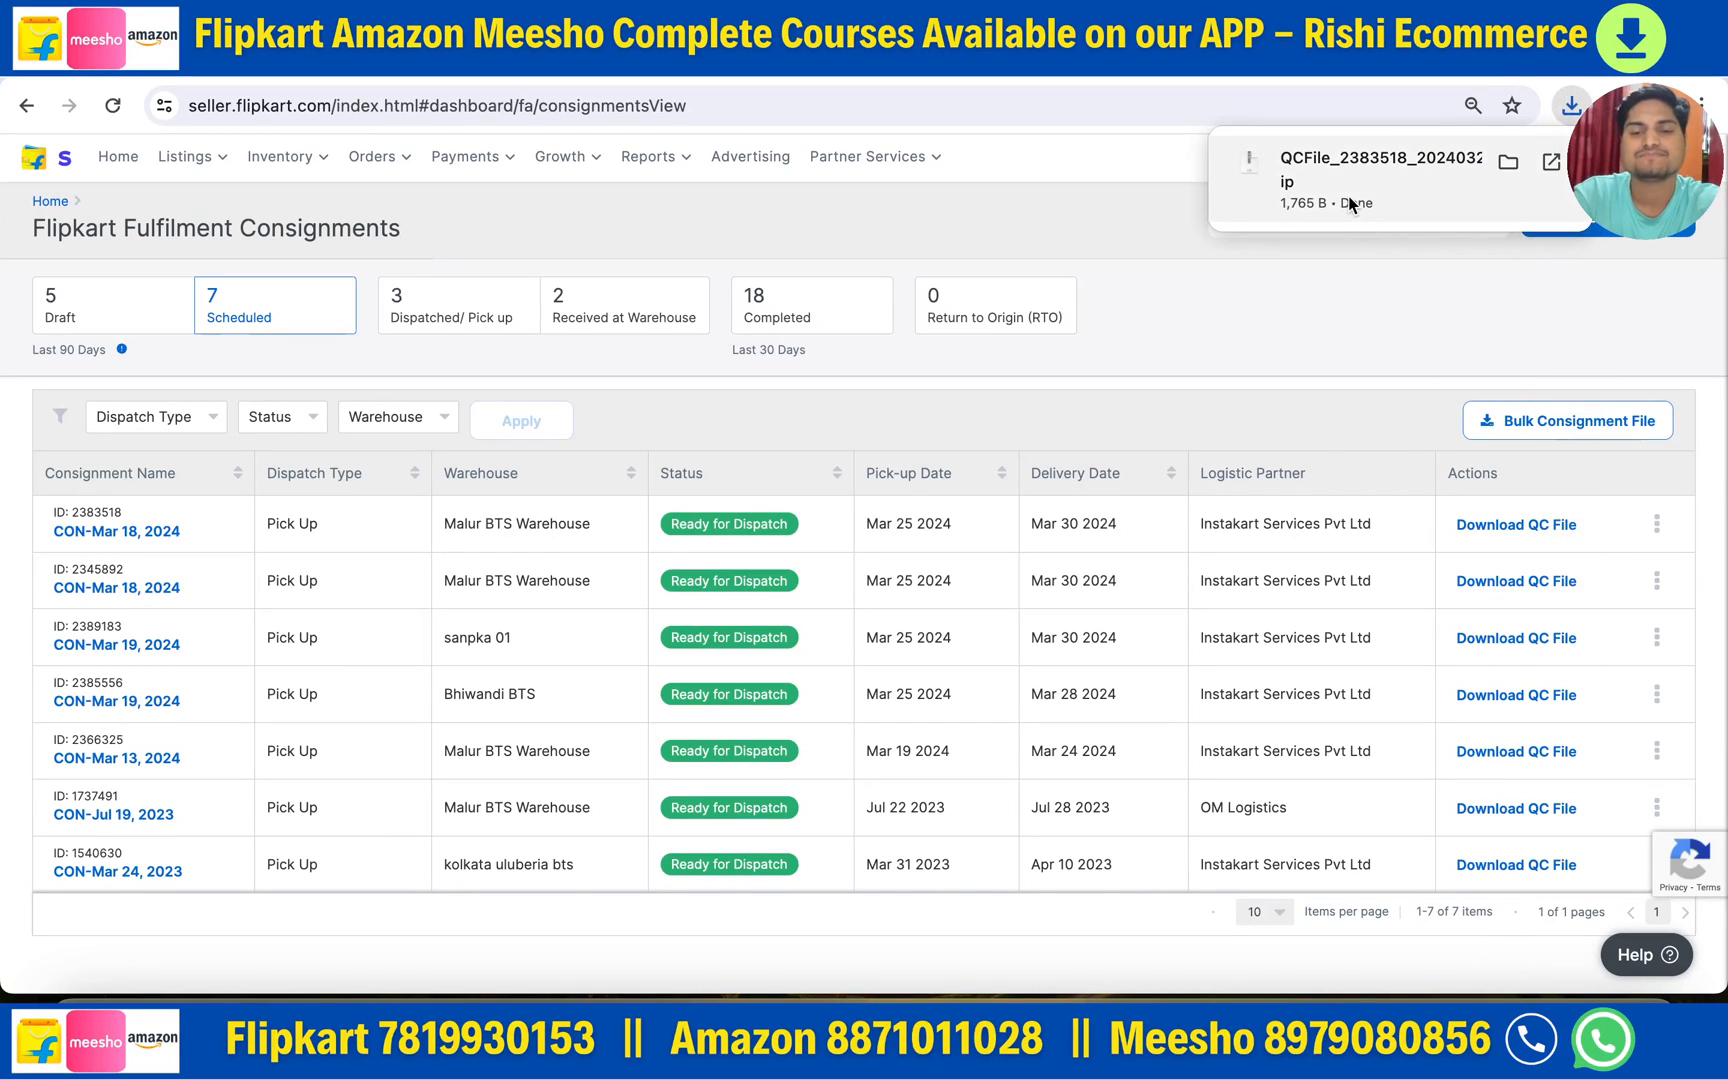
pyautogui.click(1349, 200)
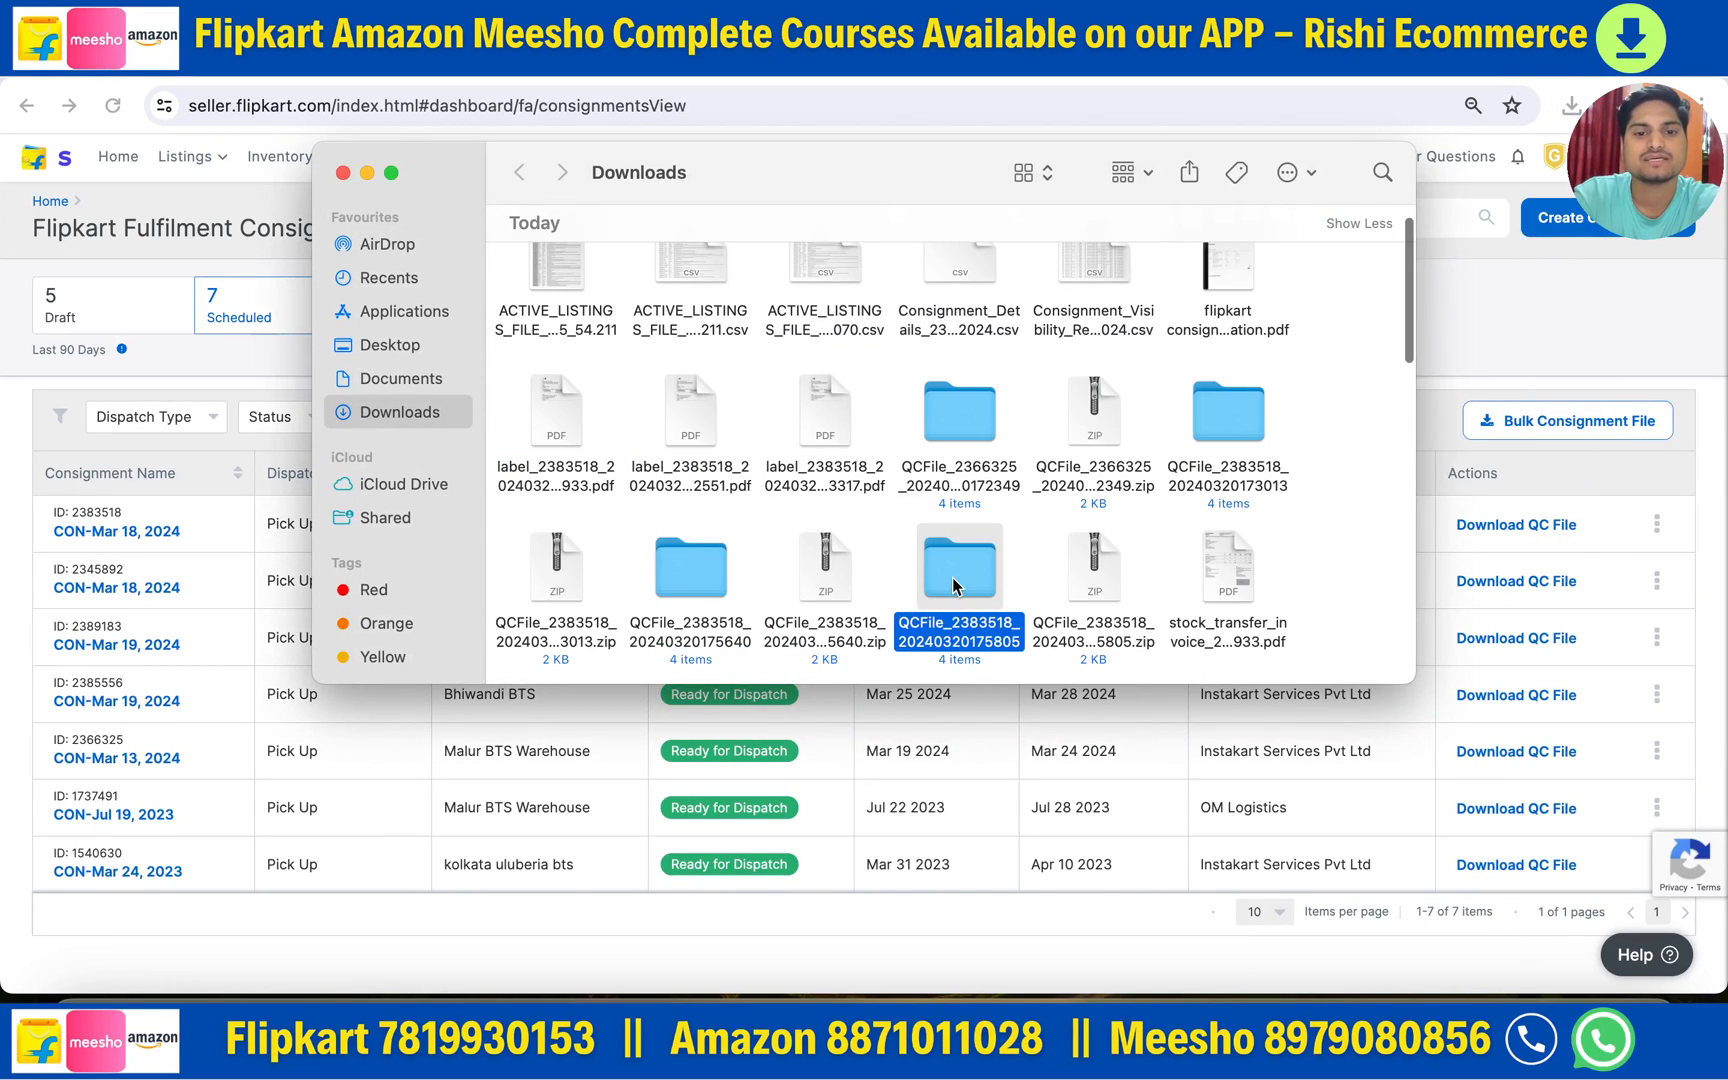
pyautogui.doubleClick(952, 576)
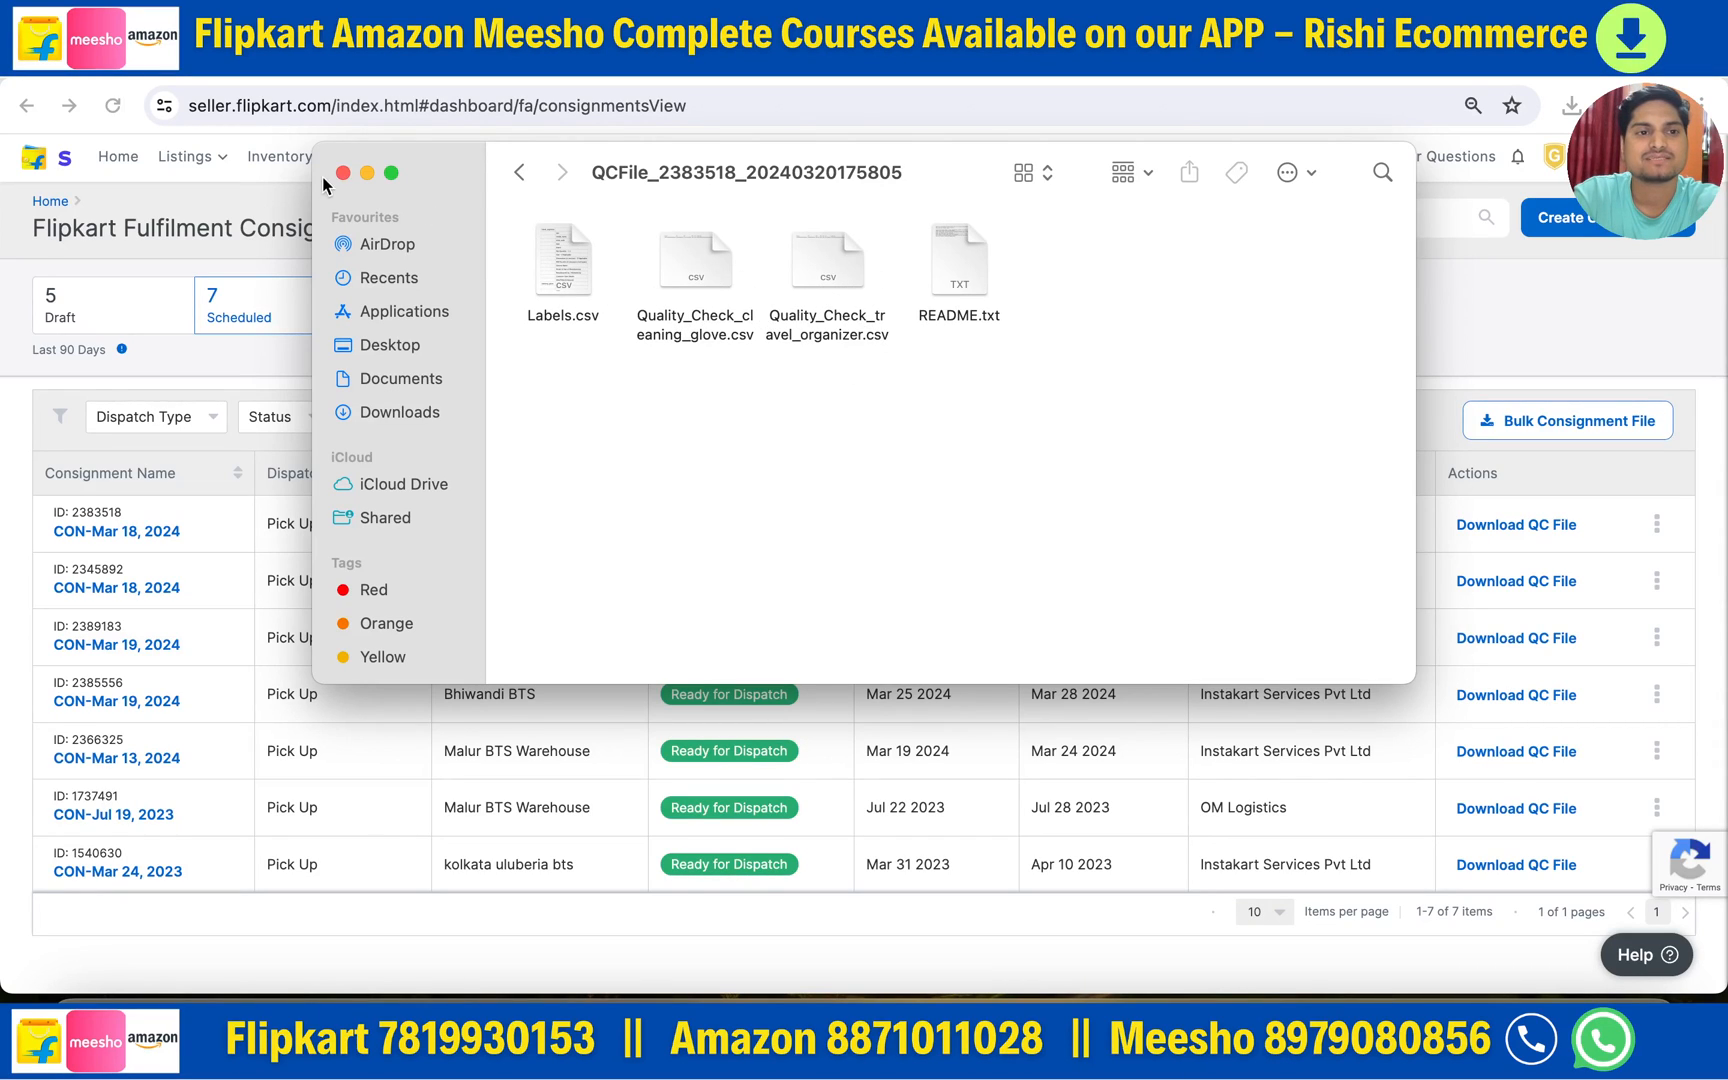
# - Read README.txt in TextEdit, then close it and the QC folder window
pyautogui.doubleClick(960, 270)
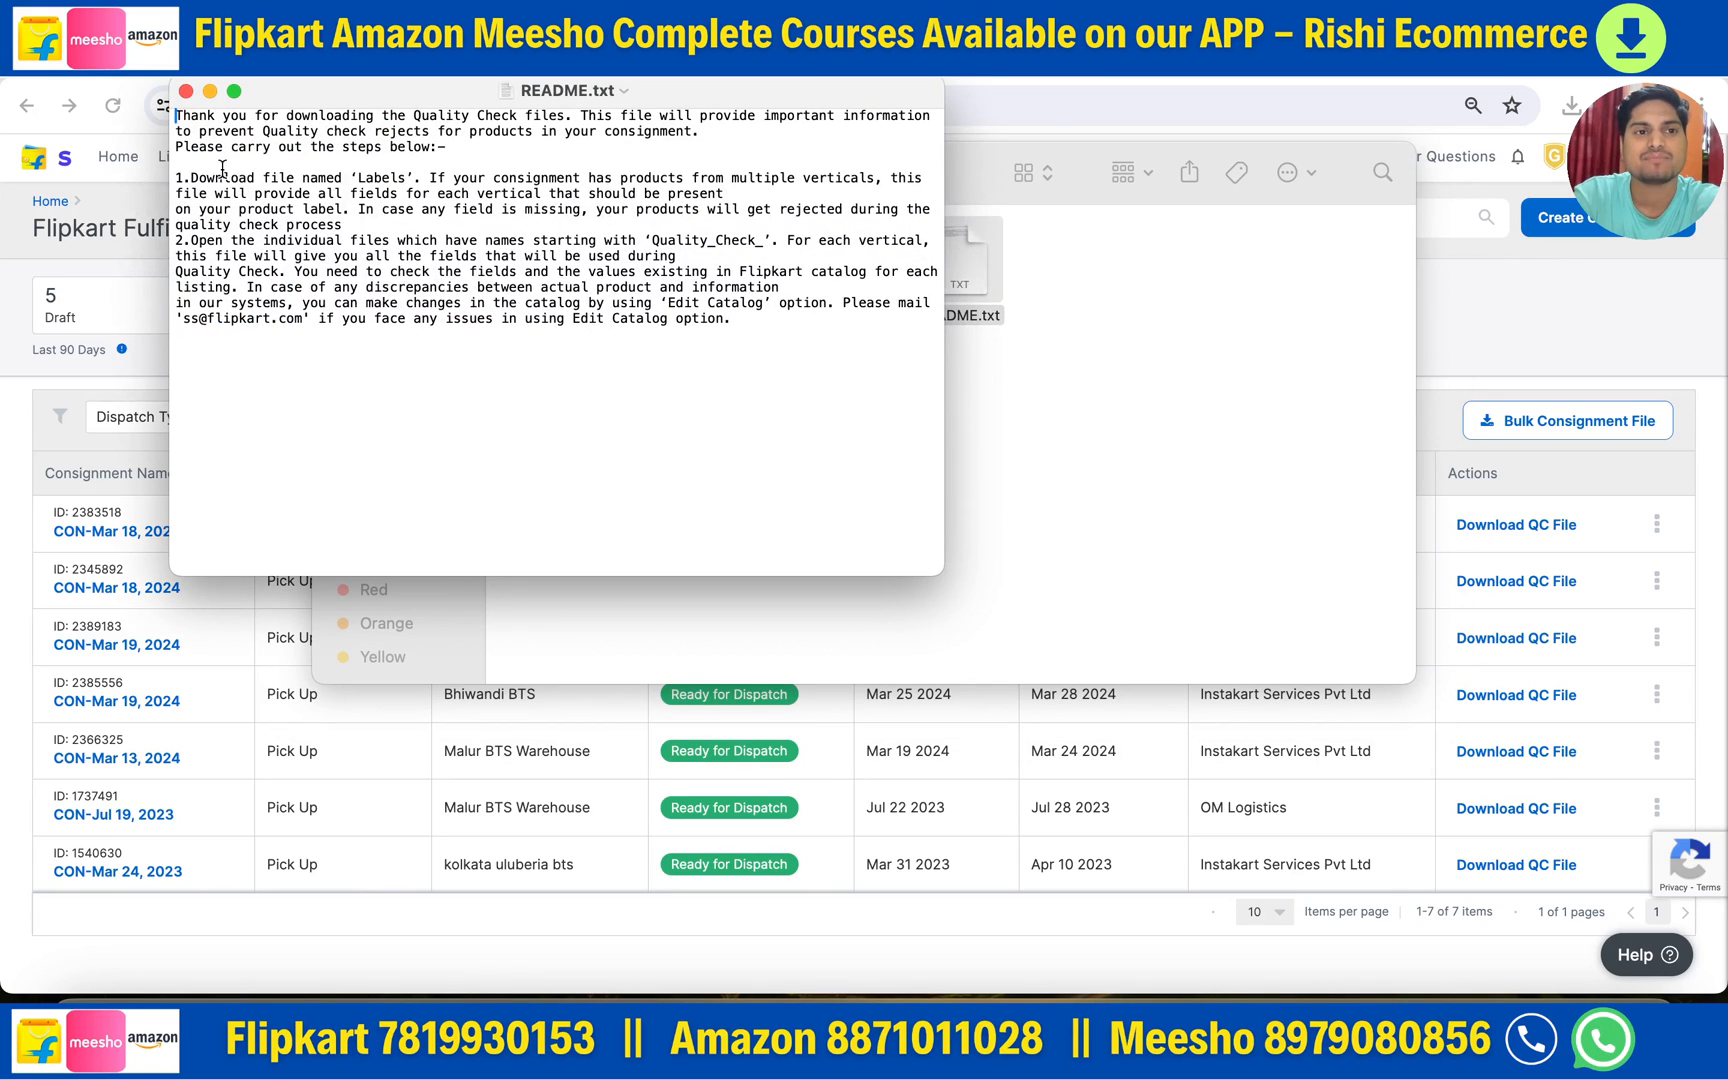
pyautogui.moveTo(175, 113); pyautogui.dragTo(723, 349)
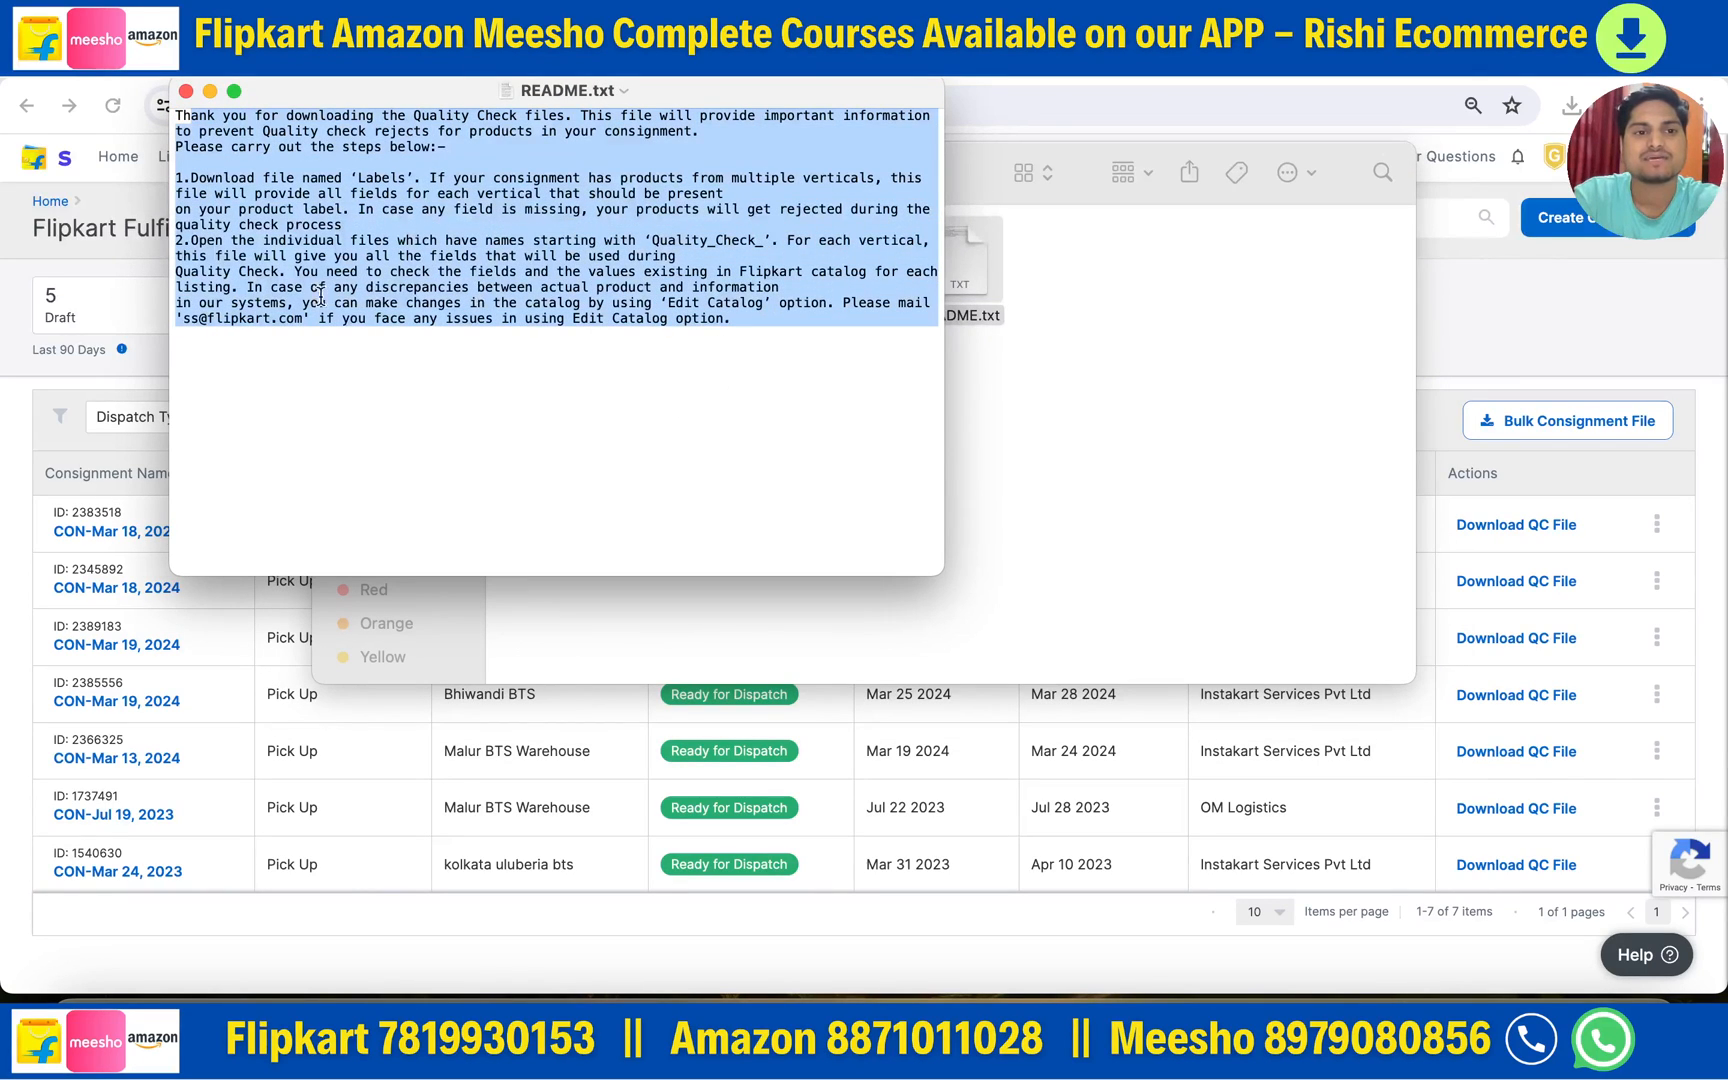
pyautogui.click(348, 340)
pyautogui.moveTo(184, 320); pyautogui.dragTo(341, 320)
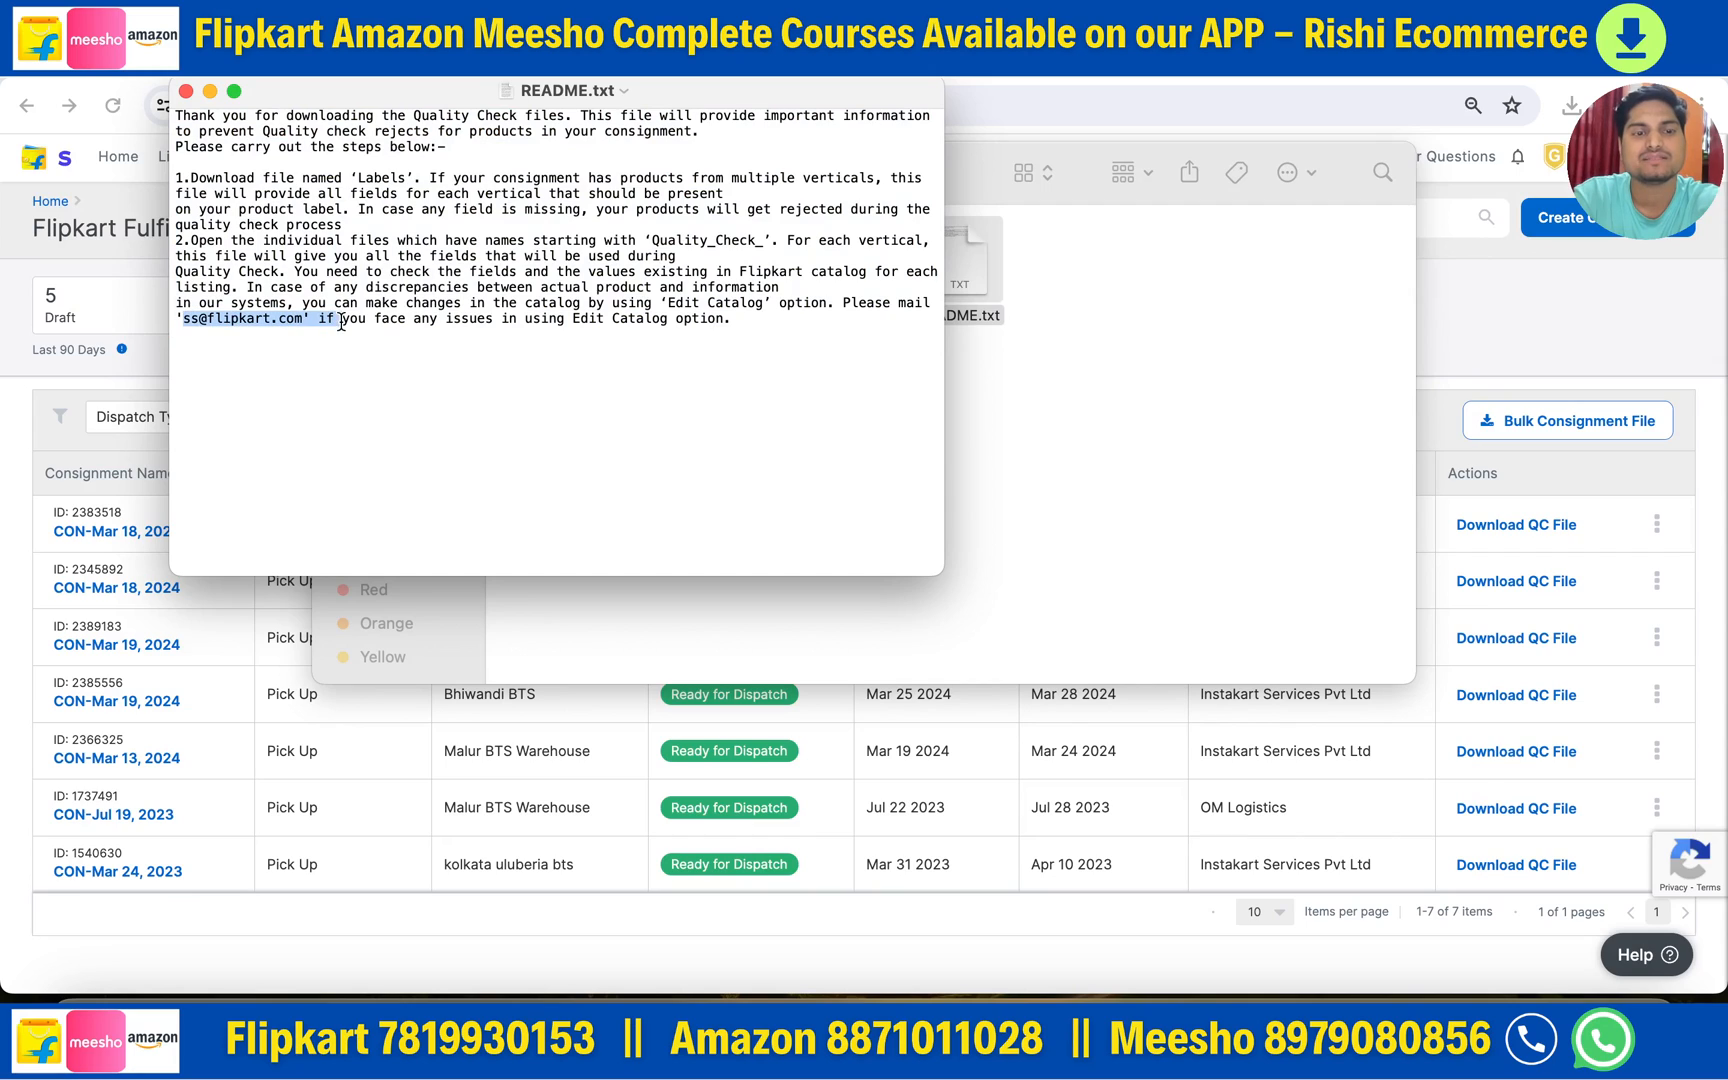
pyautogui.click(550, 257)
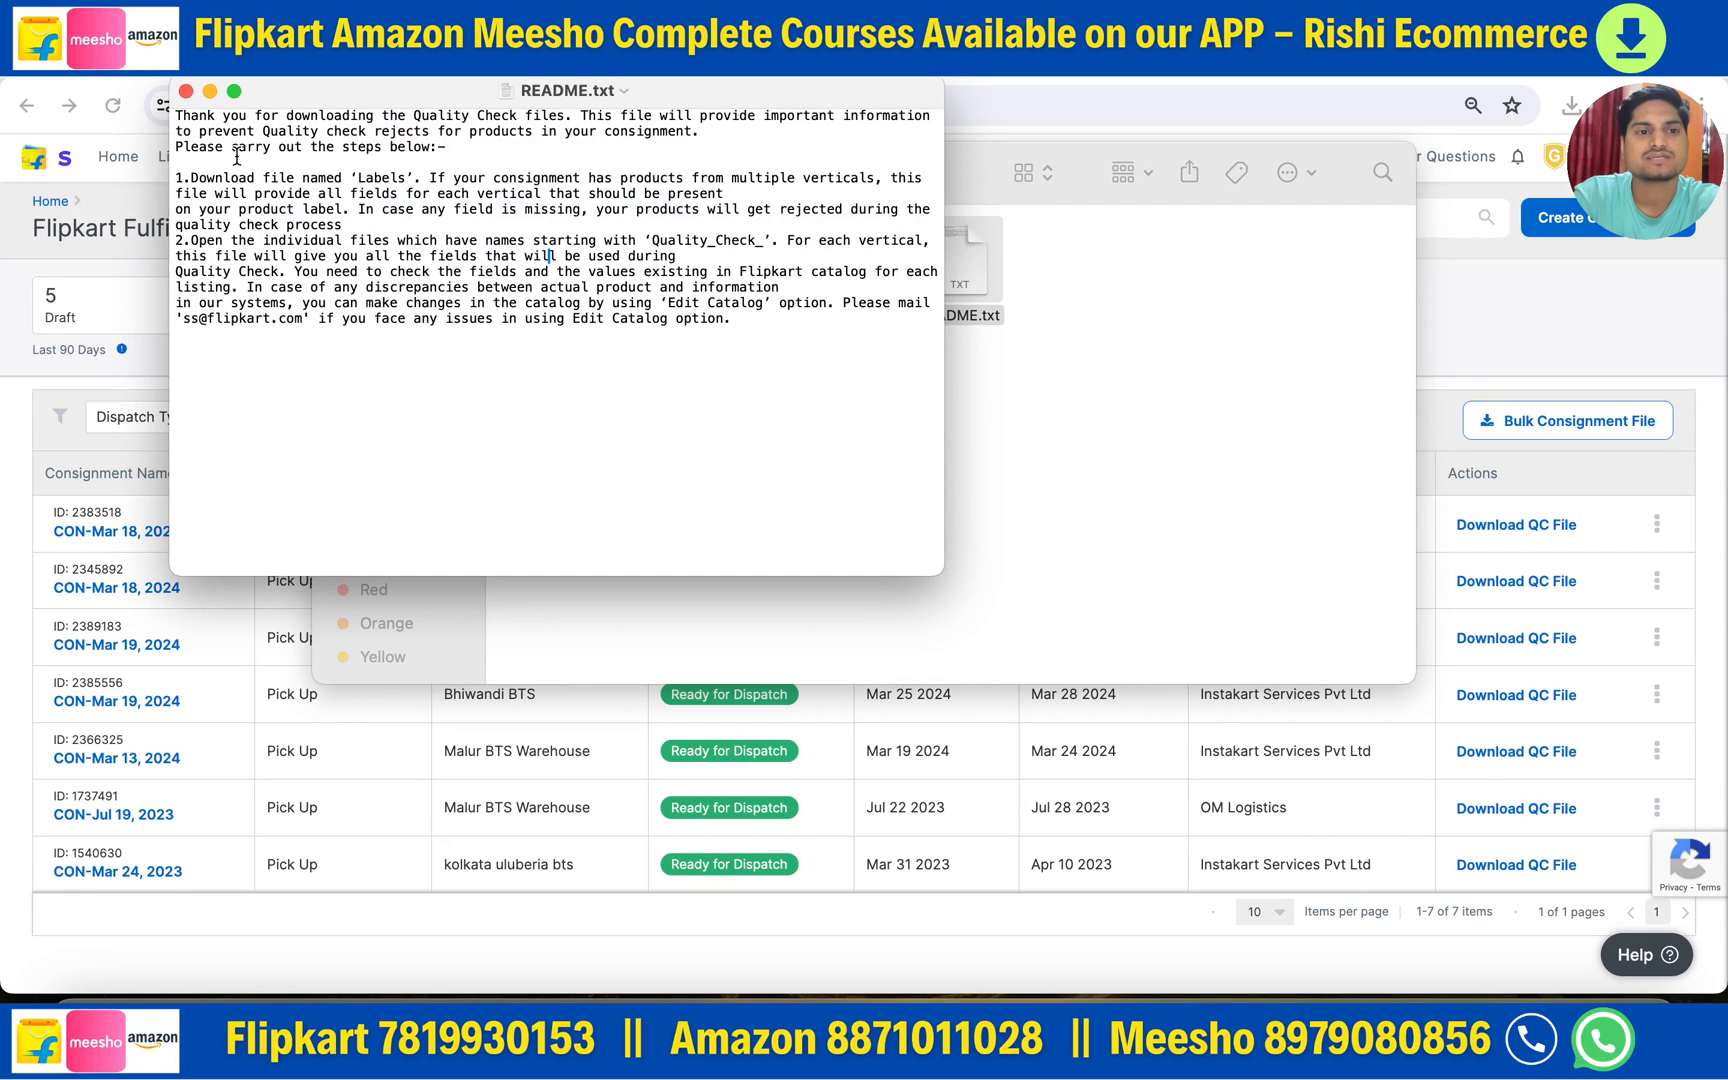
pyautogui.click(185, 91)
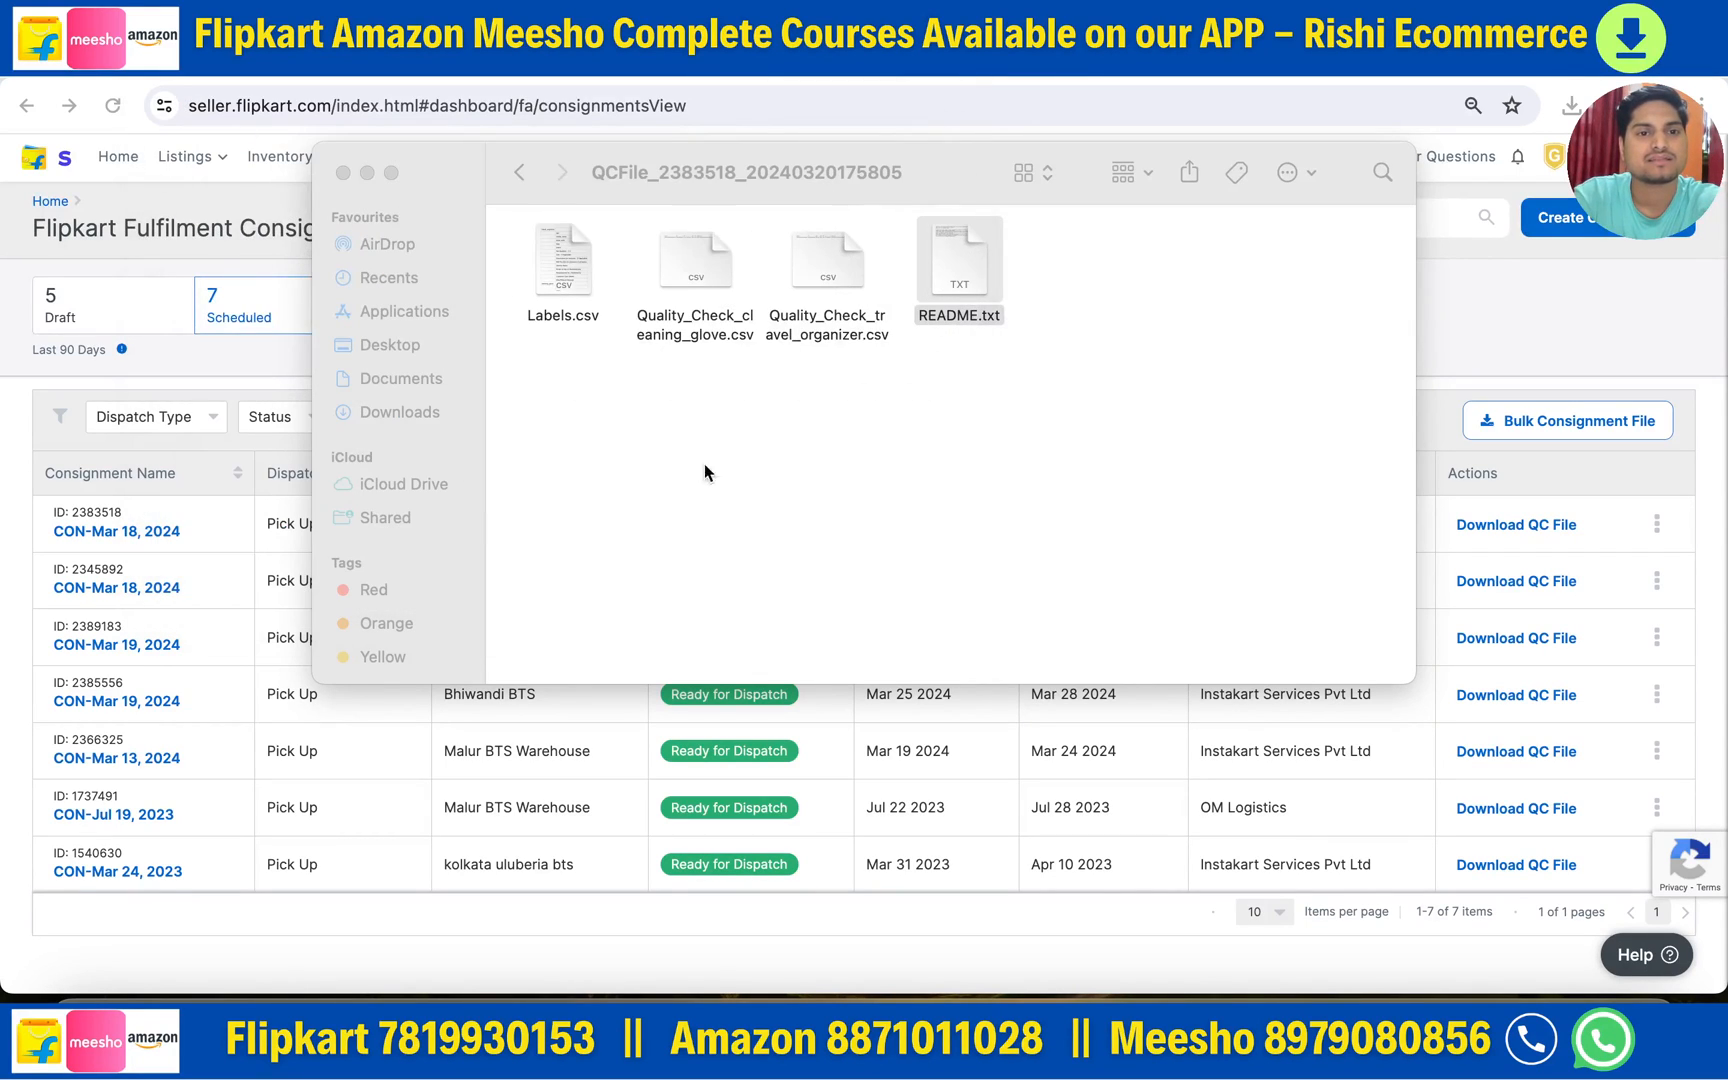
pyautogui.click(343, 172)
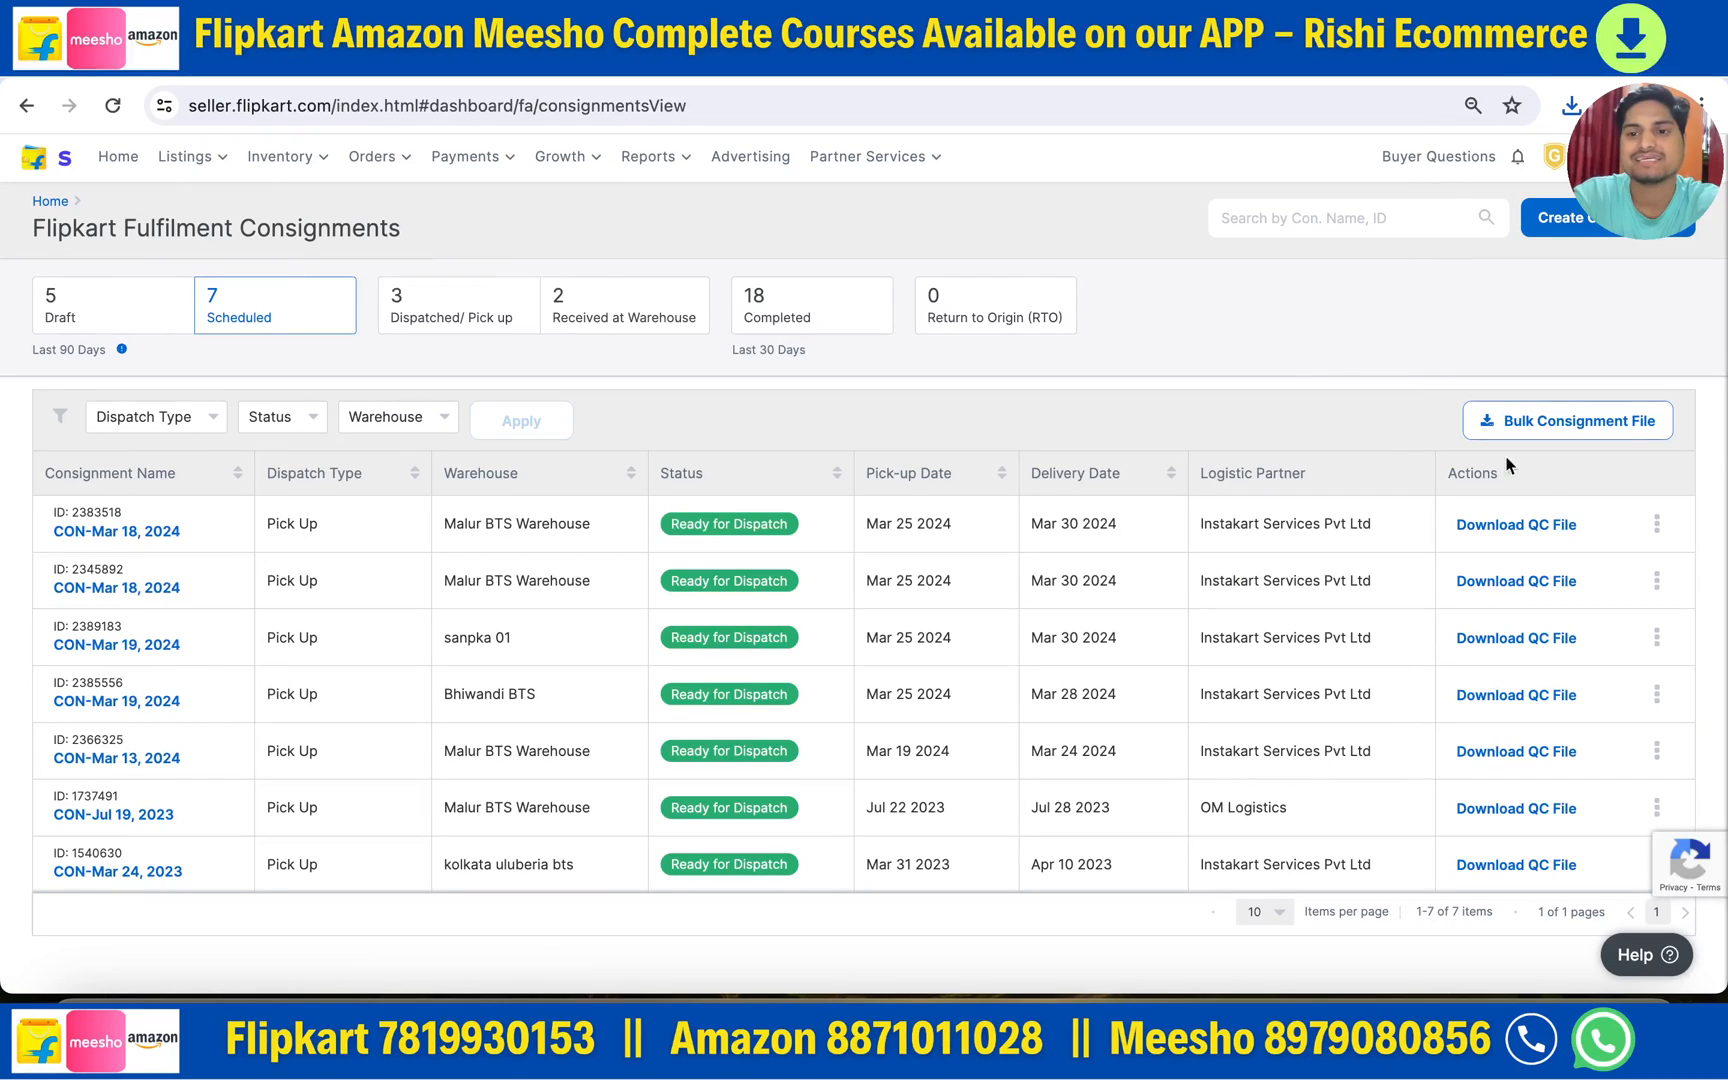
# - Download the first consignment's invoice and label, and open the box label PDF
pyautogui.click(1657, 527)
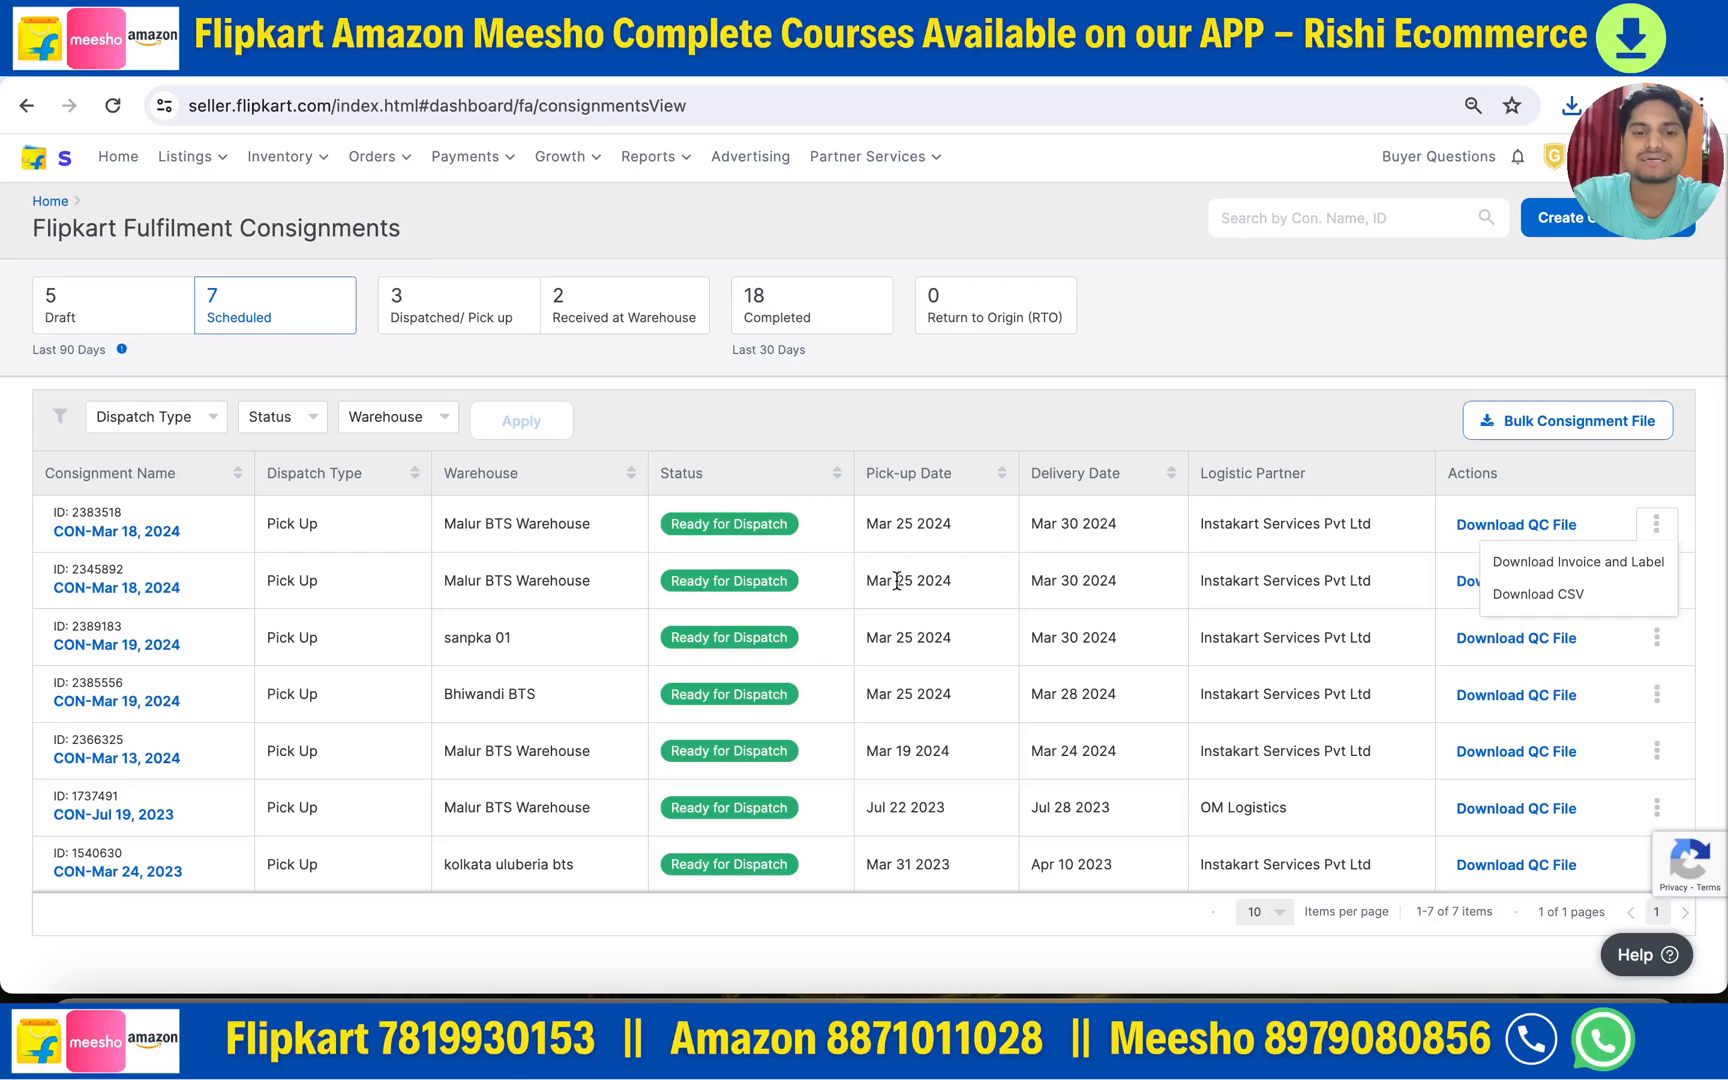
pyautogui.click(1561, 565)
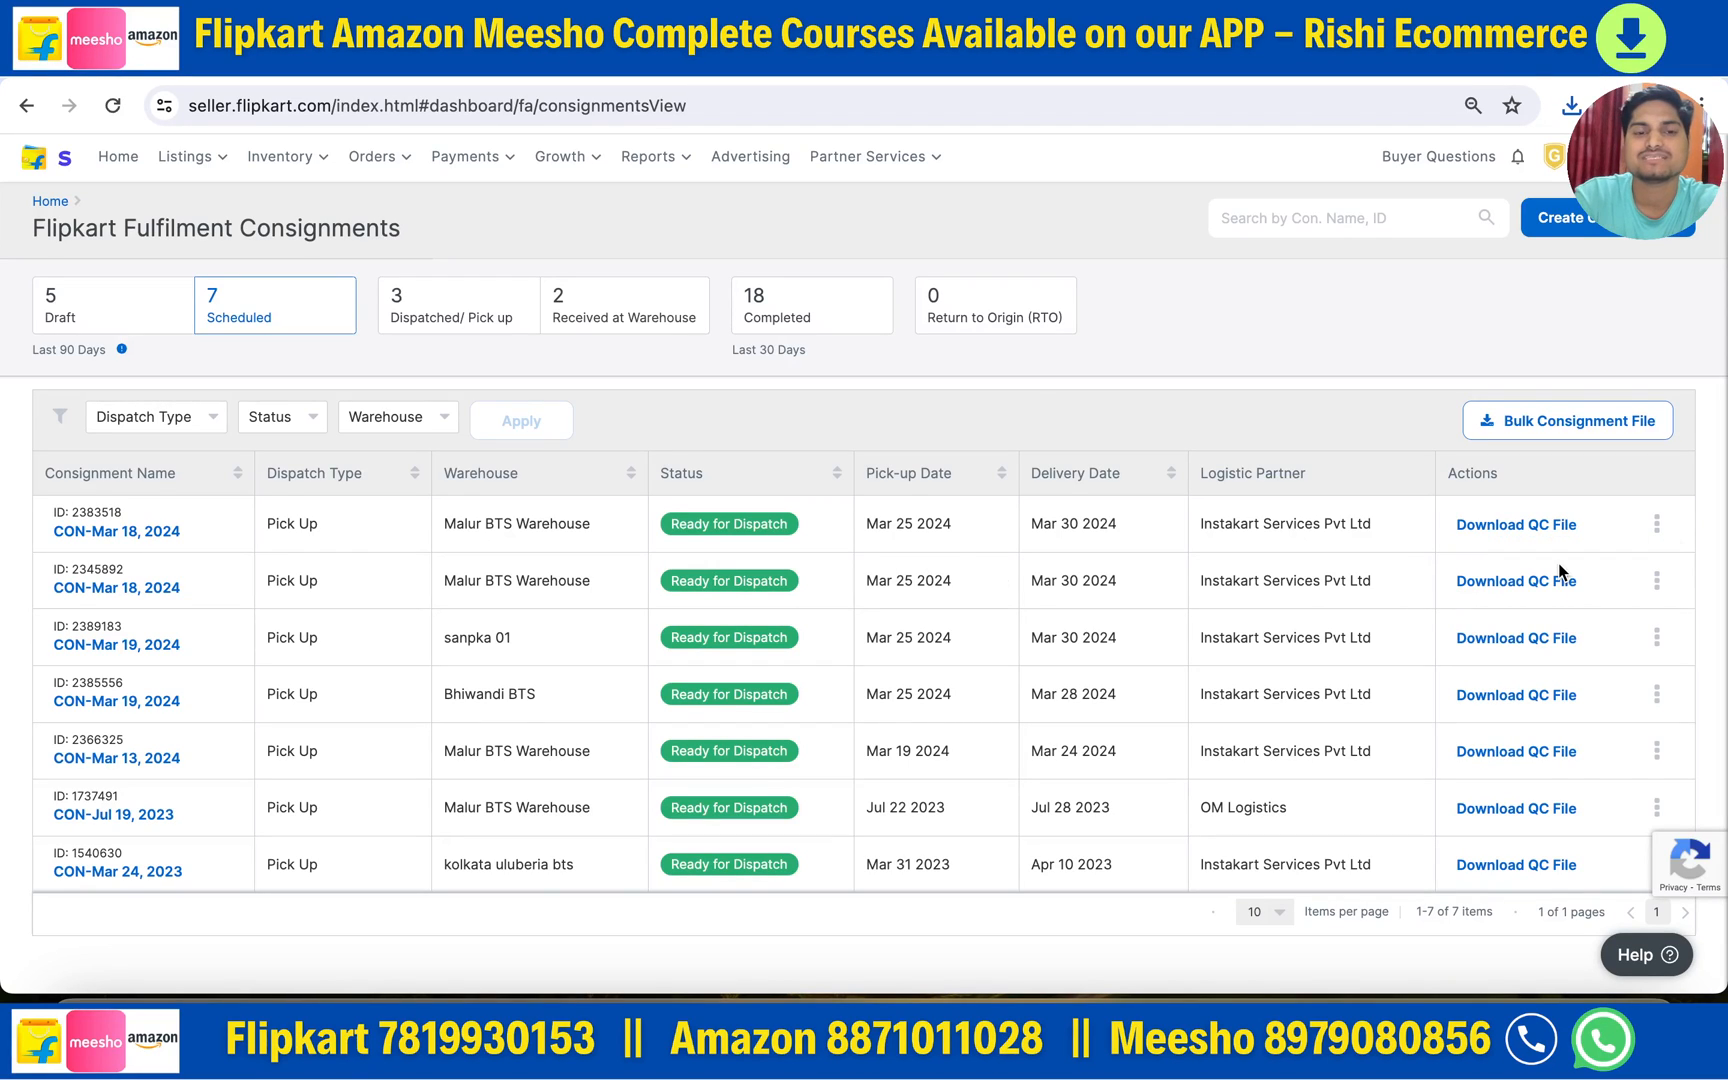
pyautogui.click(1323, 178)
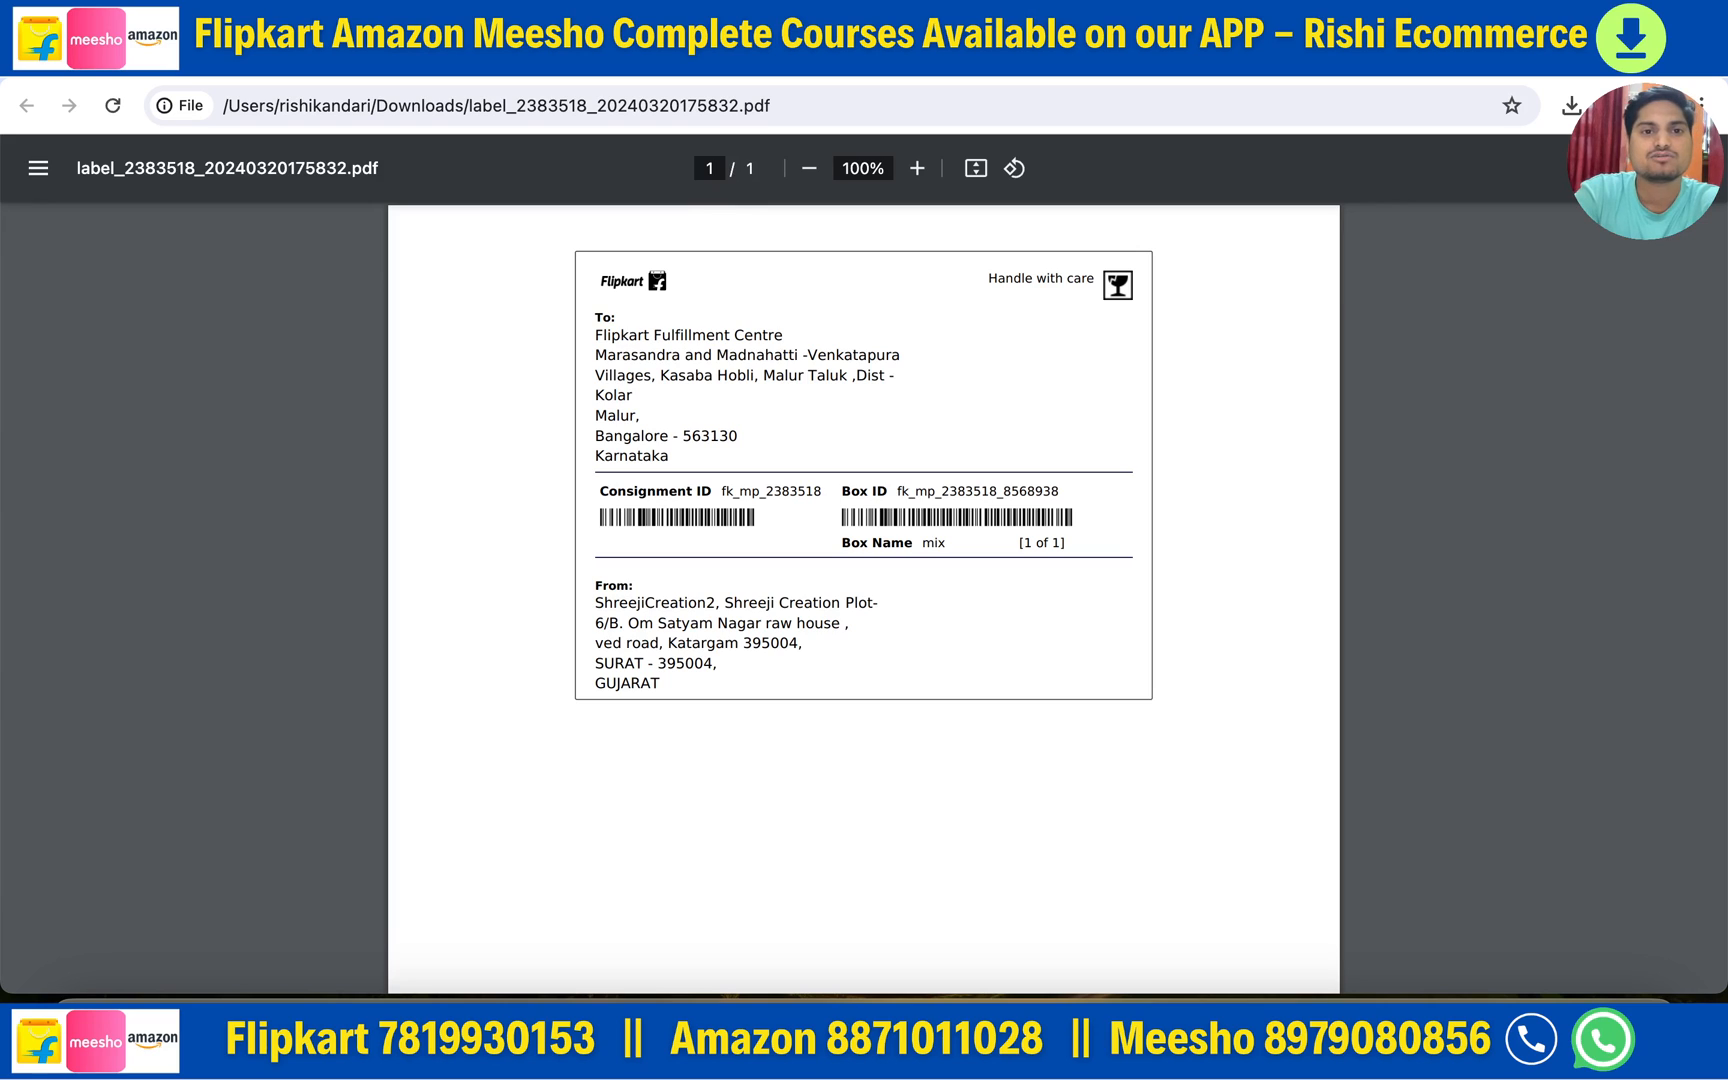
# - Back on the consignments list, download consignment 2383518's invoice and label a second time
pyautogui.click(293, 62)
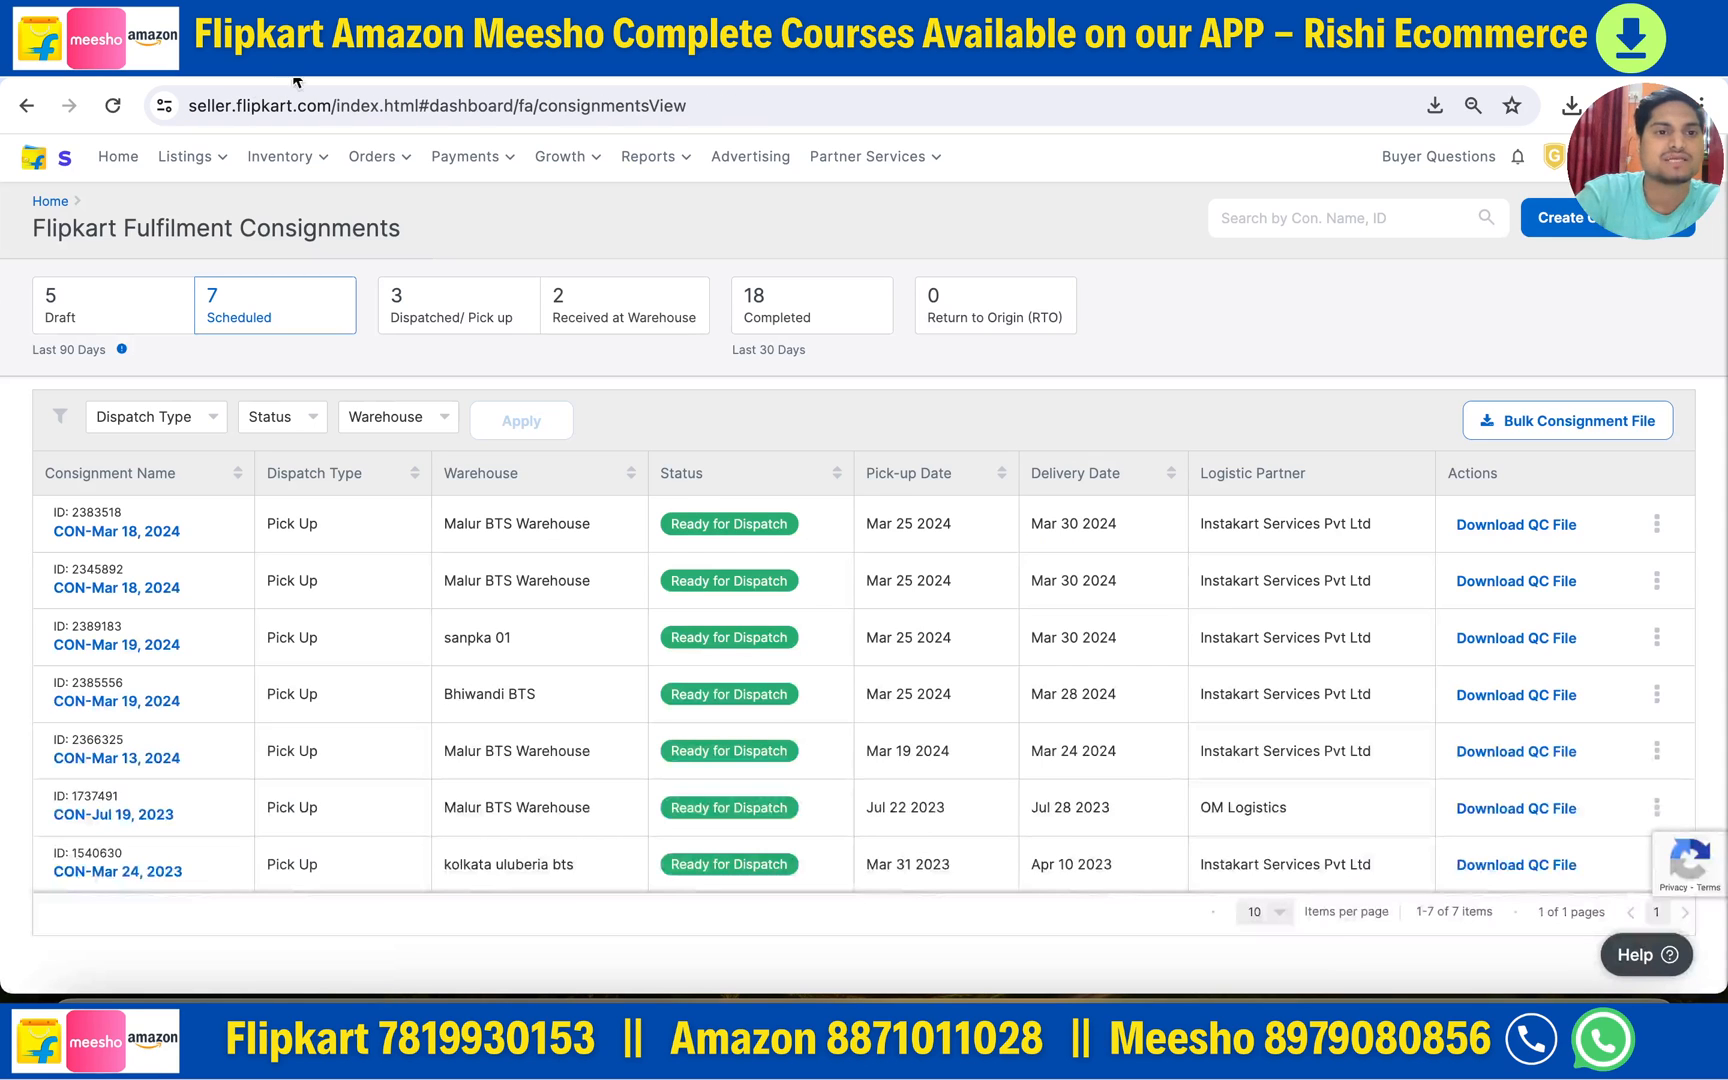
pyautogui.click(1663, 526)
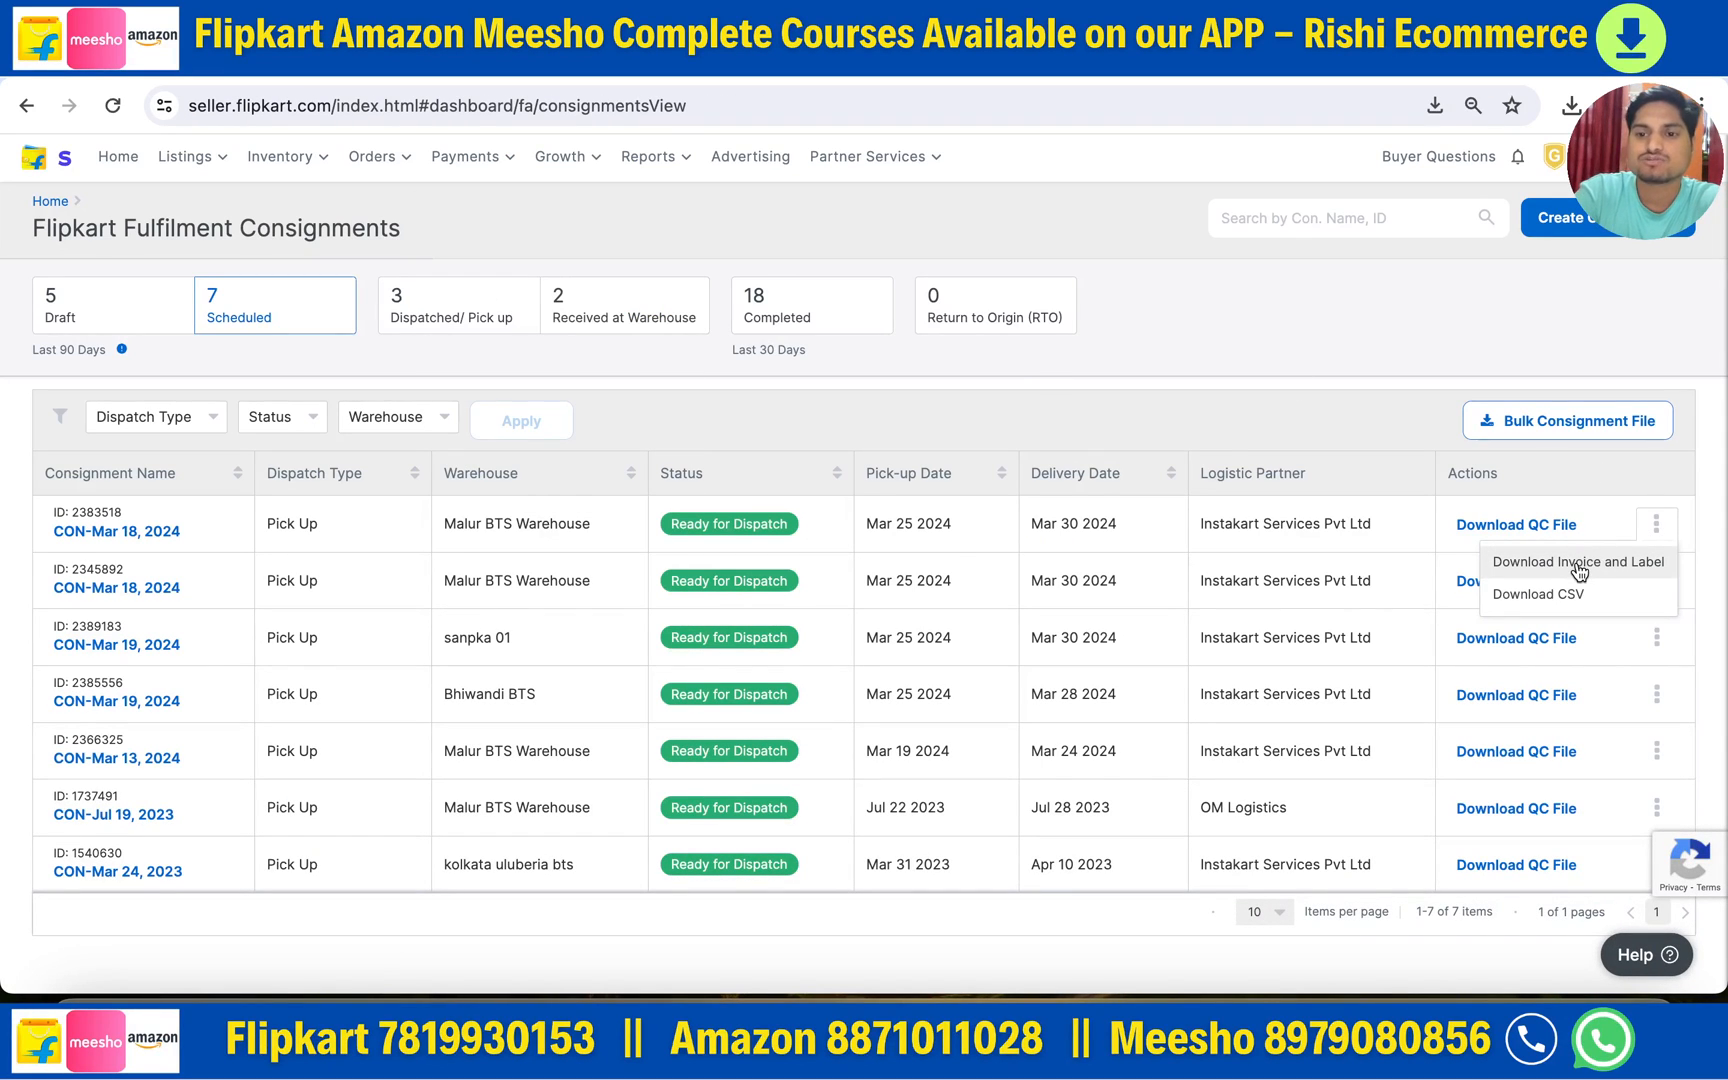
pyautogui.click(1532, 563)
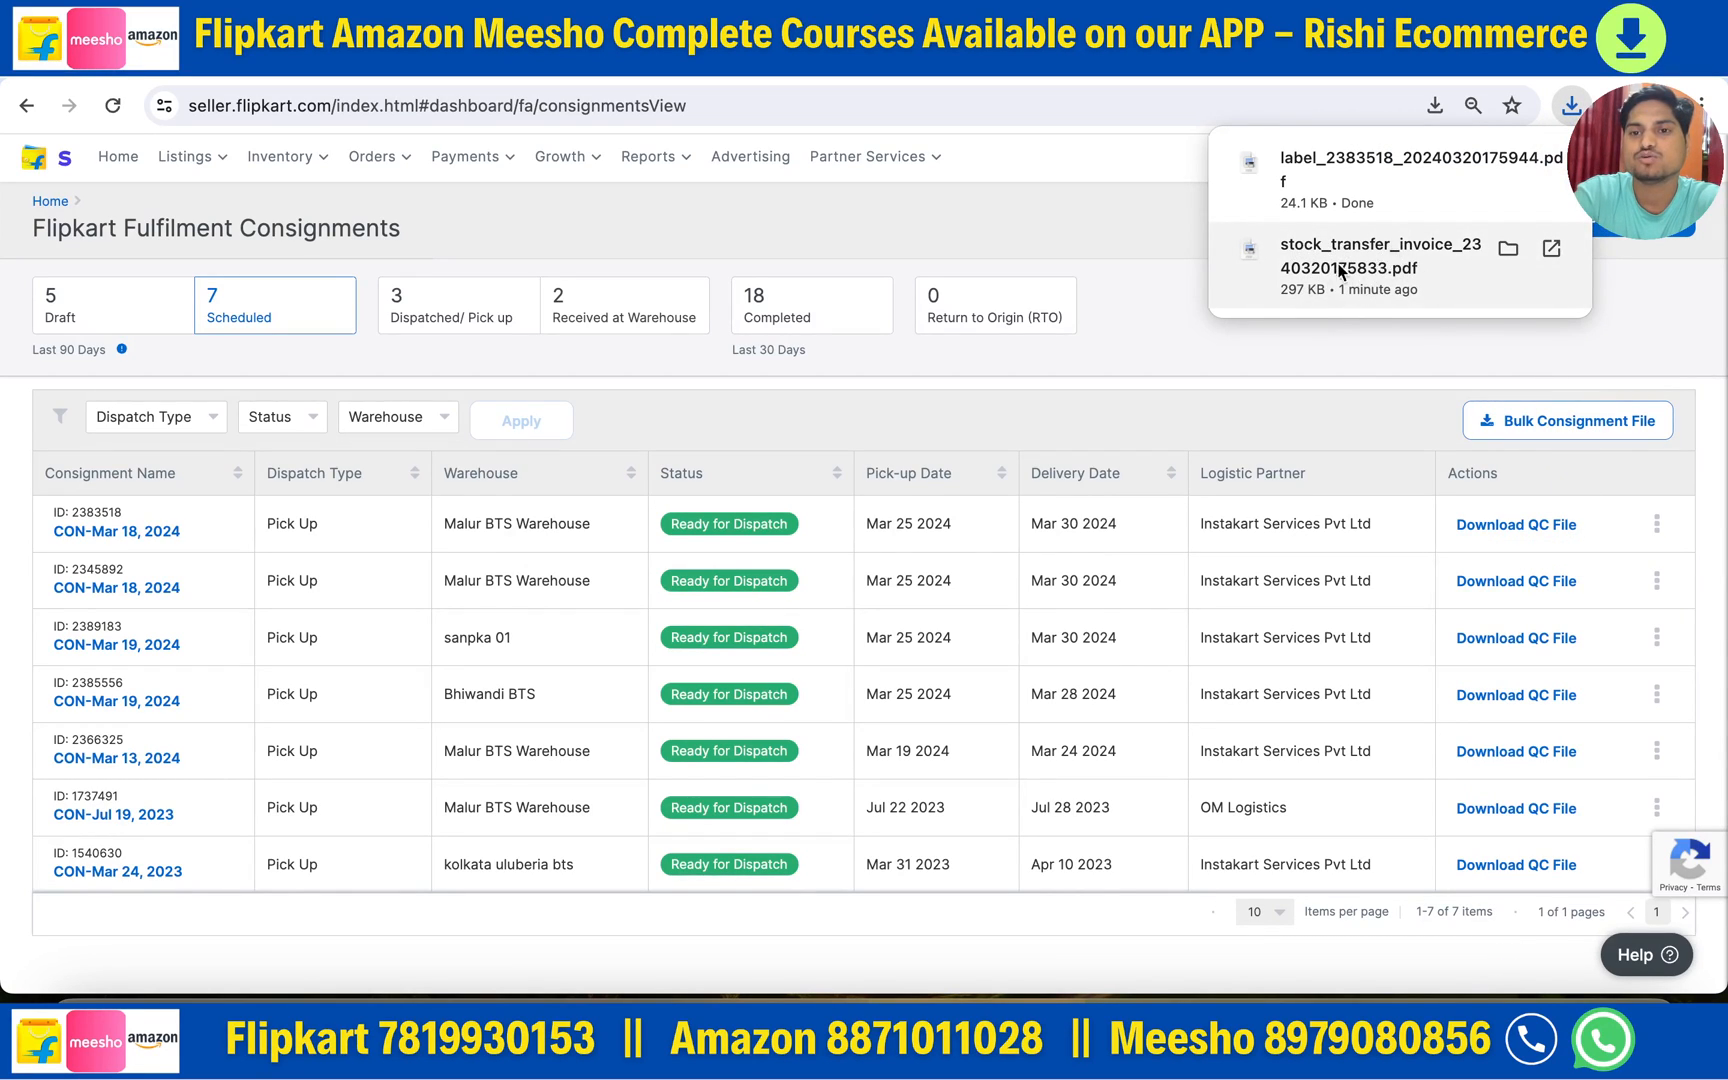
pyautogui.click(548, 79)
# - Read the consignment creation notes PDF through to the page-5 ekart slip, then return to Seller Hub
pyautogui.scroll(20, 862, 631)
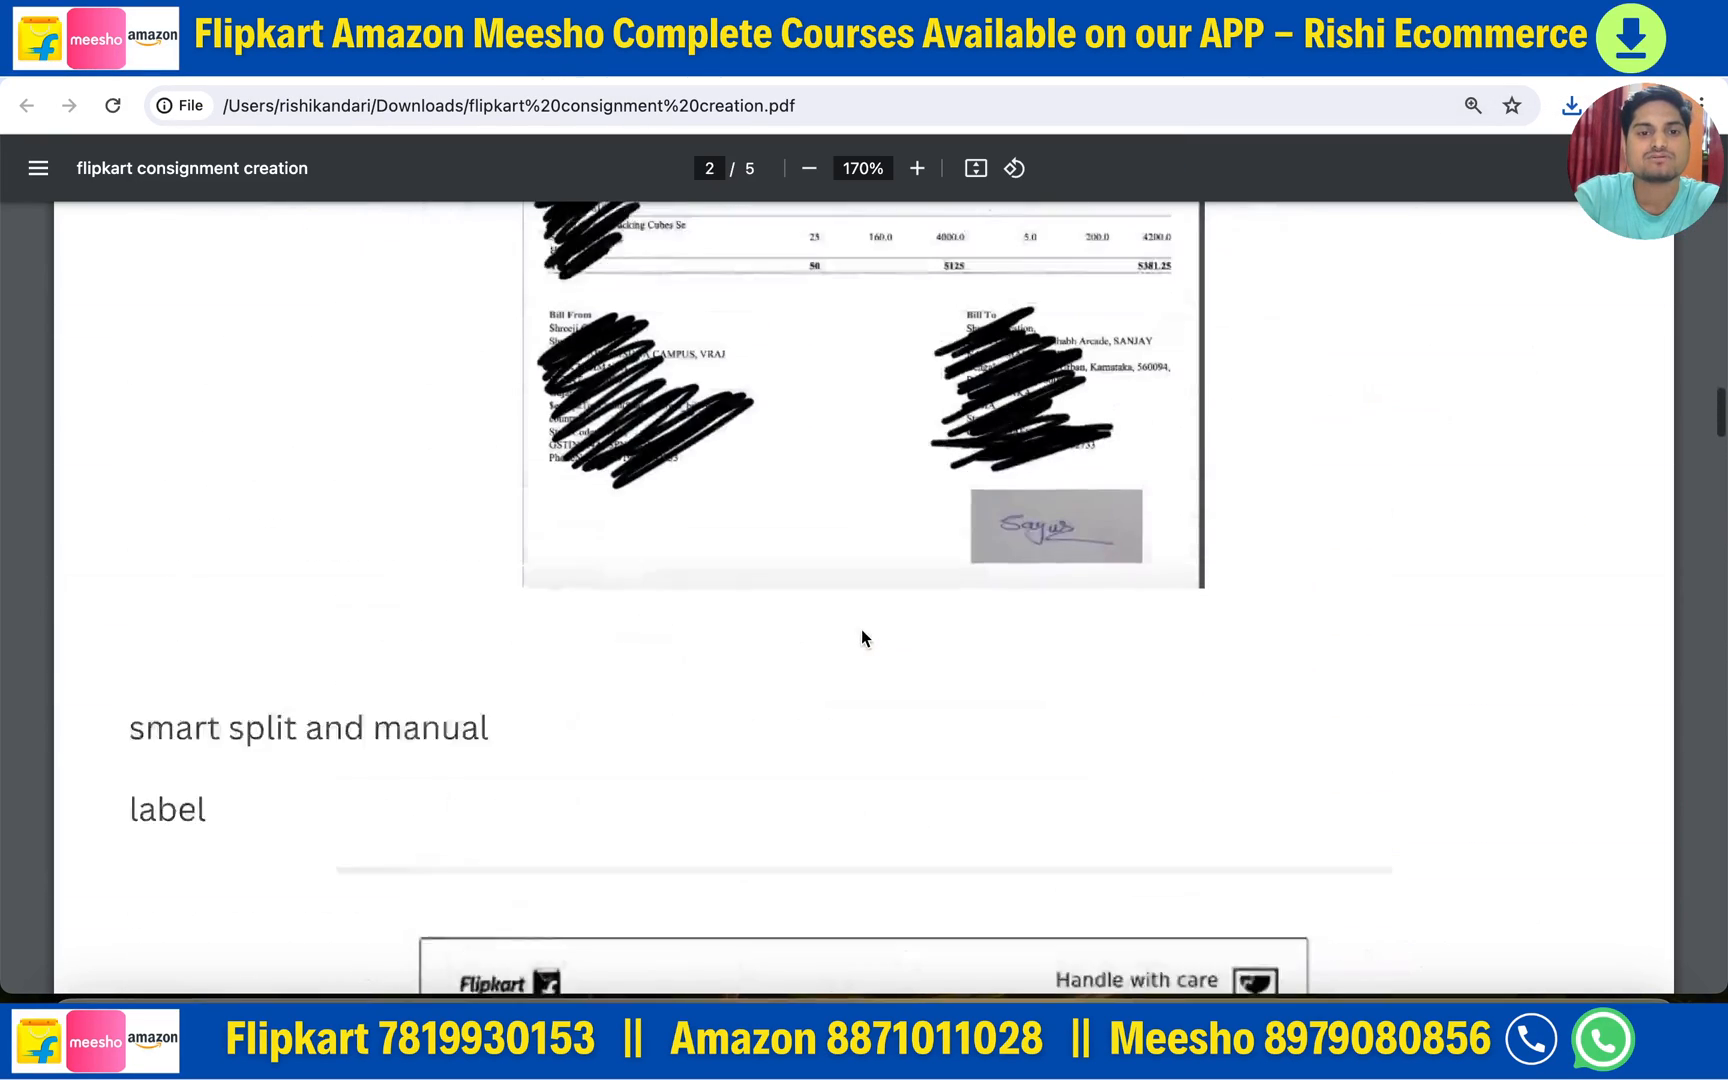
pyautogui.scroll(10, 862, 635)
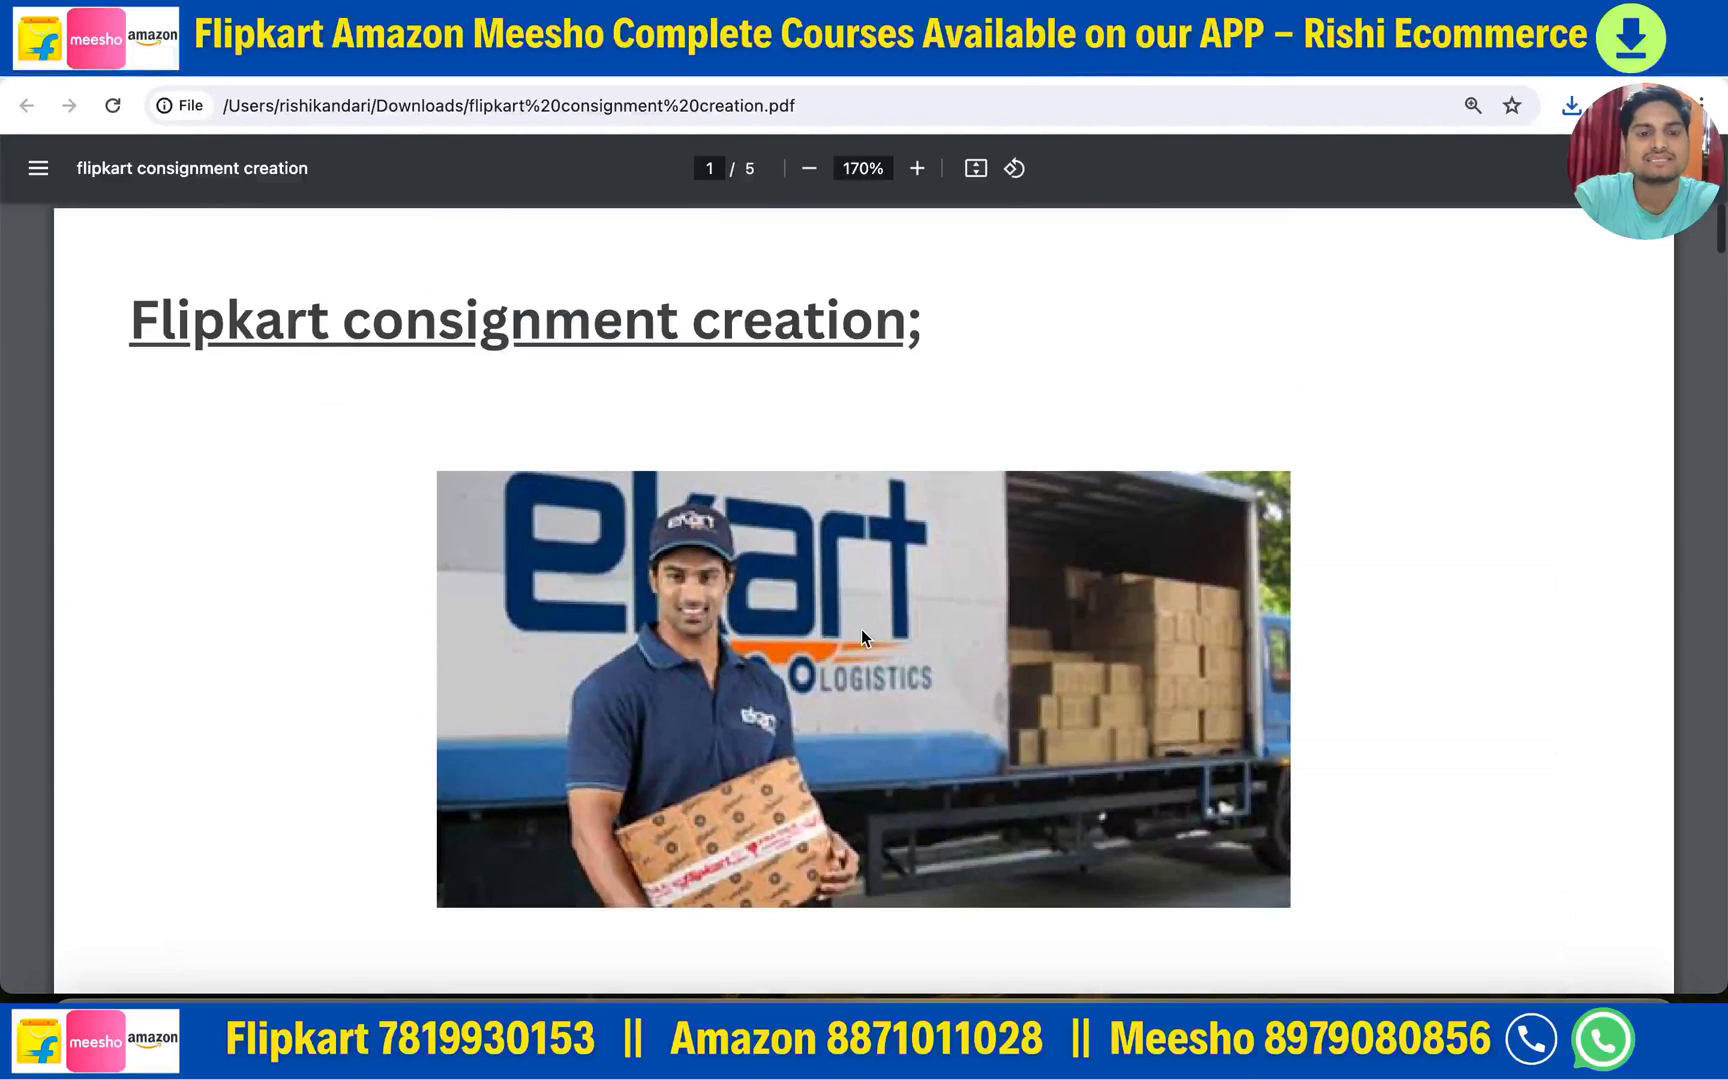
pyautogui.scroll(-20, 862, 635)
pyautogui.scroll(-10, 861, 637)
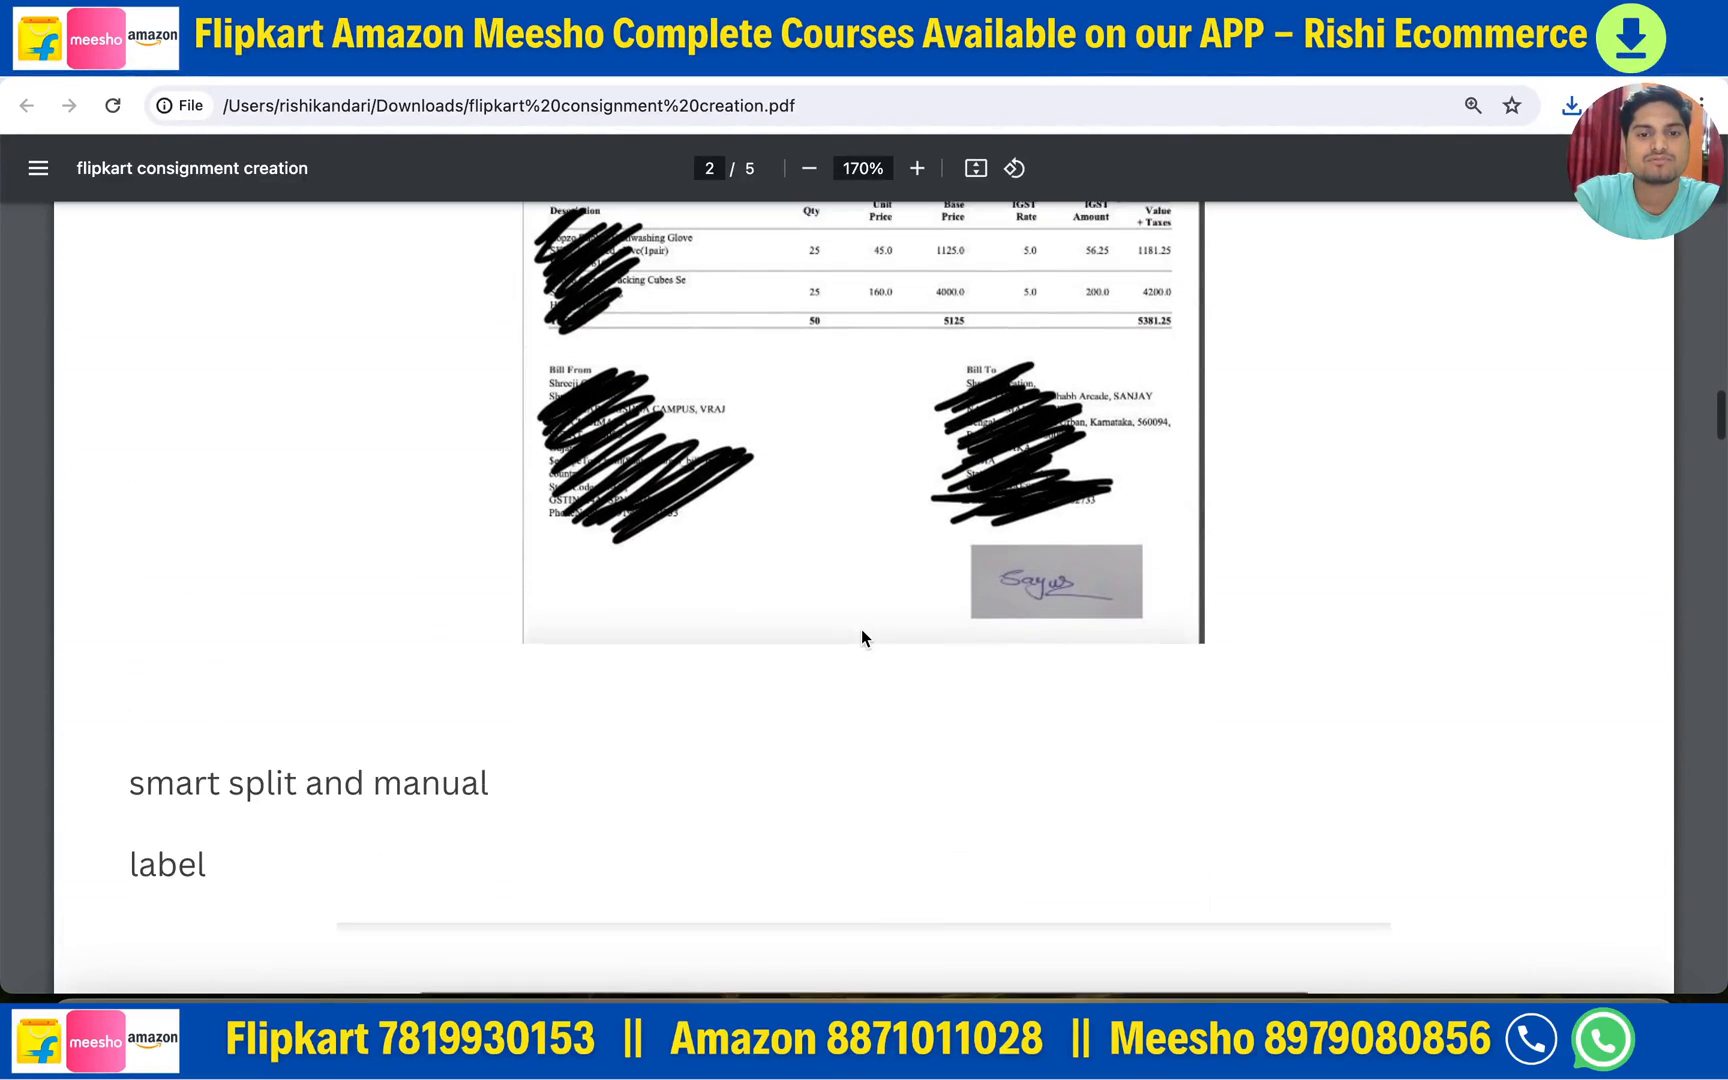
pyautogui.scroll(8, 861, 637)
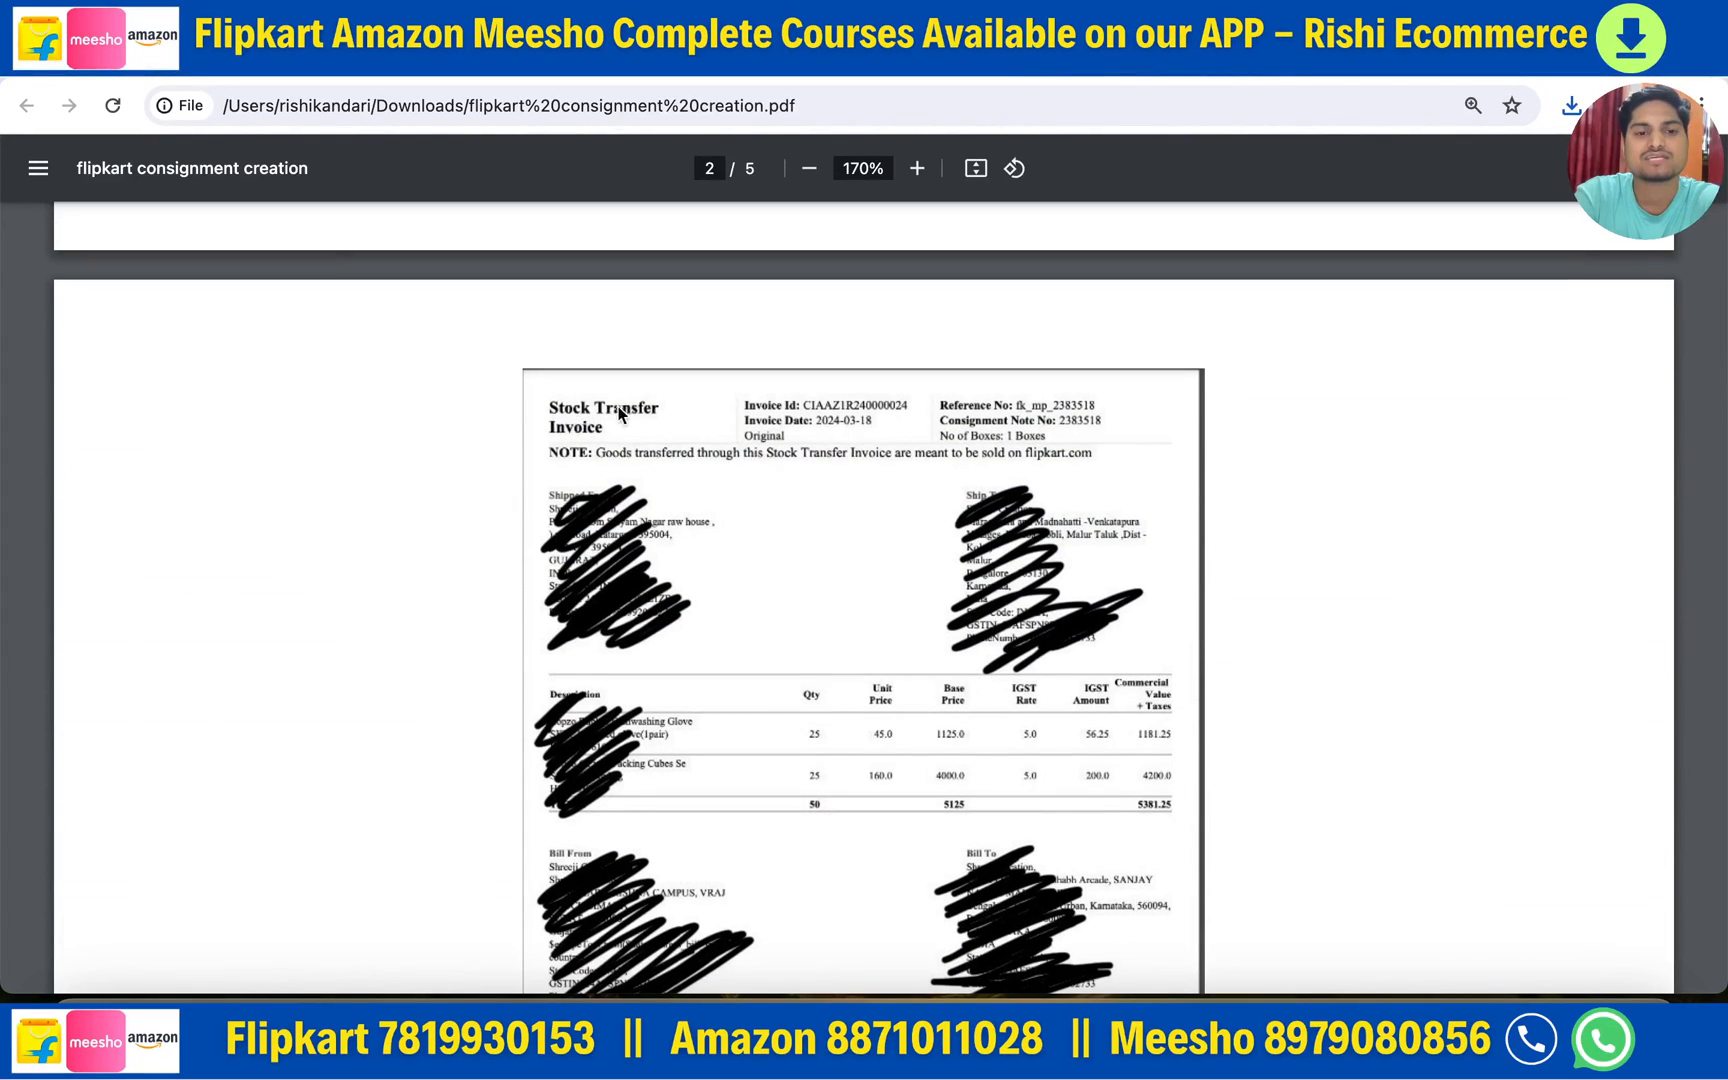
pyautogui.scroll(-3, 888, 712)
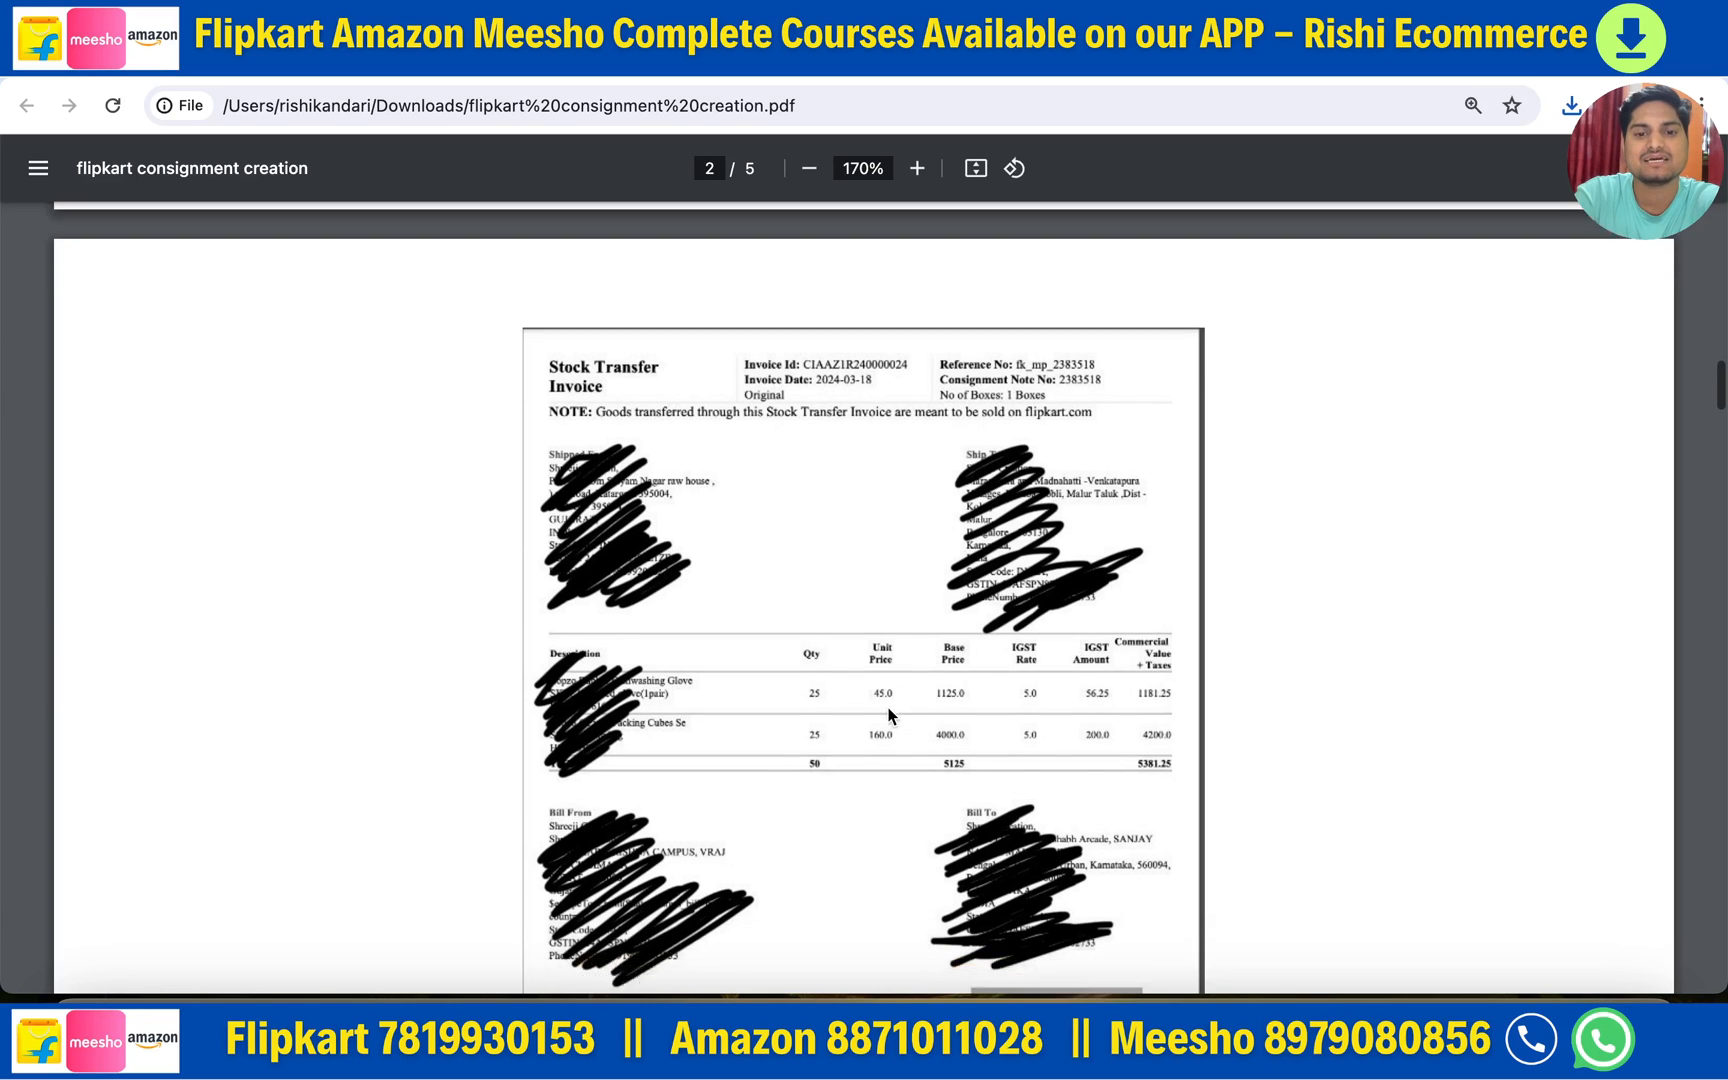
pyautogui.scroll(-3, 790, 858)
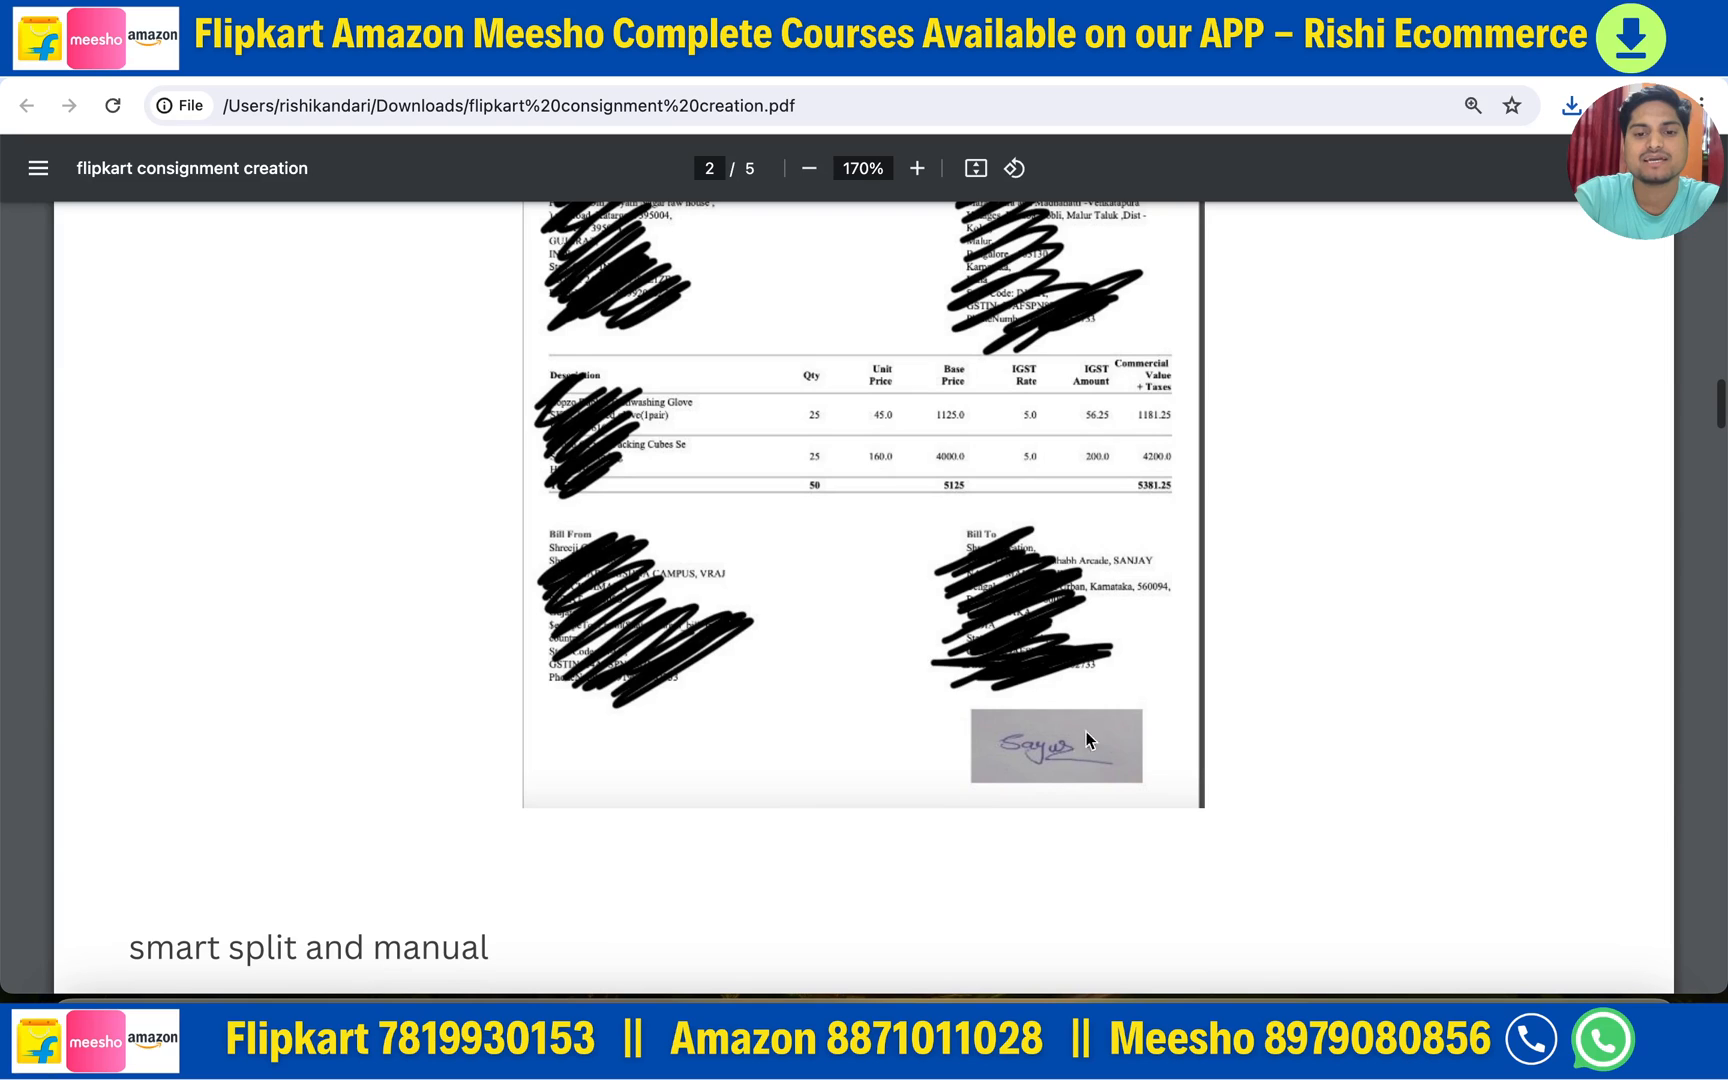
pyautogui.scroll(4, 880, 575)
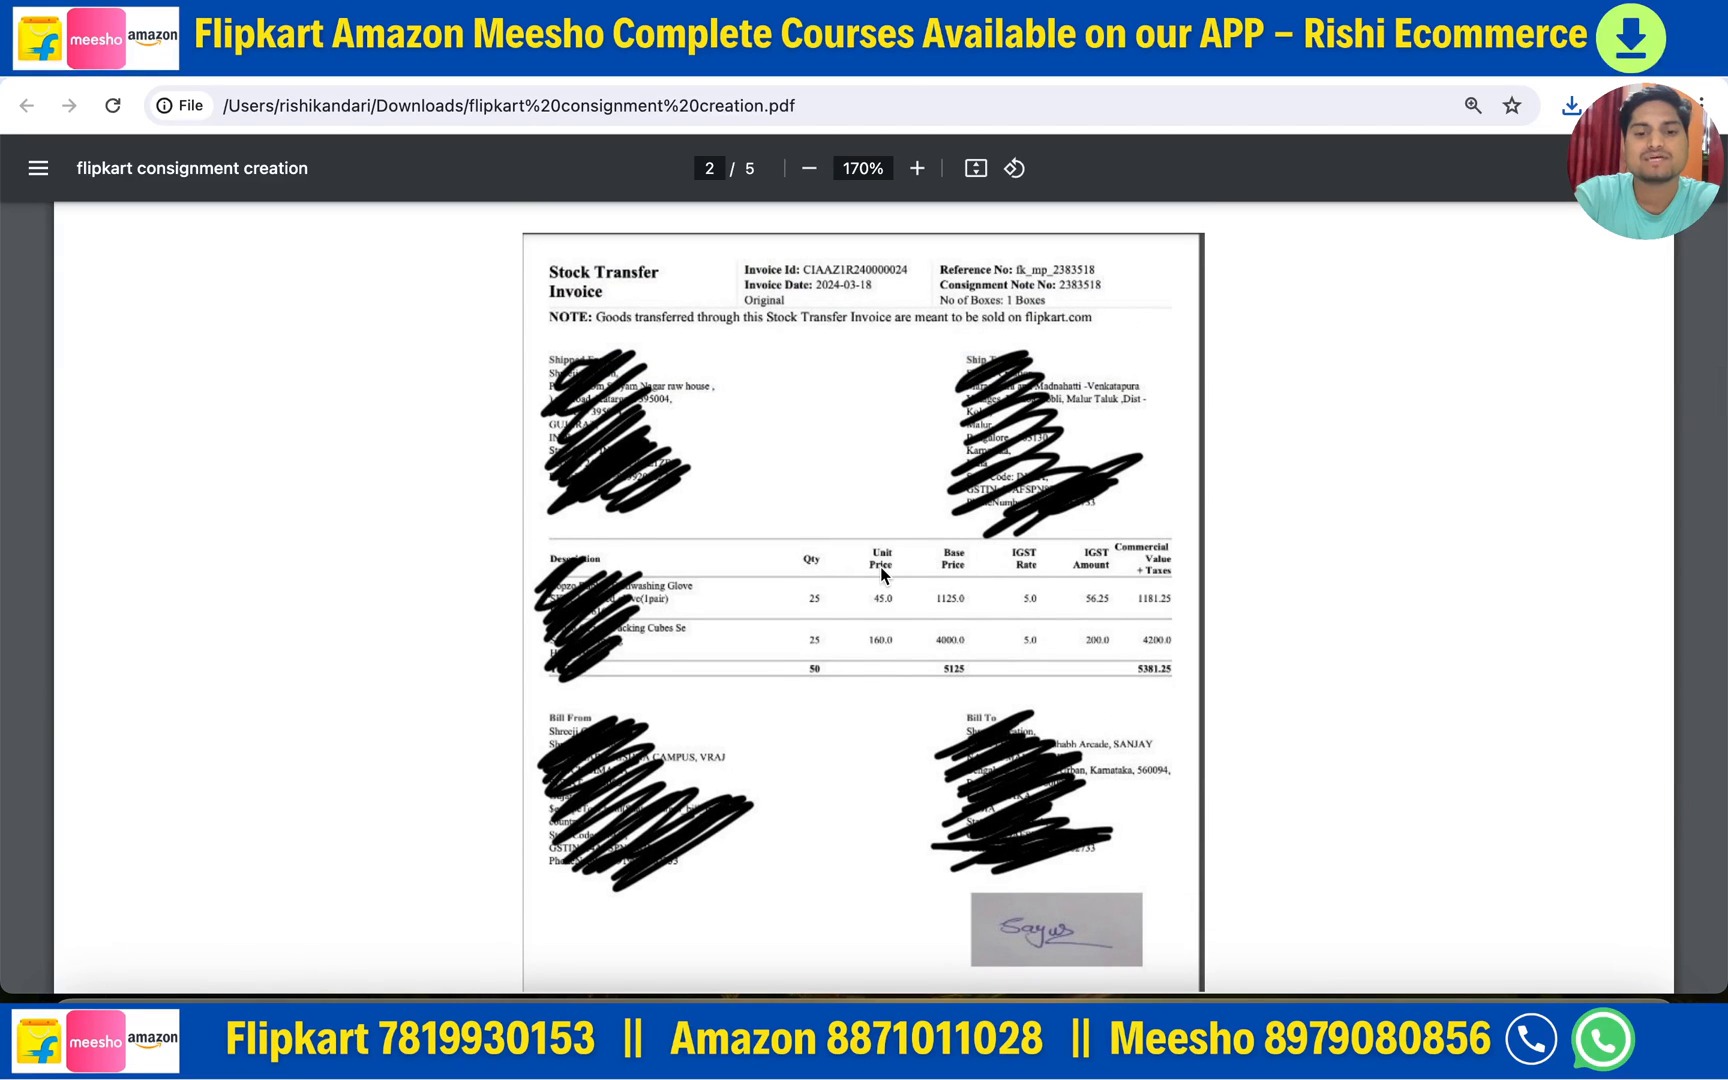
pyautogui.scroll(-1, 881, 575)
pyautogui.scroll(2, 880, 570)
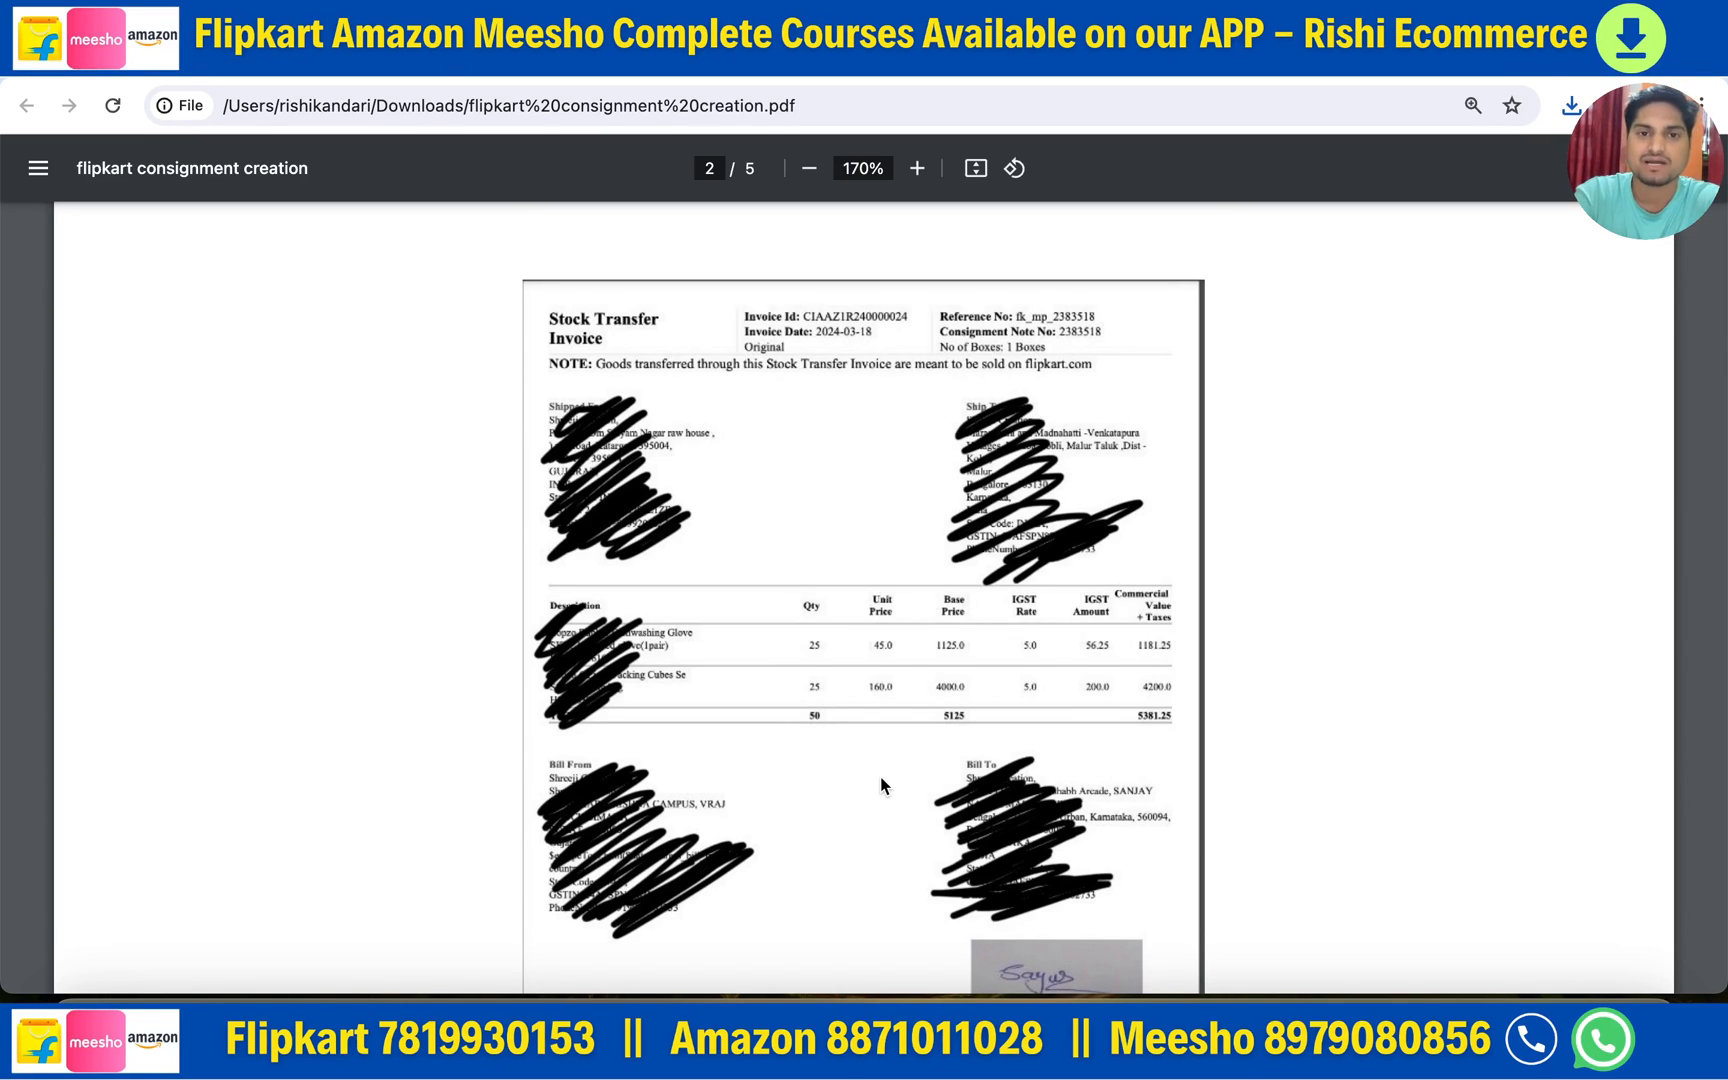
pyautogui.scroll(-10, 882, 785)
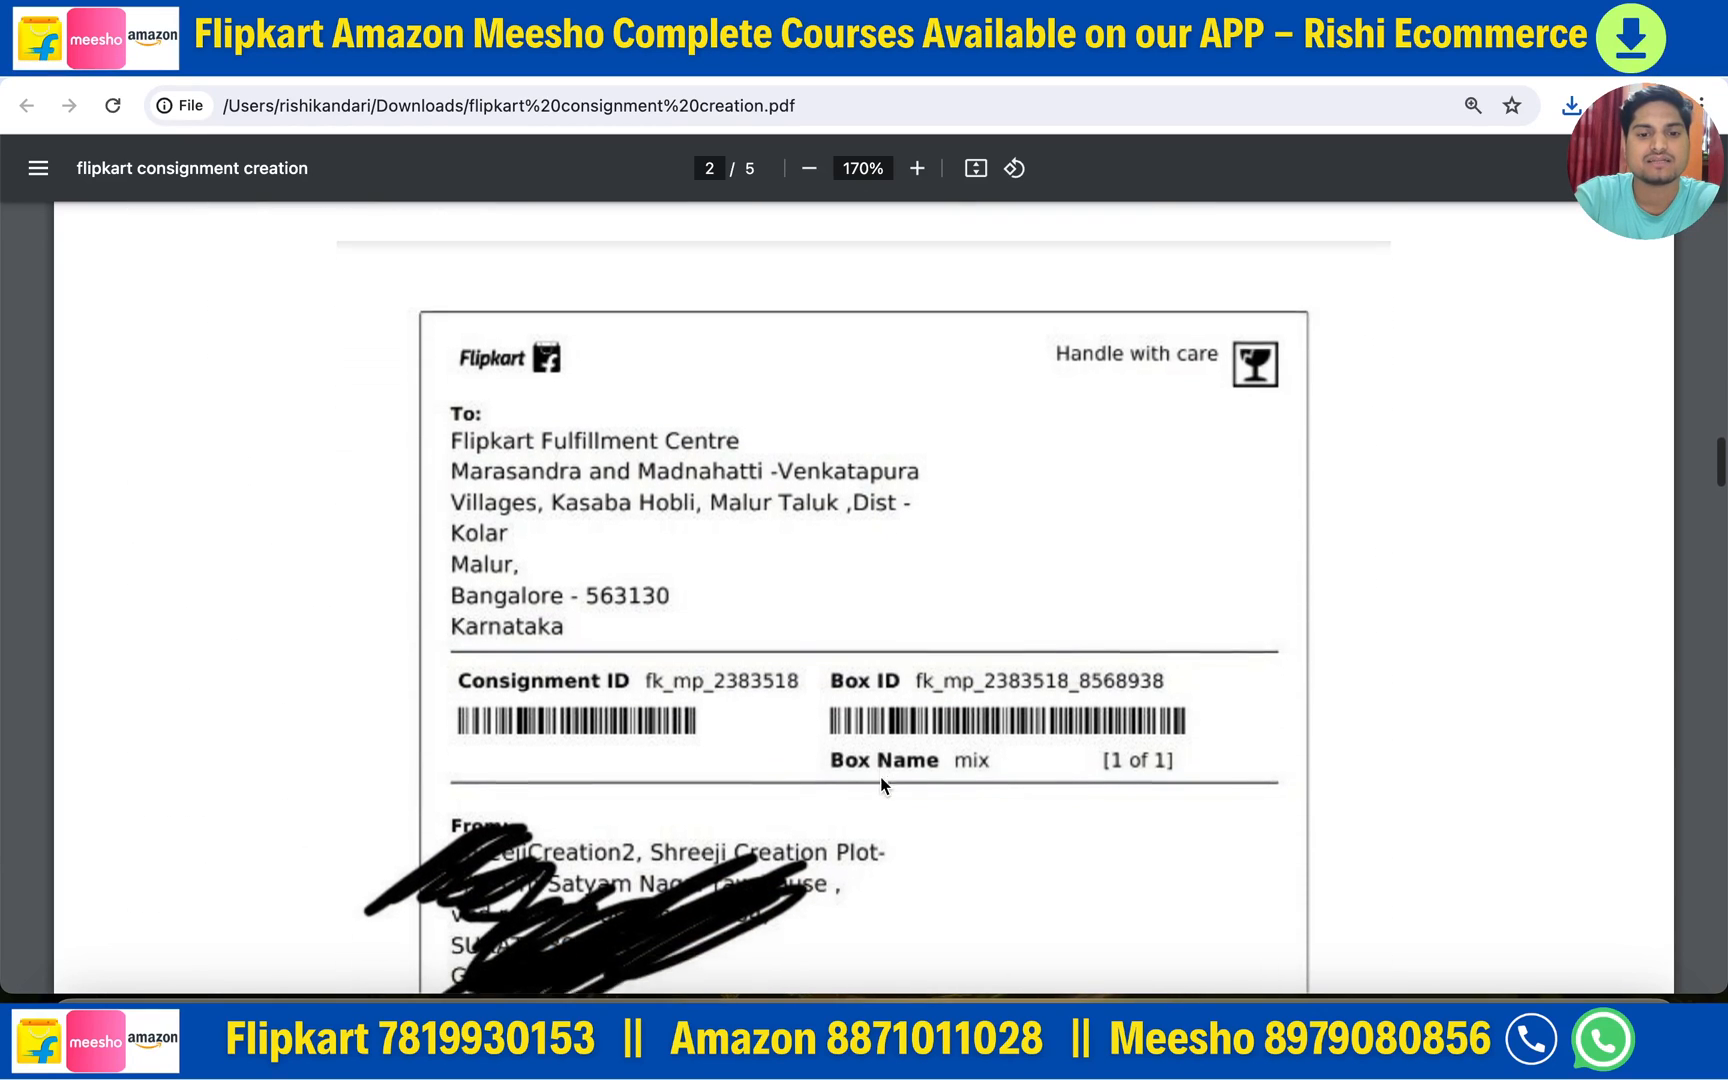
pyautogui.scroll(-2, 882, 785)
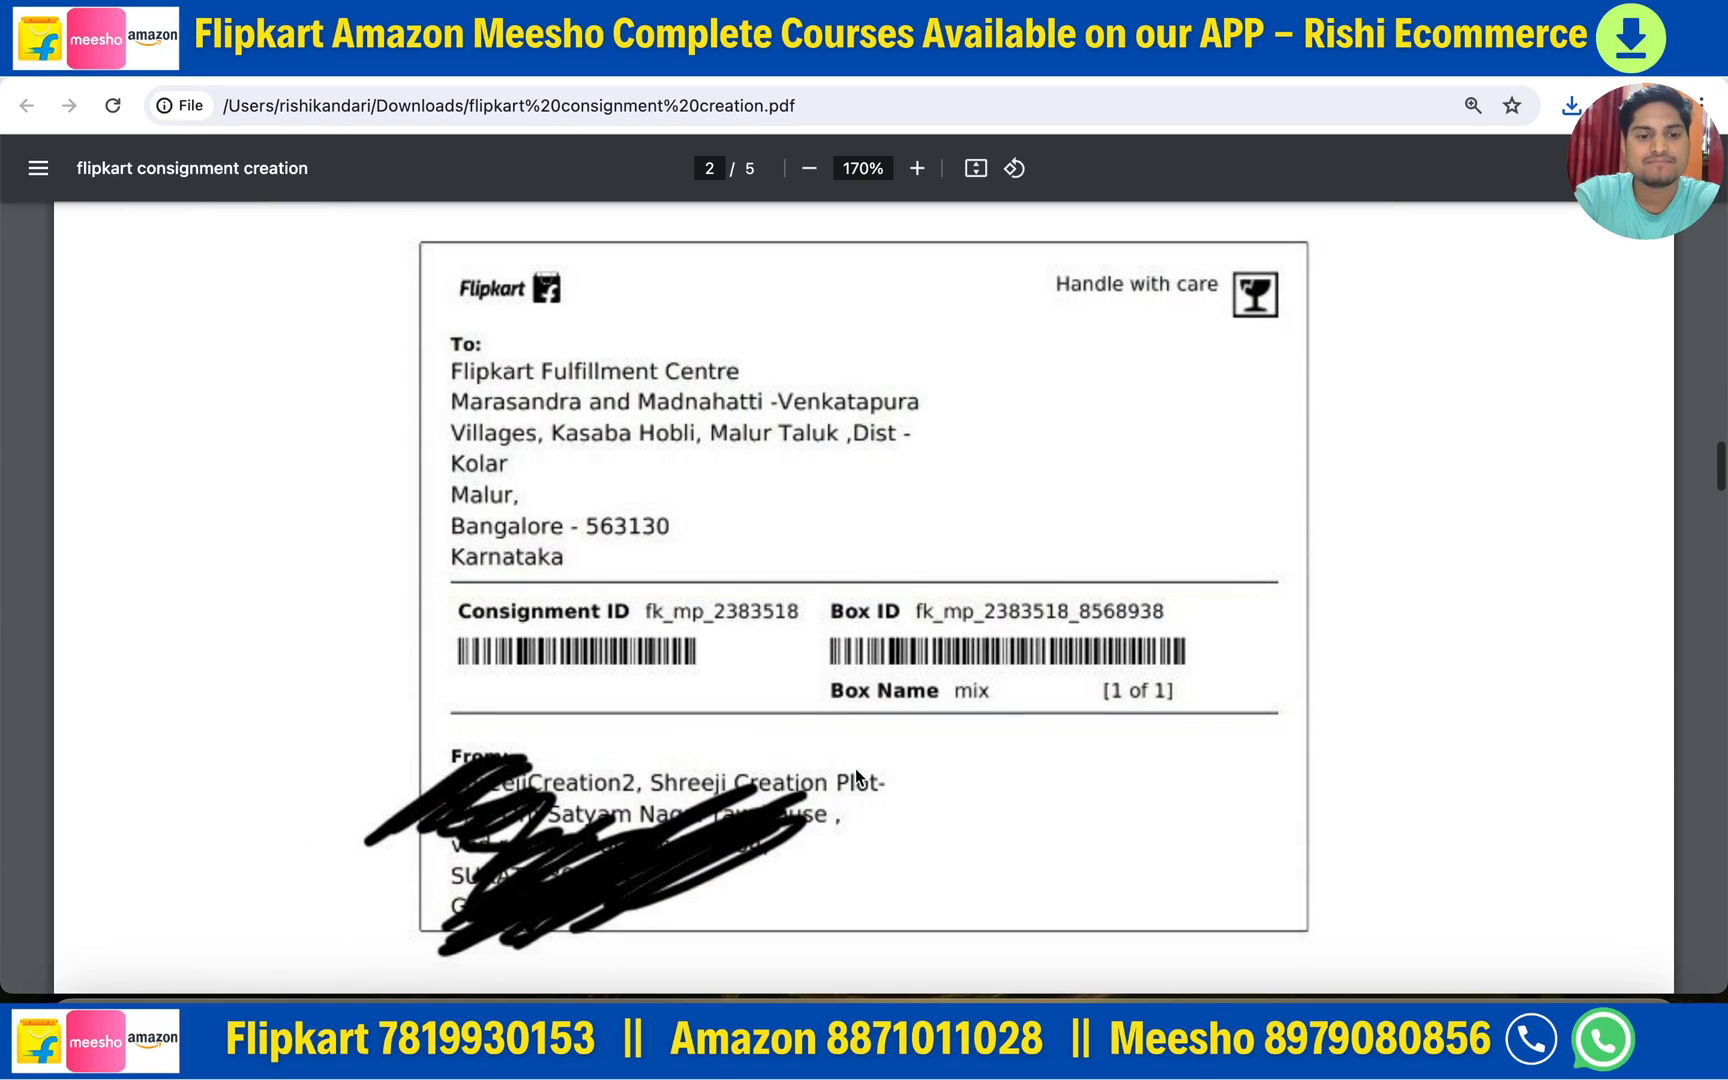
pyautogui.scroll(-8, 798, 908)
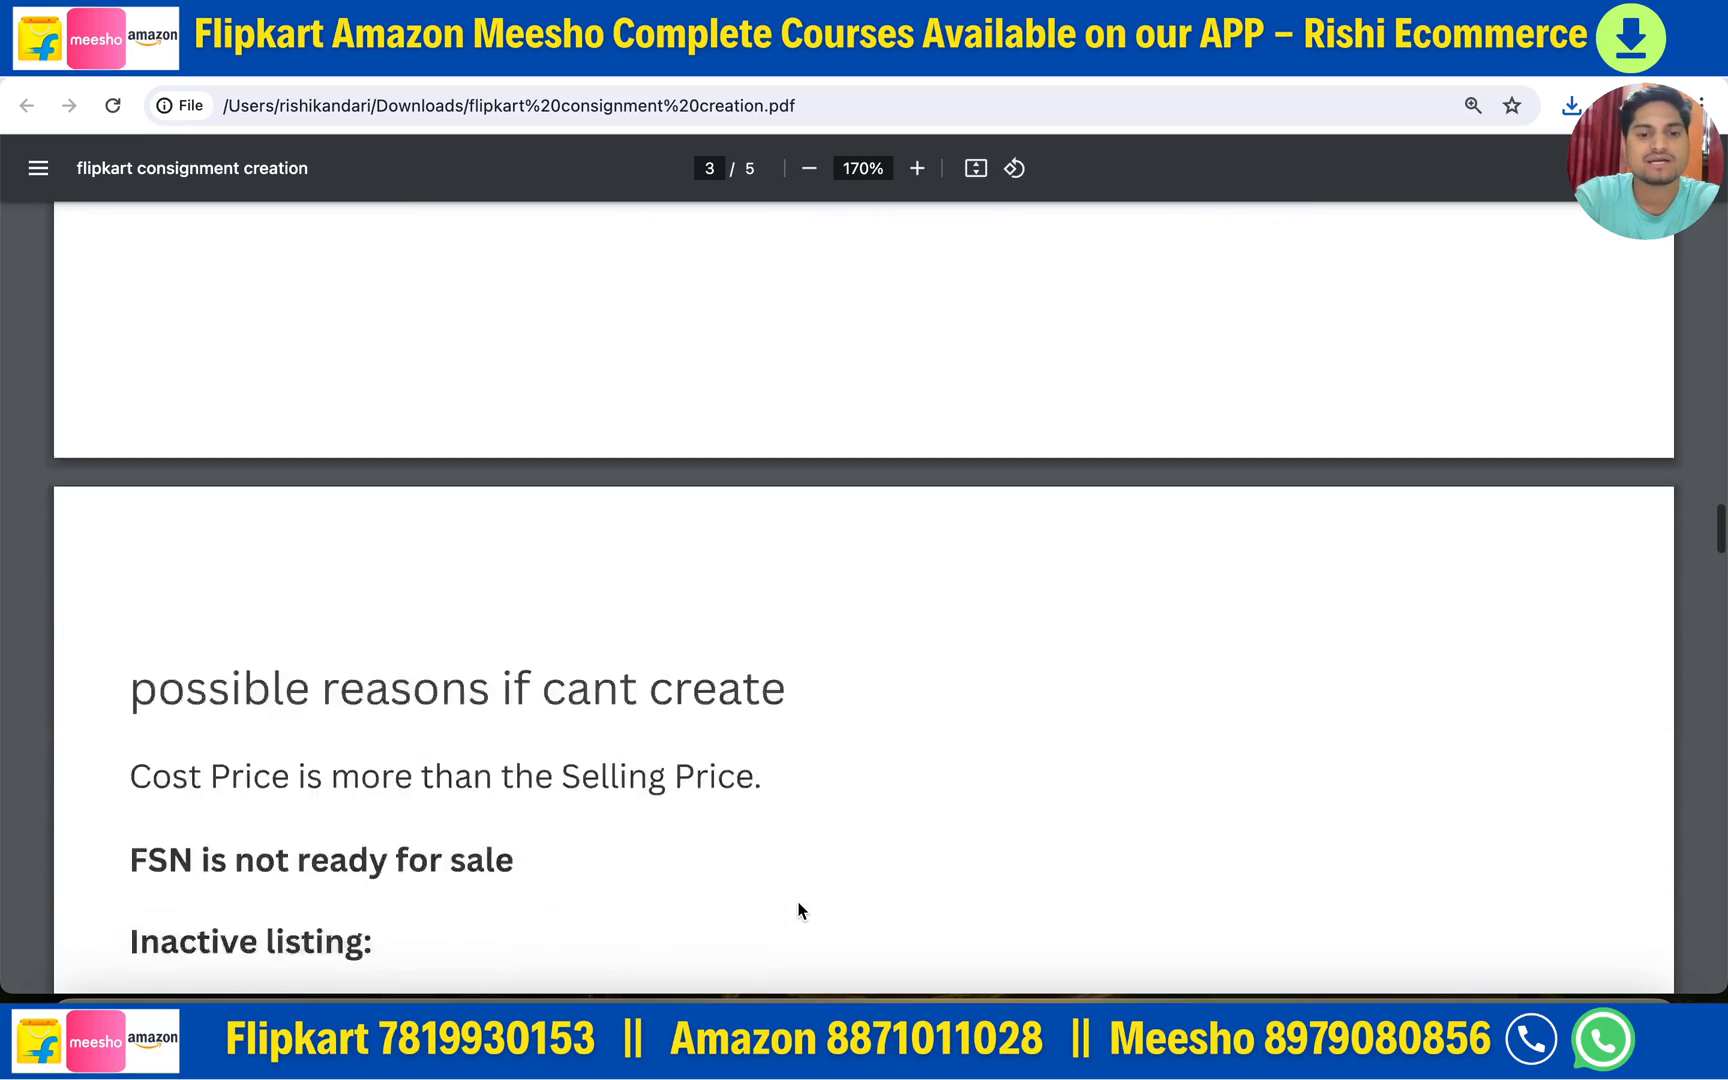
pyautogui.scroll(-15, 798, 908)
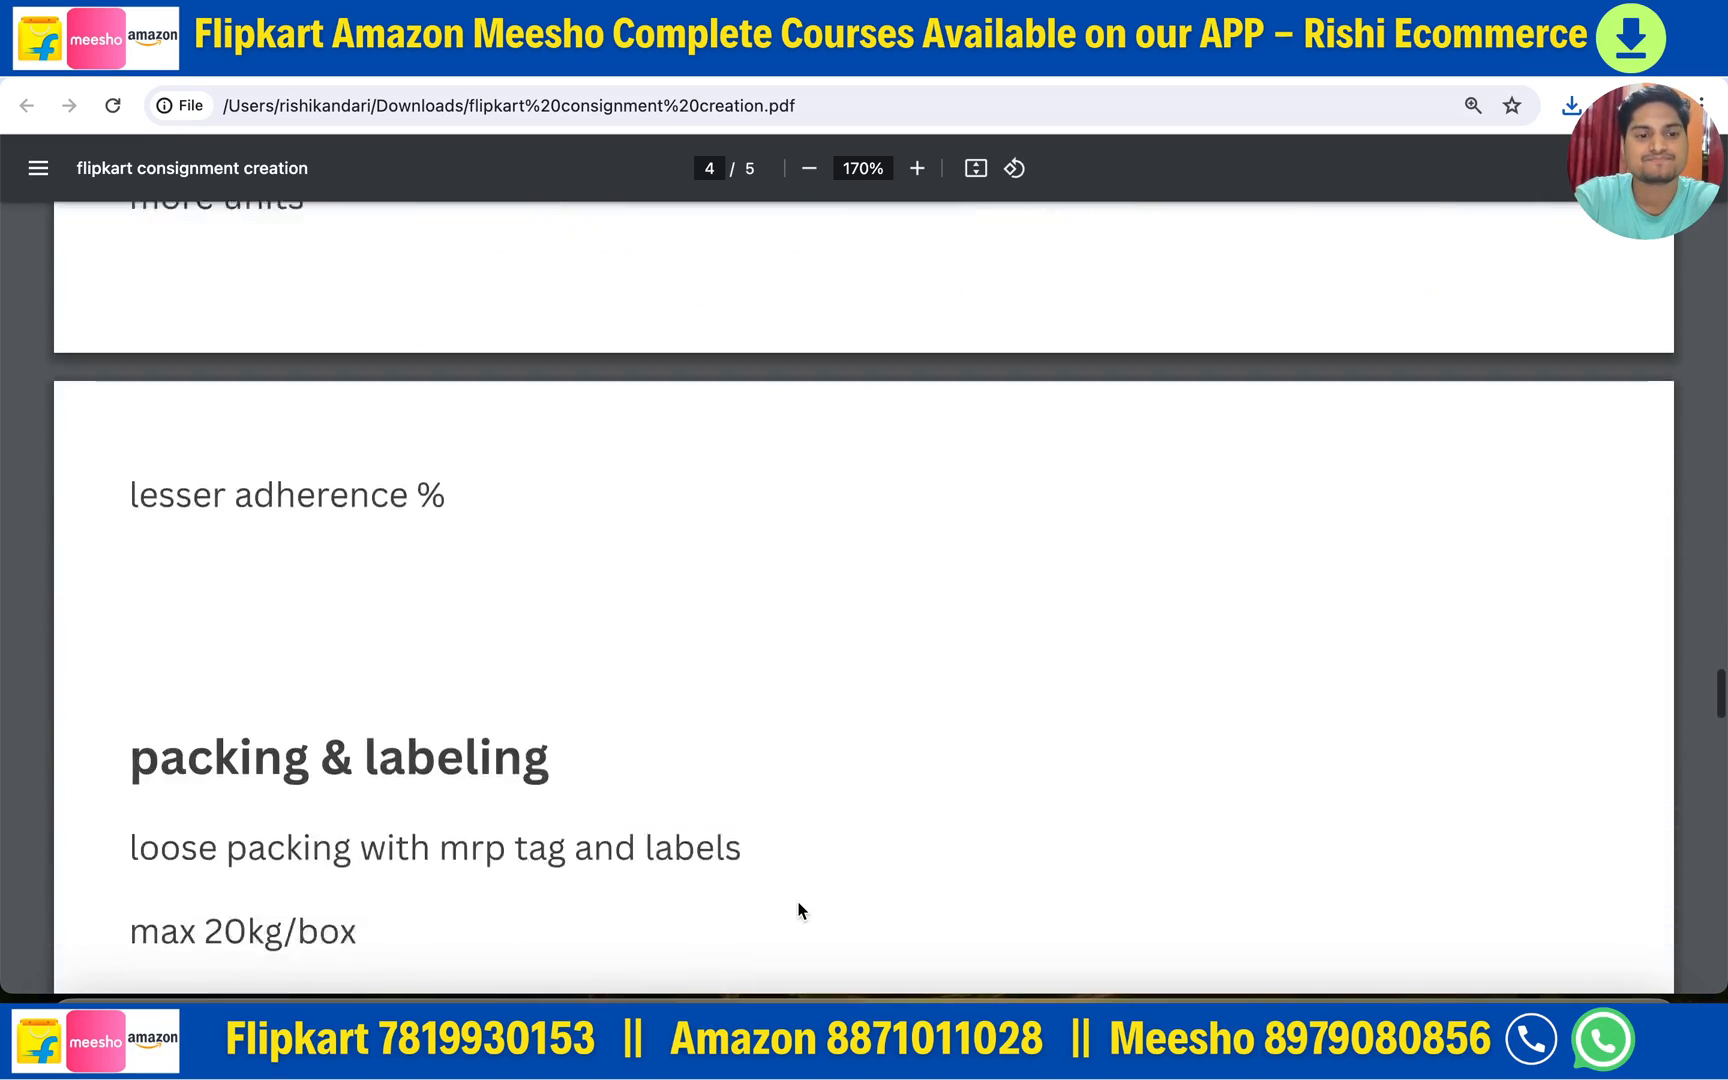
pyautogui.scroll(-15, 798, 908)
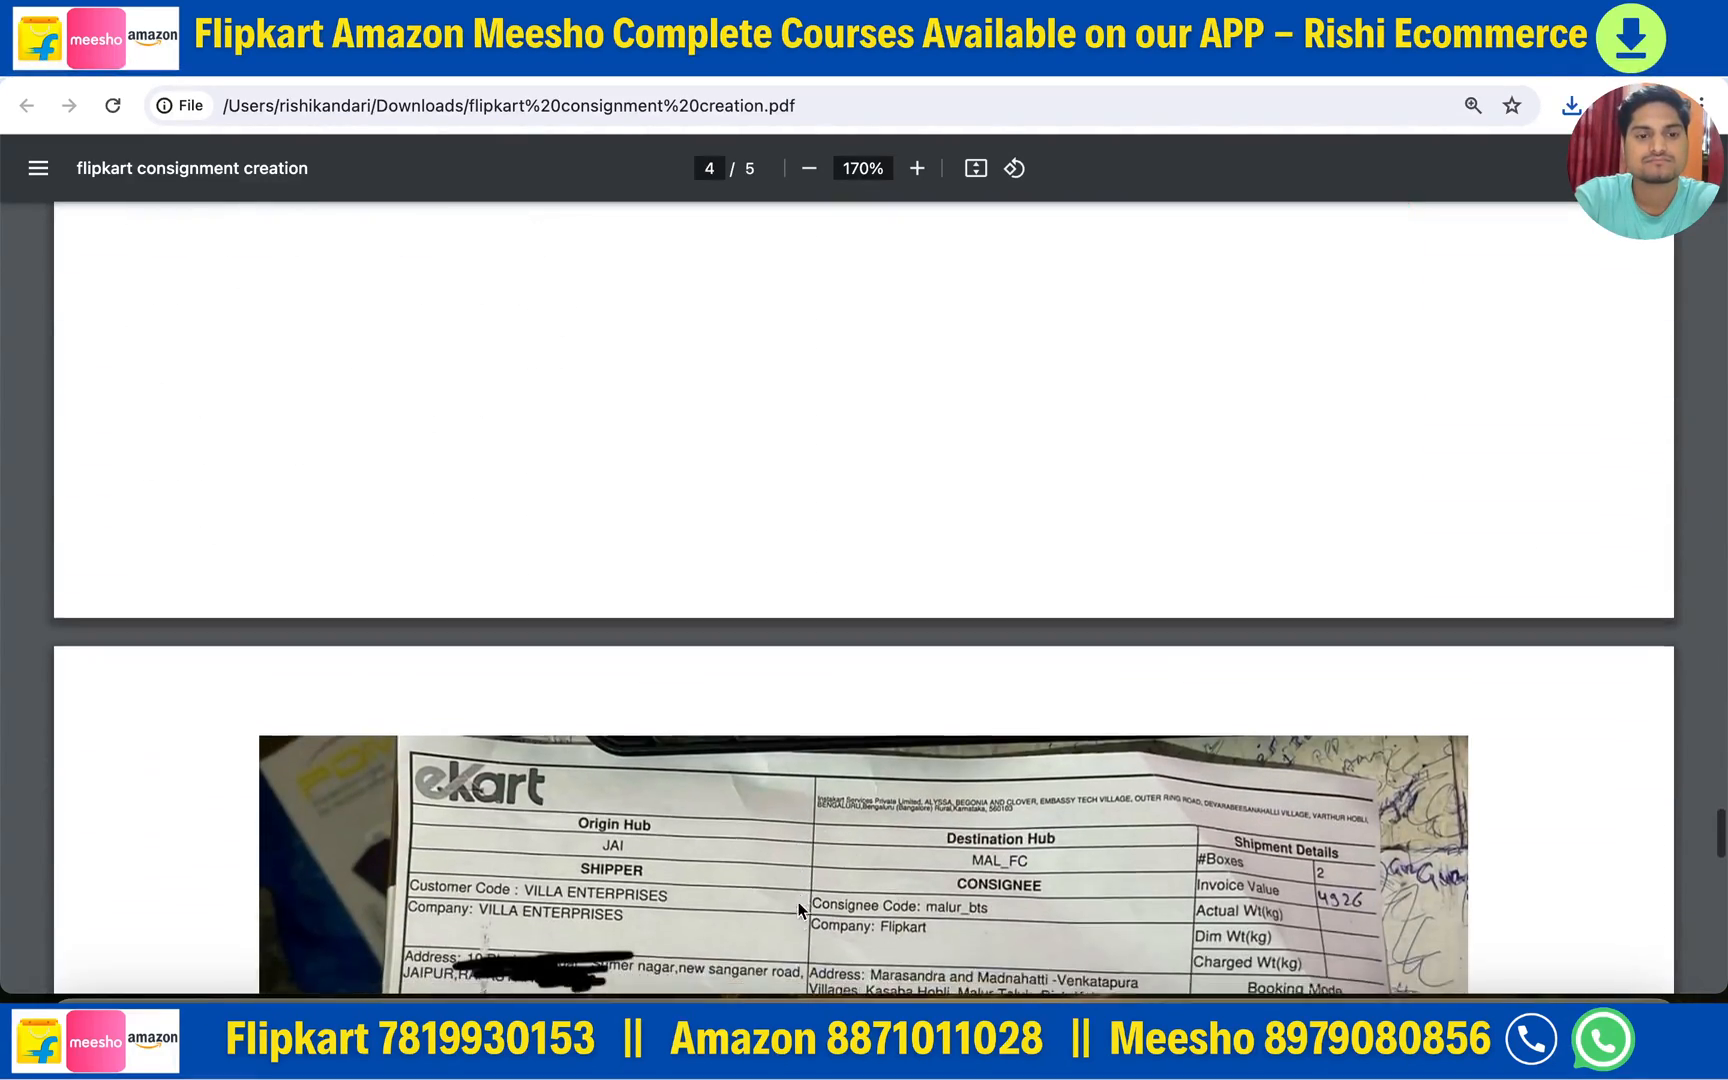
pyautogui.scroll(-6, 798, 908)
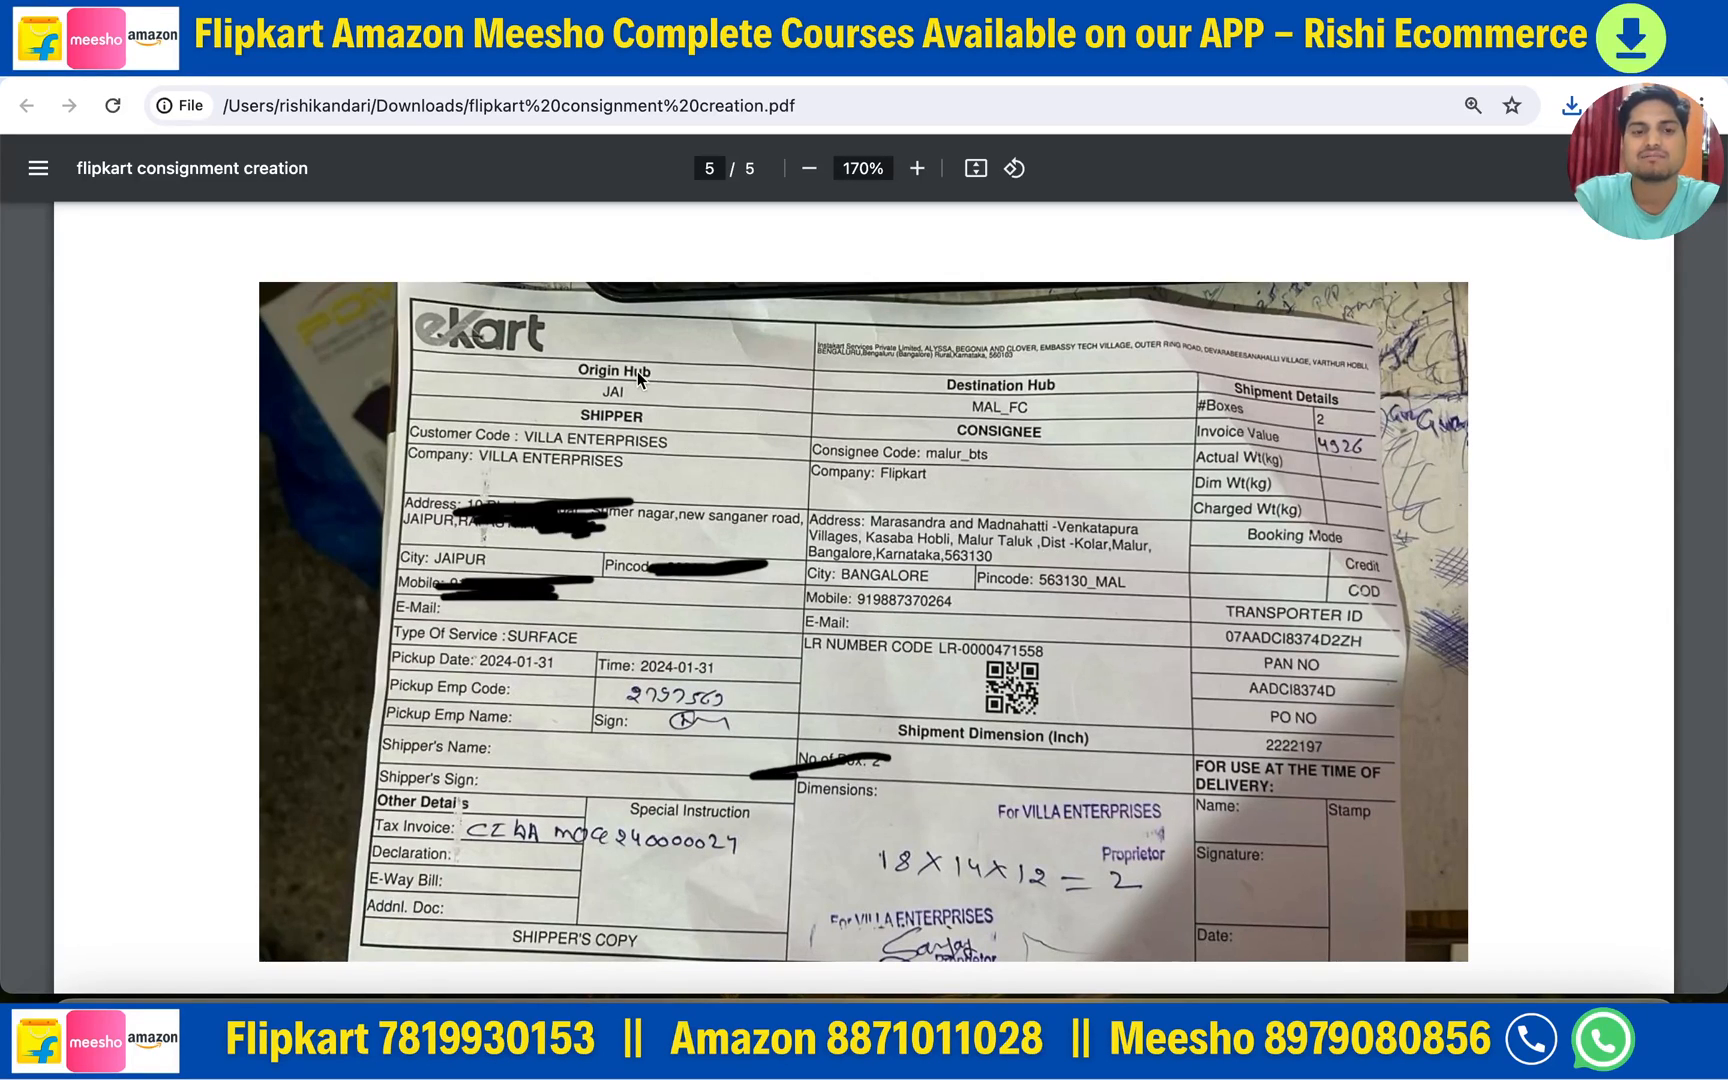
pyautogui.click(222, 60)
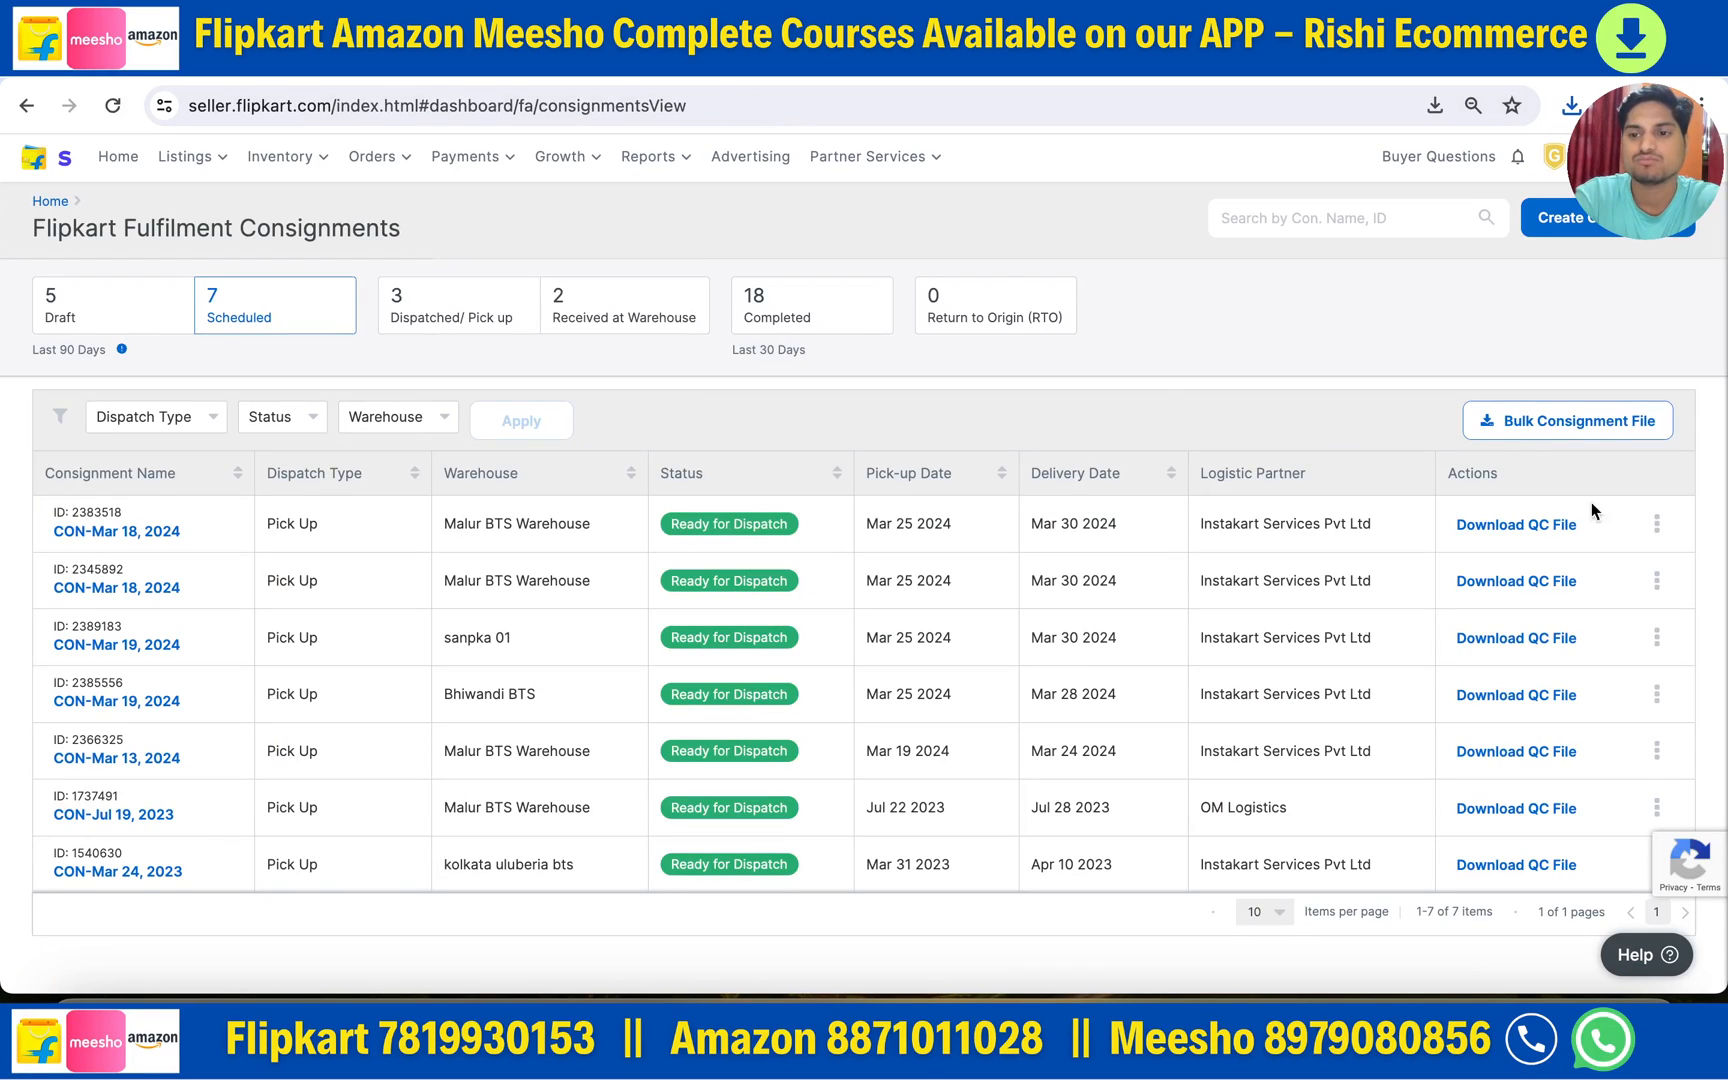
# - Cycle through the Dispatched/ Pick up, Scheduled and Received at Warehouse consignment filters
pyautogui.click(1656, 523)
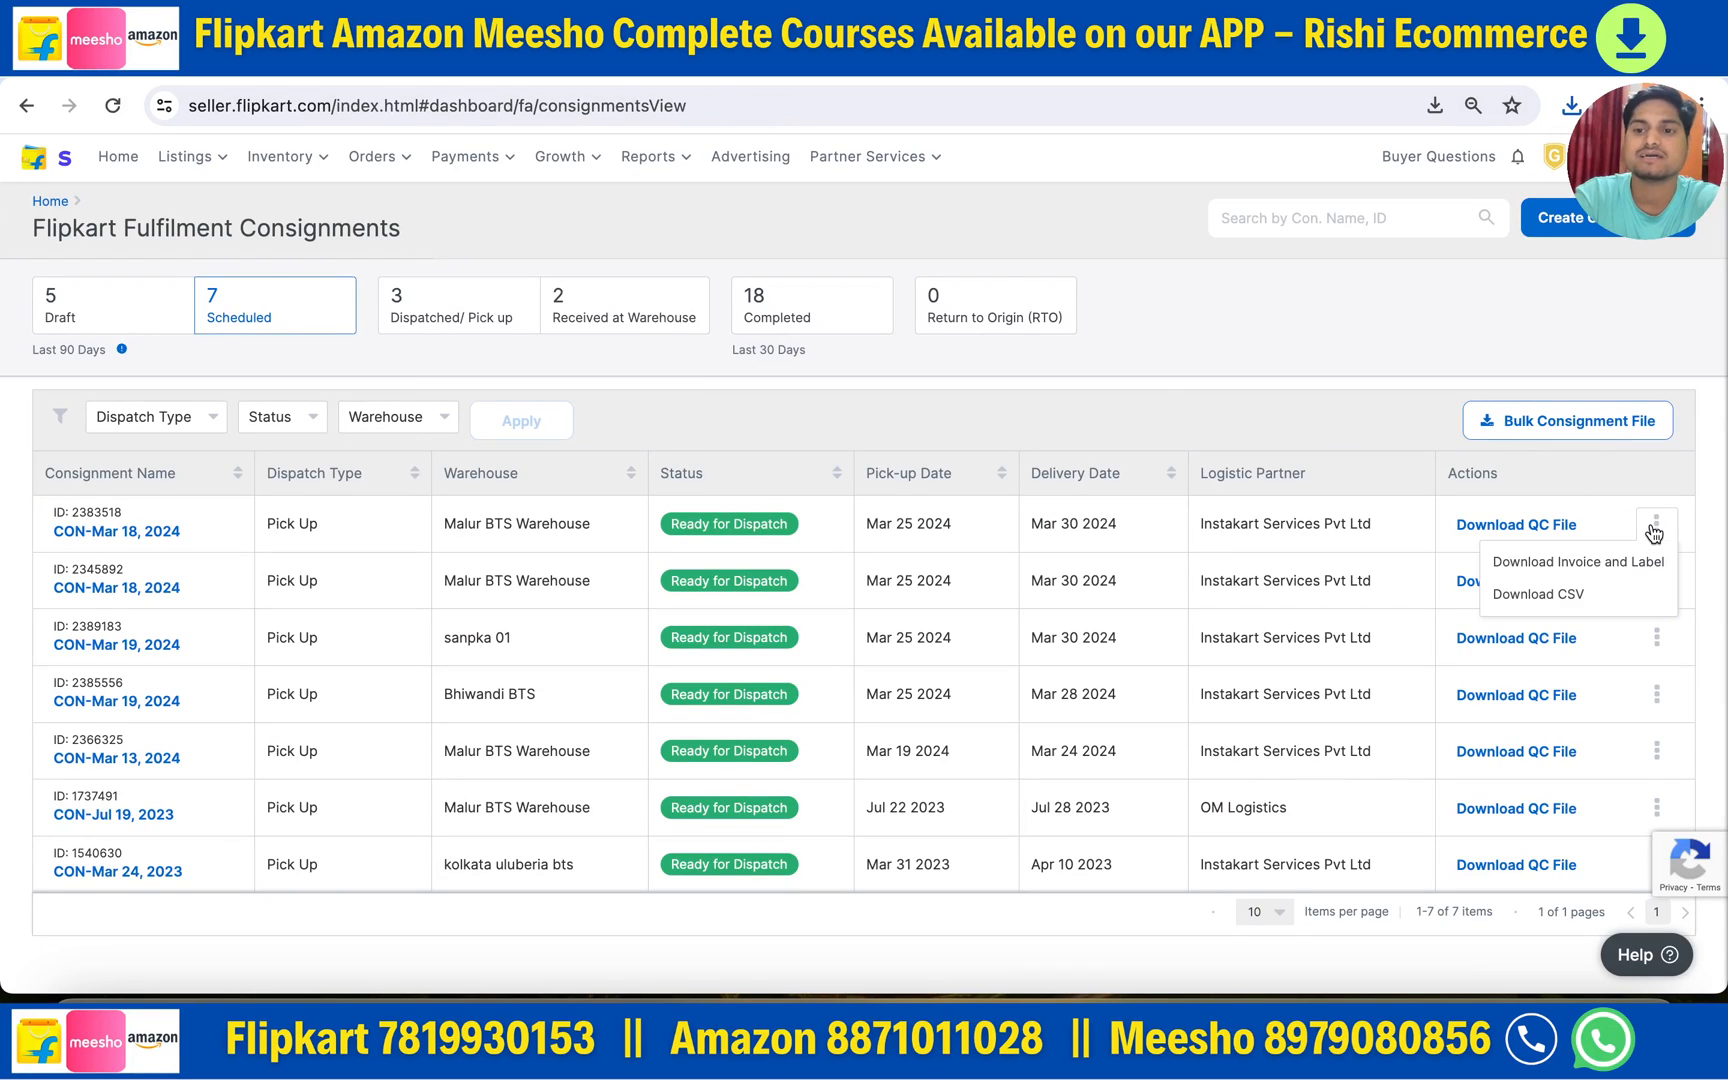
pyautogui.click(1291, 415)
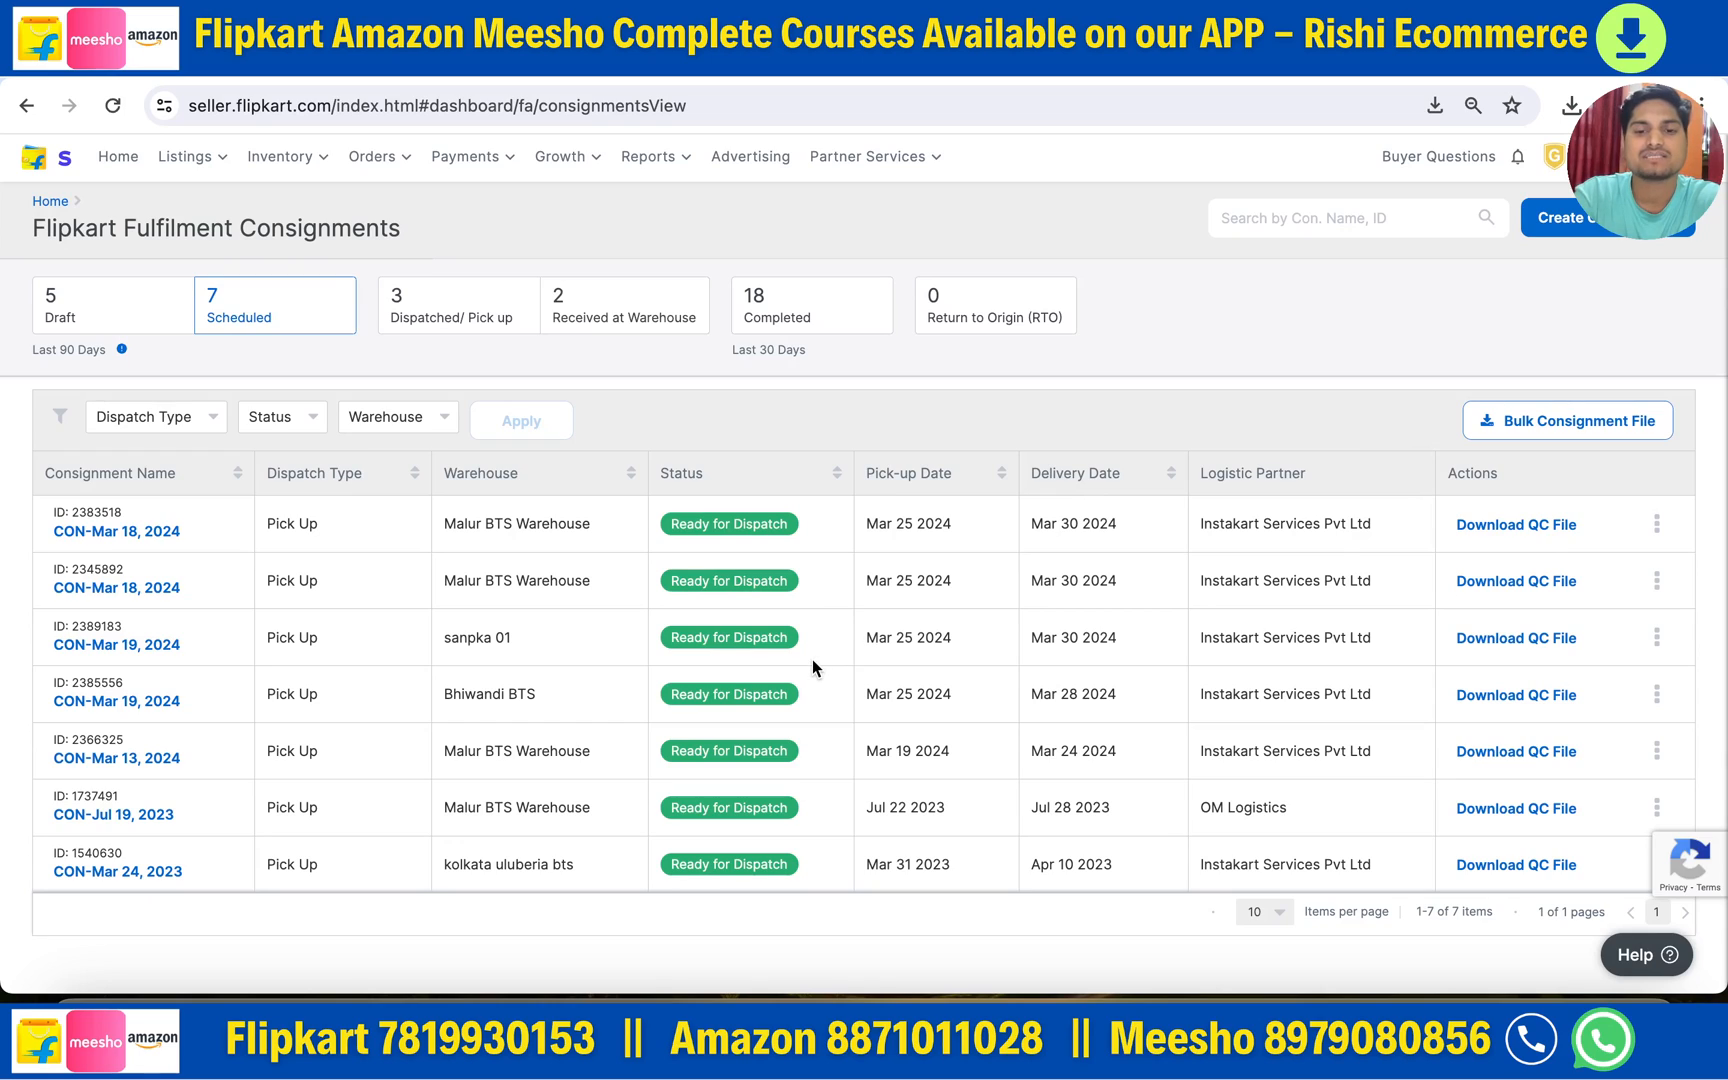
pyautogui.click(407, 302)
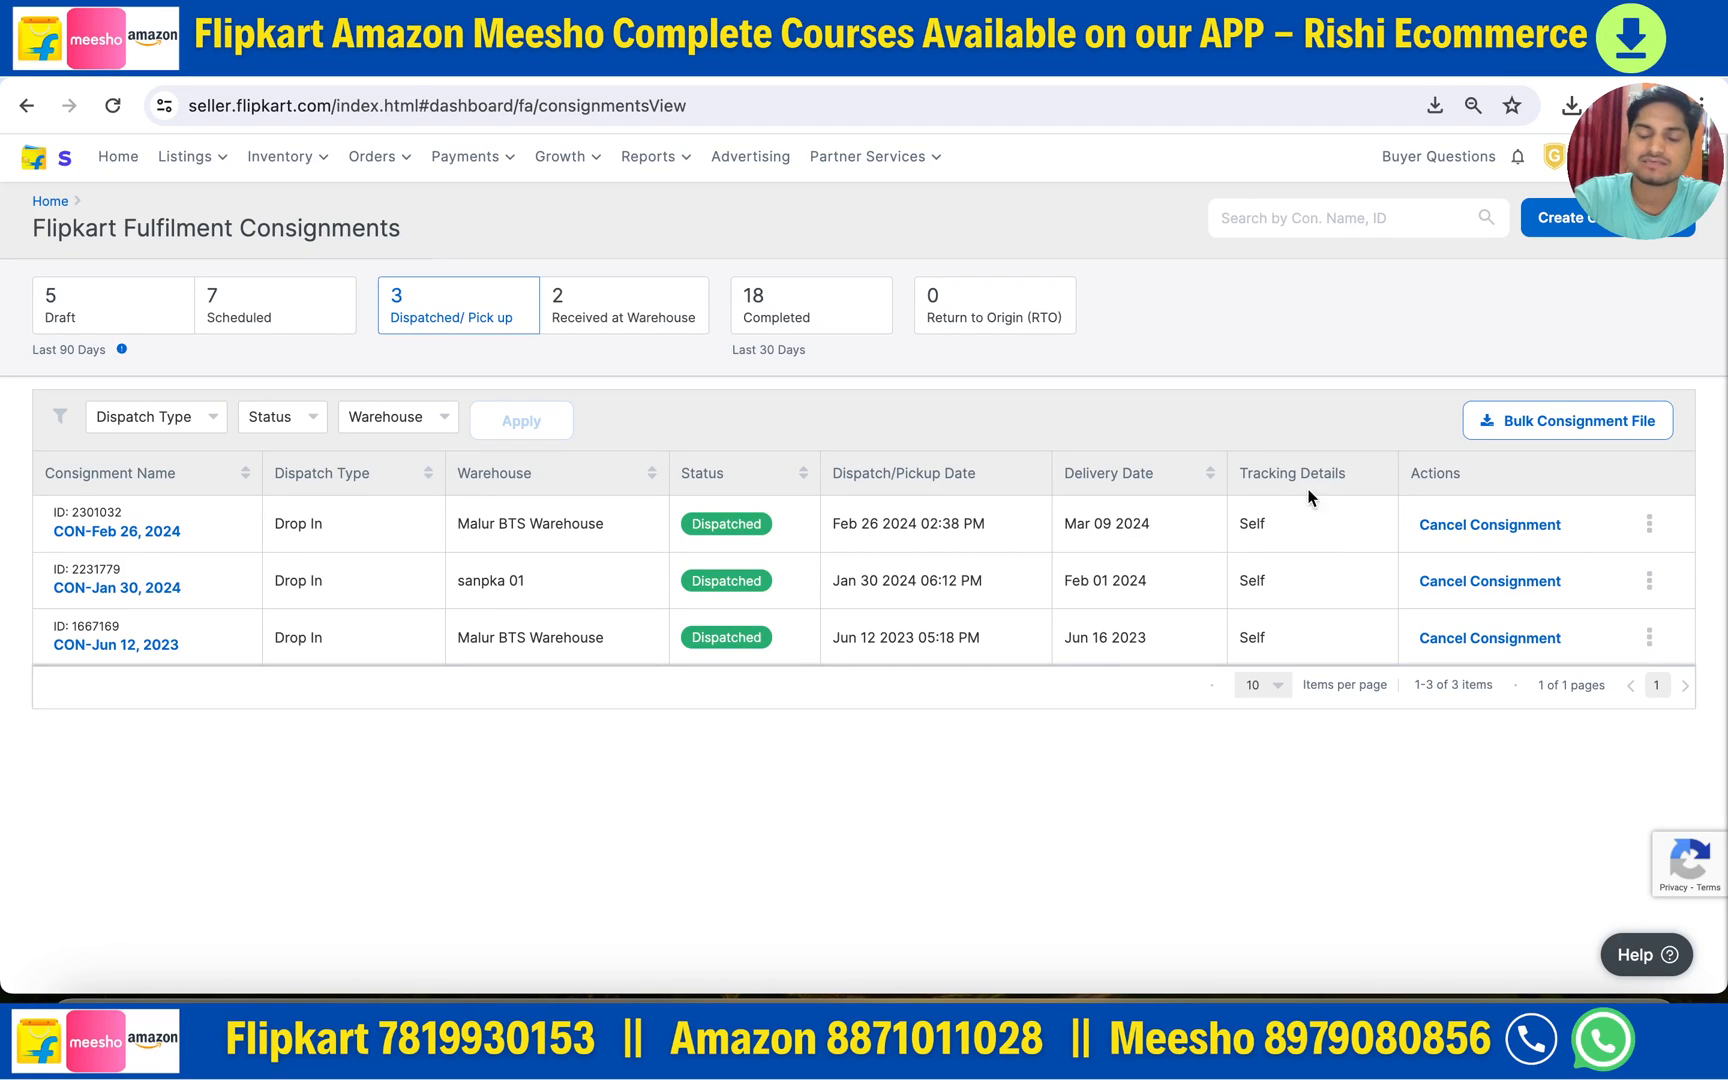
pyautogui.click(243, 311)
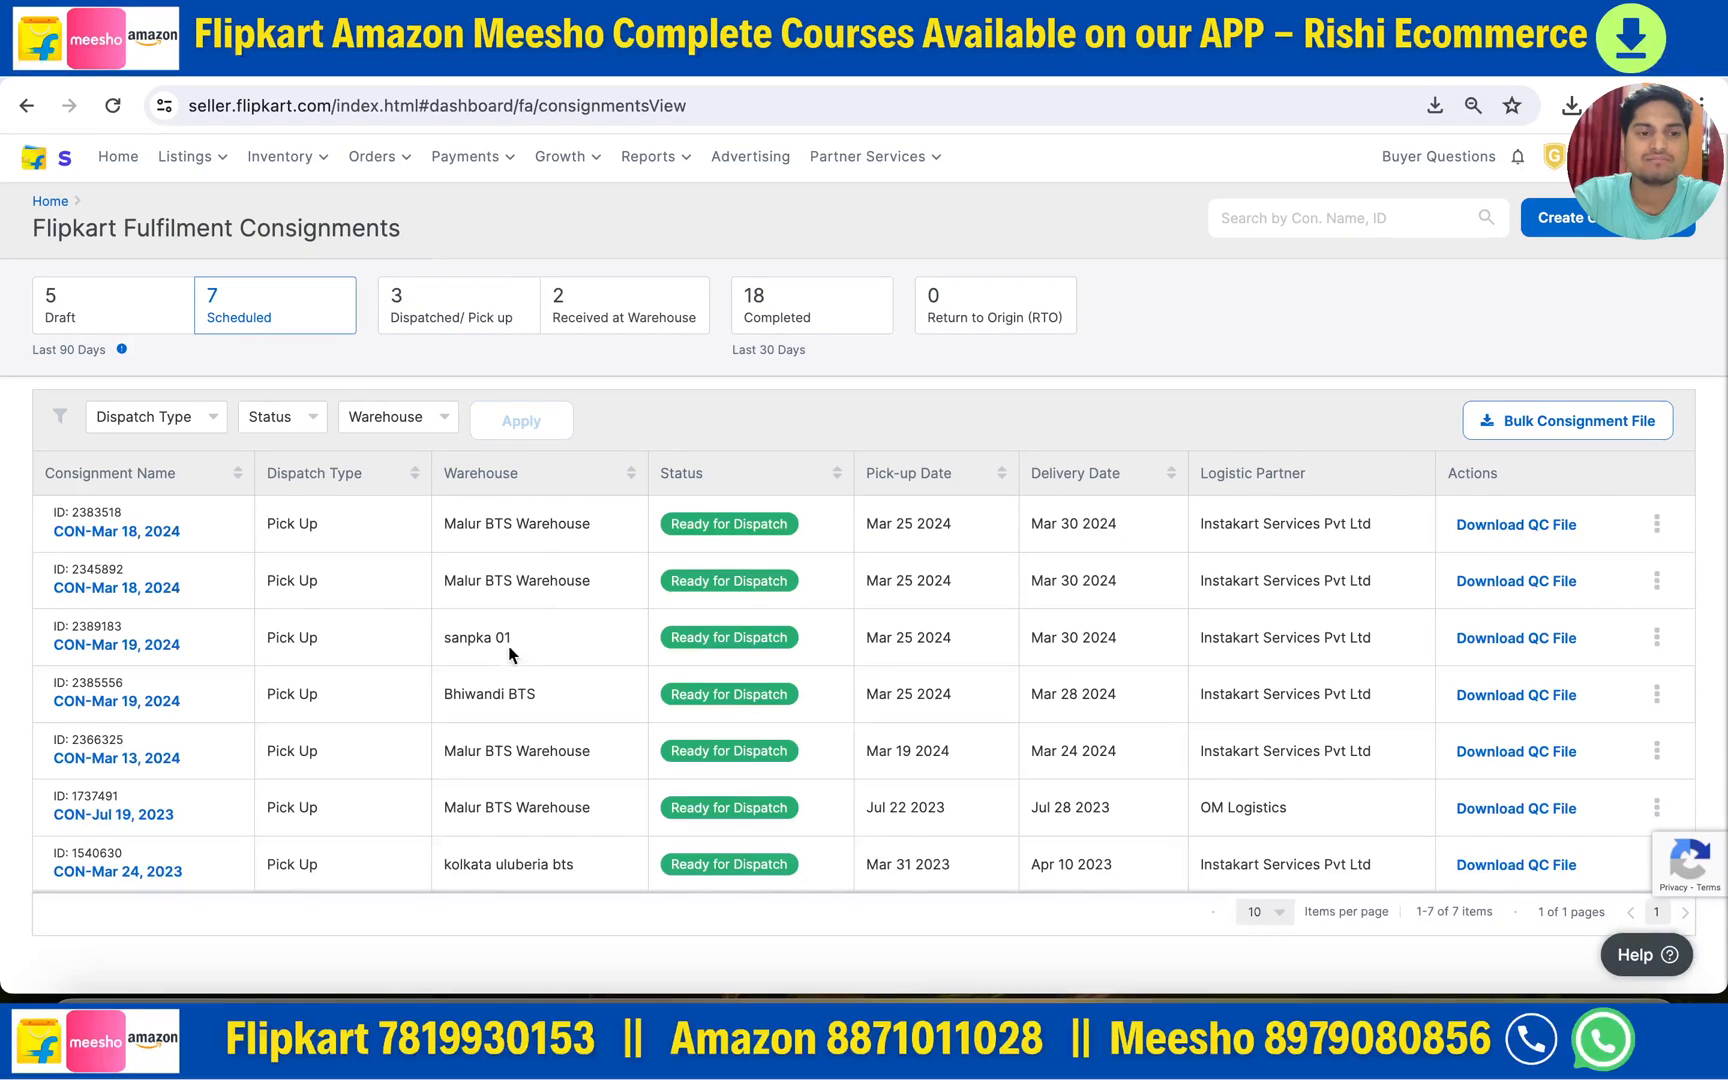
pyautogui.click(446, 318)
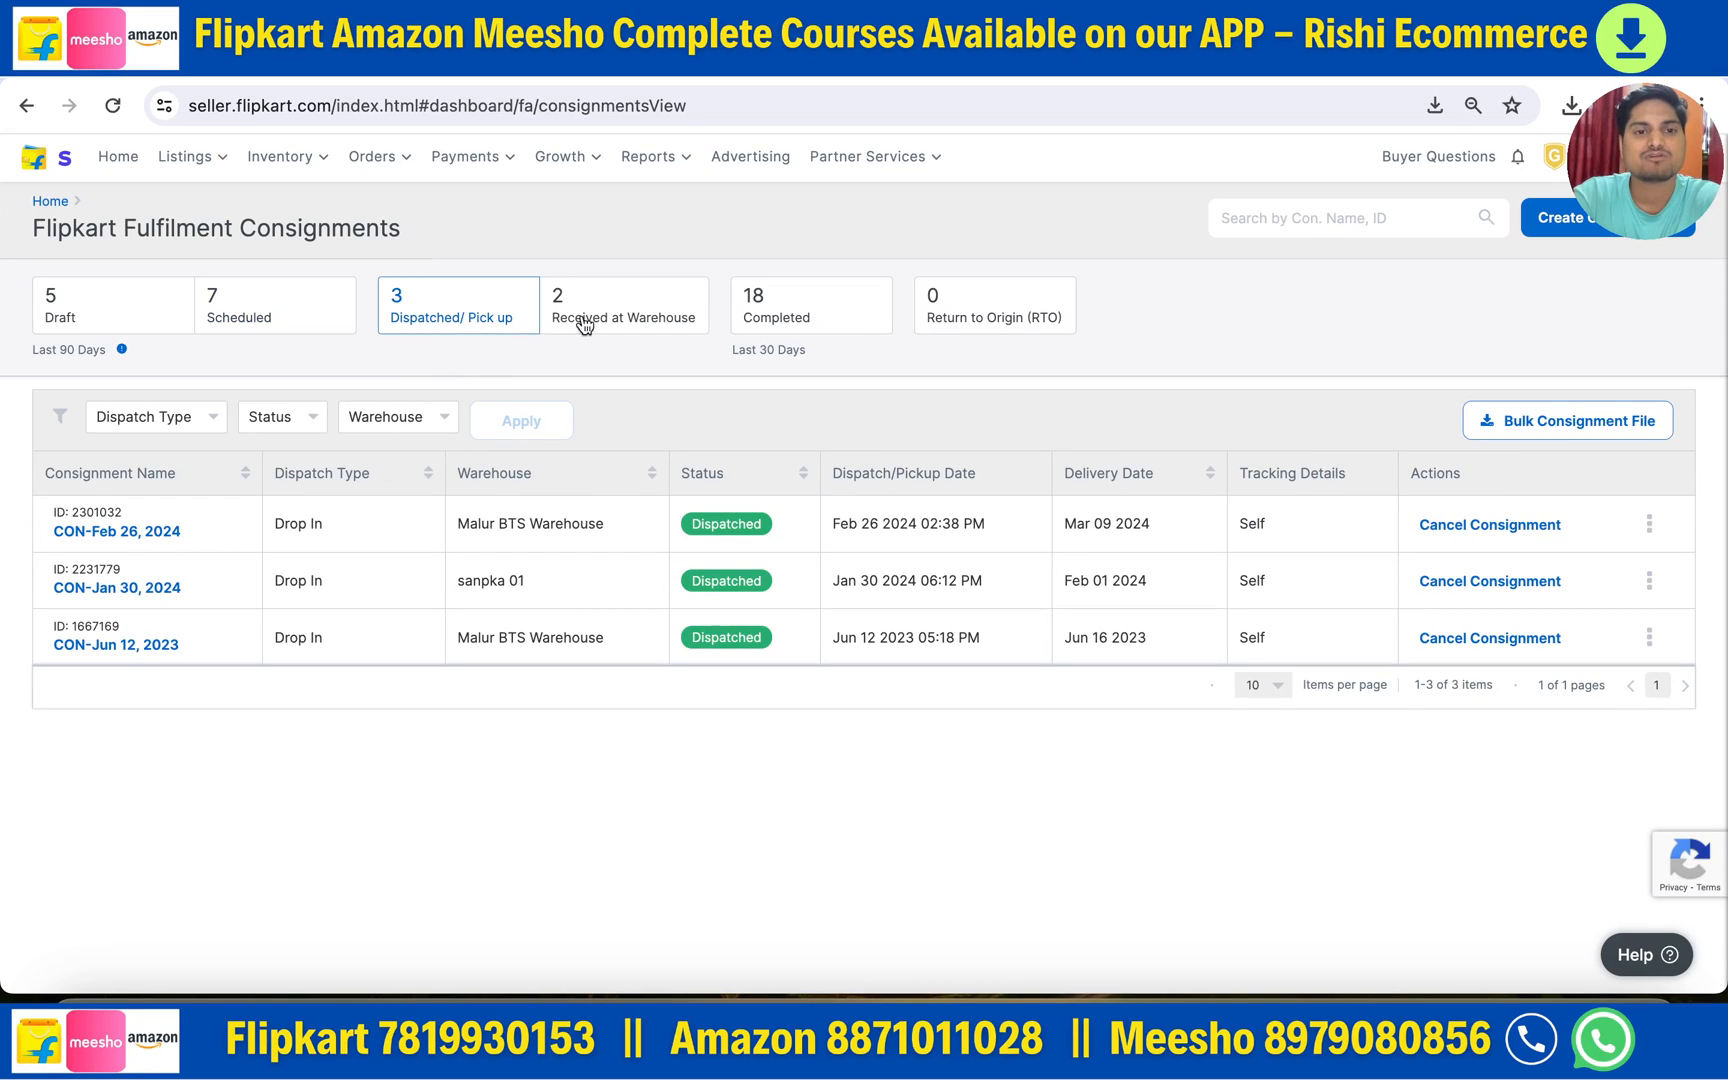
pyautogui.click(622, 316)
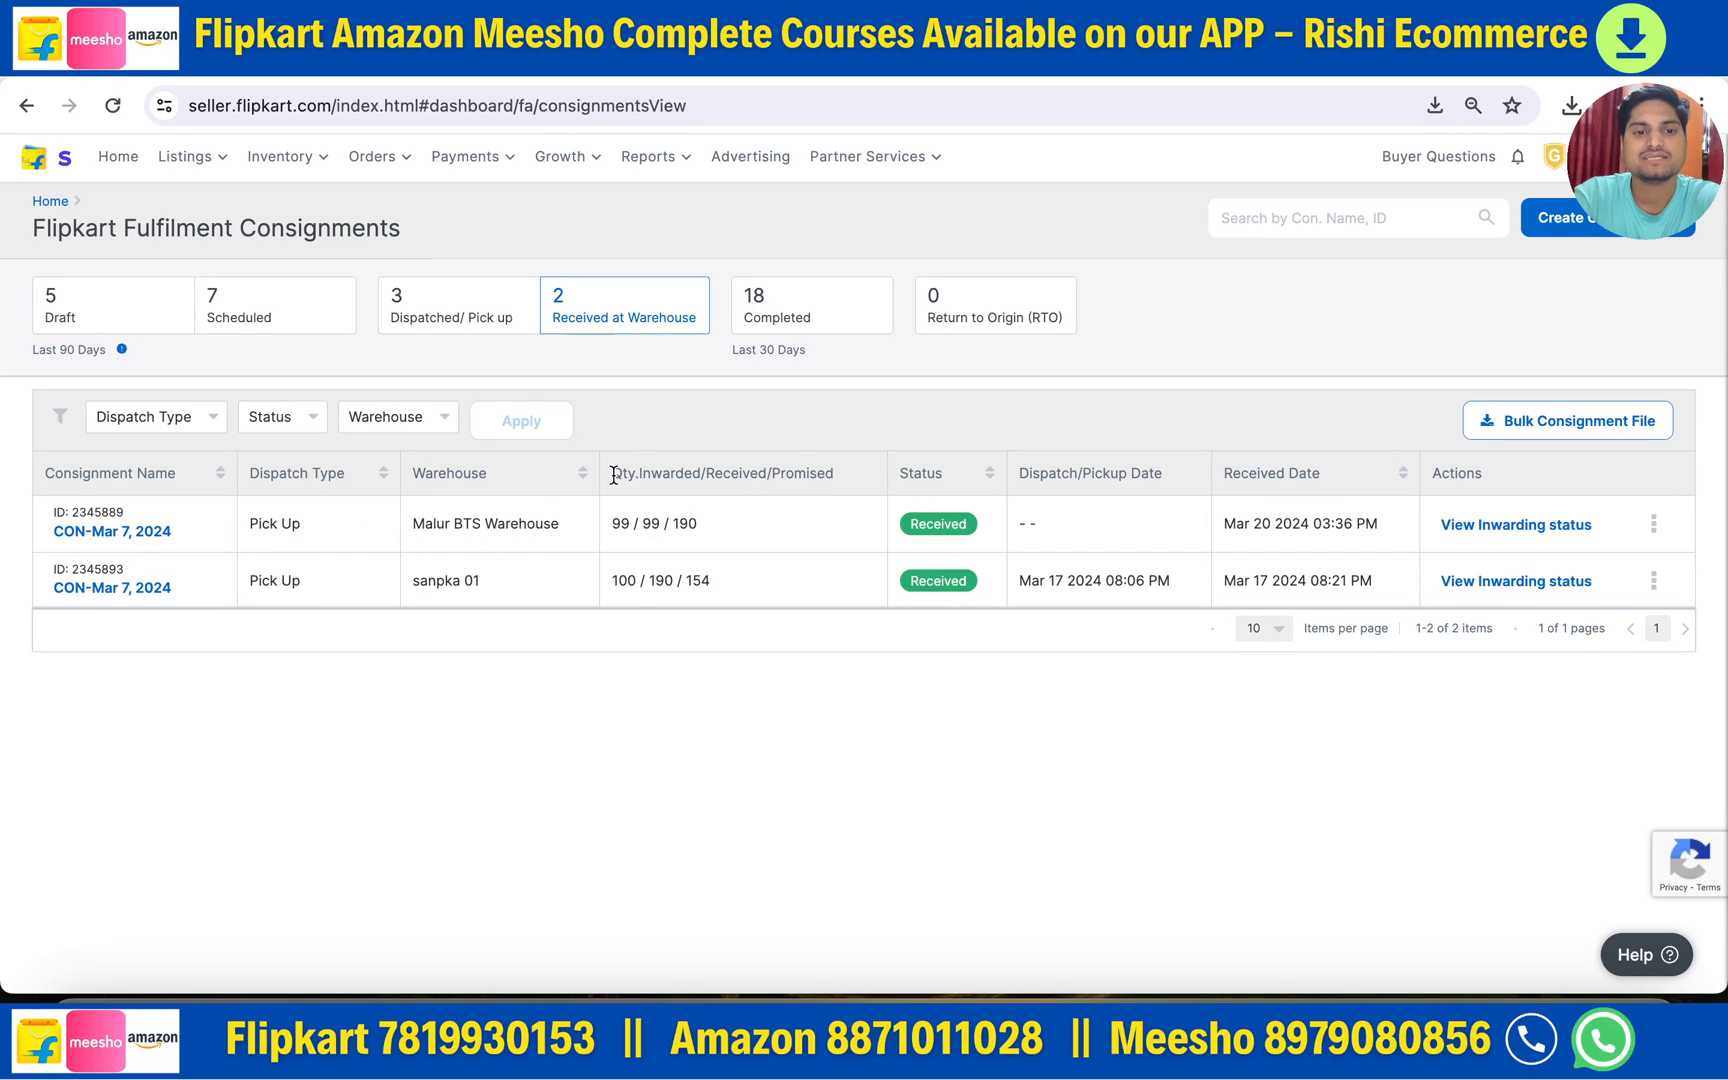
# - Inspect row one's Inwarded/Received/Promised quantities: 99, 99 and 190
pyautogui.moveTo(612, 476); pyautogui.dragTo(860, 484)
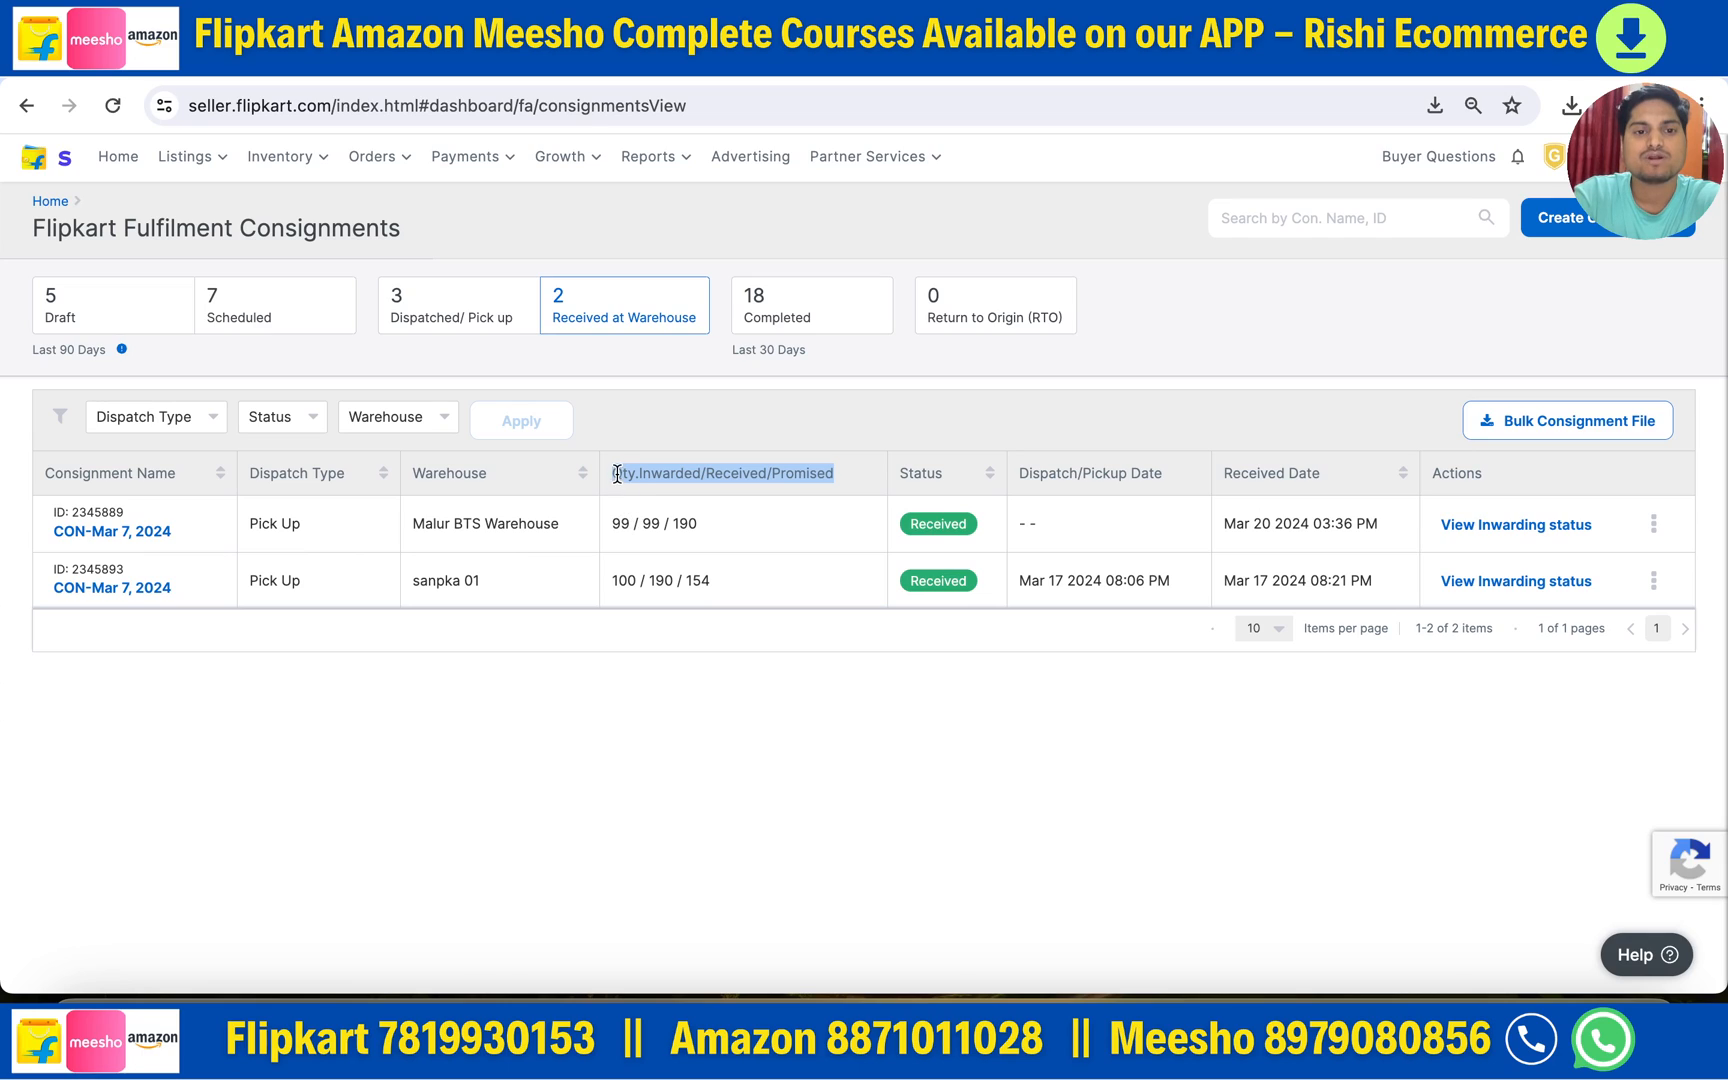
pyautogui.moveTo(617, 475); pyautogui.dragTo(689, 476)
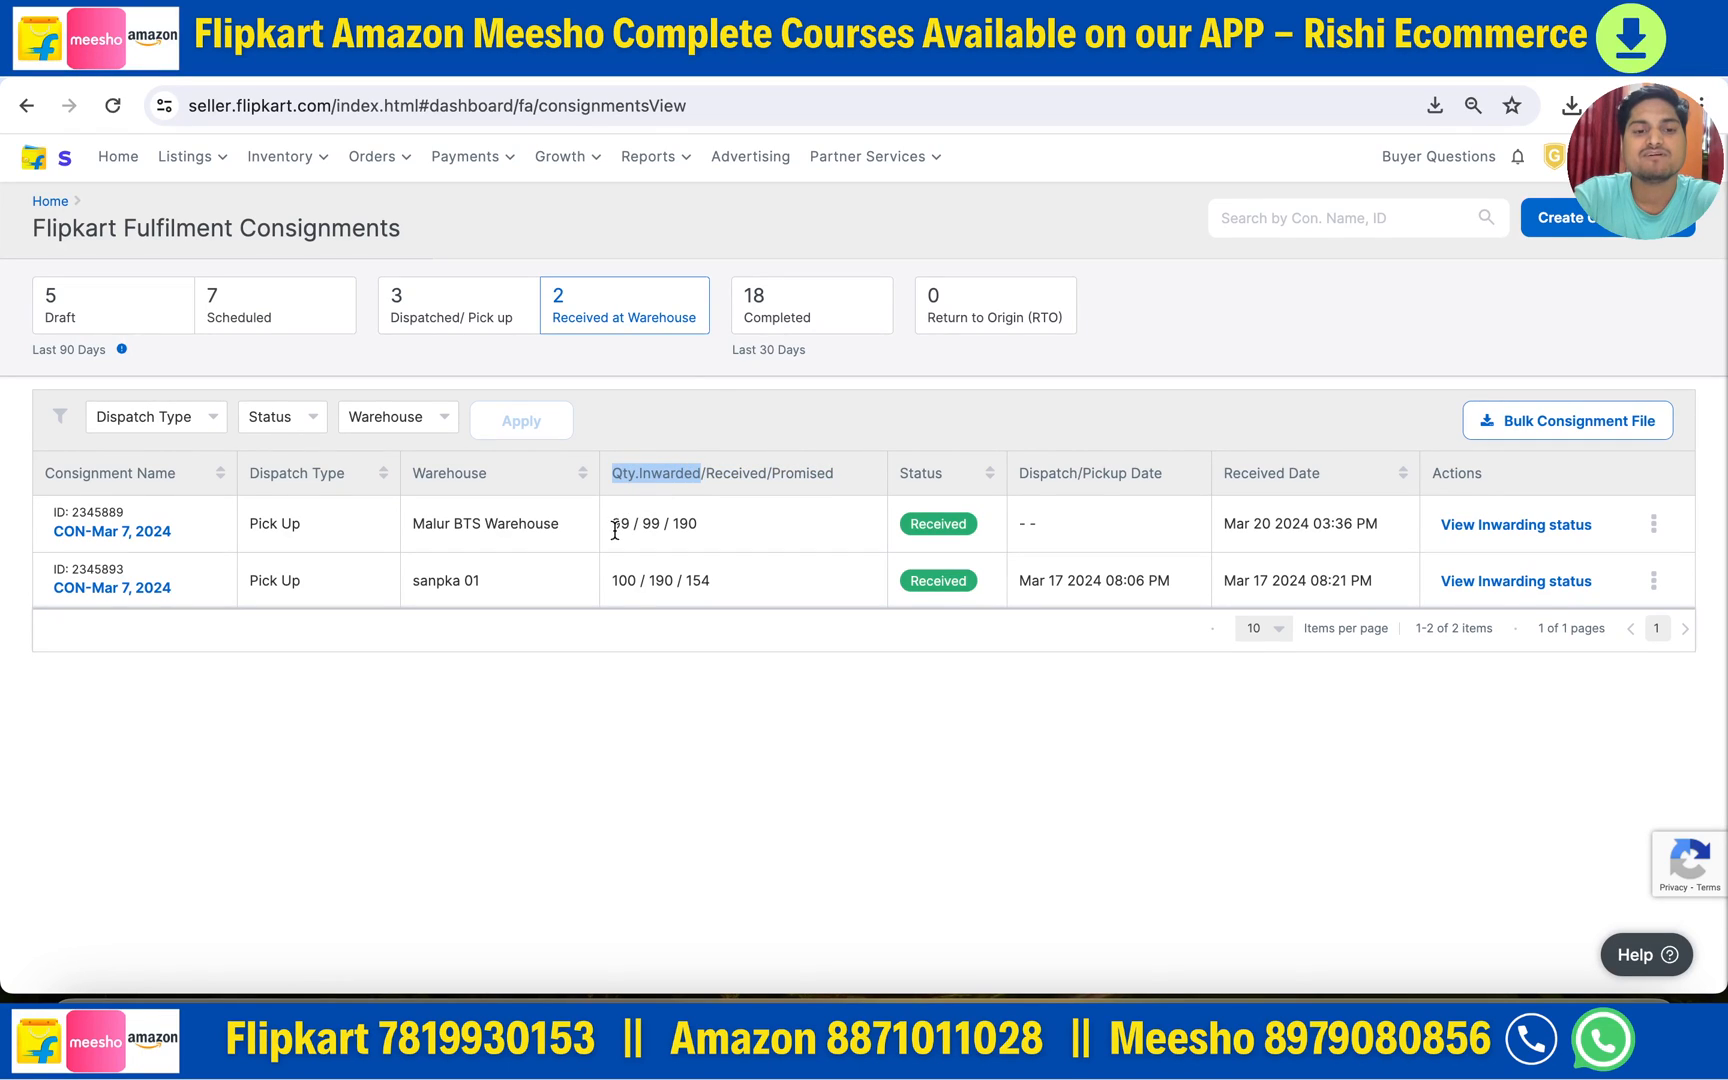
pyautogui.moveTo(611, 524); pyautogui.dragTo(630, 523)
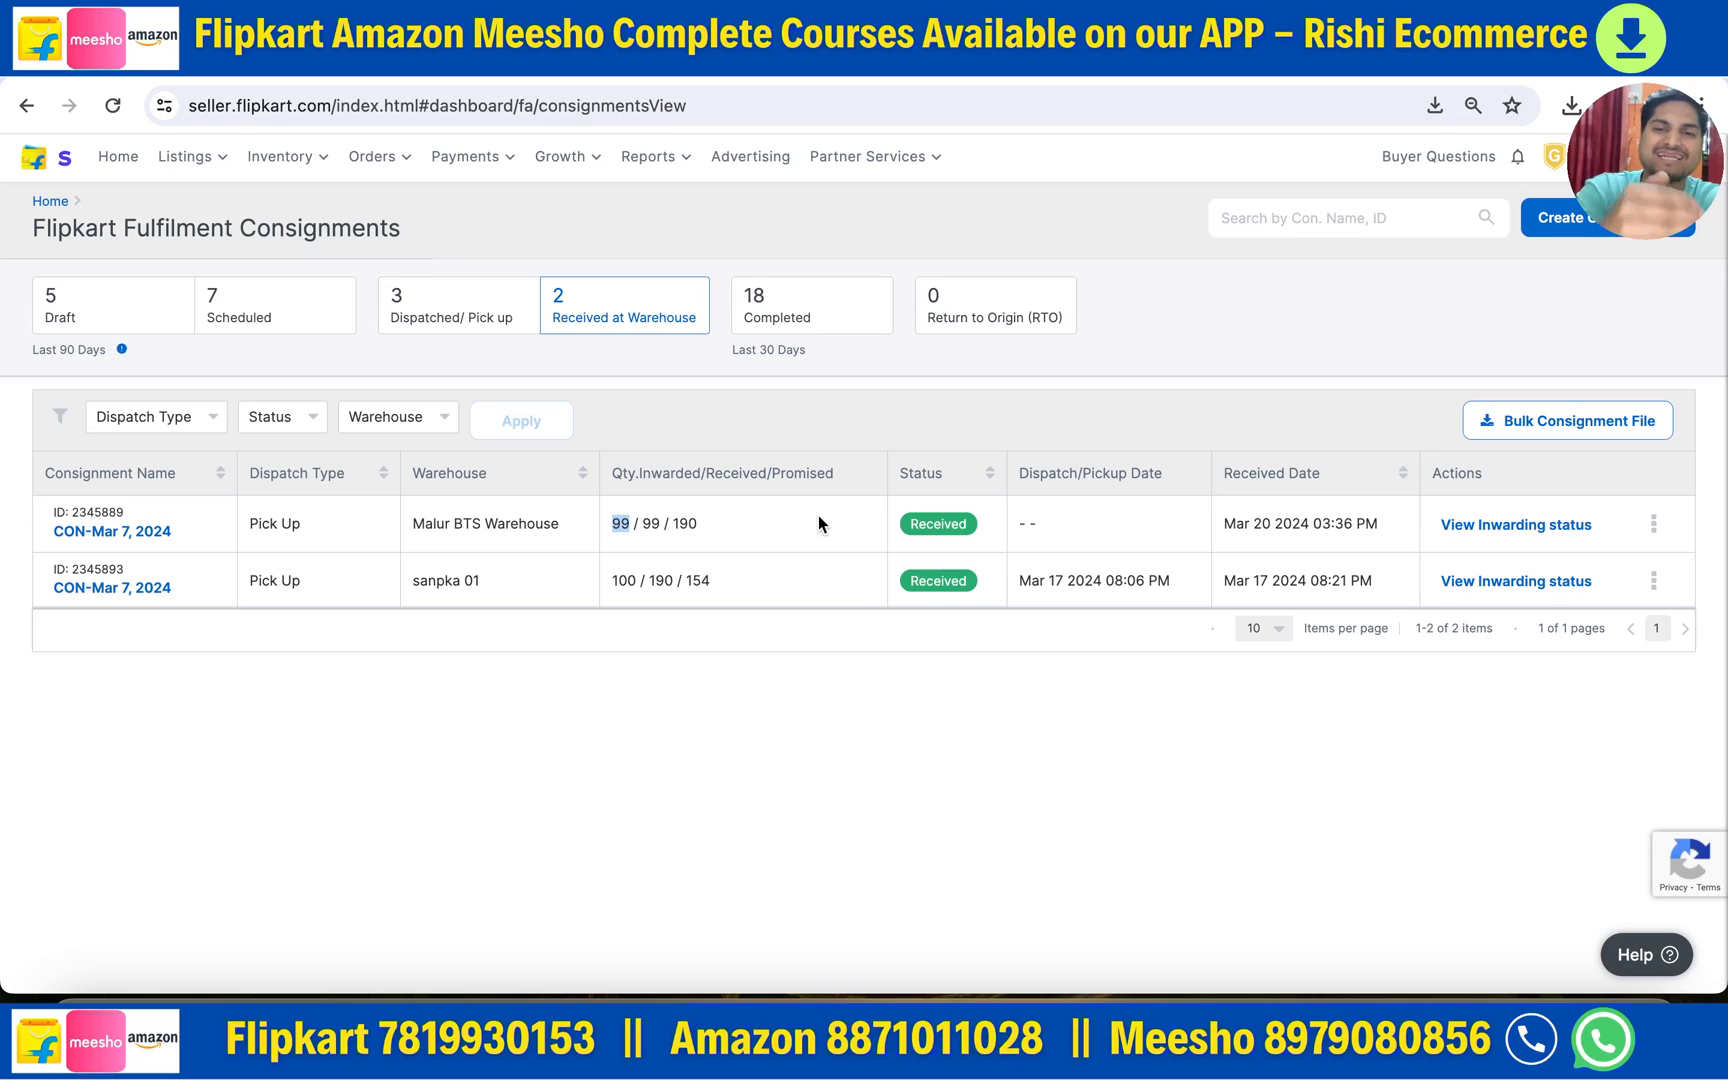
pyautogui.moveTo(310, 168)
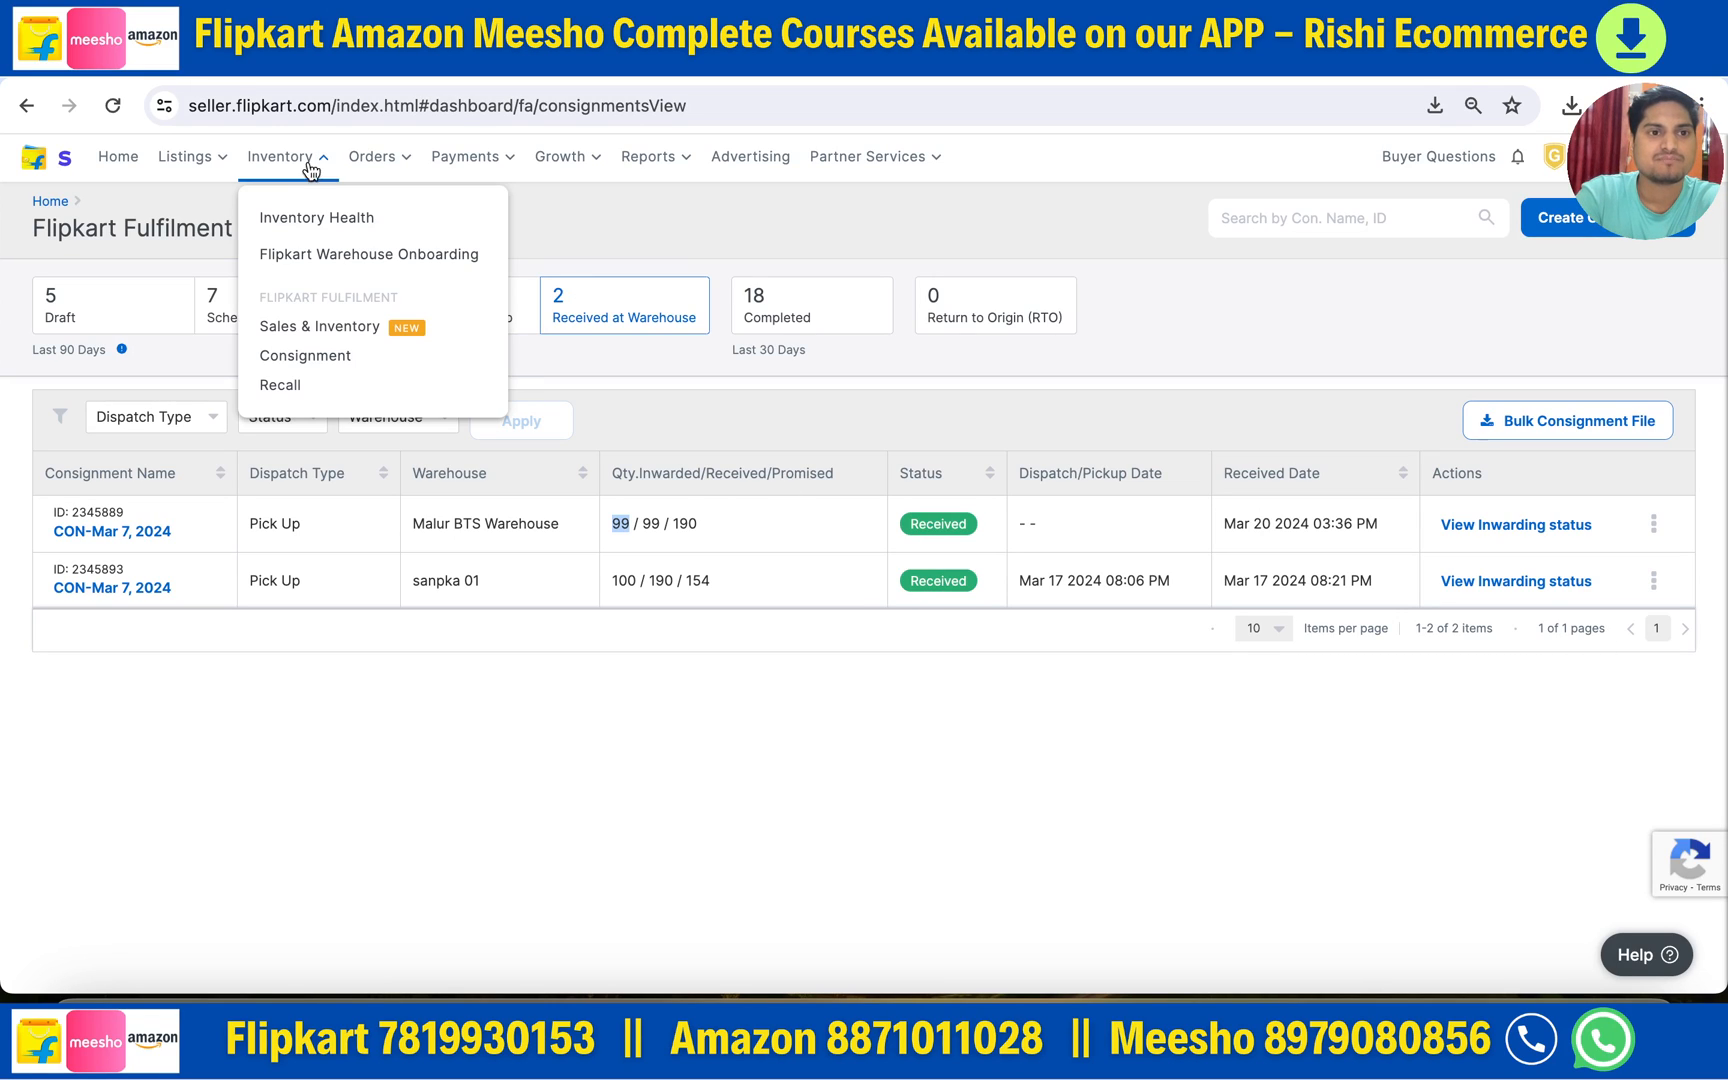
pyautogui.moveTo(184, 173)
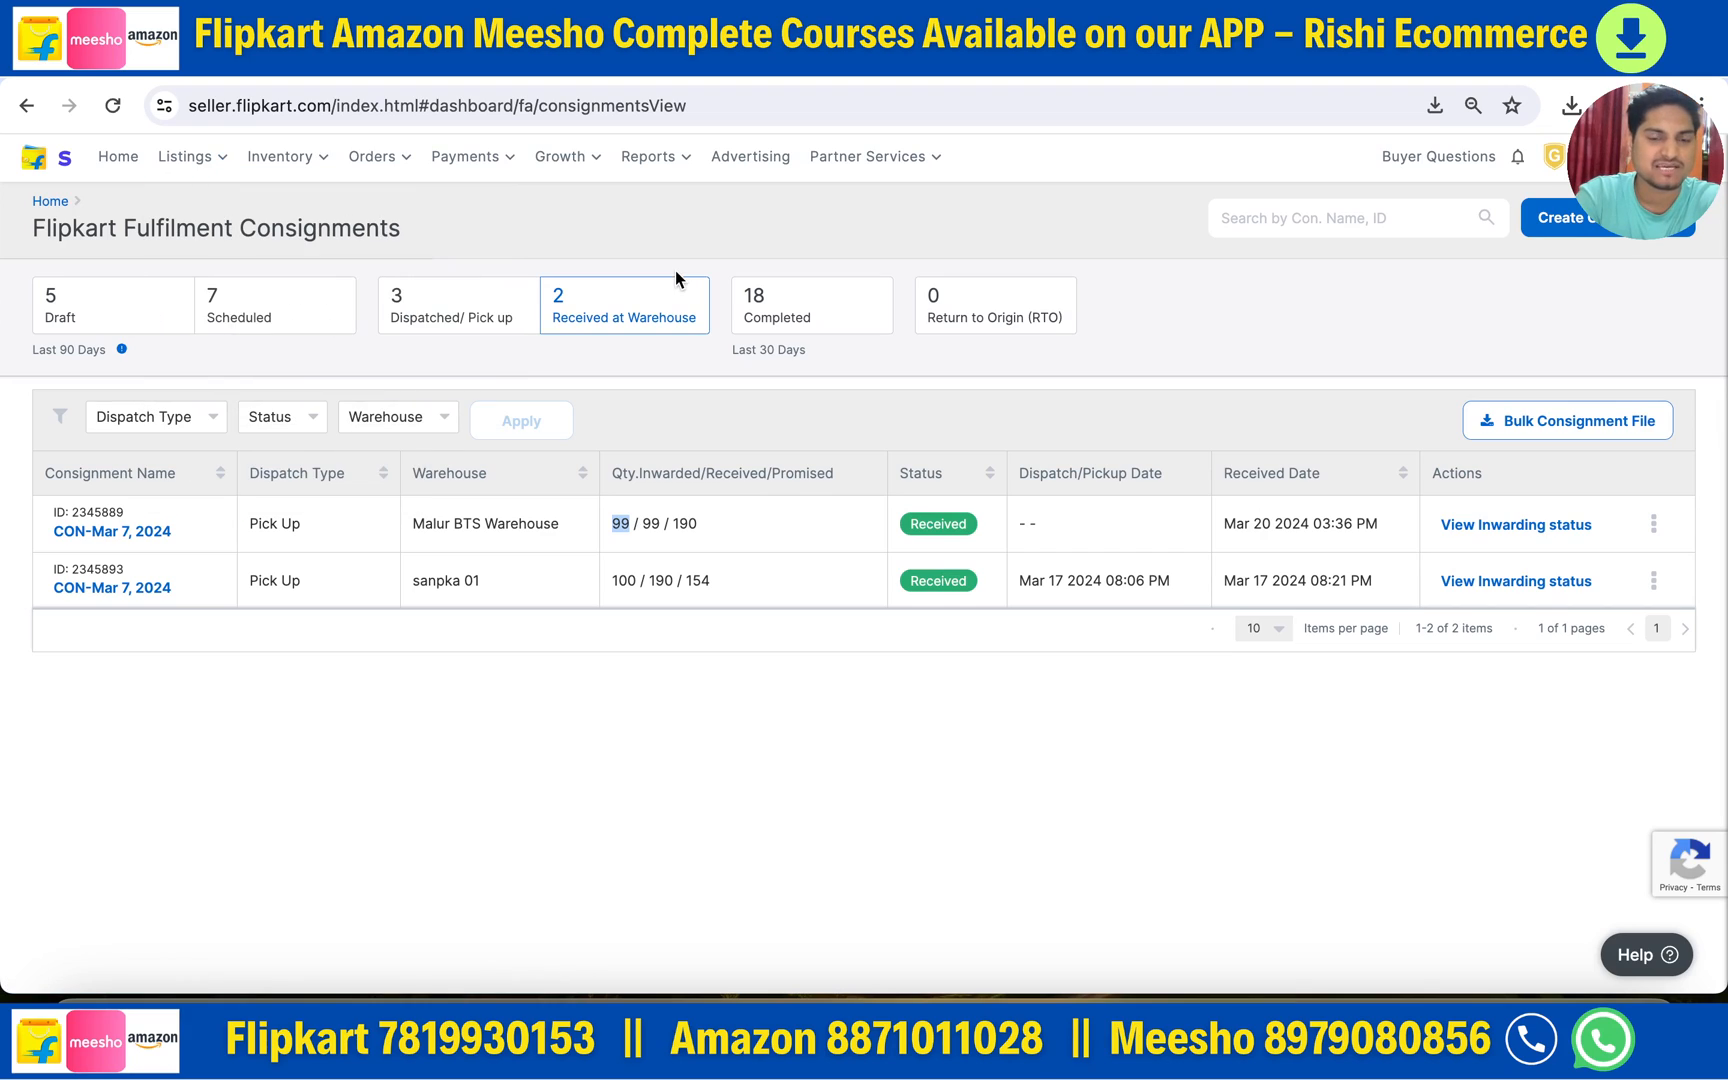
pyautogui.click(616, 520)
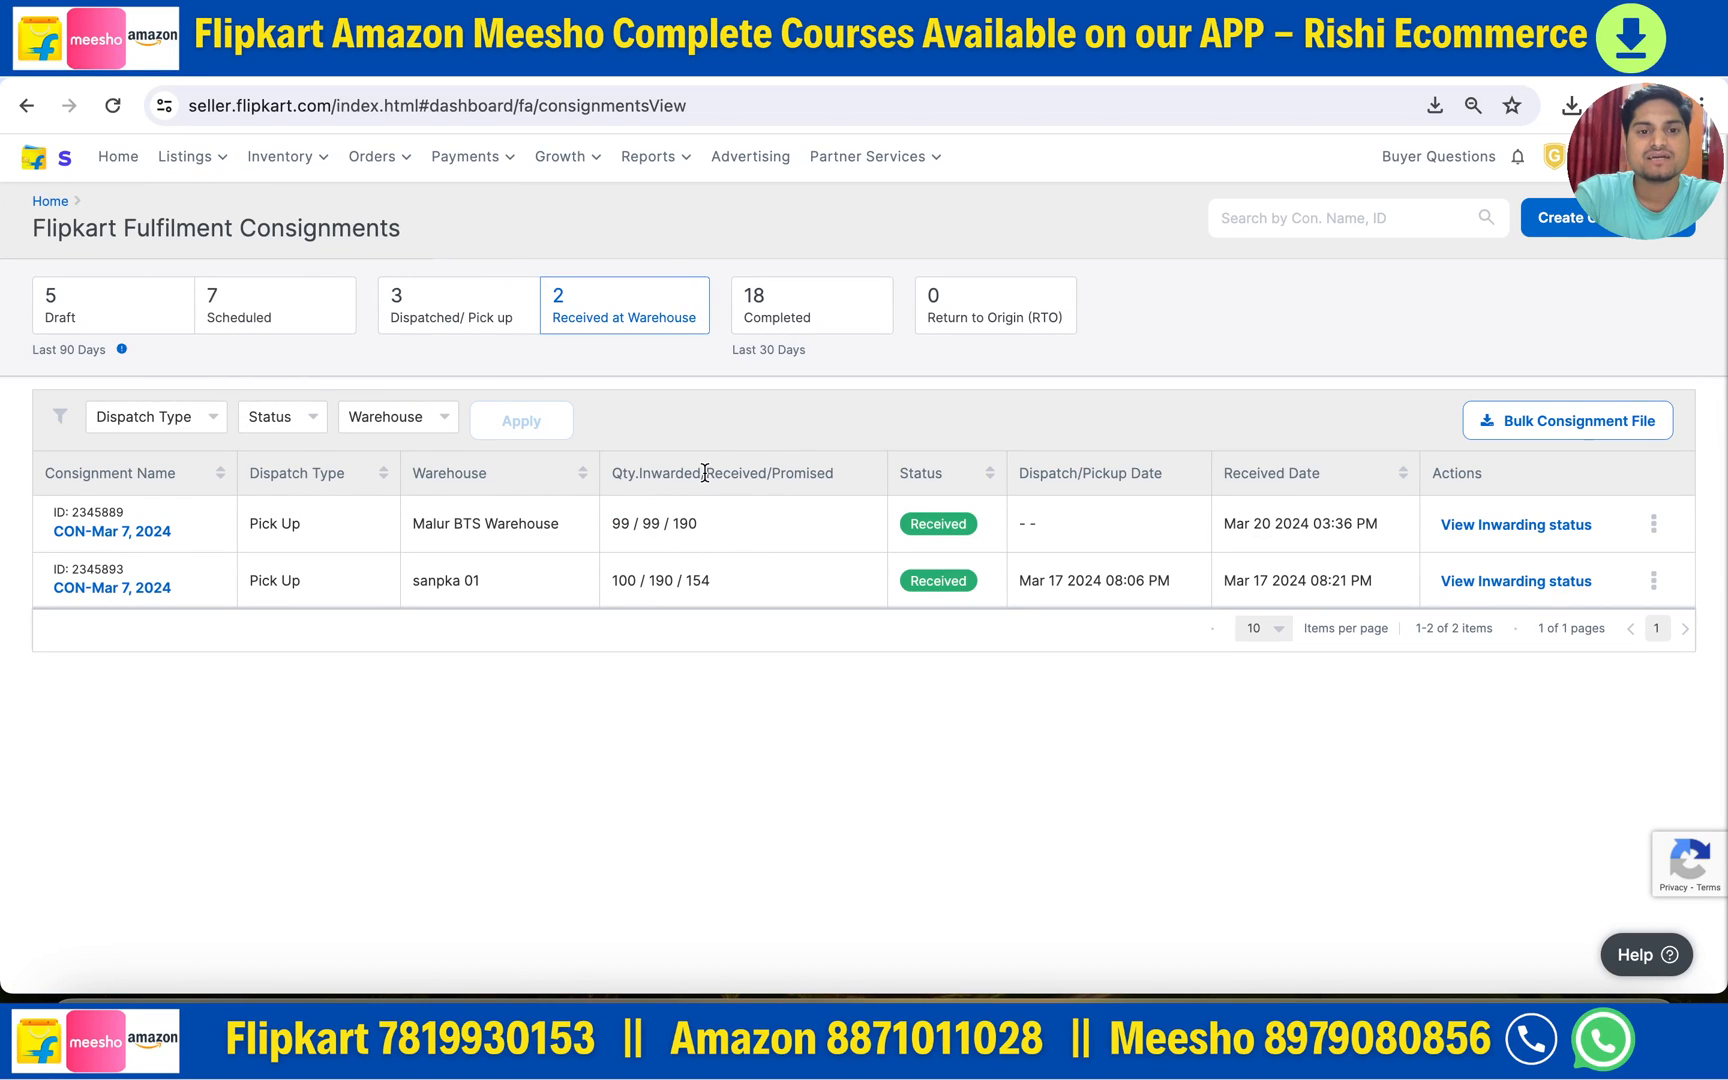
pyautogui.moveTo(705, 472); pyautogui.dragTo(766, 473)
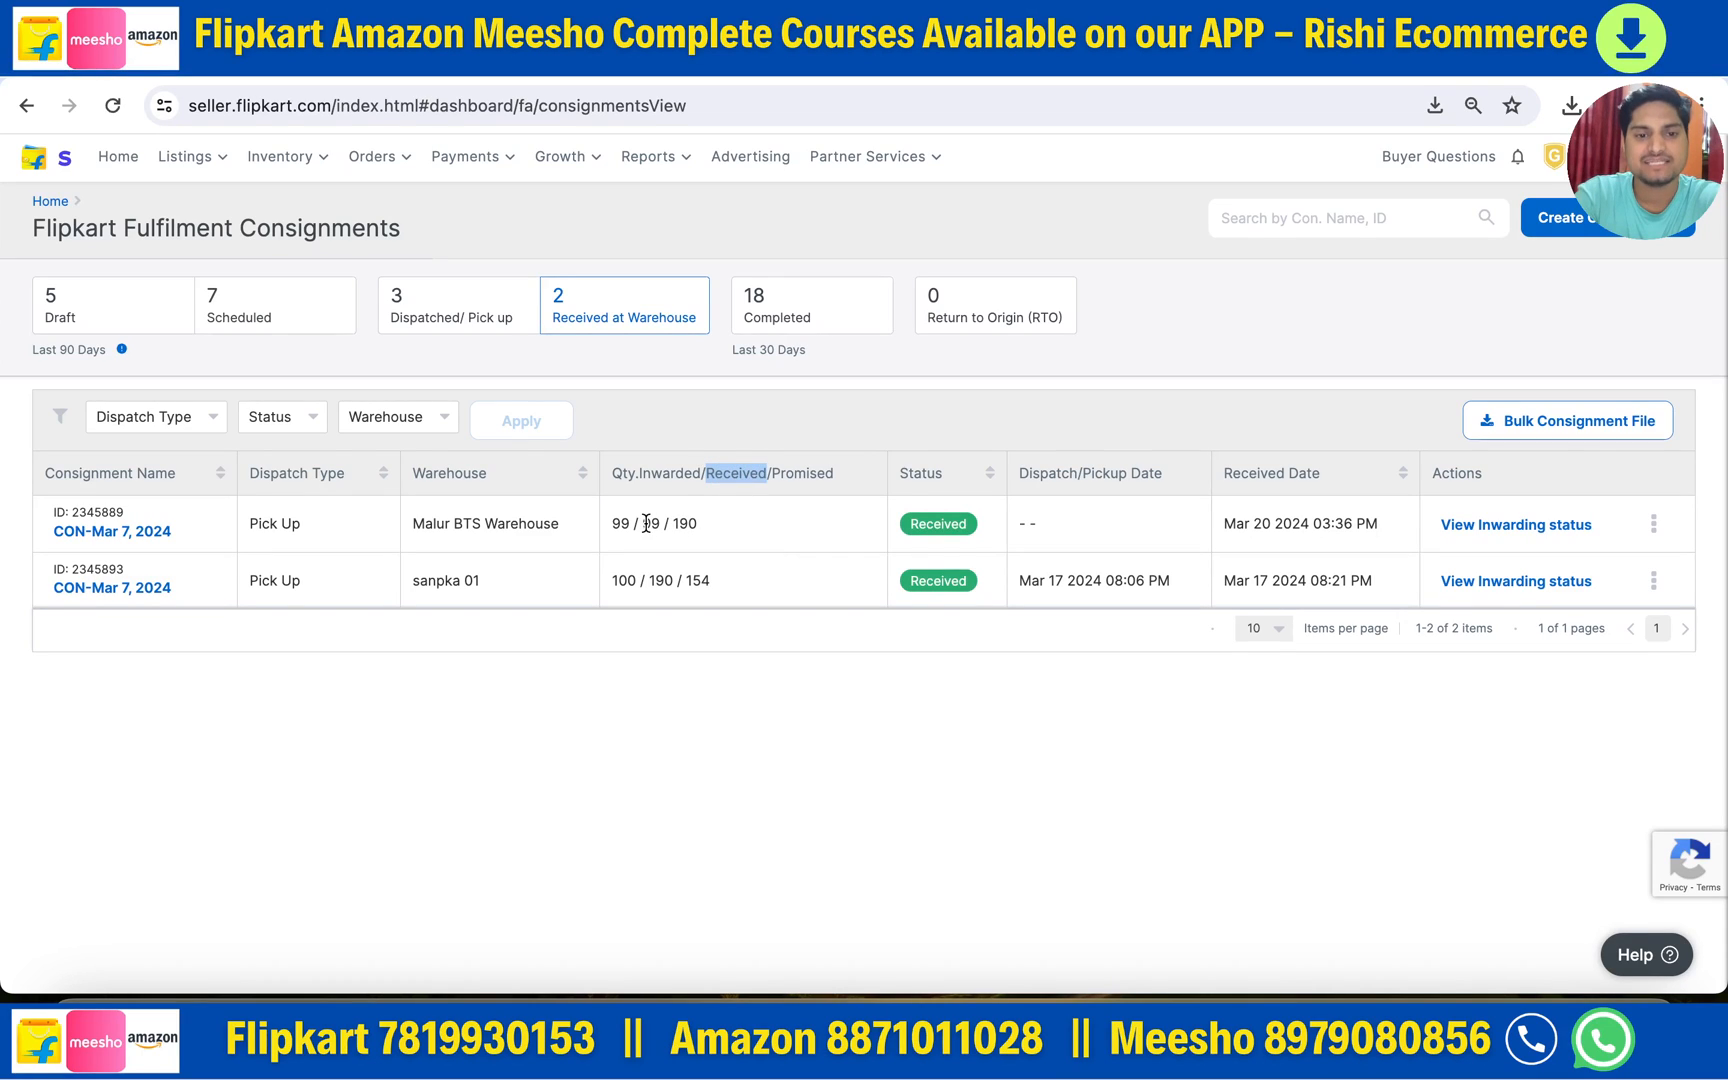
pyautogui.moveTo(646, 522); pyautogui.dragTo(659, 523)
pyautogui.moveTo(772, 472); pyautogui.dragTo(834, 473)
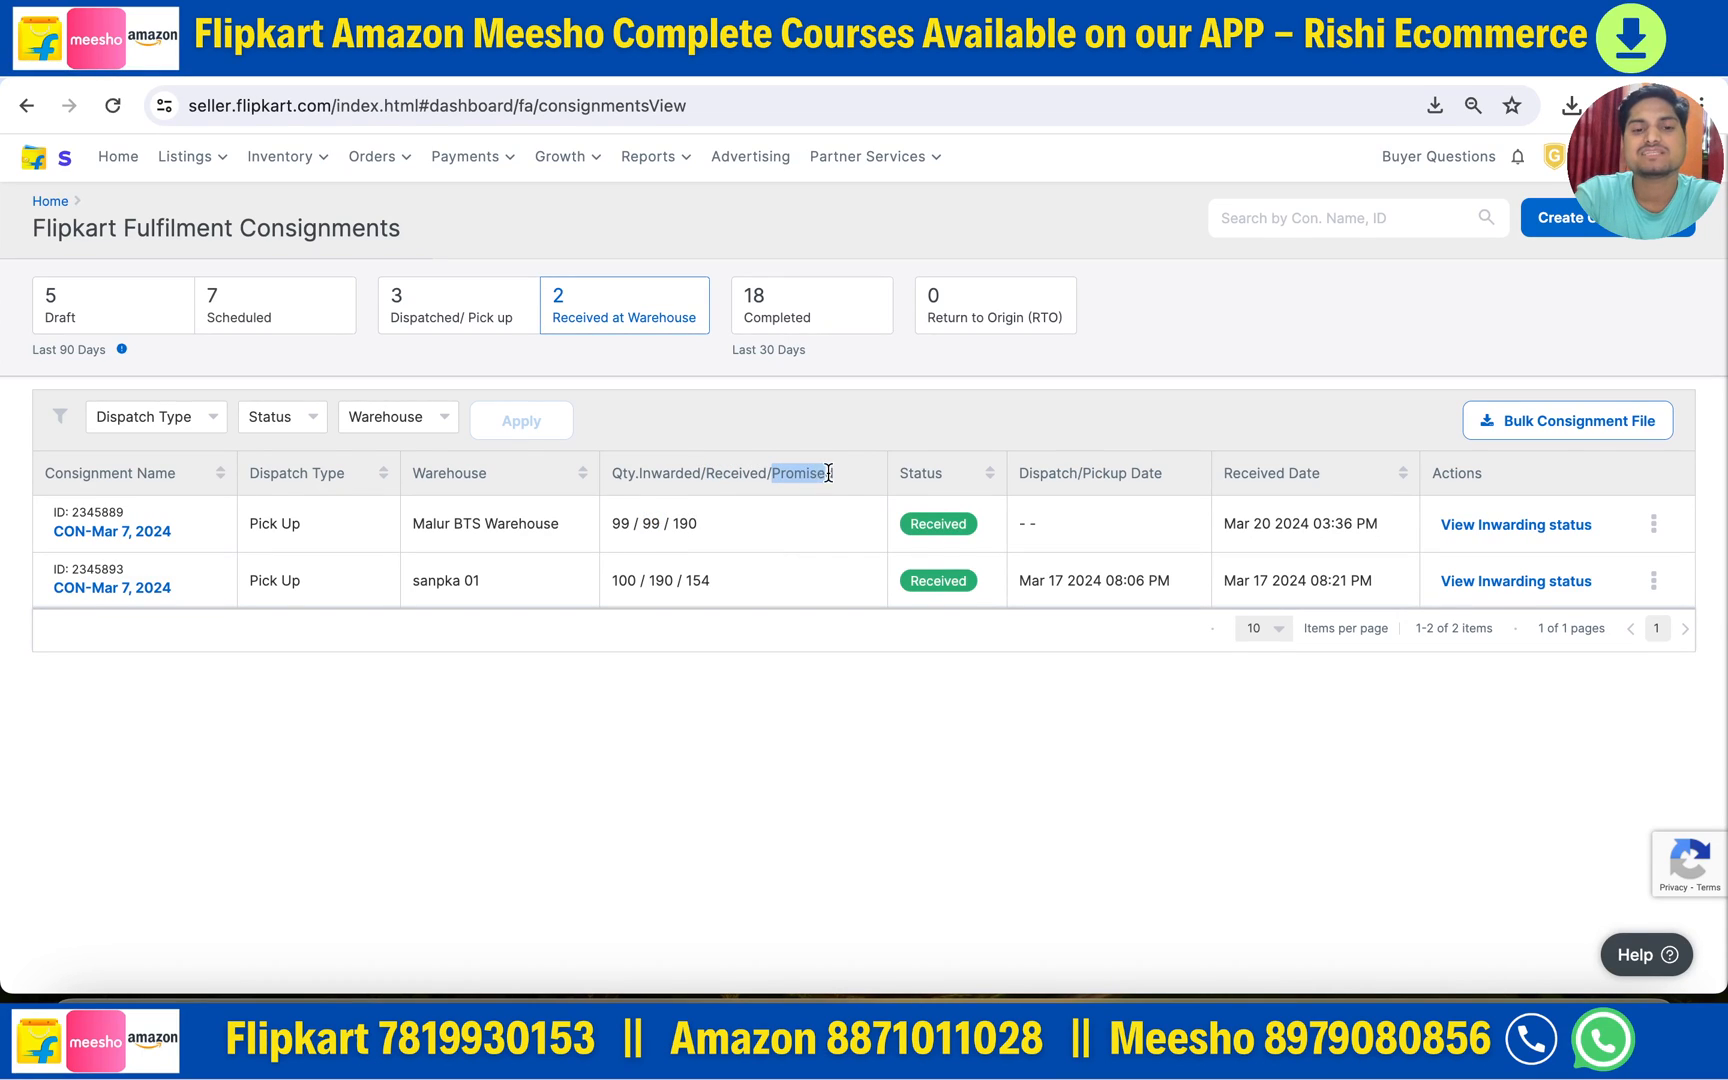
pyautogui.moveTo(672, 522); pyautogui.dragTo(724, 522)
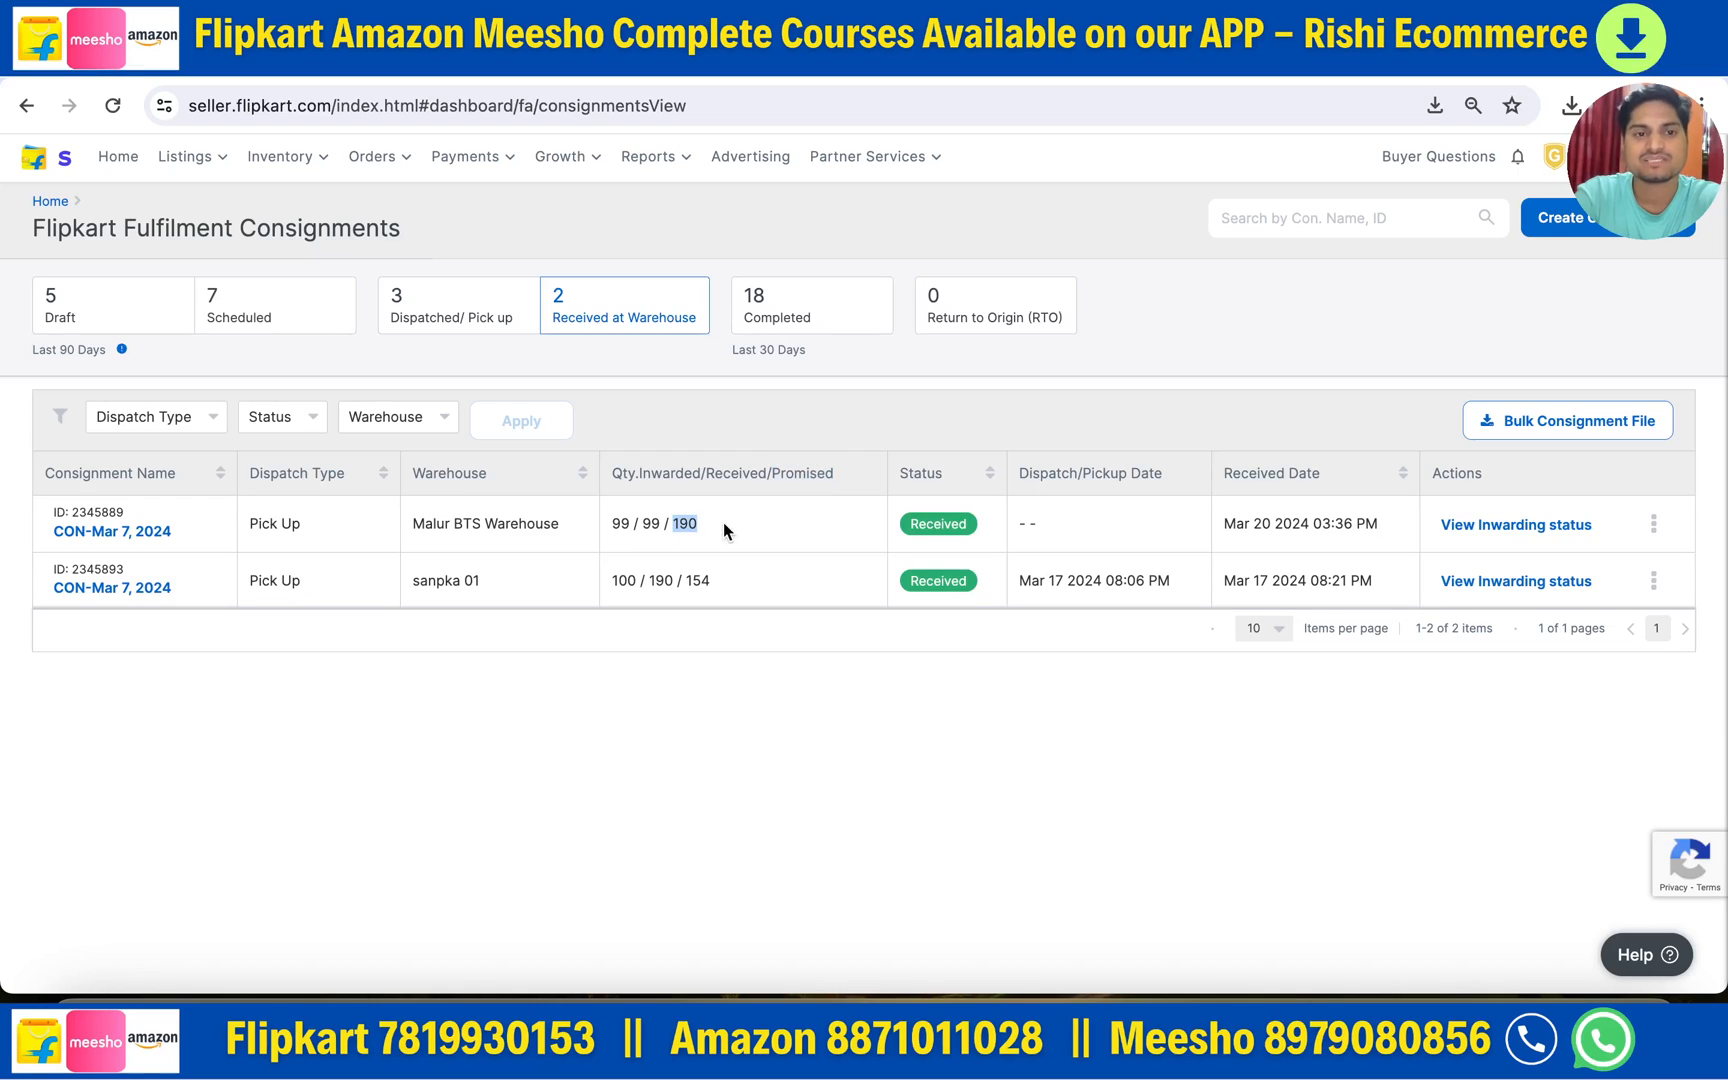
# - Filter to Scheduled consignments and open the CON-Mar 18, 2024 consignment's details
pyautogui.click(410, 308)
pyautogui.click(283, 286)
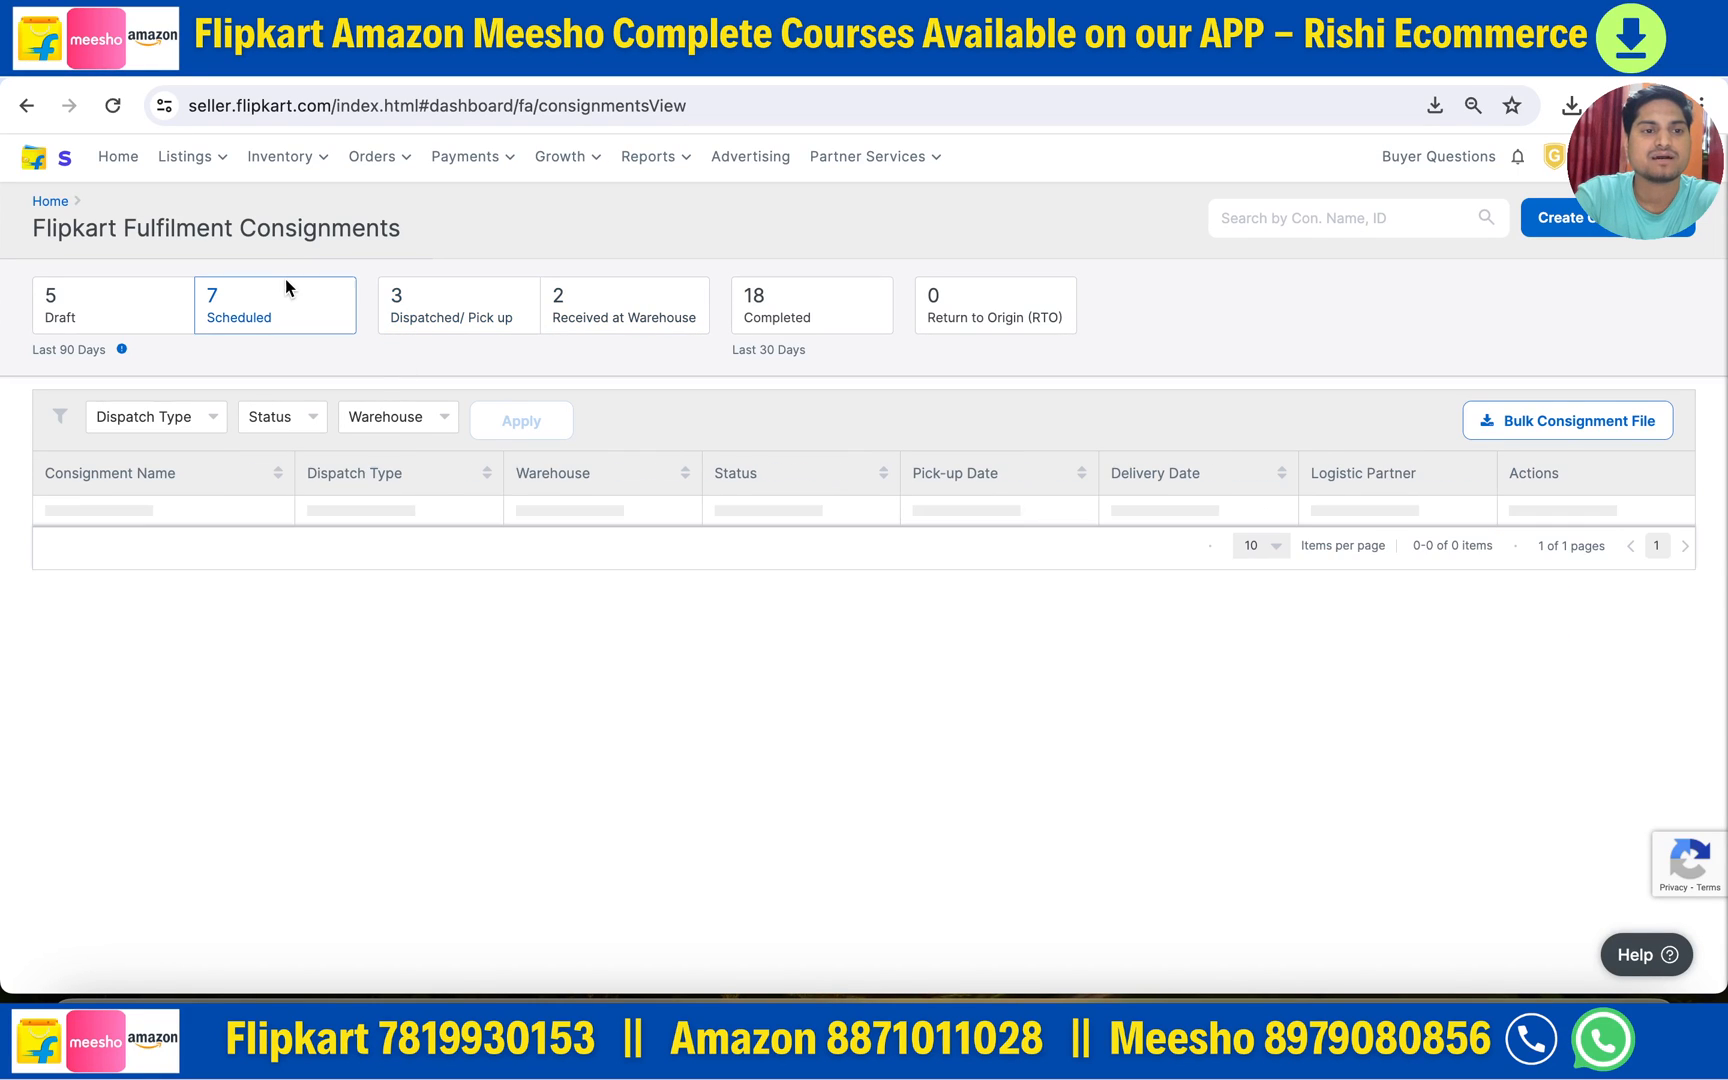
pyautogui.click(126, 535)
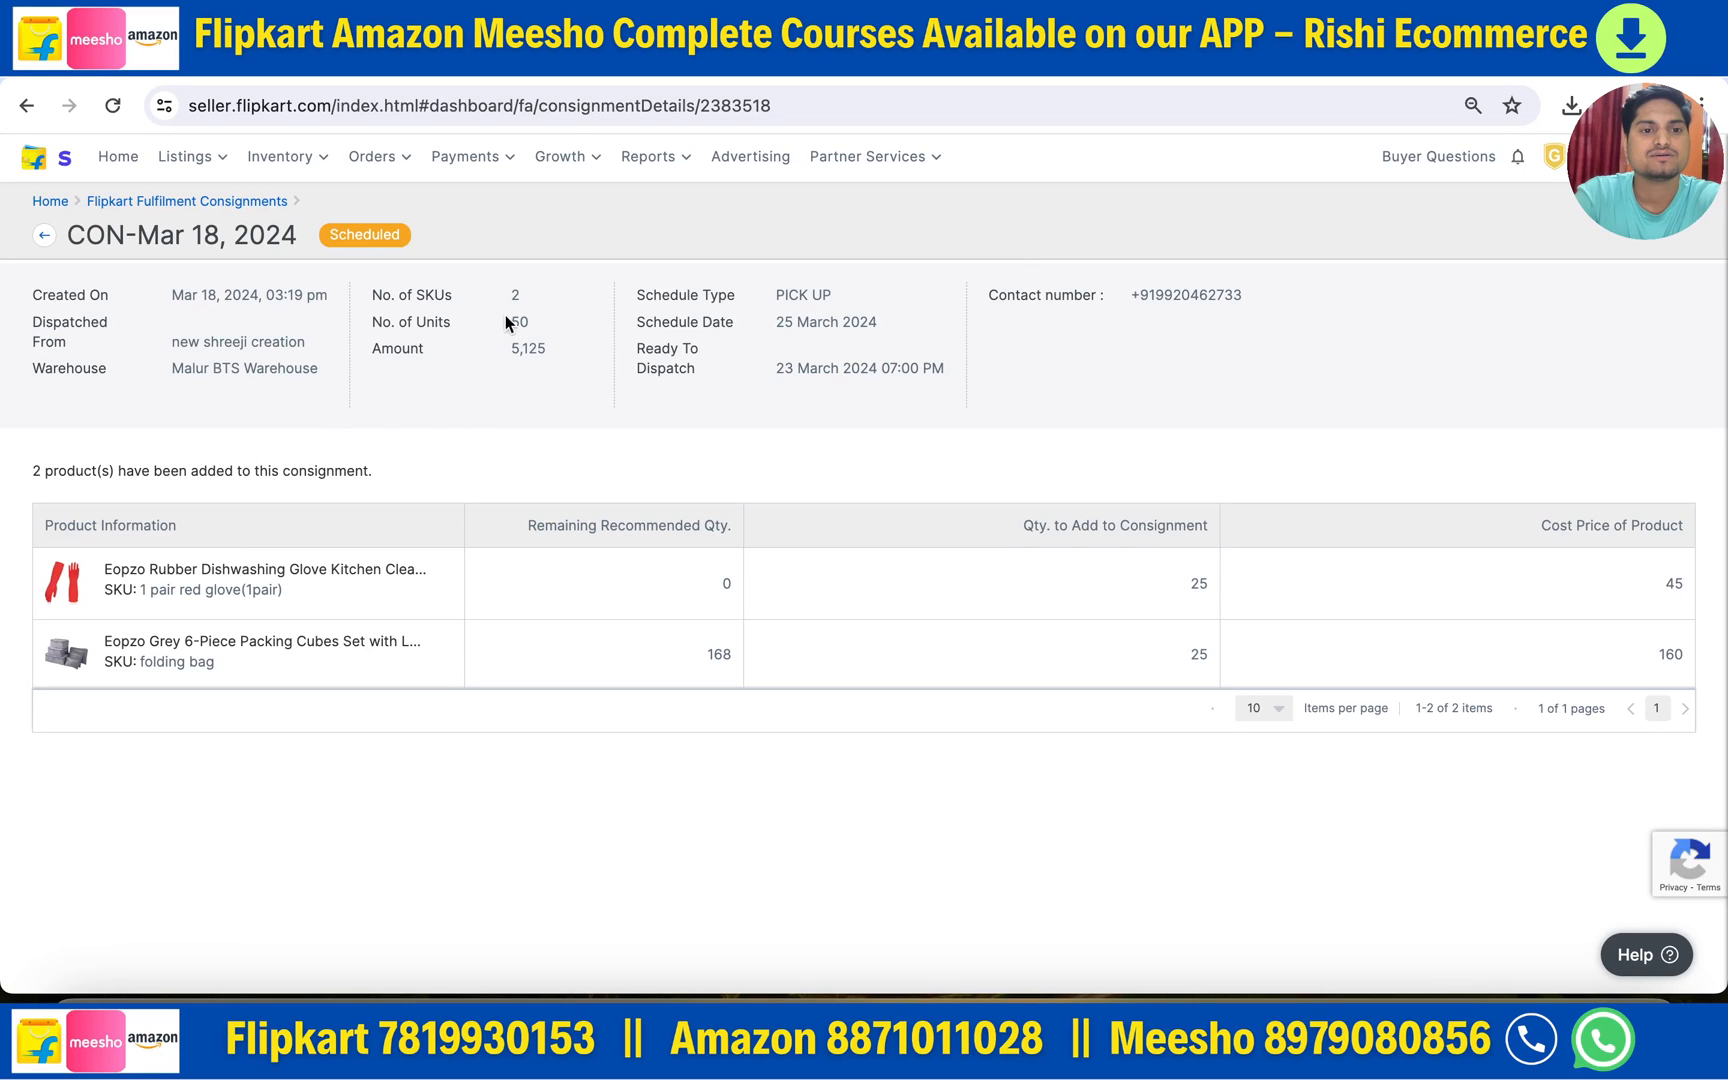
# - Compare Received at Warehouse quantities and open sanpka 01 CON-Mar 7, 2024's inwarding status
pyautogui.hotkey('alt', 'Left')
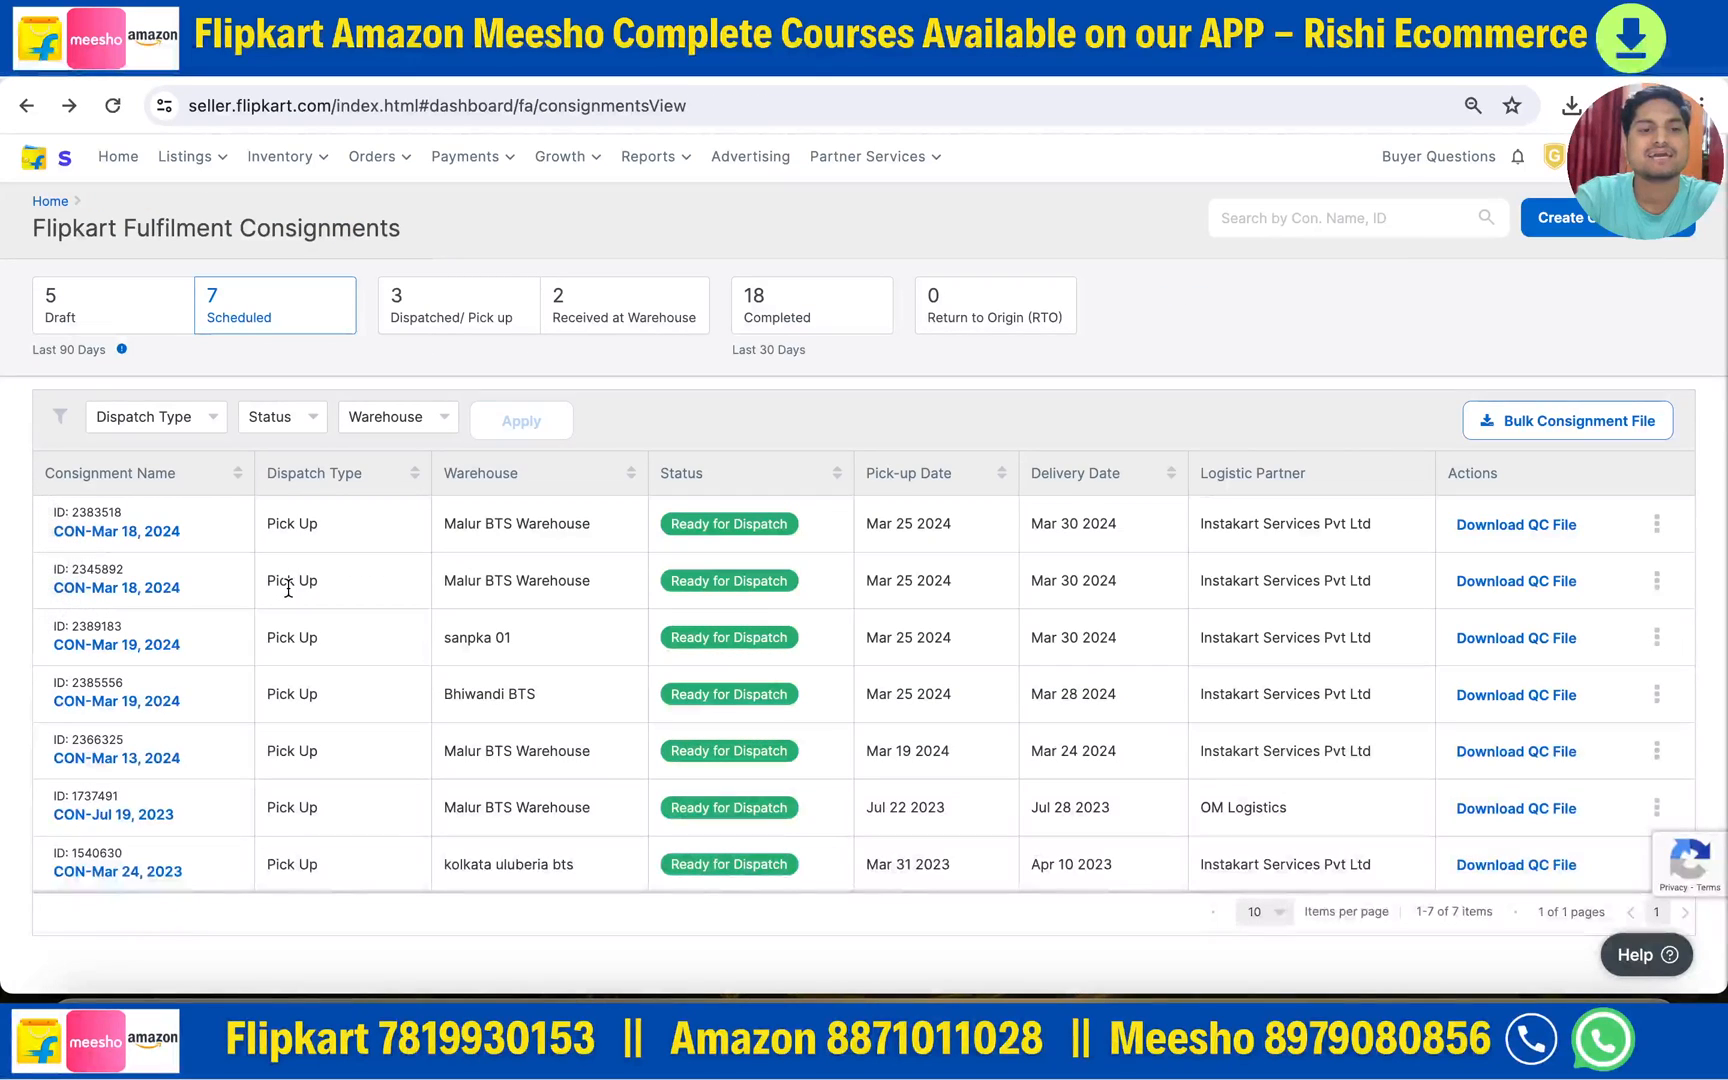
pyautogui.click(577, 323)
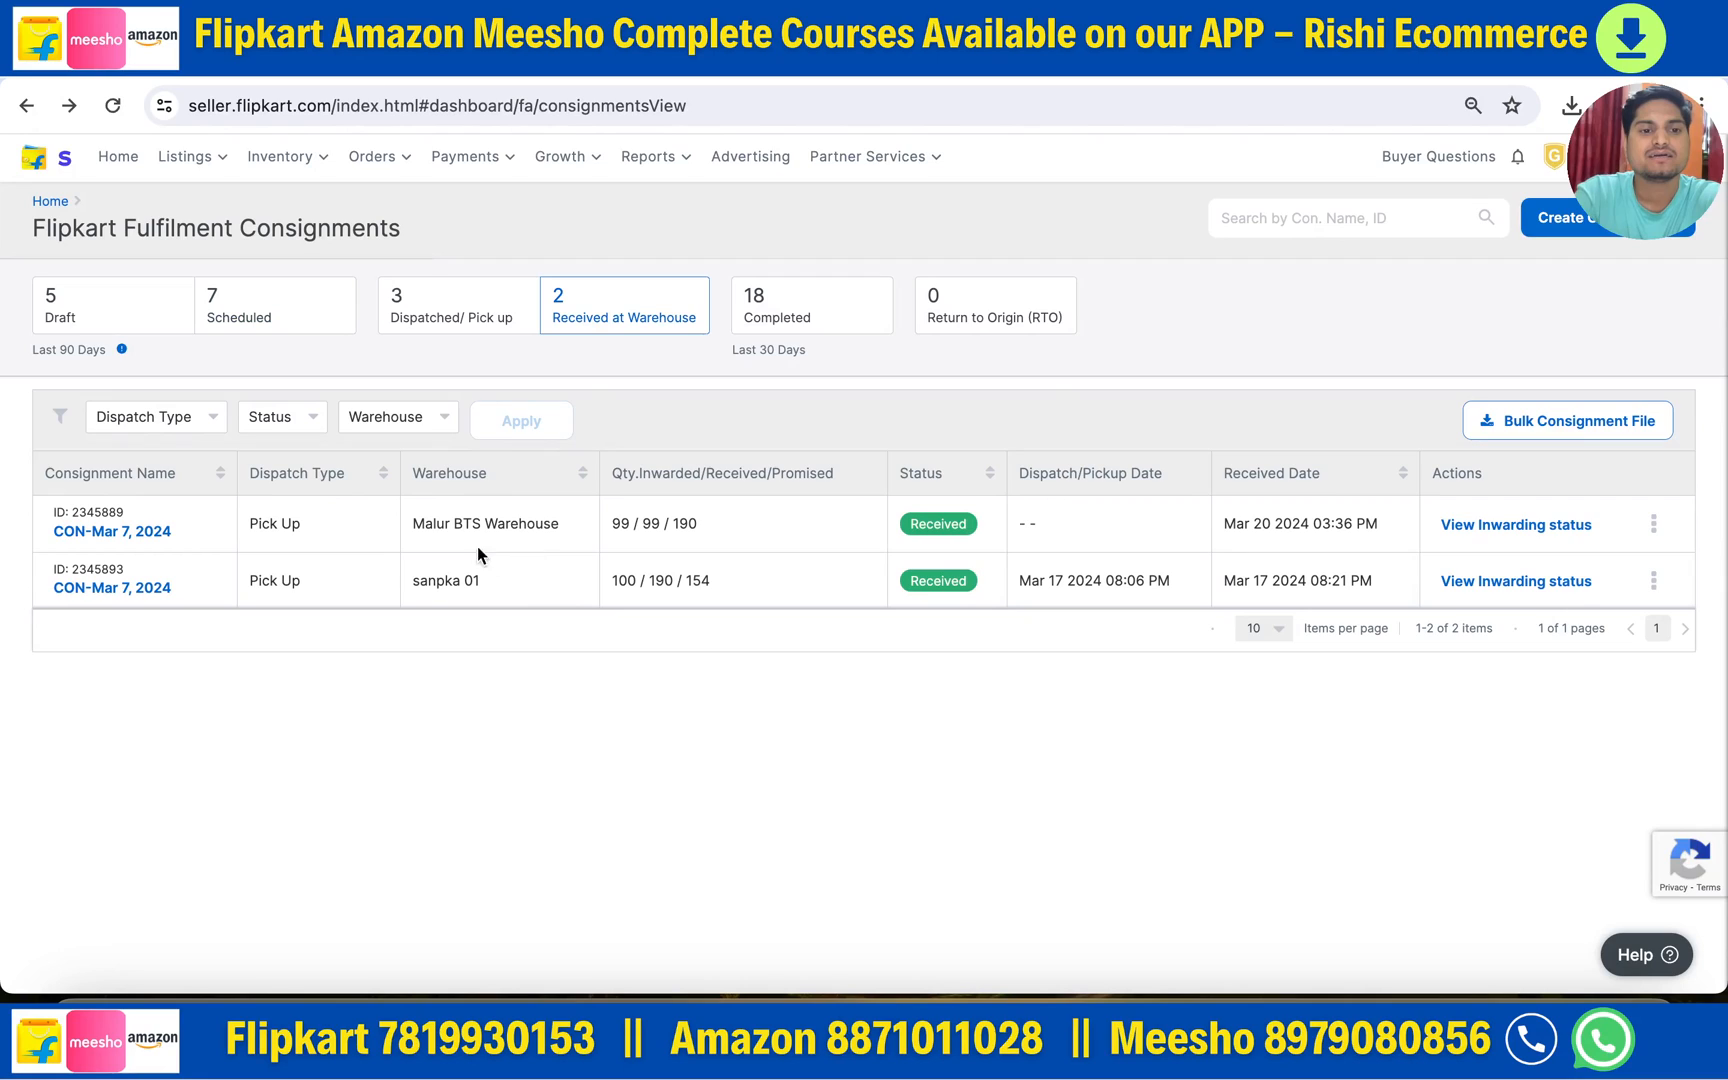
pyautogui.moveTo(609, 580); pyautogui.dragTo(708, 581)
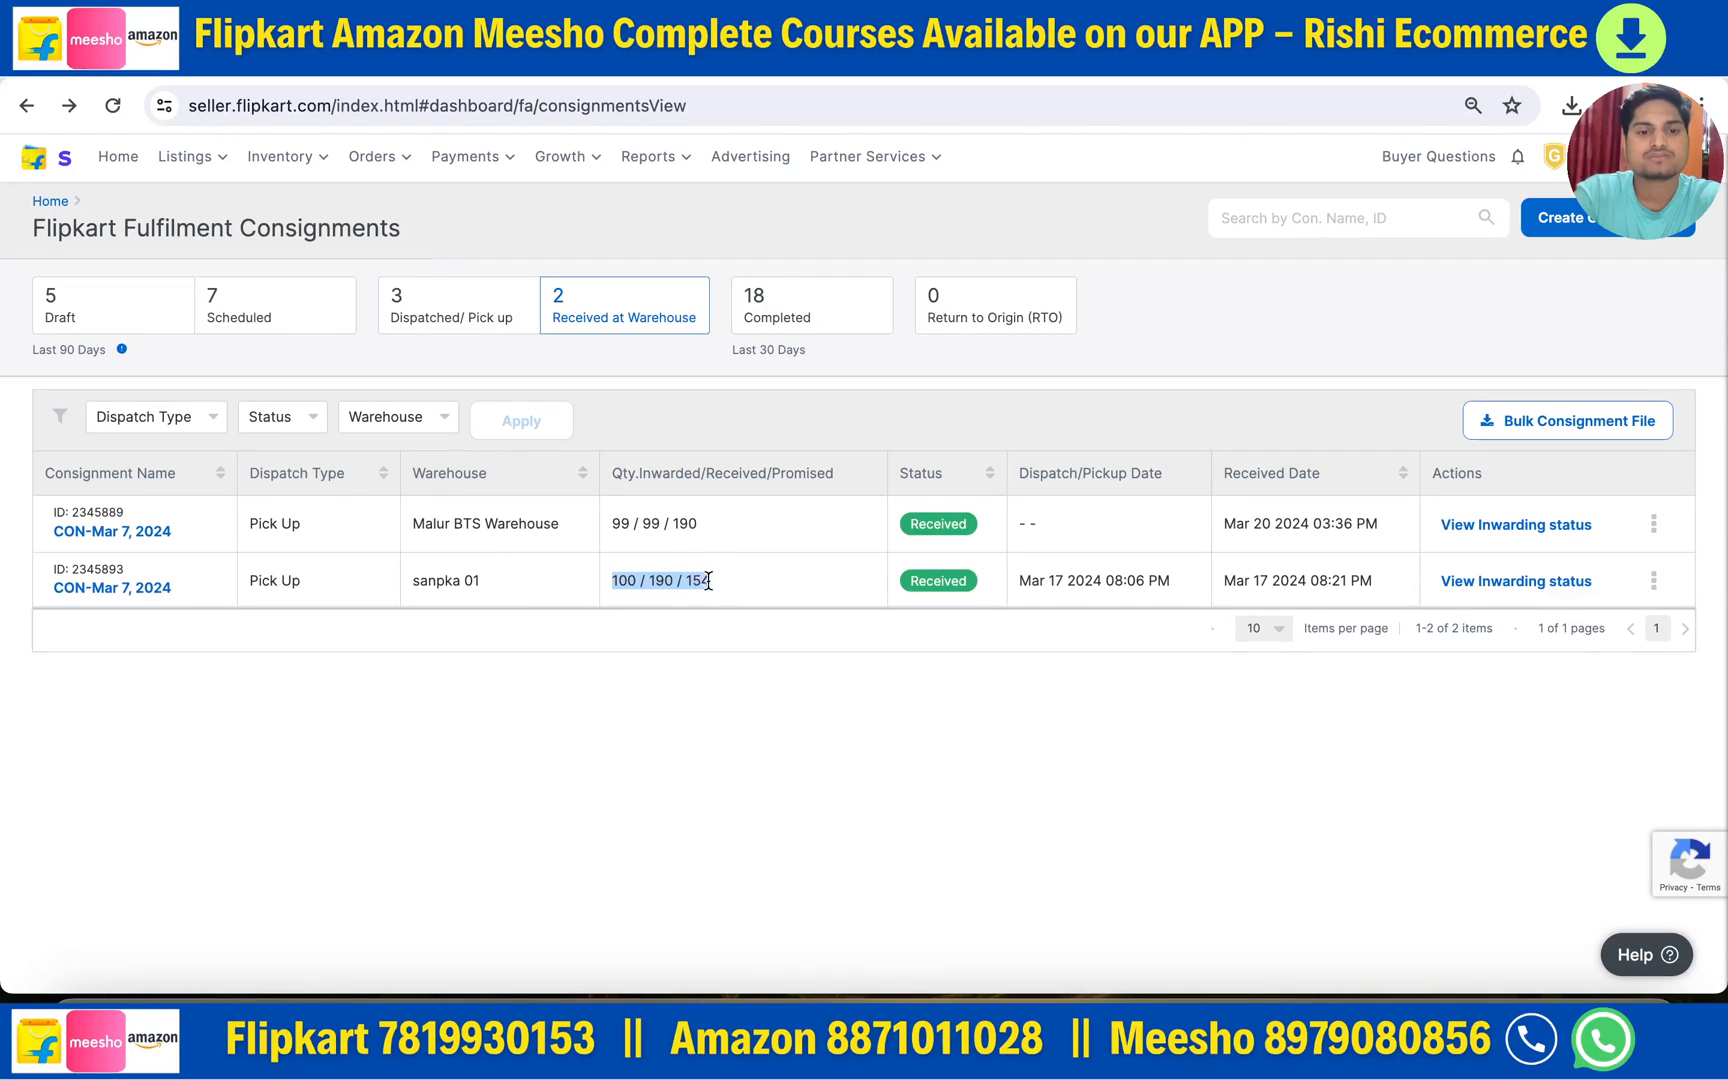
pyautogui.click(793, 562)
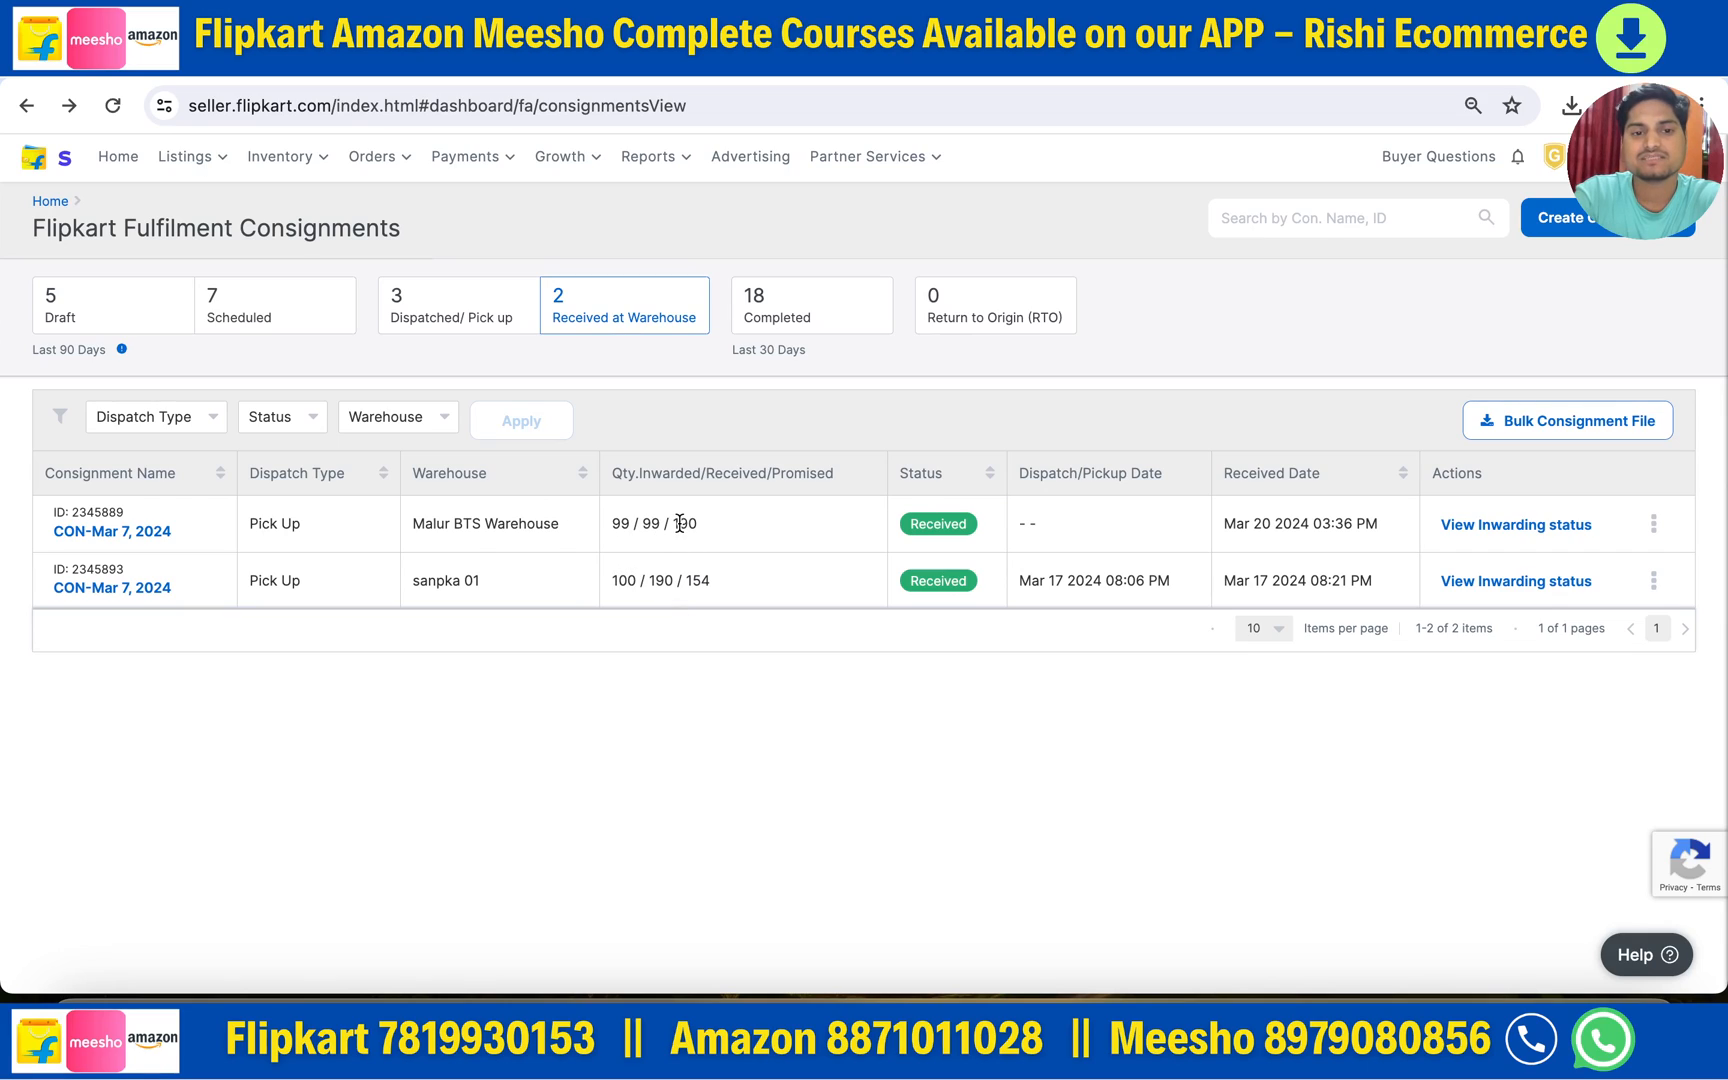
pyautogui.moveTo(638, 522)
pyautogui.mouseDown()
pyautogui.moveTo(671, 520)
pyautogui.moveTo(632, 520)
pyautogui.mouseUp()
pyautogui.click(668, 581)
pyautogui.moveTo(612, 580); pyautogui.dragTo(648, 577)
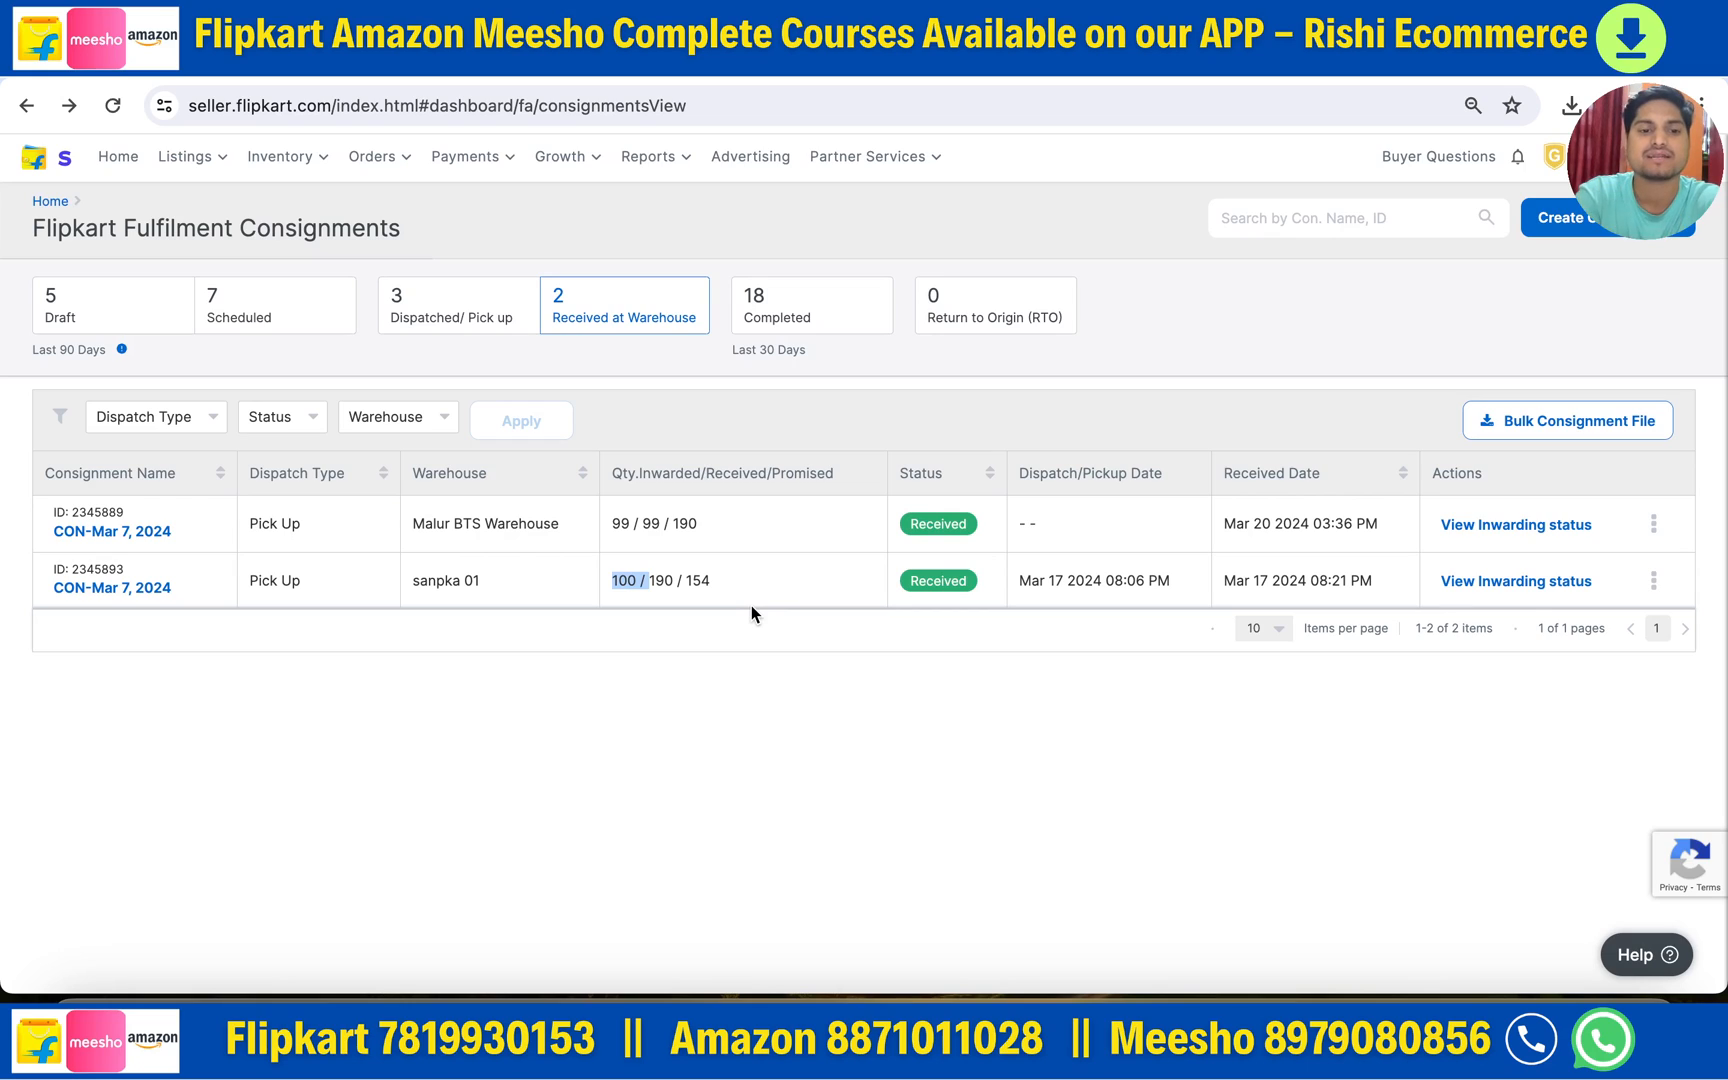
pyautogui.doubleClick(628, 585)
pyautogui.tripleClick(655, 588)
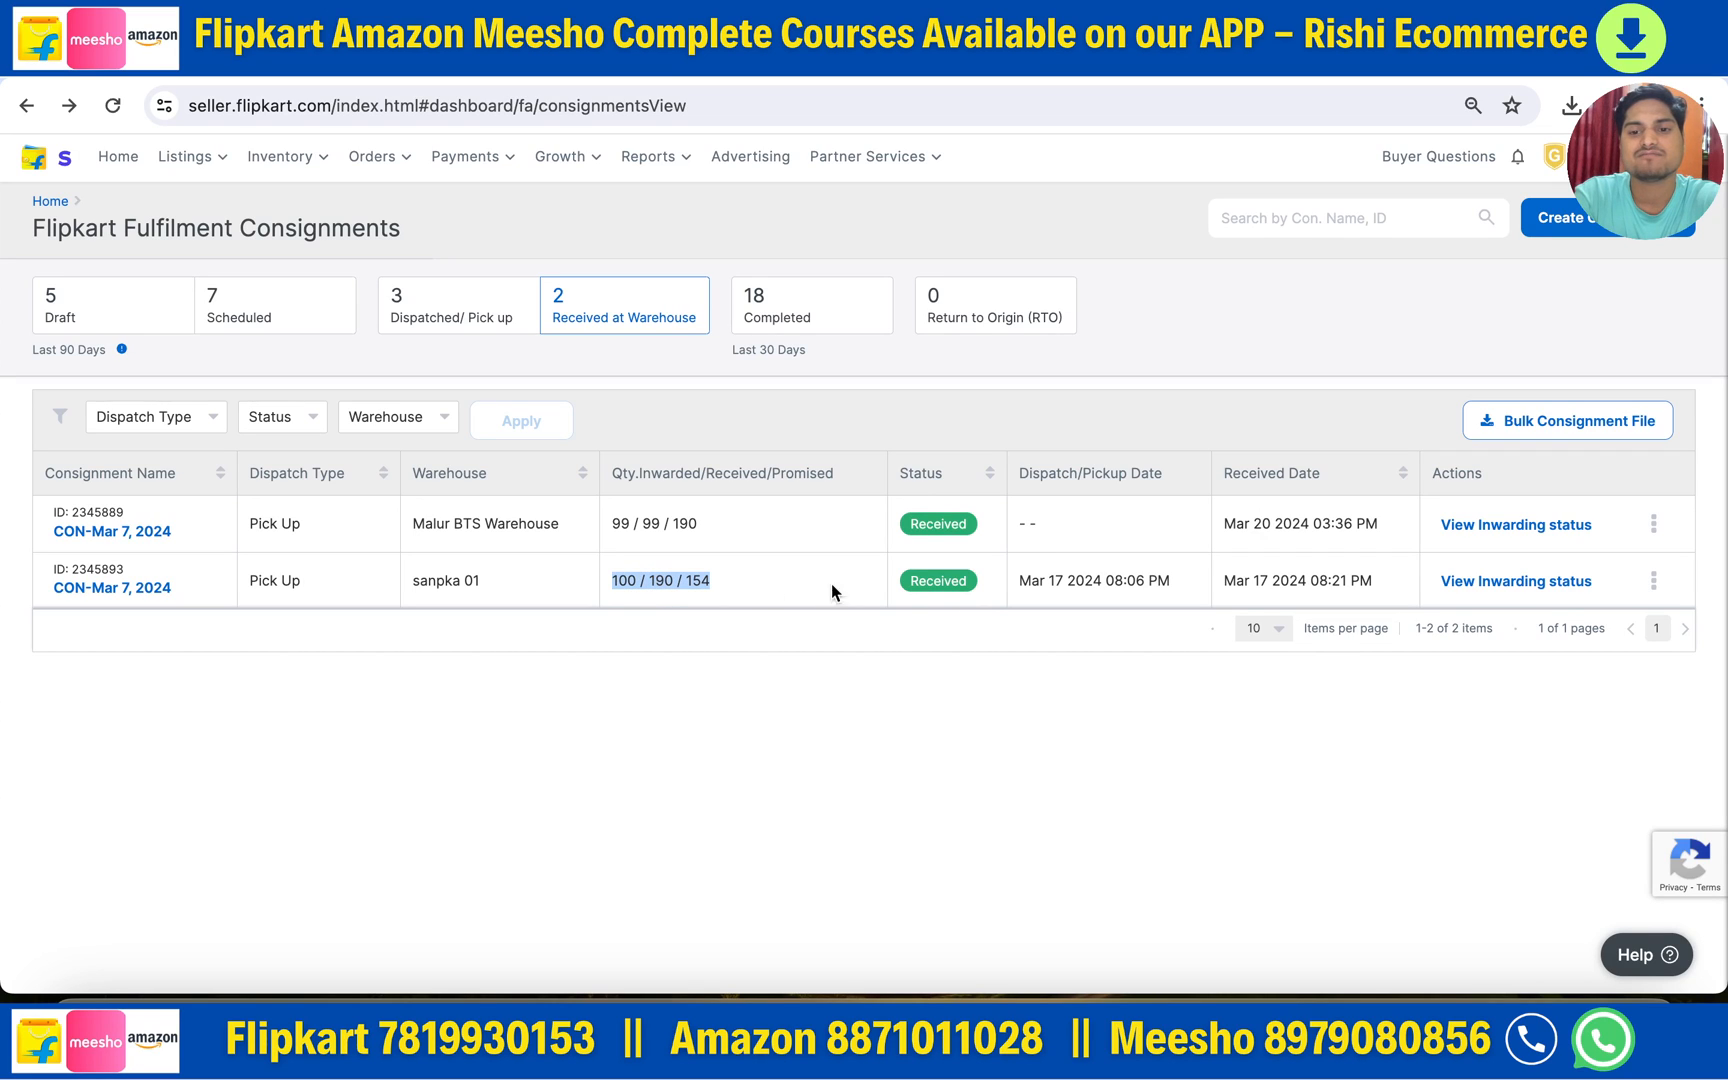
pyautogui.click(1515, 590)
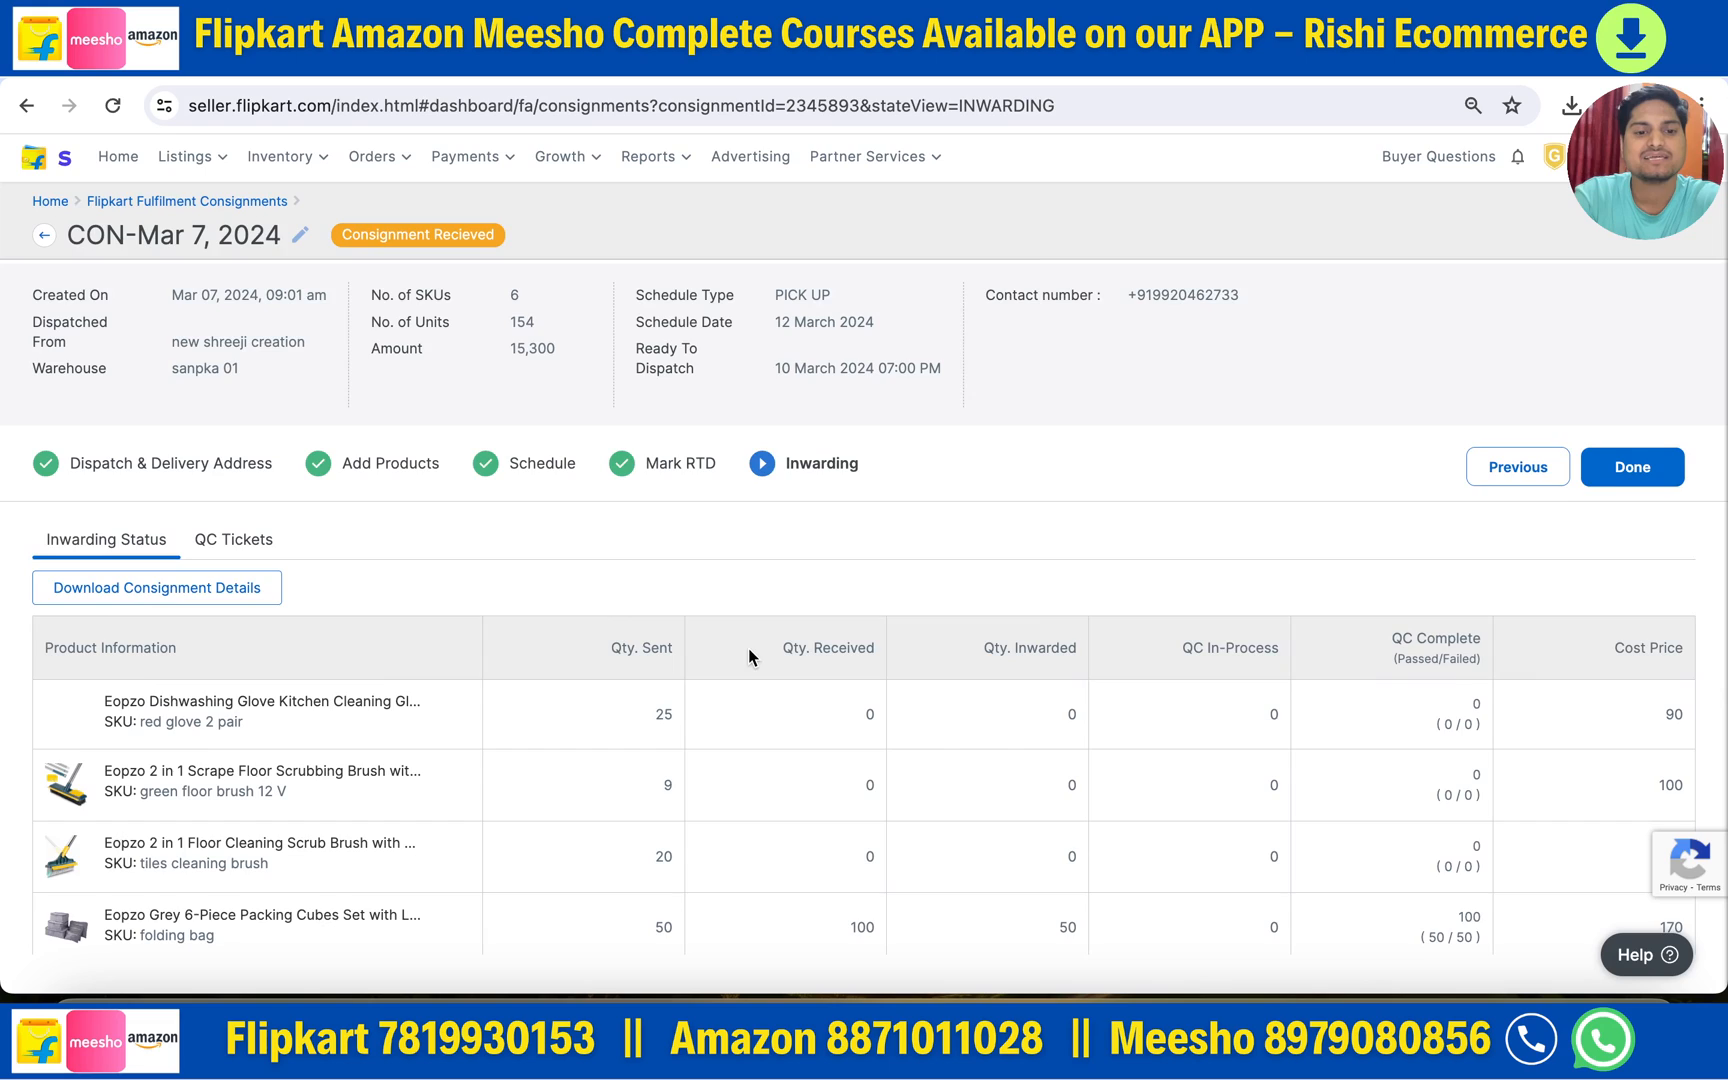
# - Review the inwarding quantities and the two rejected excess QC tickets, then swipe back to the list
pyautogui.scroll(-3, 748, 648)
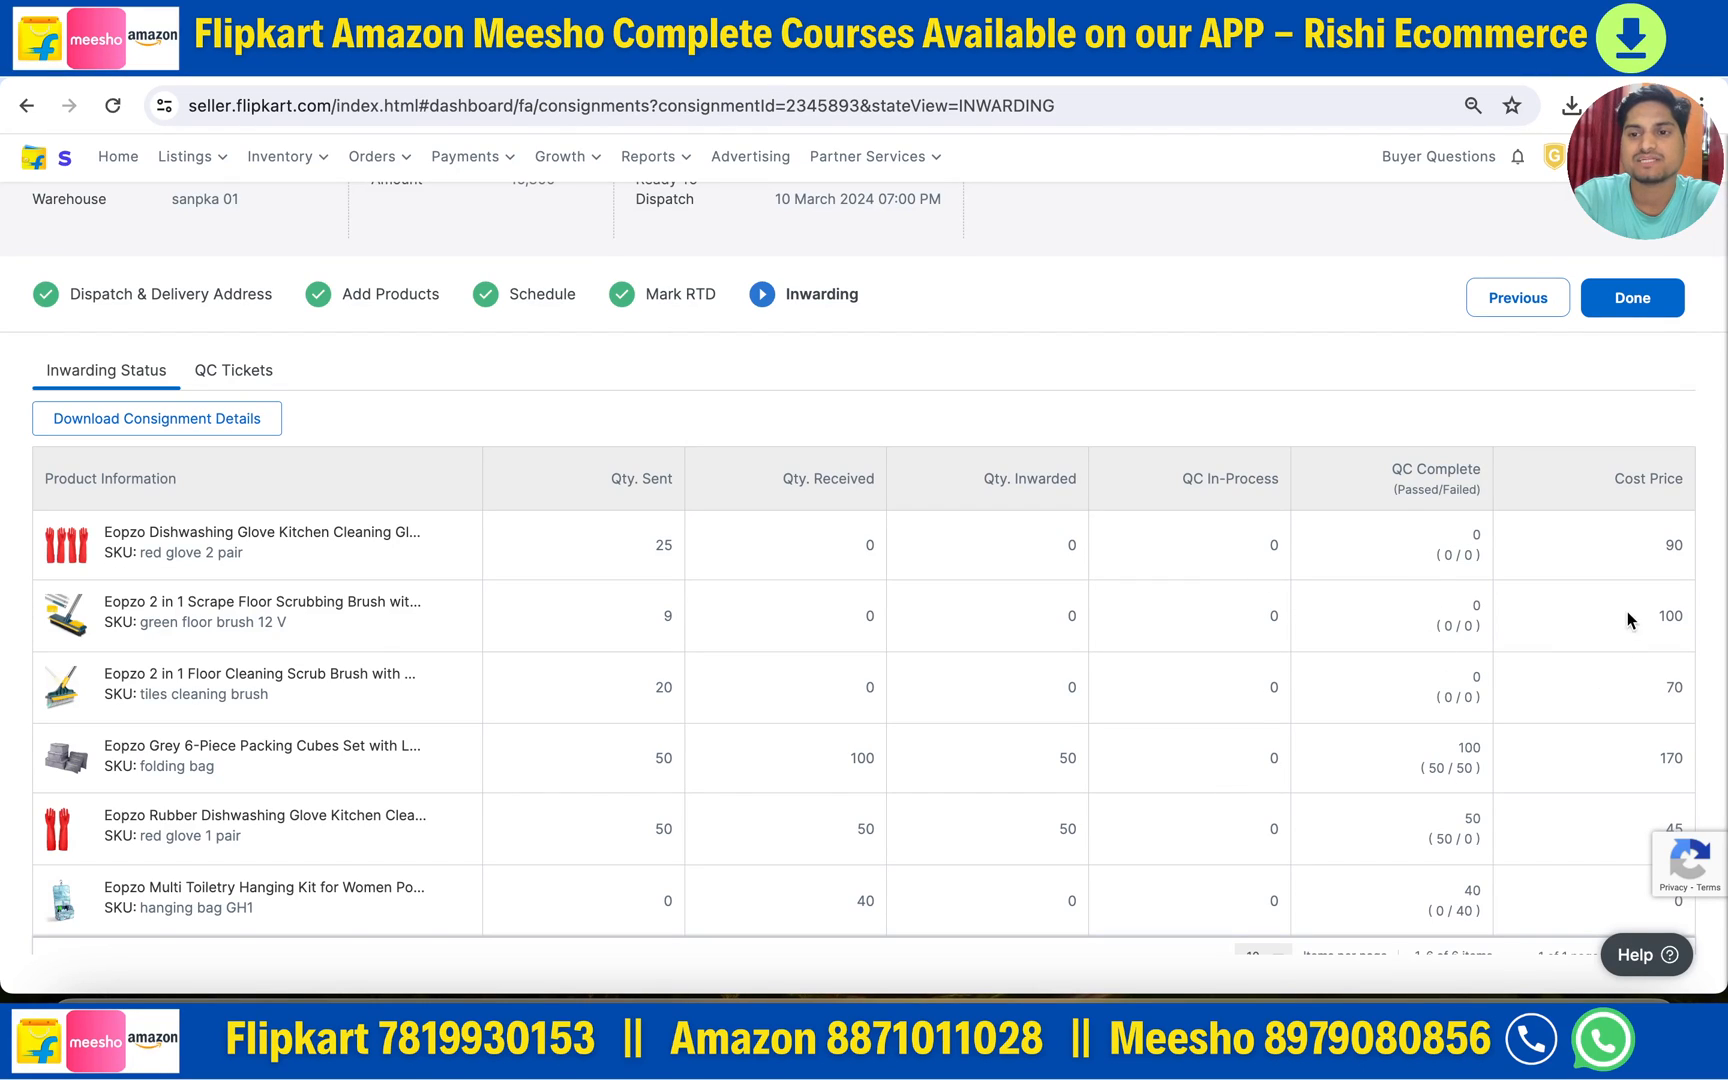
pyautogui.scroll(2, 996, 621)
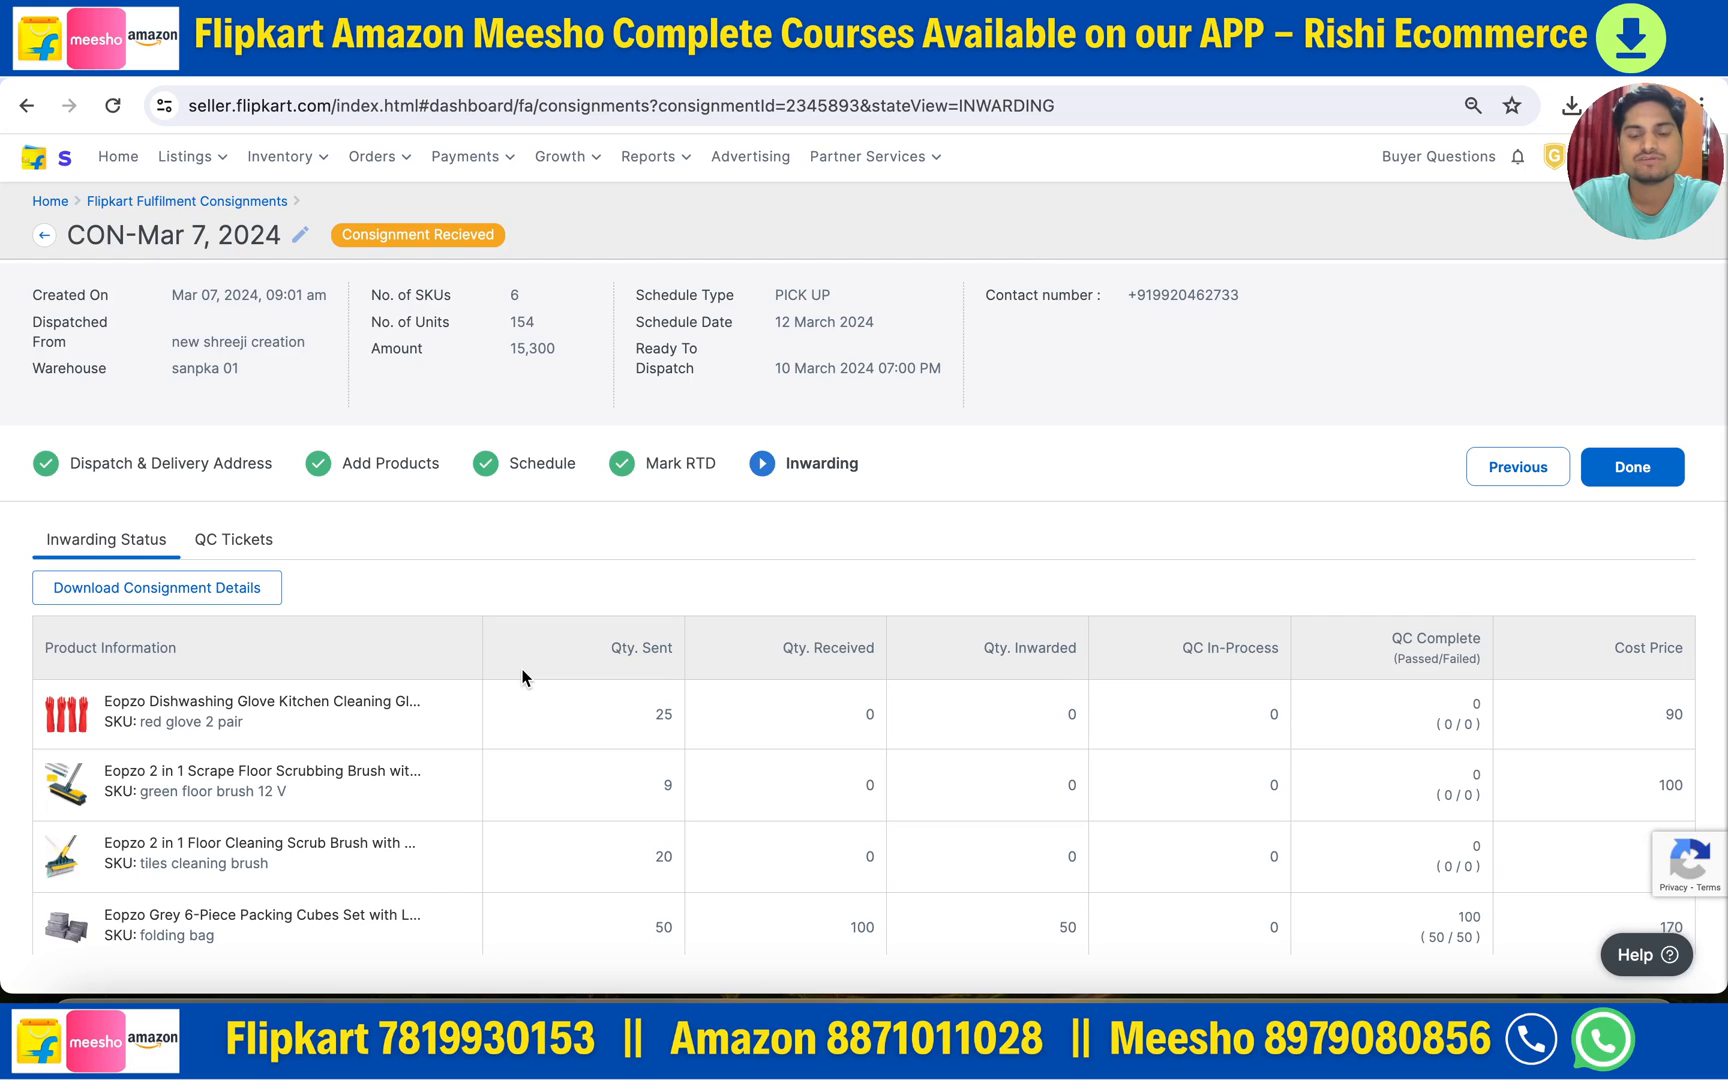
pyautogui.scroll(-2, 522, 677)
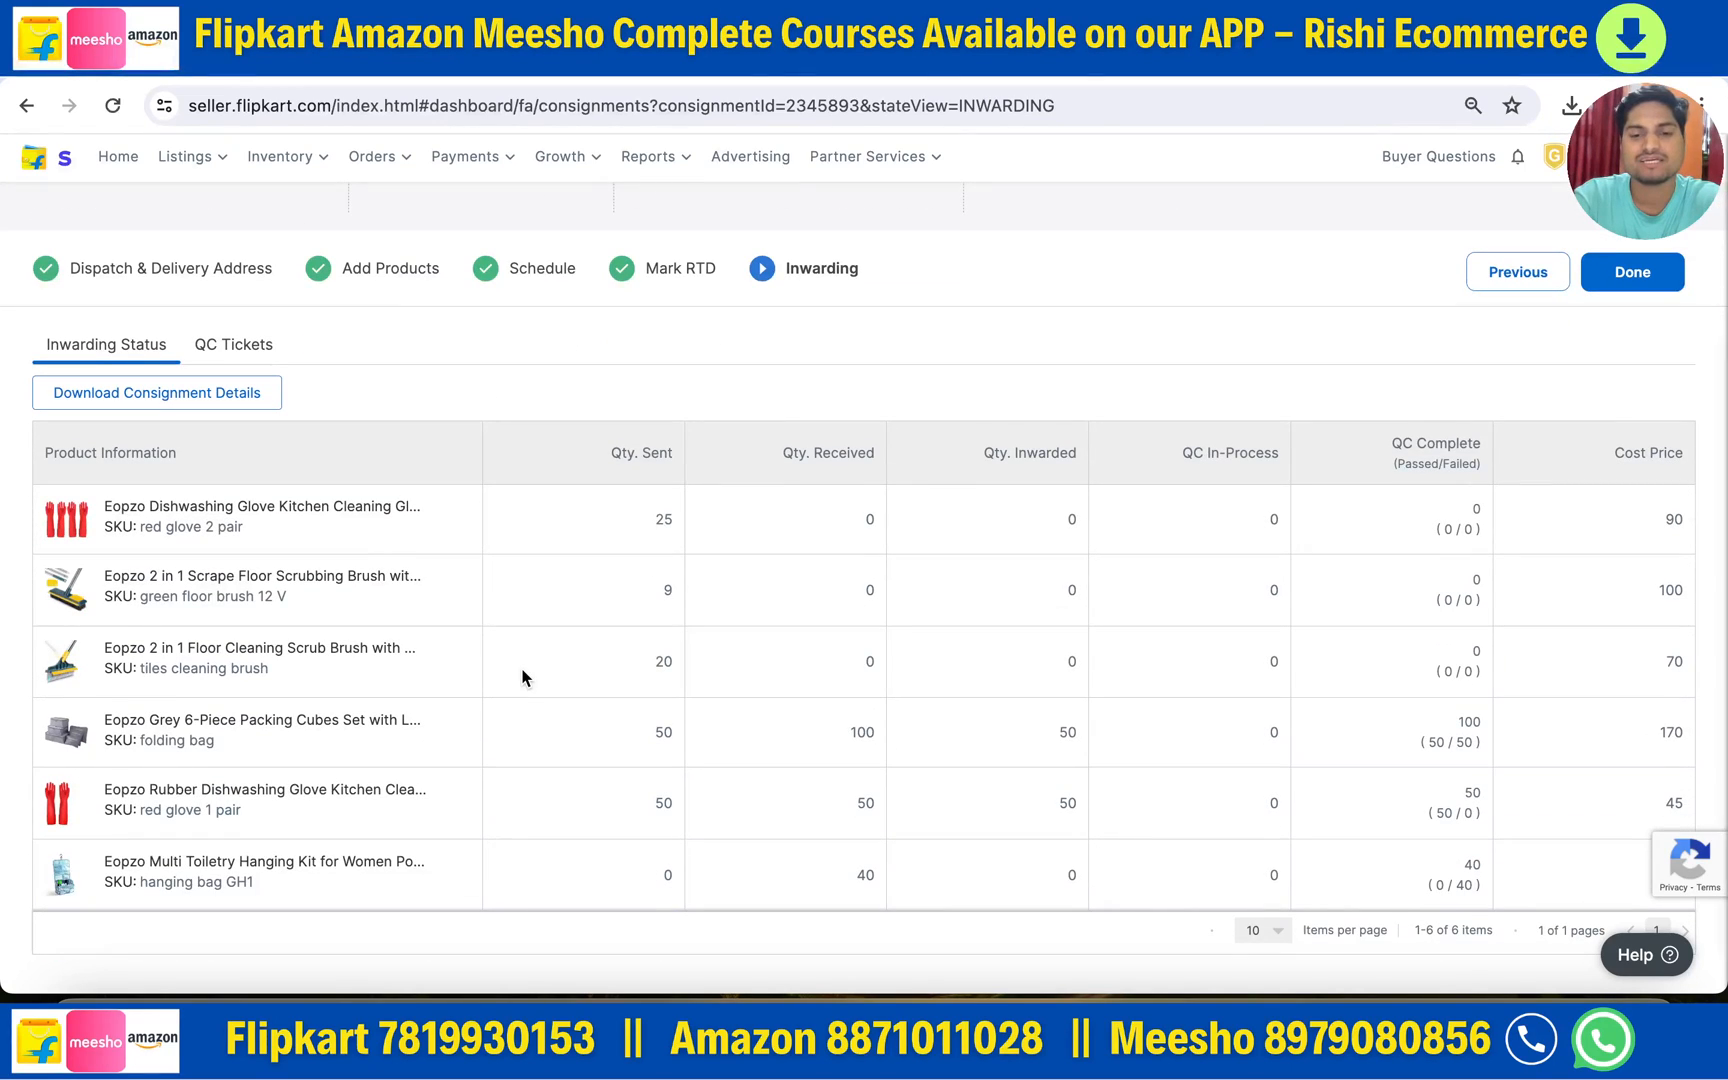
pyautogui.scroll(2, 522, 677)
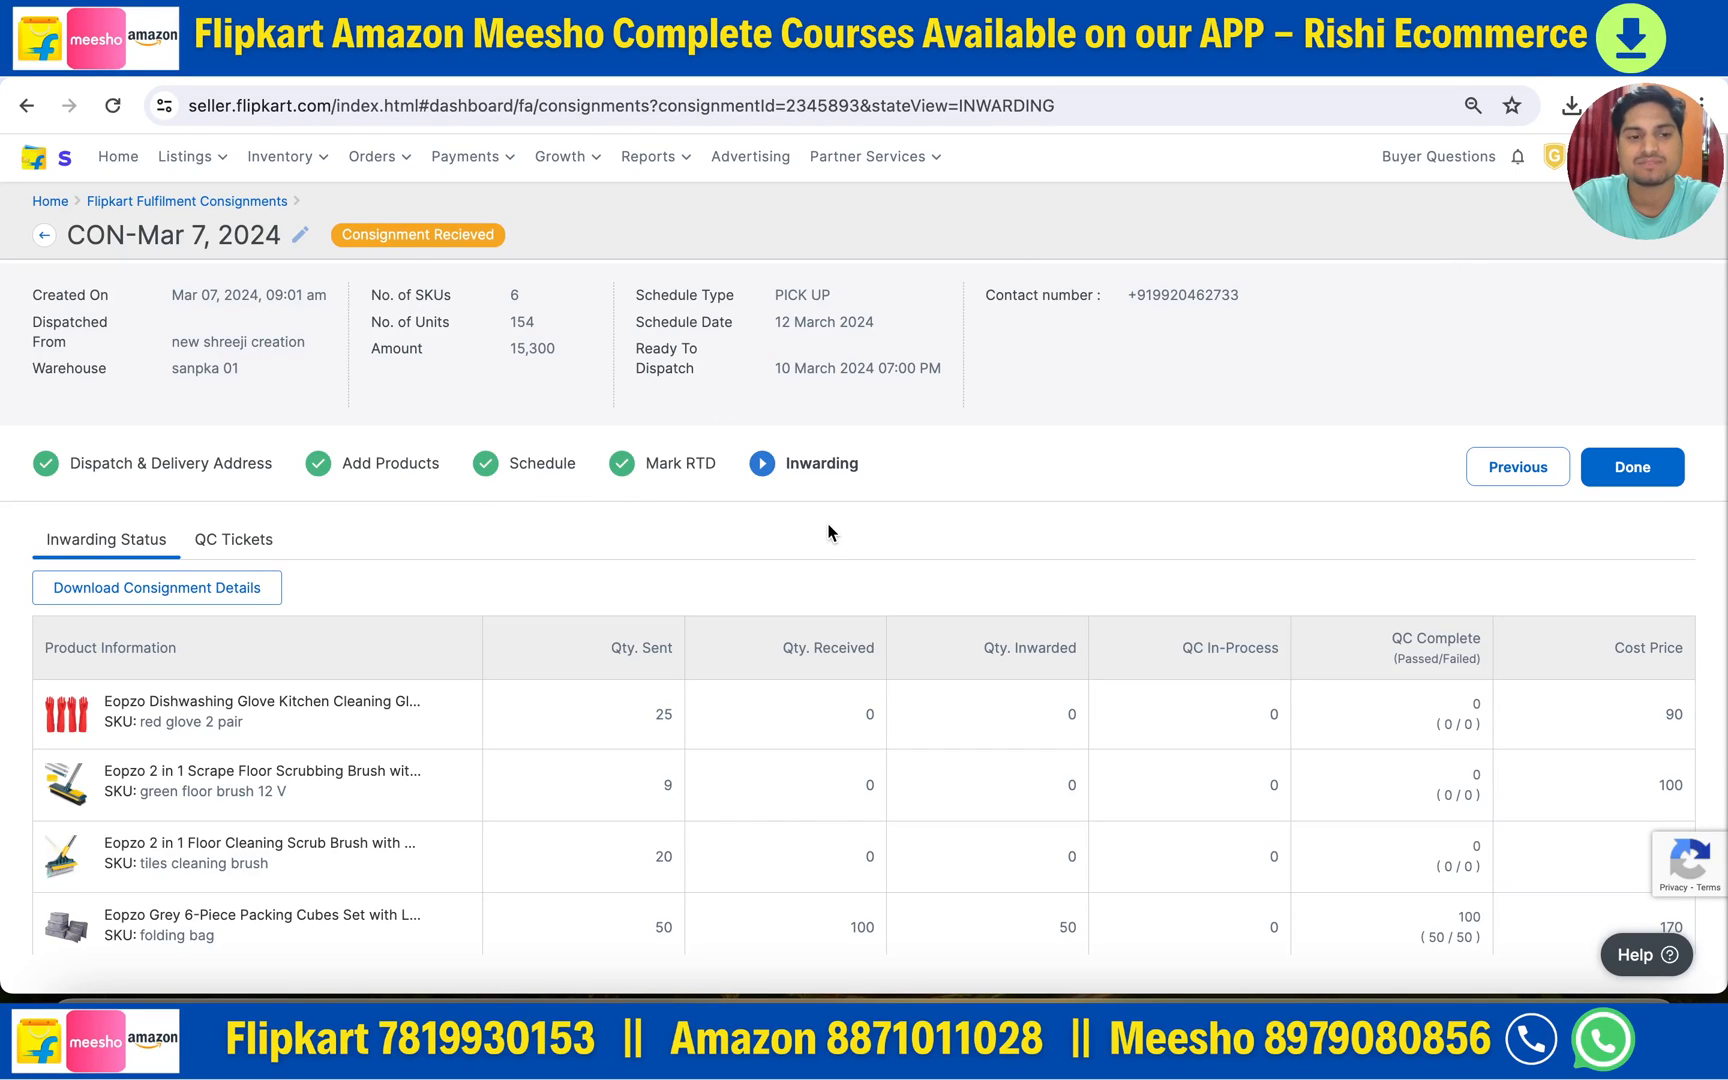
pyautogui.click(238, 536)
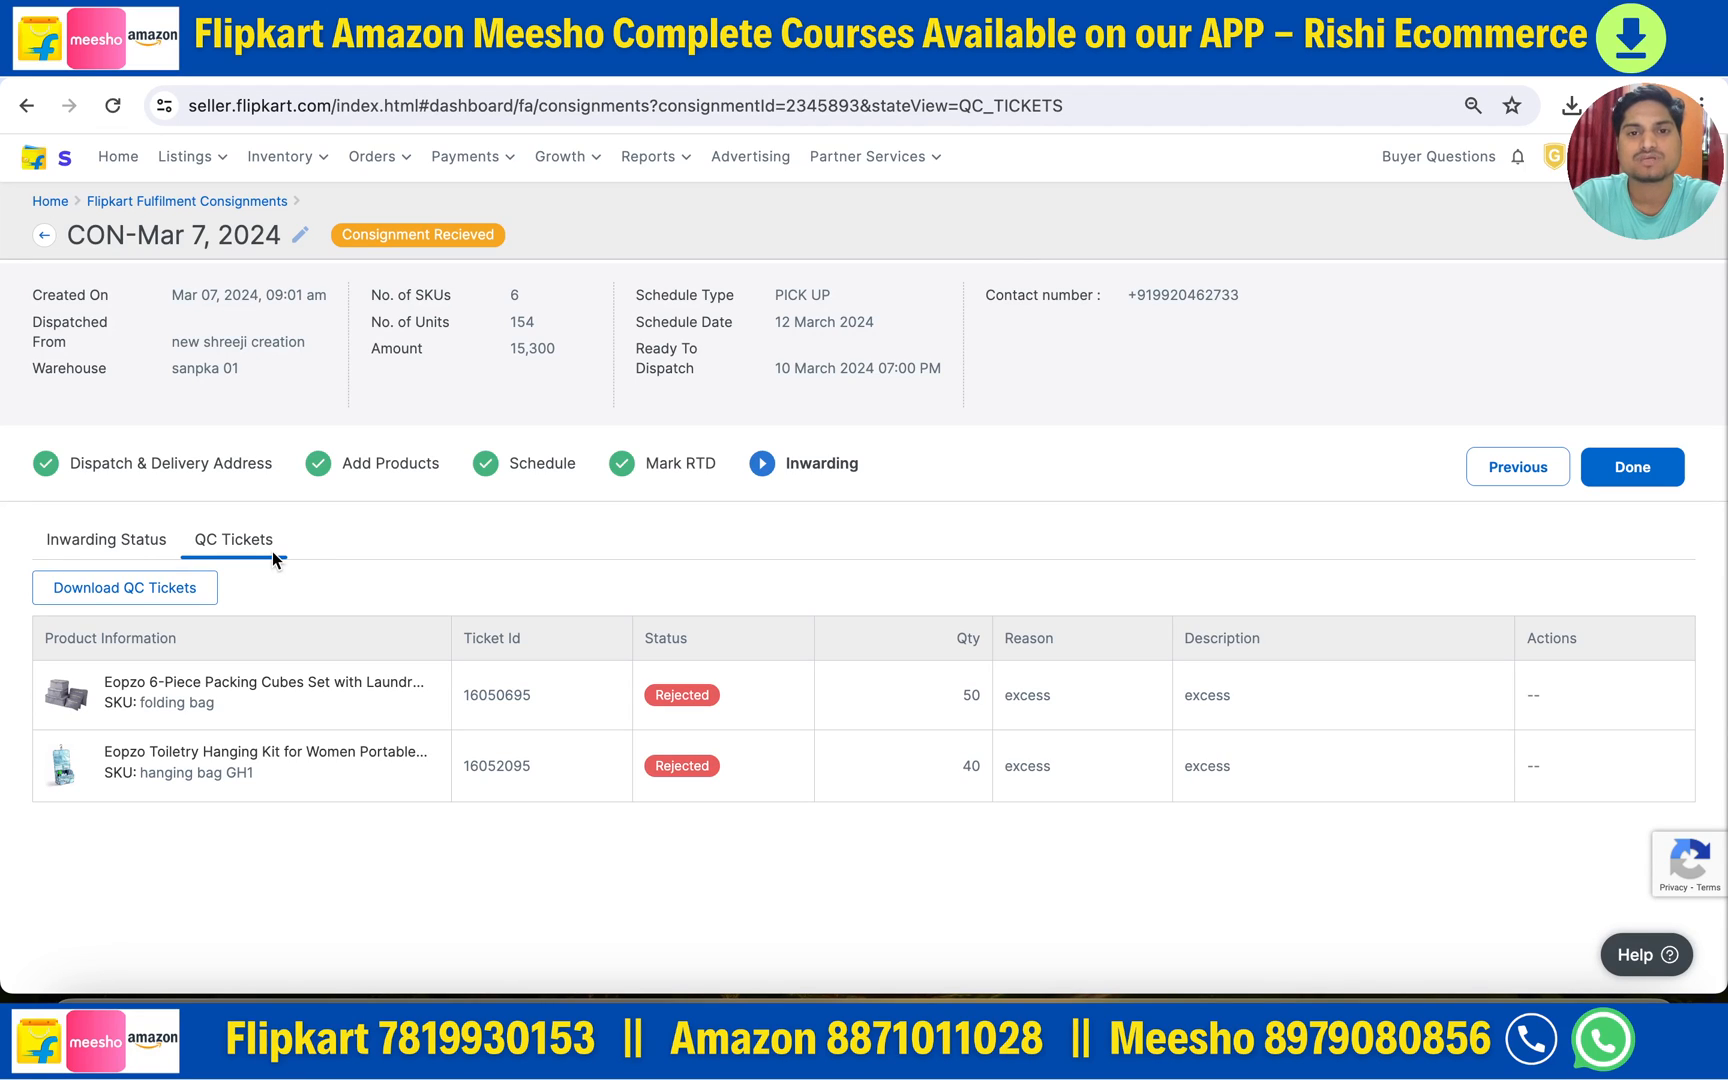
pyautogui.click(75, 547)
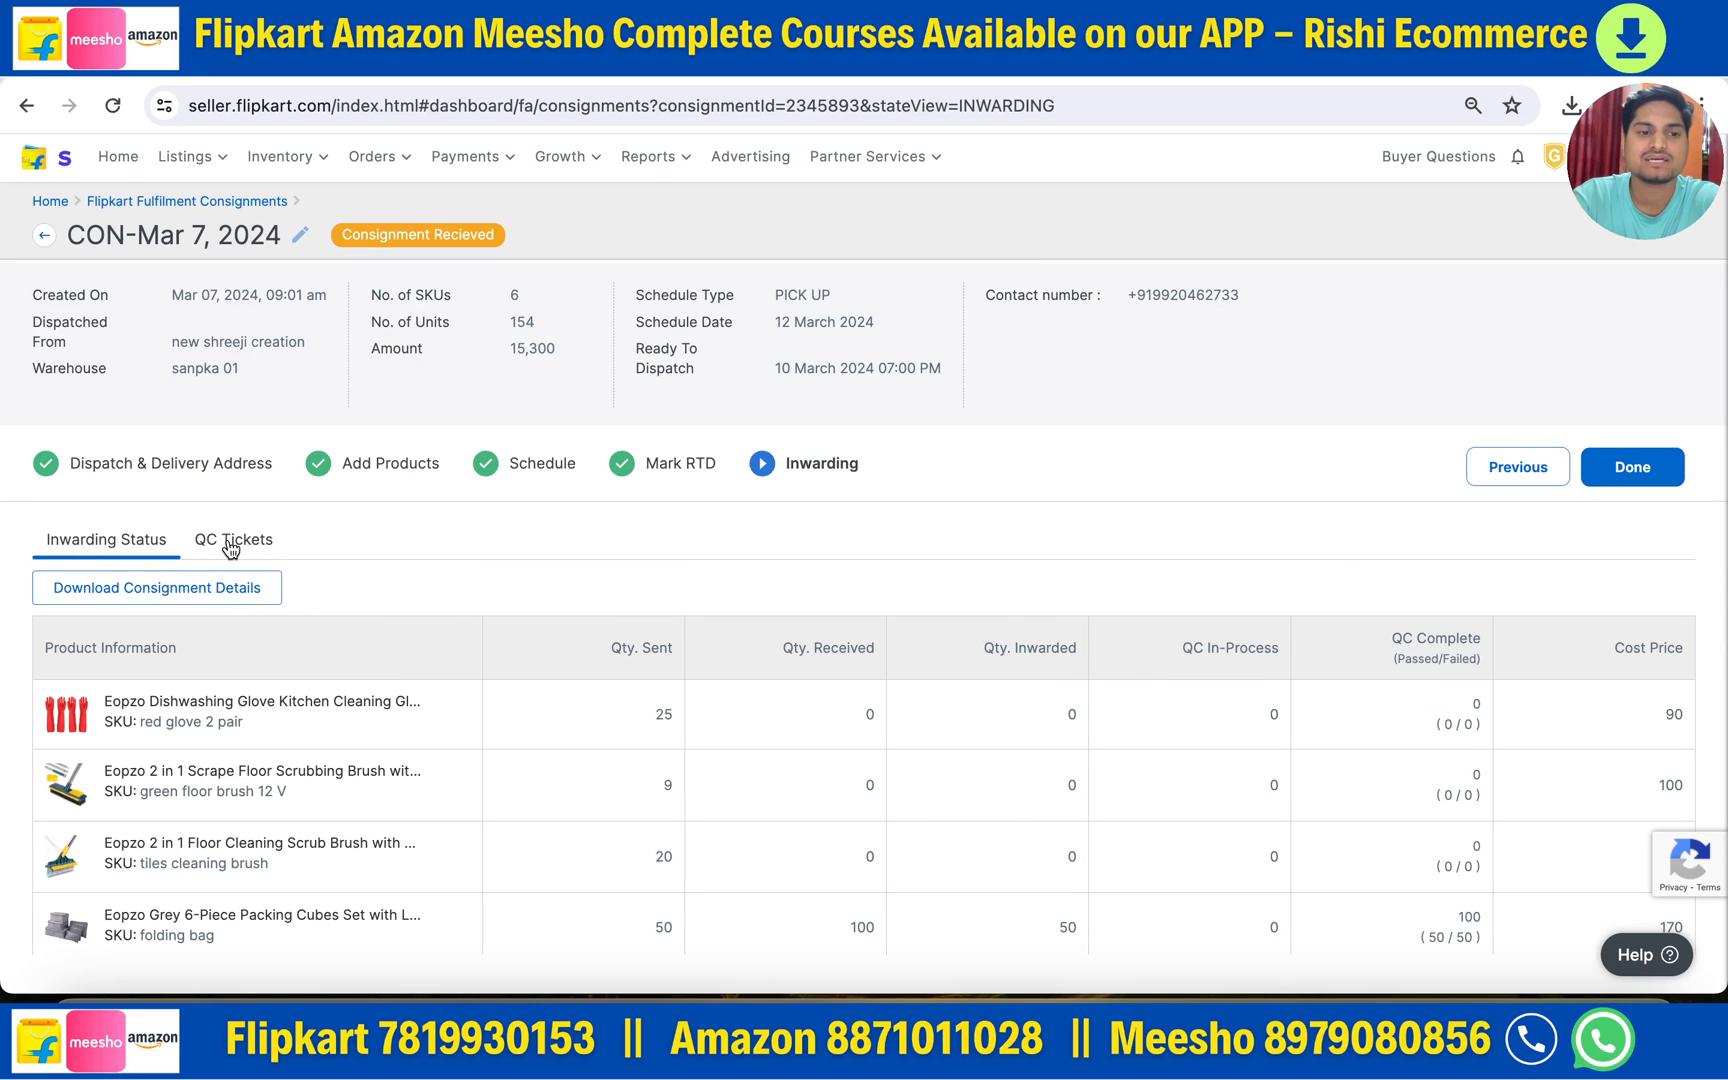
pyautogui.hscroll(-5, 470, 566)
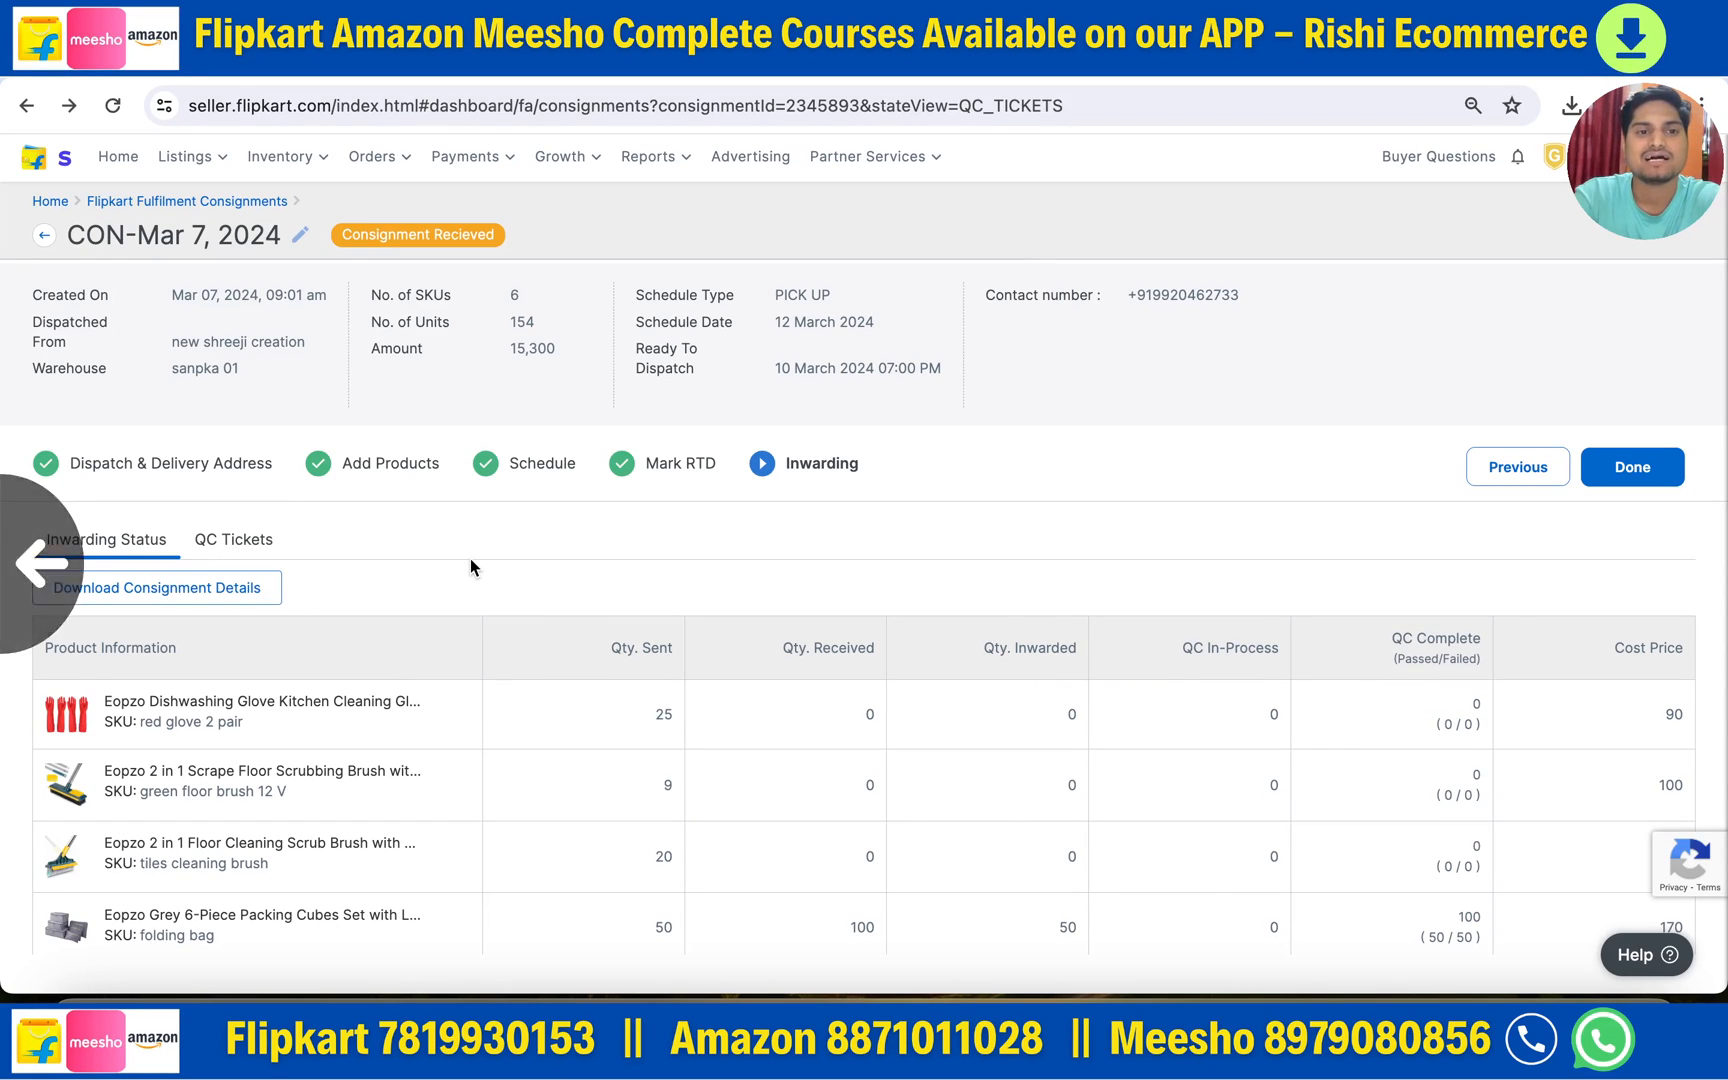
pyautogui.hscroll(-5, 470, 560)
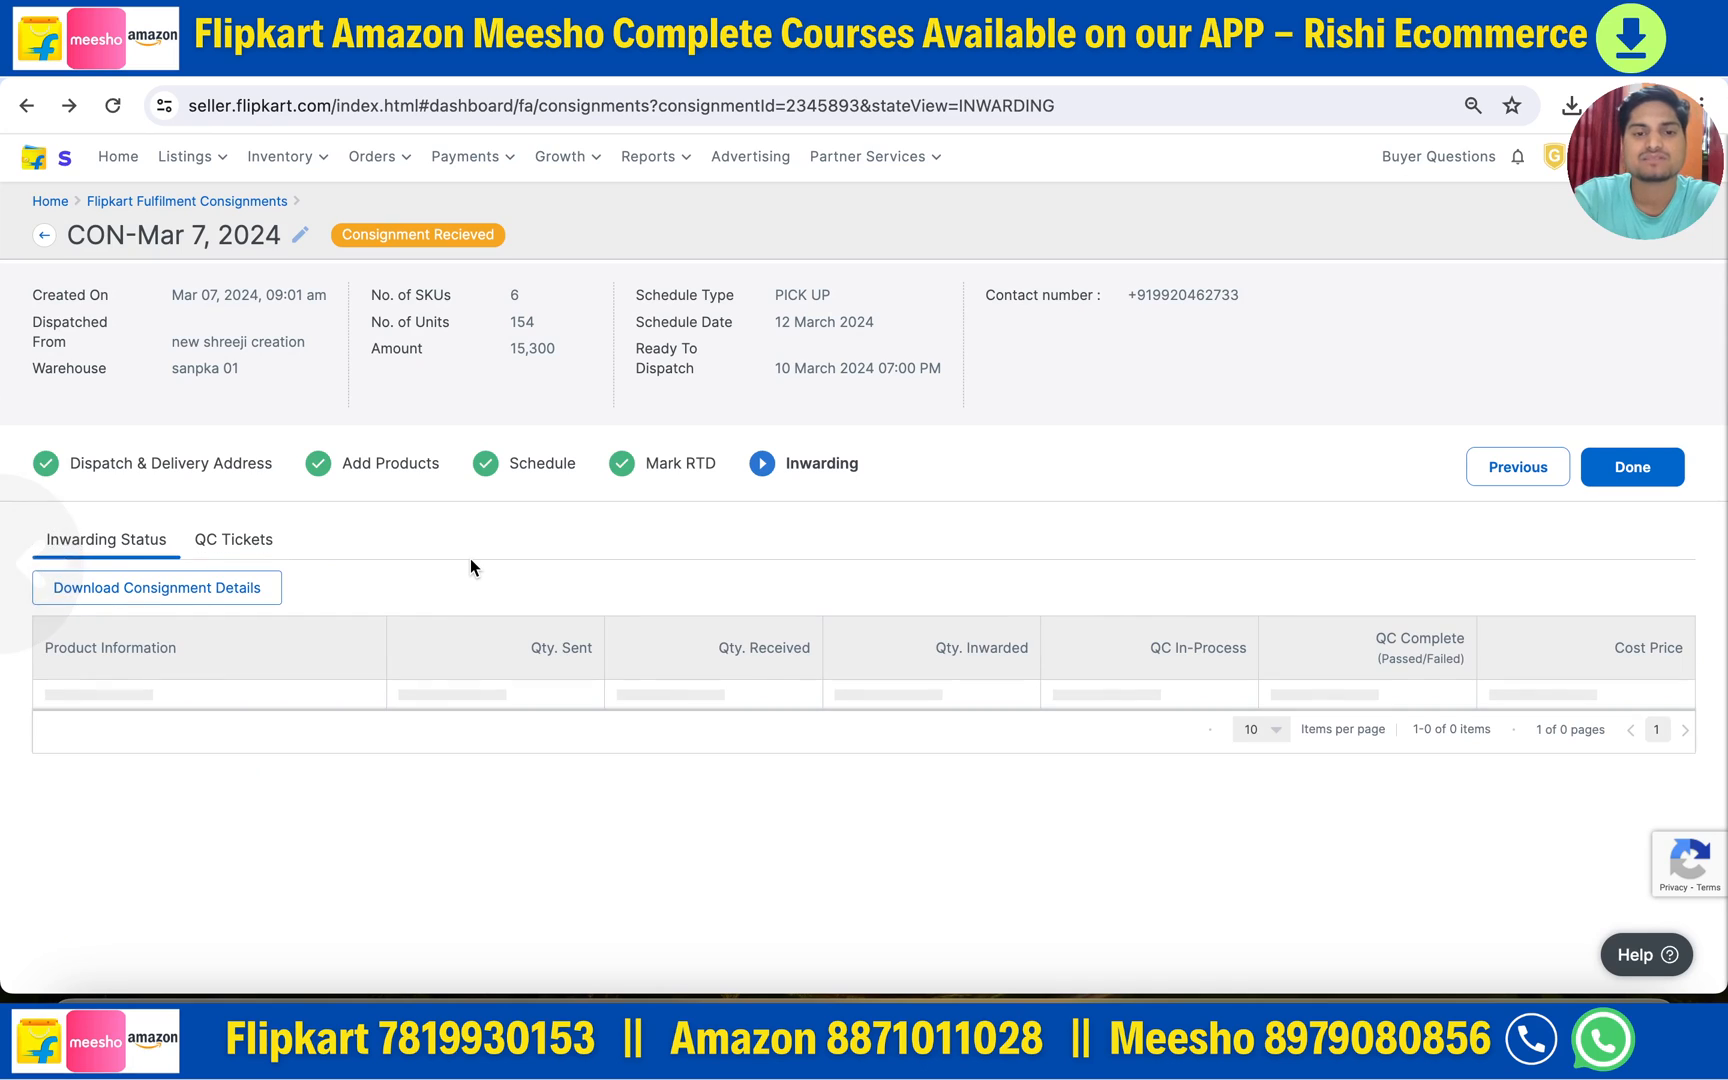
pyautogui.hscroll(-5, 470, 560)
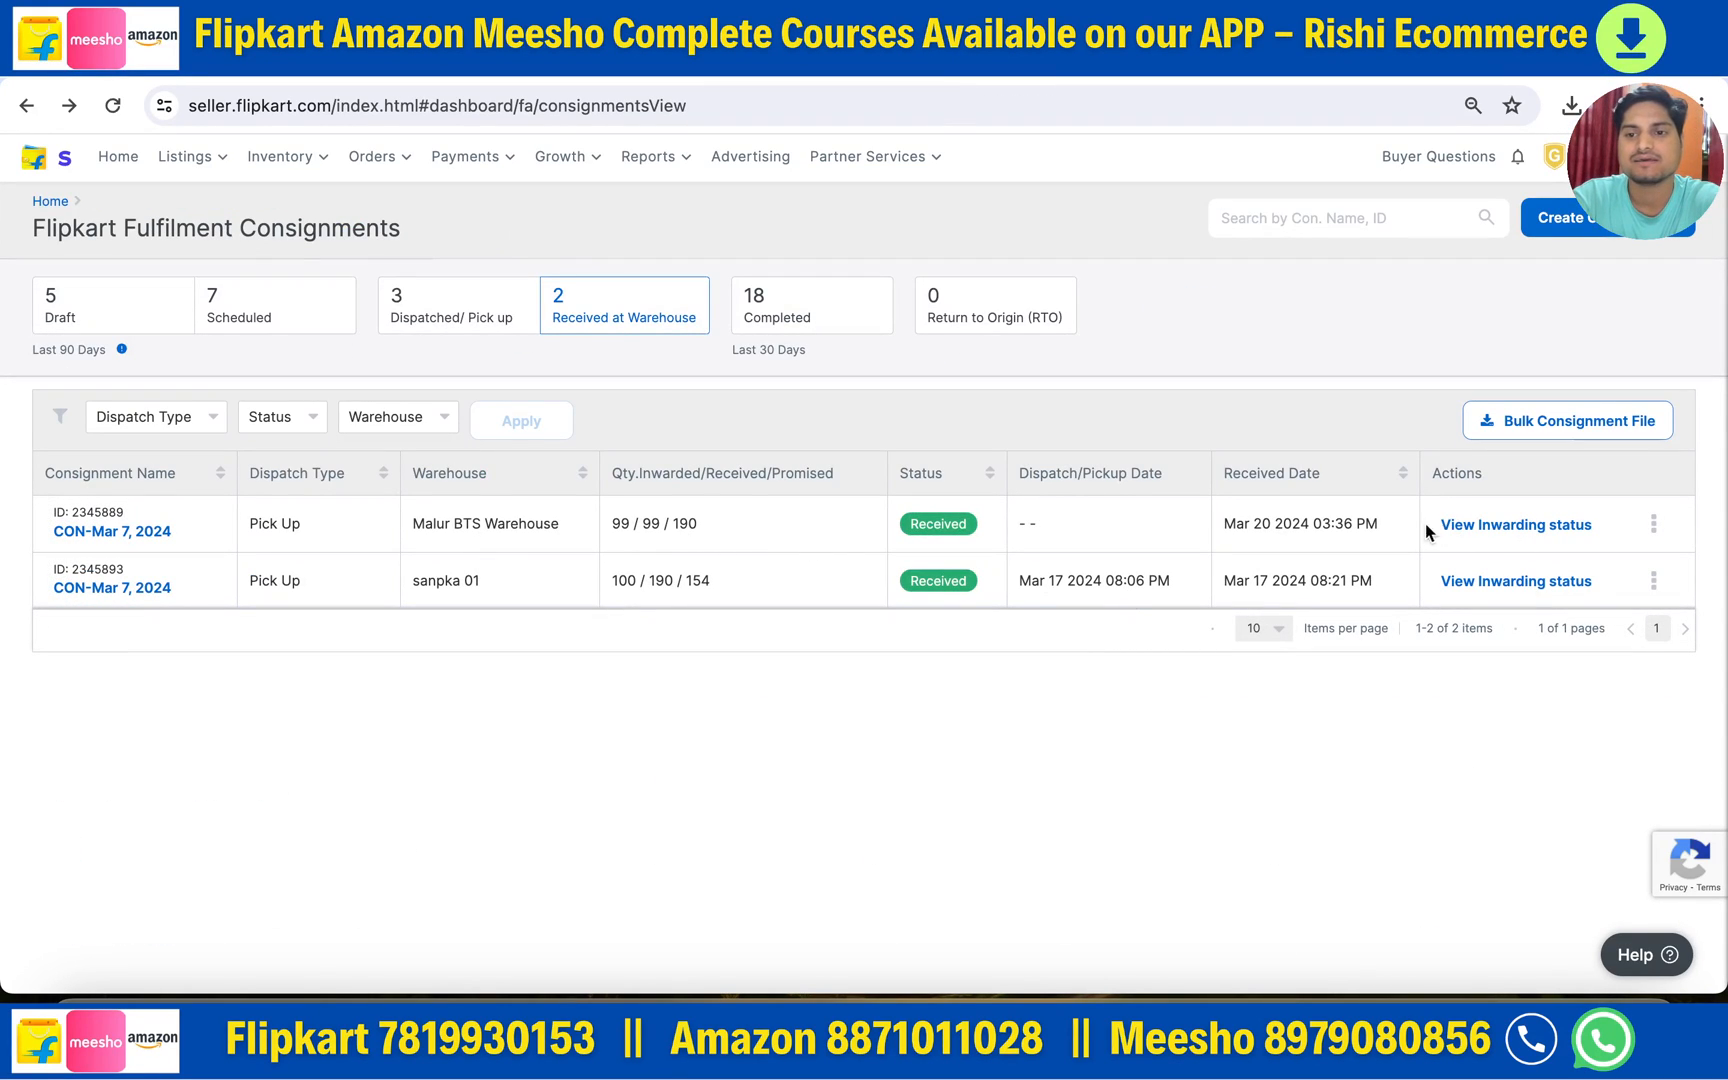
pyautogui.click(1655, 525)
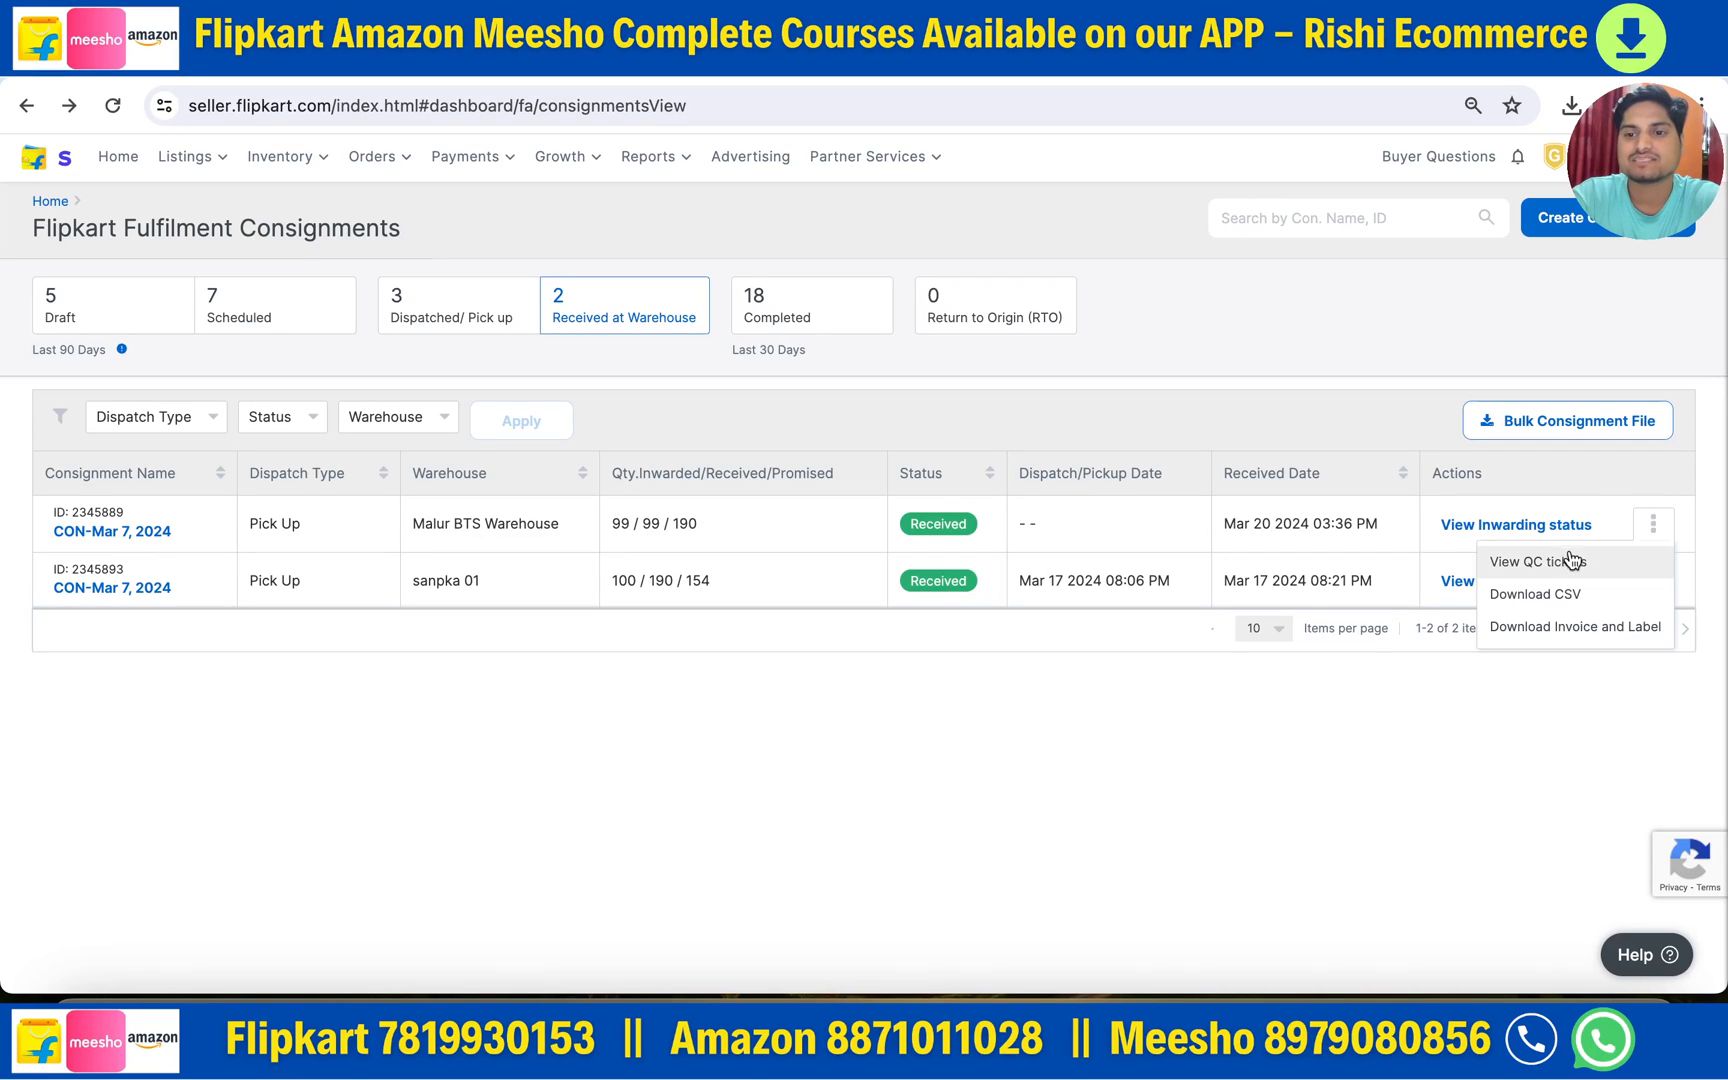
pyautogui.click(1410, 805)
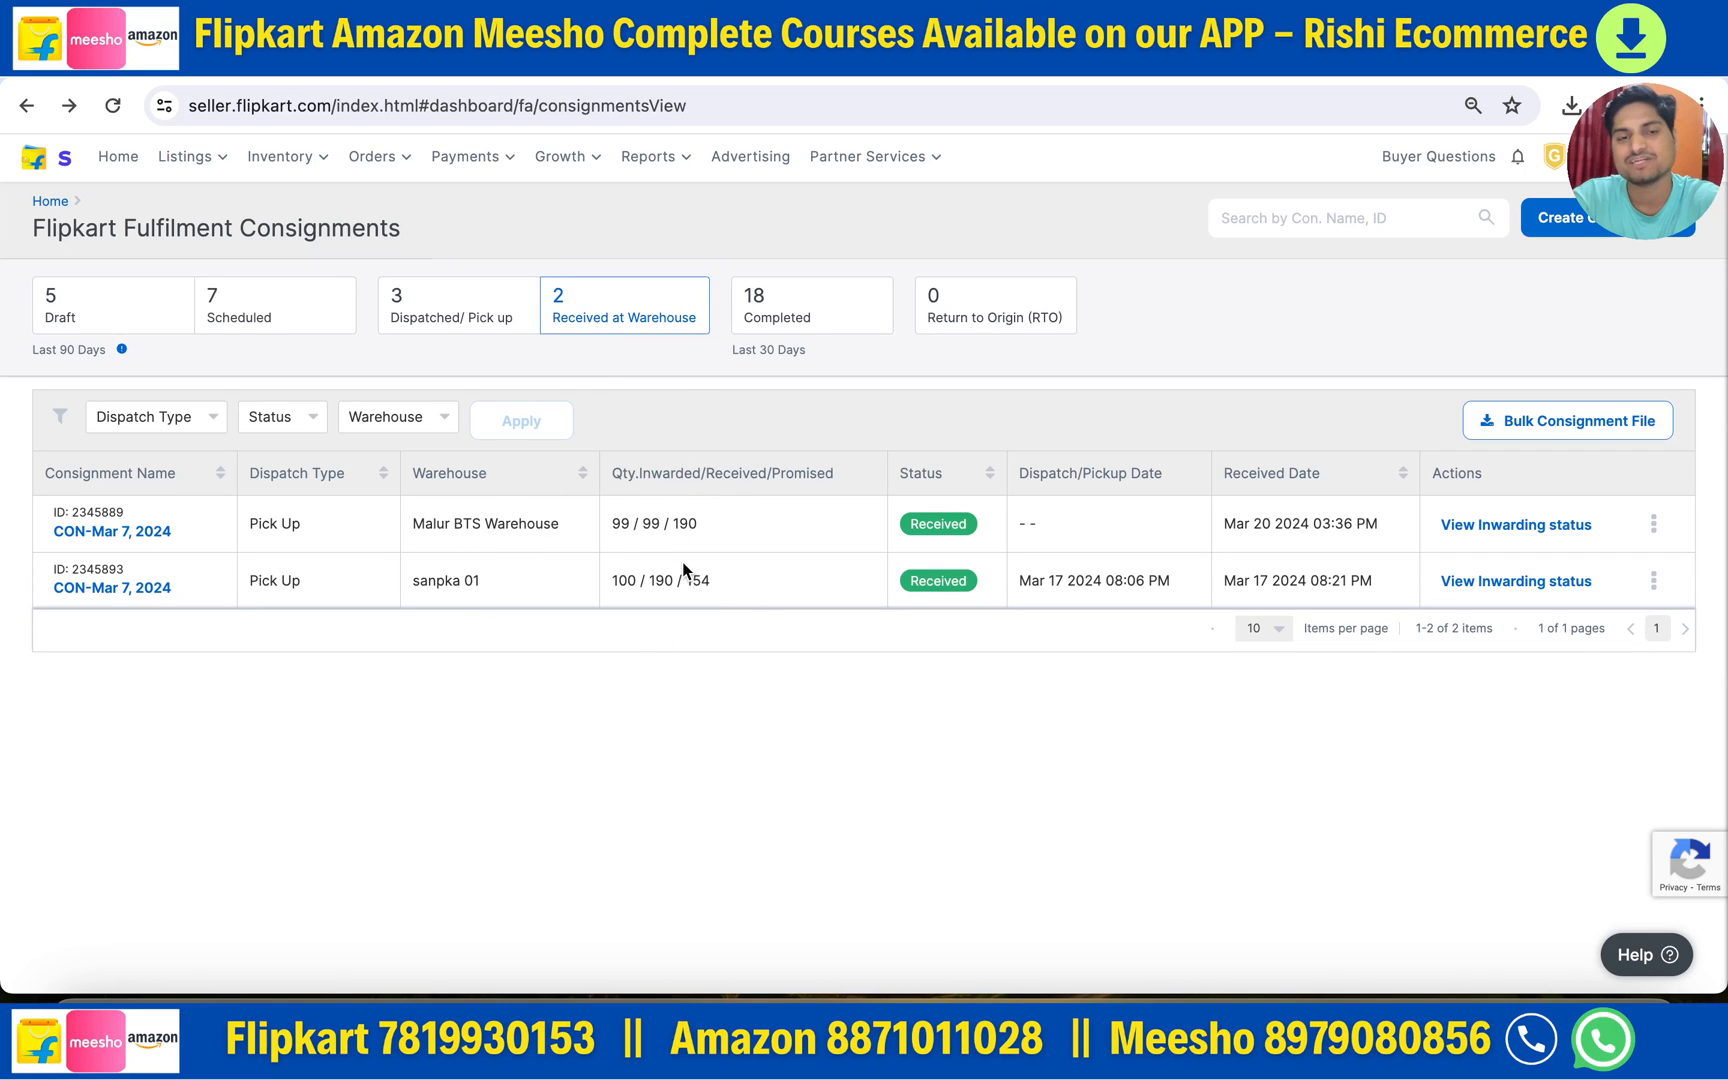
pyautogui.click(793, 330)
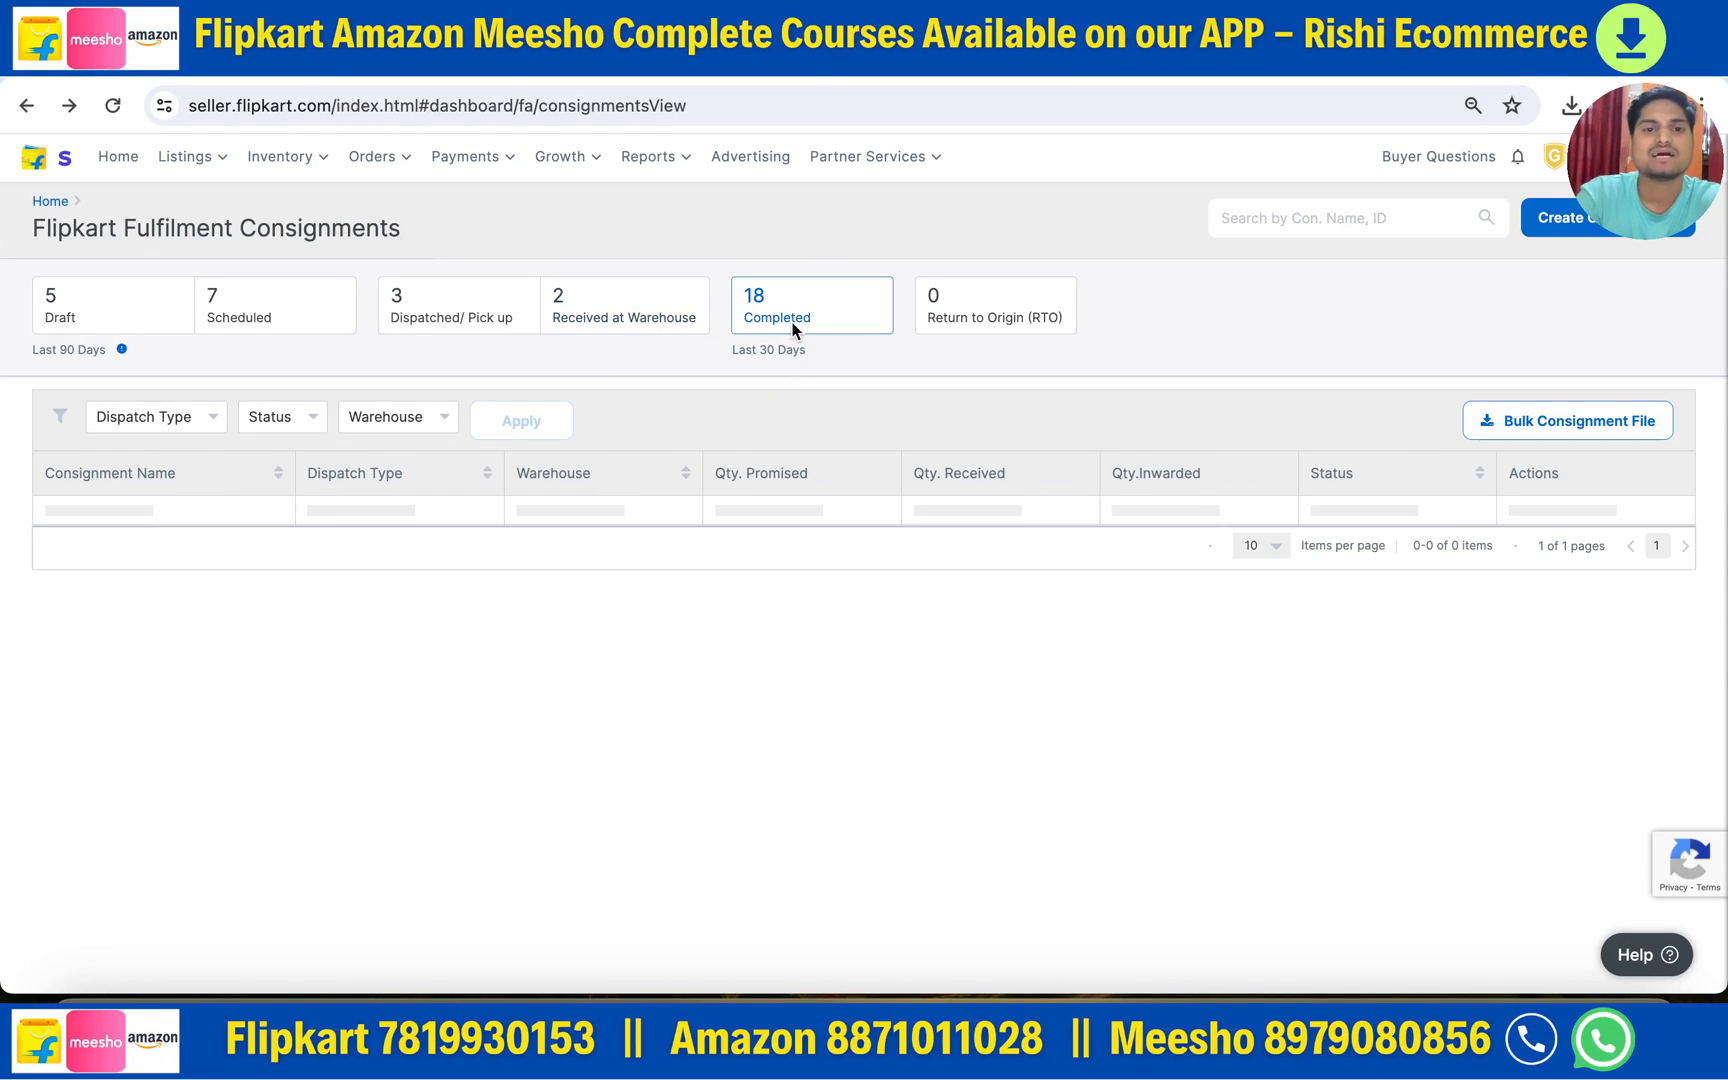
pyautogui.scroll(-1, 725, 921)
pyautogui.scroll(1, 729, 923)
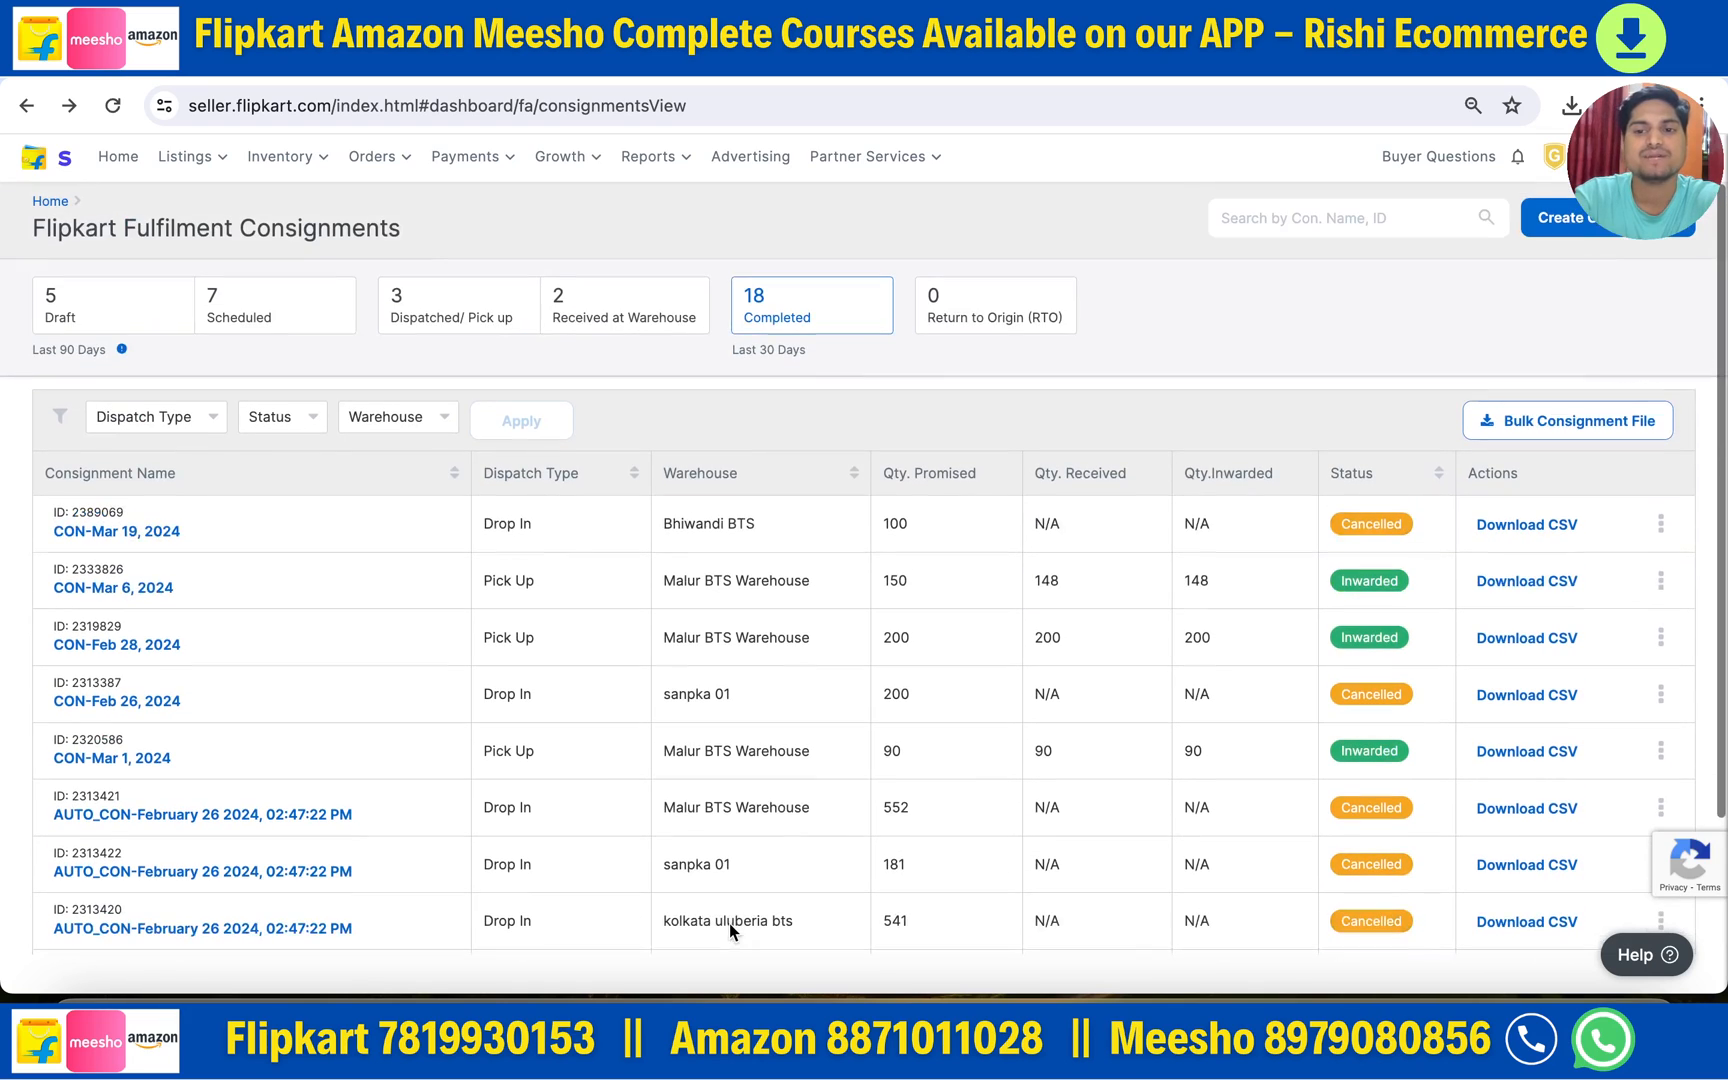
pyautogui.click(597, 316)
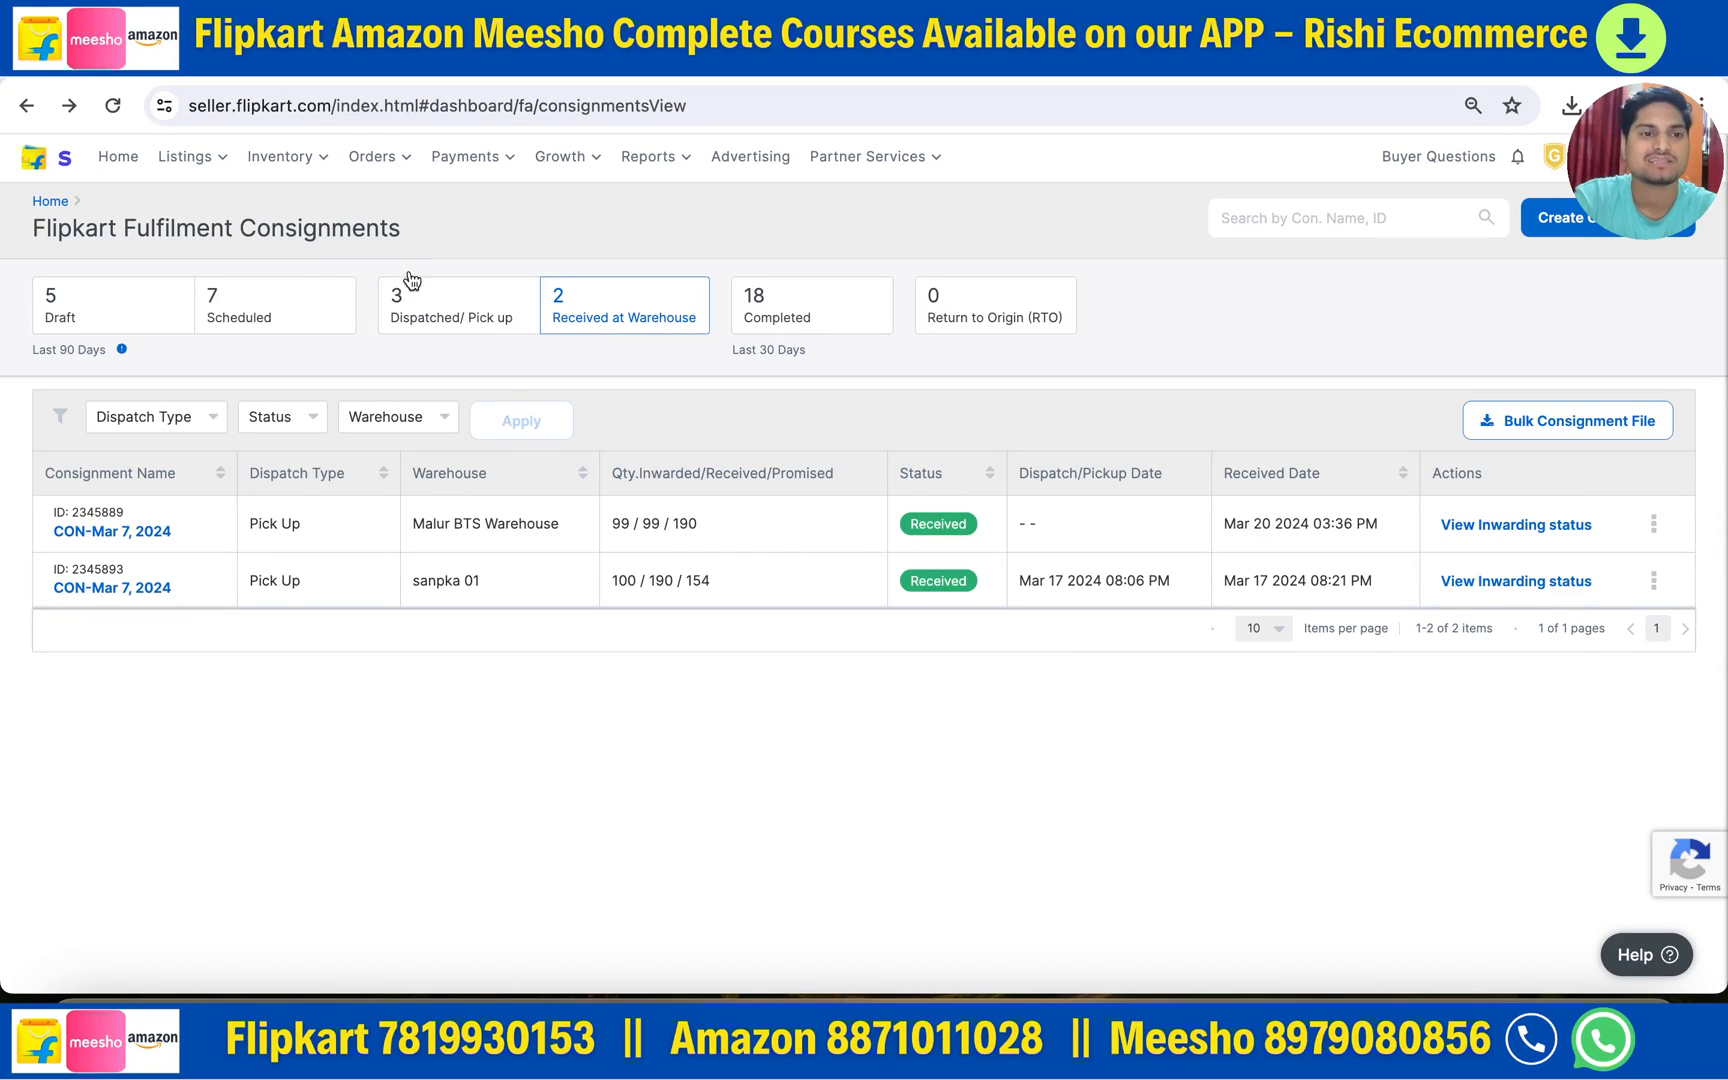
pyautogui.moveTo(296, 175)
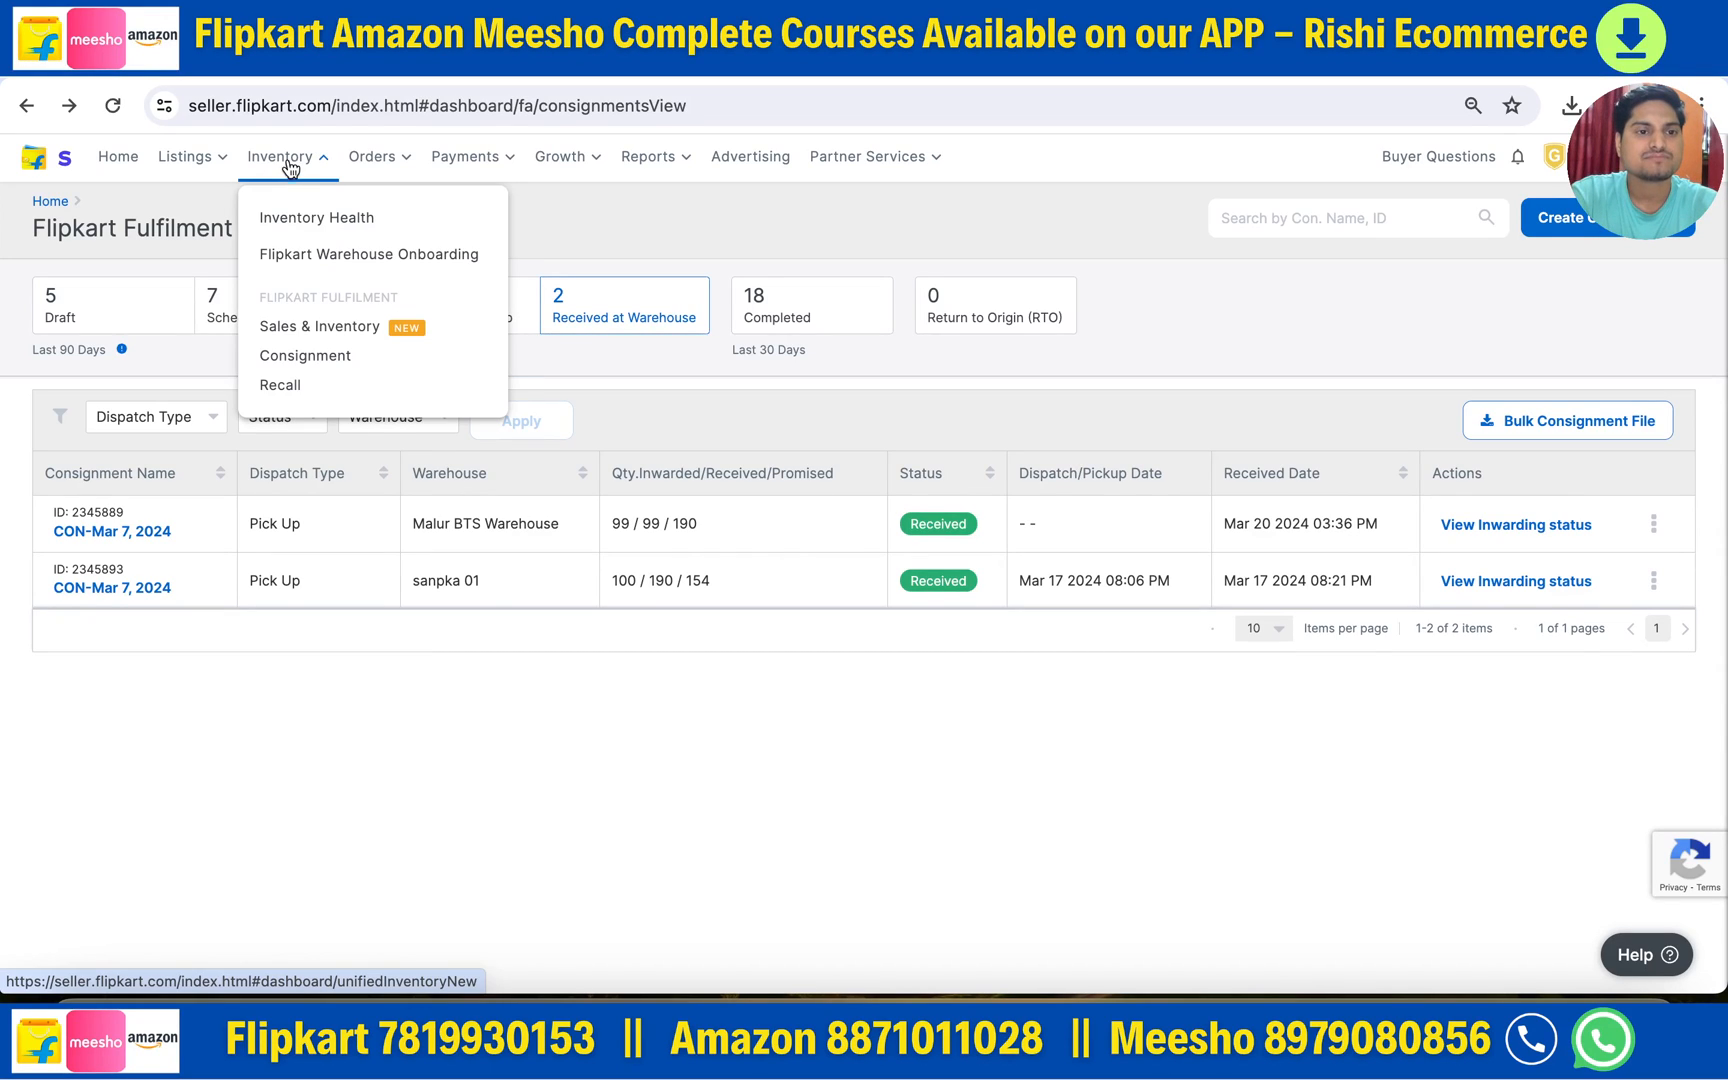
# - Check FBF stock per warehouse in Sales & Inventory, then open Create Recall
pyautogui.click(321, 339)
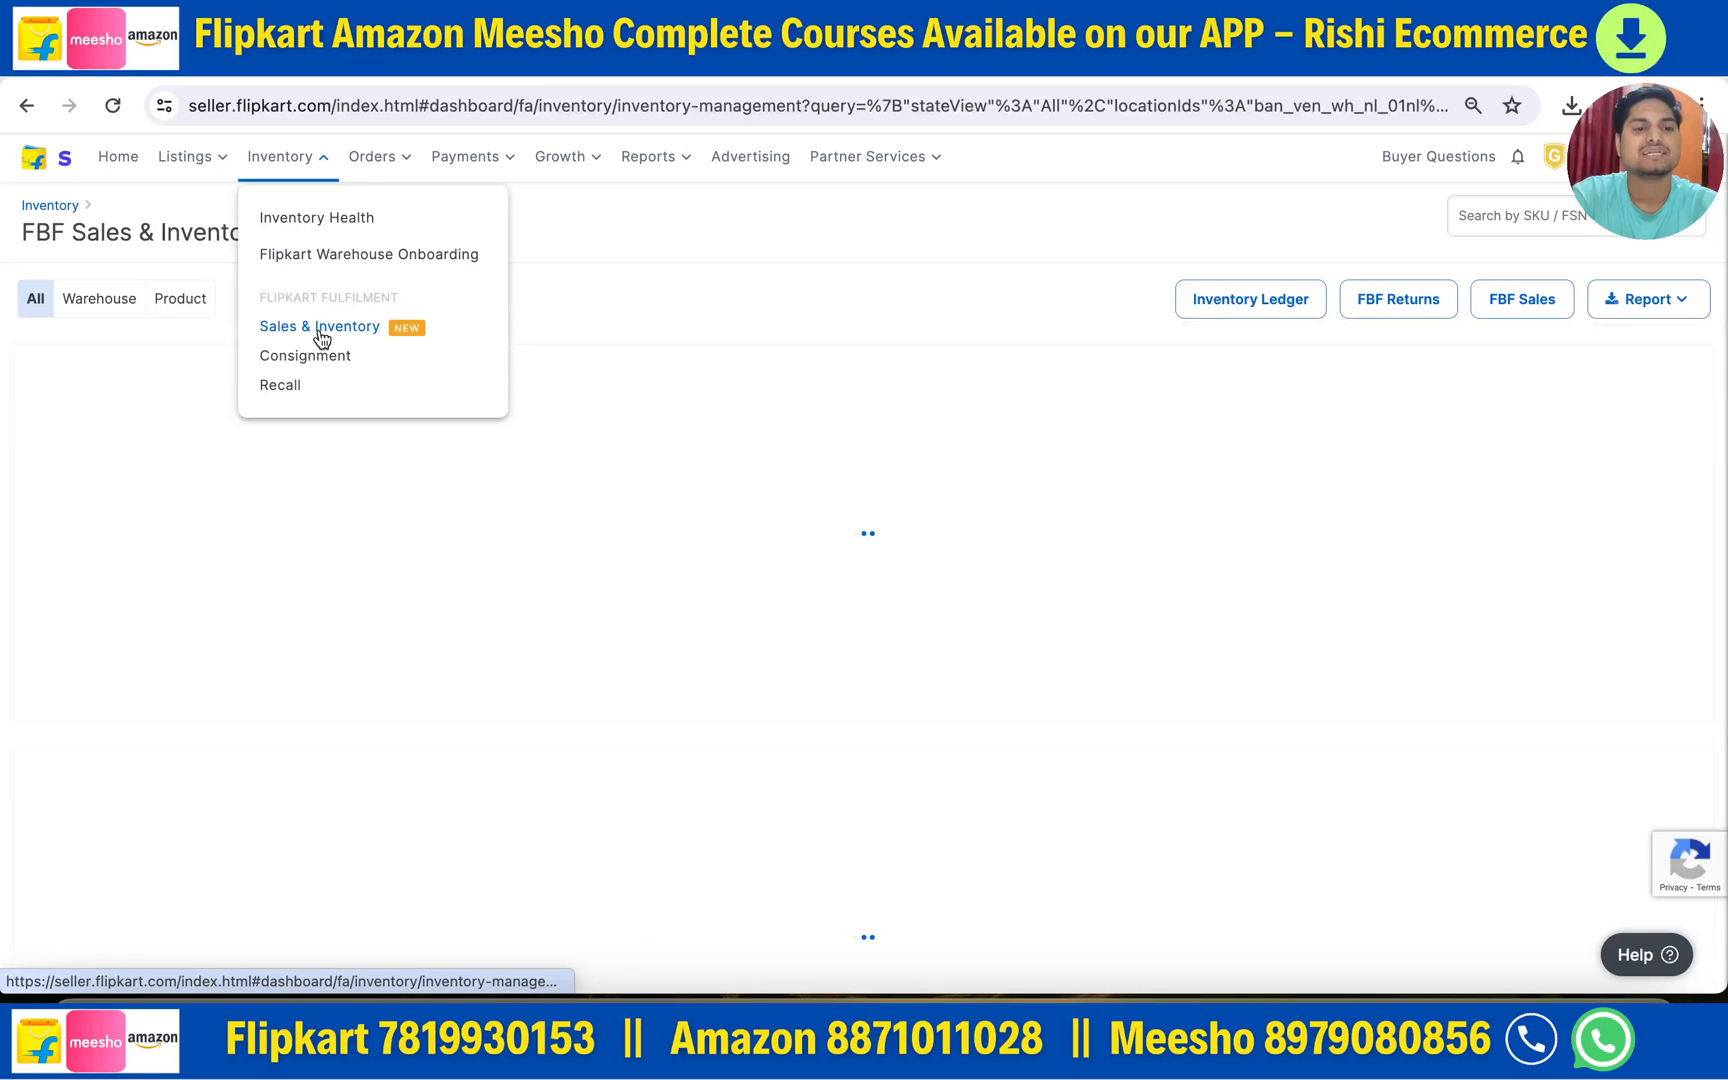
pyautogui.click(102, 305)
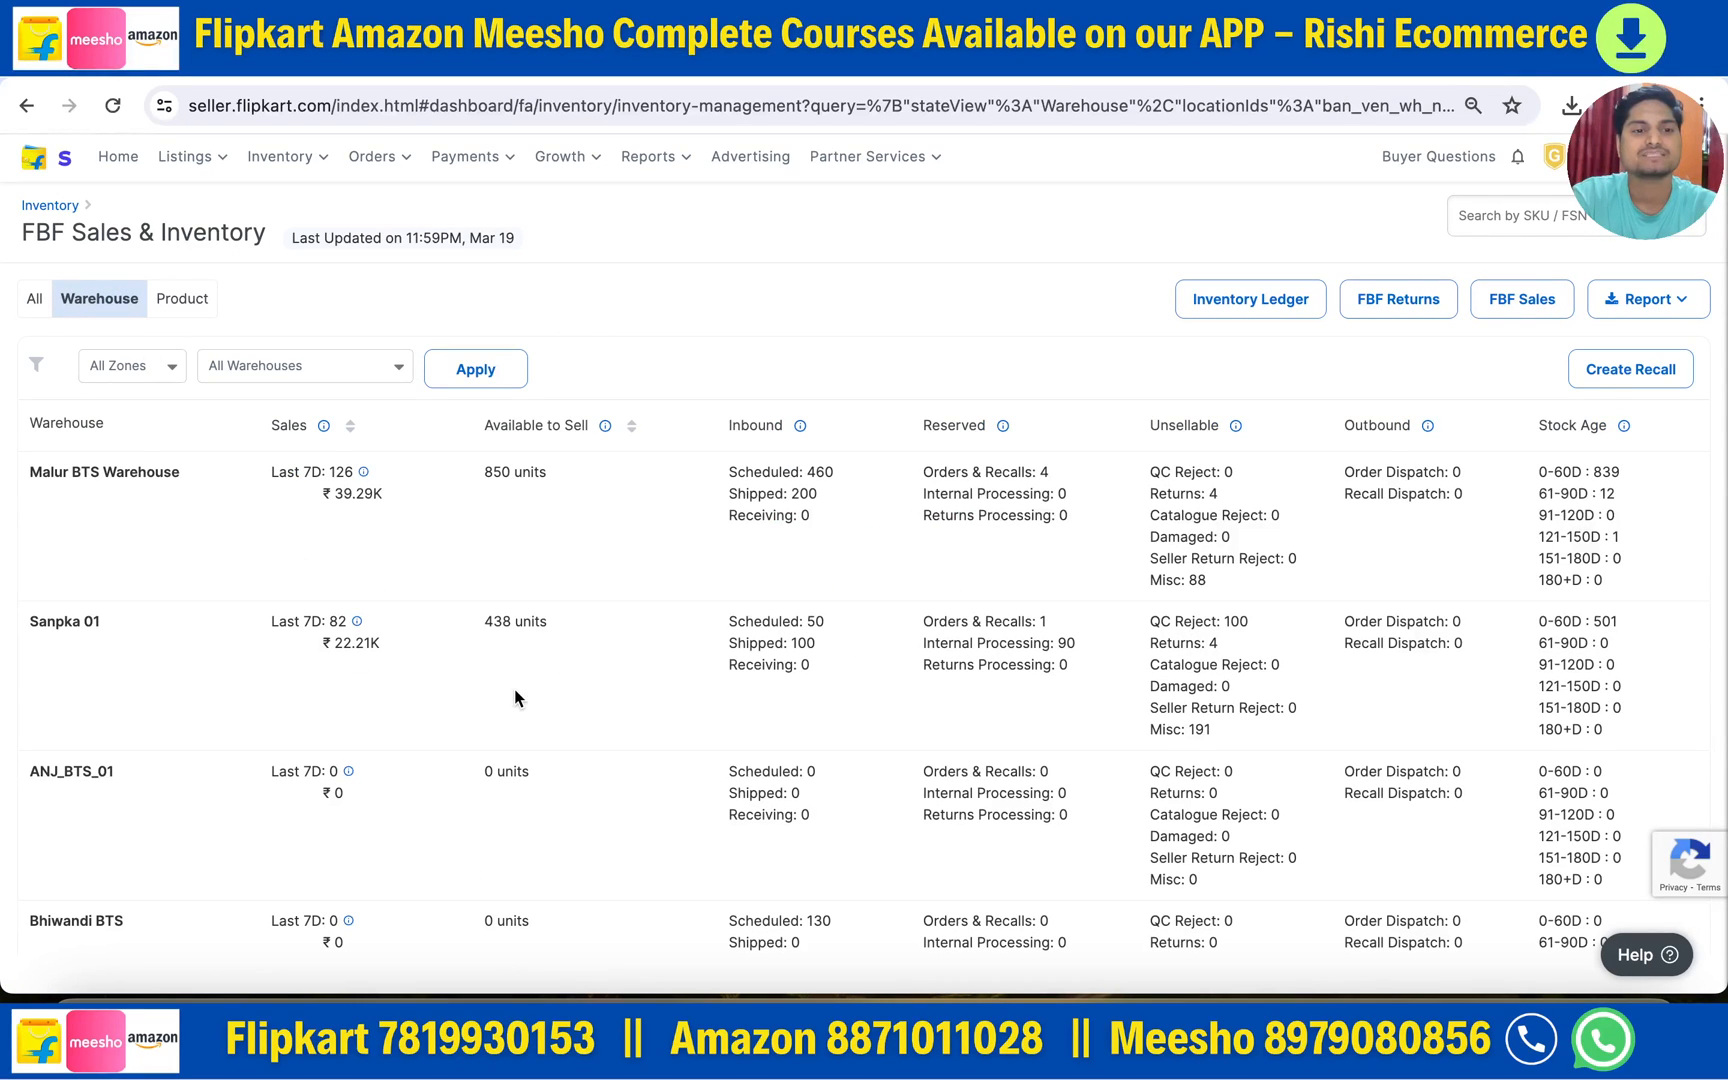
pyautogui.scroll(-1, 514, 688)
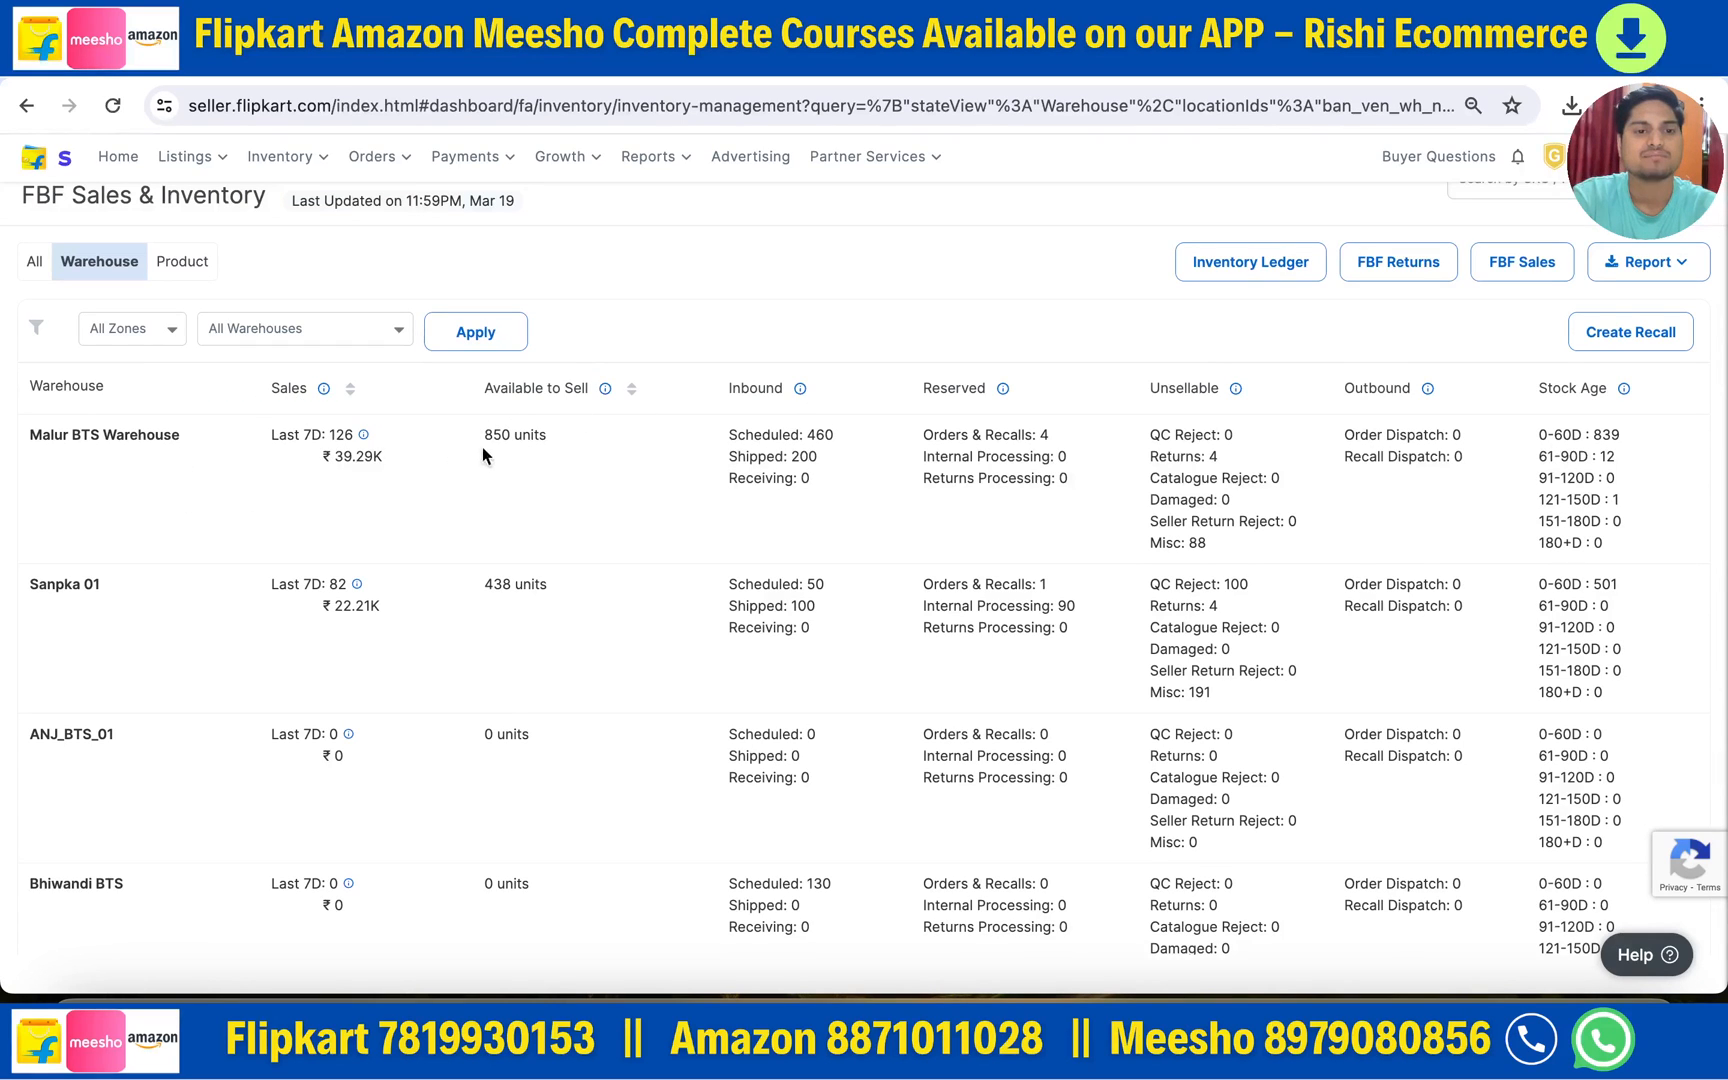
pyautogui.scroll(-2, 524, 663)
pyautogui.scroll(3, 524, 663)
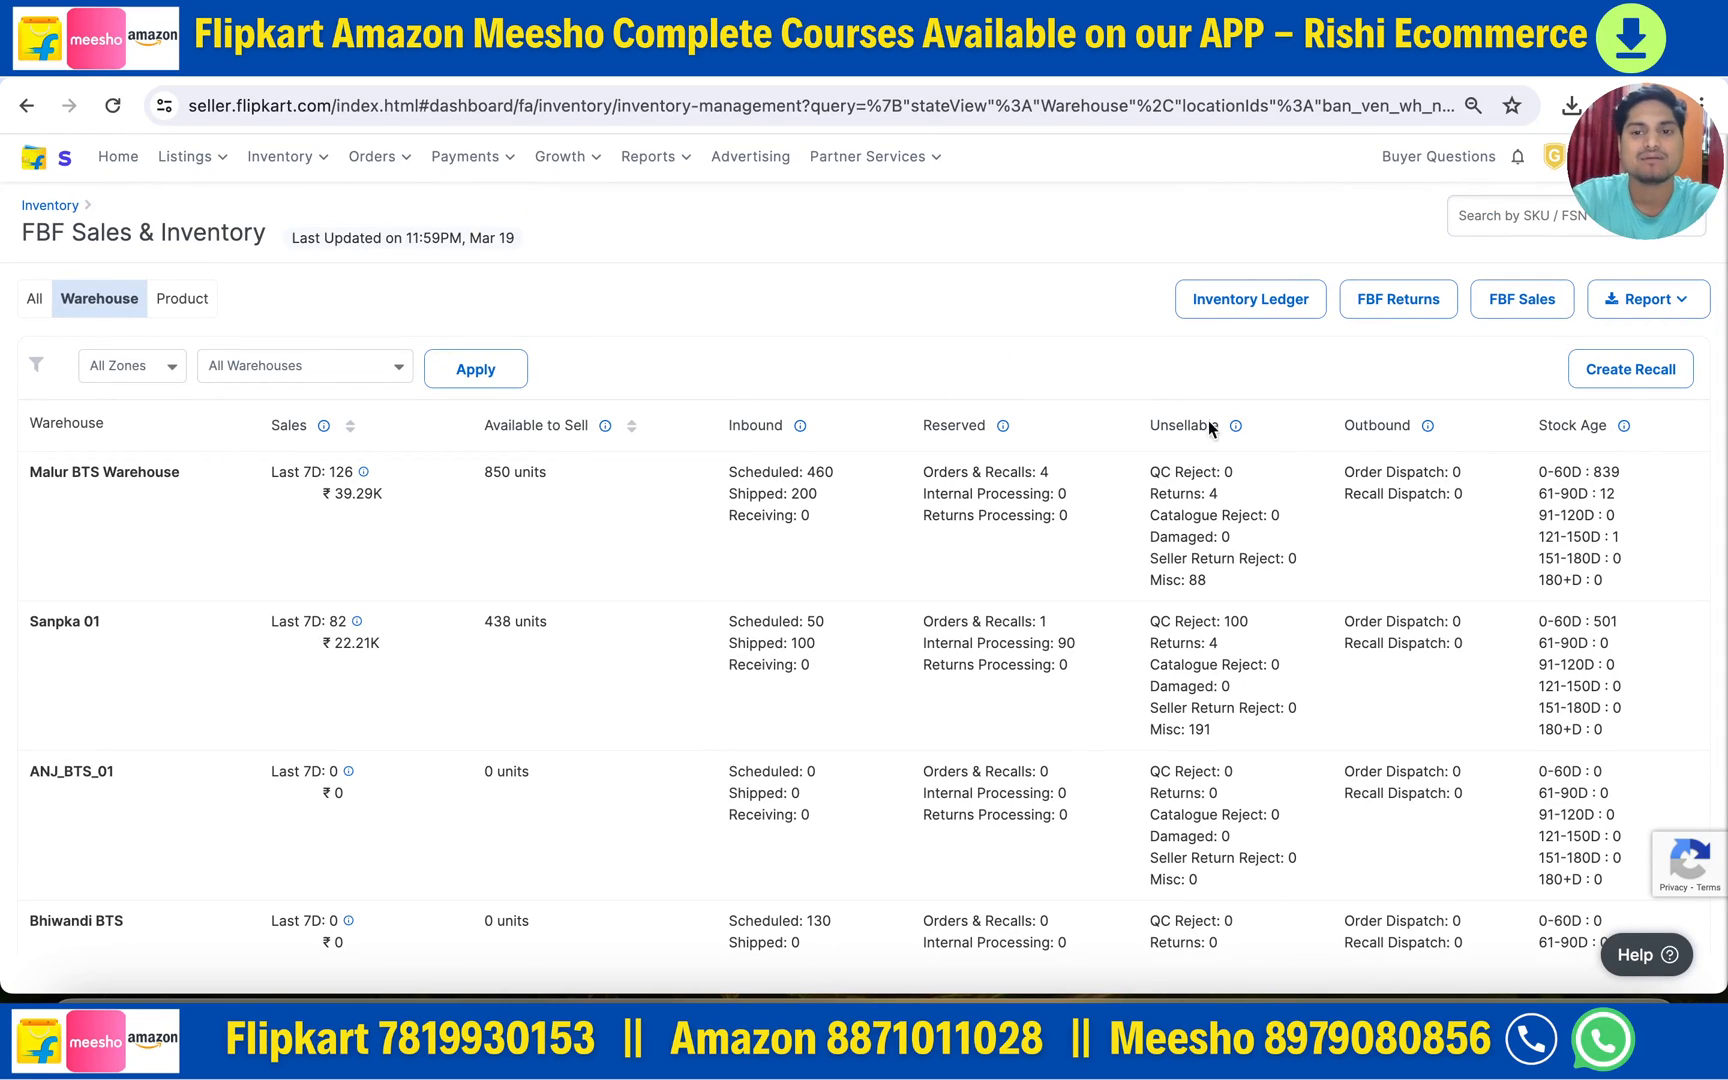
pyautogui.click(1624, 383)
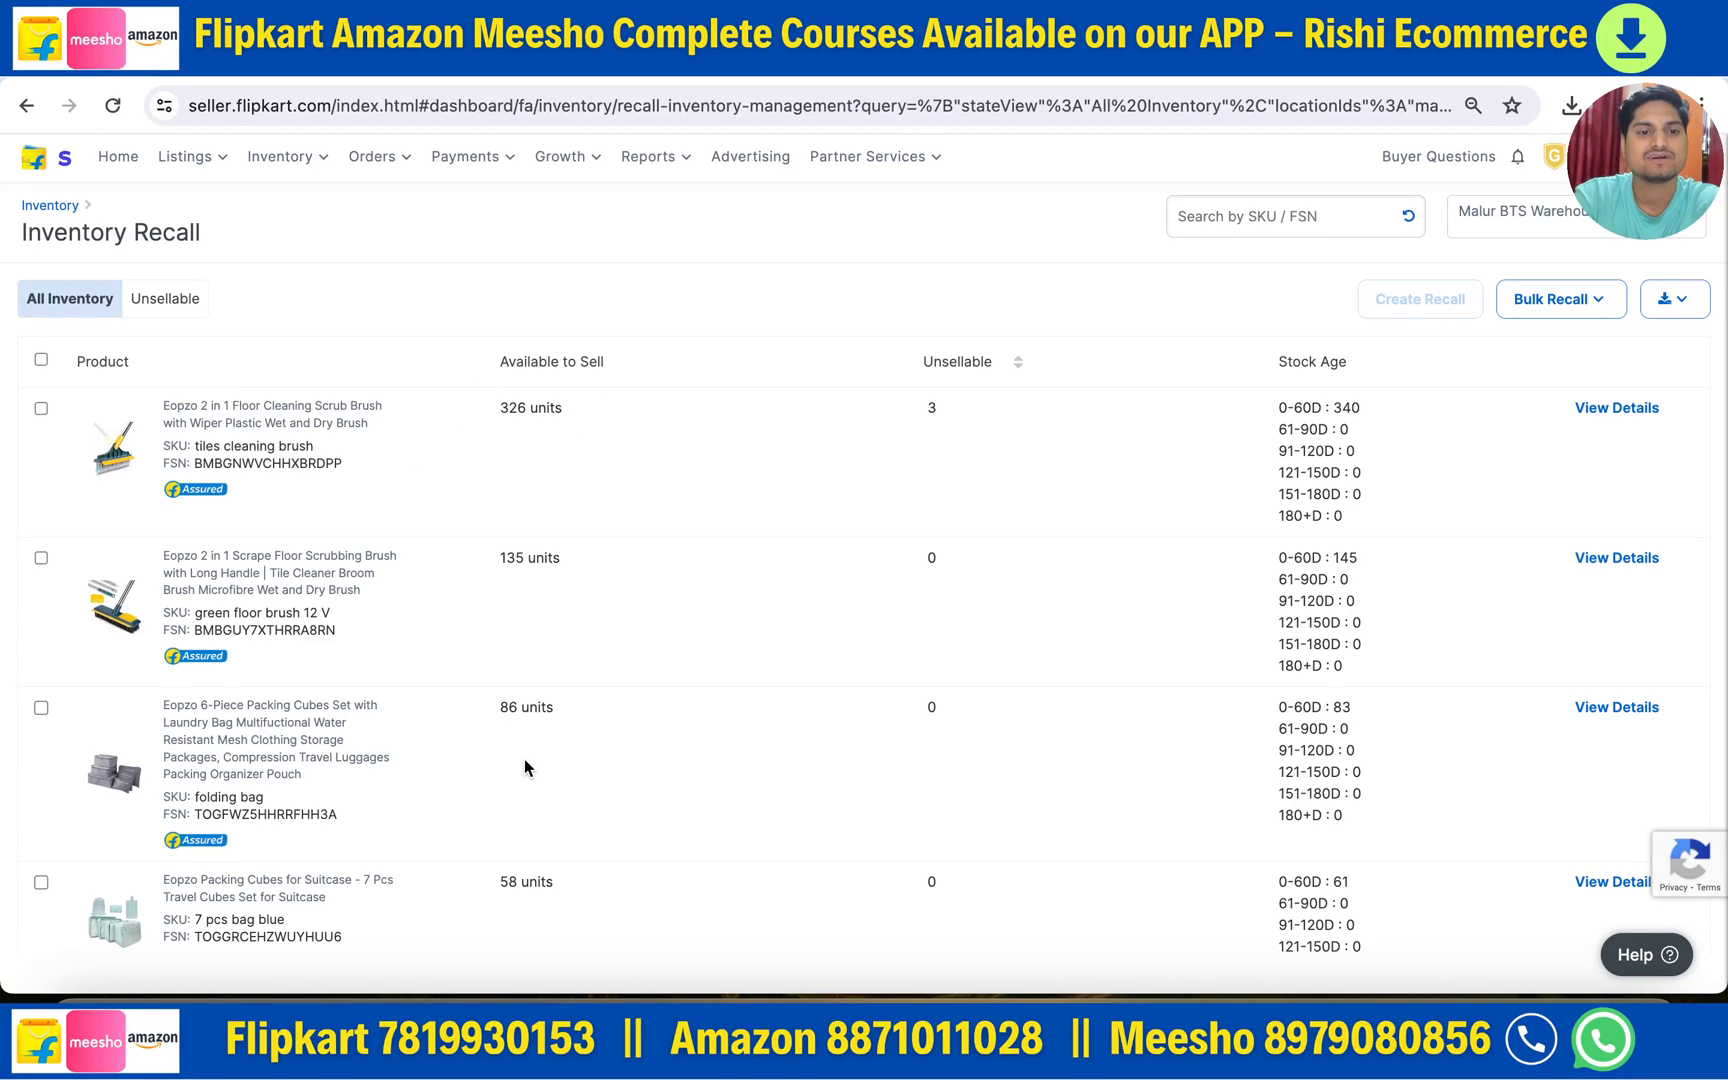
pyautogui.scroll(-2, 524, 767)
pyautogui.scroll(-1, 524, 767)
pyautogui.scroll(3, 524, 767)
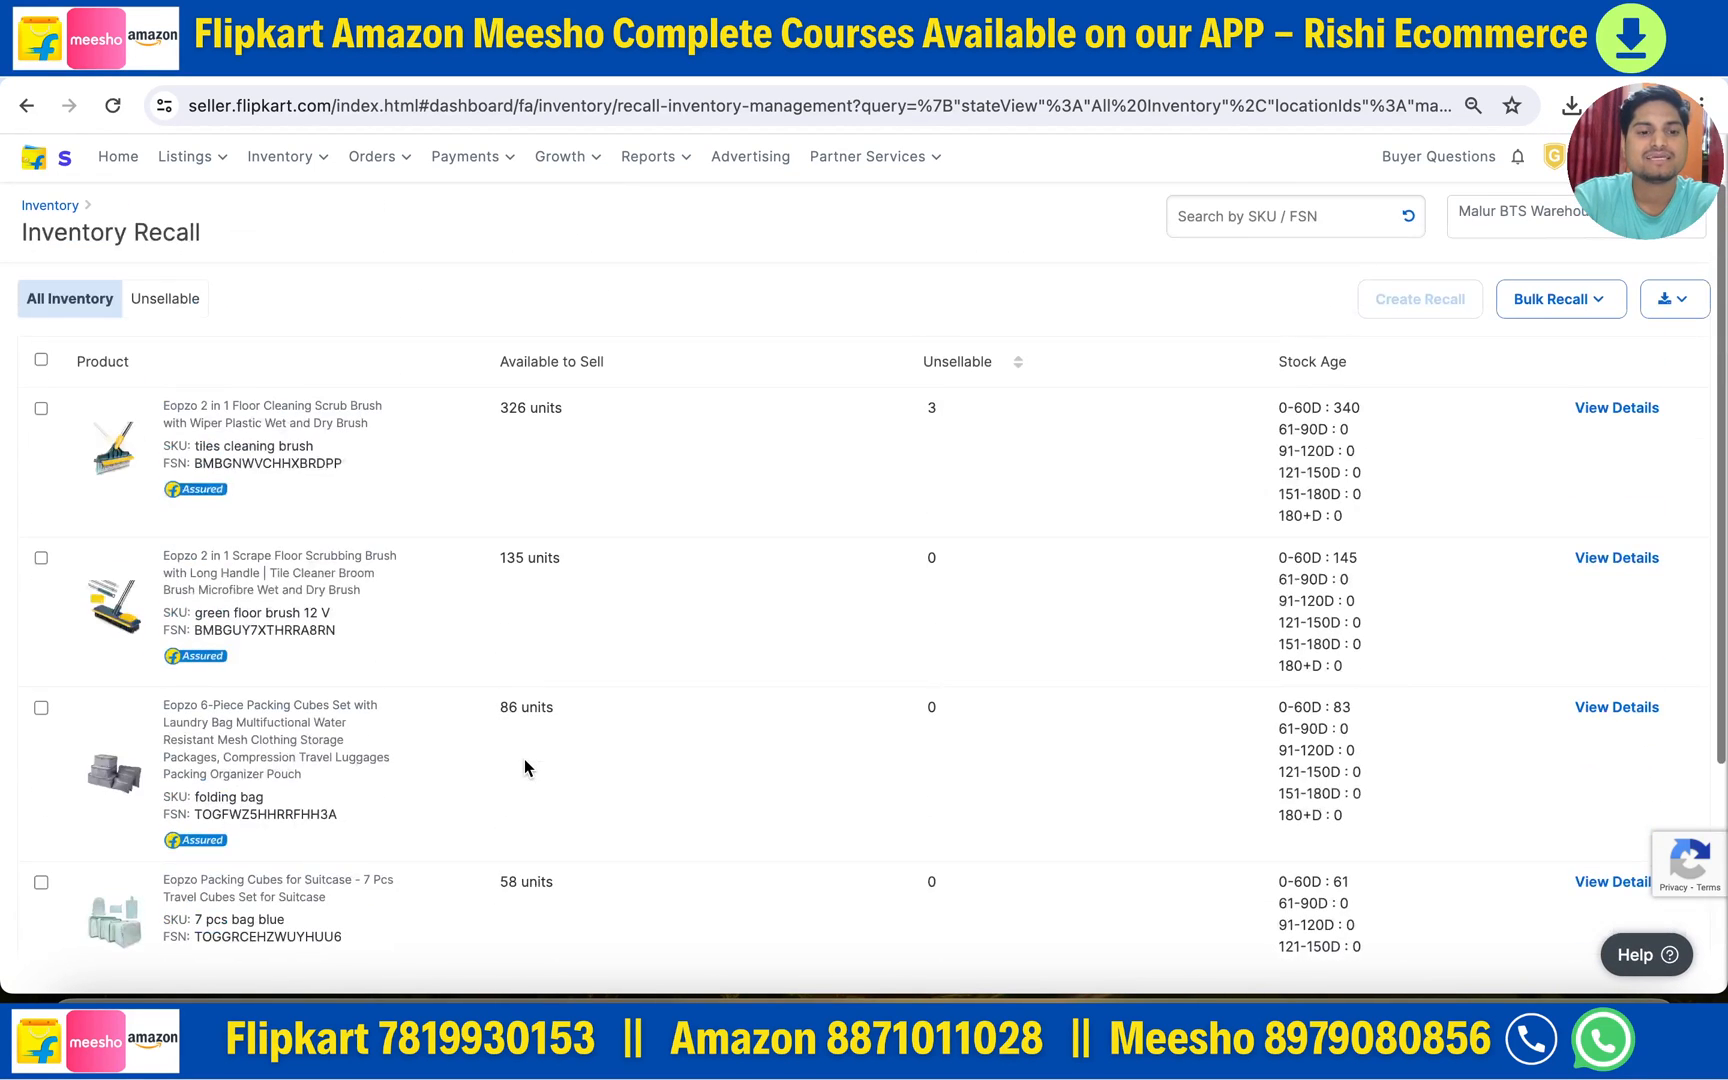
pyautogui.scroll(-2, 529, 688)
pyautogui.scroll(2, 529, 686)
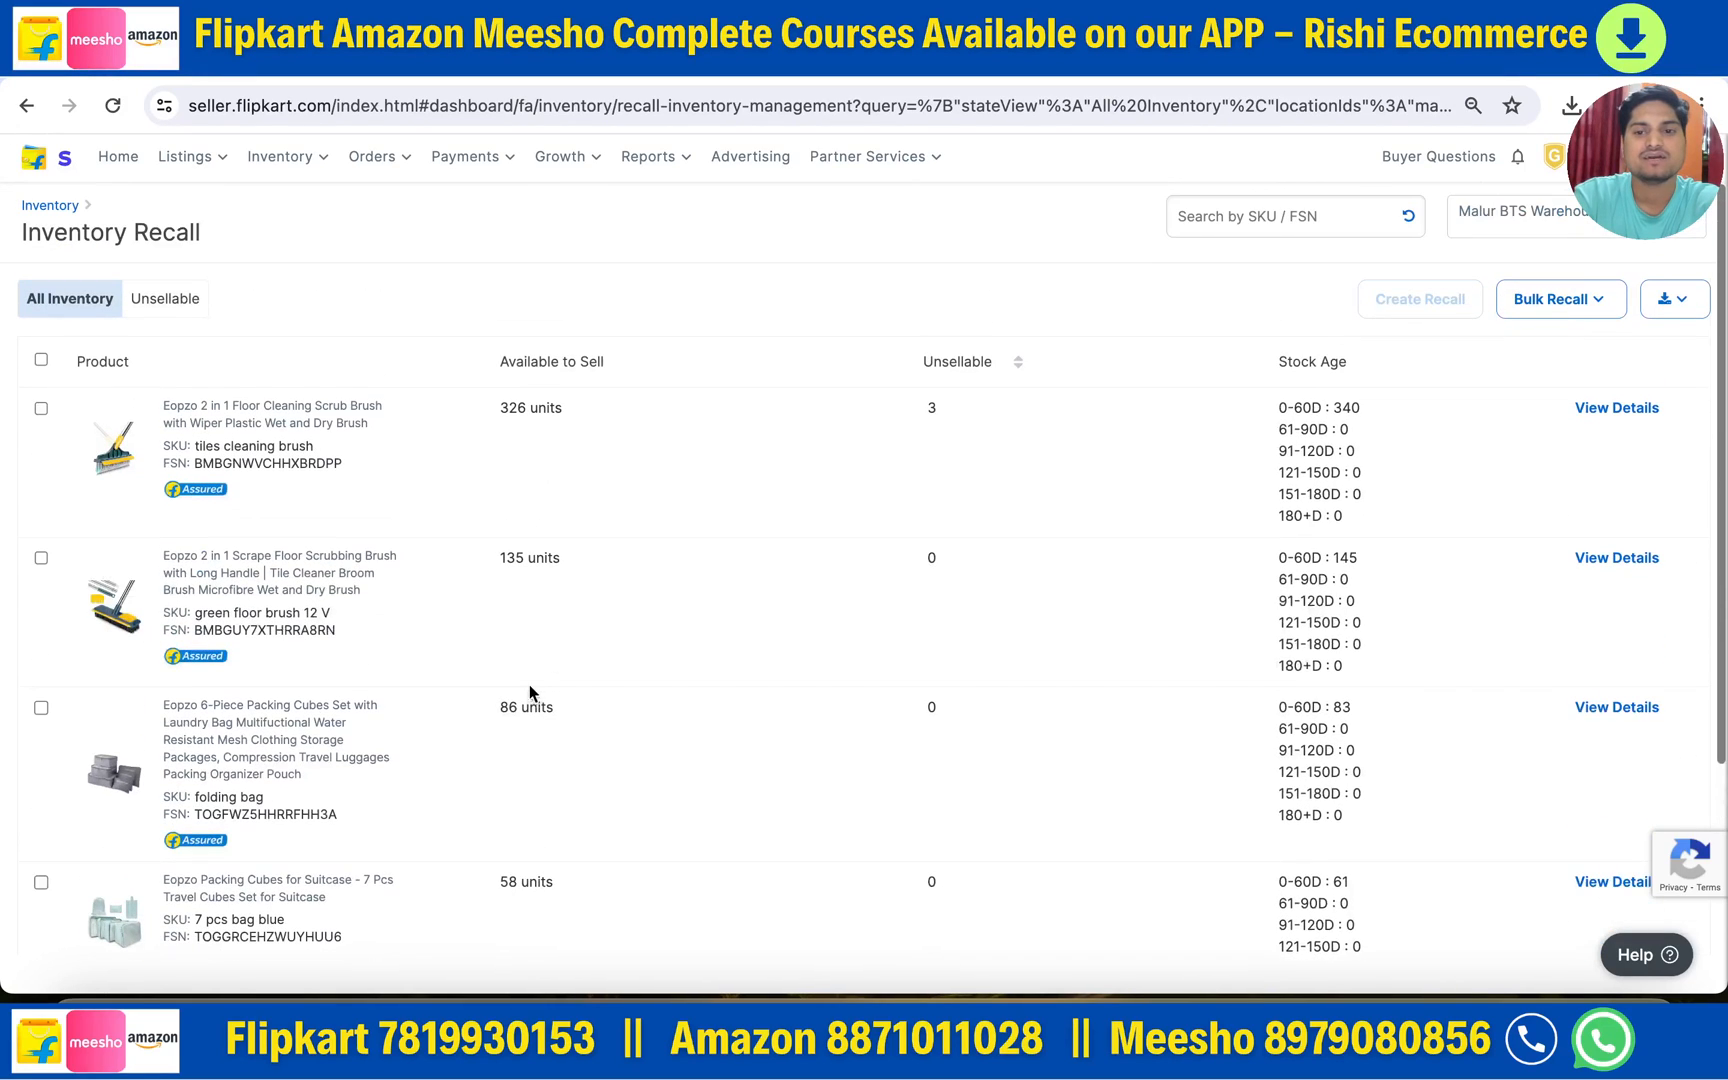
pyautogui.click(166, 300)
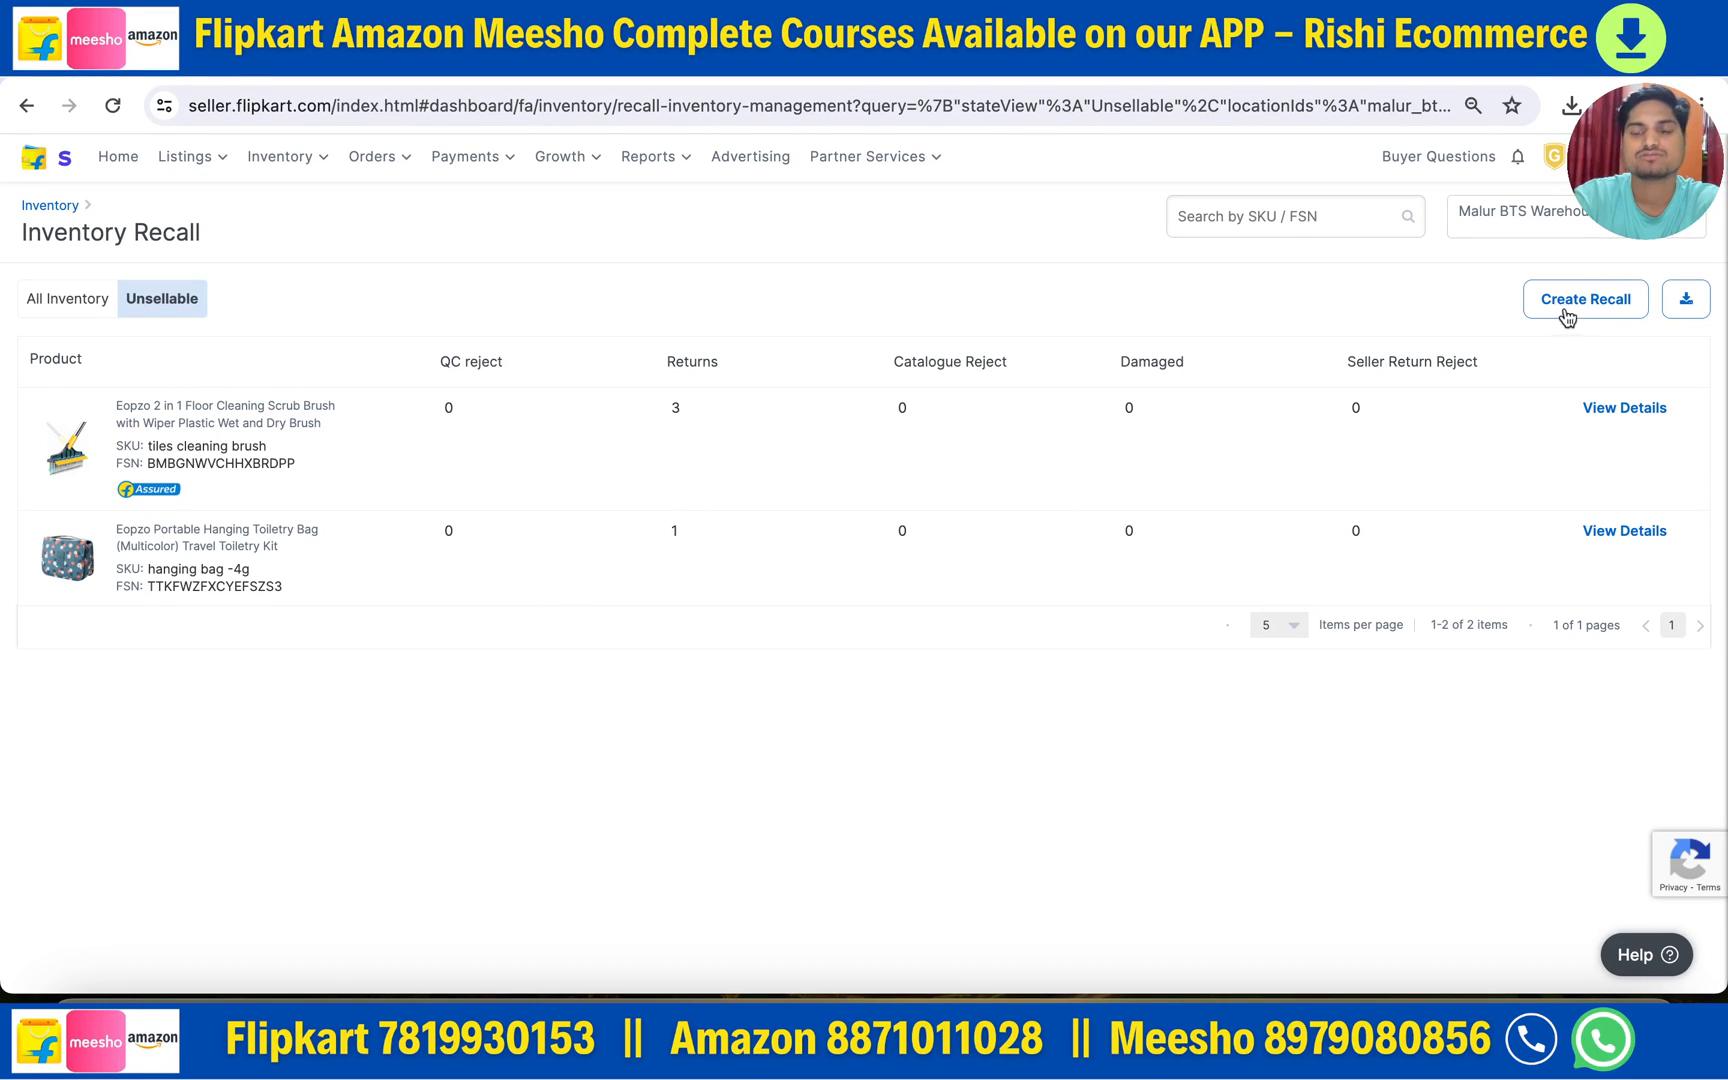
pyautogui.hscroll(-5, 382, 582)
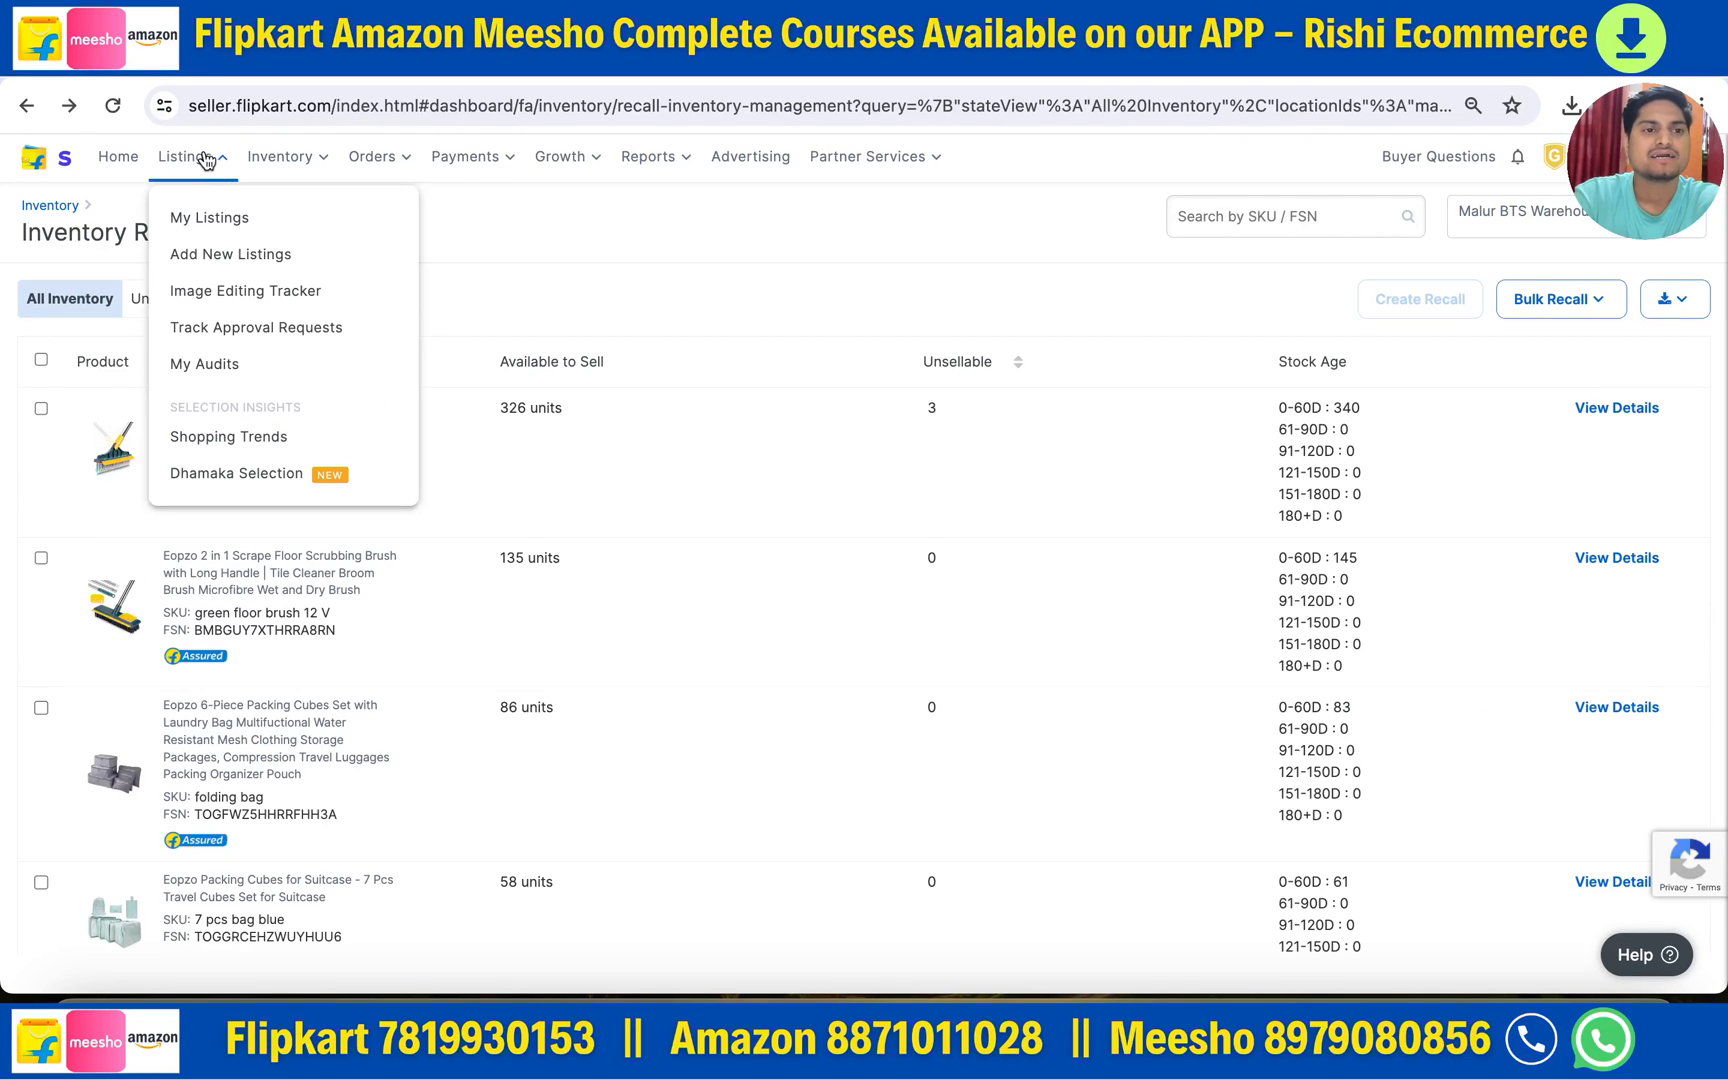
# - Open FBF Sales & Inventory and browse its Product, Warehouse and All breakdowns
pyautogui.moveTo(272, 172)
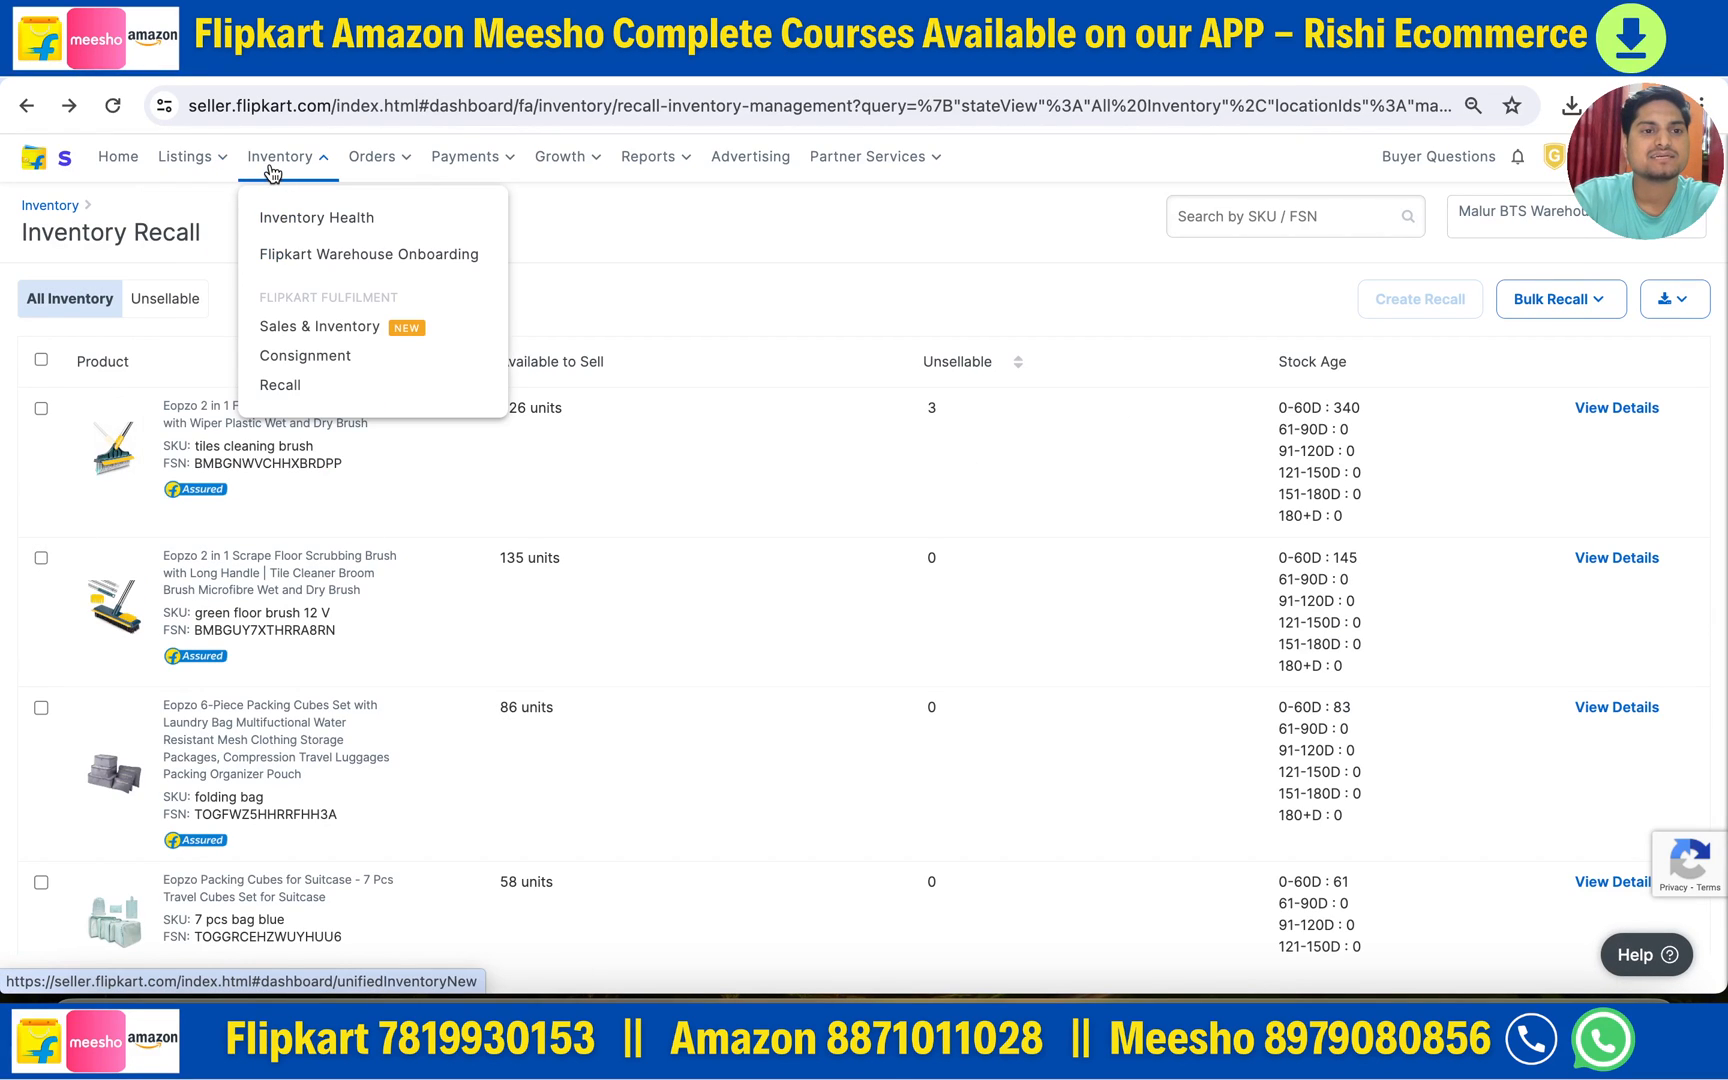
pyautogui.click(314, 332)
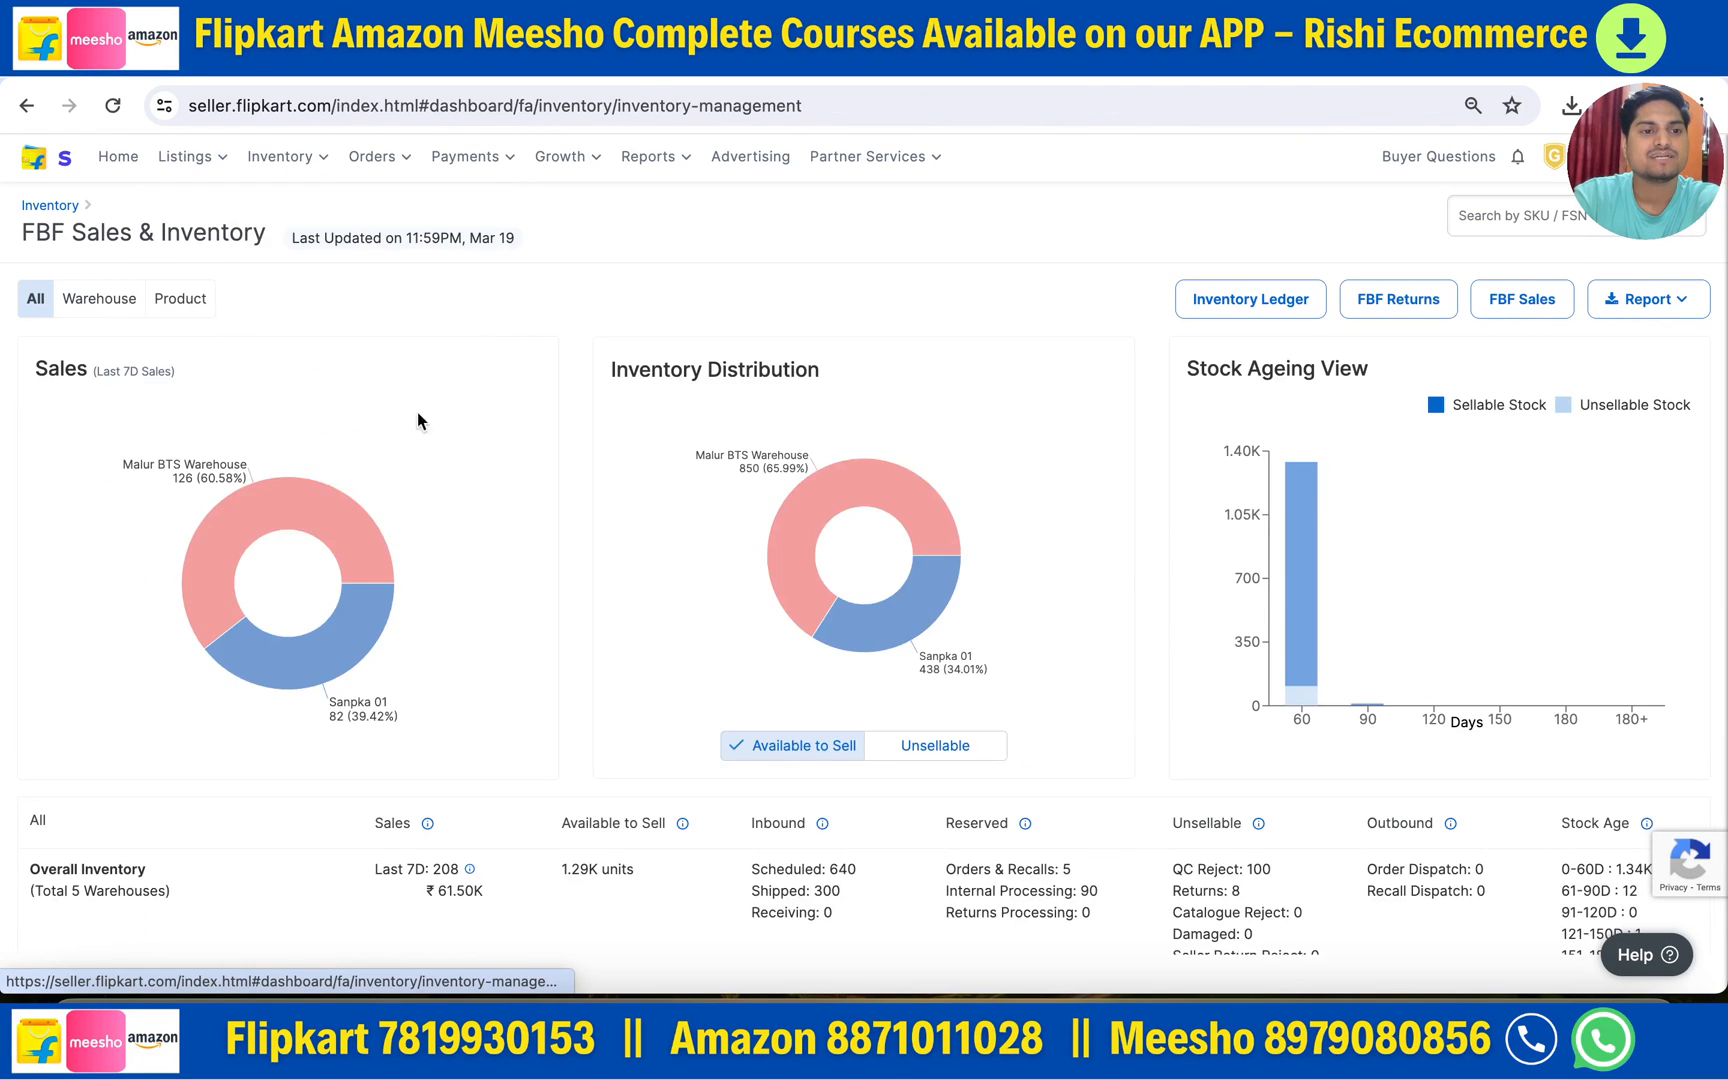
pyautogui.click(199, 302)
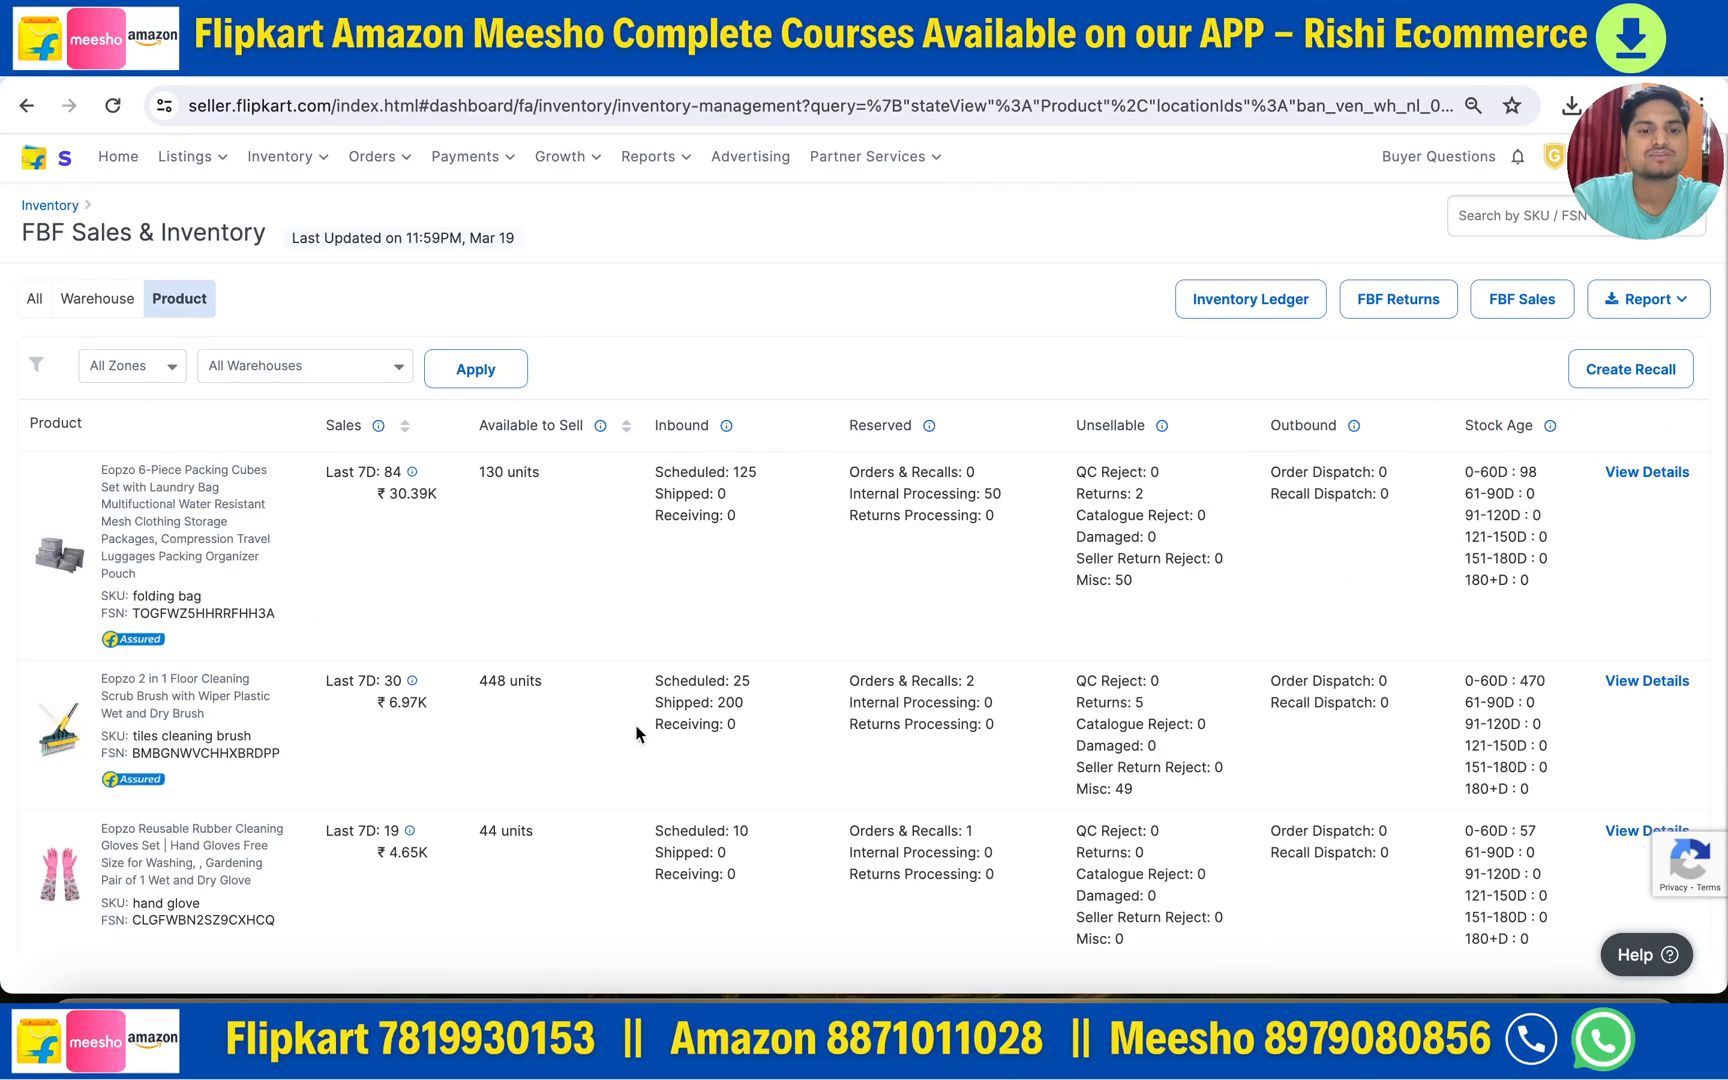
pyautogui.click(92, 300)
pyautogui.scroll(-3, 981, 735)
pyautogui.scroll(3, 981, 735)
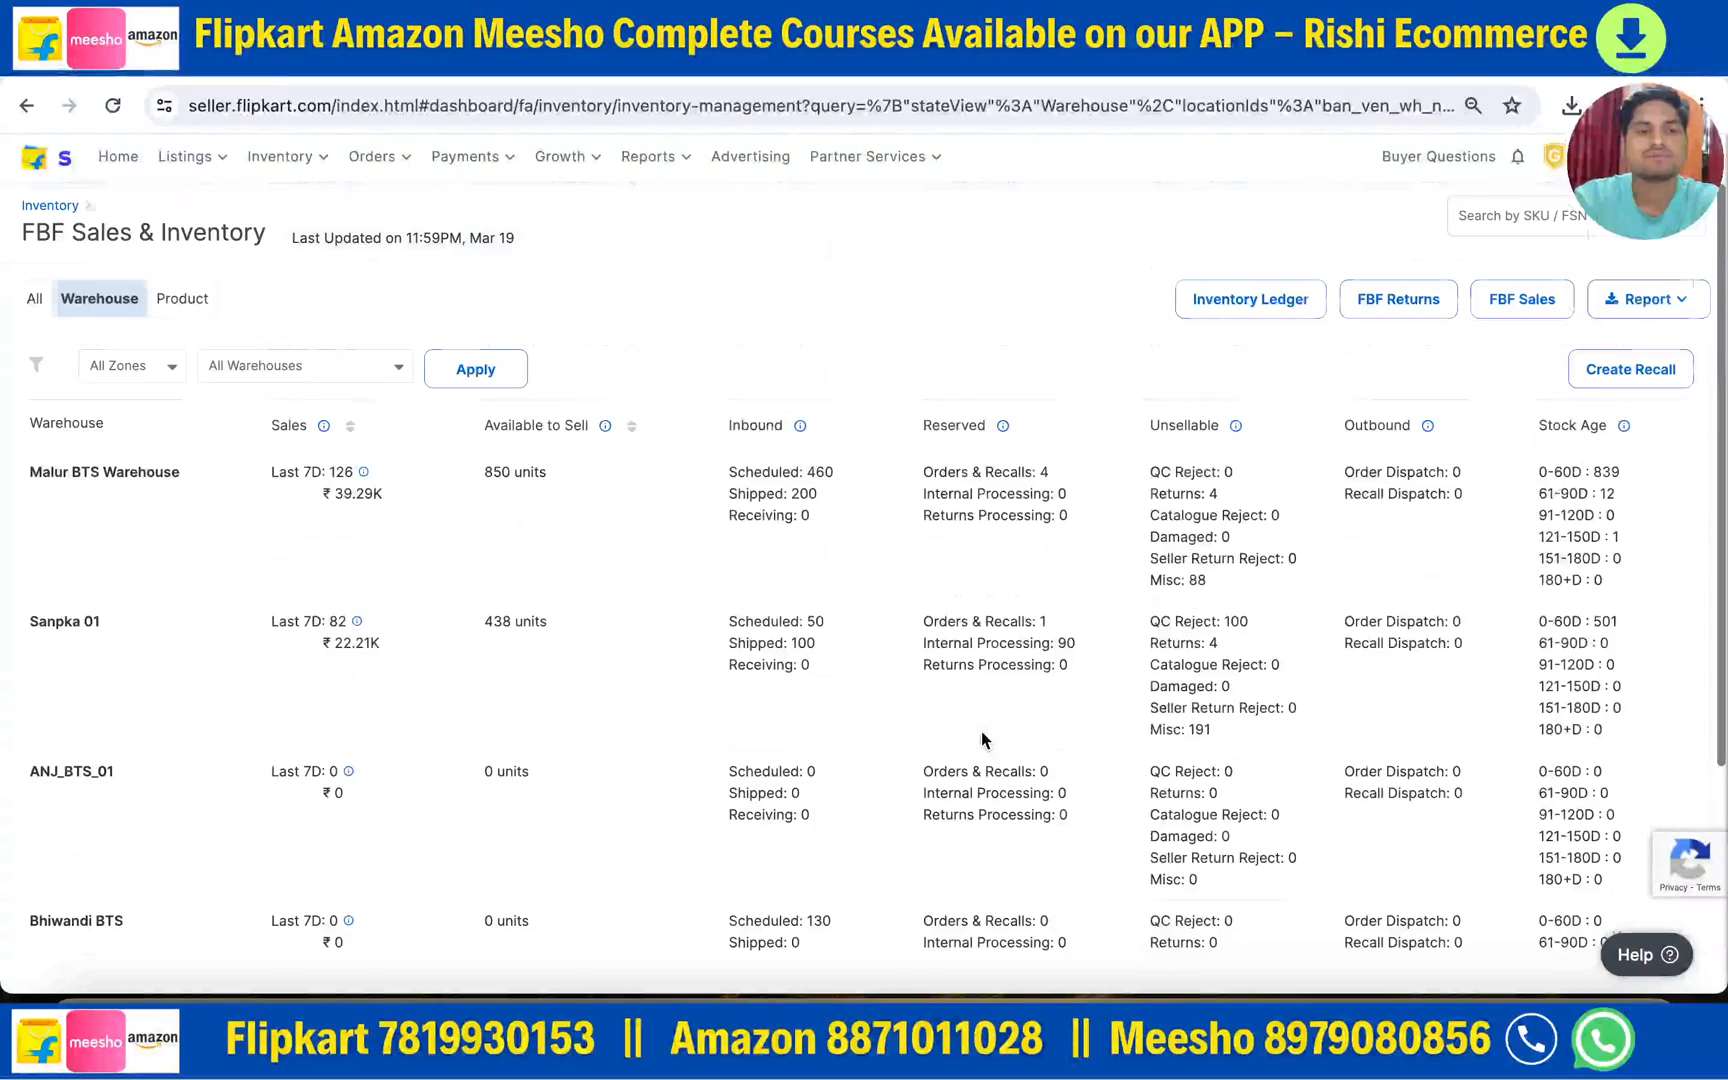
pyautogui.click(34, 300)
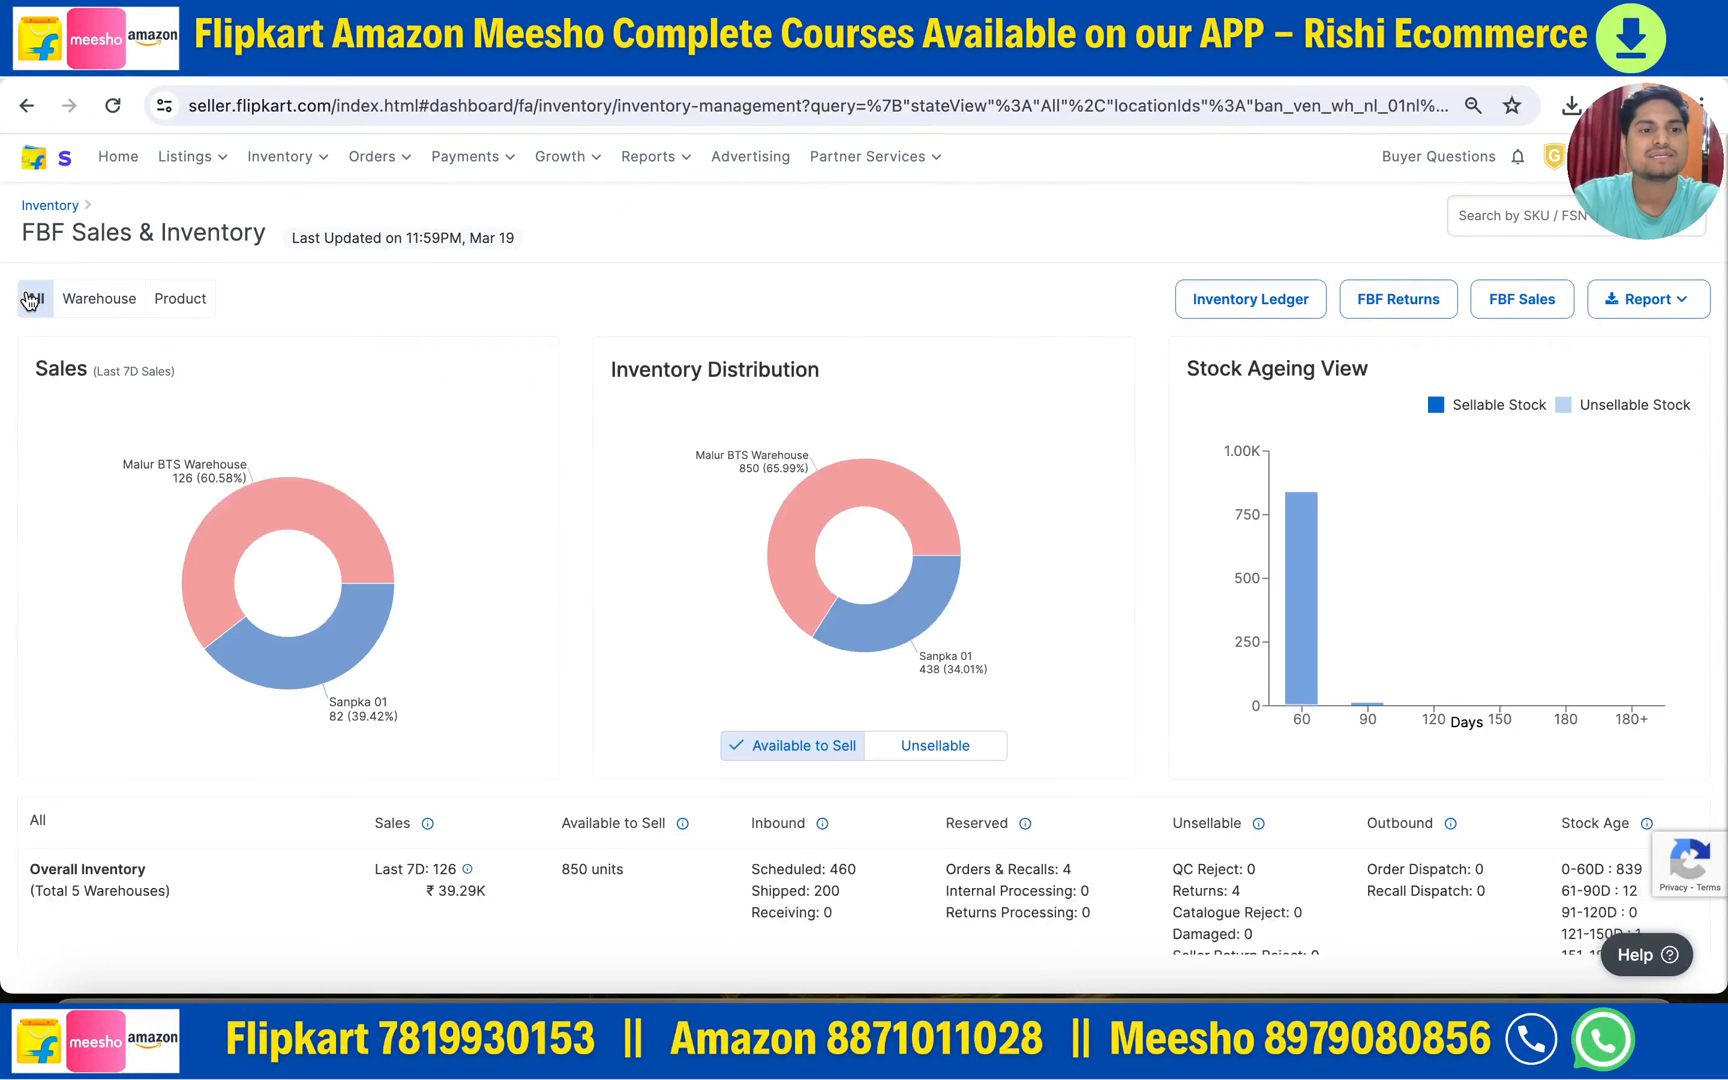
# - Toggle the distribution chart between Unsellable and Available to Sell, then view Stock Ageing
pyautogui.scroll(-1, 866, 709)
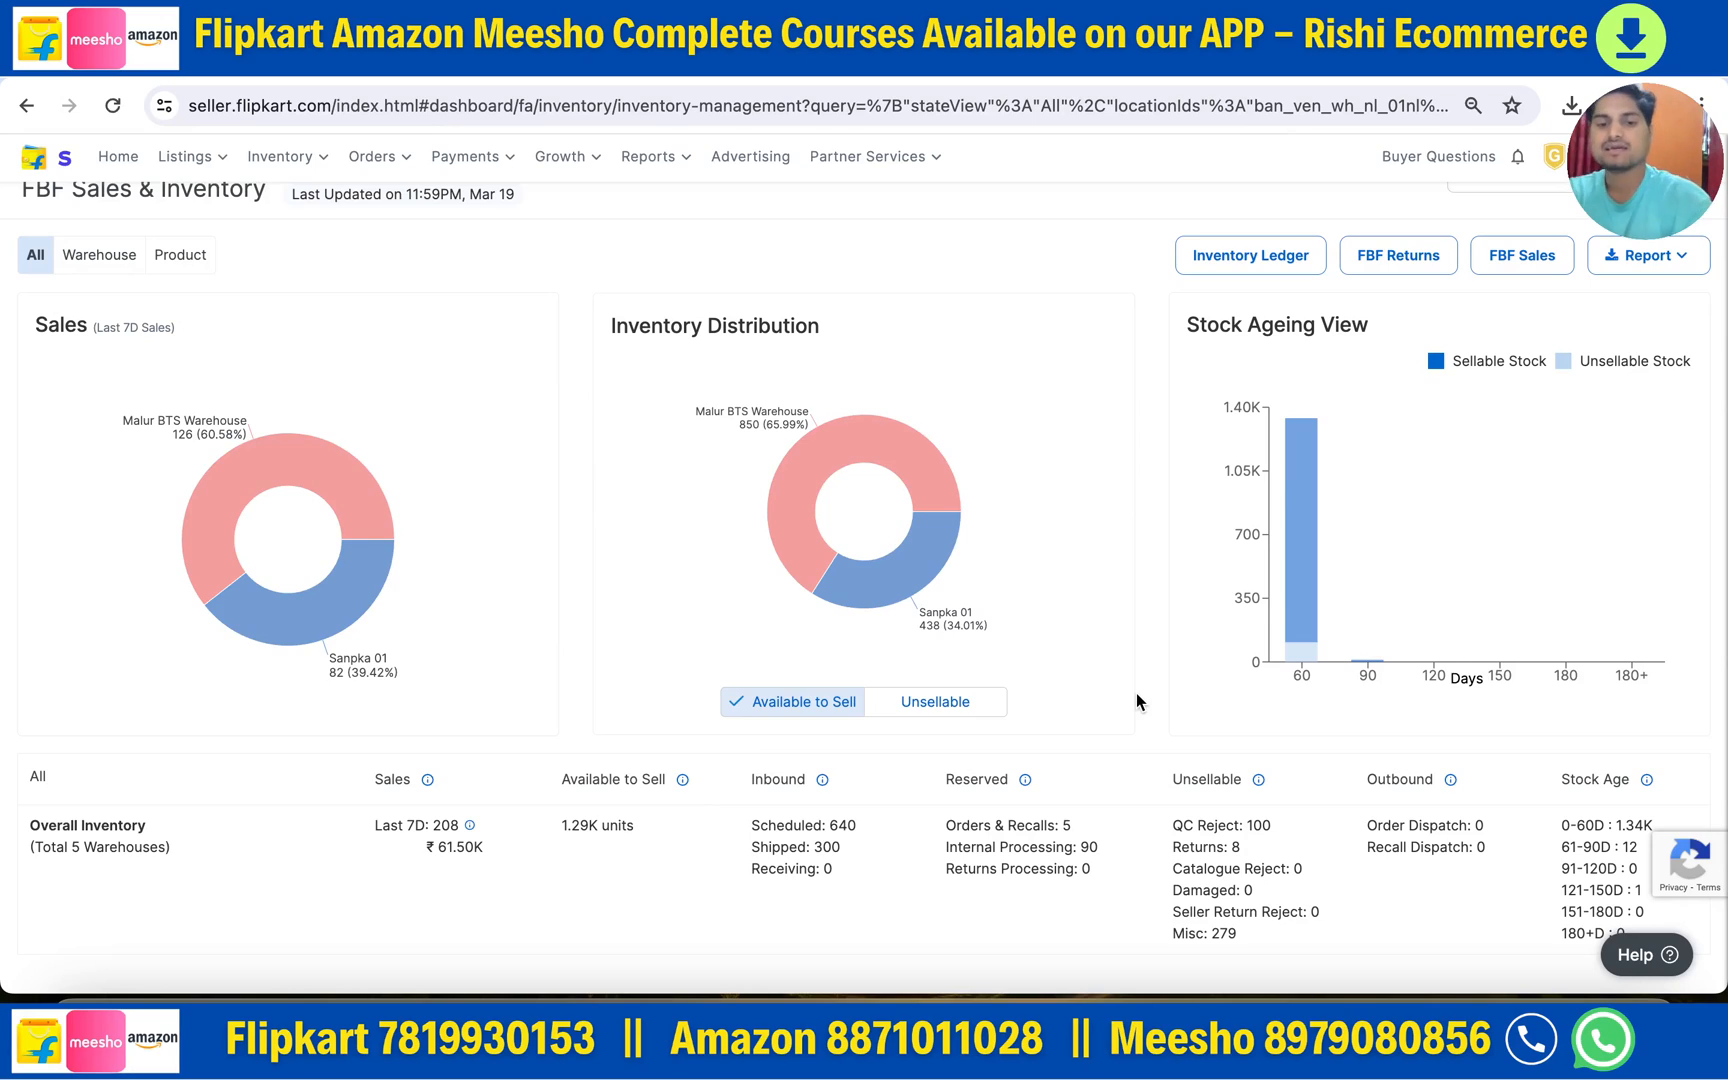
pyautogui.click(976, 711)
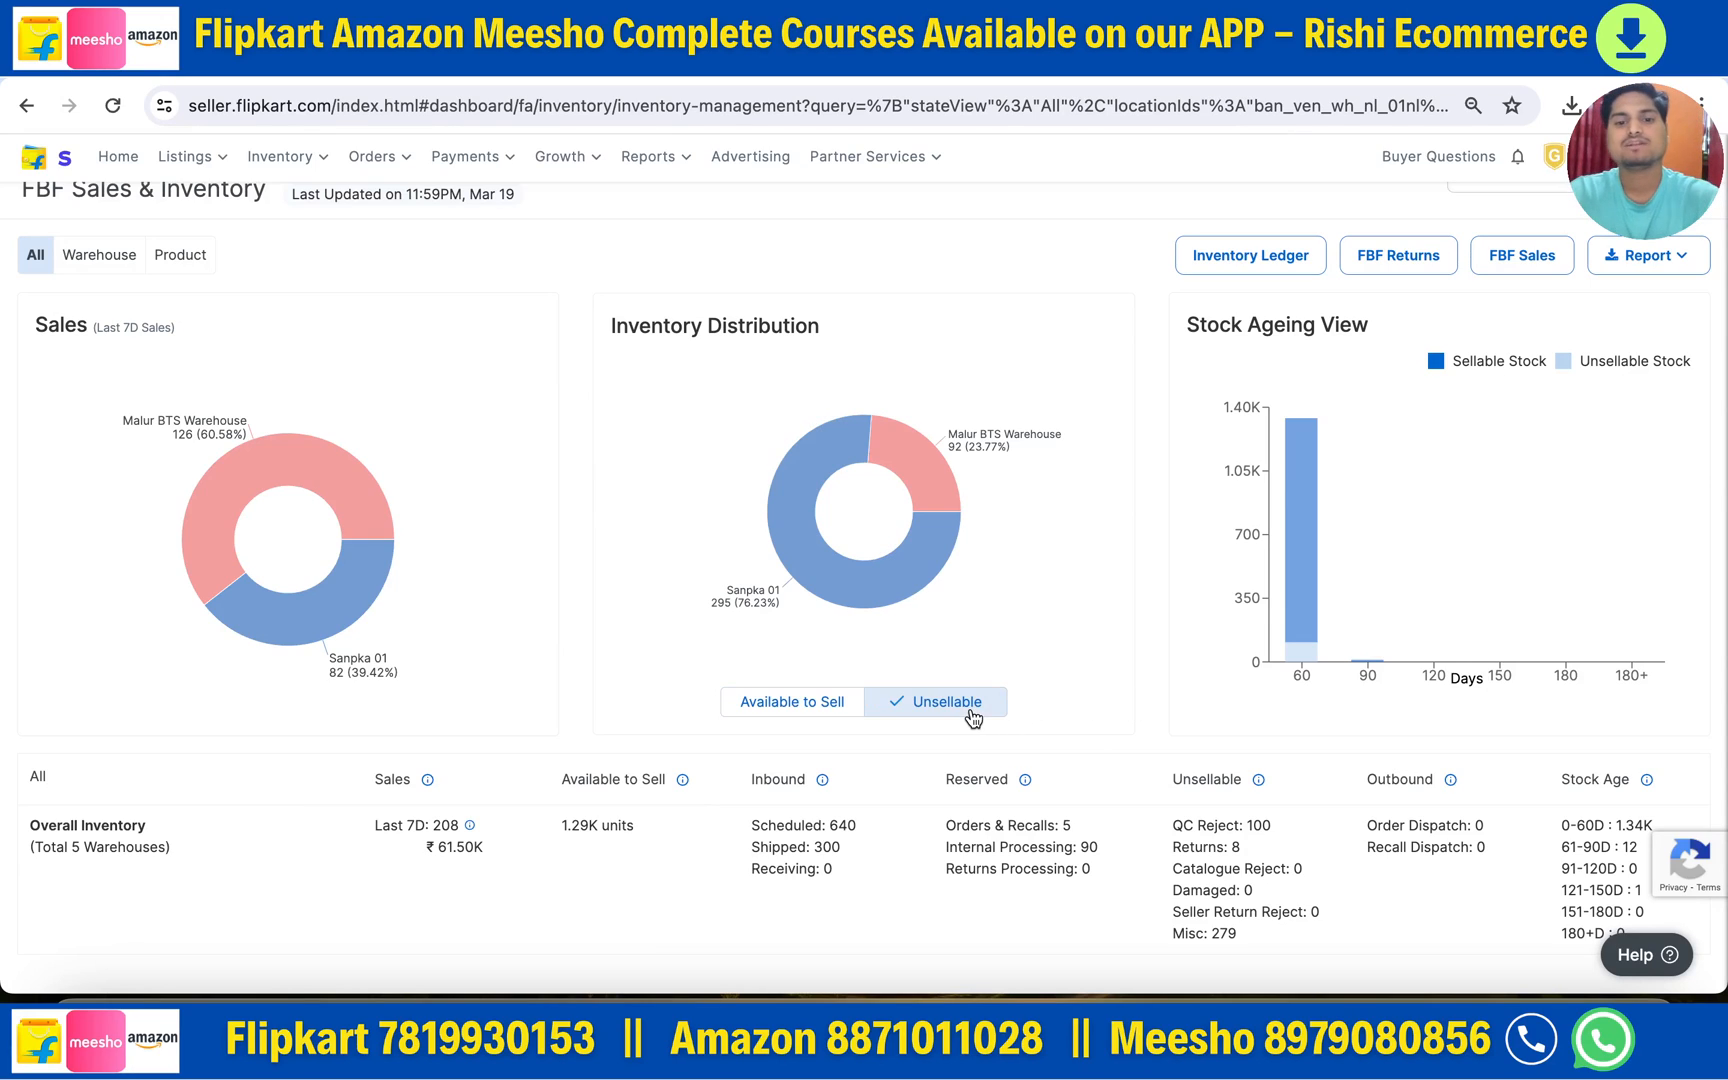
pyautogui.click(782, 715)
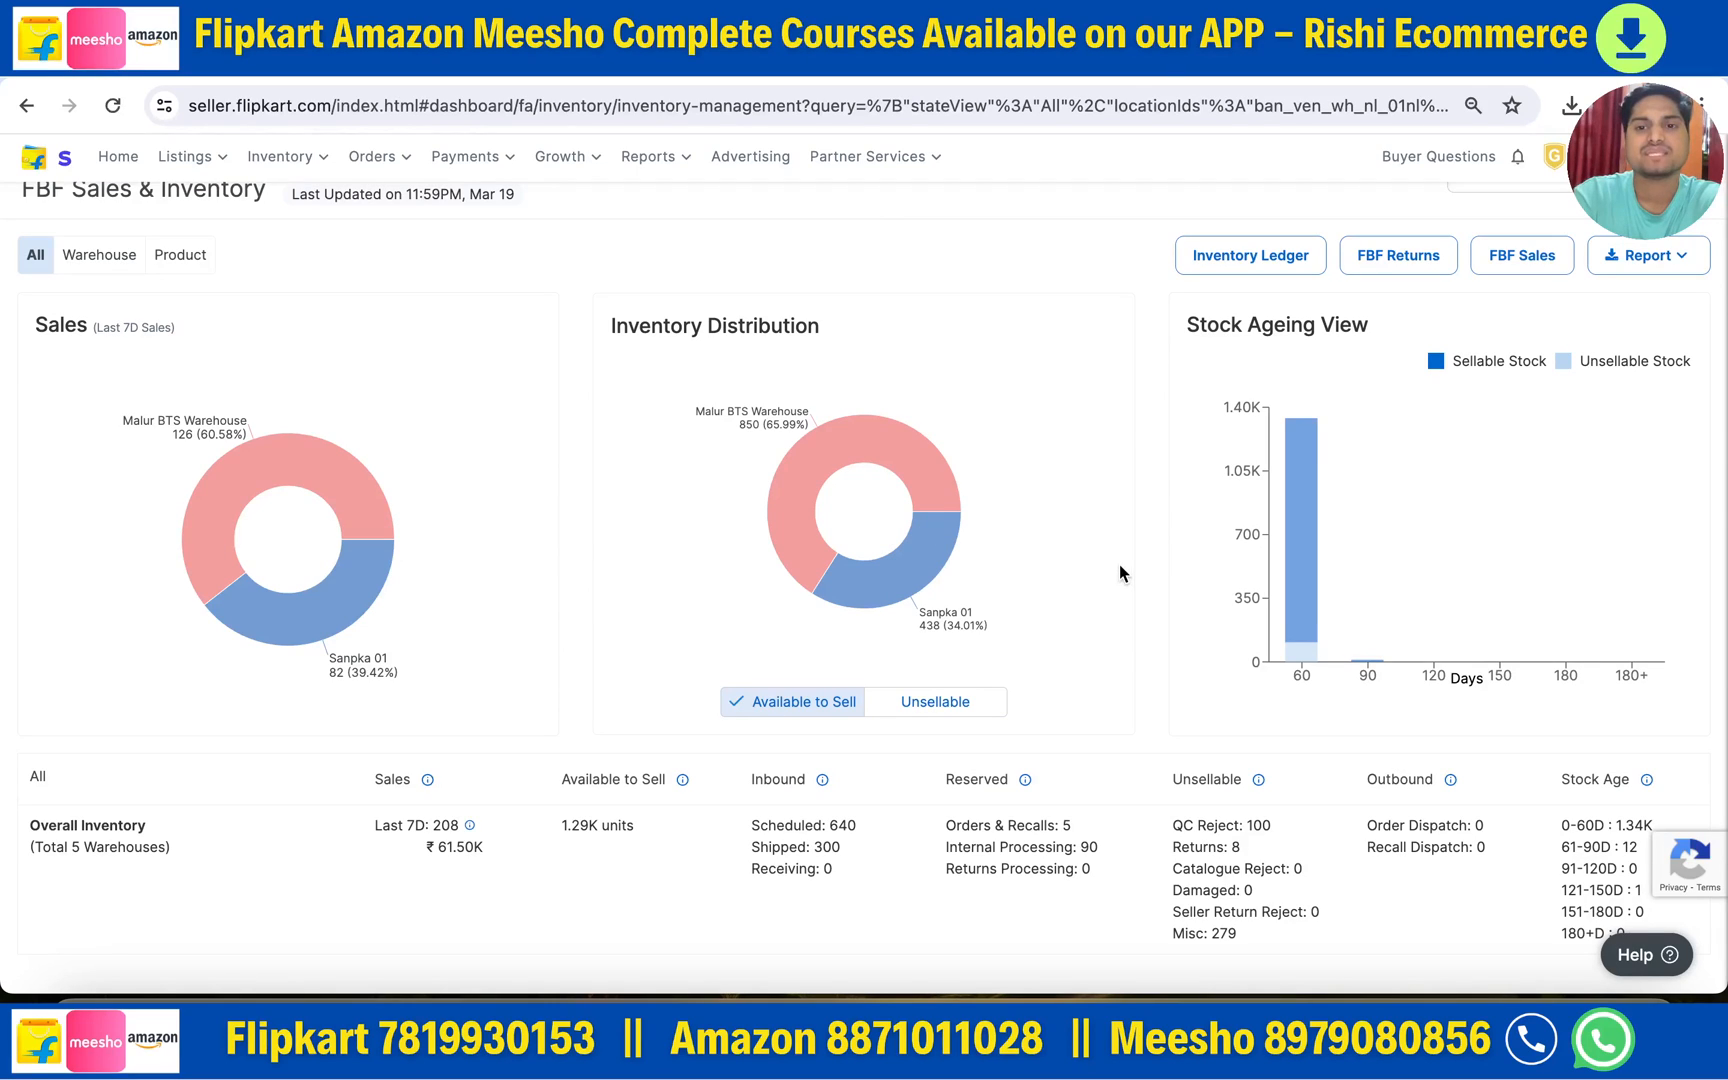
pyautogui.moveTo(1199, 330); pyautogui.dragTo(1410, 342)
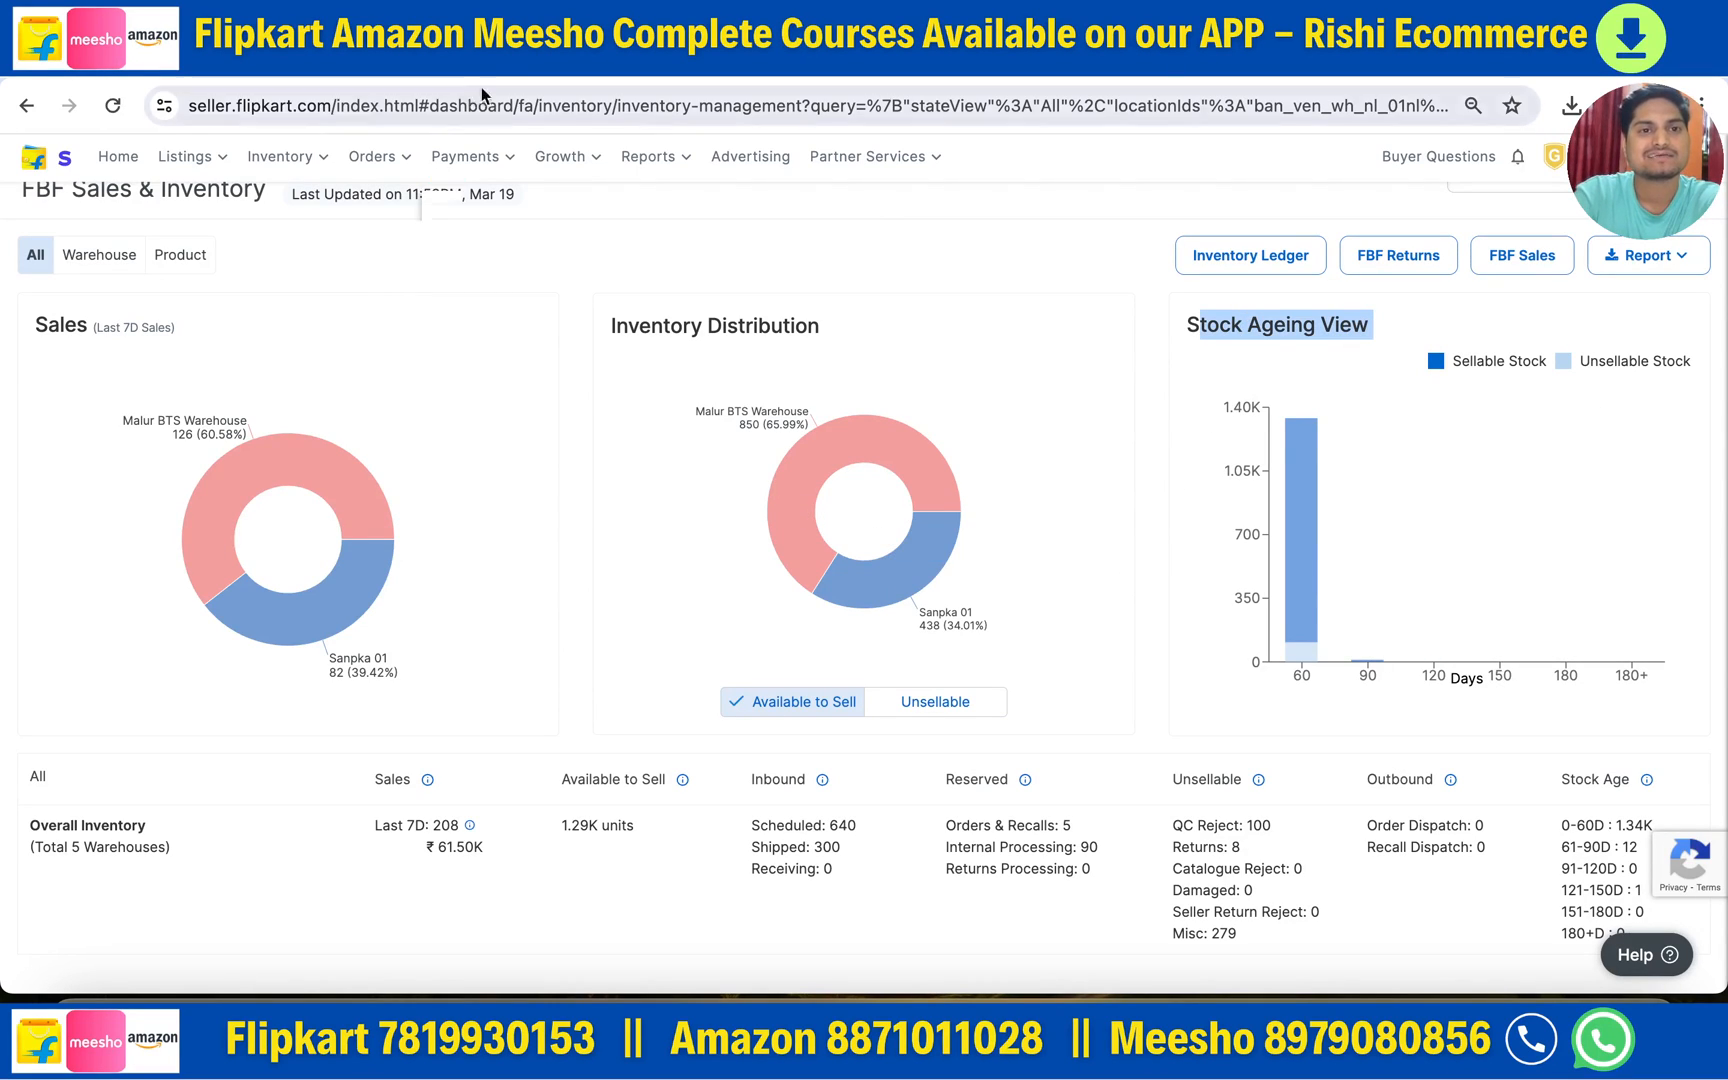
pyautogui.click(466, 60)
# - Highlight the 'What is a consignment' question on page 1 of the consignment creation notes
pyautogui.scroll(20, 736, 660)
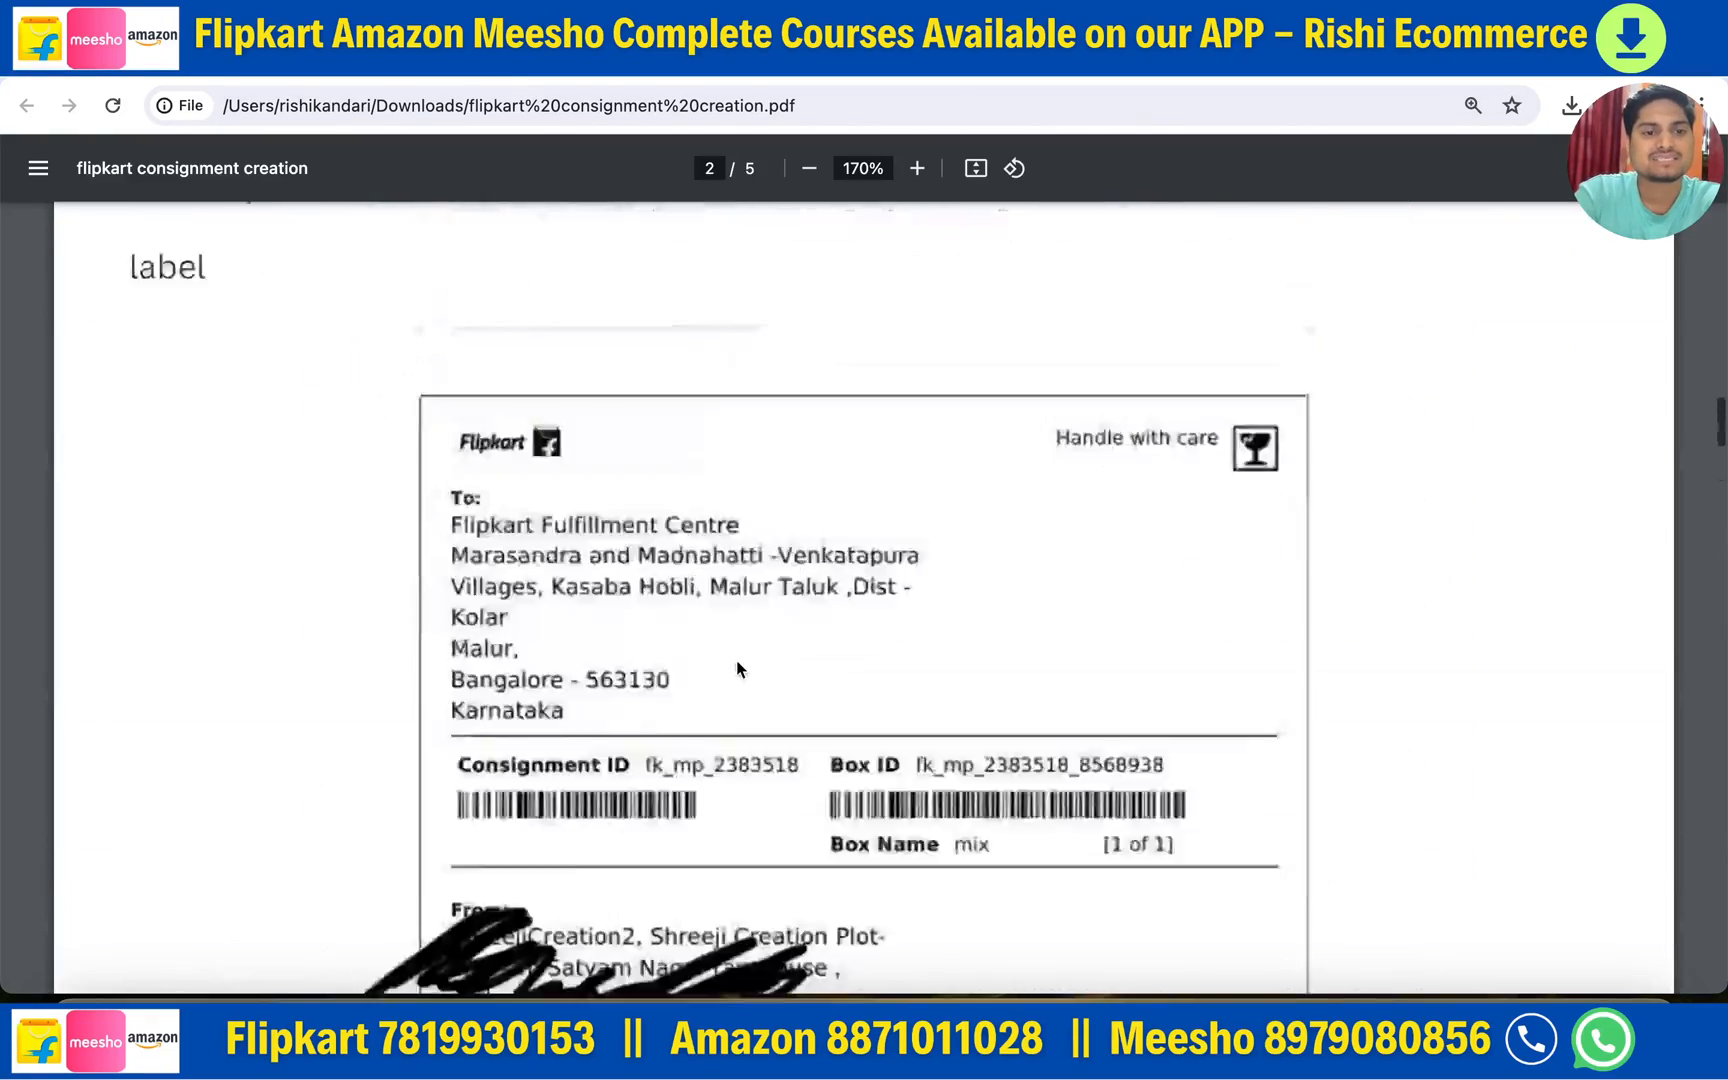
pyautogui.scroll(-20, 736, 660)
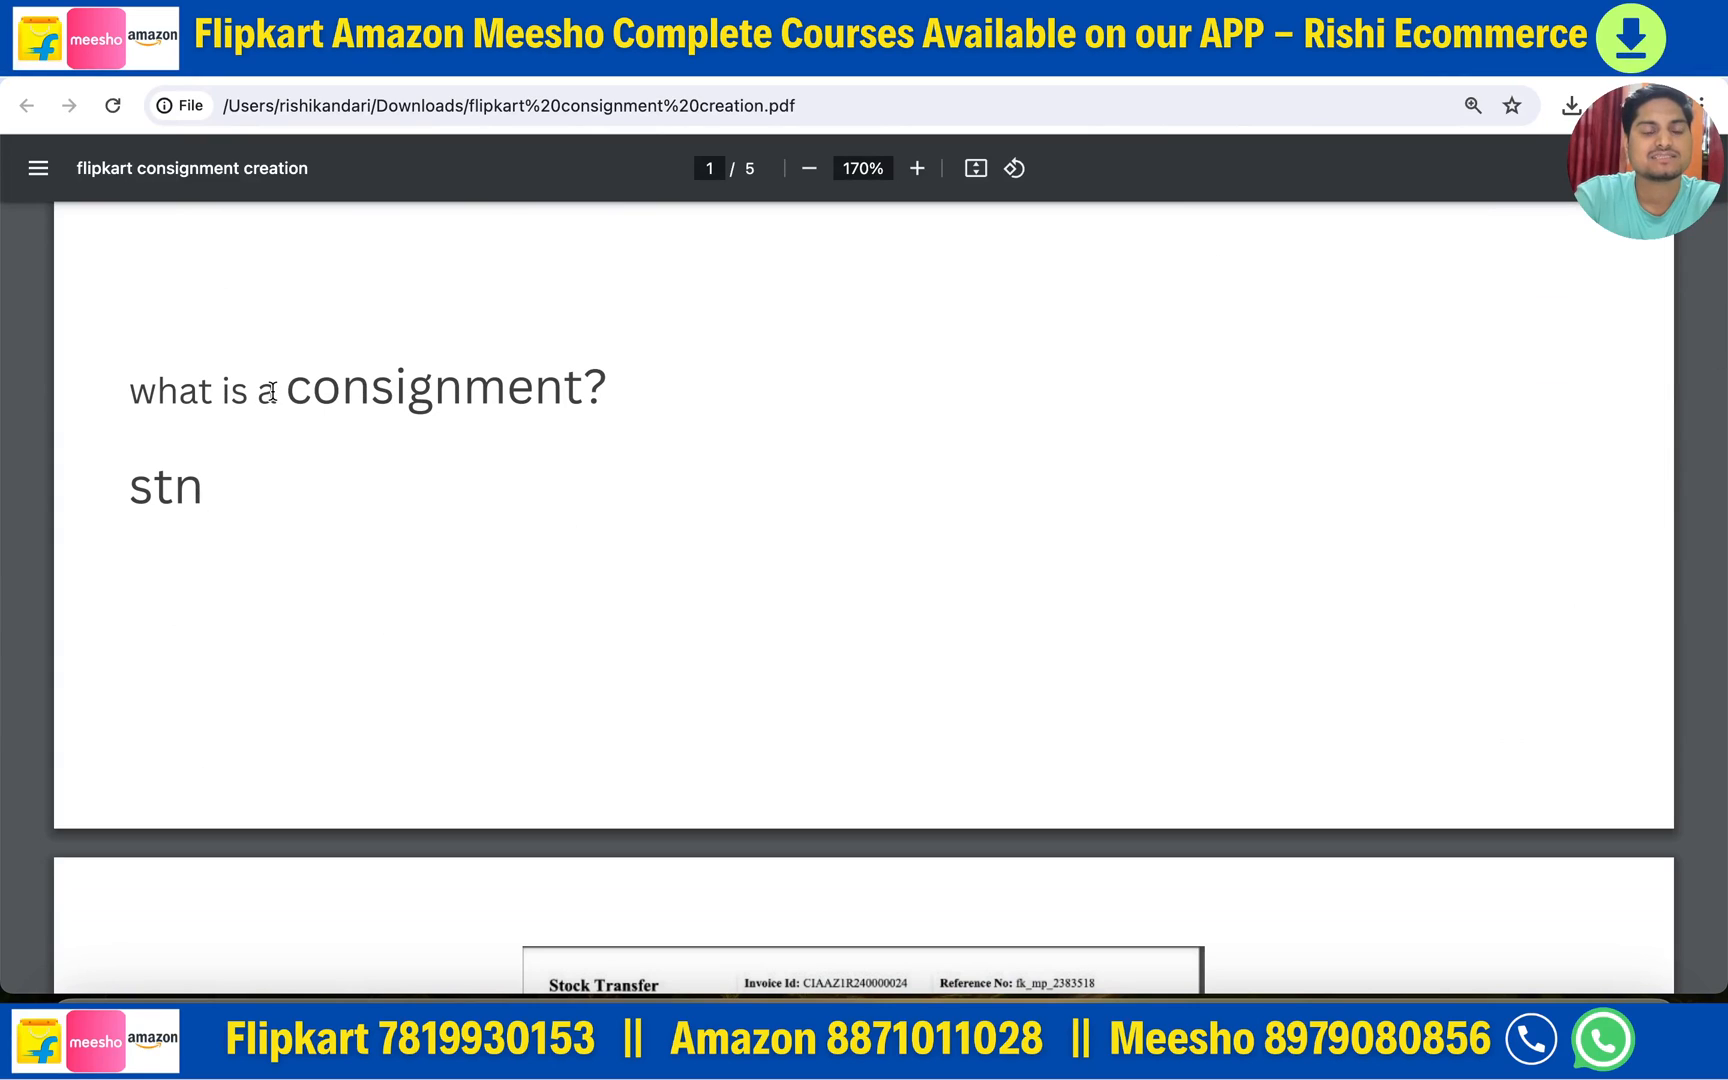
pyautogui.moveTo(255, 392); pyautogui.dragTo(640, 388)
pyautogui.moveTo(131, 488); pyautogui.dragTo(204, 488)
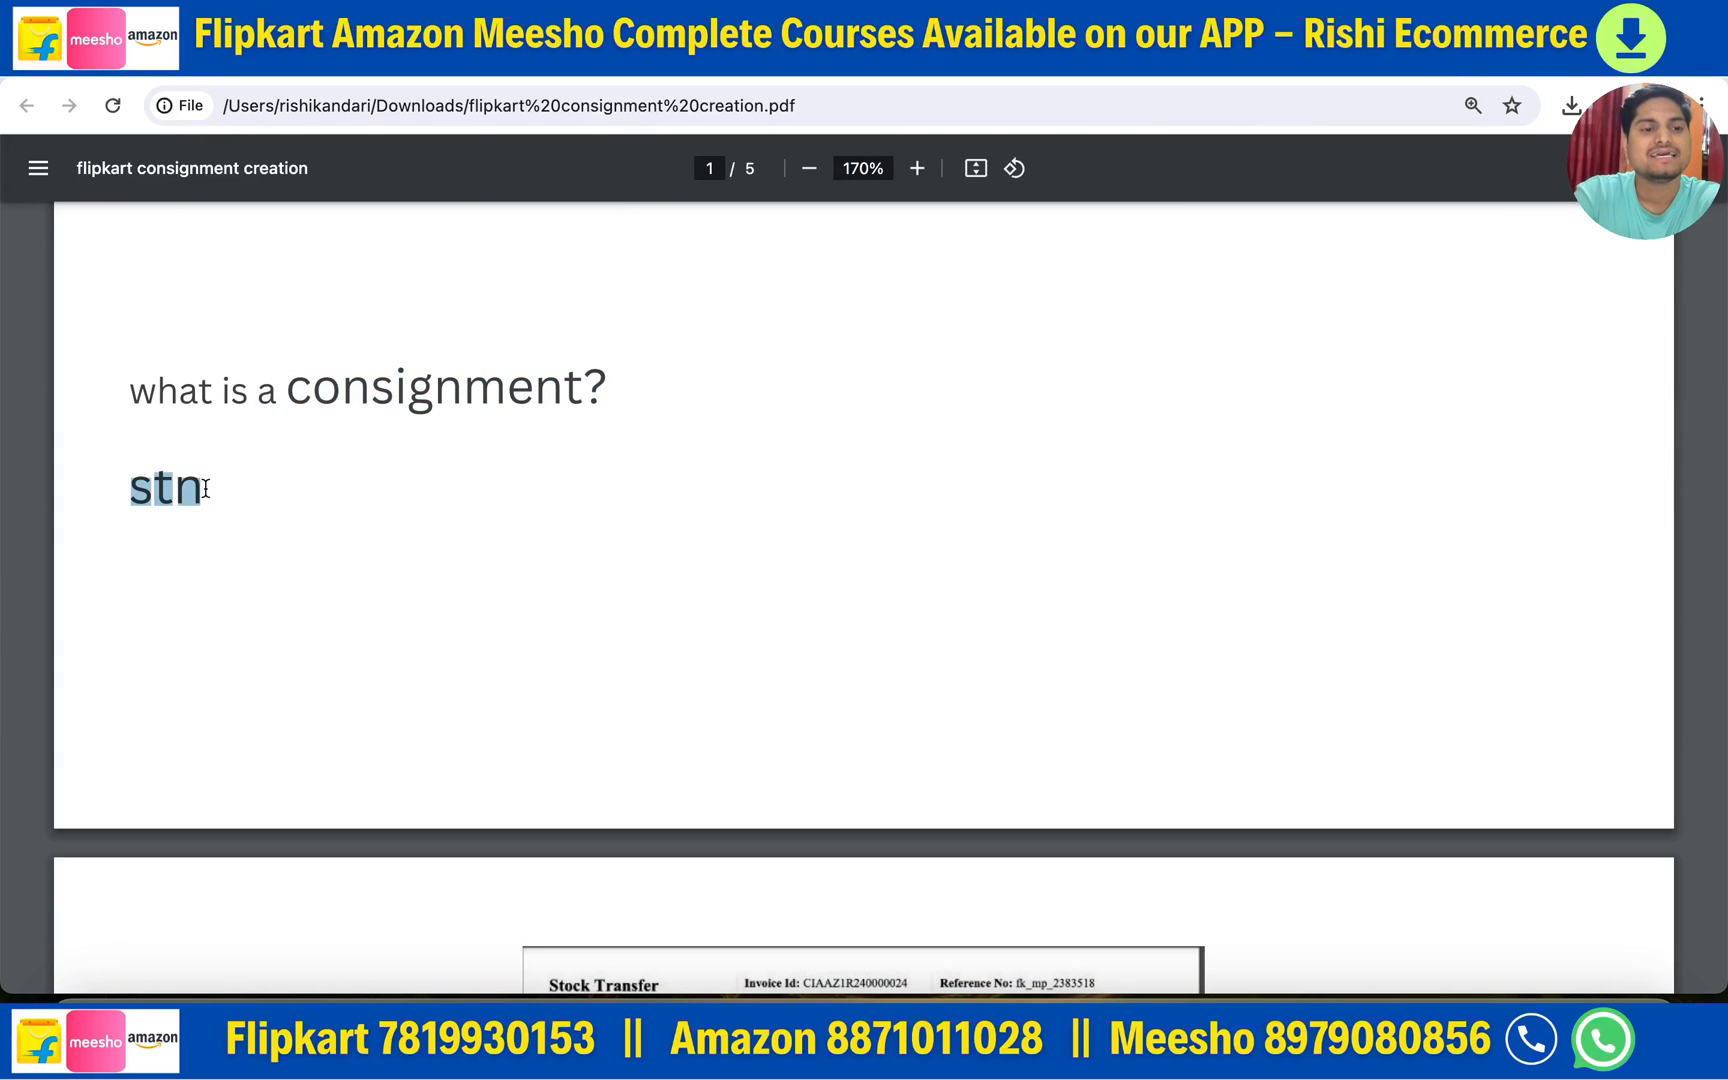
# - Highlight the smart split and manual note and the word 'label', then continue to page 3
pyautogui.scroll(-4, 622, 630)
pyautogui.scroll(-1, 622, 636)
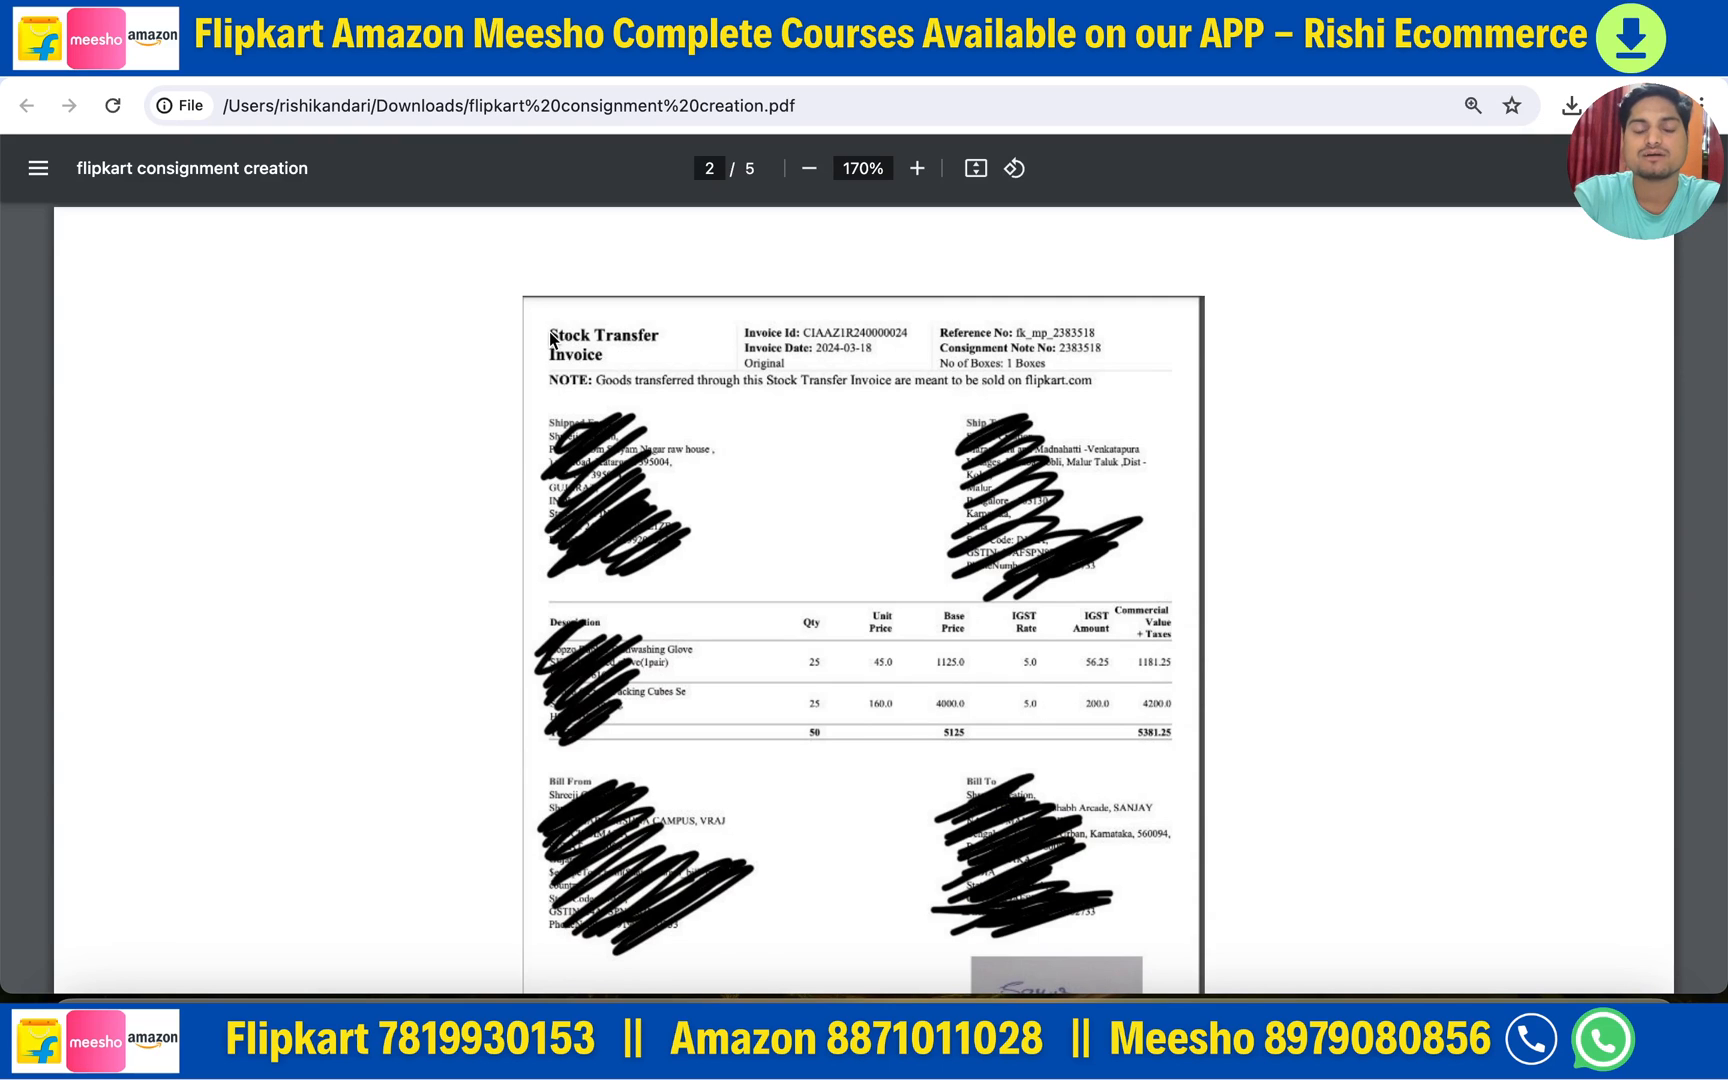
pyautogui.scroll(-10, 757, 686)
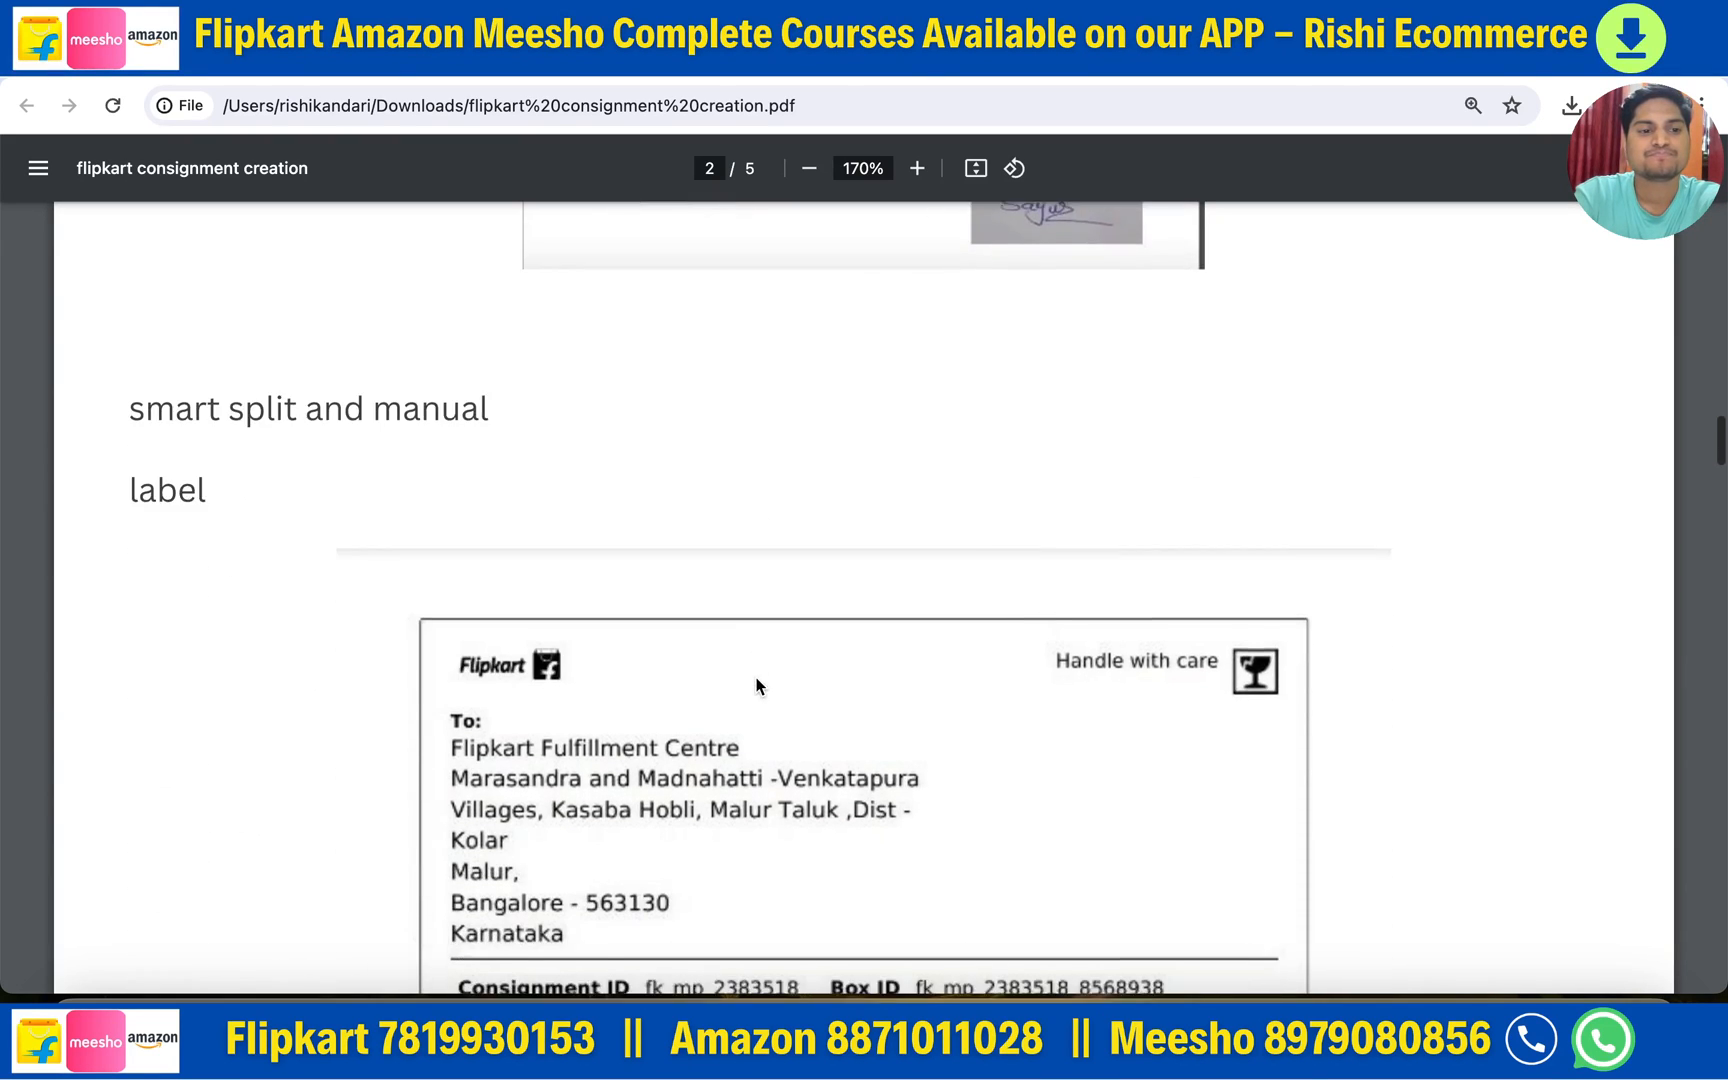
pyautogui.moveTo(149, 360); pyautogui.dragTo(452, 362)
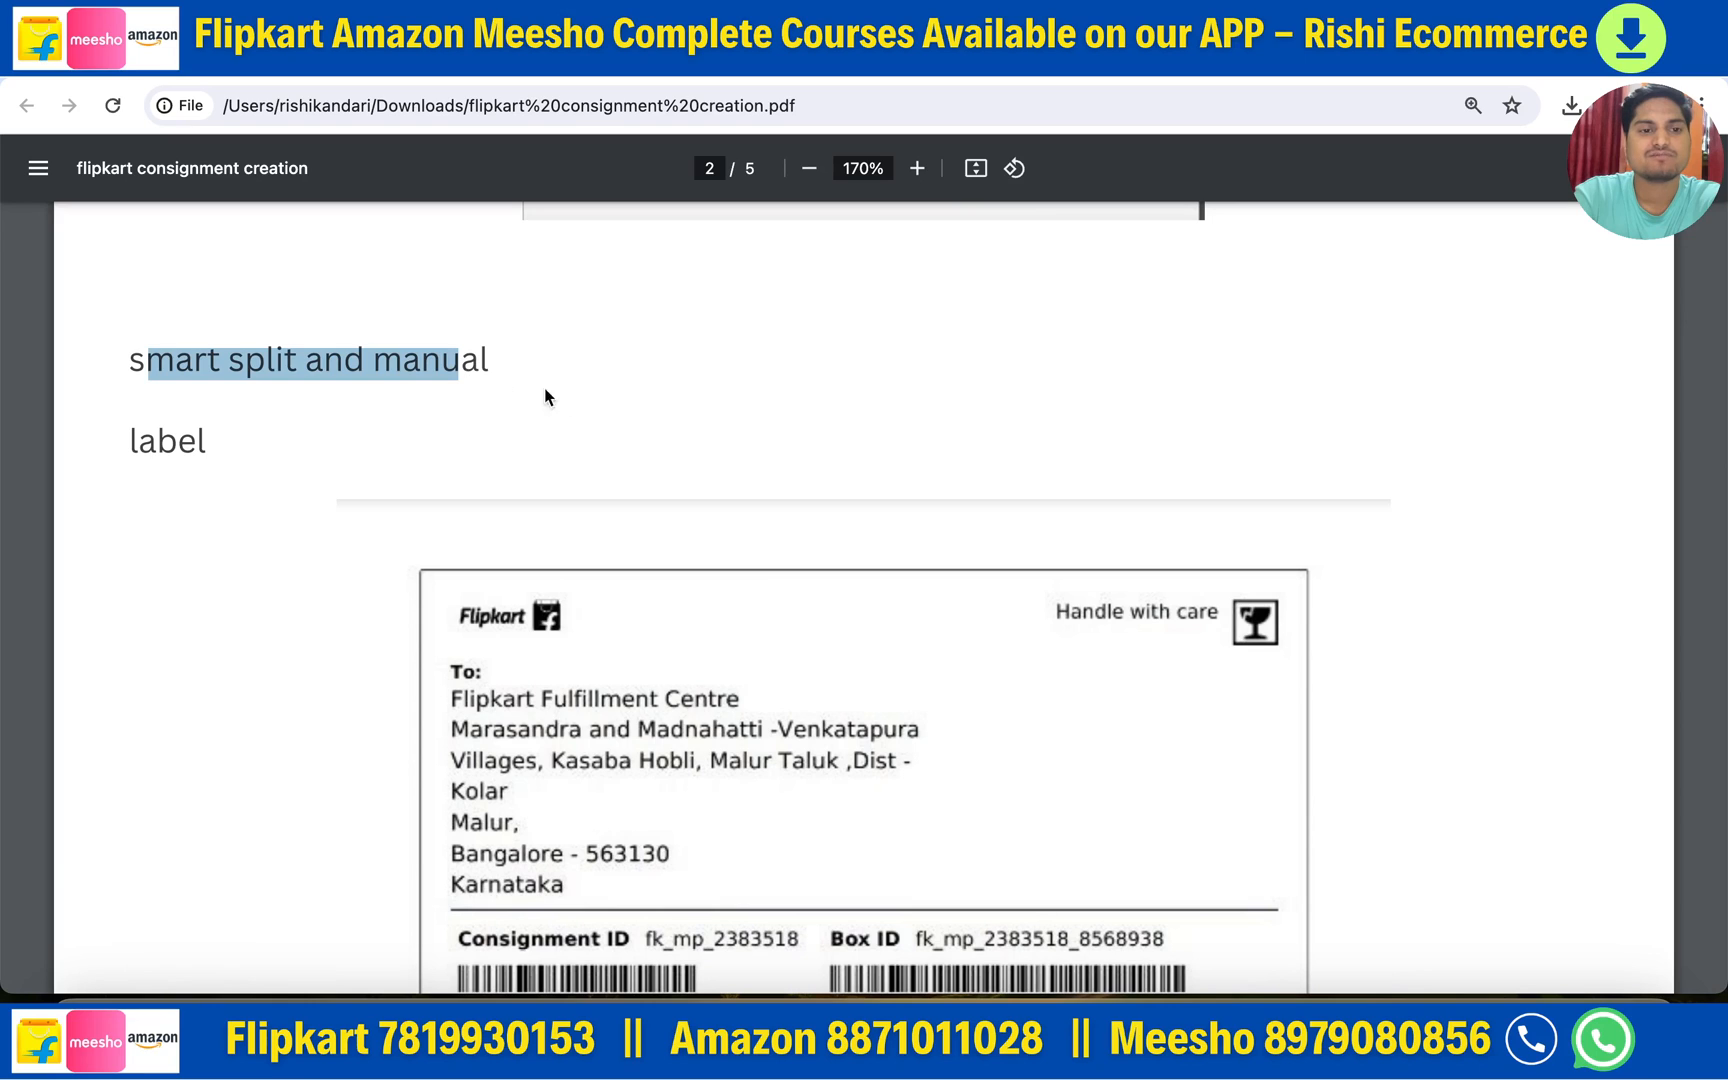
pyautogui.moveTo(142, 442); pyautogui.dragTo(340, 468)
pyautogui.scroll(-7, 850, 782)
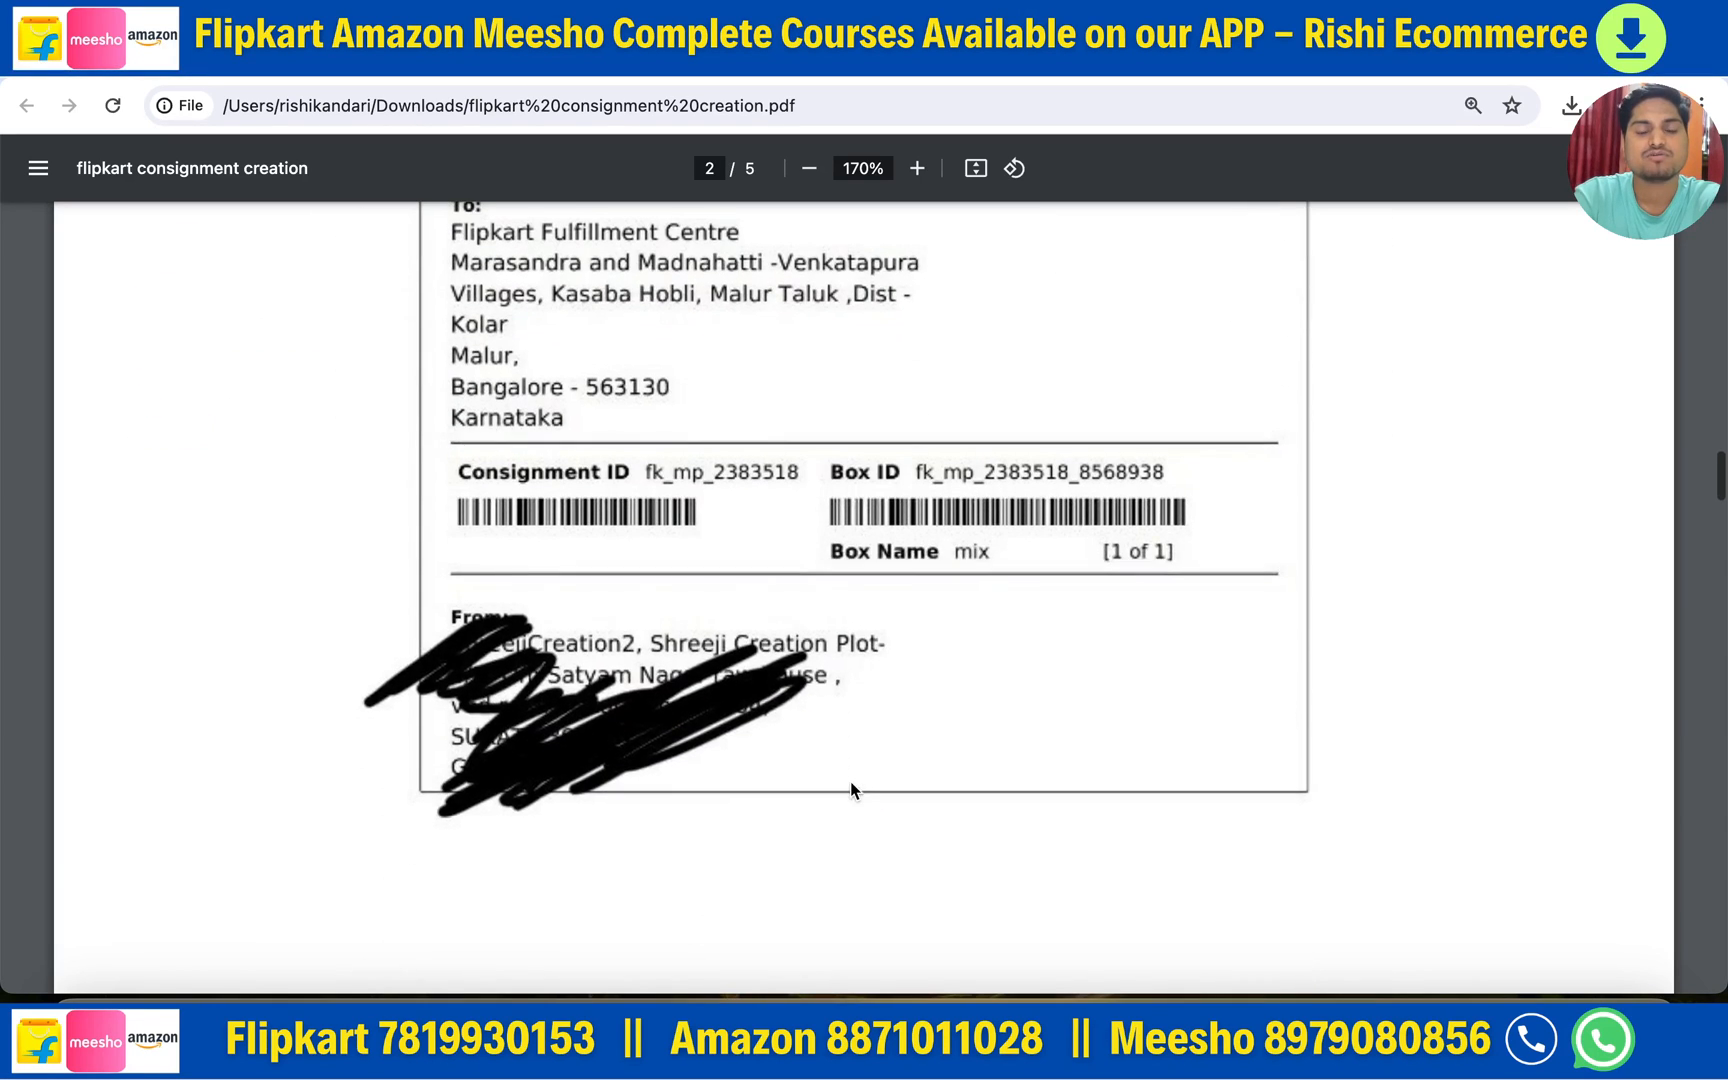
pyautogui.scroll(-9, 775, 724)
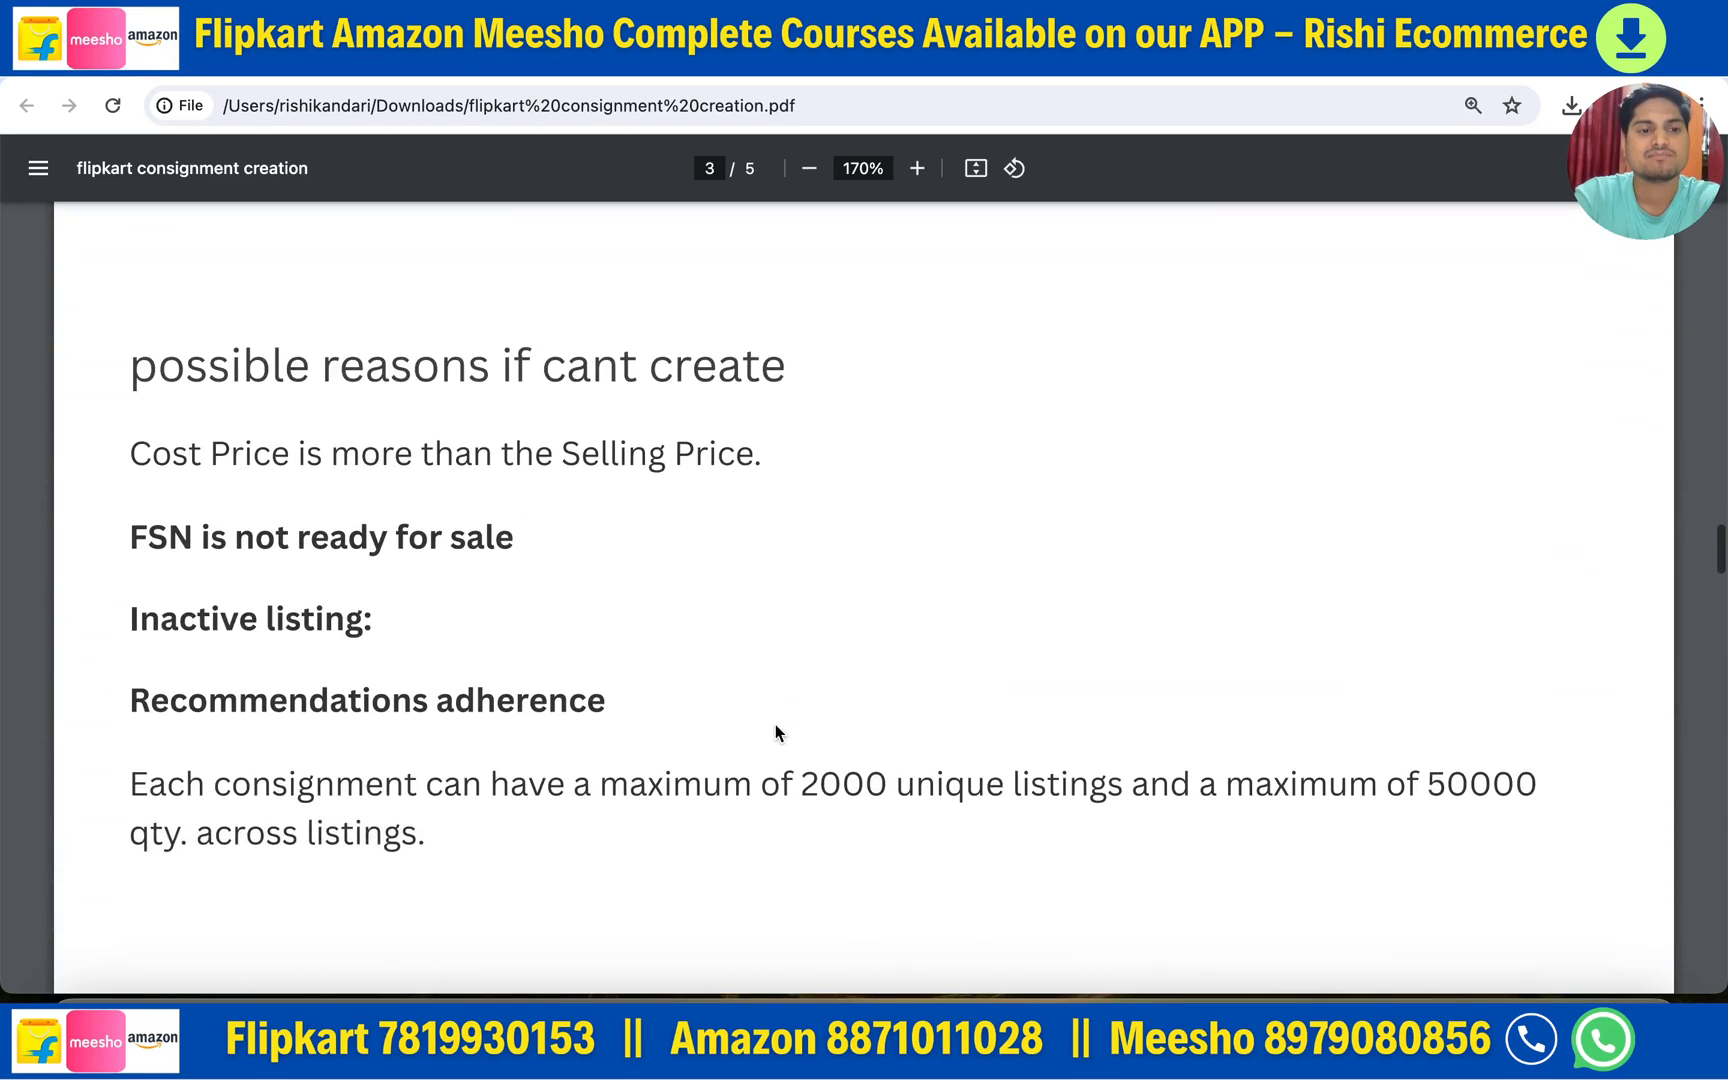